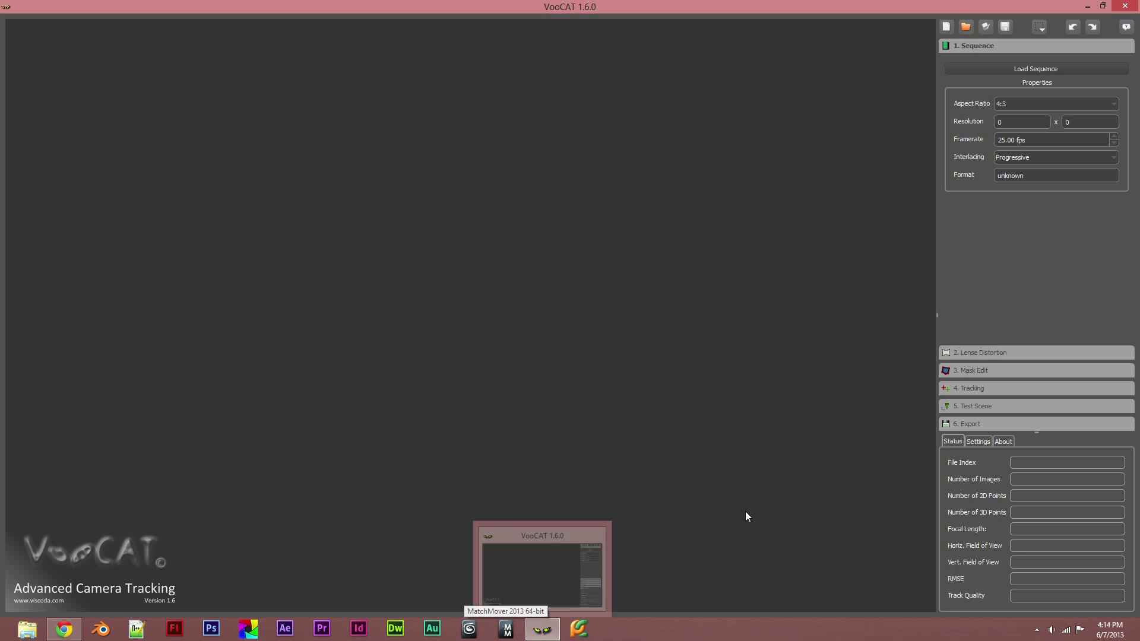
Load the image sequence starting with hcw_mmtest_wide.0000.png from the MM Test Wide folder, frames 0 to 214
left_click(1021, 69)
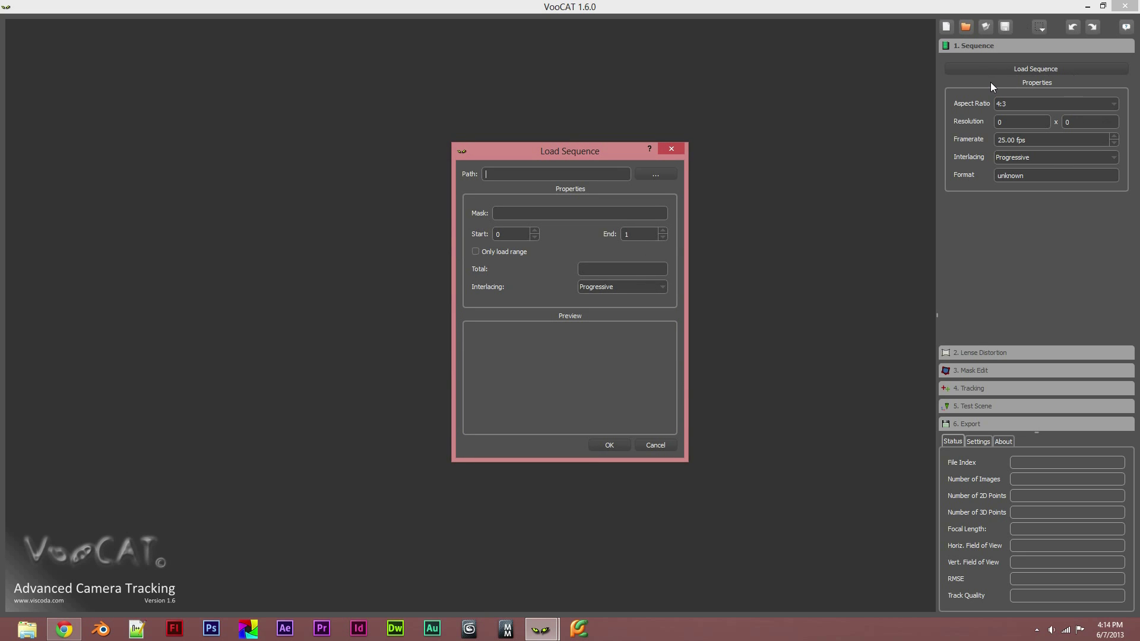
left_click(653, 175)
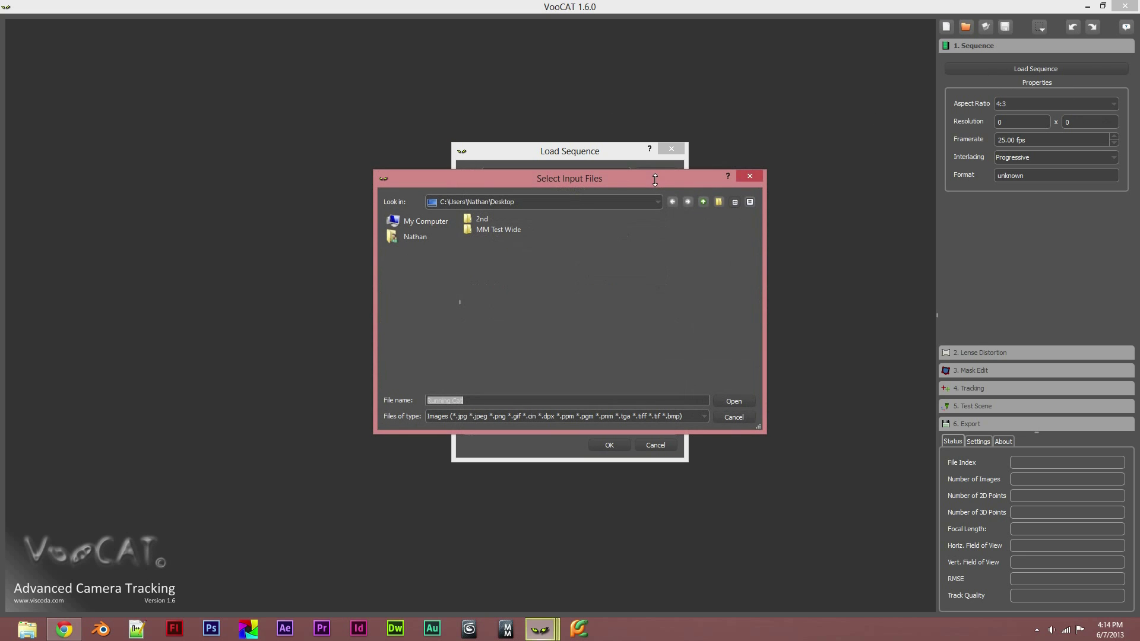
double_click(502, 229)
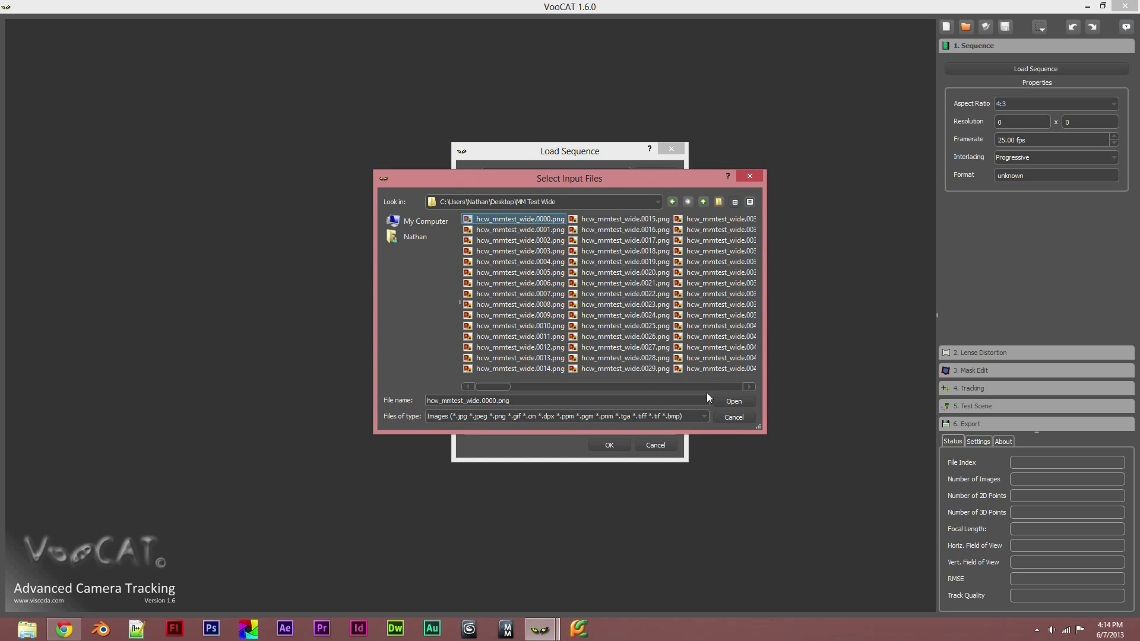
left_click(734, 401)
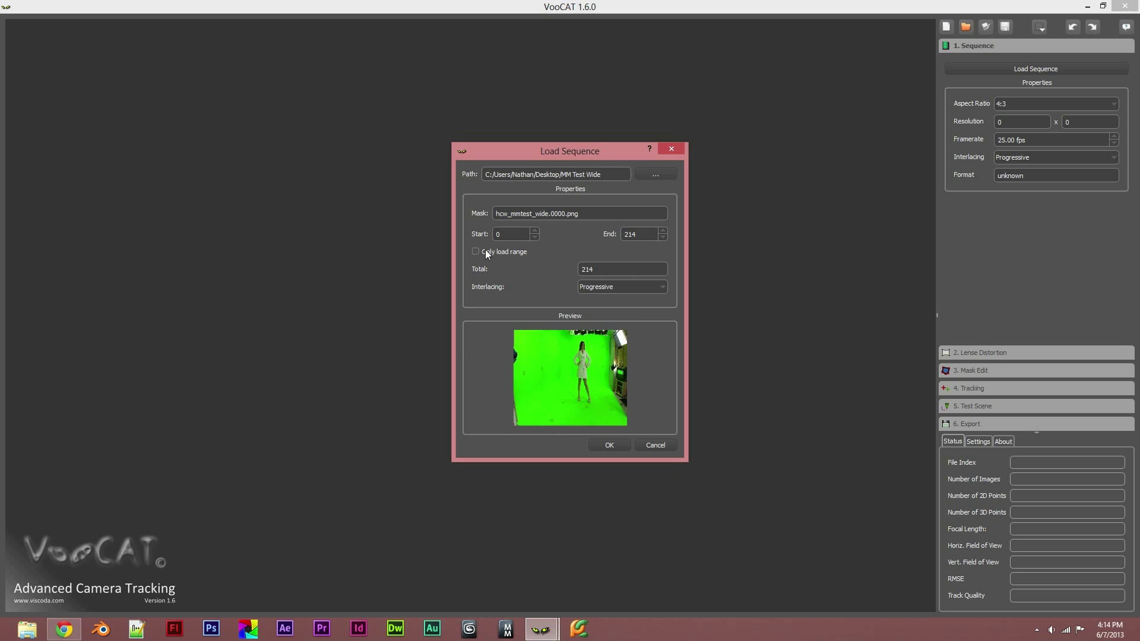
left_click(607, 444)
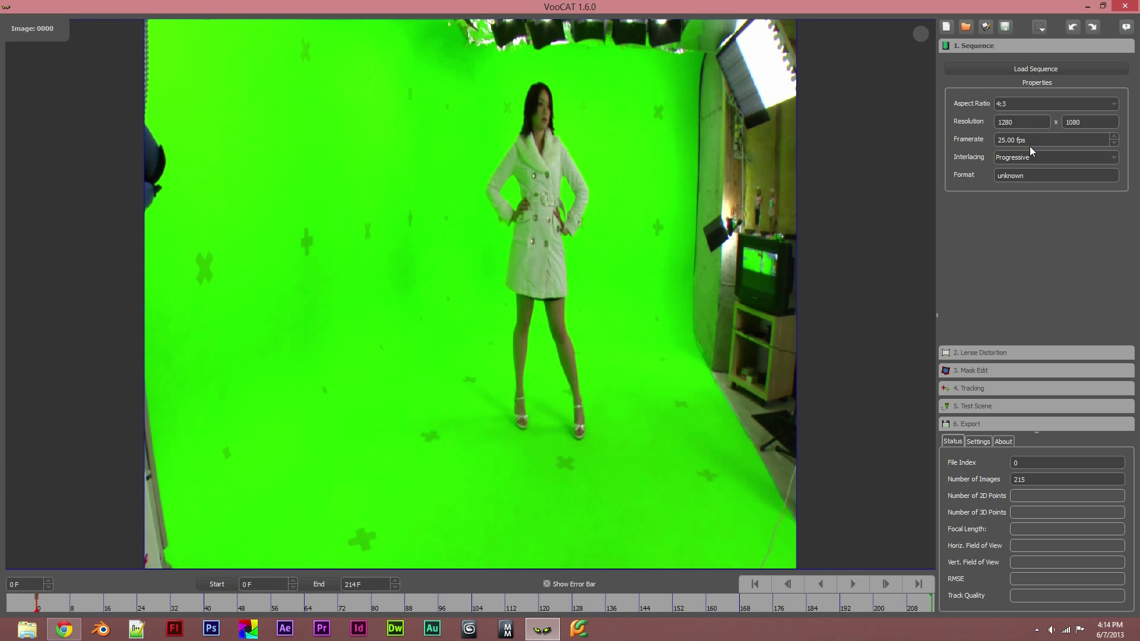
Review the loaded sequence's properties, especially its framerate and format
left_click_drag(1045, 143, 946, 141)
left_click(1057, 241)
left_click_drag(1048, 140, 920, 141)
left_click(1057, 238)
left_click_drag(1044, 143, 956, 142)
left_click(1002, 209)
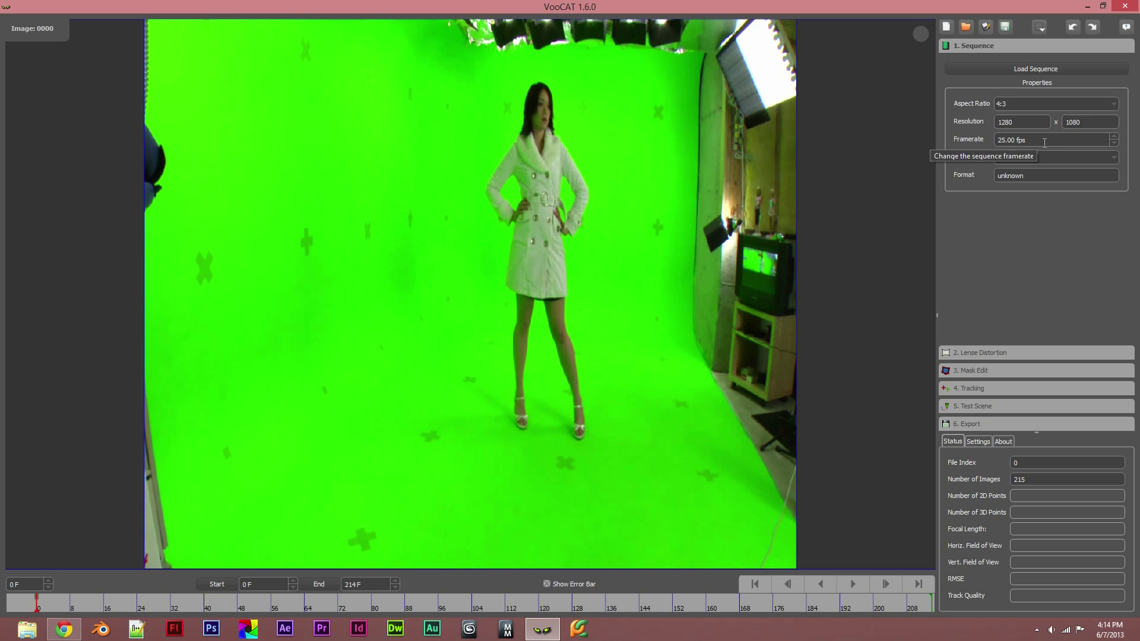
left_click_drag(1045, 176, 974, 179)
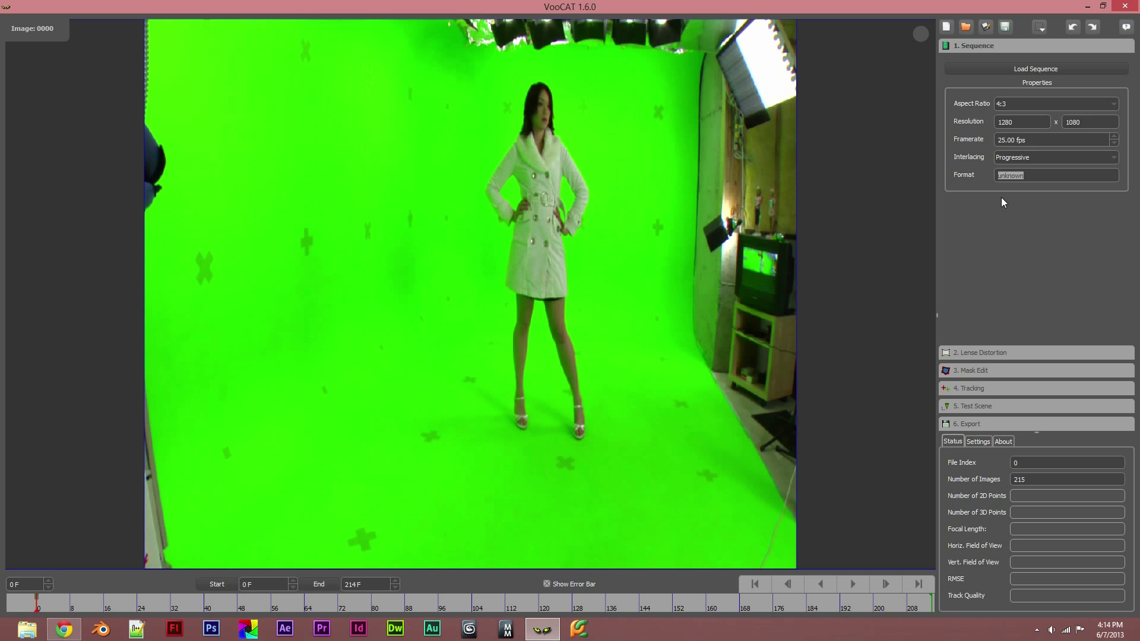
left_click(1013, 222)
Add a lens distortion reference line along the vertical edge of the green screen wall beside the studio light
left_click(1036, 354)
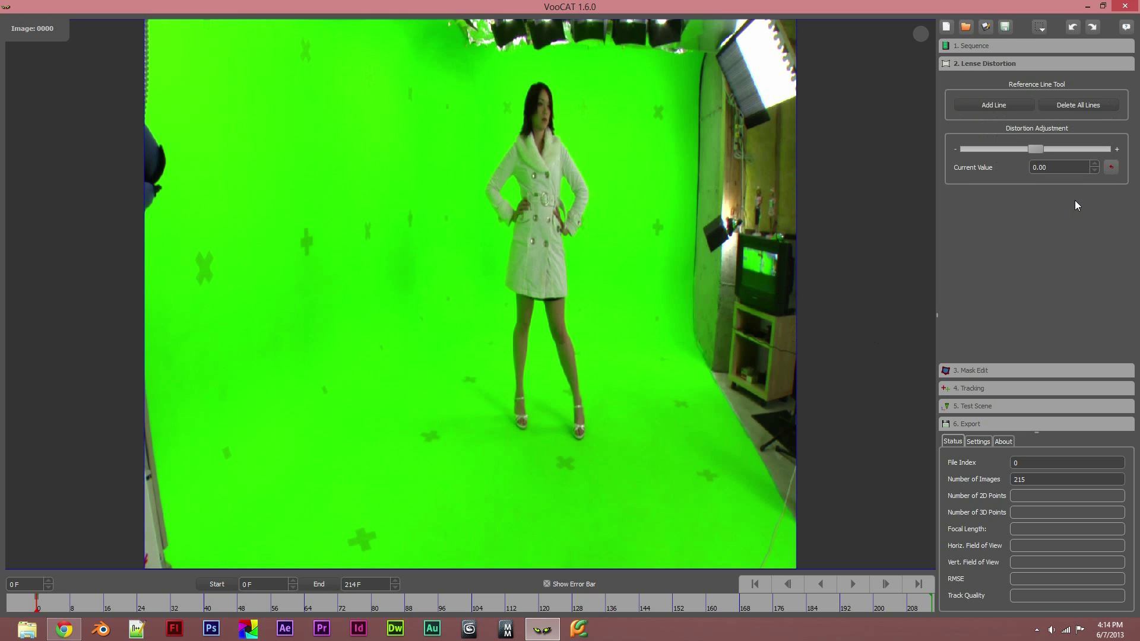
left_click(988, 105)
left_click_drag(471, 102, 721, 52)
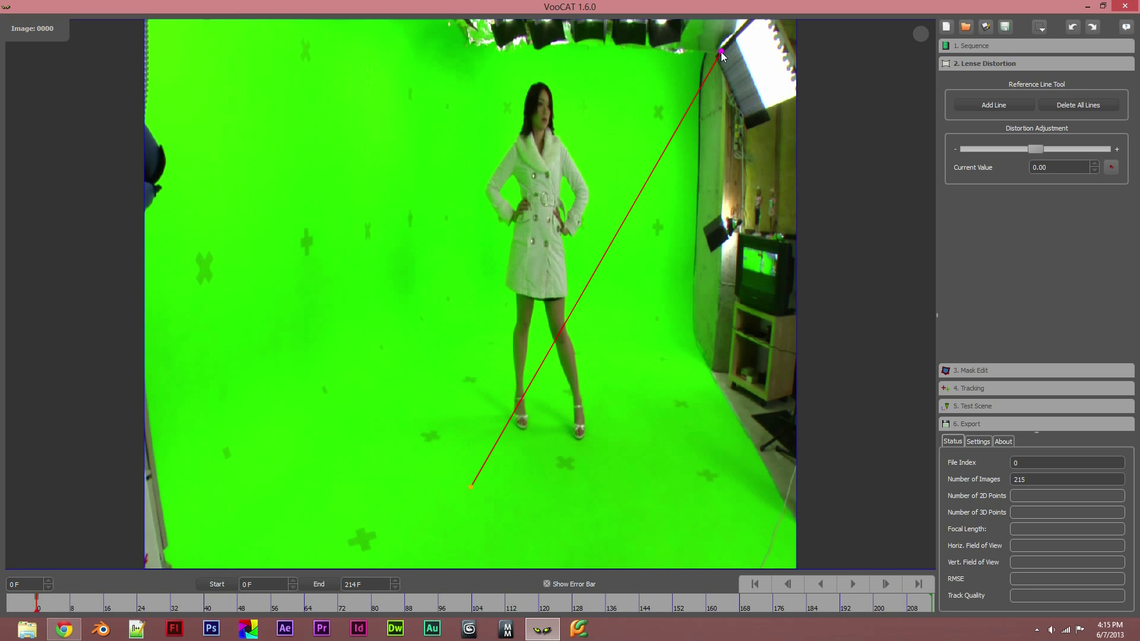
left_click_drag(472, 487, 717, 372)
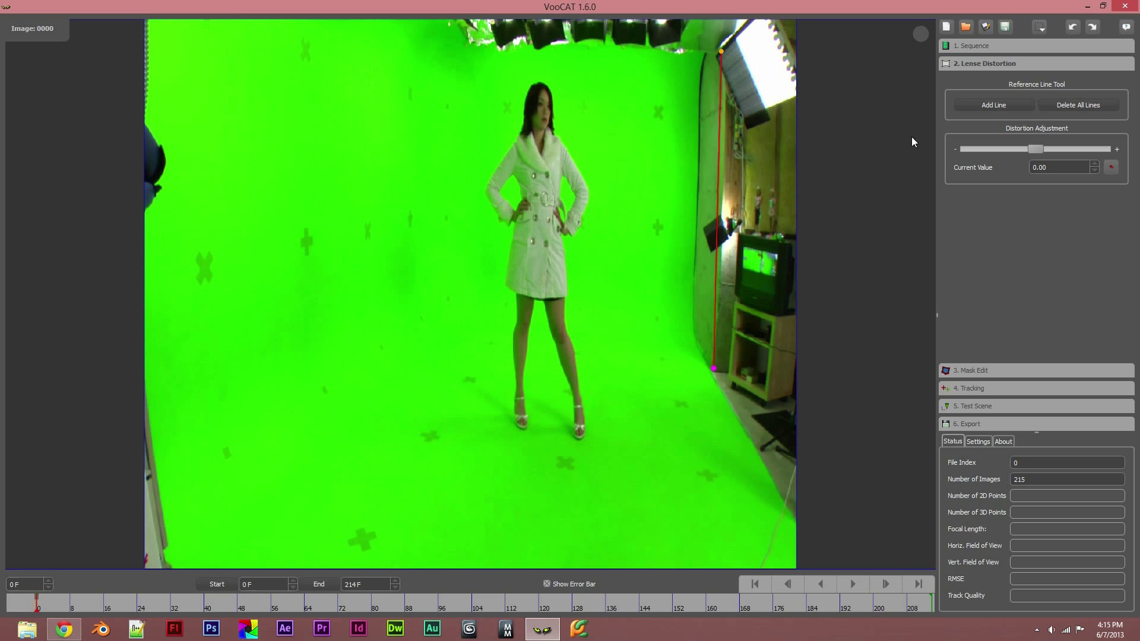
left_click_drag(721, 51, 730, 48)
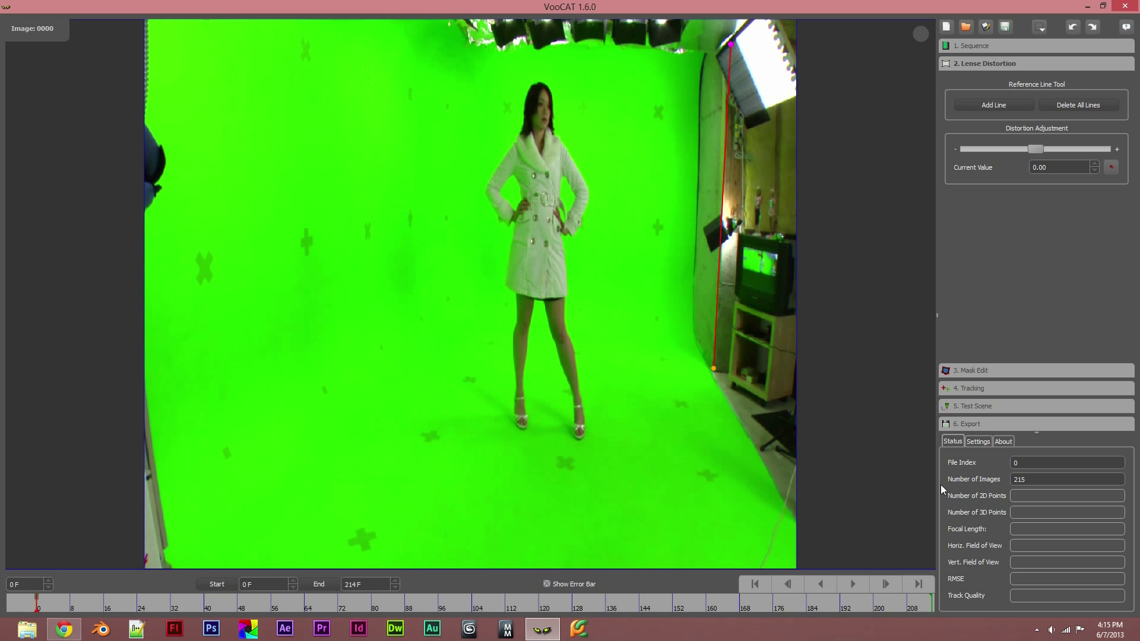
Add a second reference line along the green floor's edge from the wall's base, and set the distortion to 0.03
left_click(1014, 104)
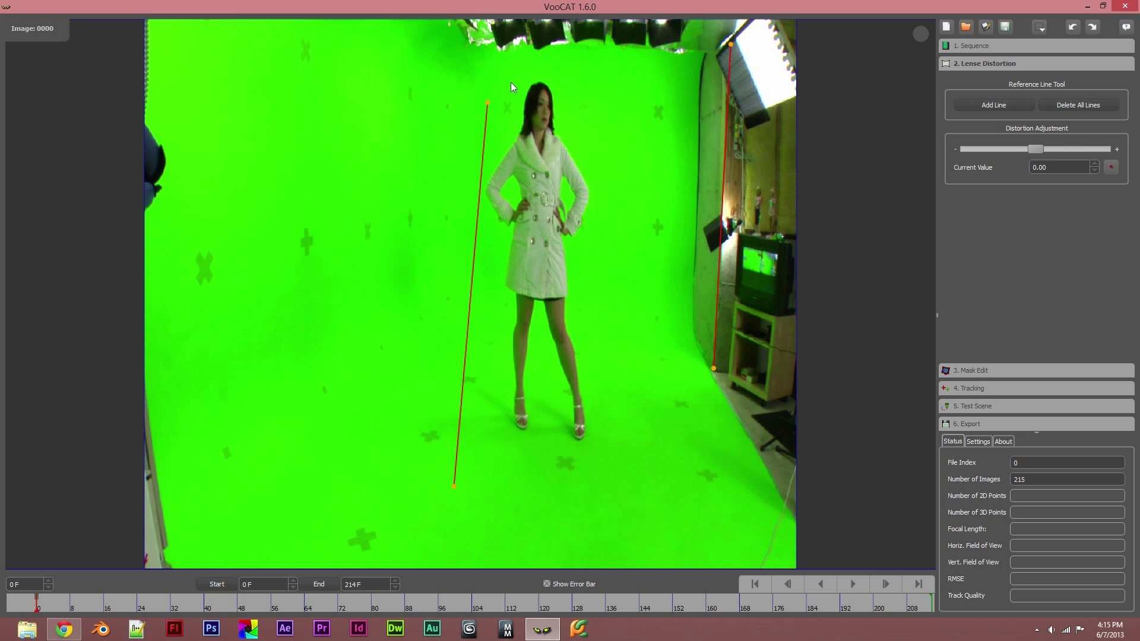
left_click_drag(487, 104, 714, 370)
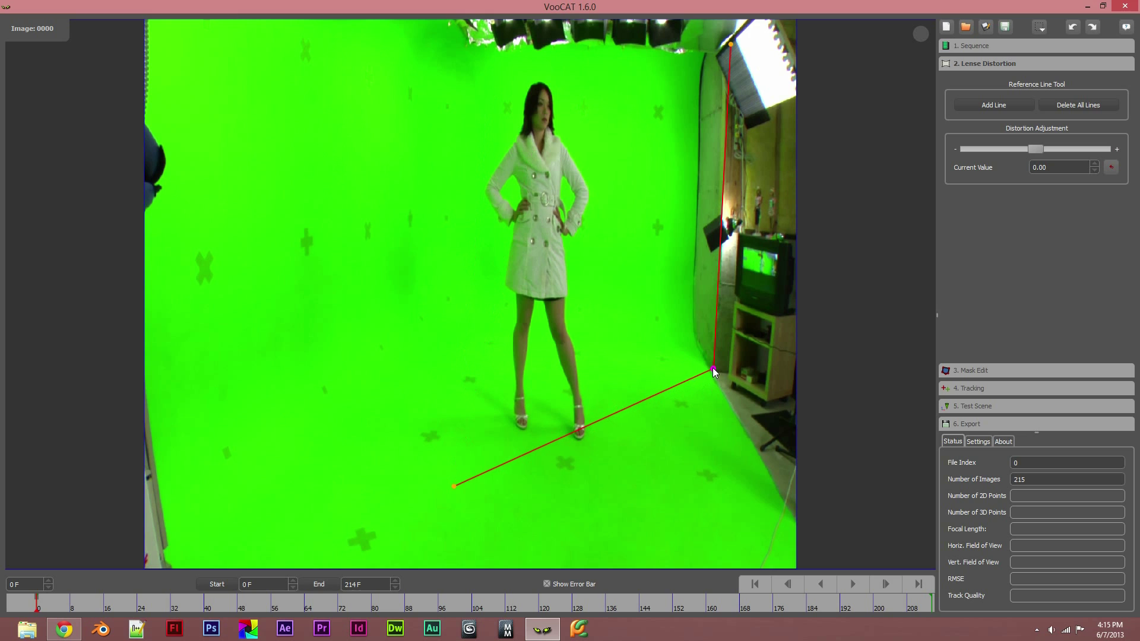
left_click_drag(454, 483, 800, 526)
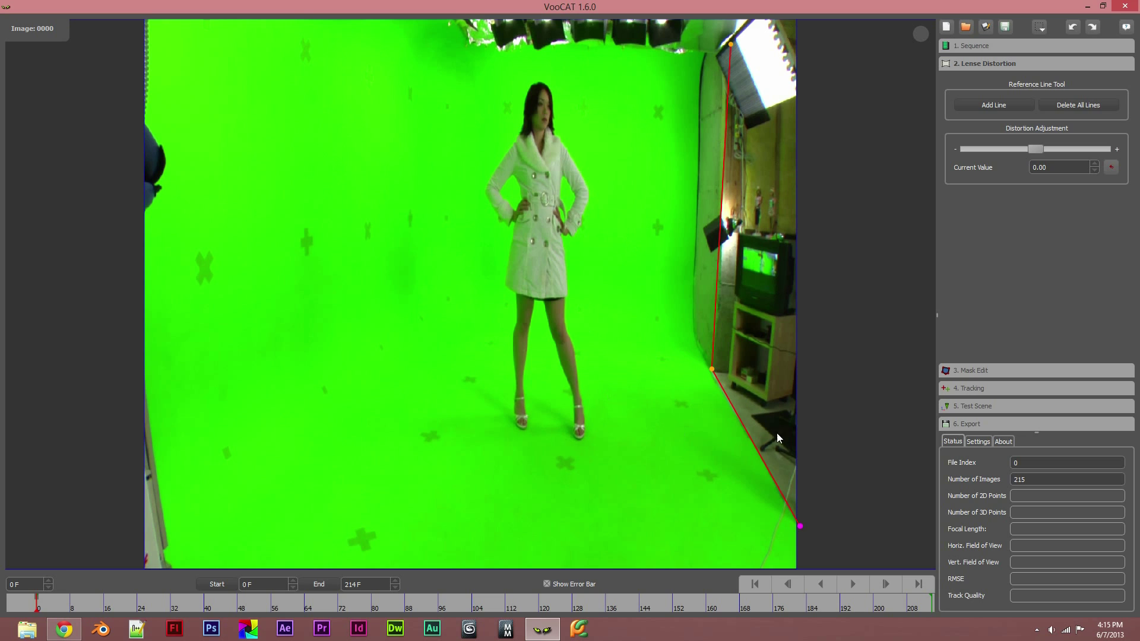
mouse_move(1034, 151)
left_mouse_down()
mouse_move(1073, 149)
mouse_move(996, 151)
mouse_move(1056, 151)
mouse_move(1045, 147)
left_mouse_up()
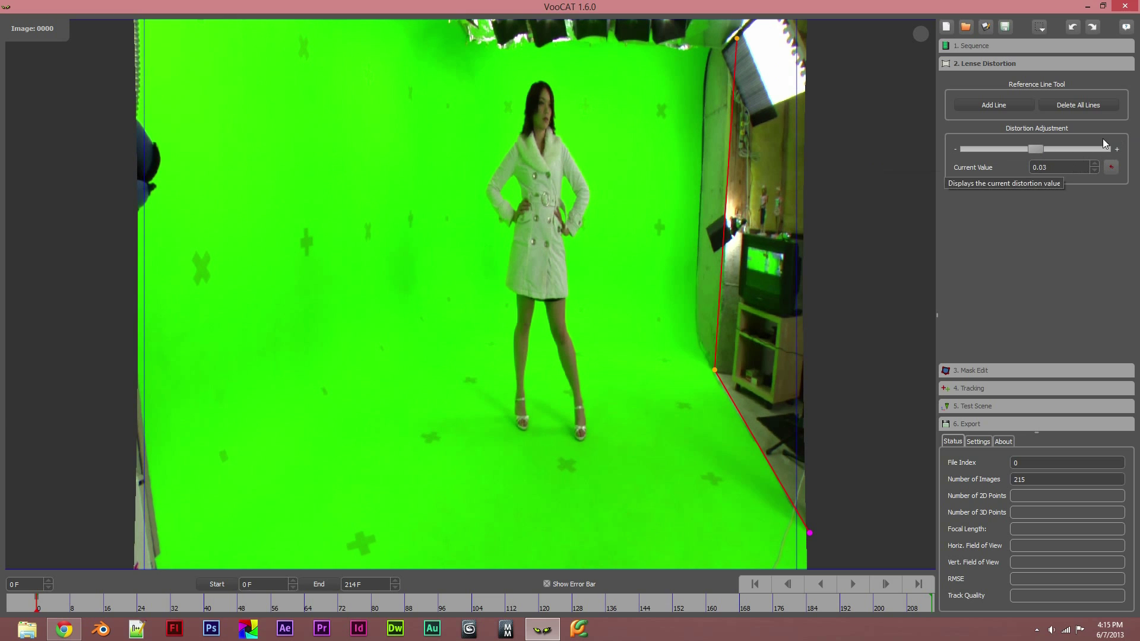
Delete all reference lines and reset the lens distortion value to 0.00
left_click(1073, 107)
scroll(1066, 170, "down", 3)
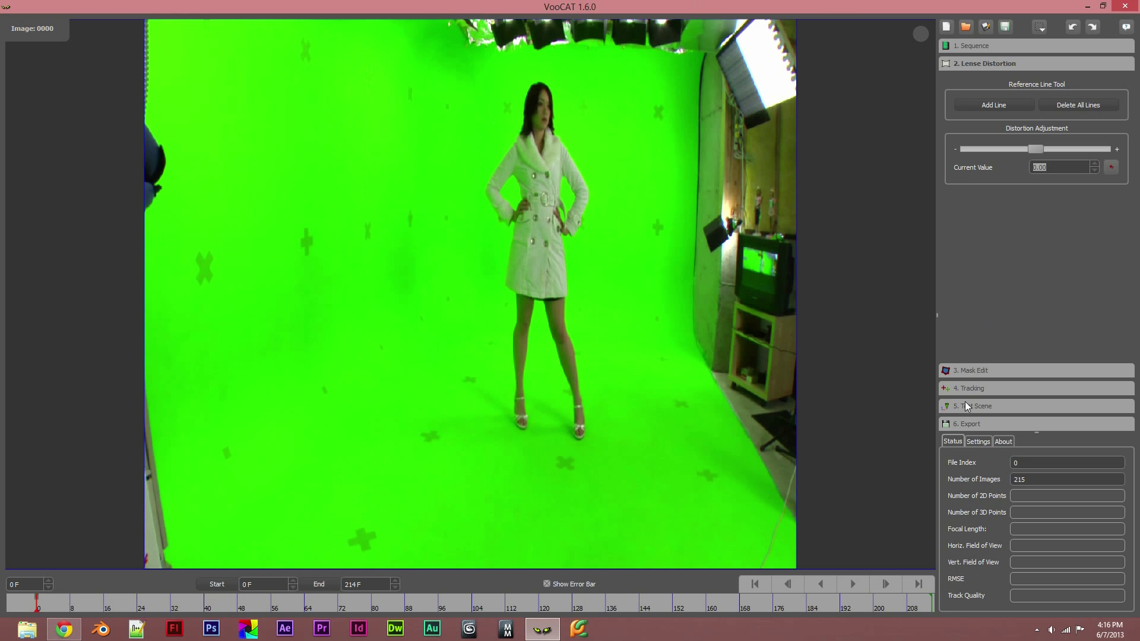
Create a new mask at frame 0 by drawing a closed 16-point outline loosely around the woman
left_click(986, 365)
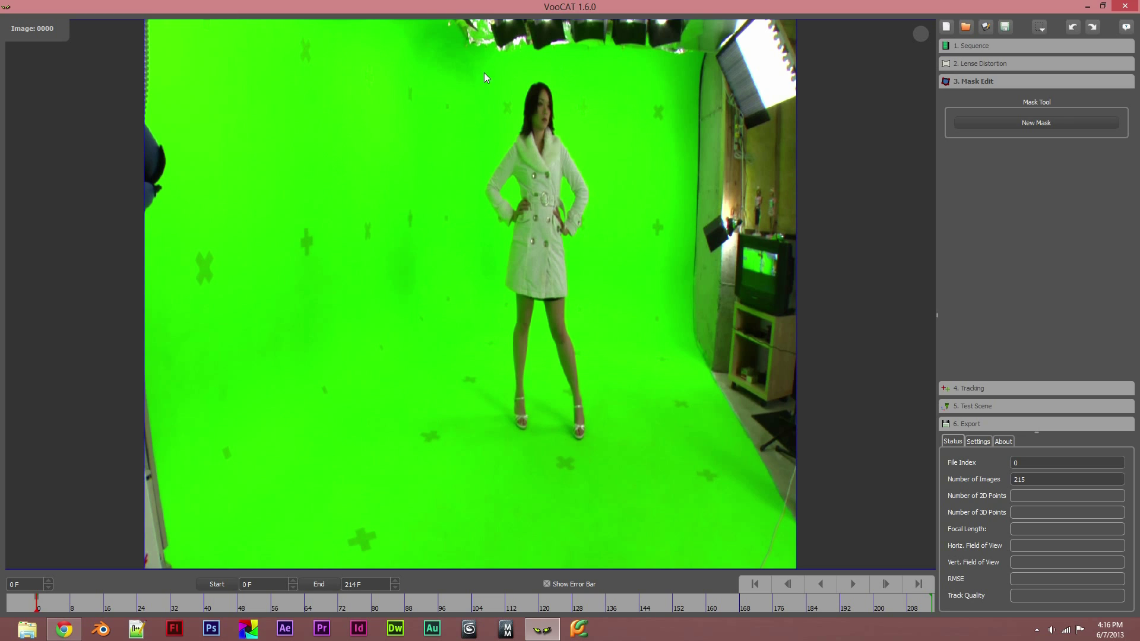
left_click_drag(37, 603, 5, 603)
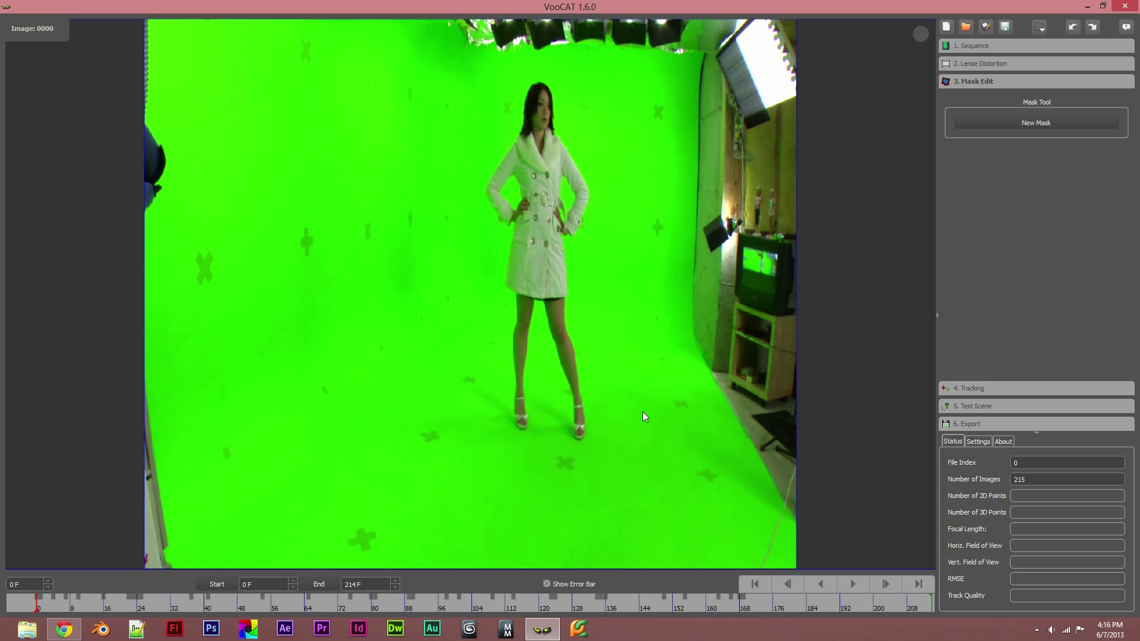
left_click(990, 120)
left_click(991, 121)
left_click(1008, 122)
left_click(571, 109)
left_click(554, 72)
left_click(516, 79)
left_click(482, 146)
left_click(467, 198)
left_click(474, 264)
left_click(503, 300)
left_click(483, 371)
left_click(491, 450)
left_click(539, 458)
left_click(611, 466)
left_click(631, 430)
left_click(596, 392)
left_click(602, 310)
left_click(600, 245)
left_click(615, 139)
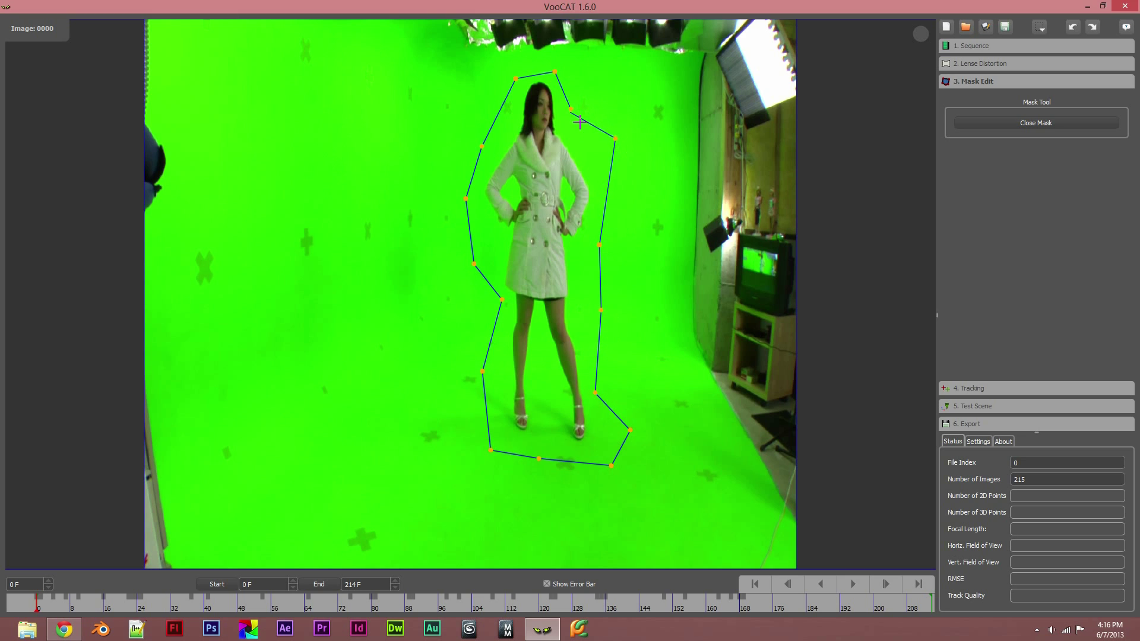
left_click(571, 109)
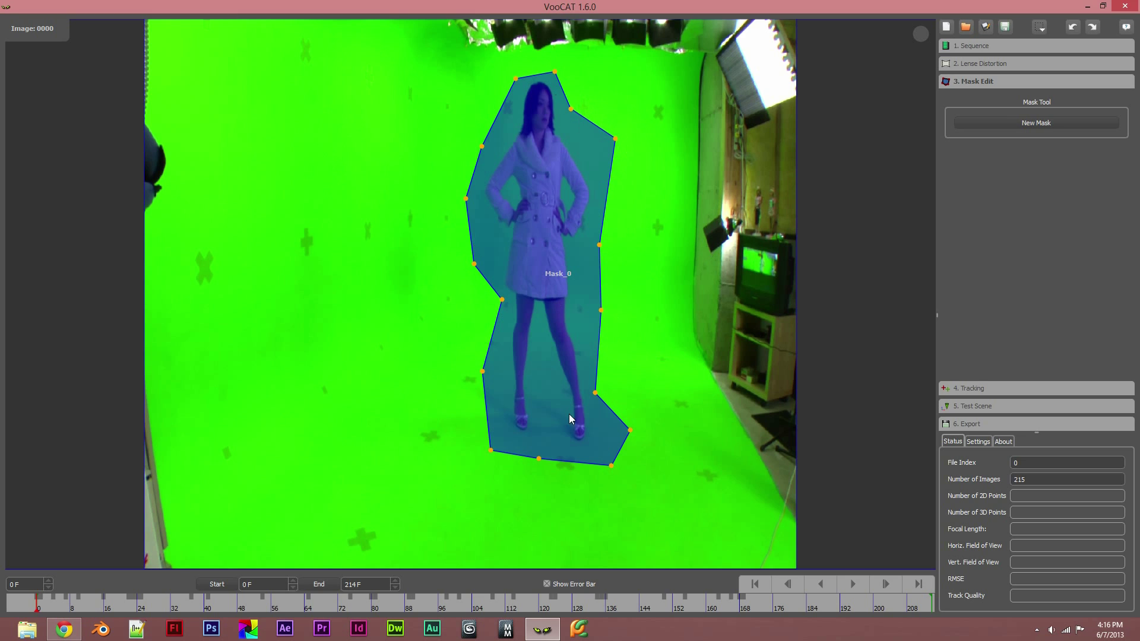
Select individual points of the mask around the woman and box-select all of its points
left_click(600, 245)
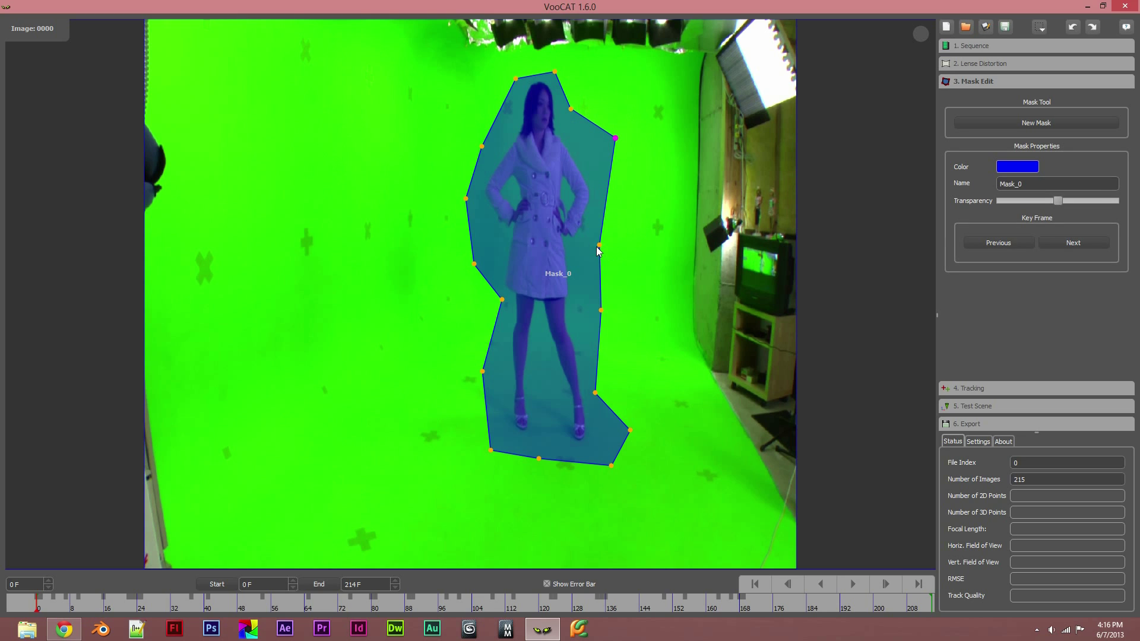
left_click(650, 336)
left_click(600, 245)
left_click(600, 248)
left_click(600, 244)
left_click(618, 255)
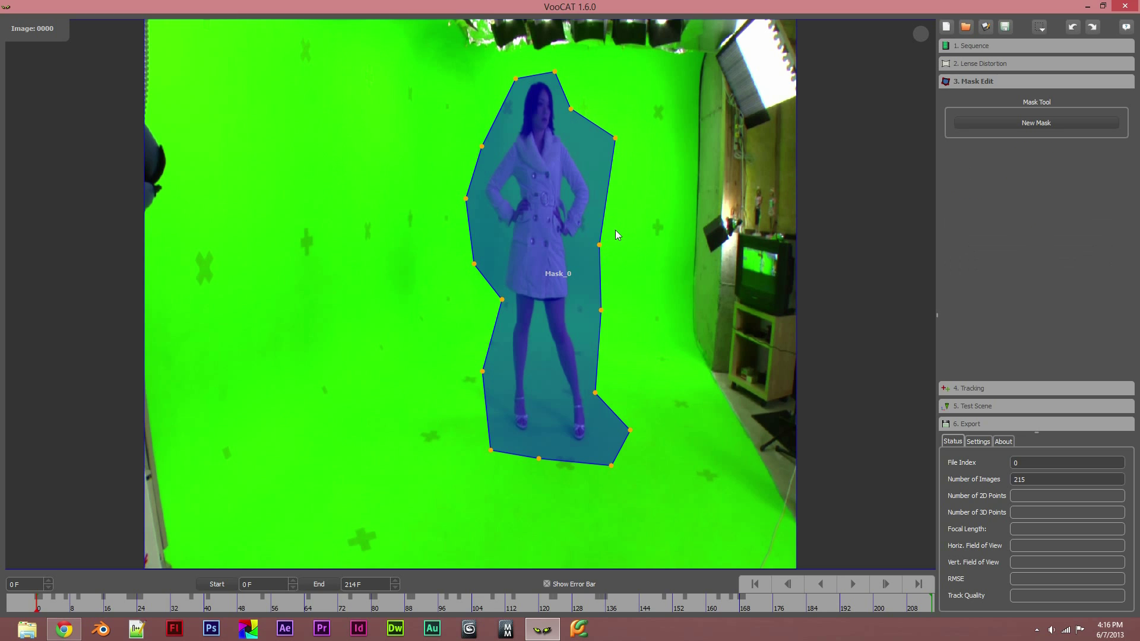
left_click_drag(652, 70, 391, 552)
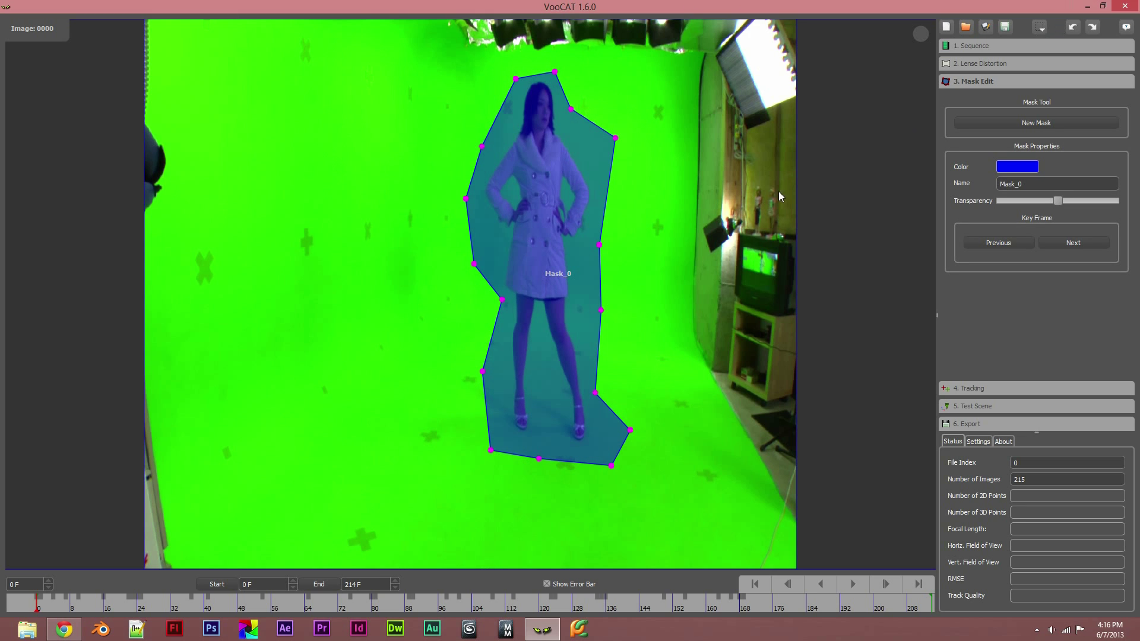
left_click(630, 430)
left_click(1041, 28)
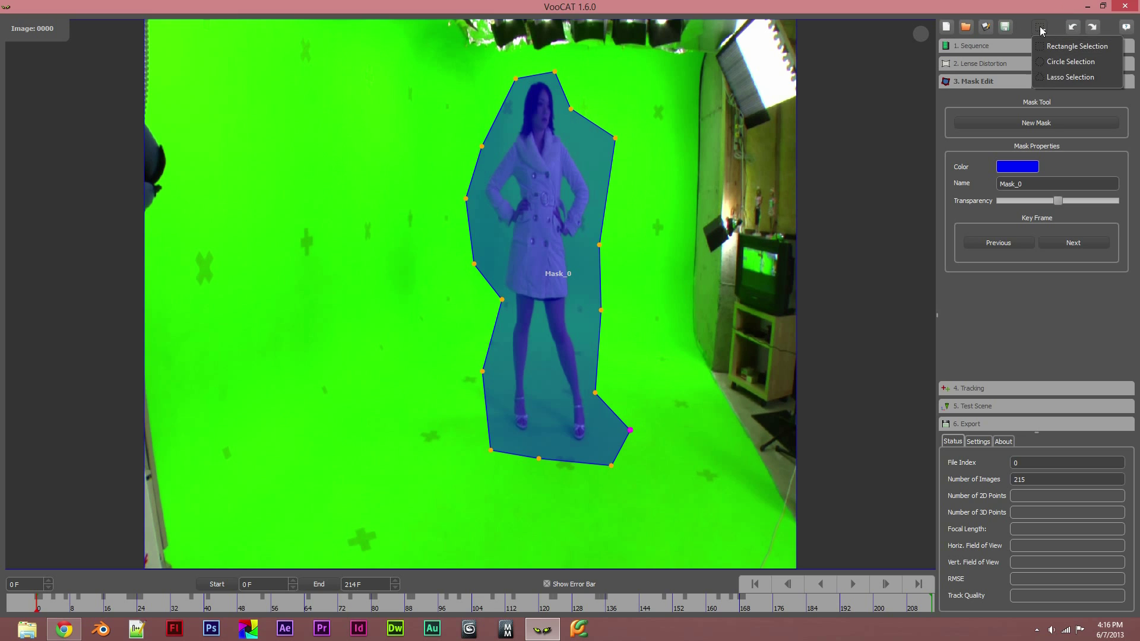
left_click(1040, 26)
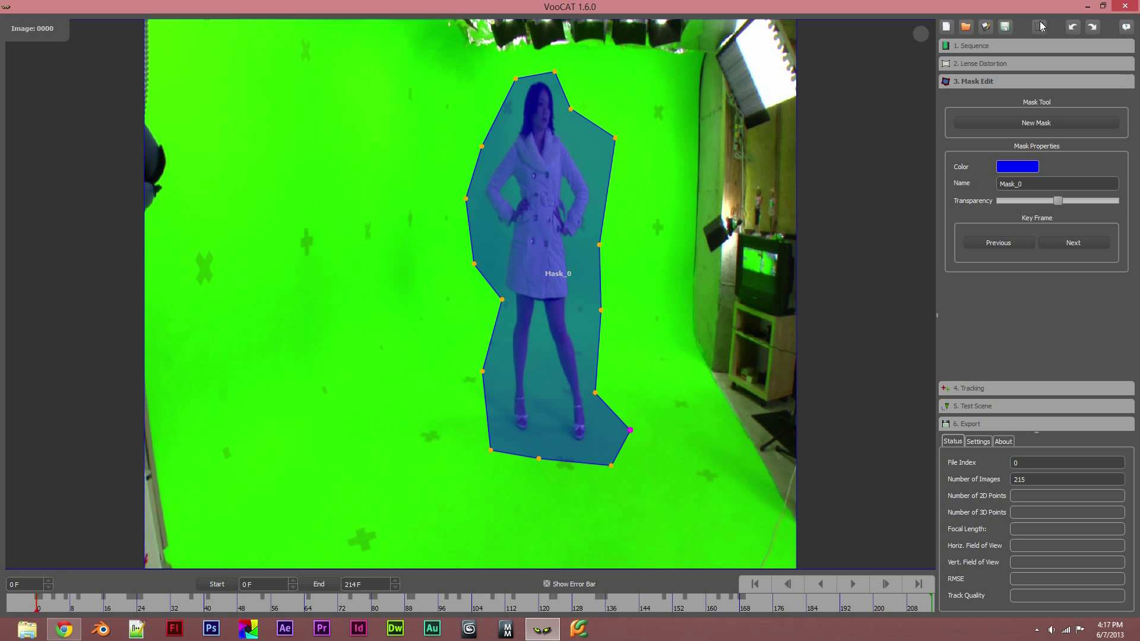
left_click(1040, 23)
left_click(1039, 23)
left_click(647, 101)
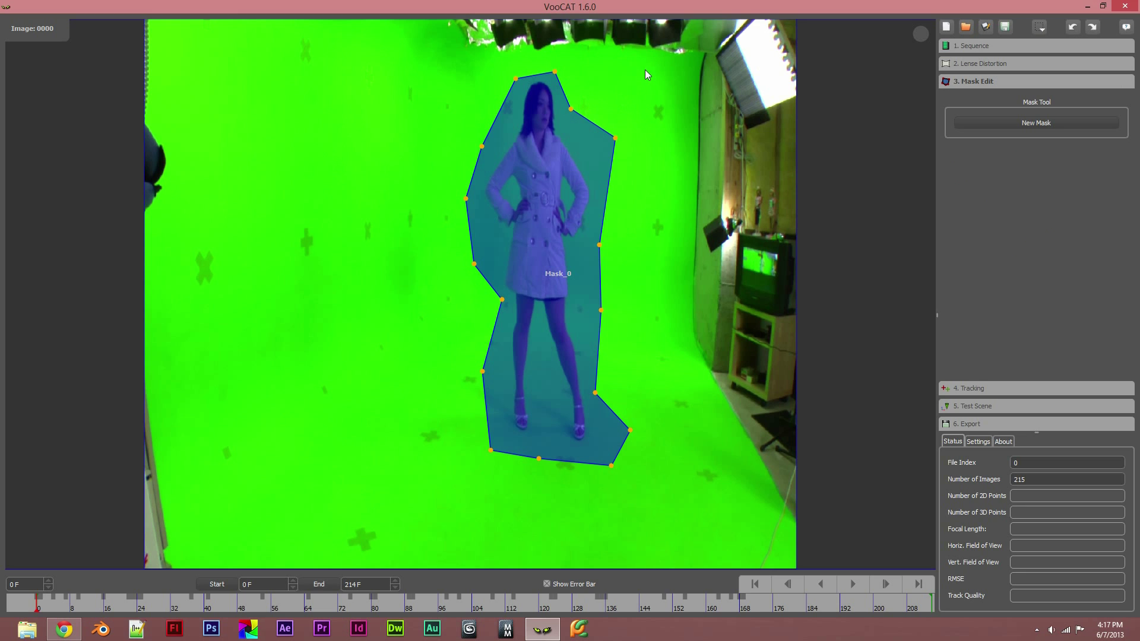
Shift the whole mask slightly upward at frame 0, and move it slightly down over the woman at frame 30
mouse_move(557, 216)
left_mouse_down()
mouse_move(525, 172)
mouse_move(554, 158)
mouse_move(567, 212)
left_mouse_up()
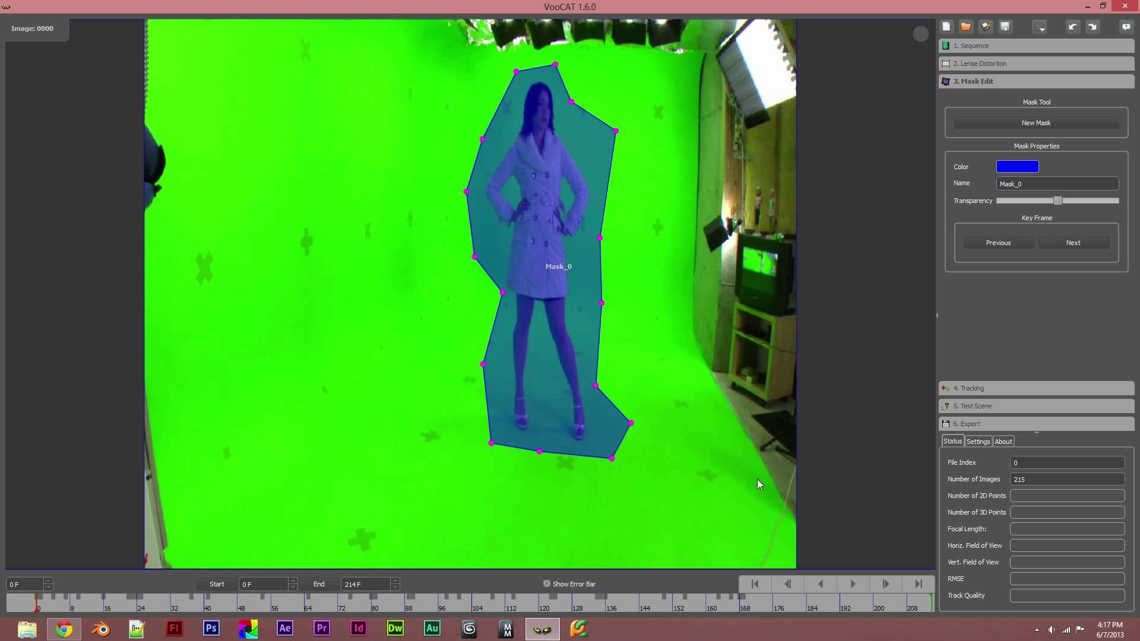
left_click(45, 606)
left_click_drag(46, 606, 161, 609)
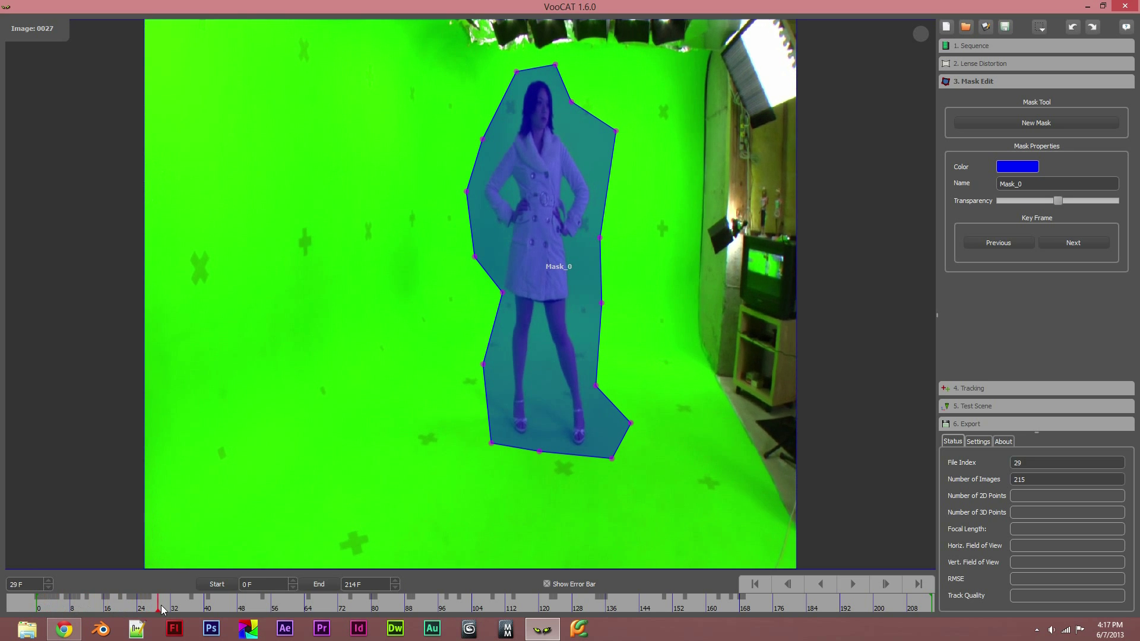
left_click_drag(545, 285, 541, 291)
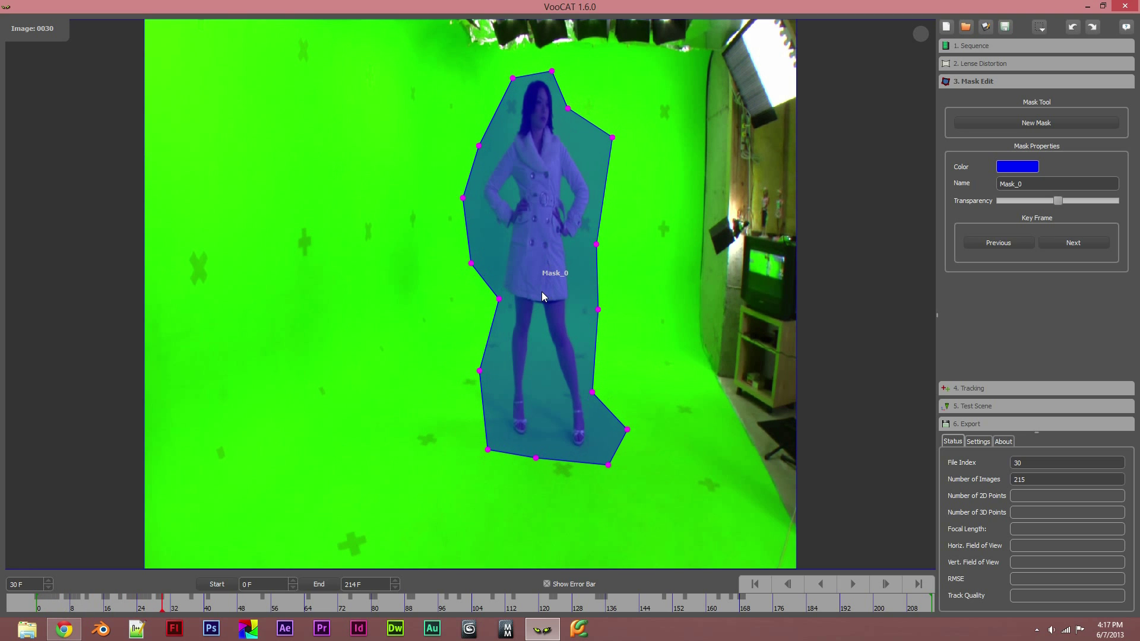
At frame 78, reposition the mask over the woman and lower its bottom points to cover her feet
left_click(360, 602)
left_click_drag(358, 598, 364, 596)
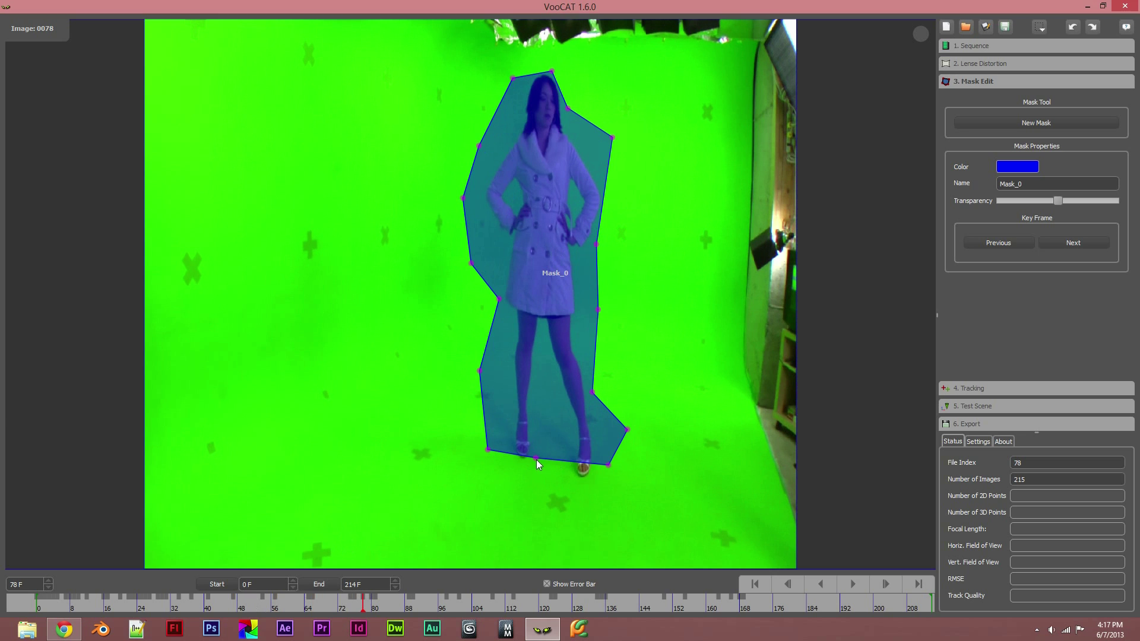
left_click_drag(608, 464, 596, 451)
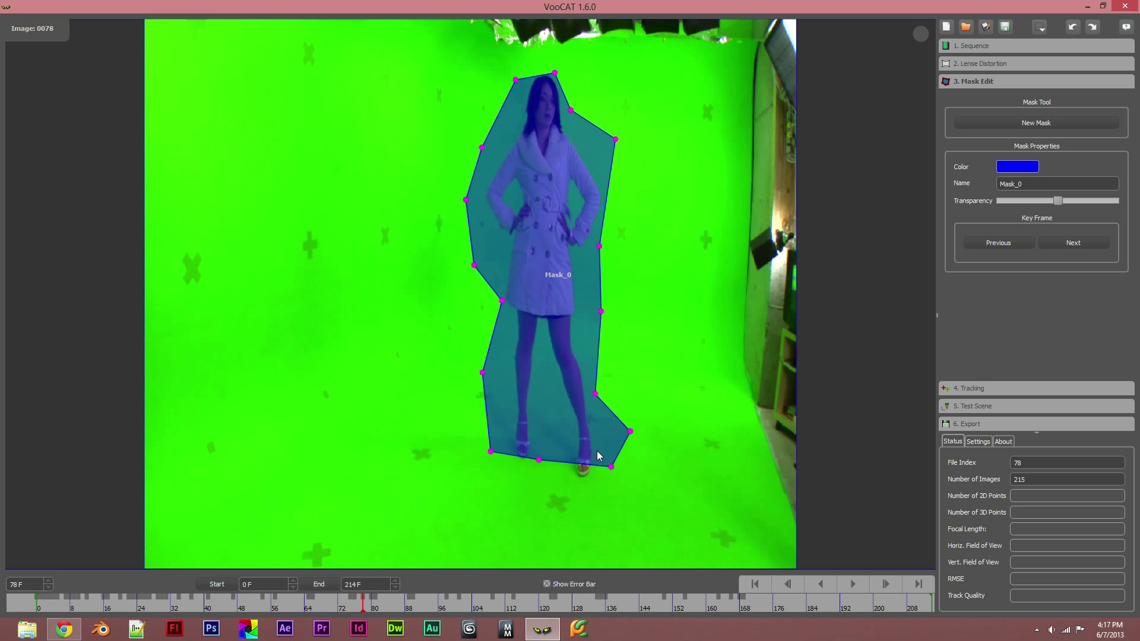
left_click(719, 426)
left_click_drag(611, 466, 594, 487)
left_click_drag(490, 452, 490, 457)
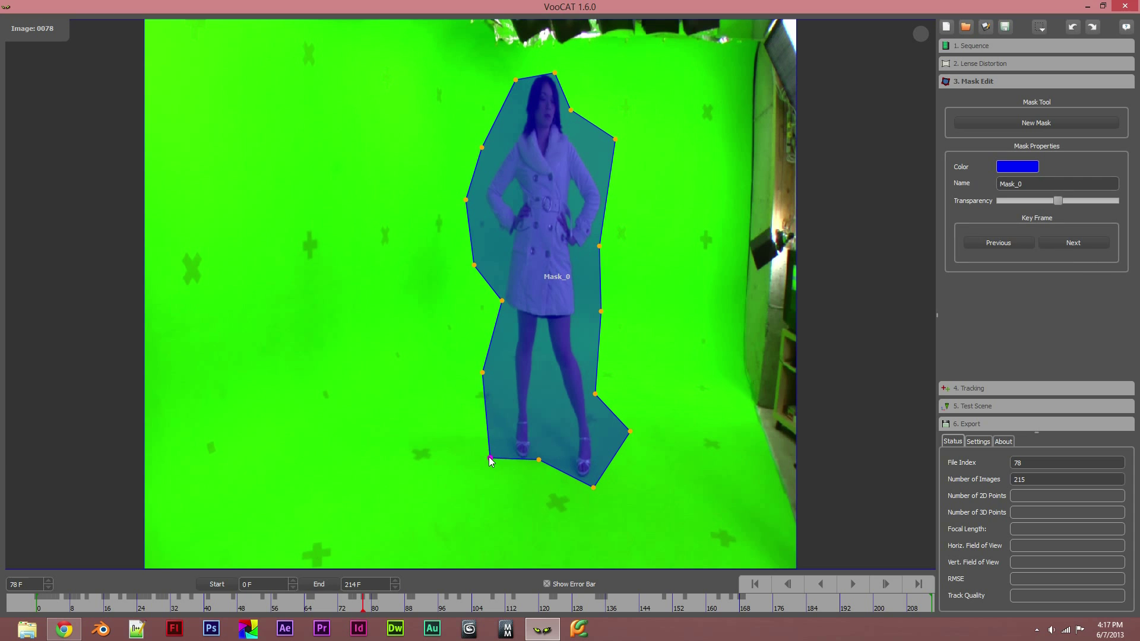
At frame 91, nudge the whole mask upward and extend its lower points below both of the woman's feet
left_click_drag(365, 613, 420, 611)
mouse_move(573, 291)
left_mouse_down()
mouse_move(572, 276)
mouse_move(570, 303)
mouse_move(569, 292)
left_mouse_up()
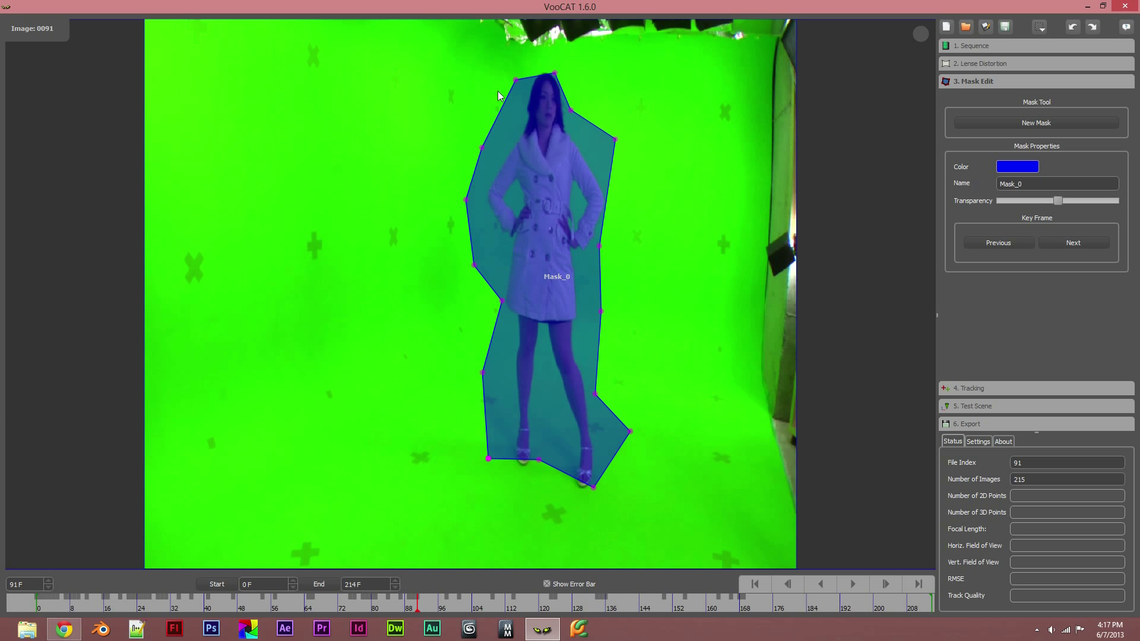
left_click(652, 236)
left_click_drag(557, 74, 556, 71)
left_click(639, 442)
left_click_drag(592, 485, 586, 499)
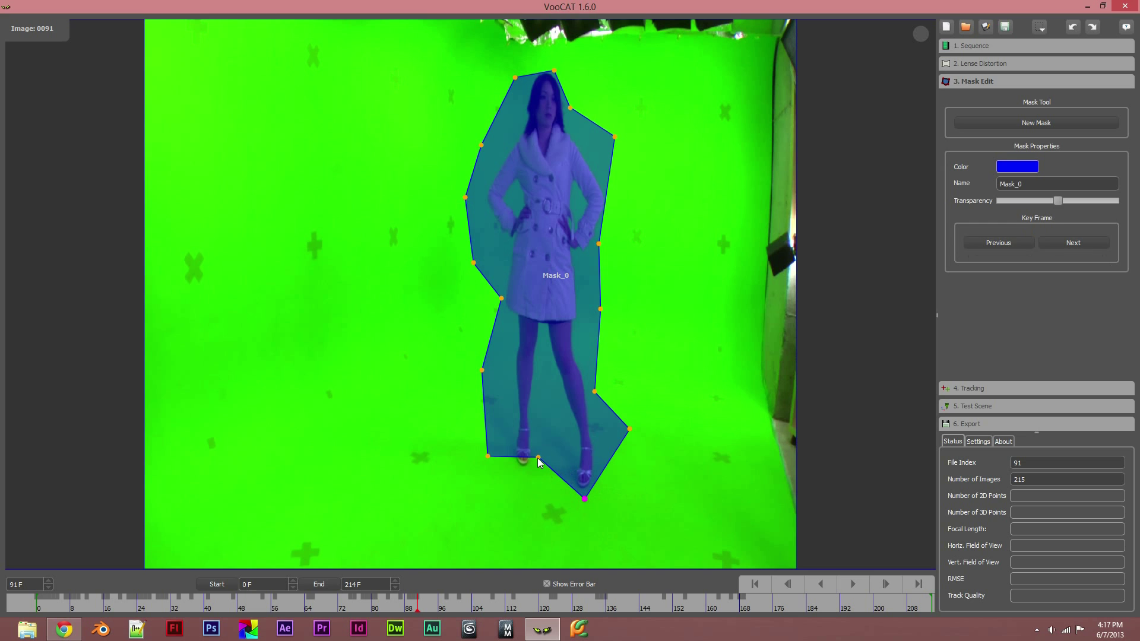
left_click_drag(537, 459, 536, 477)
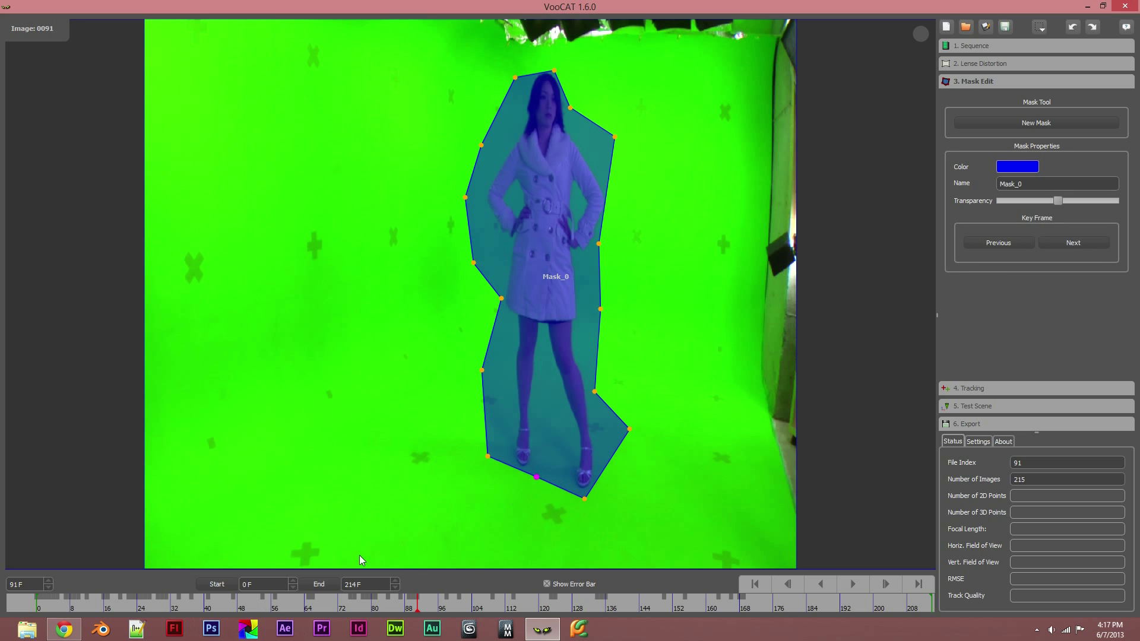
Scrub back through the sequence to review the animated mask, and return to its key frame at frame 91
left_click_drag(417, 611, 280, 561)
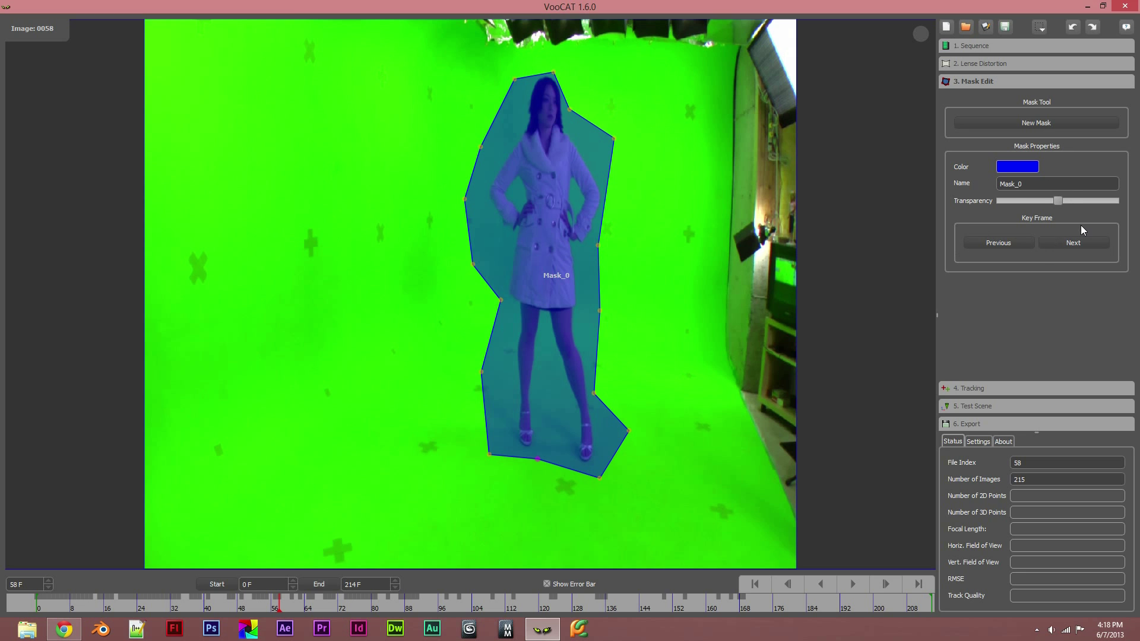
left_click(1044, 242)
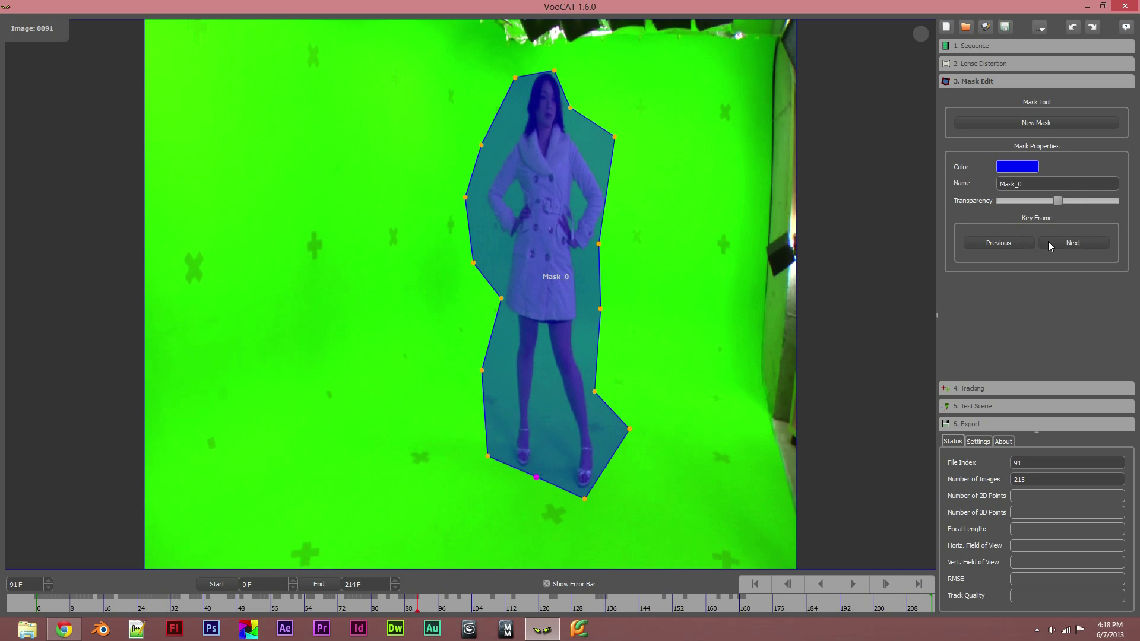
Raise the mask's transparency setting slightly and change its colour to pure red (255, 0, 0)
left_click_drag(1058, 201, 1062, 169)
left_click(1018, 166)
left_click_drag(617, 216, 756, 95)
left_click(652, 408)
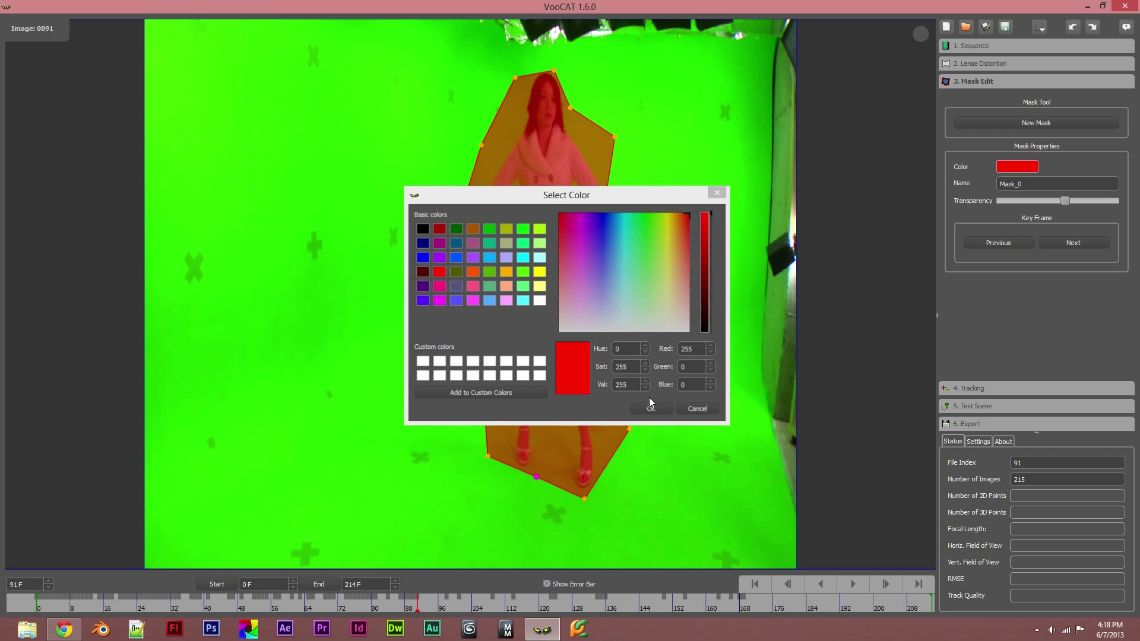
Change the mask's colour to bright green (89, 255, 0), then reopen the colour chooser and dismiss it
left_click(1010, 166)
left_click_drag(626, 223, 654, 202)
left_click(651, 408)
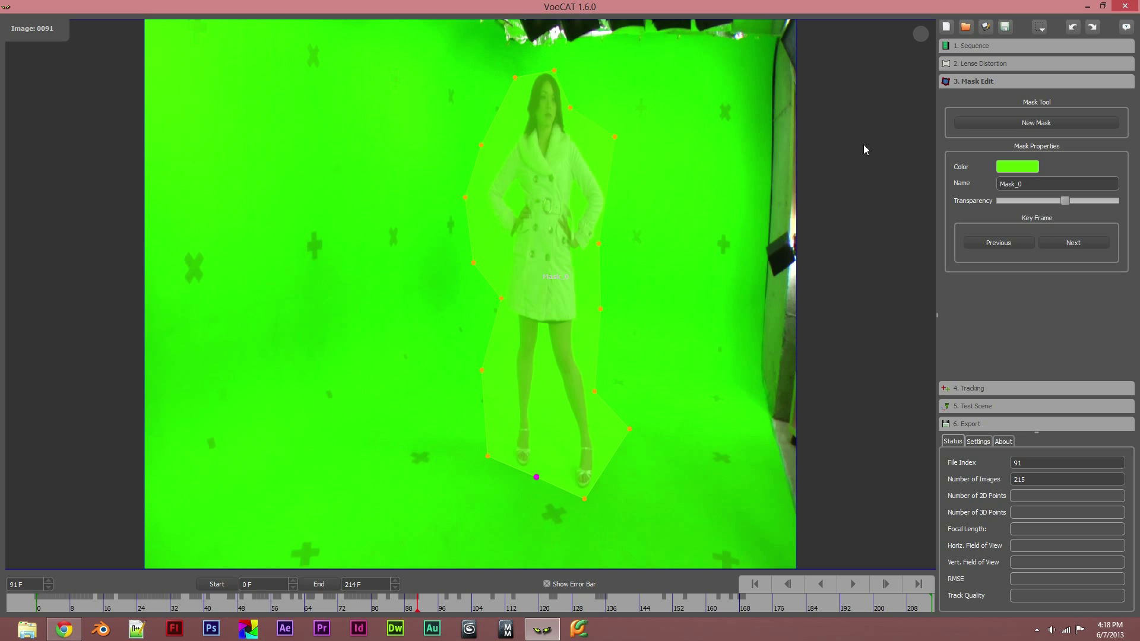
left_click(1016, 167)
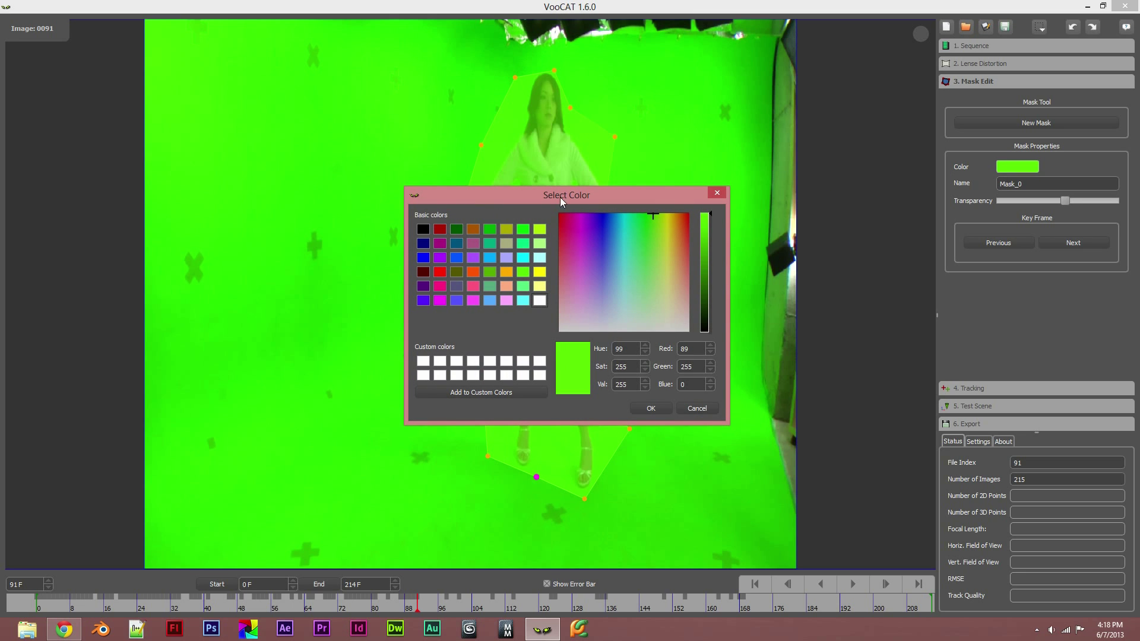
left_click(712, 194)
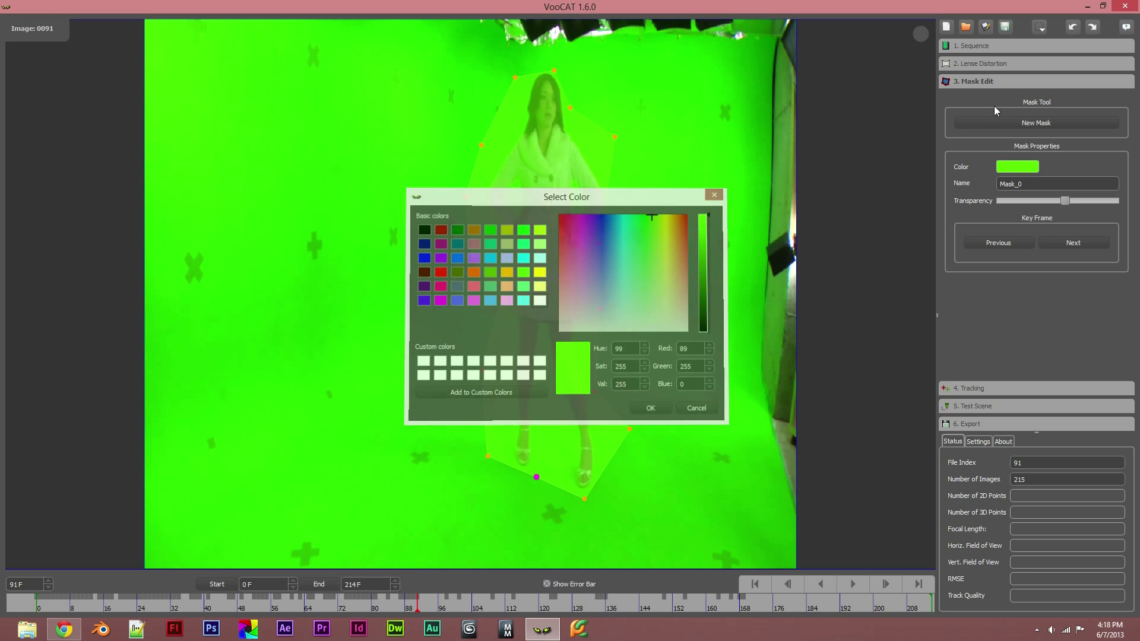
Rename the mask as Blah
left_click_drag(1023, 184, 969, 189)
key("BackSpace")
type("Blah")
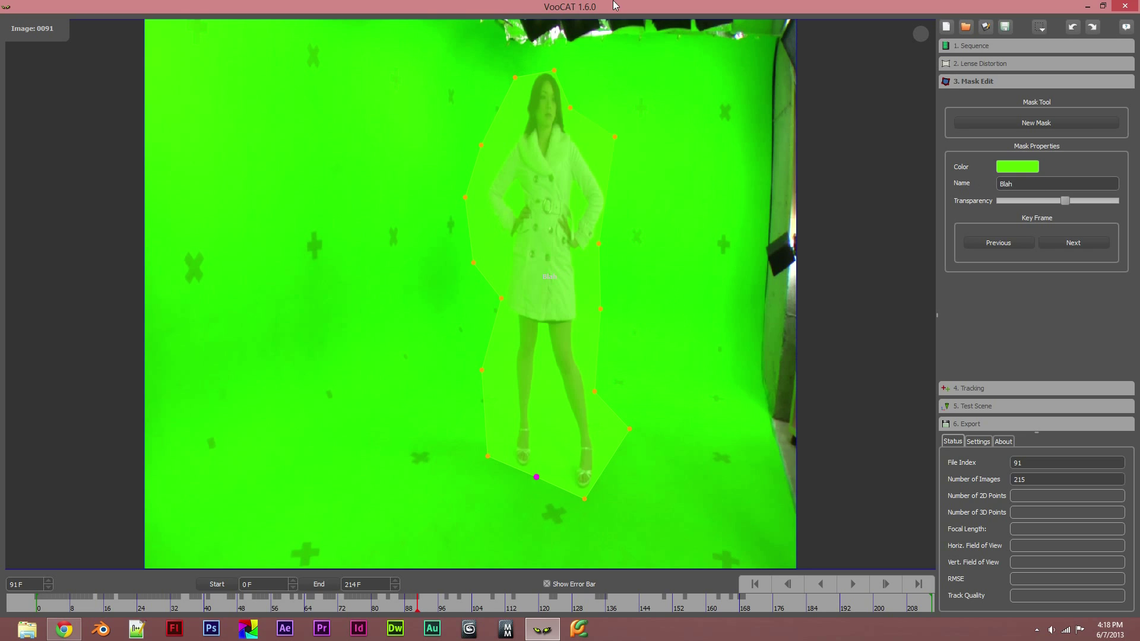
Select all points of the mask around the woman and delete the mask
left_click_drag(668, 57, 385, 572)
key("Delete")
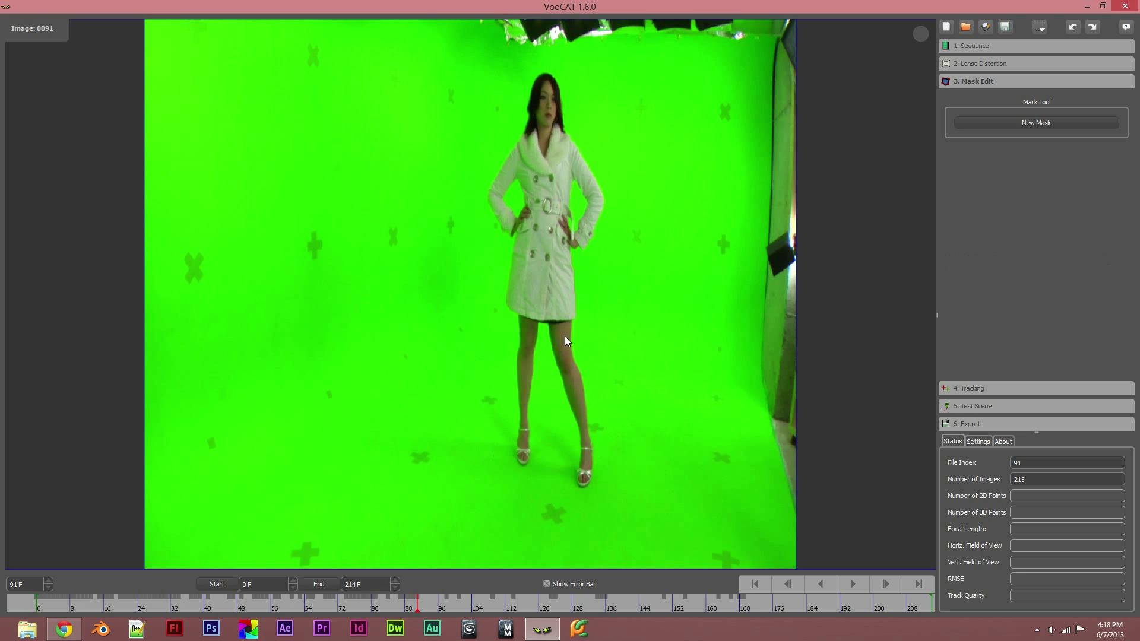
Open the tracking settings and compare the Automatic and Manual feature tracking options, ending on Automatic
left_click(996, 388)
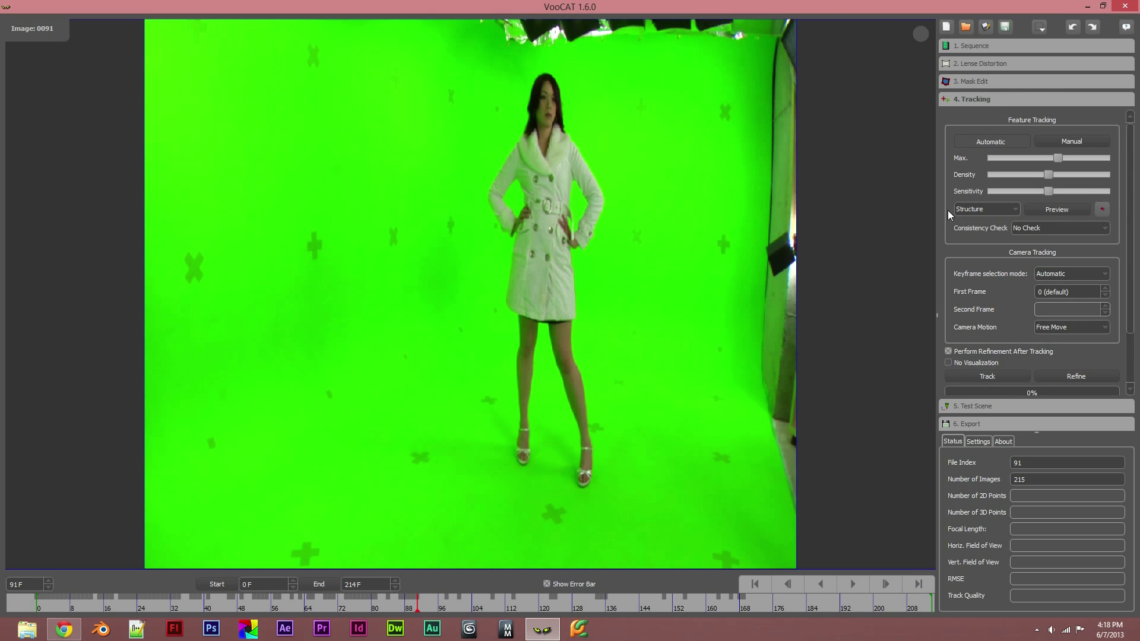
left_click(1045, 141)
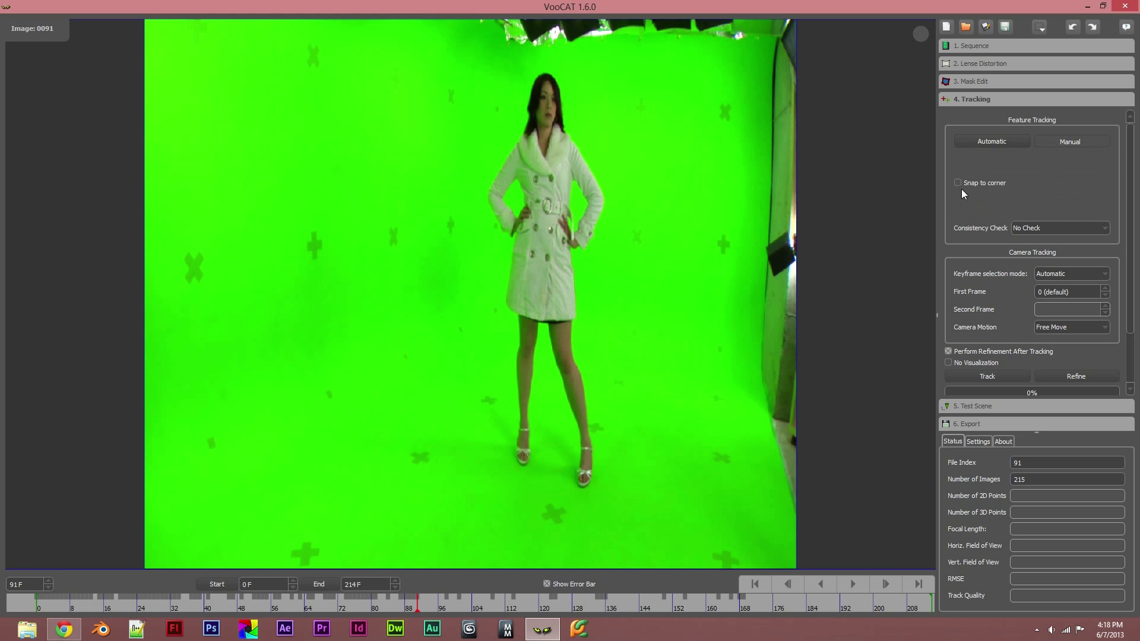
left_click(996, 140)
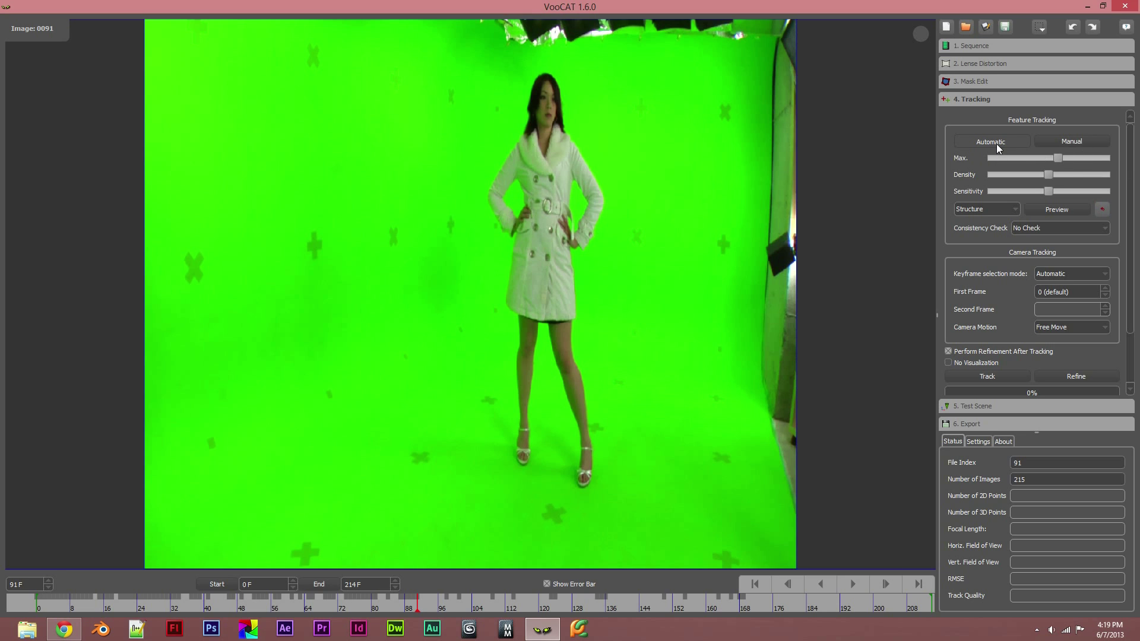
left_click(1061, 142)
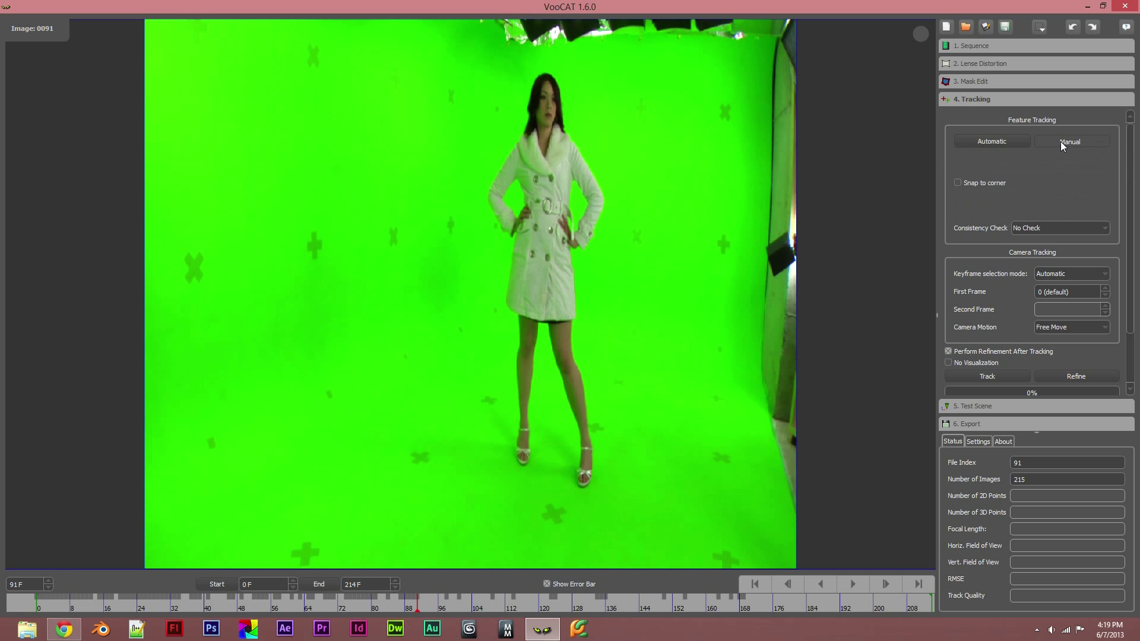
left_click(1007, 140)
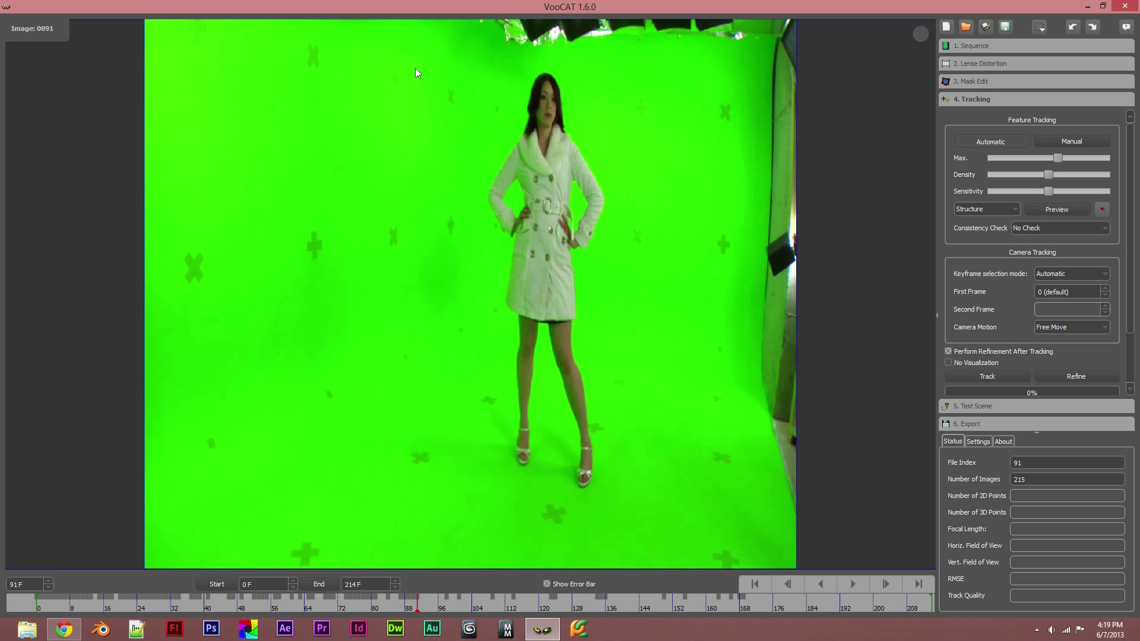
Look through the feature type choices, keep Structure, and preview the detected features on frame 91
left_click(1014, 210)
left_click(997, 220)
left_click(1041, 211)
left_click(1015, 212)
left_click(997, 227)
left_click(1056, 211)
left_click(970, 220)
Raise the maximum feature count and the sensitivity to their highest settings, previewing the detected features after each change
left_click_drag(1060, 159, 1105, 158)
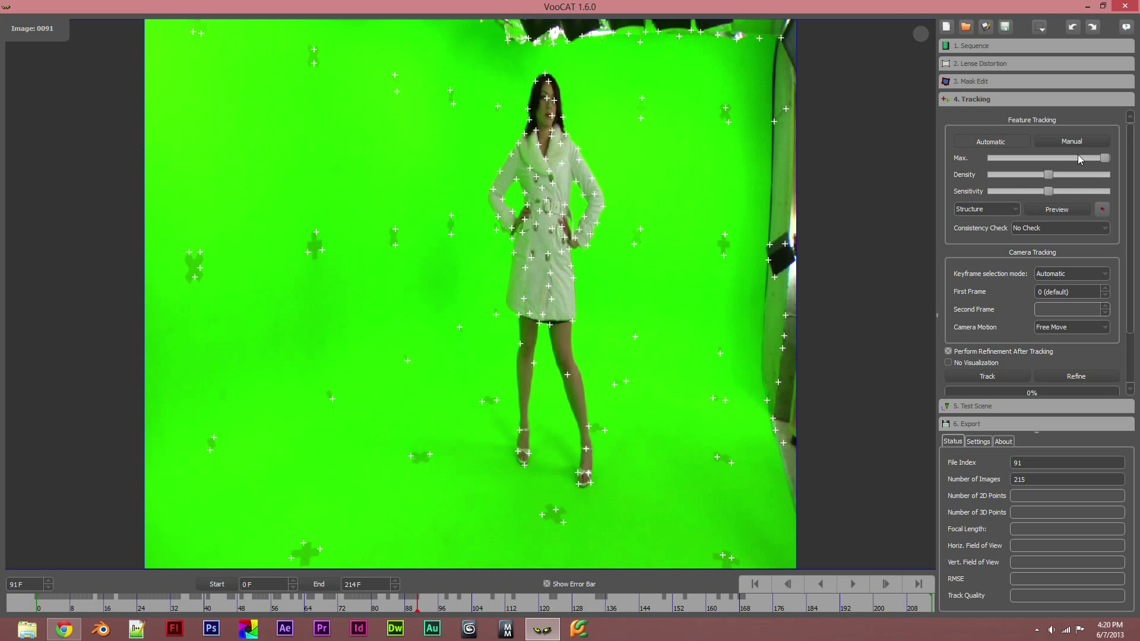
left_click(1056, 210)
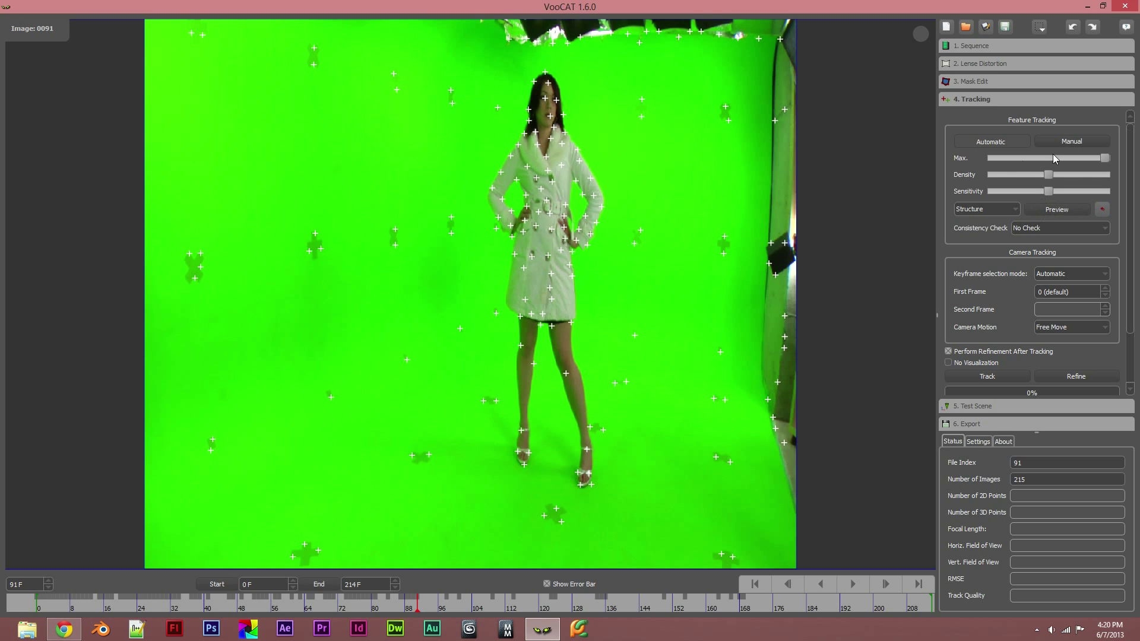
left_click_drag(1049, 191, 1105, 191)
left_click(1068, 210)
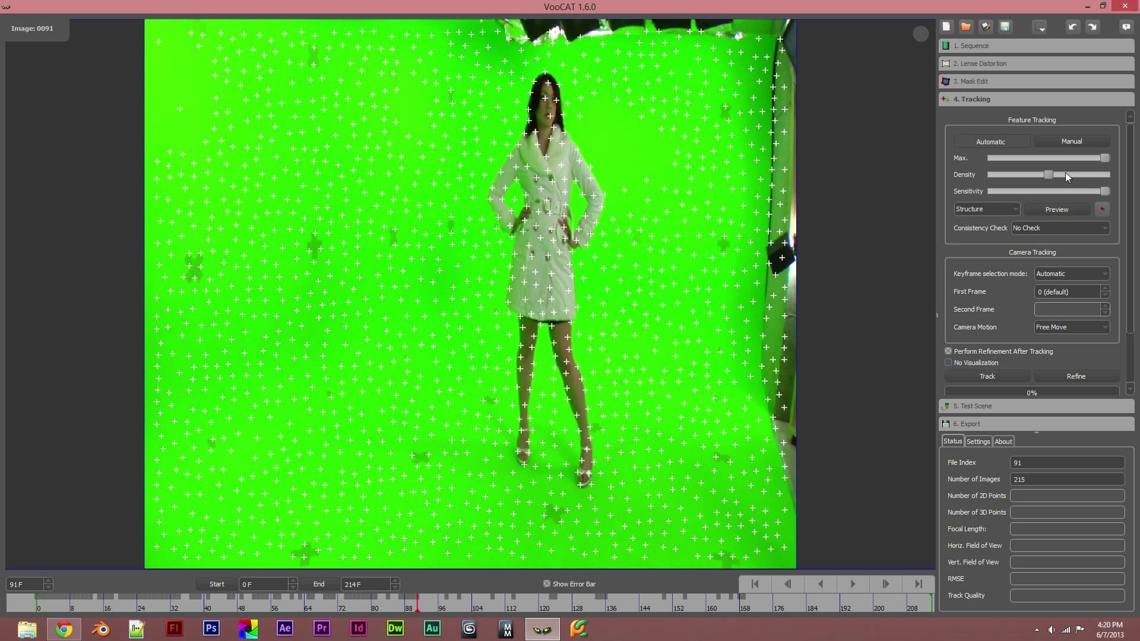
Preview the detected features with density at its highest setting and again at its lowest
left_click_drag(1048, 174, 1106, 174)
left_click(1050, 209)
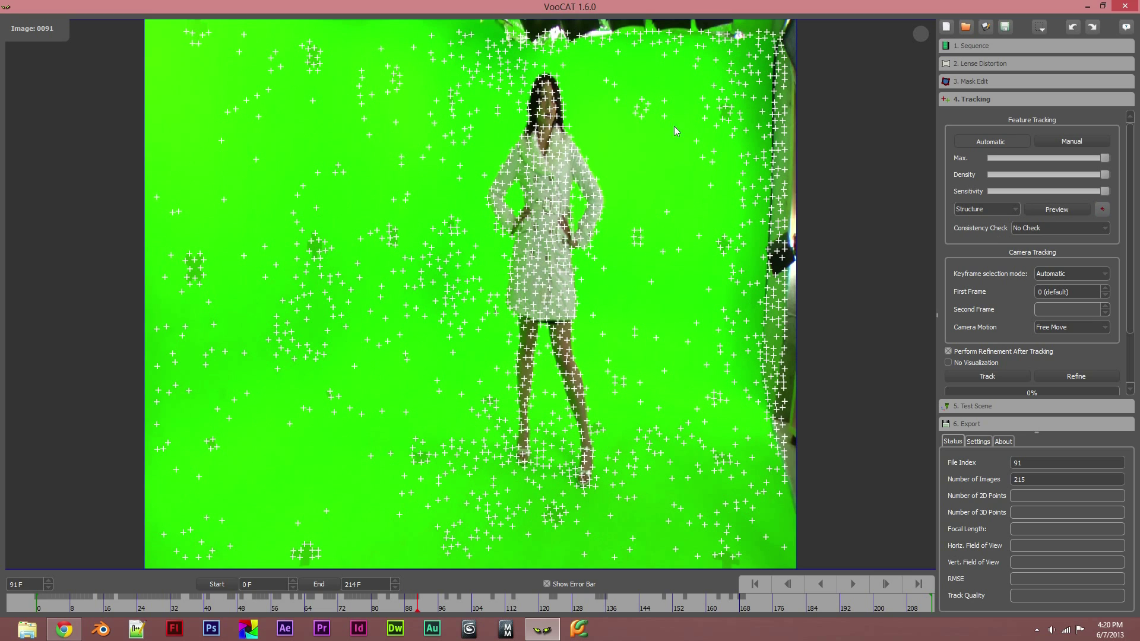
left_click_drag(1107, 177, 867, 230)
left_click(1058, 213)
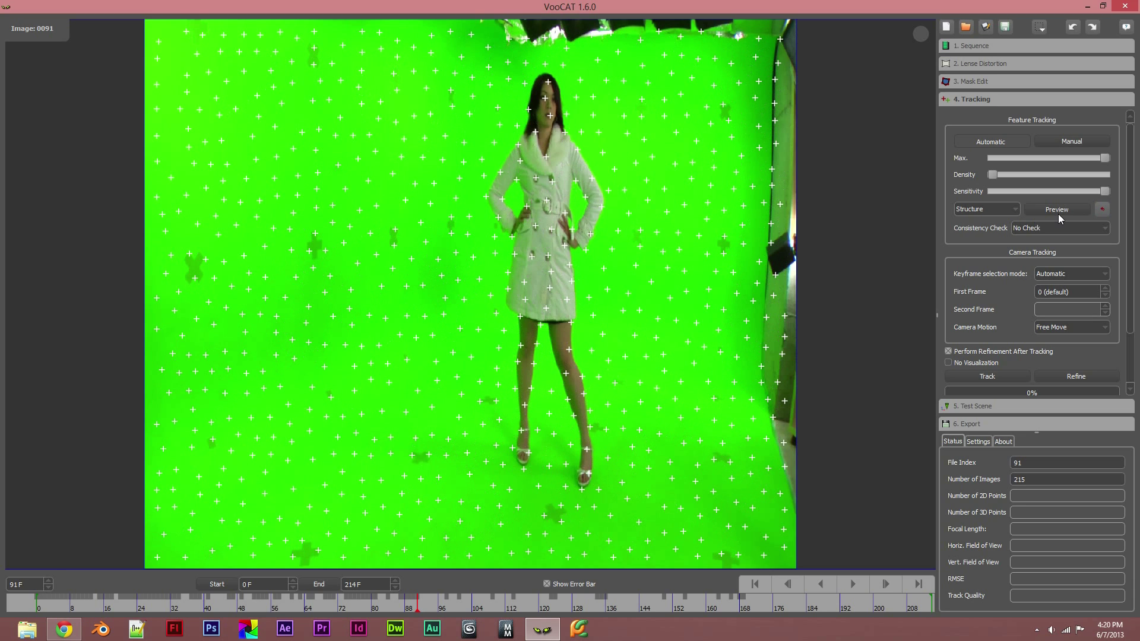
Reset the feature count, density and sensitivity to their defaults and preview the detected features
left_click(1103, 206)
left_click(1104, 228)
left_click(1103, 228)
left_click(1066, 208)
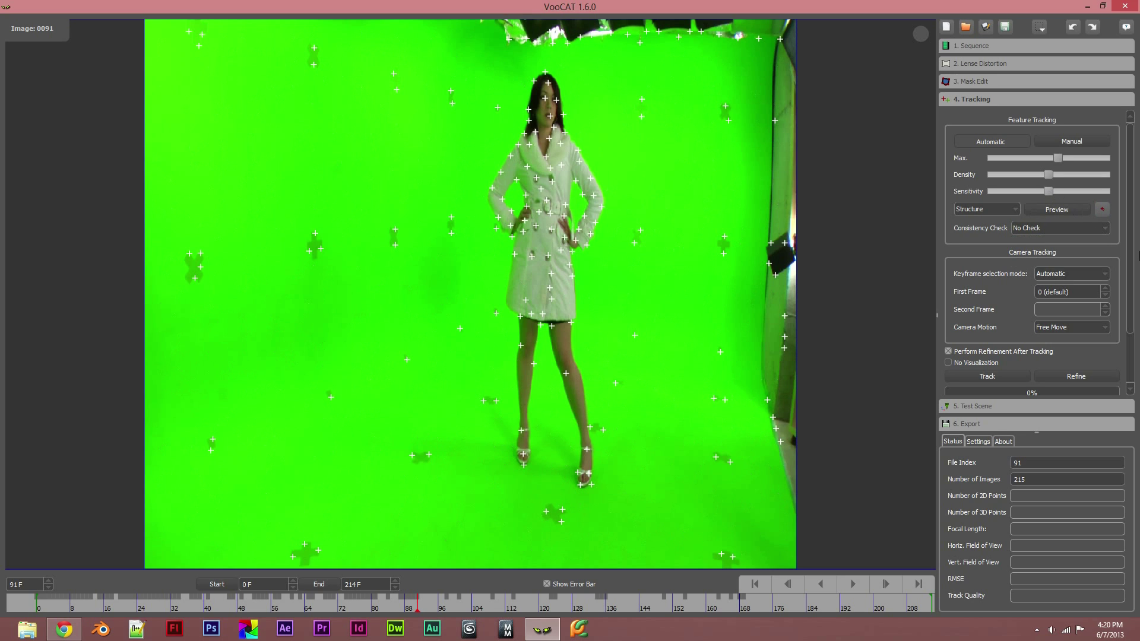
Review the consistency check choices Translation, Similarity and Affine, leaving the setting at No Check
left_click(1105, 228)
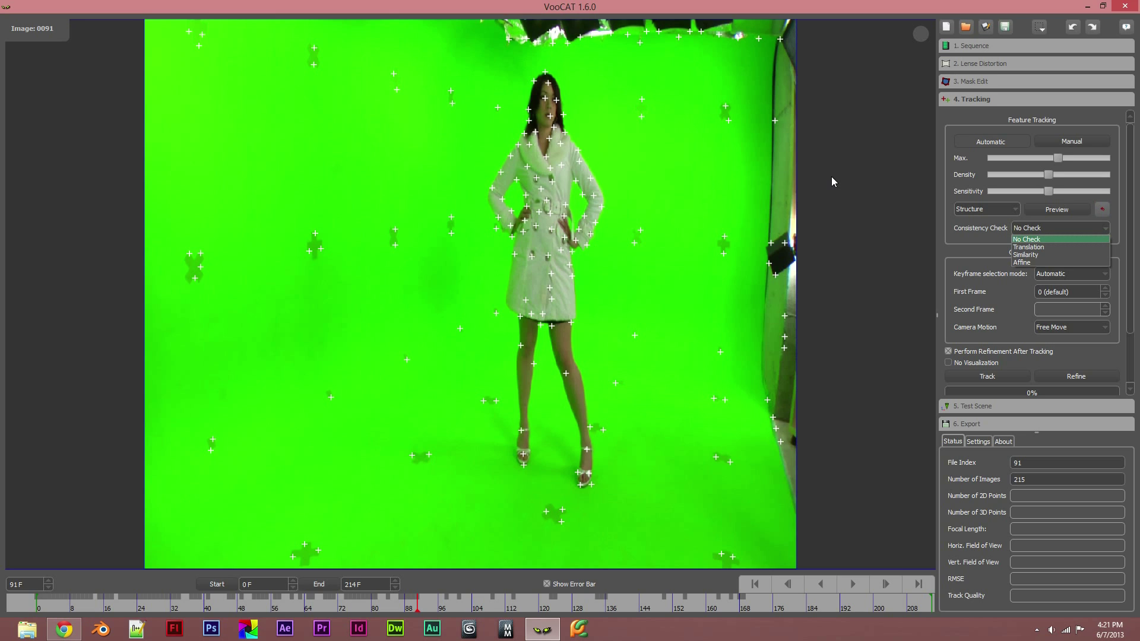
left_click(1107, 229)
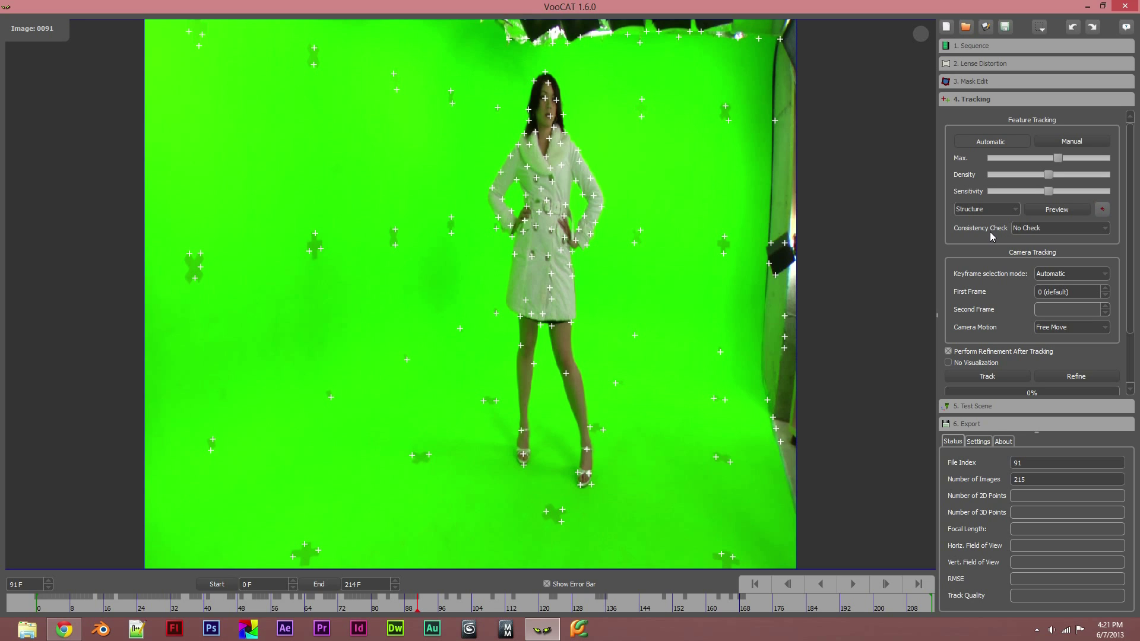
left_click(1106, 227)
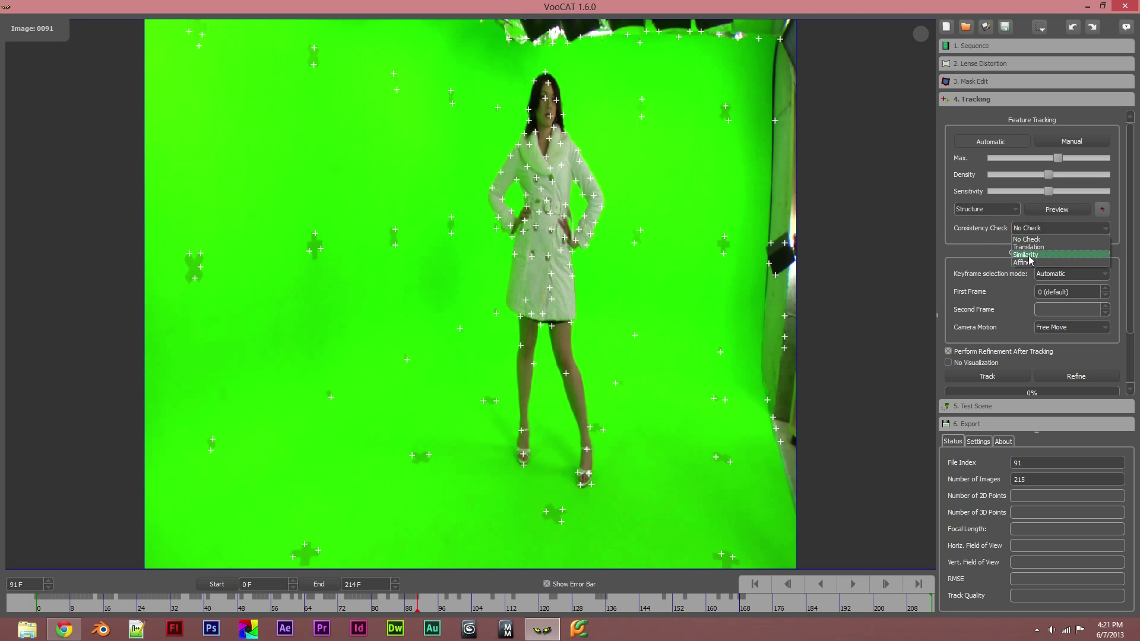
left_click(1097, 226)
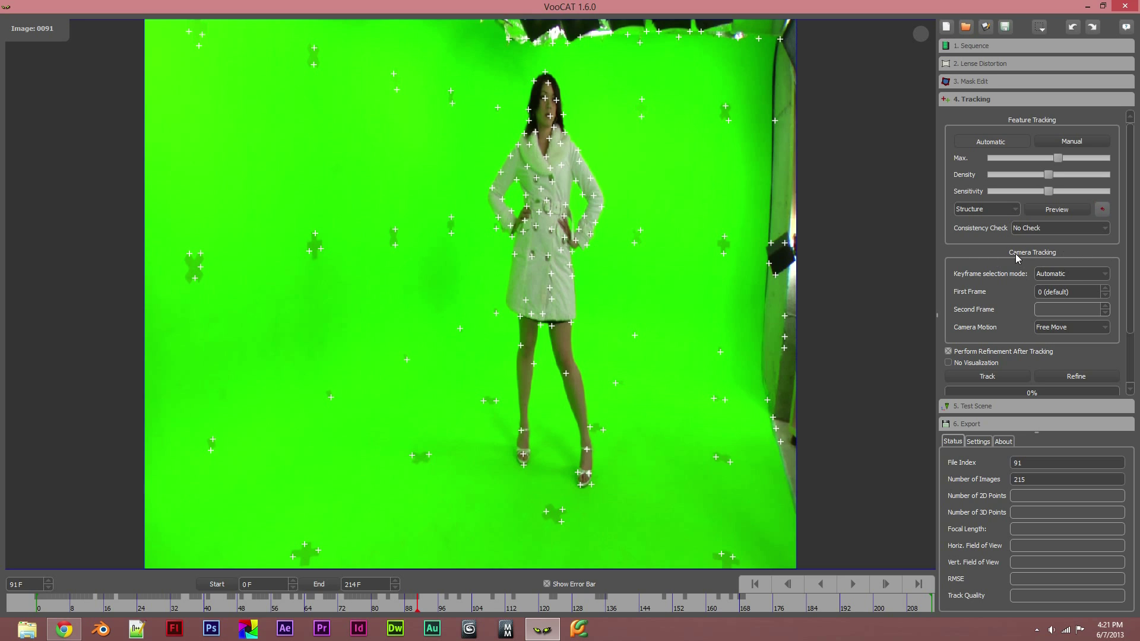
Switch the keyframe selection mode to Manual and return it to Automatic
left_click(1110, 273)
left_click(1110, 272)
left_click(1110, 274)
left_click(1050, 295)
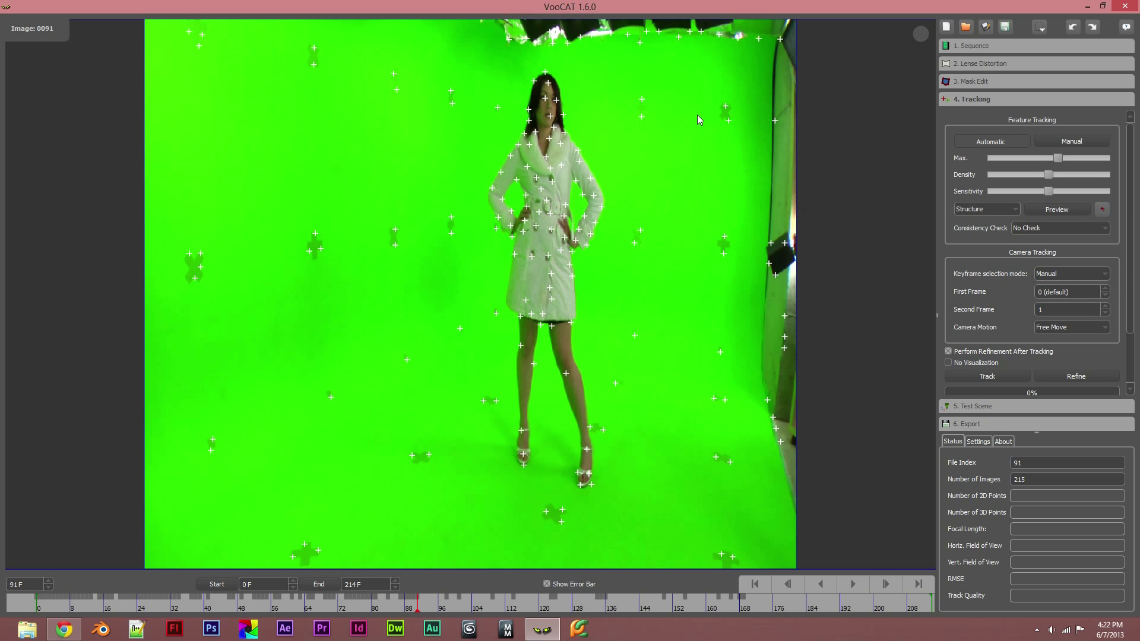
left_click(1106, 273)
left_click(1062, 285)
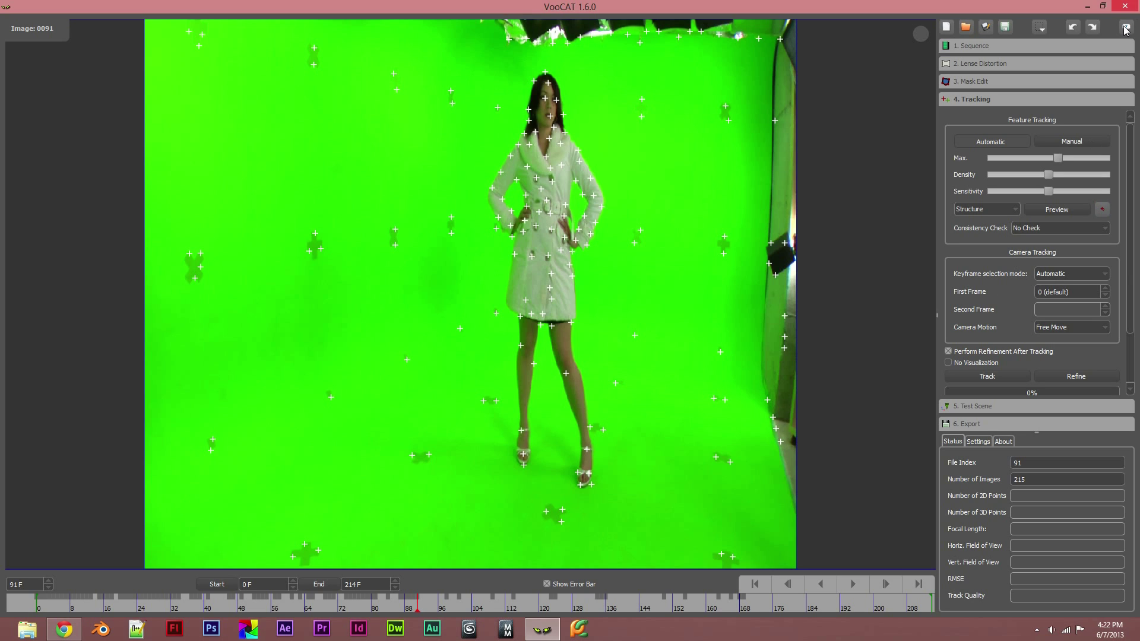
Track the camera with No Check consistency, Automatic keyframe selection, Free Move motion and refinement enabled, and close the result message
mouse_move(1134, 29)
scroll(1134, 351, "down", 2)
scroll(1136, 352, "up", 1)
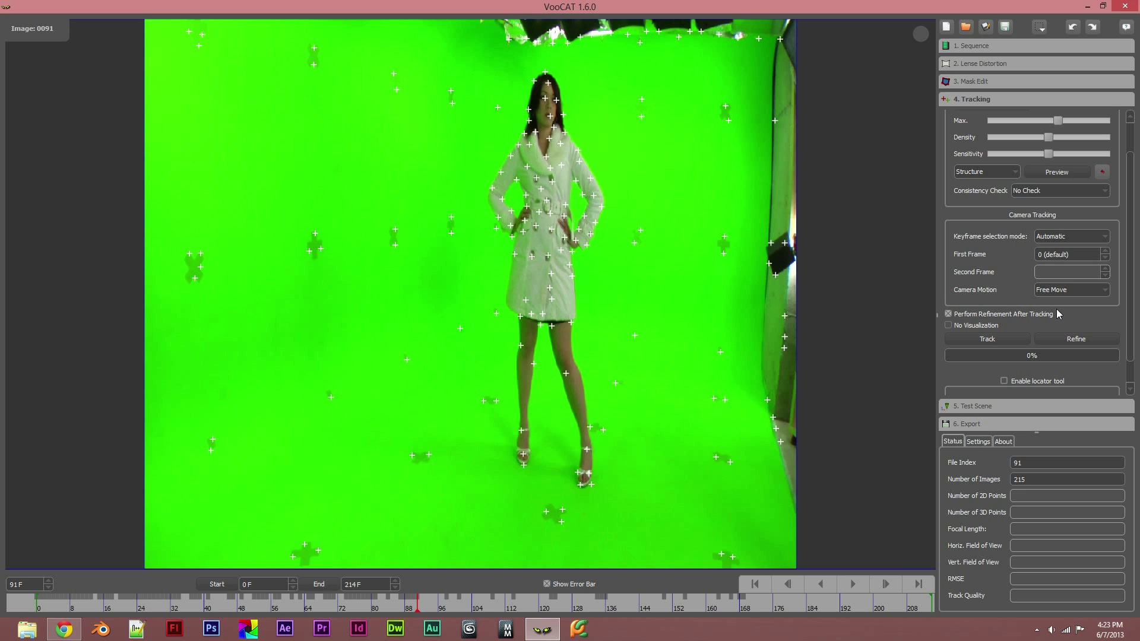
scroll(1135, 352, "down", 1)
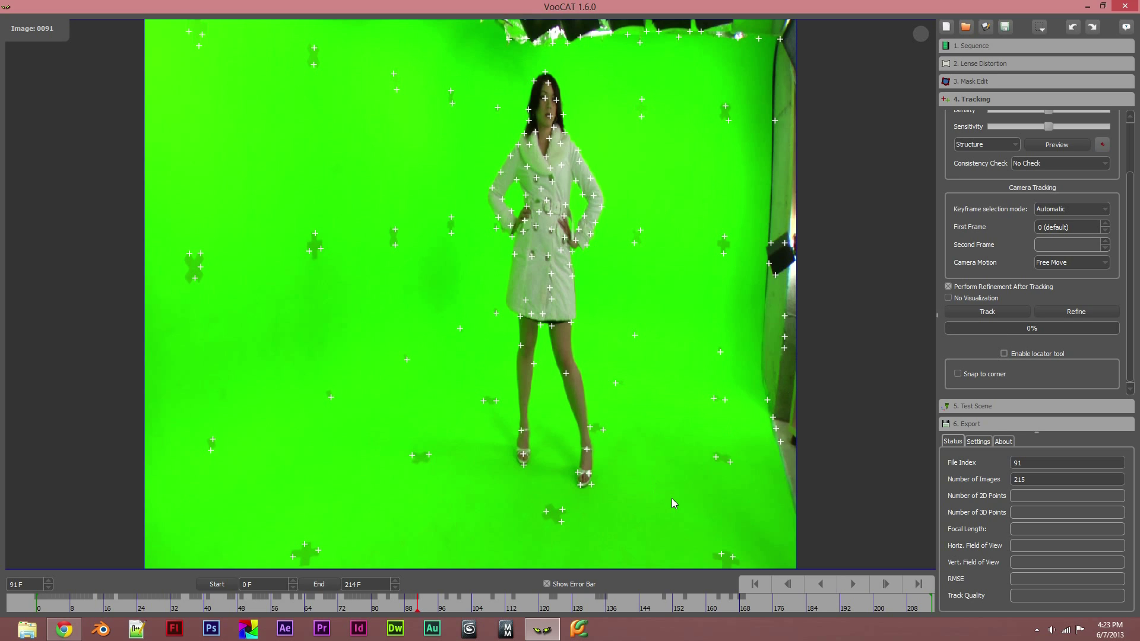
scroll(1133, 254, "up", 3)
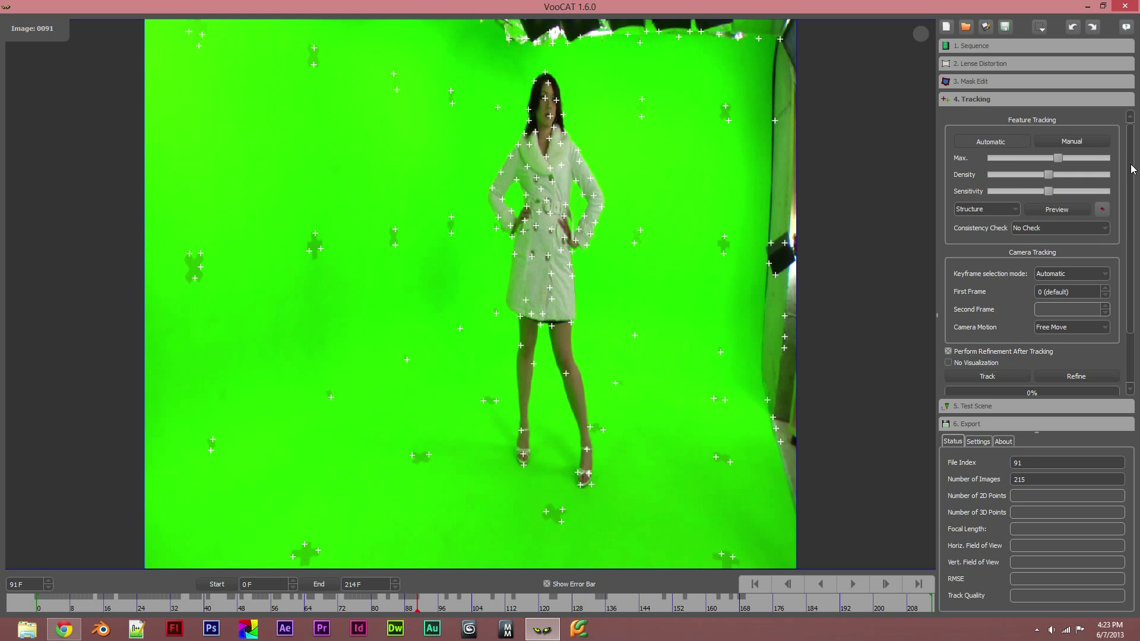
scroll(1134, 252, "down", 3)
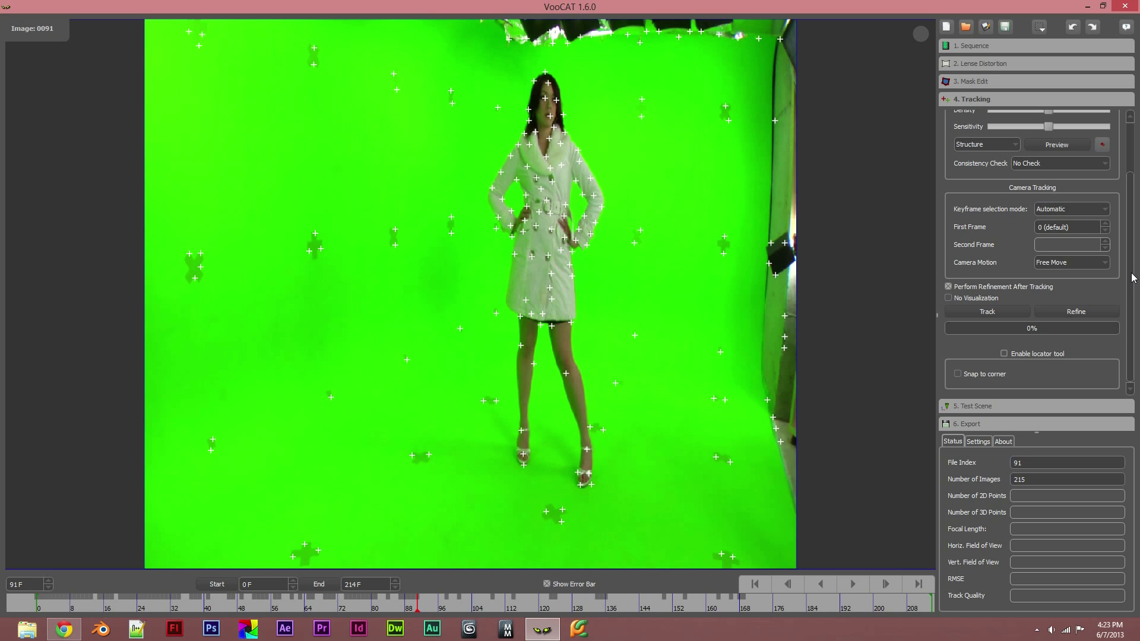
mouse_move(1132, 273)
left_mouse_down()
mouse_move(1134, 220)
mouse_move(1130, 270)
left_mouse_up()
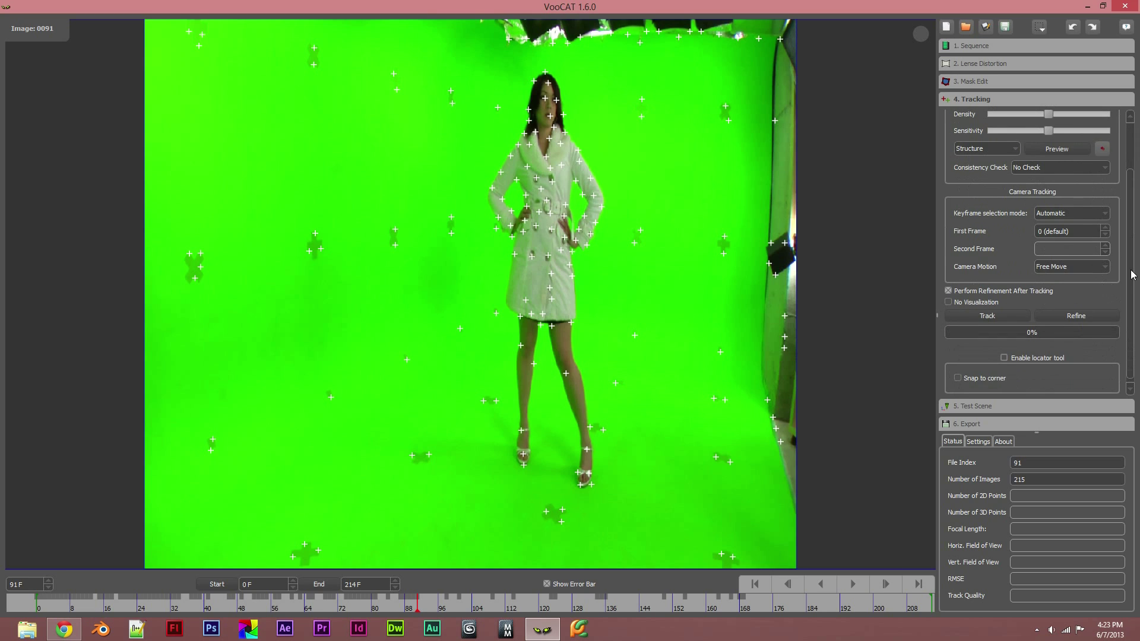
left_click(1000, 315)
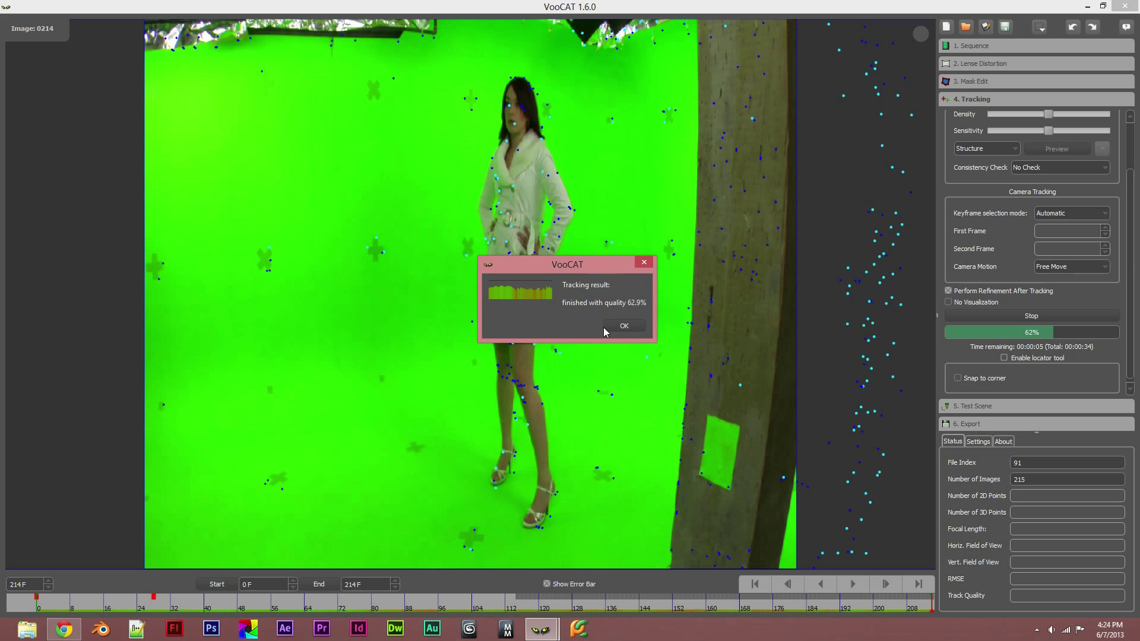
left_click(620, 326)
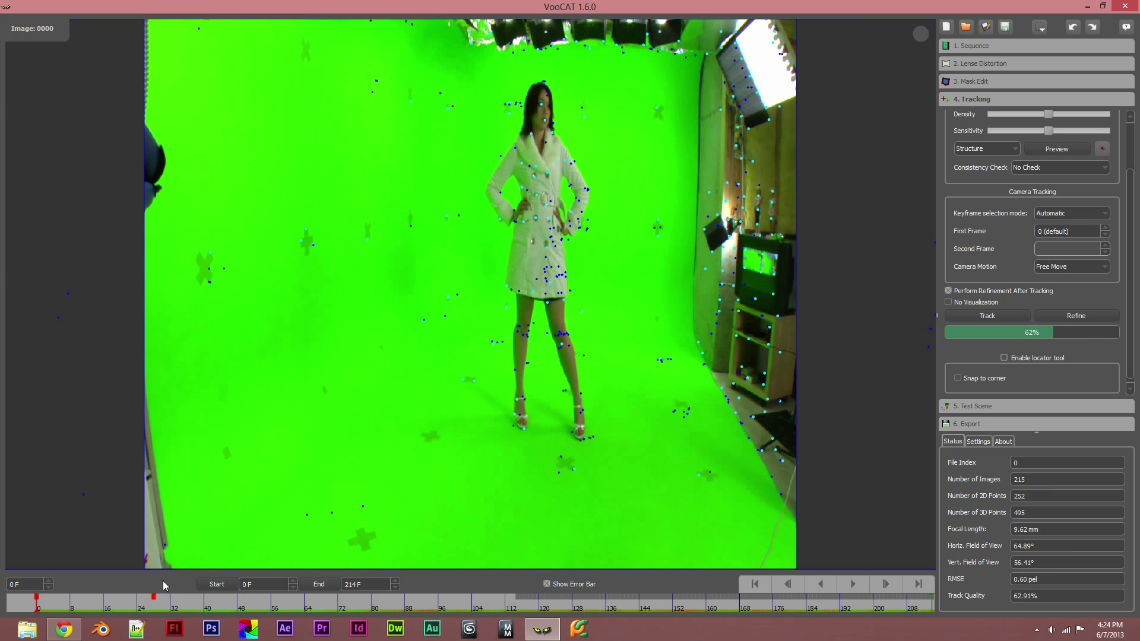
Set the consistency check to Translation, track the camera again and close the result message
left_click(1067, 169)
left_click(1063, 187)
left_click(1007, 316)
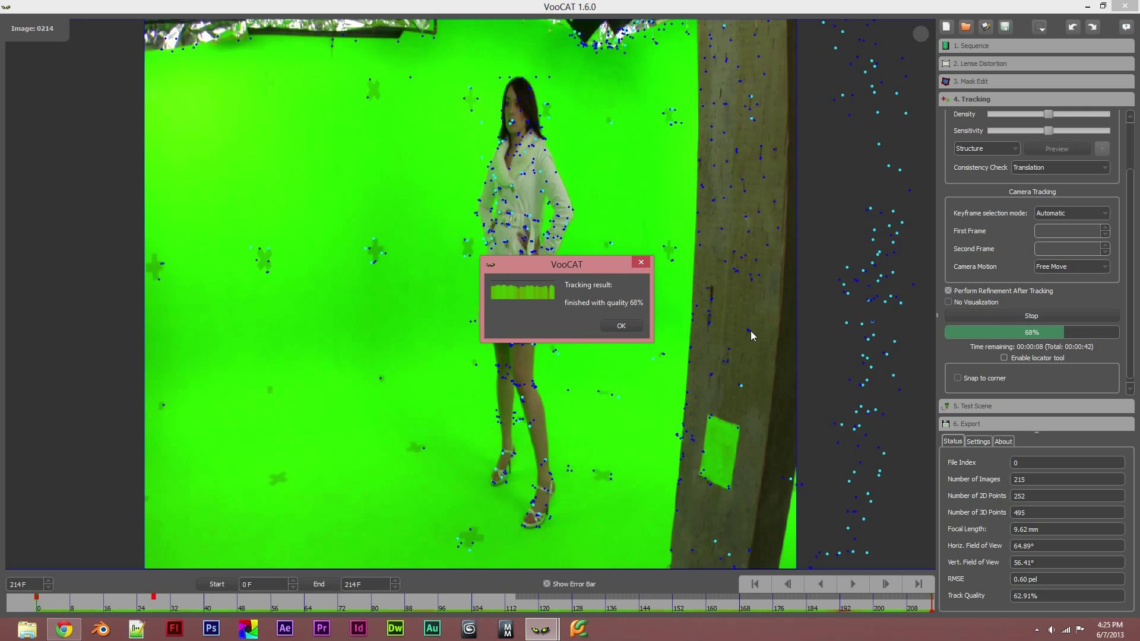
left_click(621, 326)
Set the consistency check to Similarity and run the camera tracking again
left_click(1105, 168)
left_click(1029, 194)
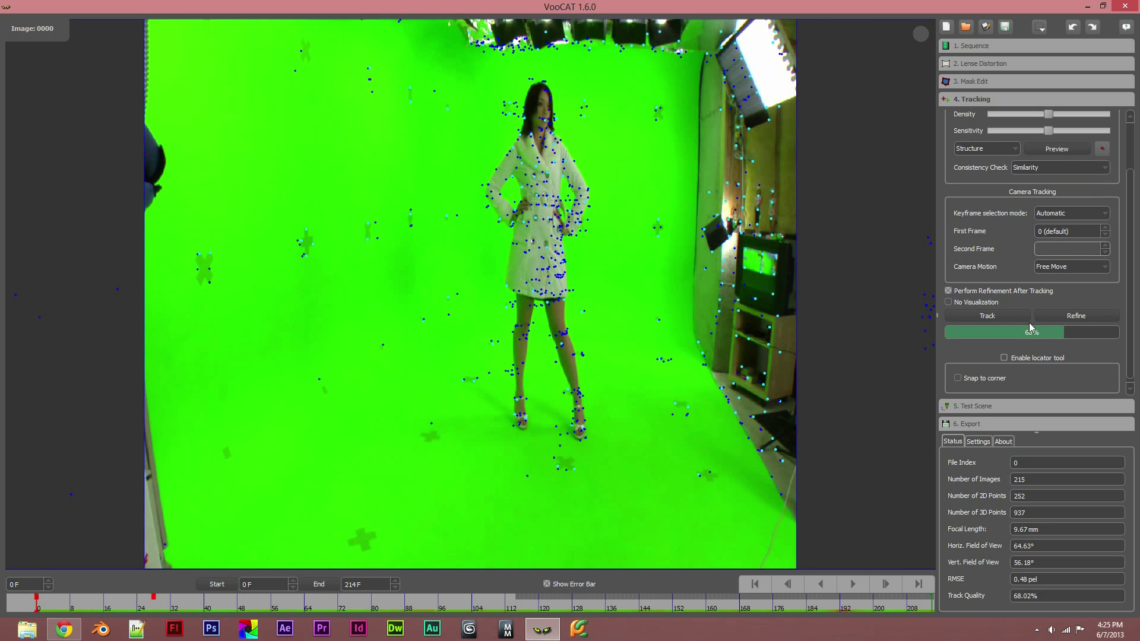
left_click(1075, 314)
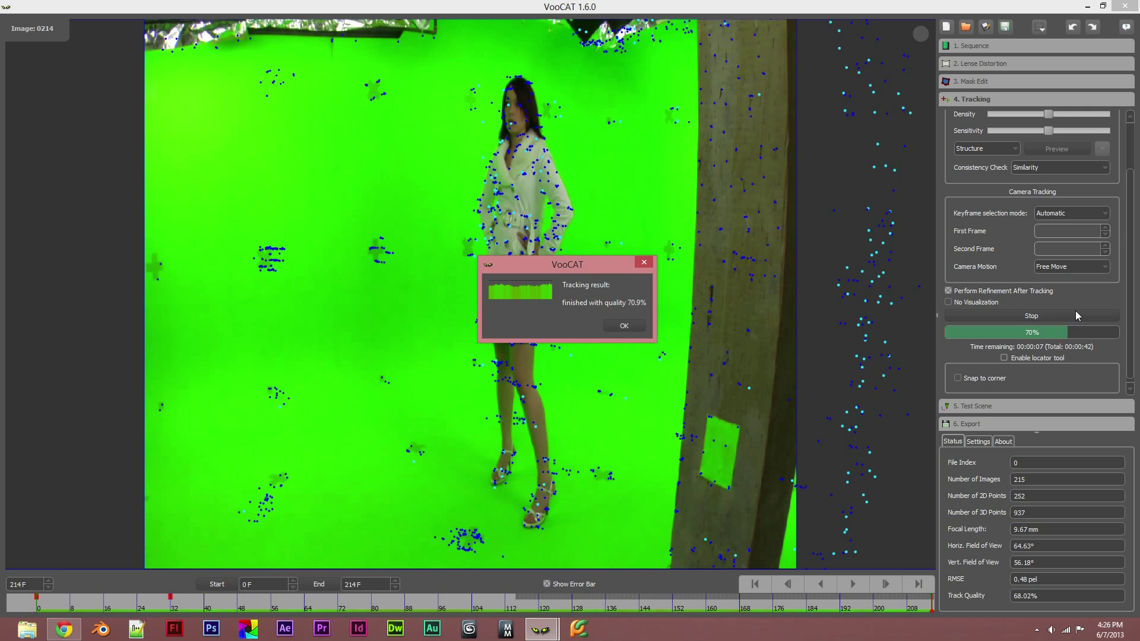
Close the Similarity result message, set the consistency check to Affine, and track the camera again through to closing its result message
left_click(625, 325)
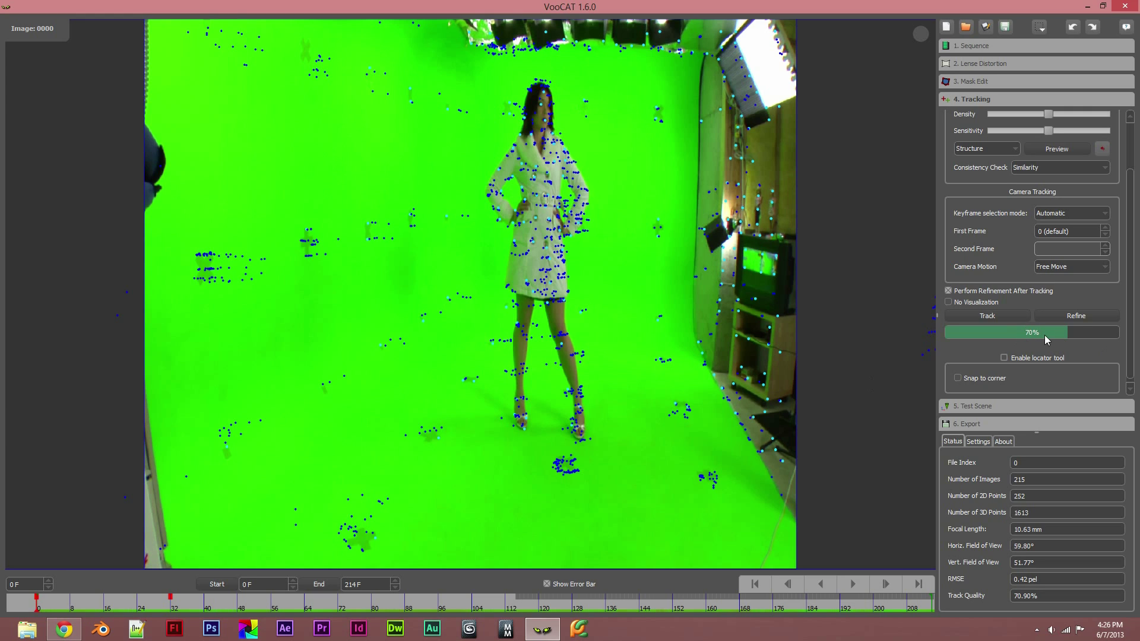
left_click(1103, 171)
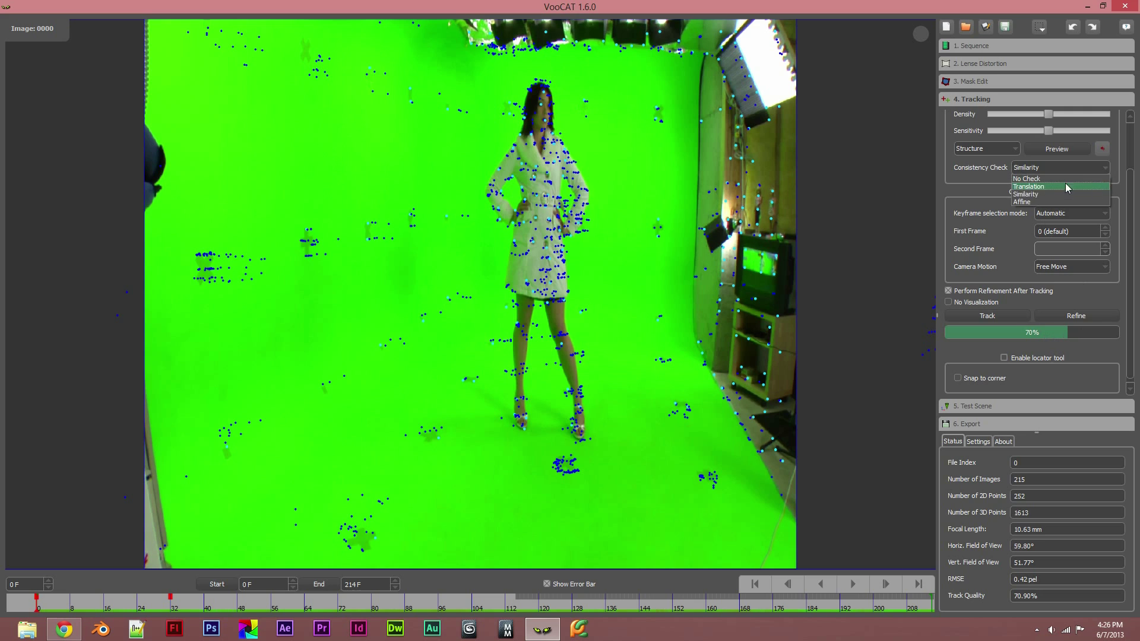
left_click(1067, 189)
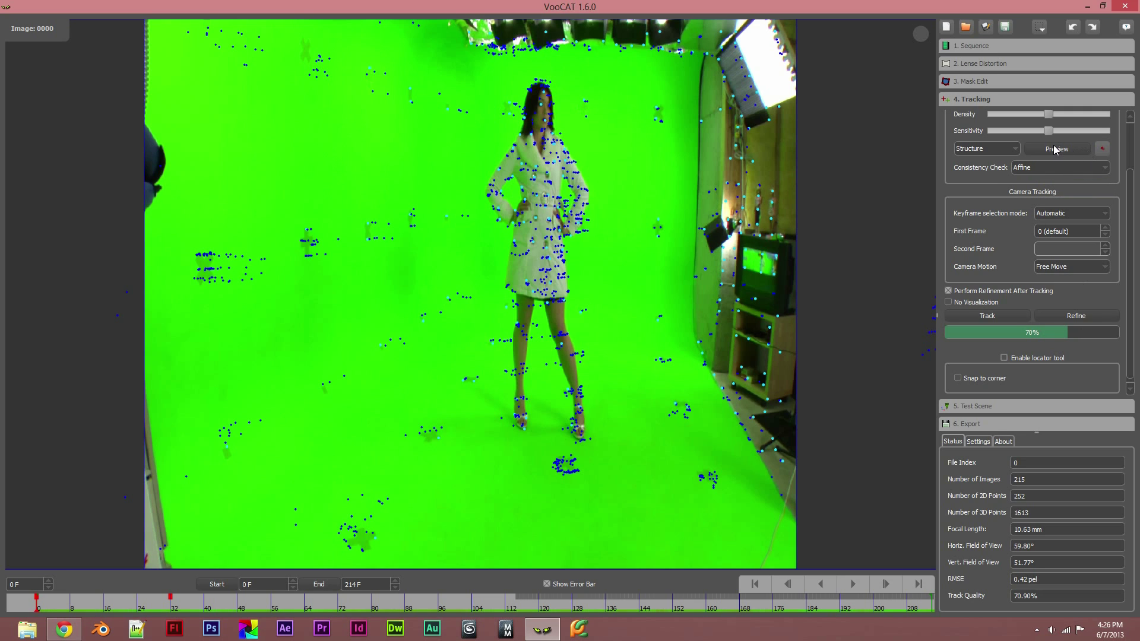
left_click(1003, 314)
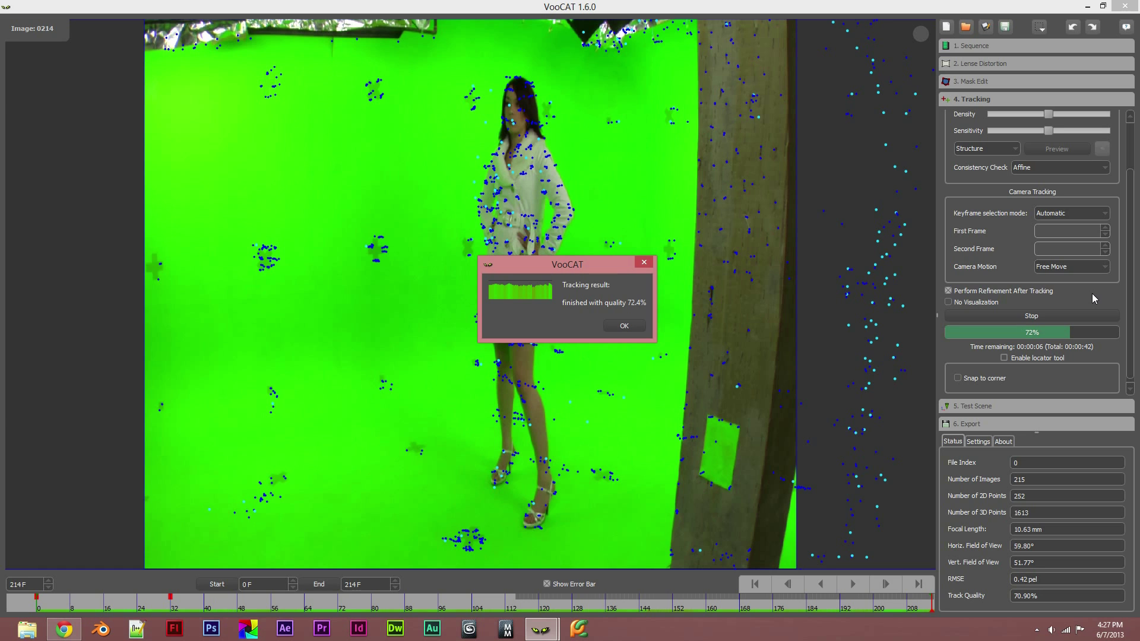
left_click(624, 325)
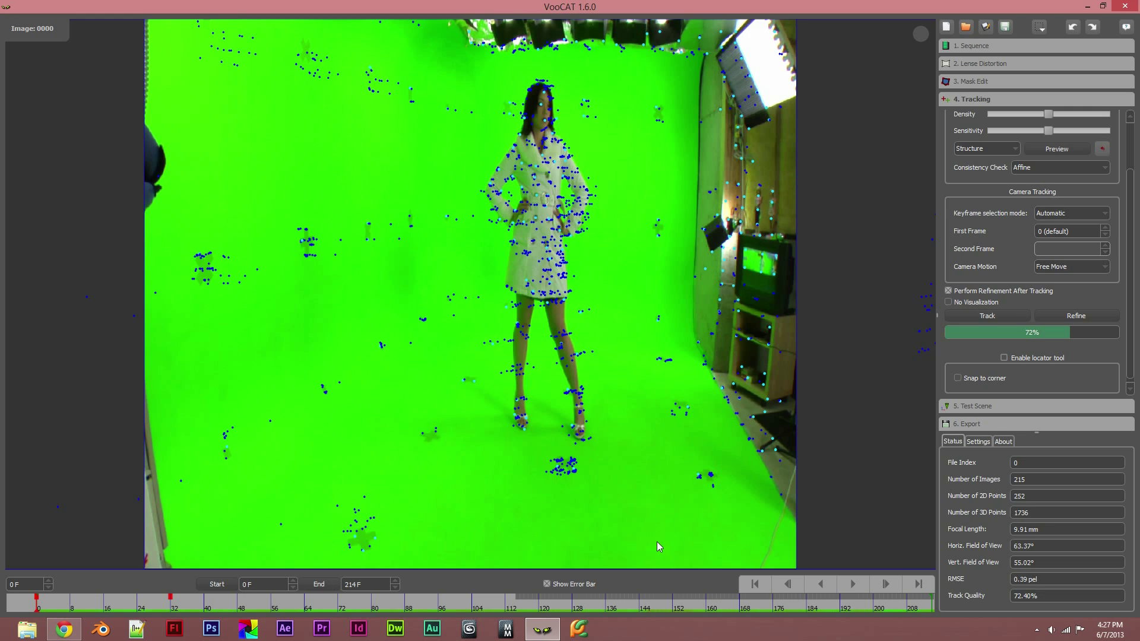
Enable the locator tool and delete the green locator points along the wall edge below the studio light
left_click(1005, 358)
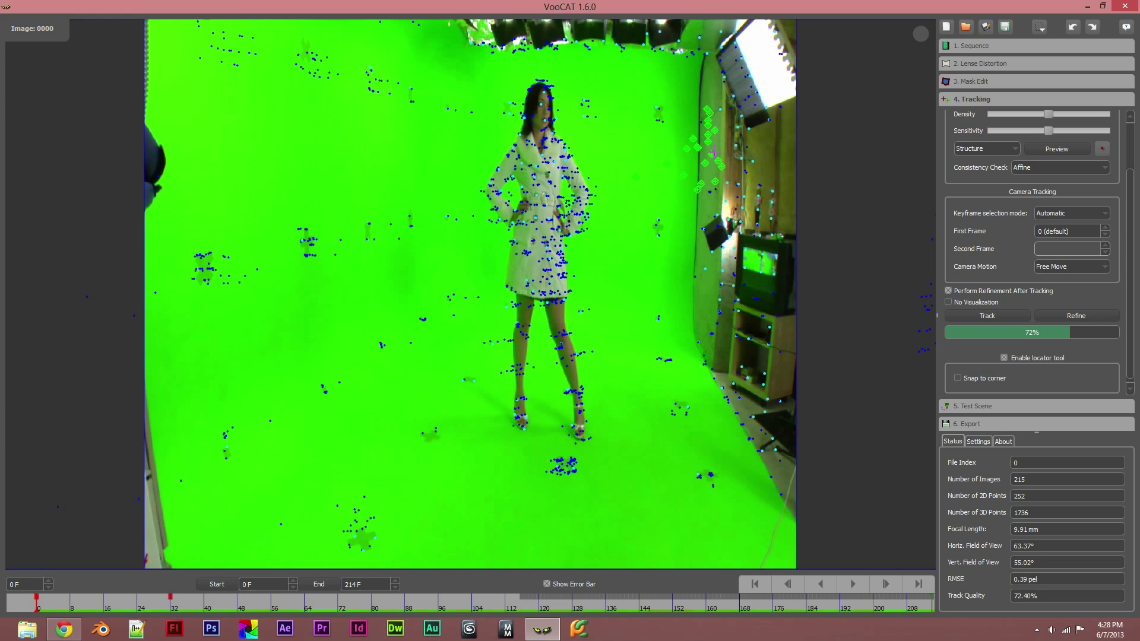
left_click(705, 196)
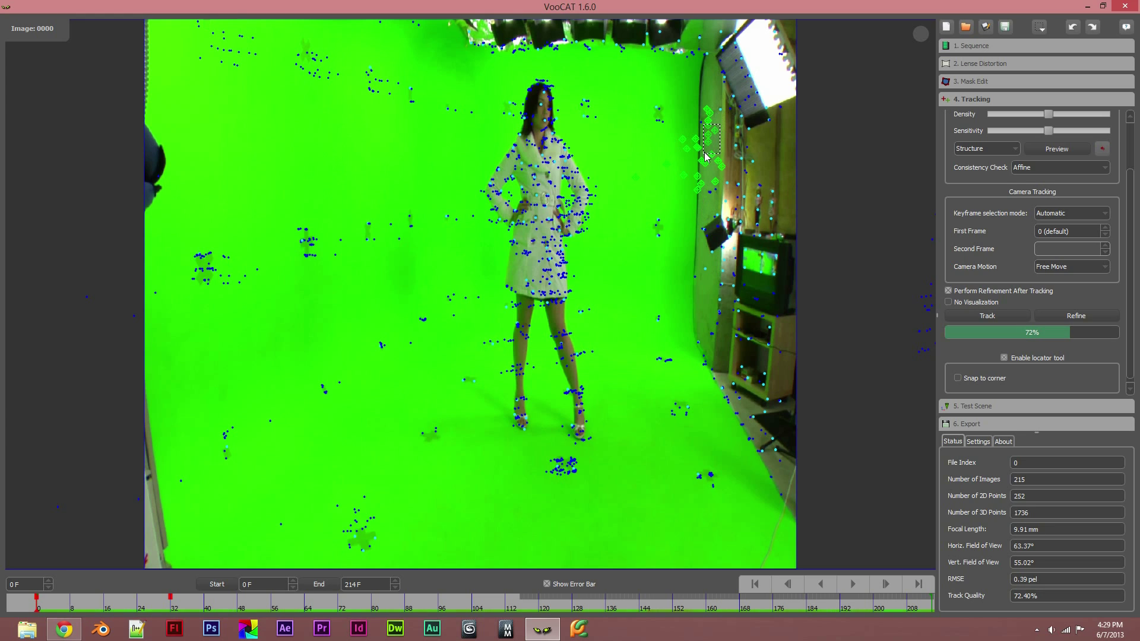
left_click_drag(728, 157, 696, 184)
left_click(700, 184)
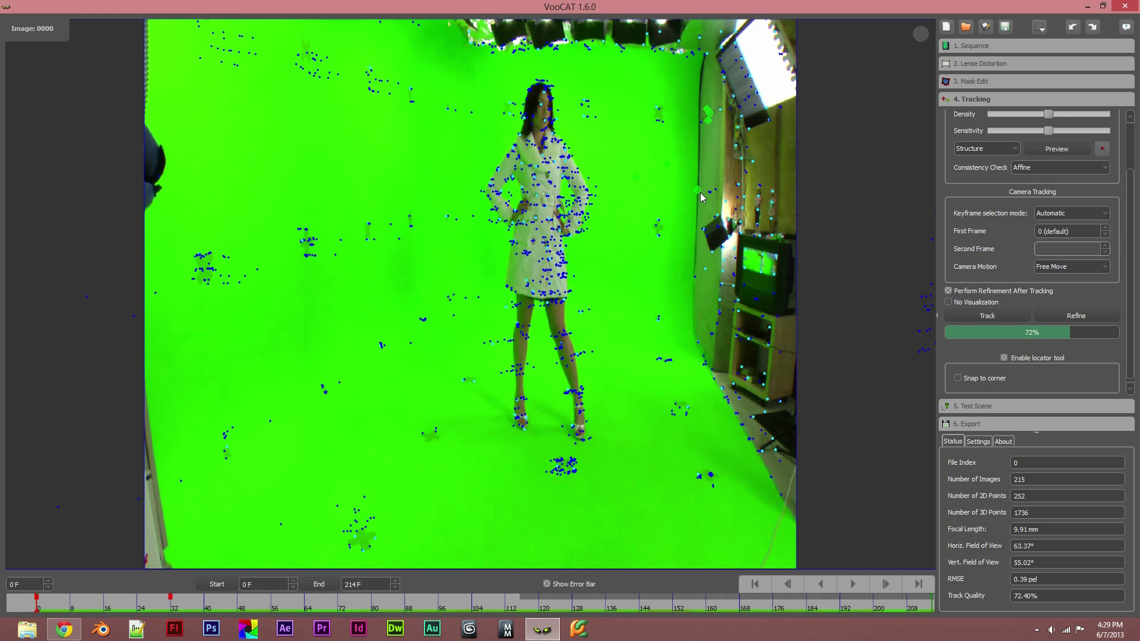
left_click(698, 189)
left_click_drag(713, 102, 707, 123)
Try switching feature tracking from Automatic to Manual
left_click_drag(1129, 244, 1139, 119)
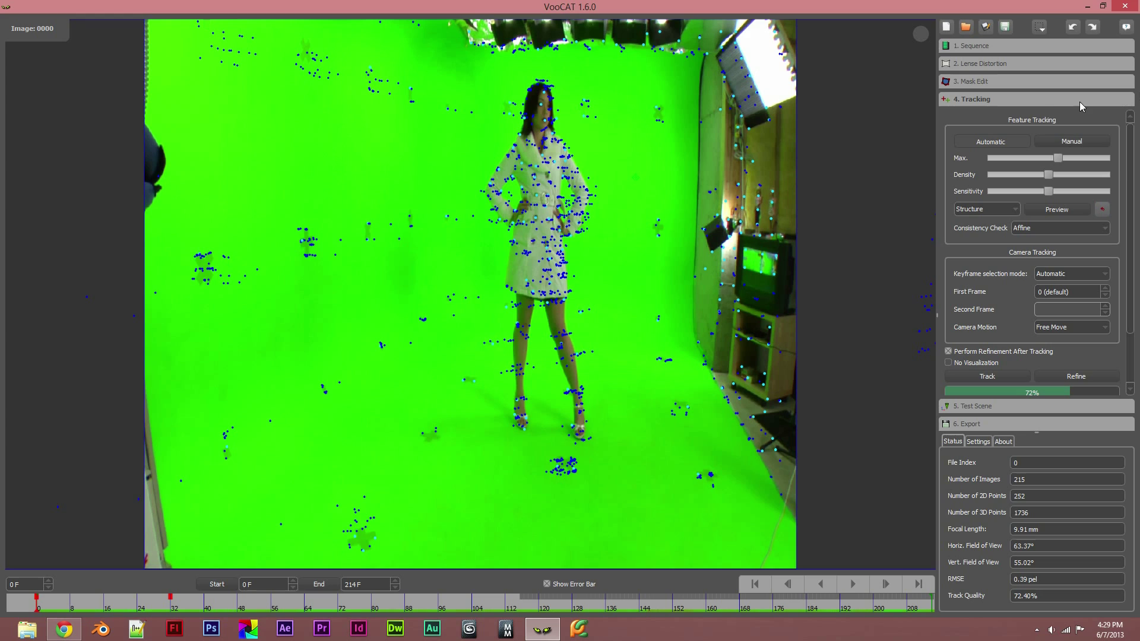
left_click(1063, 141)
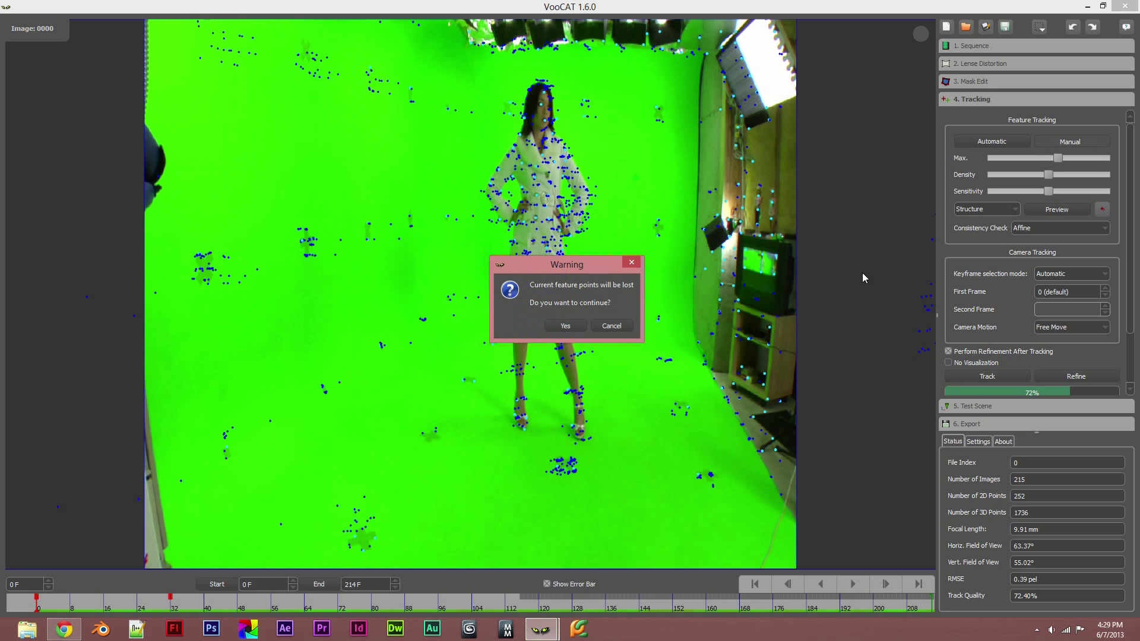
left_click(565, 326)
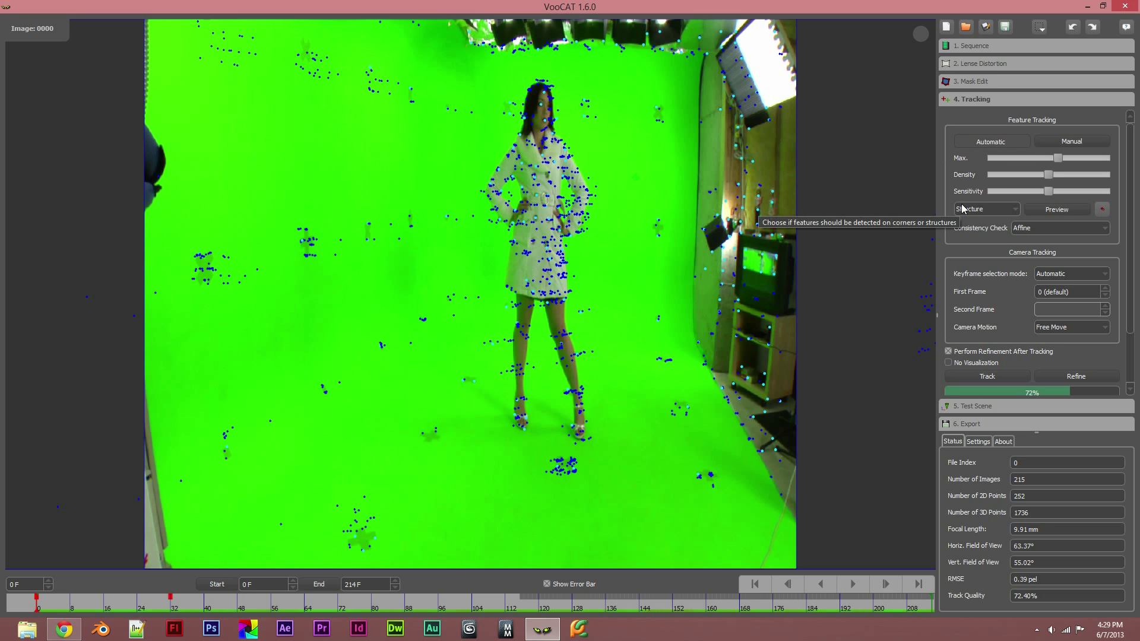
Turn off the locator tool and open the Test Scene stage
scroll(1138, 330, "down", 2)
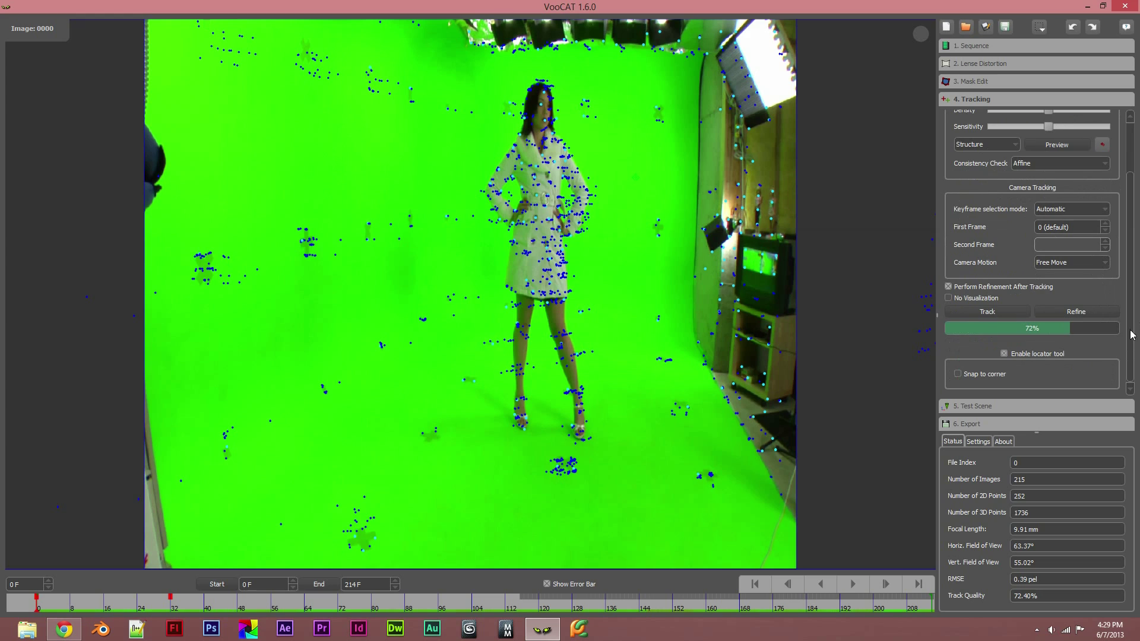
left_click(1005, 354)
left_click(987, 405)
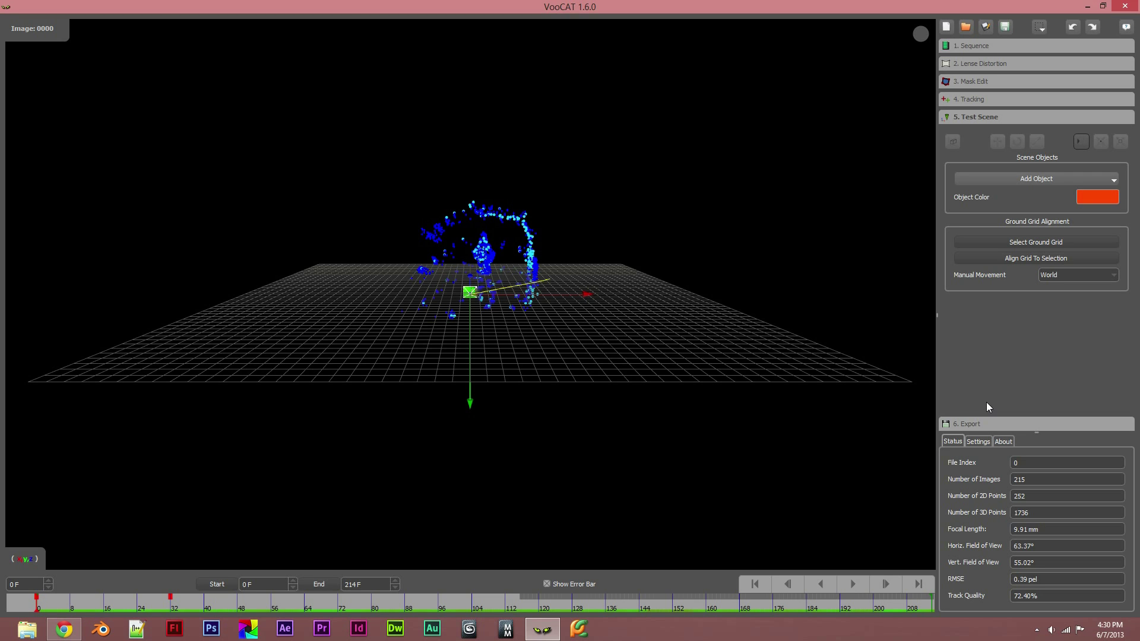
Try the scene and image views and the view-fixing options, ending in the image view of the footage
left_click(952, 141)
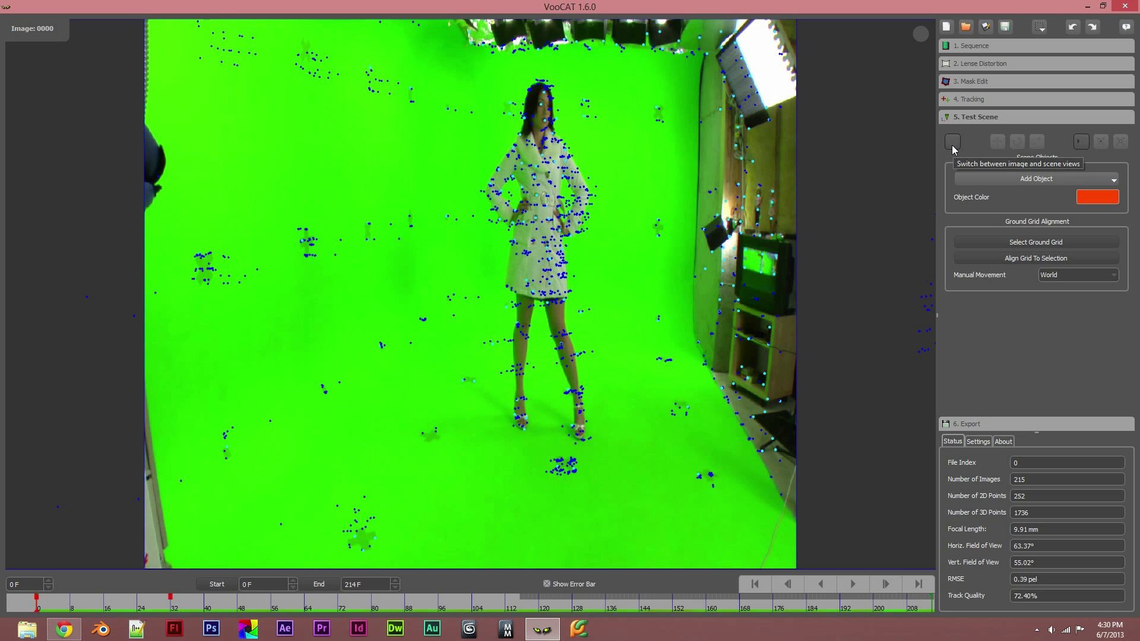
left_click(952, 142)
left_click(953, 143)
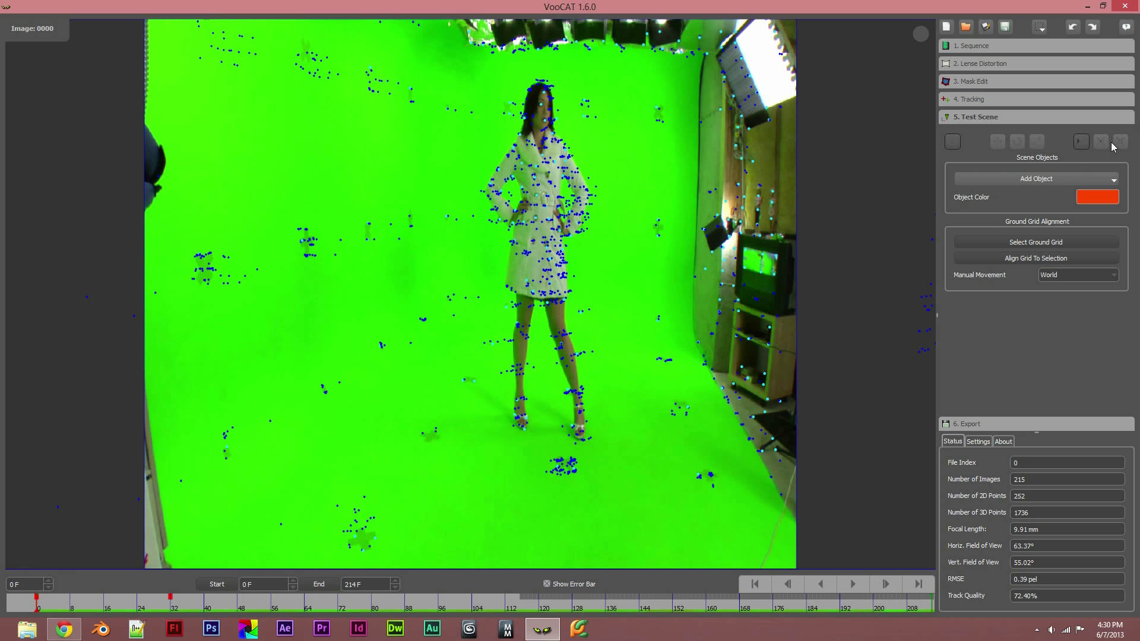
left_click(1119, 146)
left_click(1087, 142)
left_click(1087, 142)
left_click(958, 141)
left_click(959, 139)
left_click(960, 140)
Add a cube object at the cluster of feature points on the floor in front of the woman's feet
left_click(1040, 179)
left_click(1074, 179)
left_click(1073, 180)
left_click(974, 303)
right_click(568, 471)
mouse_move(601, 476)
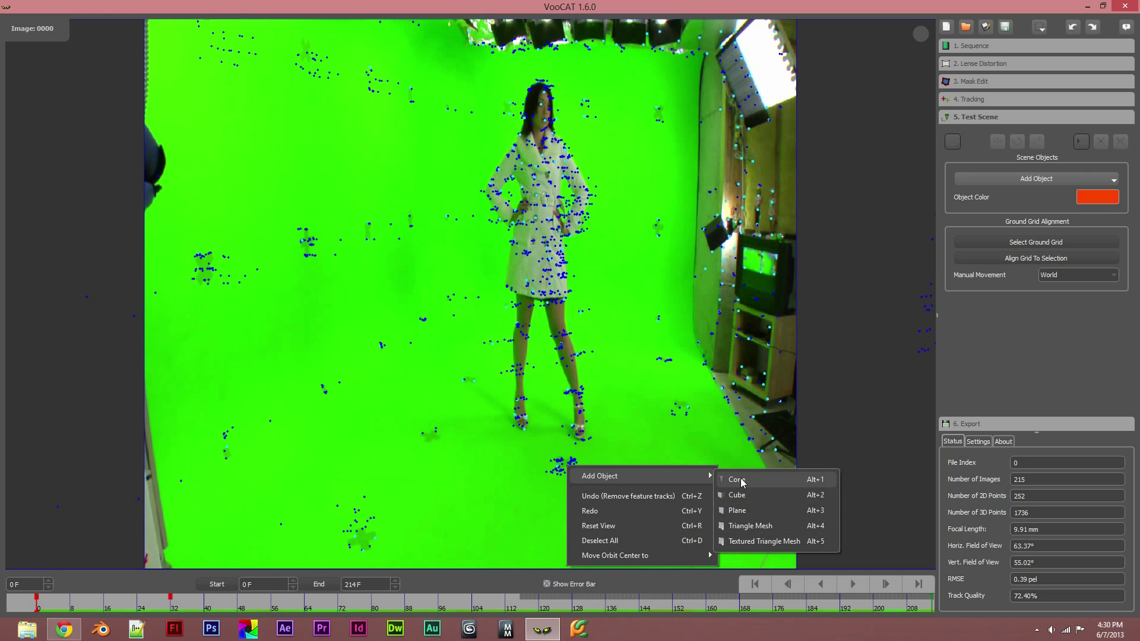
left_click(743, 496)
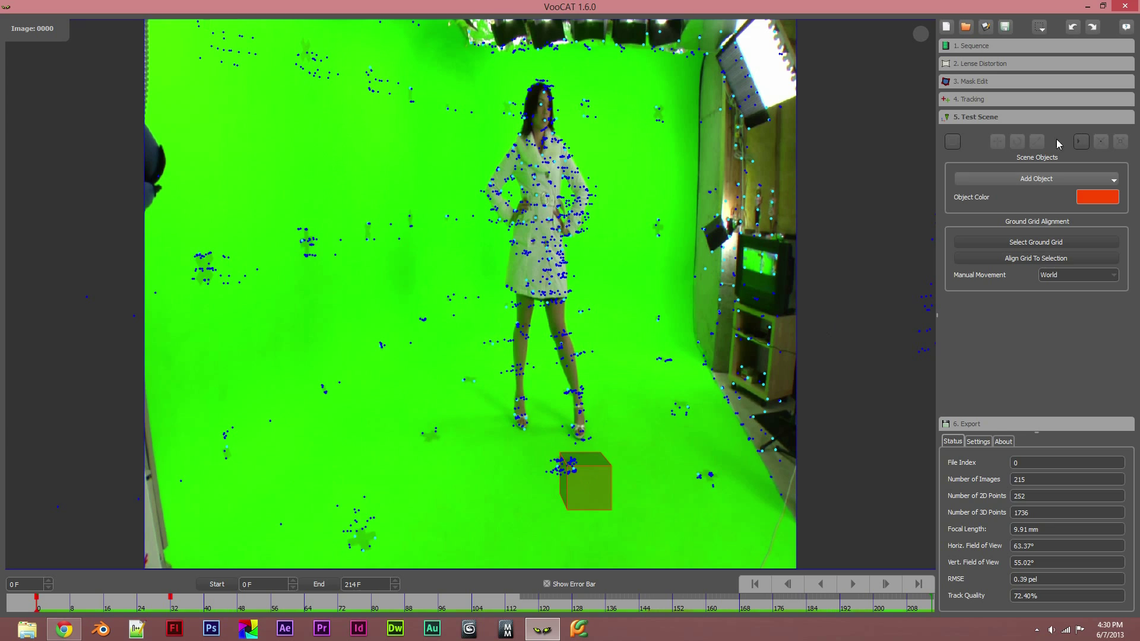
Try the cube's translation, rotation and scaling handles, leaving only the rotation handle active
left_click(1002, 145)
left_click(1020, 144)
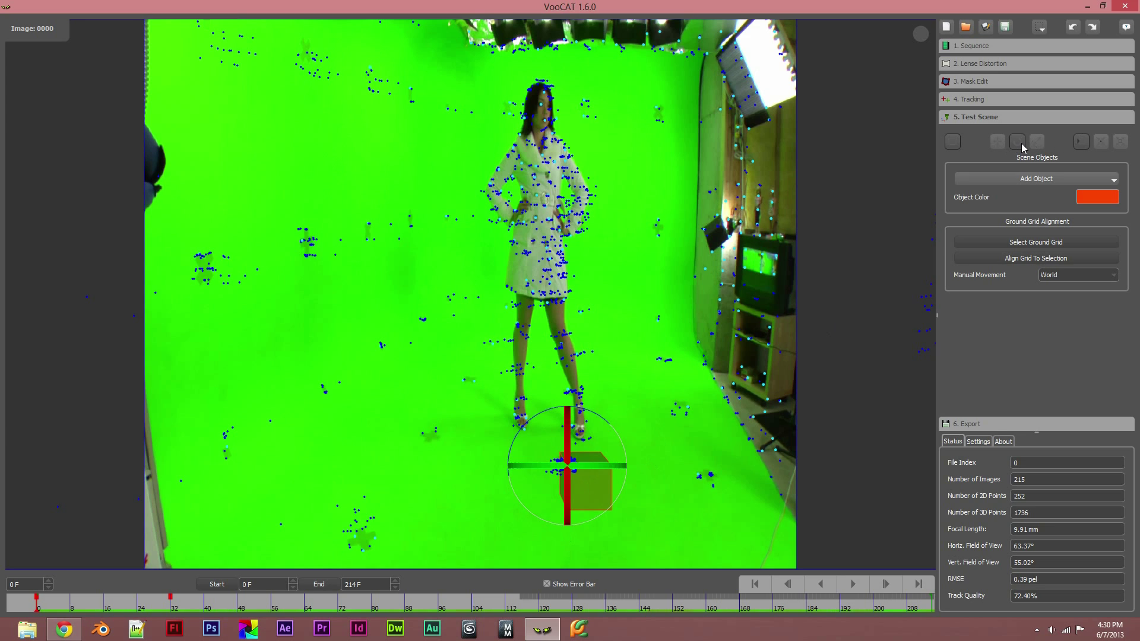
left_click(1037, 141)
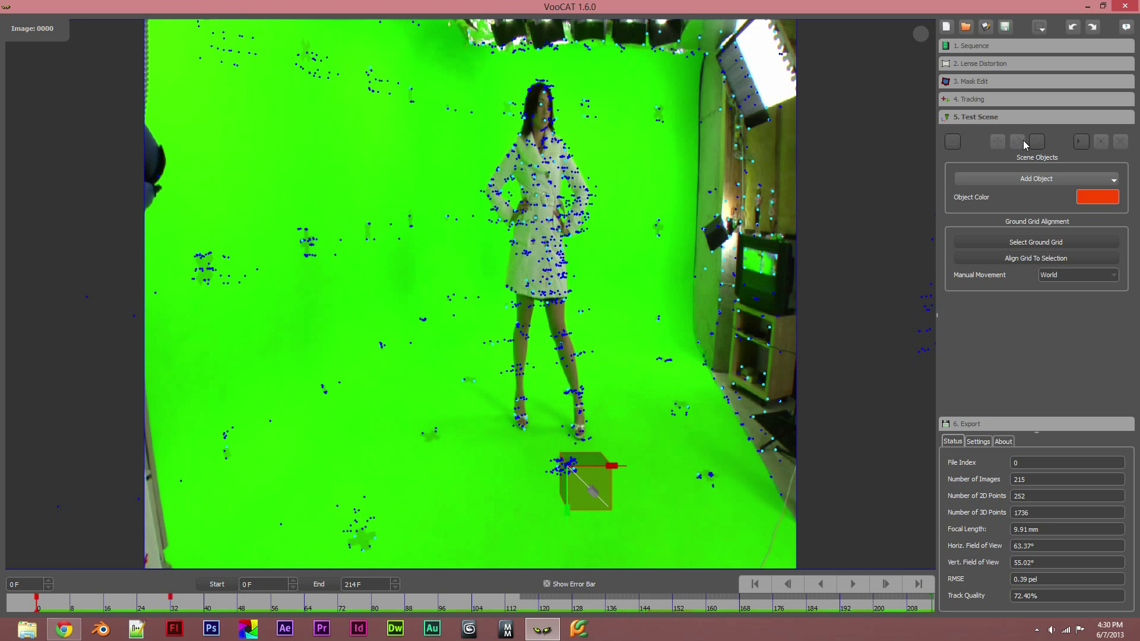
left_click(1001, 142)
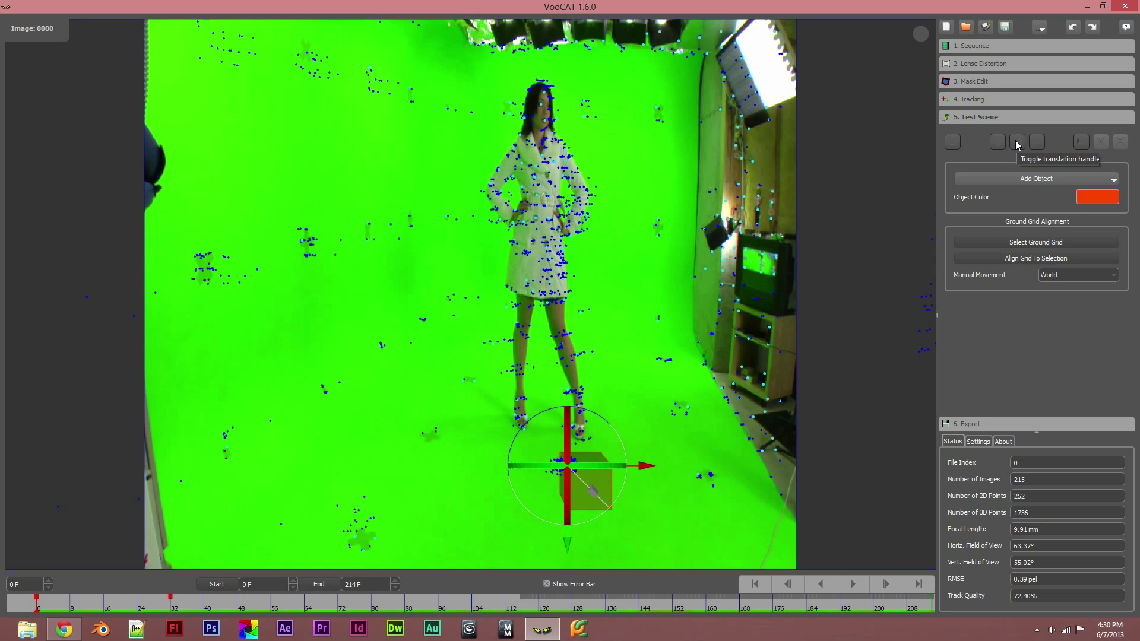
left_click(1018, 142)
left_click(1018, 141)
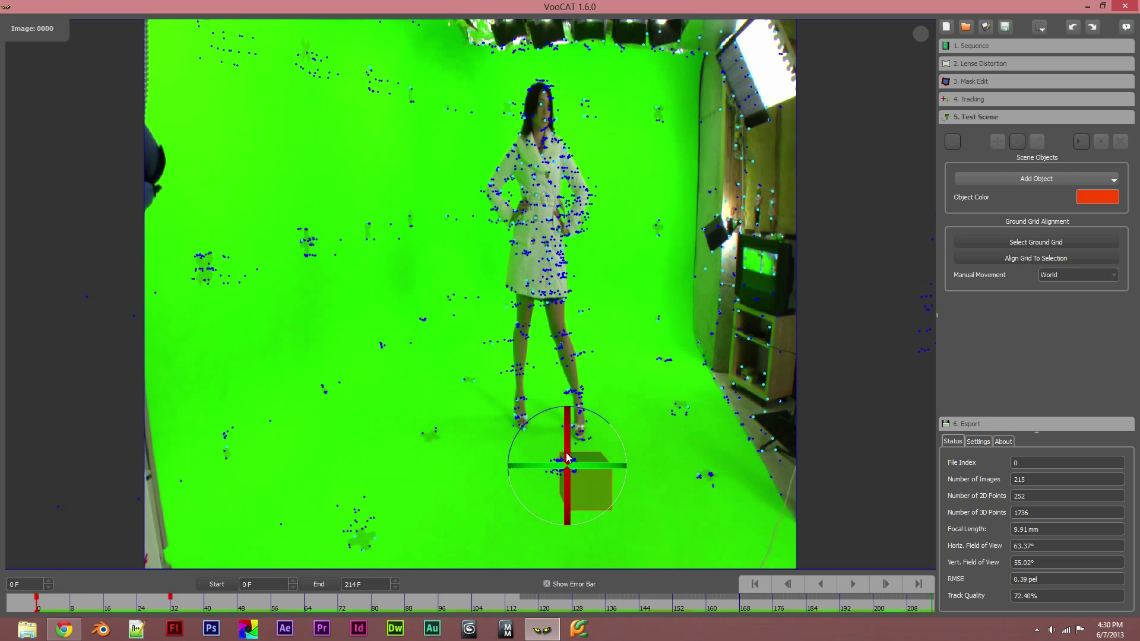
Rotate the cube to match the studio floor, deselect it and scrub through the sequence to check its tracking
left_click_drag(613, 468, 243, 298)
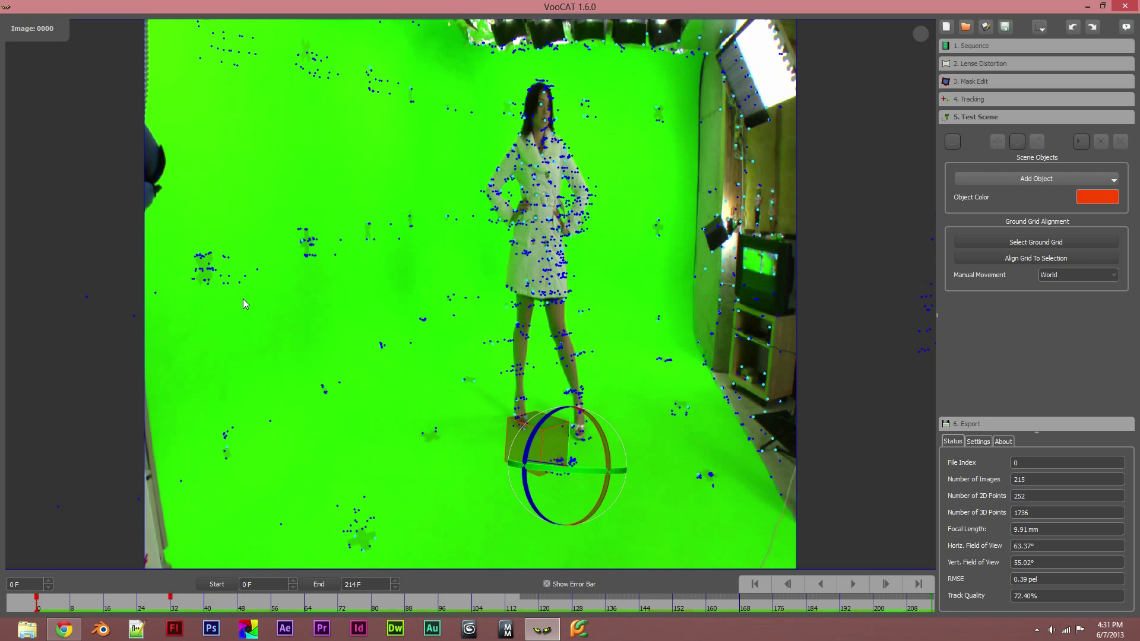
left_click_drag(533, 472, 548, 471)
left_click(865, 499)
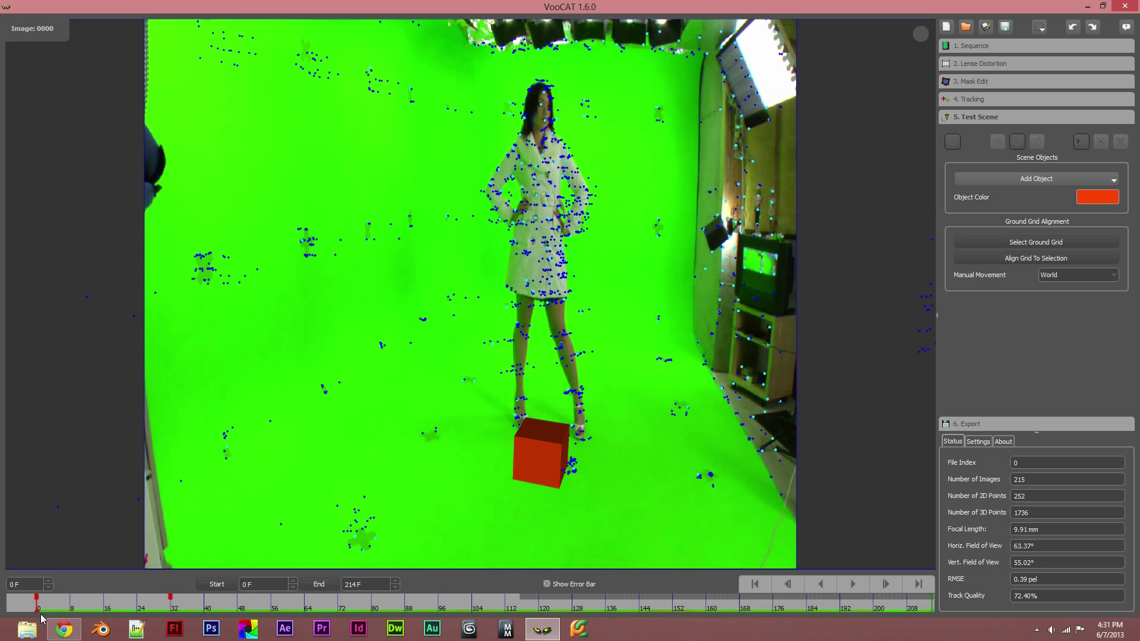
left_click_drag(36, 600, 698, 590)
left_click_drag(738, 537, 1, 562)
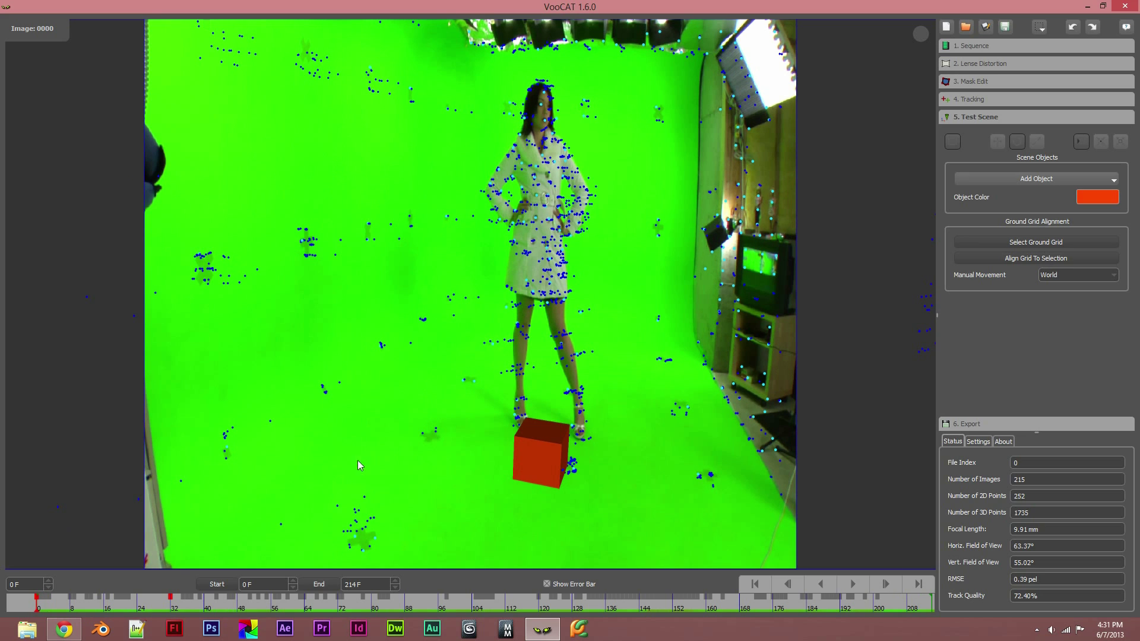
Select the cube, hide its rotation handle and change its color to pinkish red with RGB 254, 0, 76
left_click(548, 444)
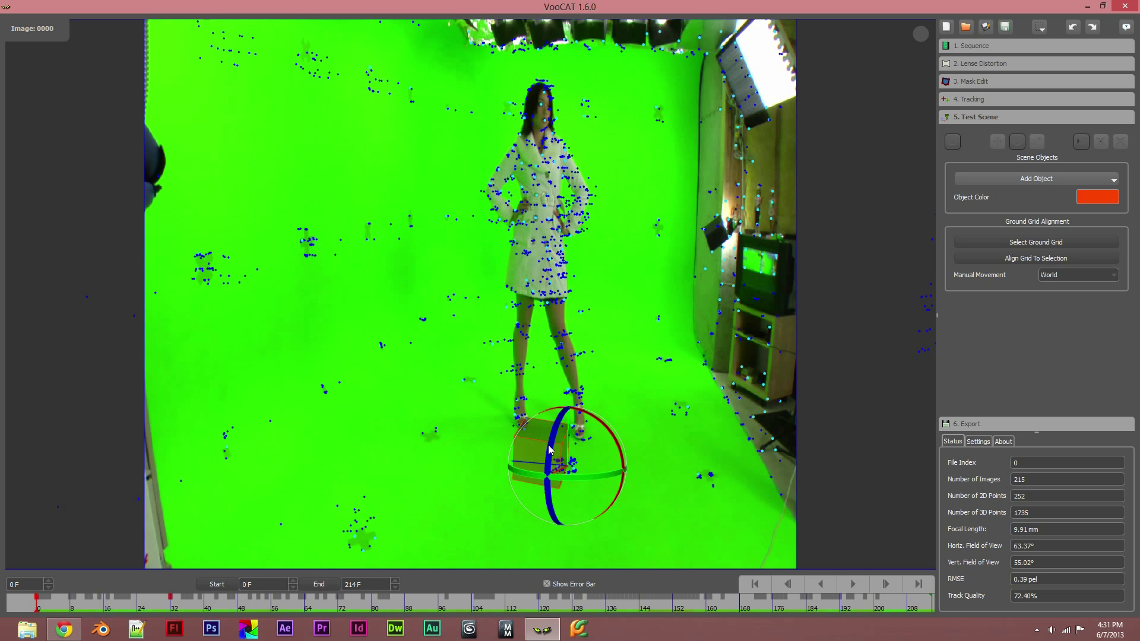
left_click(1011, 139)
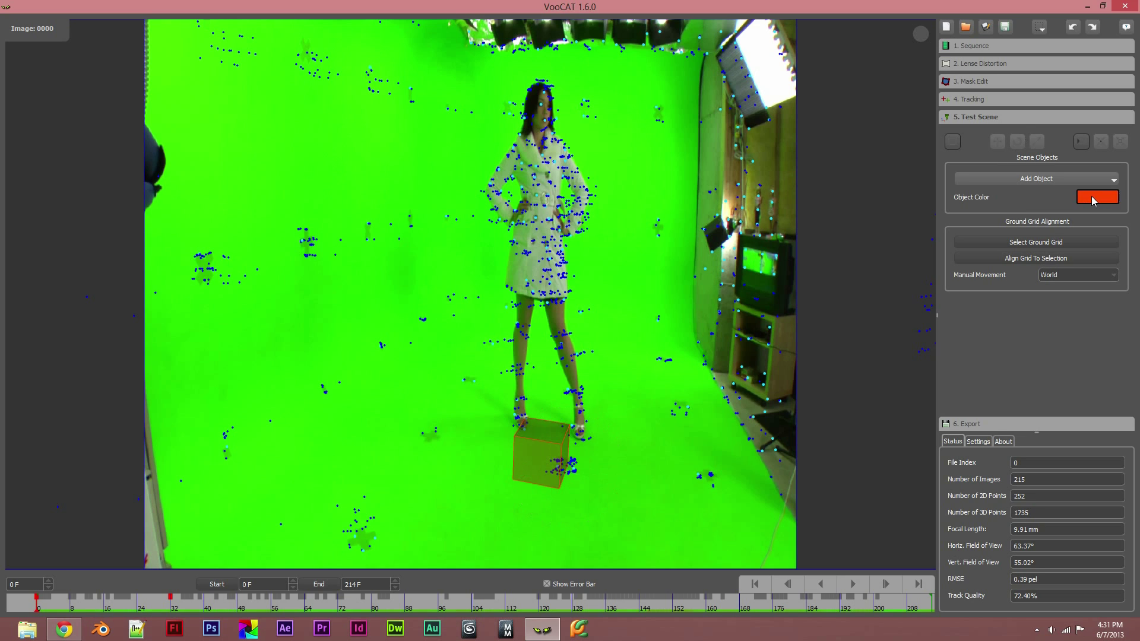
left_click(1094, 198)
left_click(566, 215)
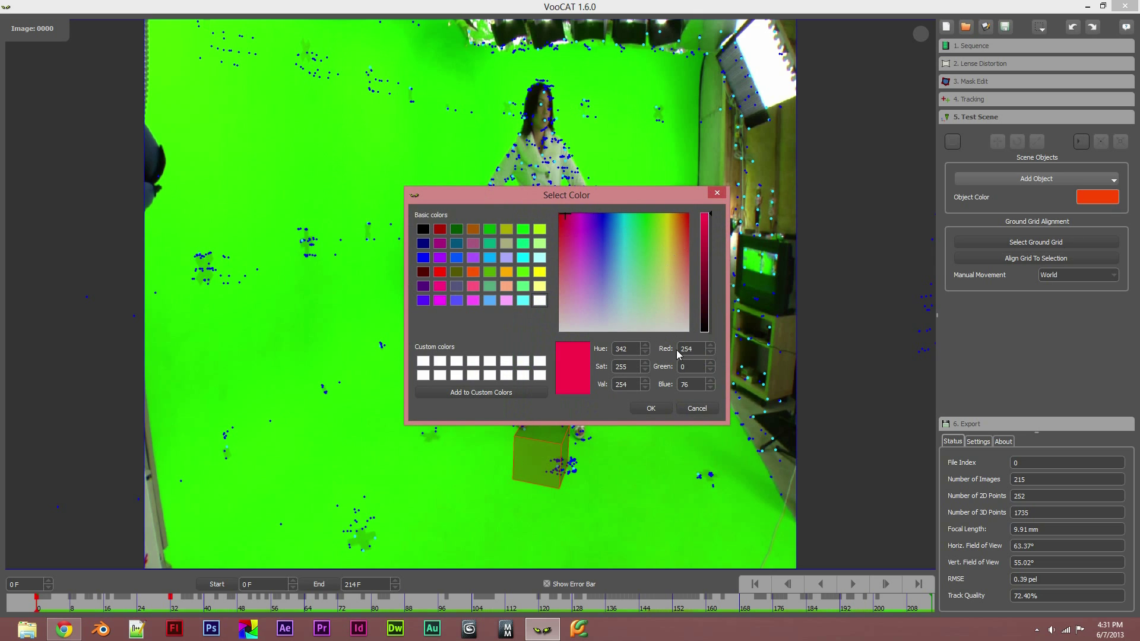
left_click(650, 408)
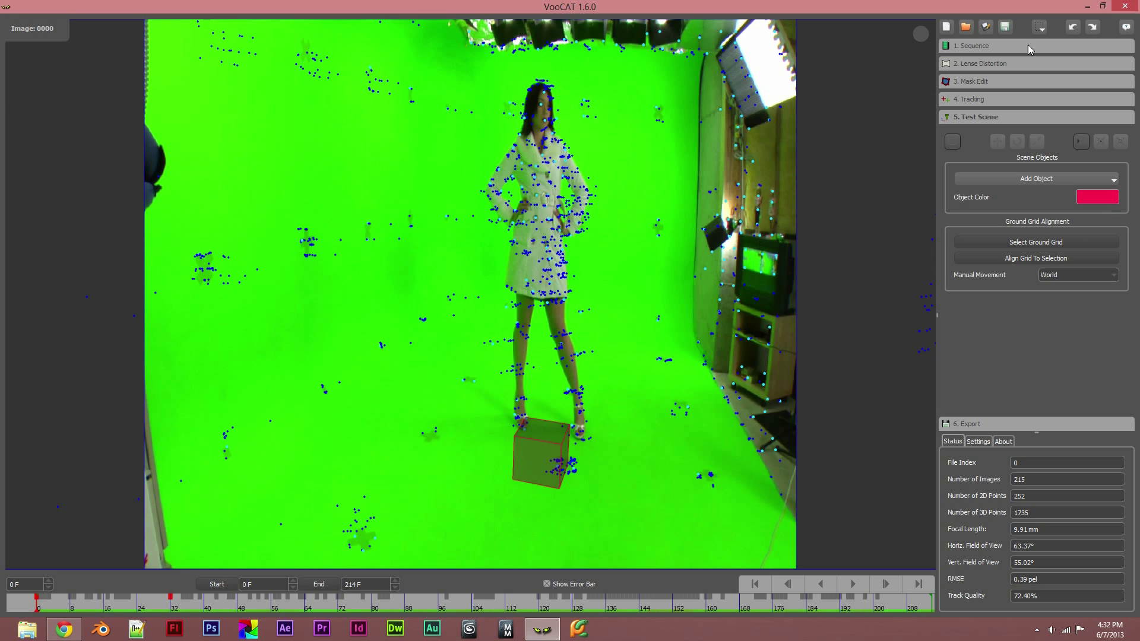
Fix the view to the selected cube and scrub the timeline to inspect how well it tracks
left_click(1101, 142)
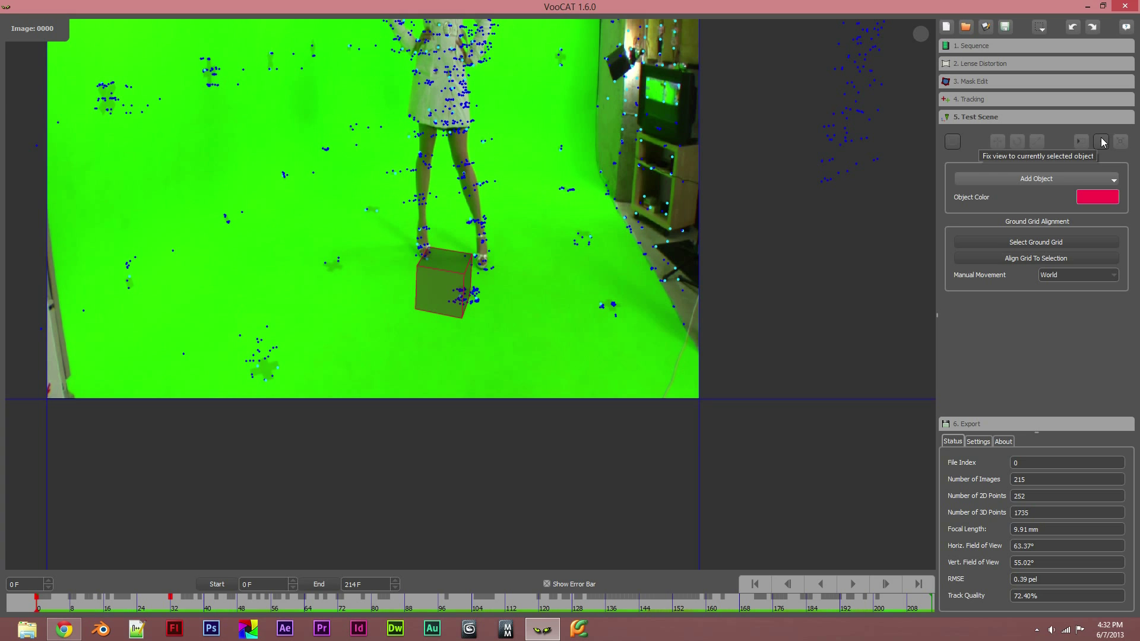
left_click(1082, 143)
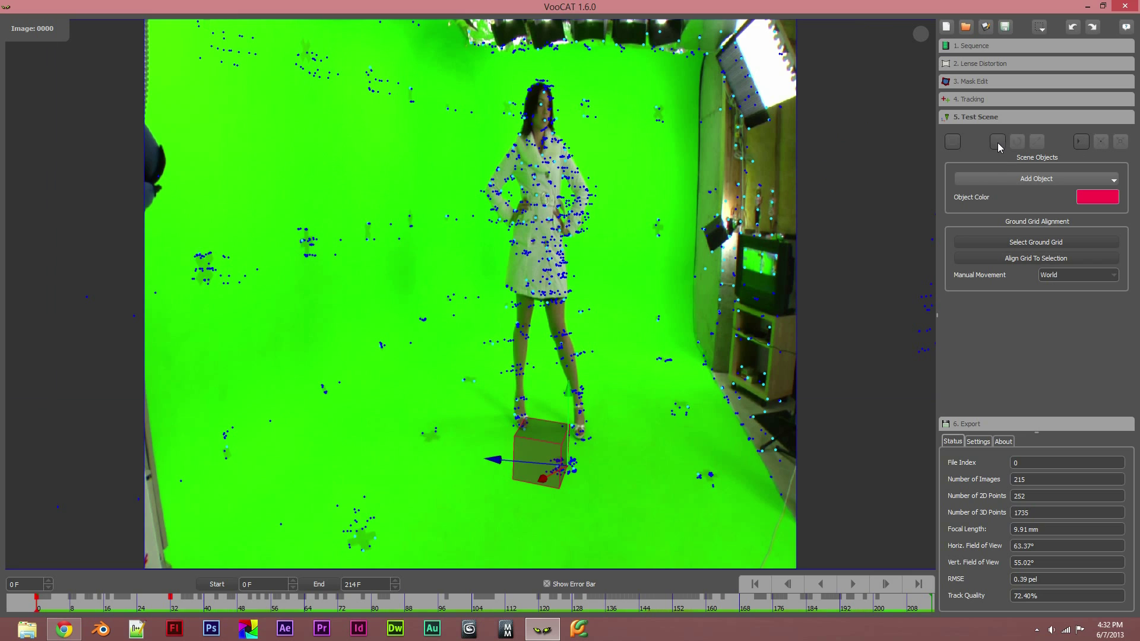
left_click(1100, 142)
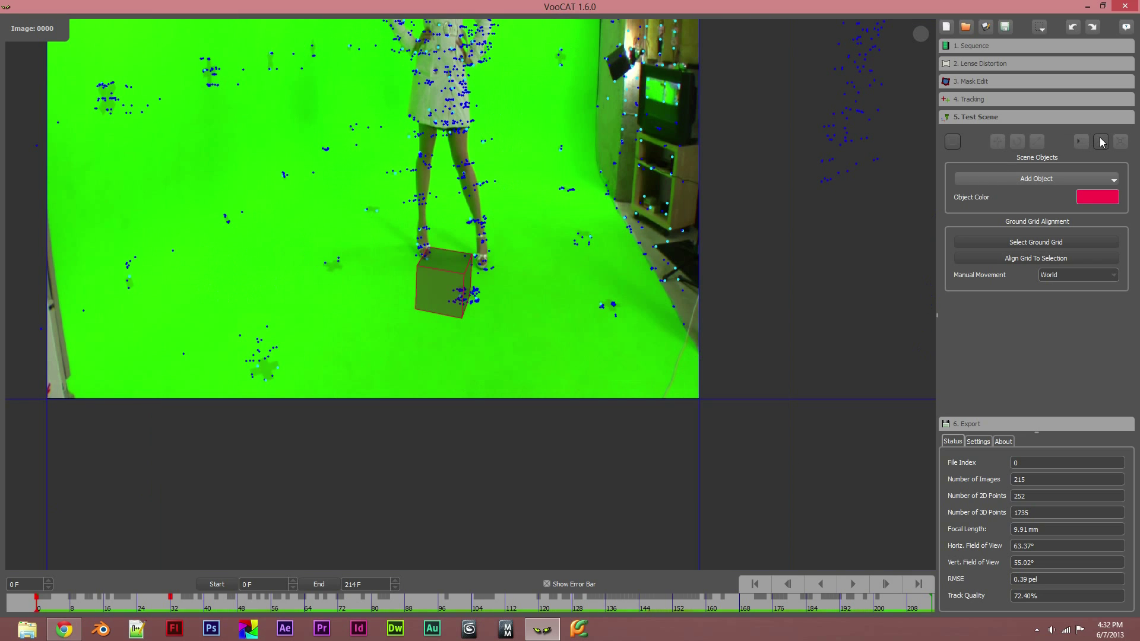
left_click(78, 598)
mouse_move(118, 596)
left_mouse_down()
mouse_move(359, 565)
mouse_move(476, 522)
mouse_move(532, 525)
mouse_move(637, 499)
mouse_move(700, 513)
mouse_move(931, 476)
mouse_move(546, 418)
mouse_move(3, 491)
left_mouse_up()
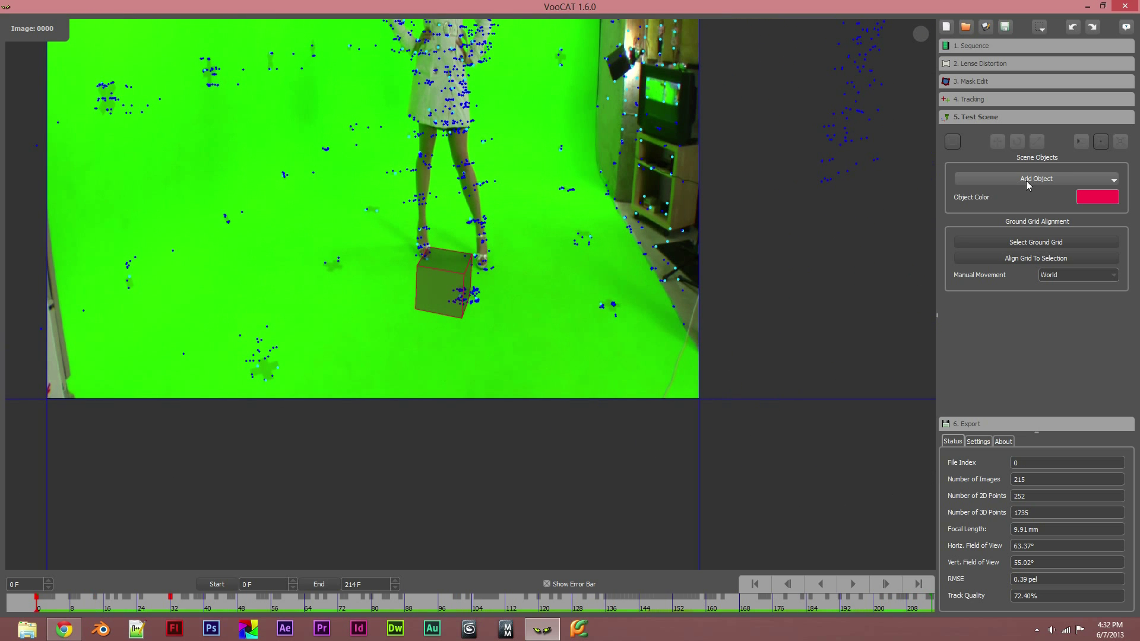
Fix the view to the camera, and release it to return to the full image view
left_click(1120, 143)
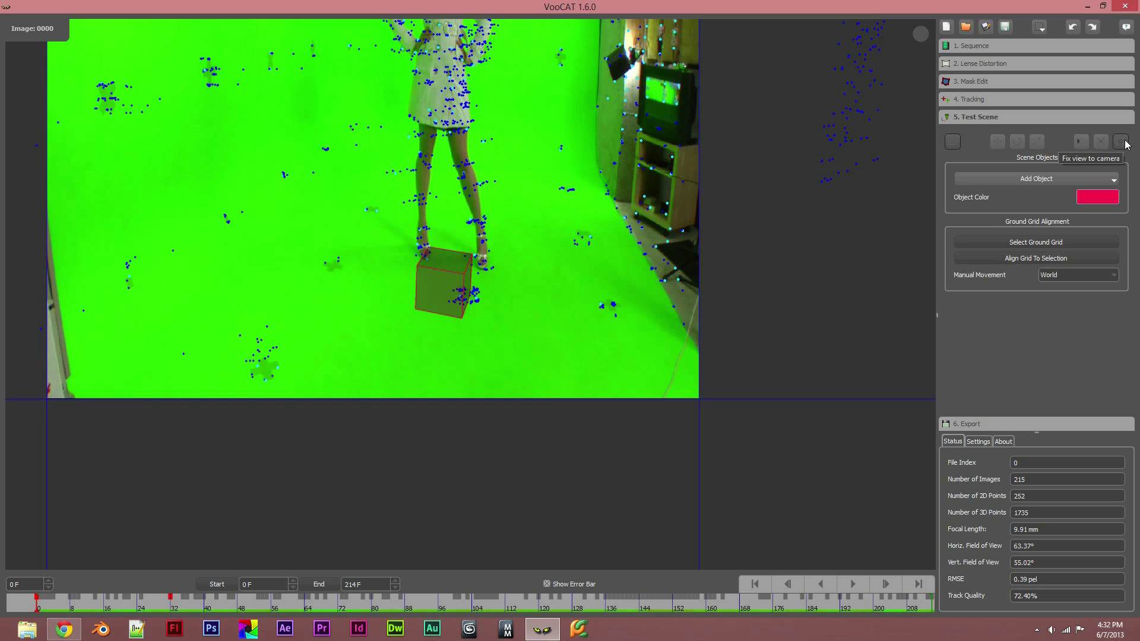
left_click(1120, 142)
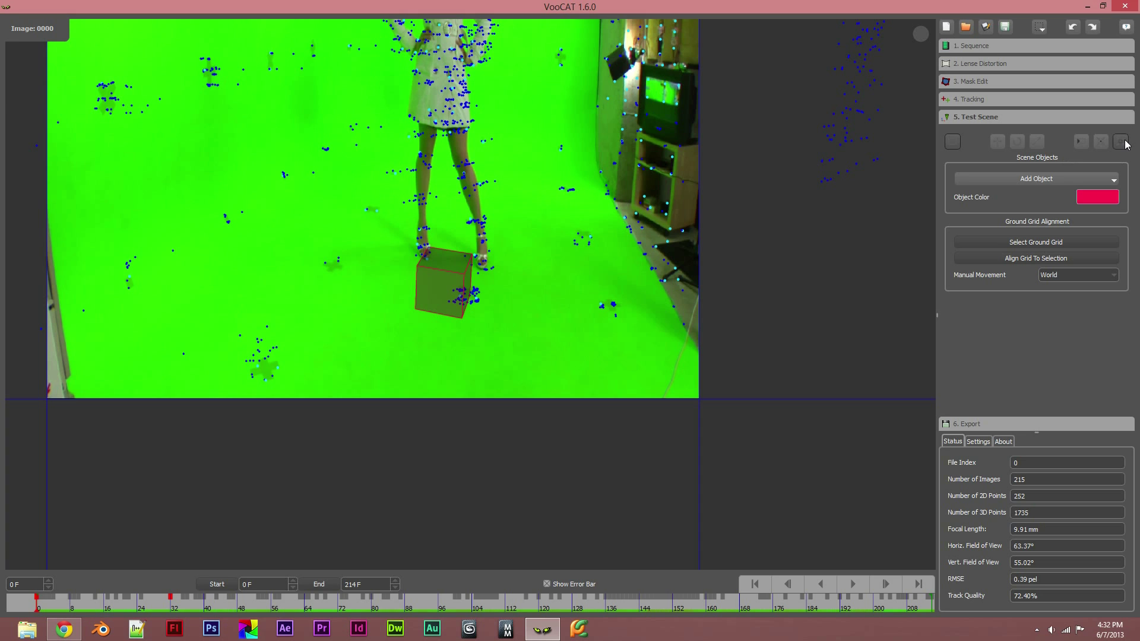
left_click(1082, 144)
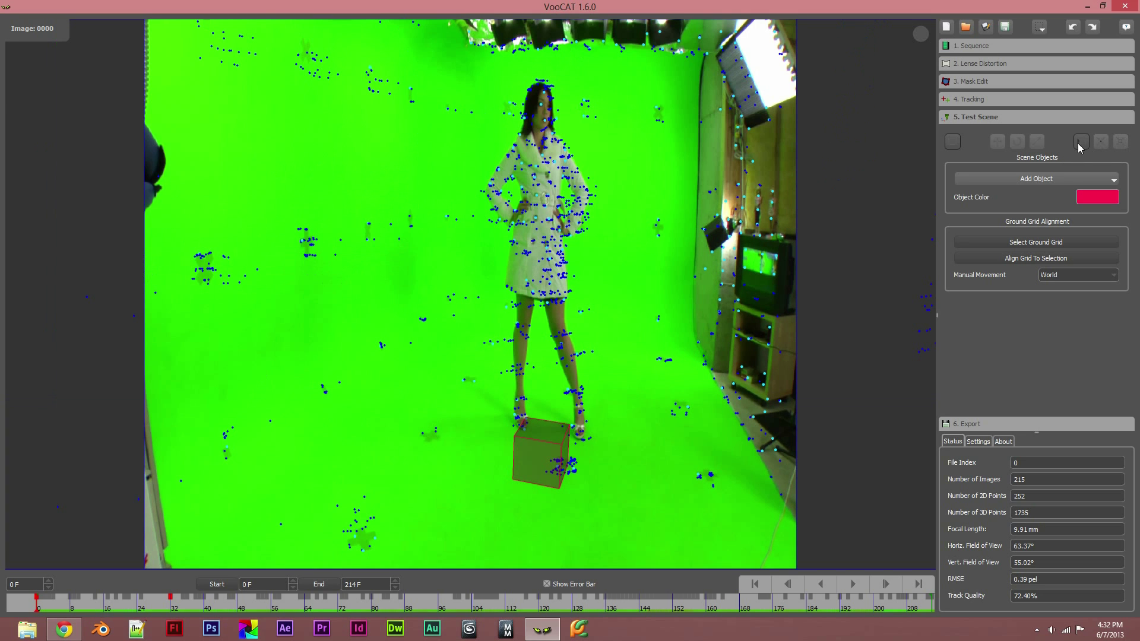
Switch to the 3D scene view and examine the point cloud, cube and ground grid from several angles
left_click(1128, 143)
left_click(1081, 142)
left_click(953, 142)
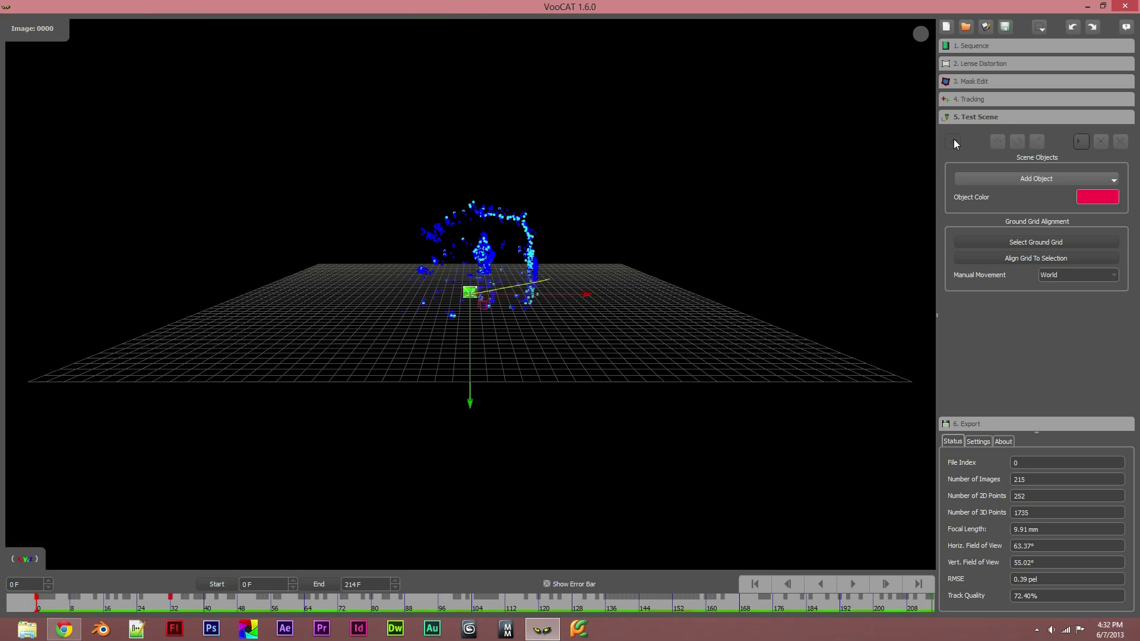
left_click(954, 141)
left_click(954, 143)
mouse_move(663, 199)
left_mouse_down()
mouse_move(675, 202)
mouse_move(648, 198)
left_mouse_up()
right_click_drag(660, 193, 649, 165)
left_click_drag(612, 175, 711, 144)
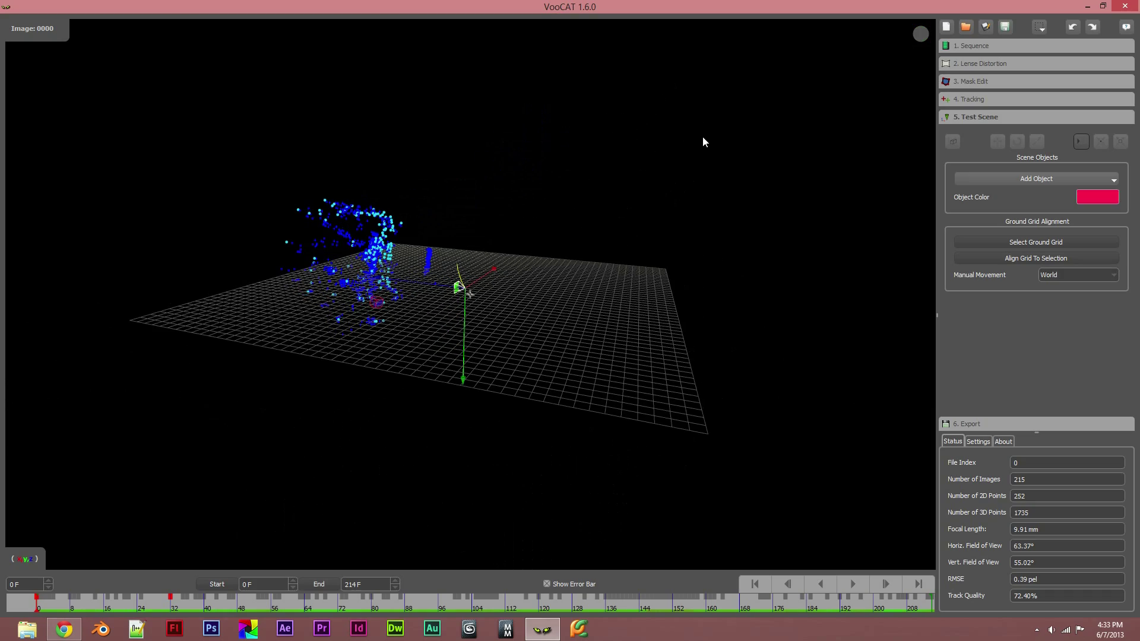
middle_click_drag(705, 140, 603, 216)
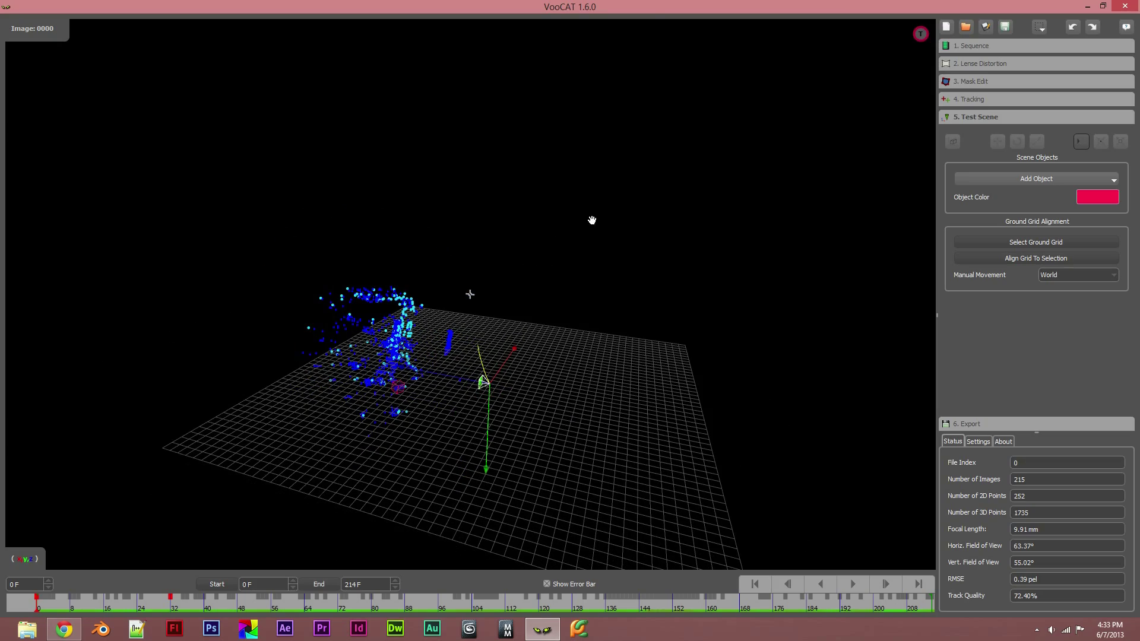
middle_click_drag(624, 257, 557, 227)
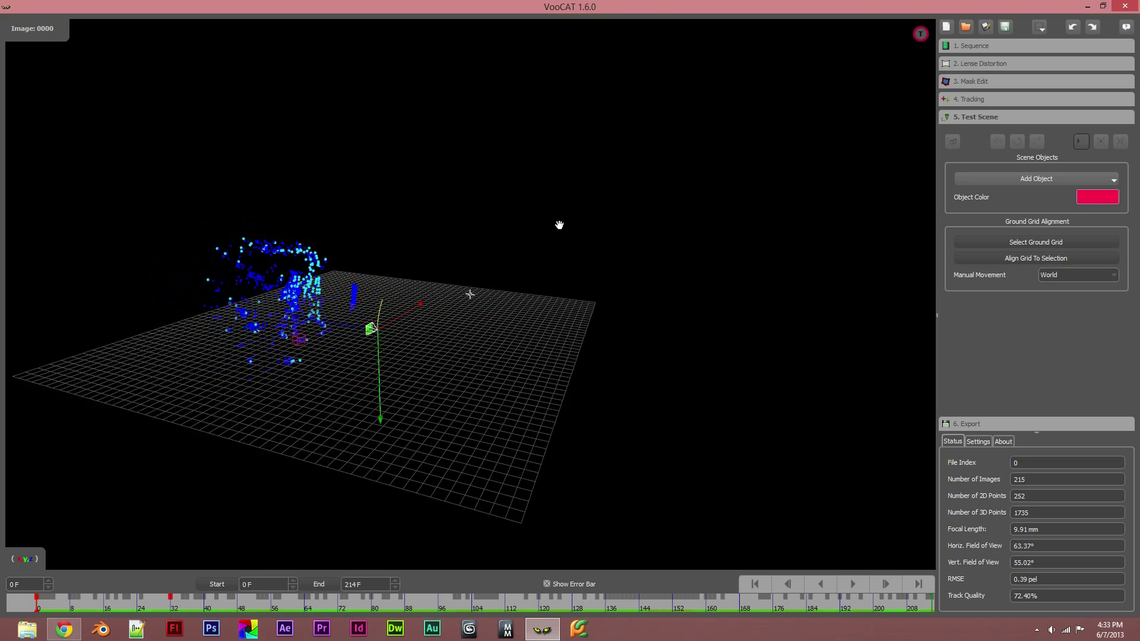
right_click_drag(497, 220, 509, 300)
left_click_drag(514, 299, 471, 297)
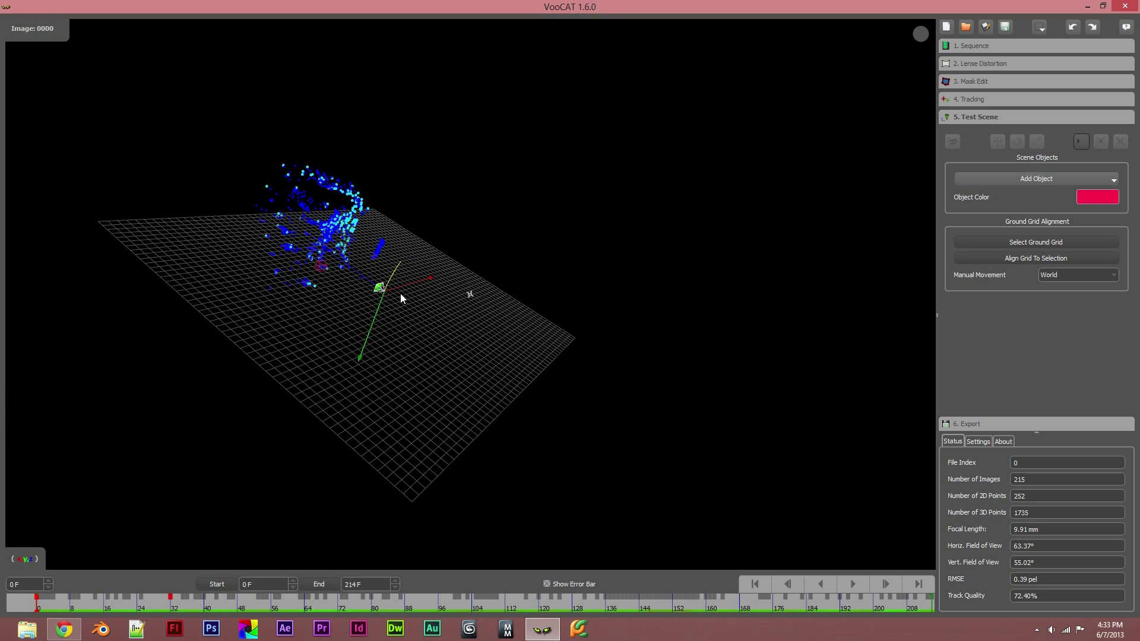
middle_click_drag(400, 294, 453, 355)
left_click_drag(393, 373, 544, 308)
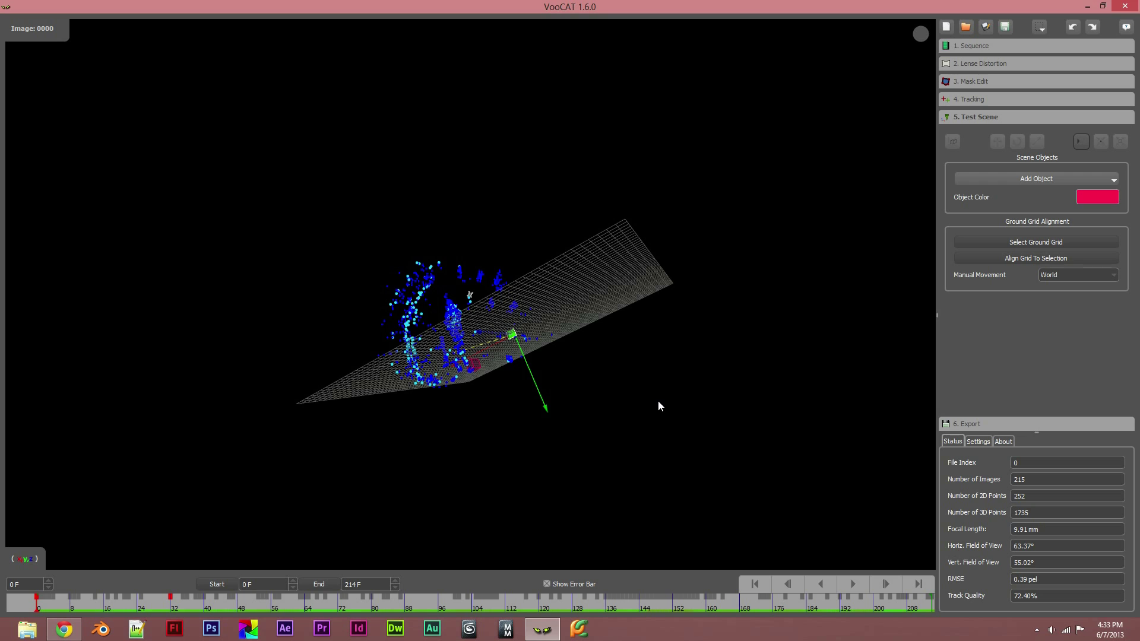
Display the cube as a solid in the image view, select tracking points on the studio floor and align the ground grid to them
left_click(956, 146)
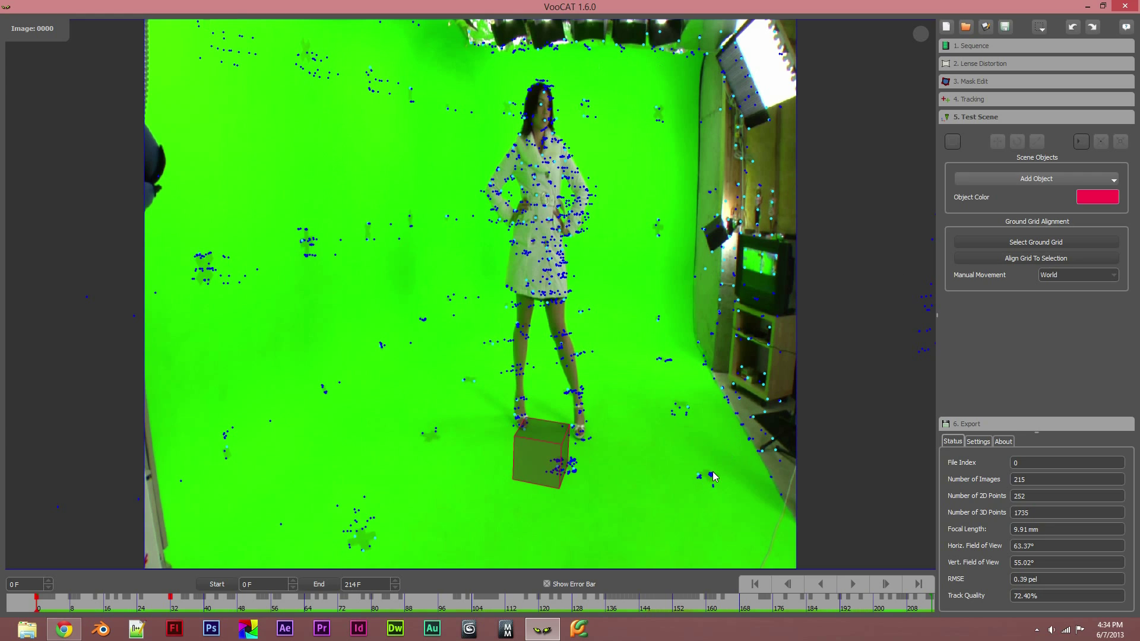
key("w")
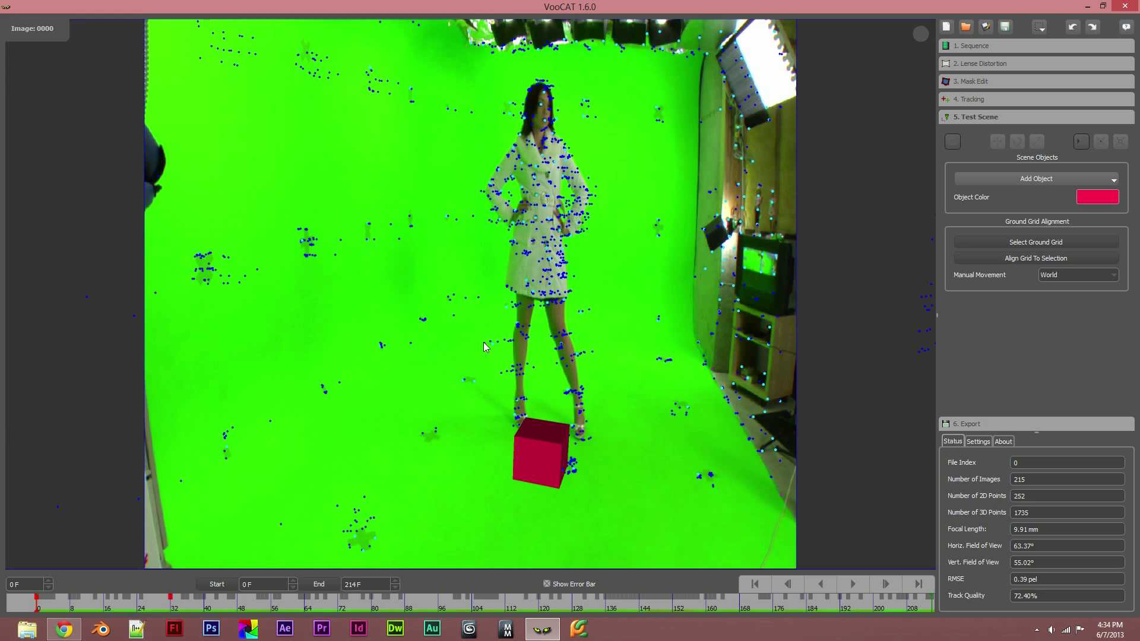
left_click(365, 497)
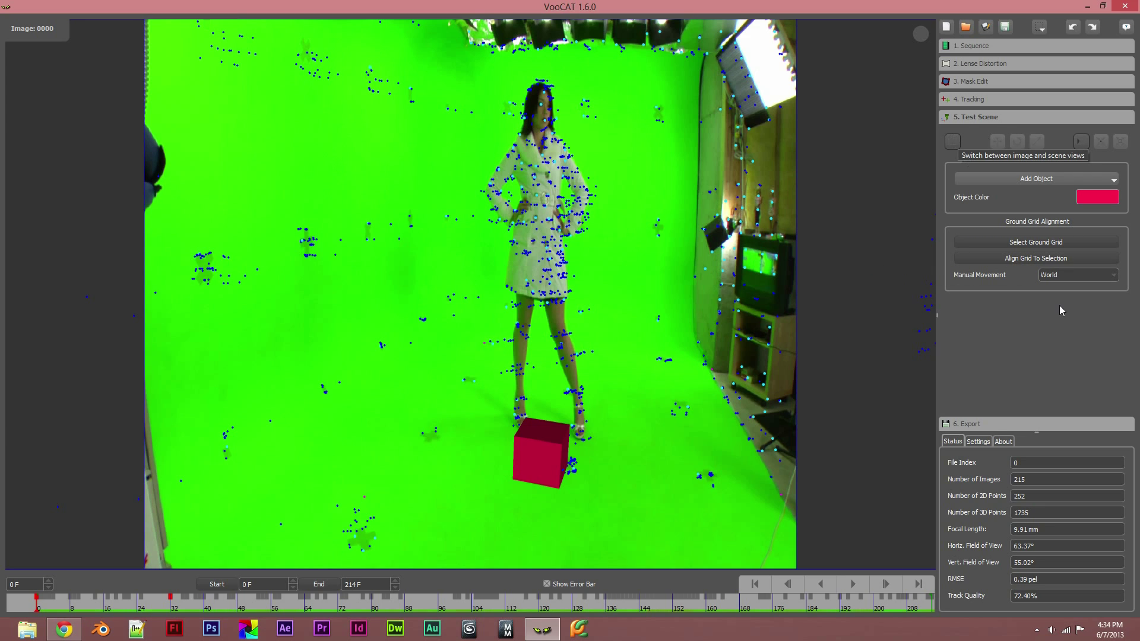
left_click(957, 139)
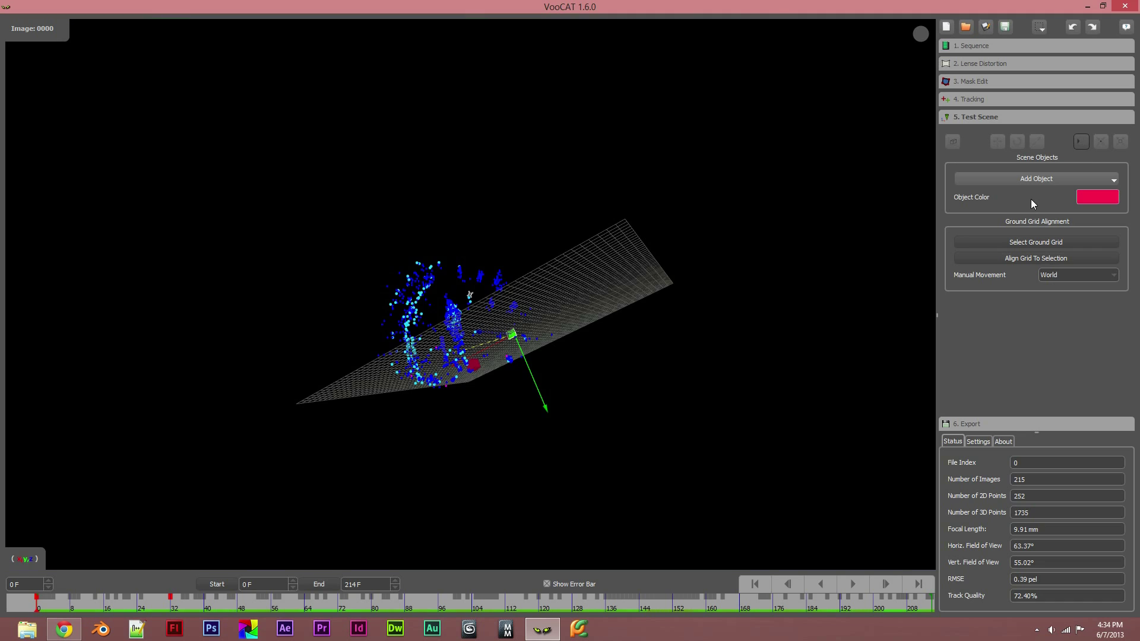
left_click(1036, 258)
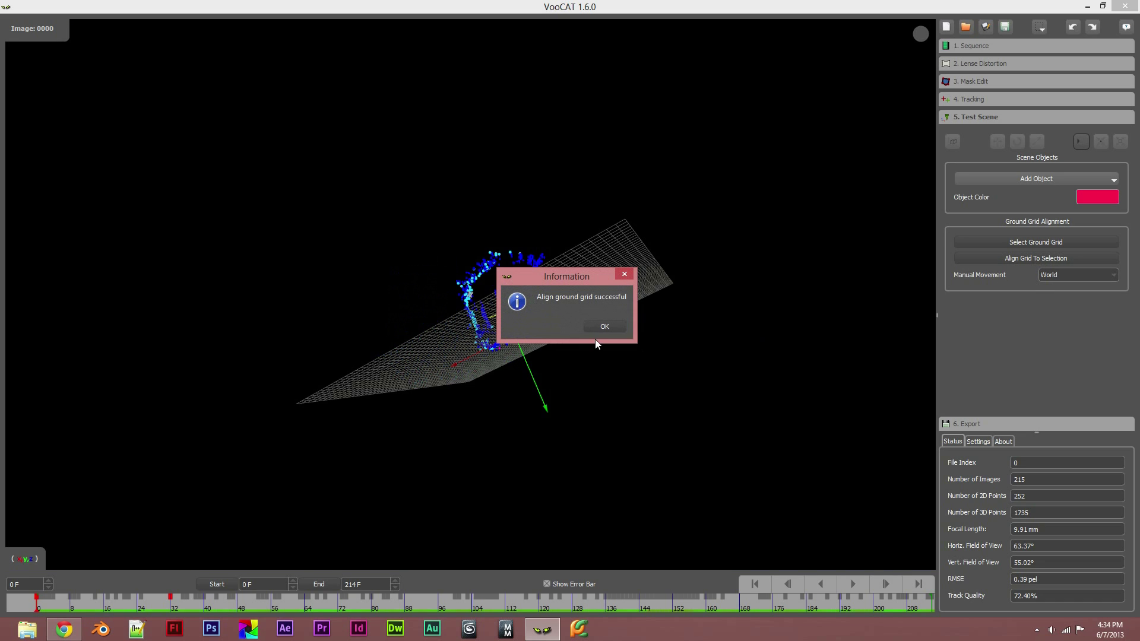
left_click(605, 326)
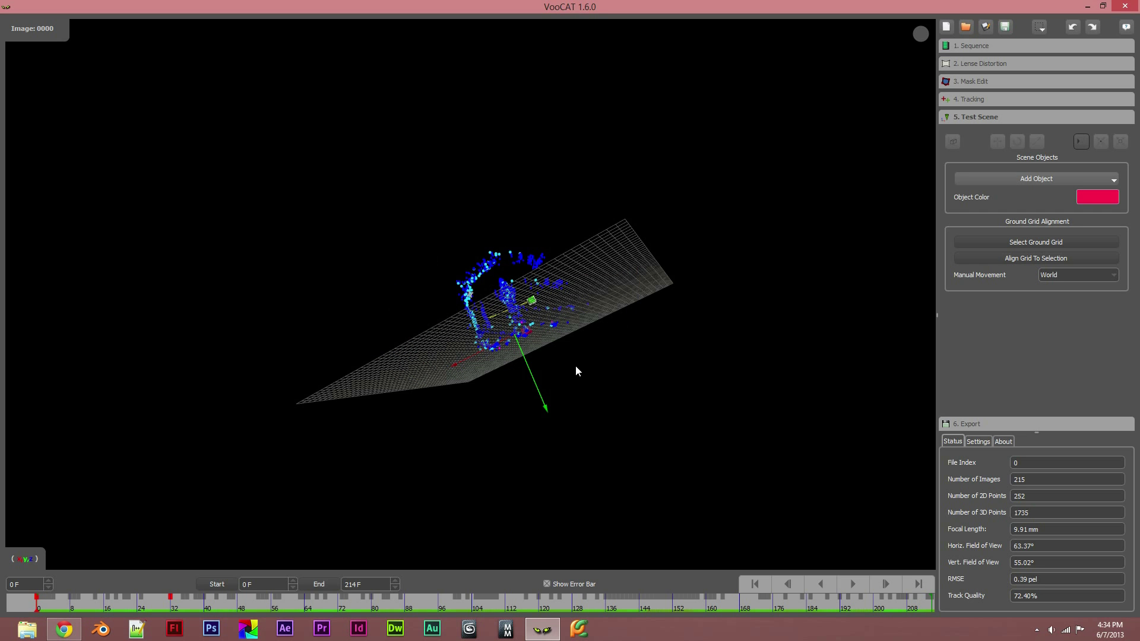
middle_click_drag(515, 383, 353, 485)
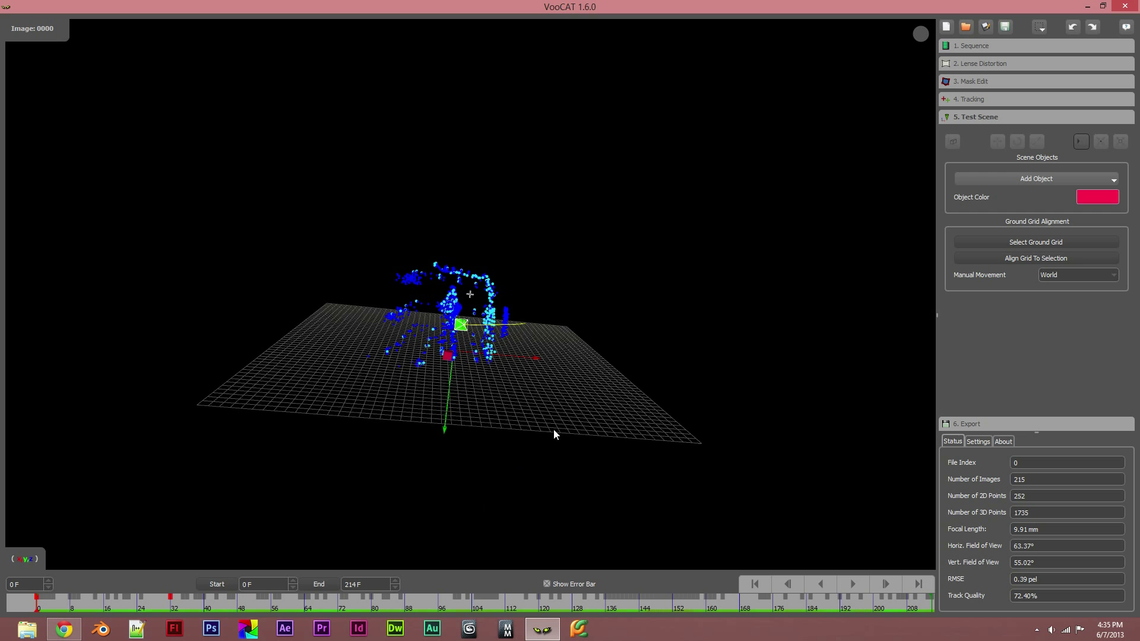
mouse_move(580, 425)
middle_mouse_down()
mouse_move(532, 474)
mouse_move(596, 413)
middle_mouse_up()
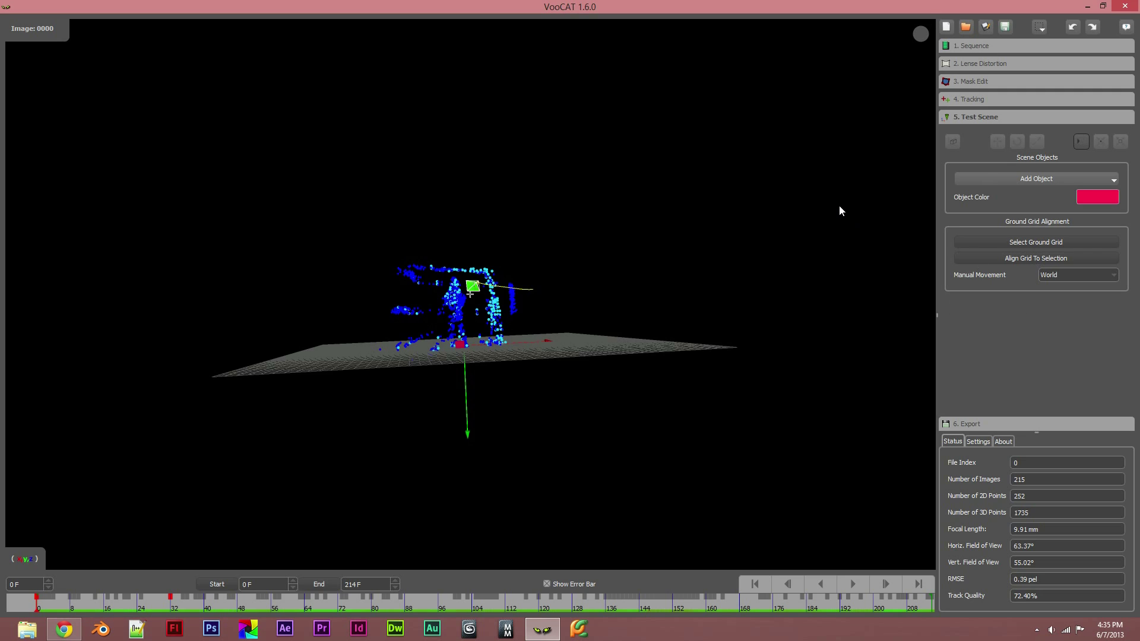
Select the ground grid, try its move, rotate and scale handles in the scene and image views, and hide the handles again
left_click(1030, 243)
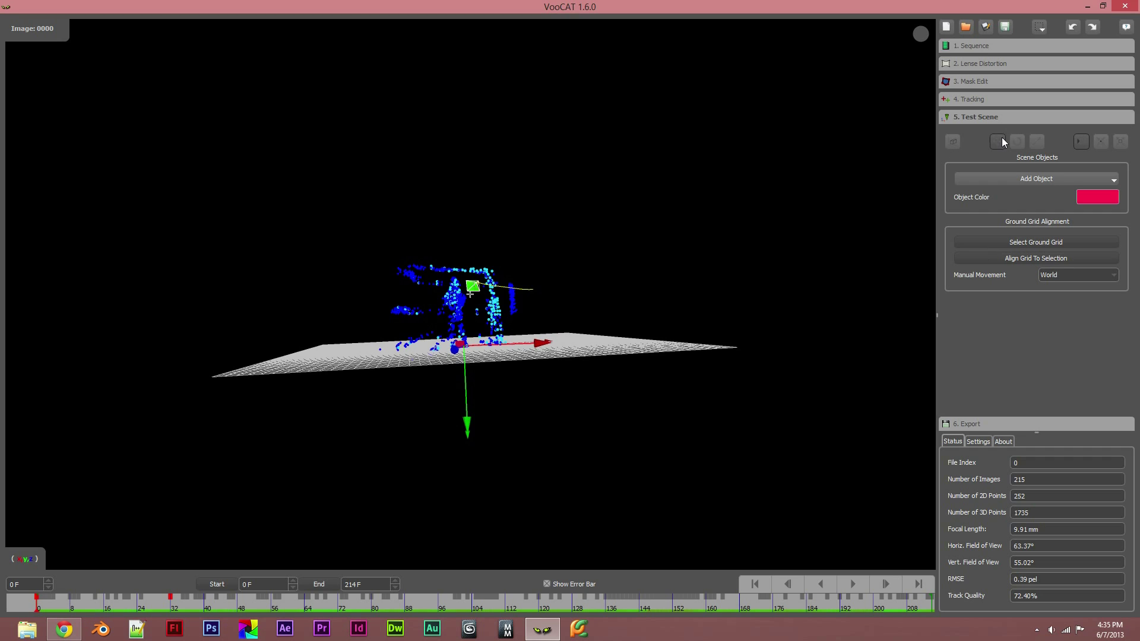
left_click(1017, 141)
left_click(1034, 143)
left_click(1016, 142)
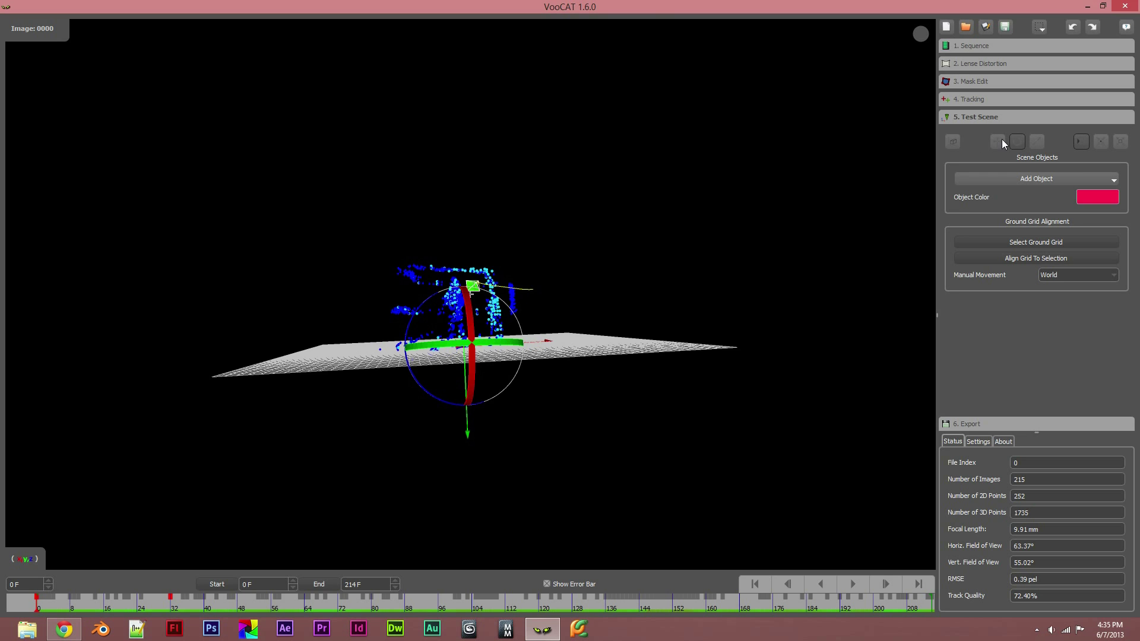
left_click(953, 142)
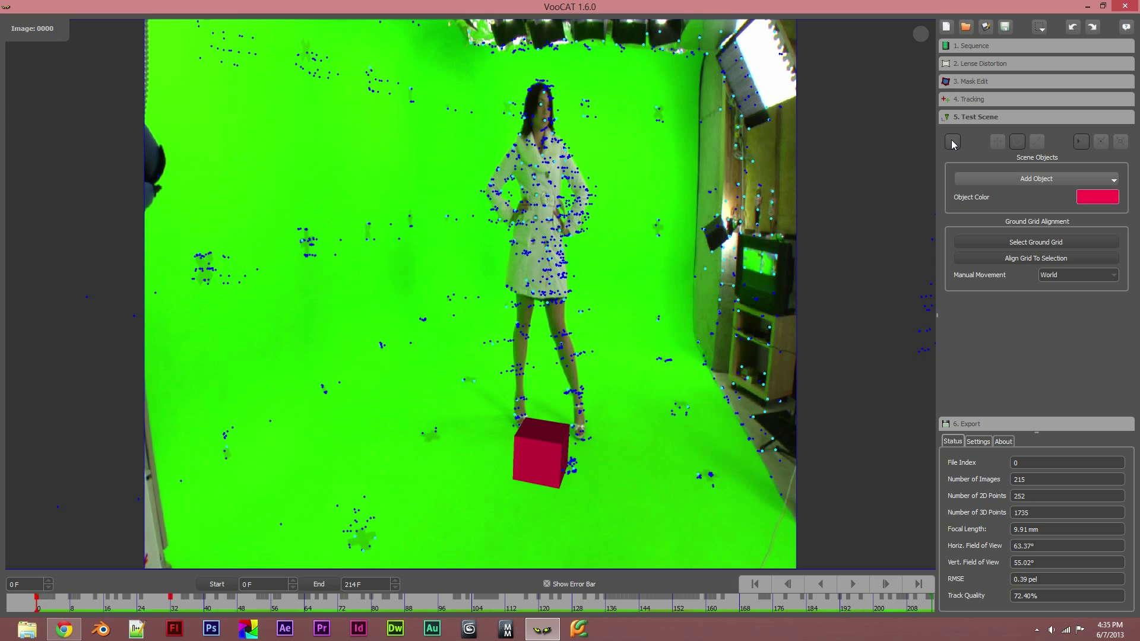
left_click(952, 144)
left_click(1019, 143)
Try fixing the scene view to the camera and to the selected object, and scrub the sequence with the view fixed to the camera
left_click(1122, 144)
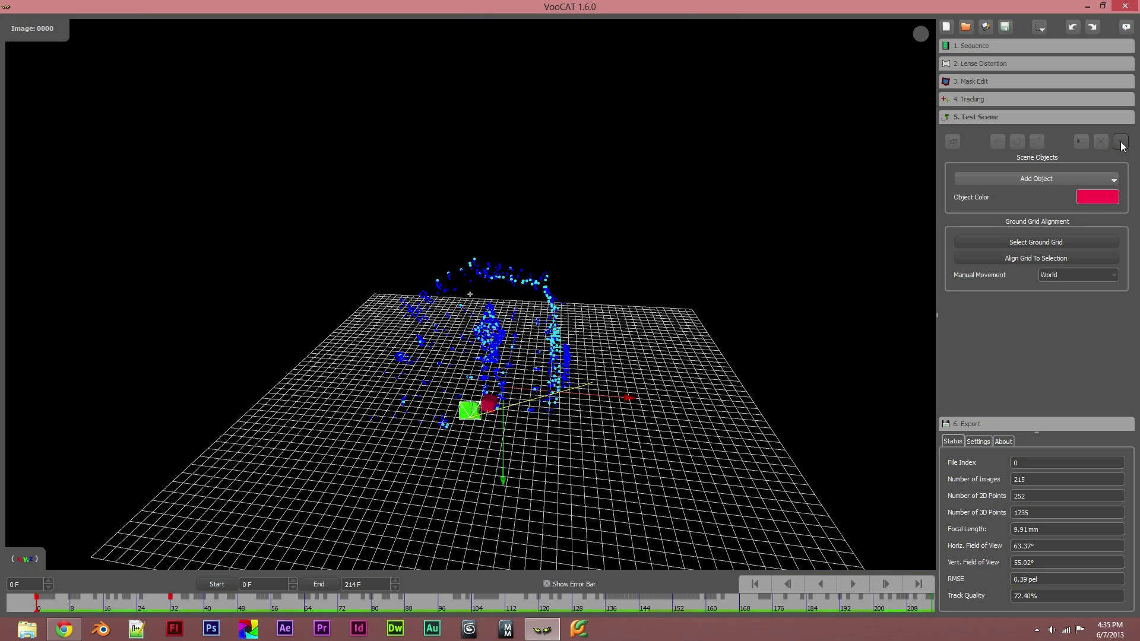
left_click(1100, 141)
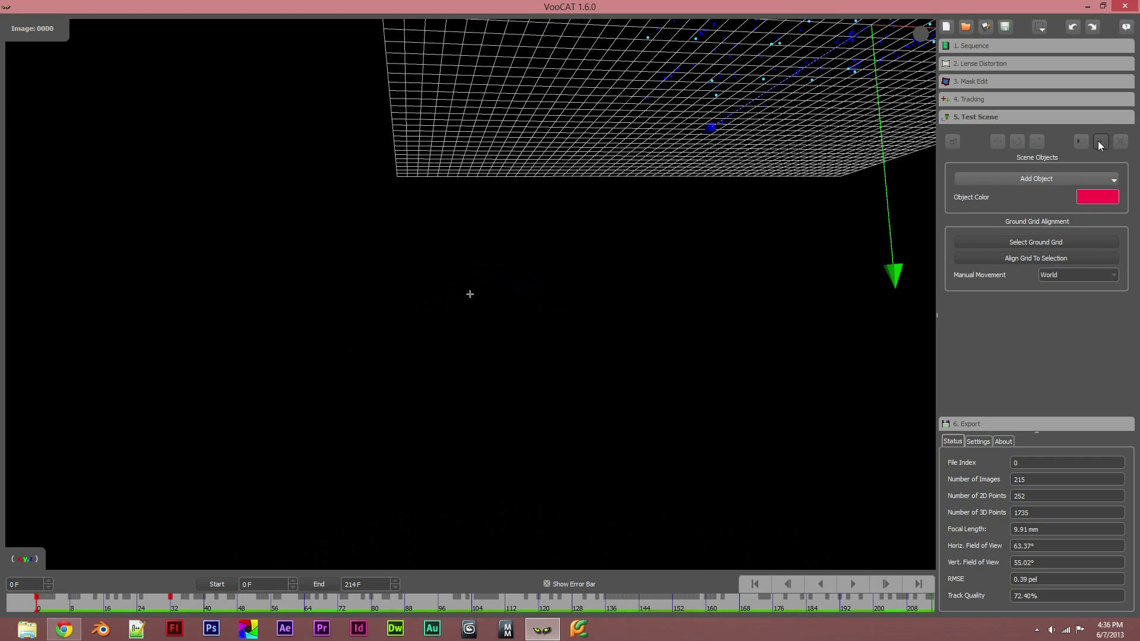
left_click(1103, 142)
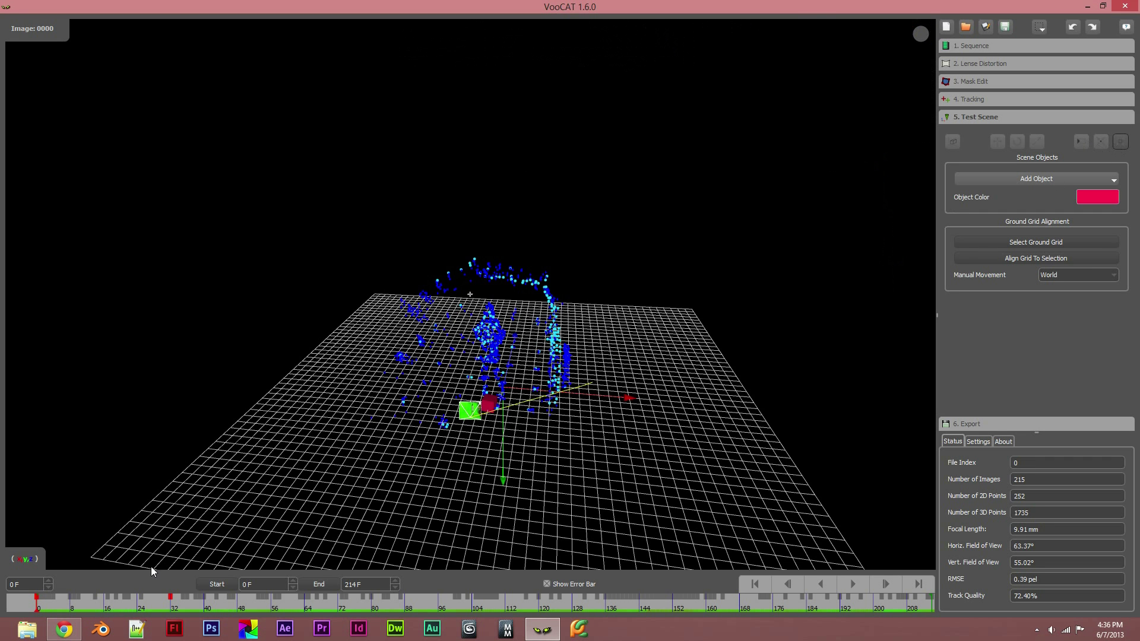
left_click_drag(37, 607, 463, 607)
left_click_drag(521, 579, 8, 617)
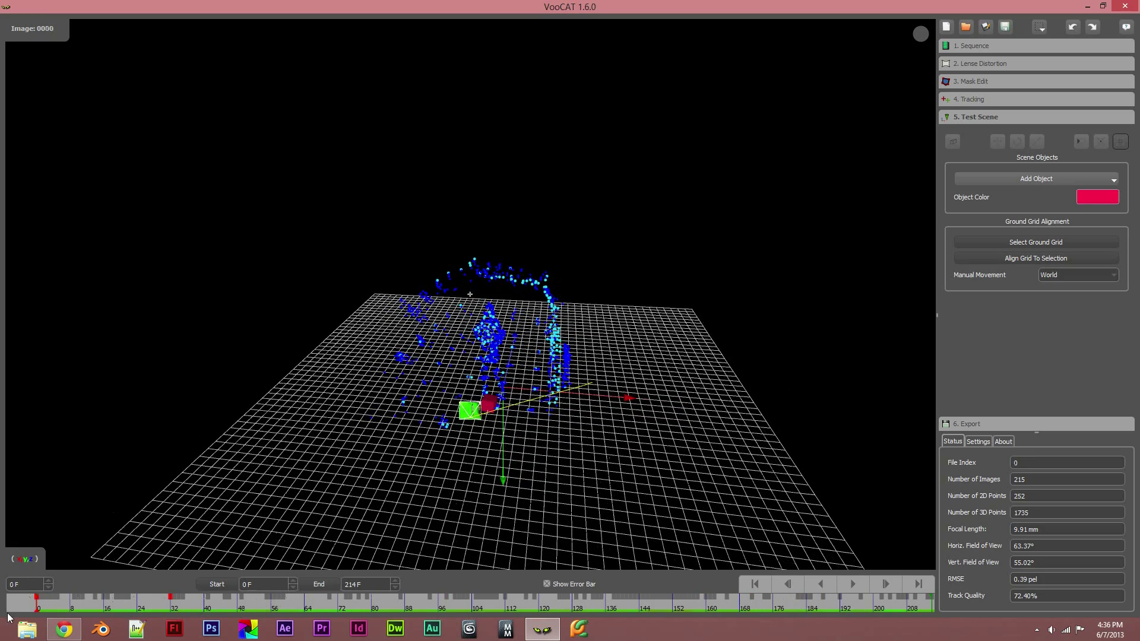
left_click_drag(8, 618, 578, 511)
left_click_drag(710, 484, 1, 527)
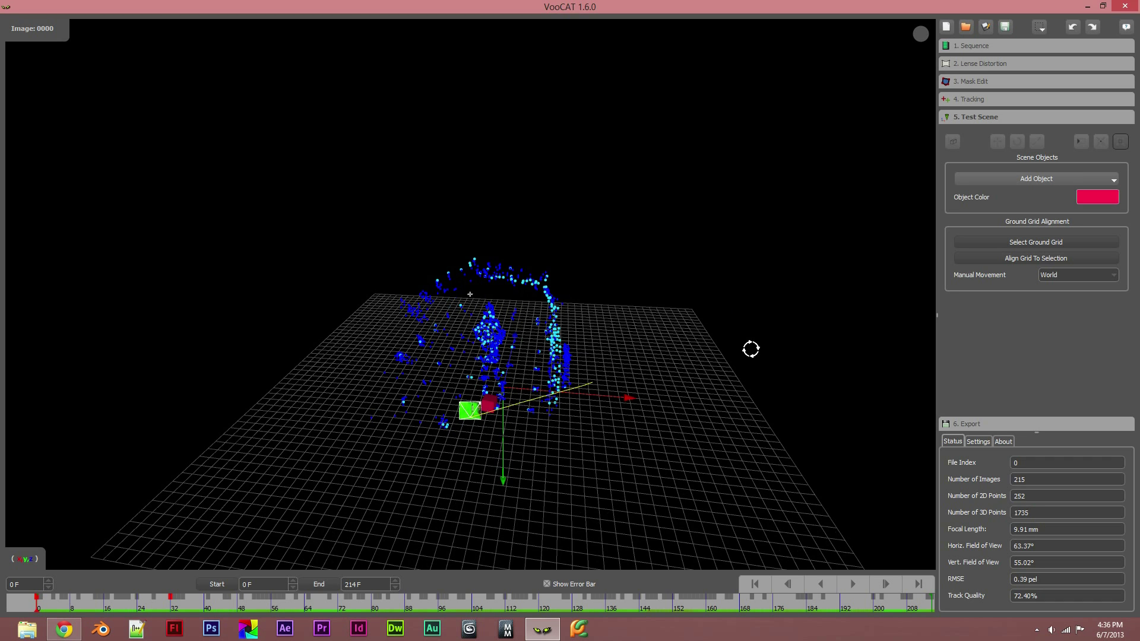
Return to free camera mode, reset the scene view and frame the cube, point cloud and ground grid
key("r")
key("r")
key("r")
key("r")
key("r")
key("r")
left_click(1079, 141)
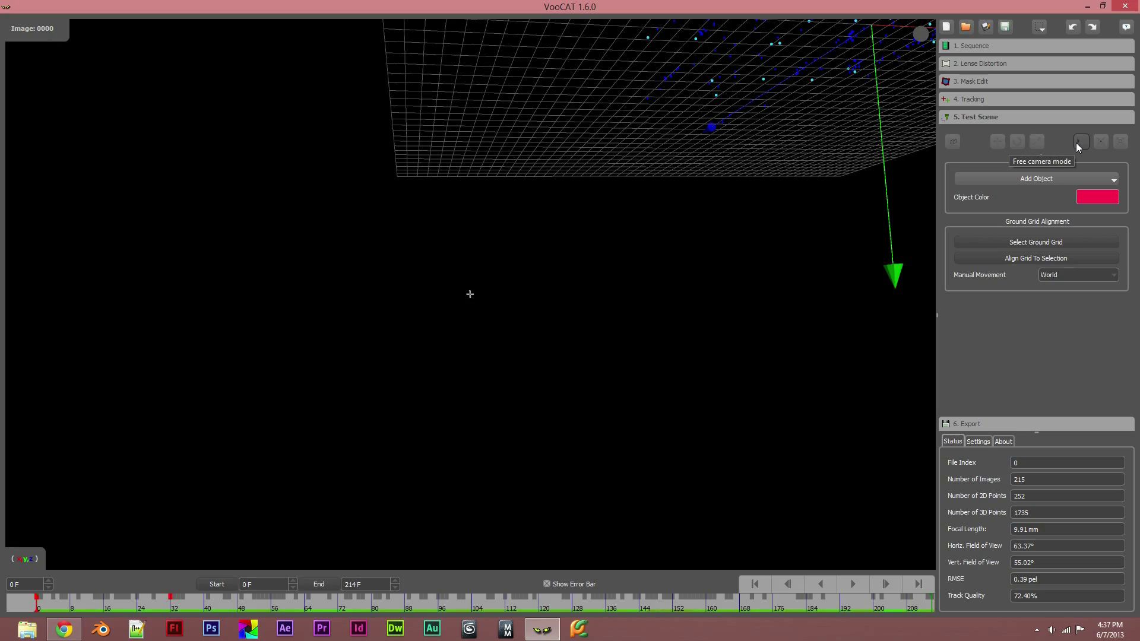
key("r")
left_click_drag(689, 232, 665, 255)
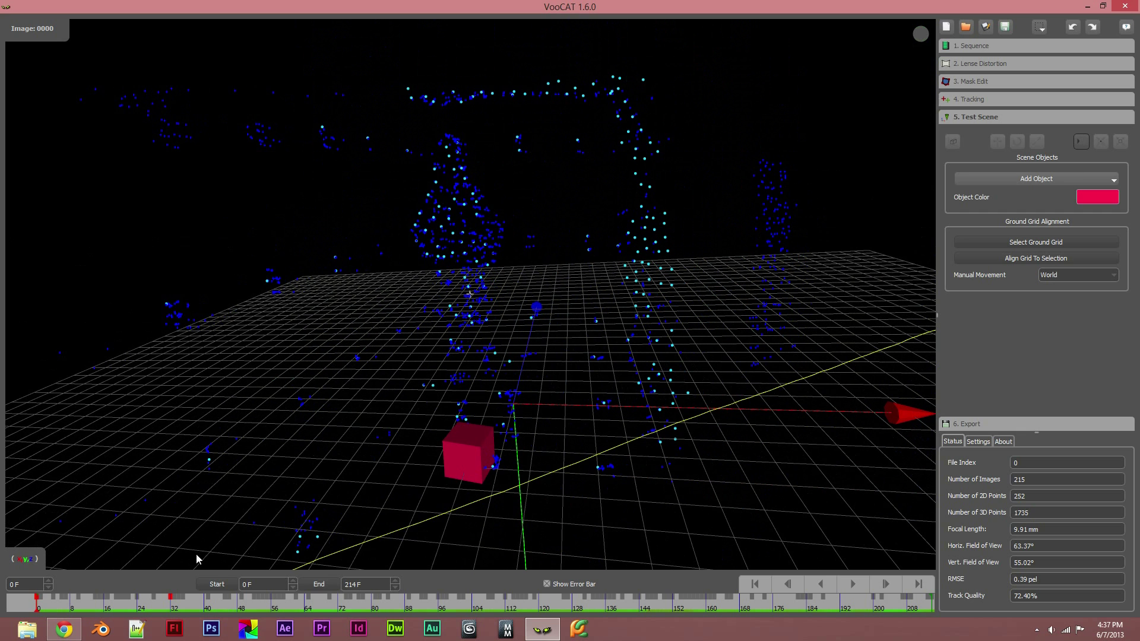
Scrub the timeline in the free camera scene view to watch the camera movement relative to the cube and points
left_click(56, 609)
left_click_drag(56, 608, 10, 559)
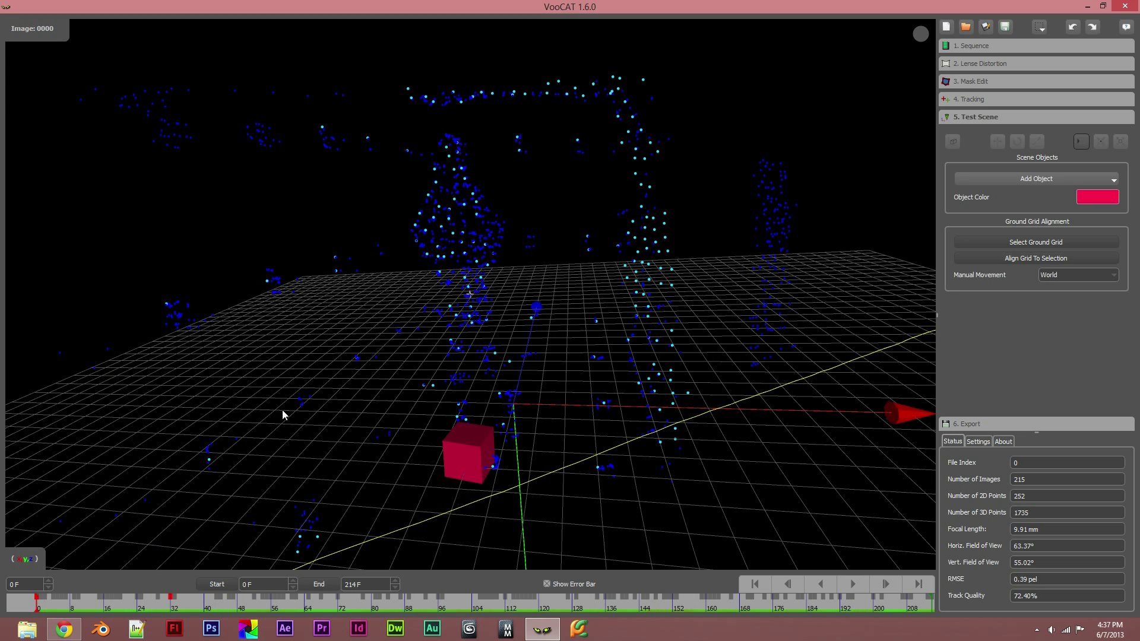
left_click_drag(42, 594, 30, 554)
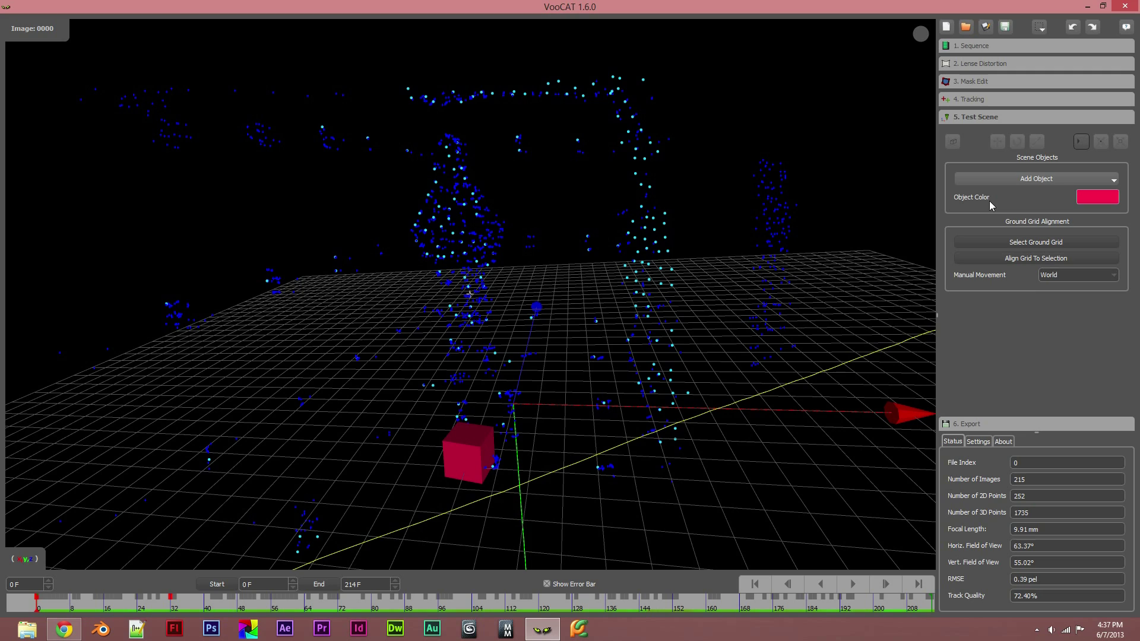
Look over the Manual Movement options, and scrub the timeline in the image view to check the cube against the footage
left_click(1117, 276)
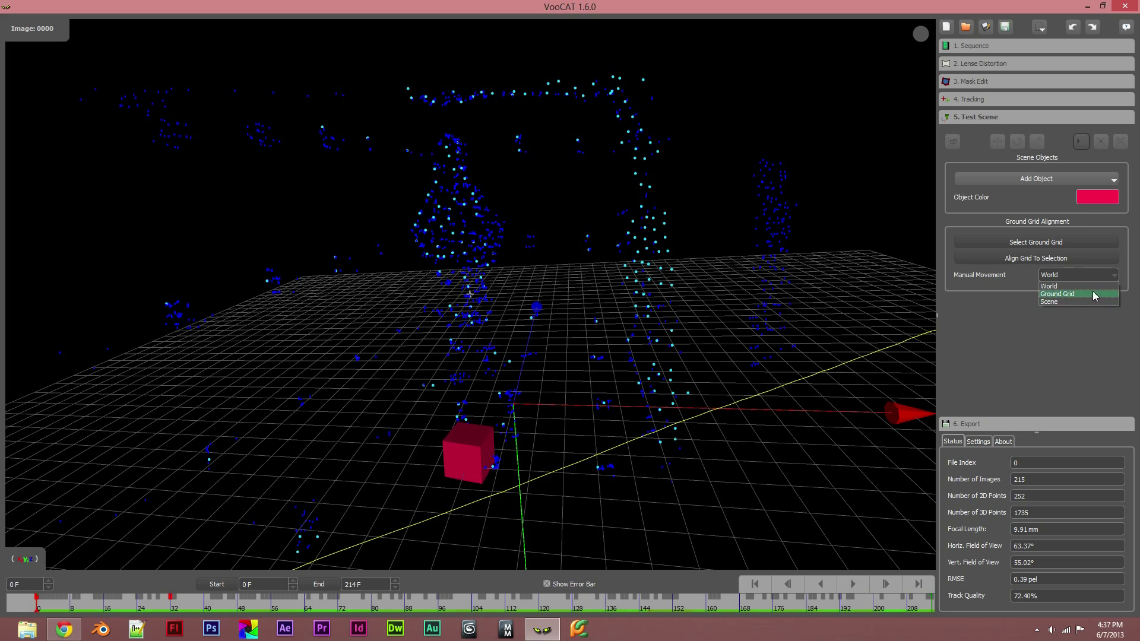
left_click(1135, 282)
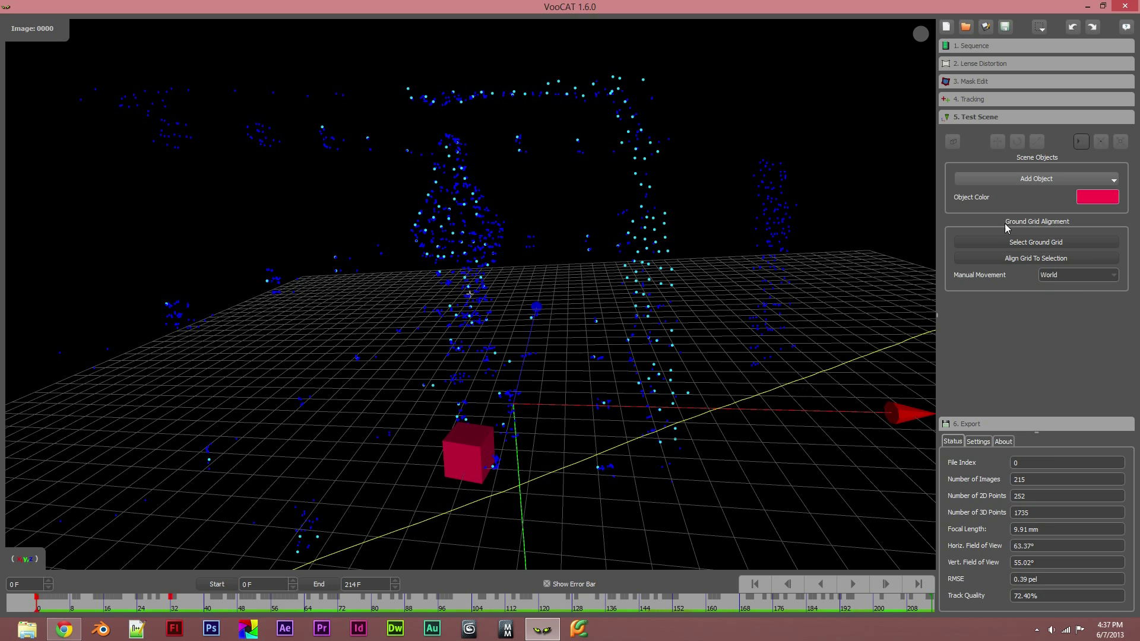
left_click(955, 145)
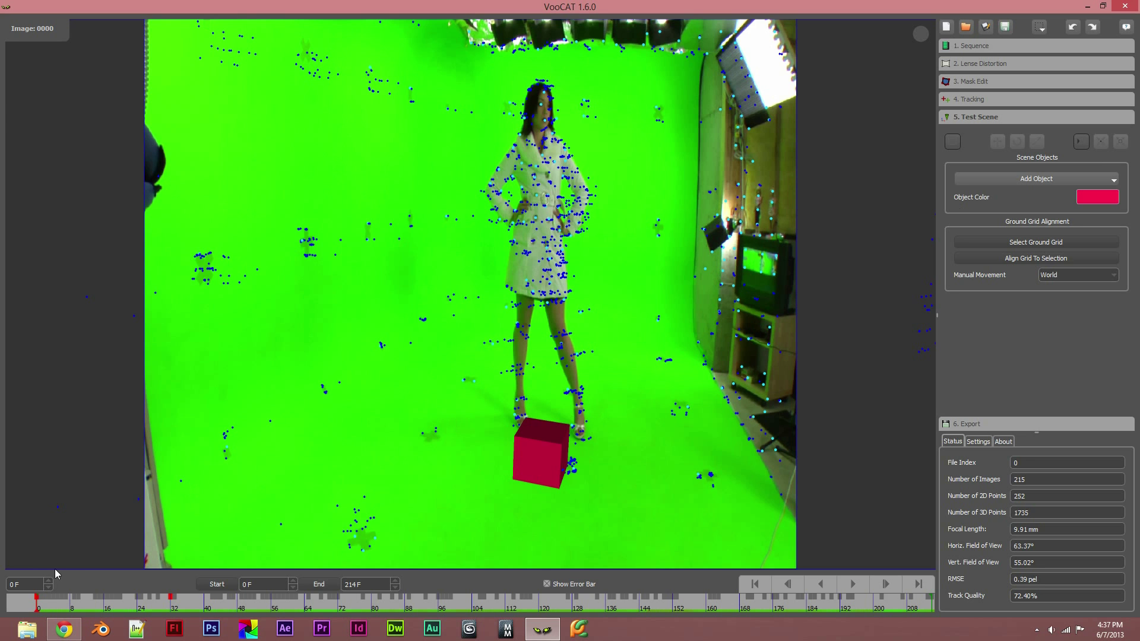
left_click_drag(42, 603, 43, 551)
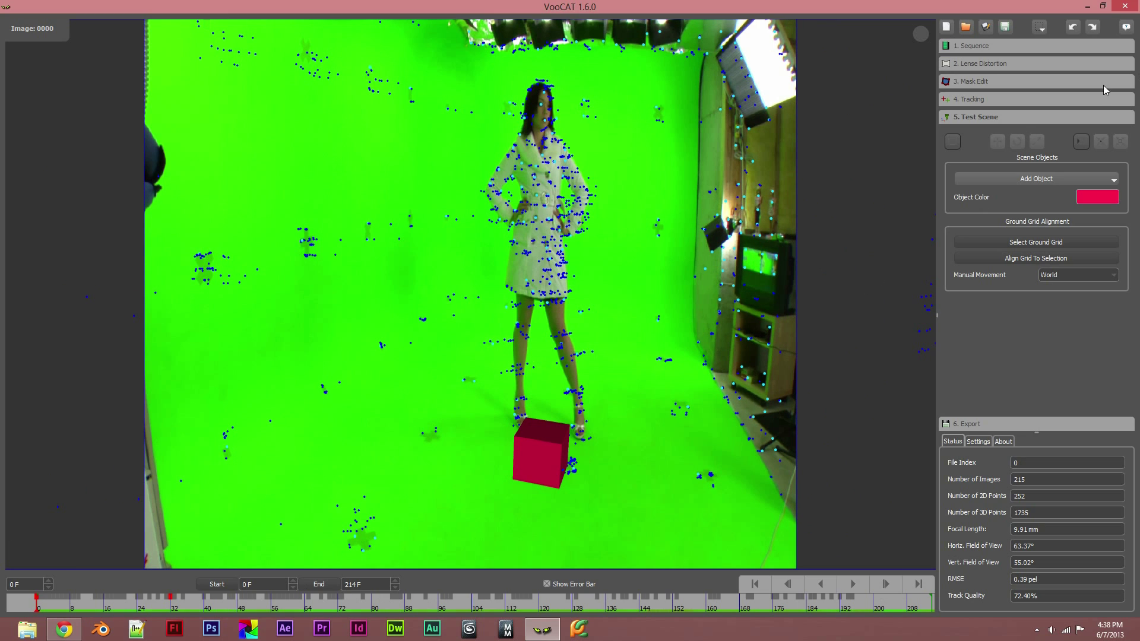
Try to add a Textured Triangle Mesh object at the floor marker near the studio's edge
right_click(700, 476)
mouse_move(733, 491)
left_click(698, 475)
right_click(698, 475)
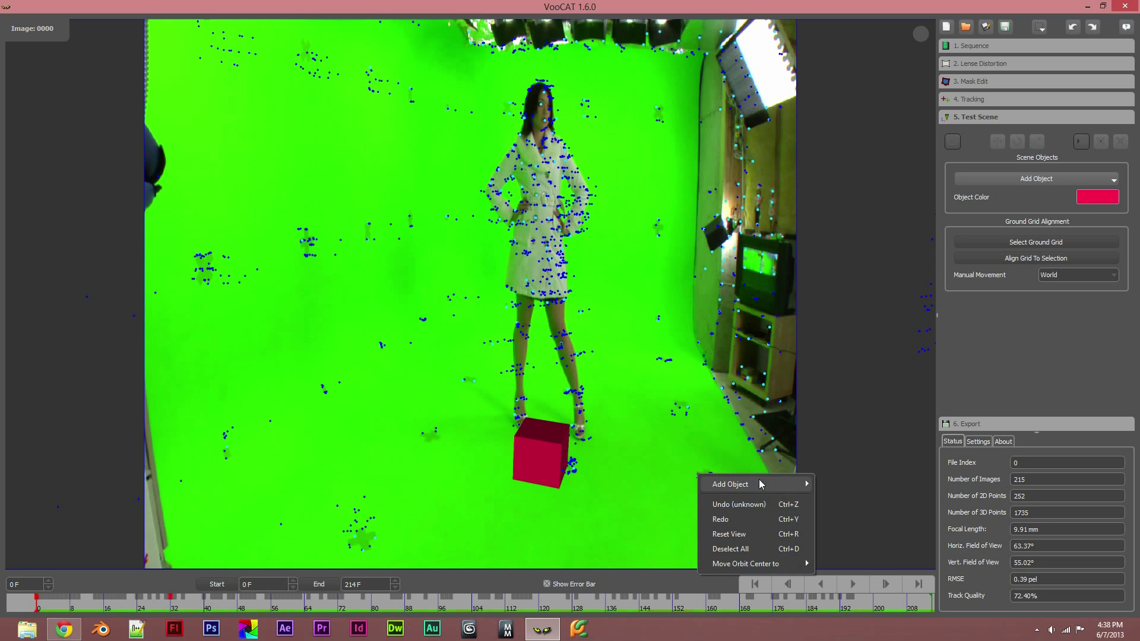
mouse_move(789, 491)
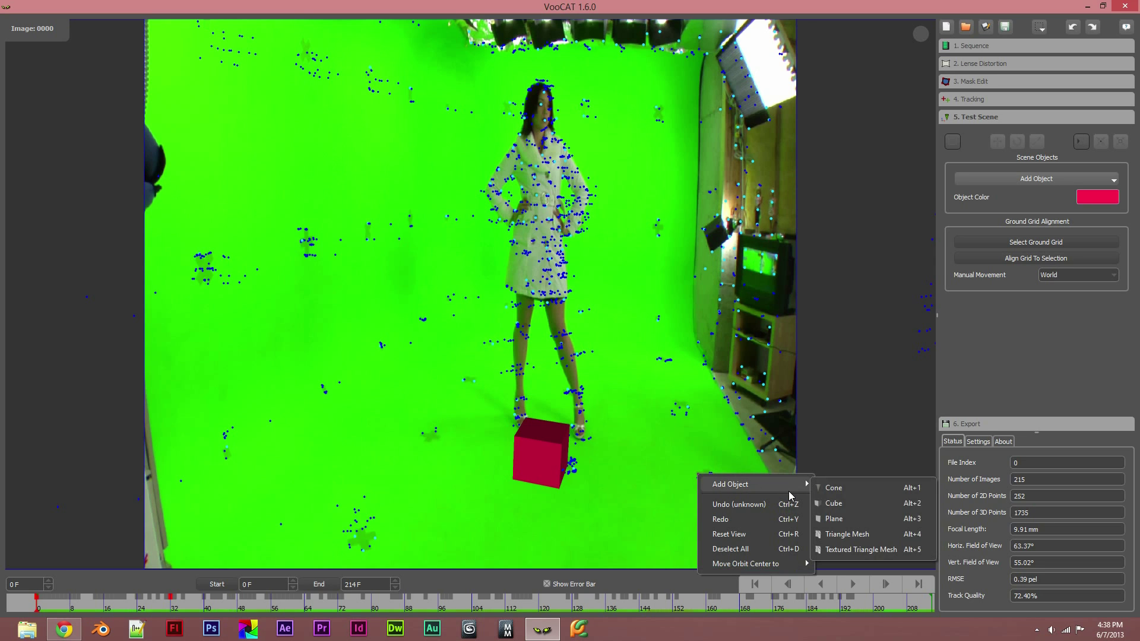
left_click(852, 551)
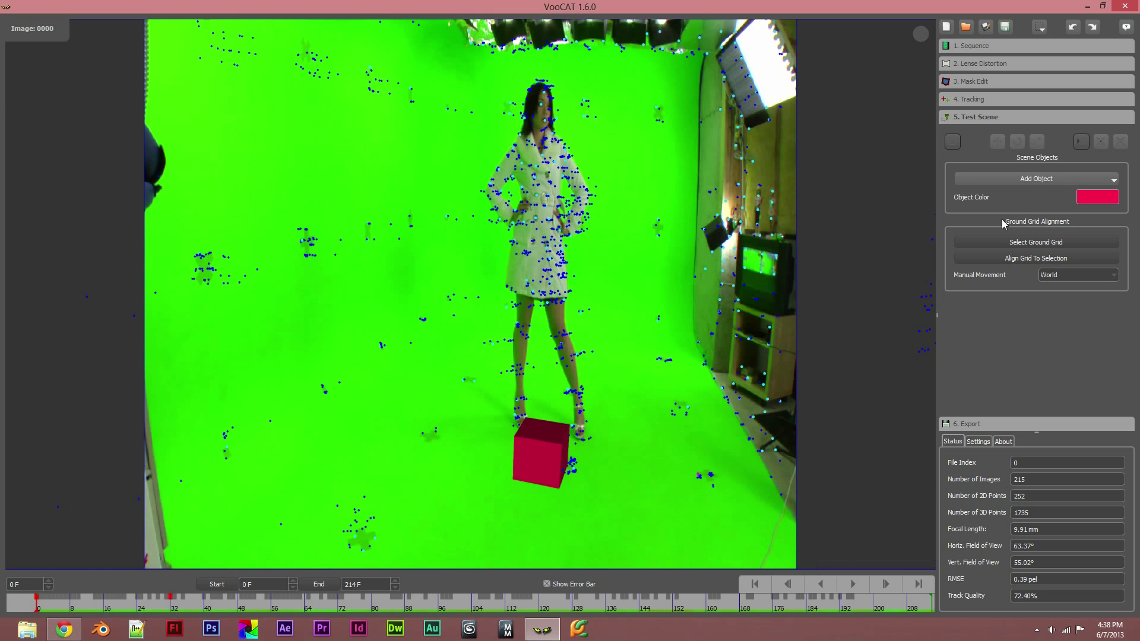
Try to add a Textured Triangle Mesh object near the cube in the free camera scene view
left_click(953, 143)
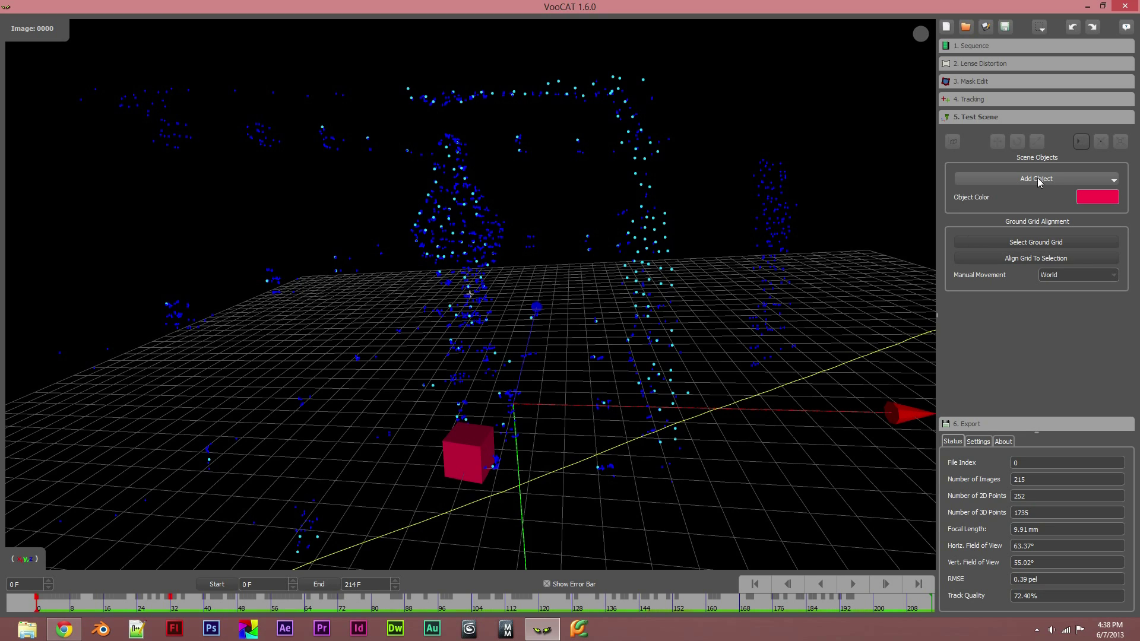
left_click(998, 141)
right_click(515, 409)
mouse_move(540, 415)
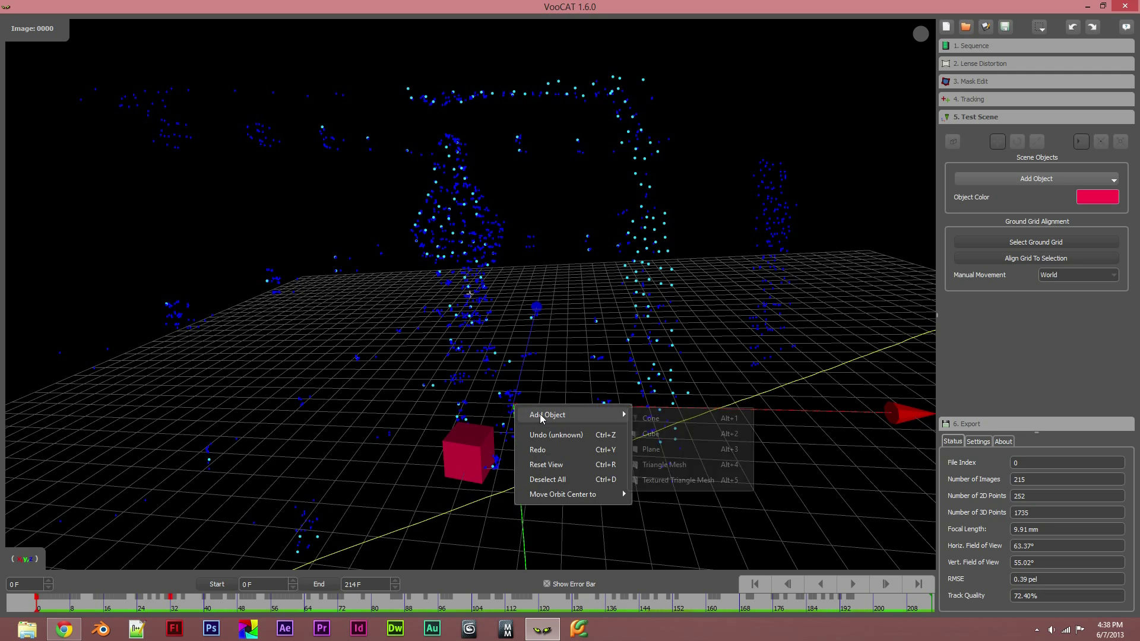
left_click(653, 481)
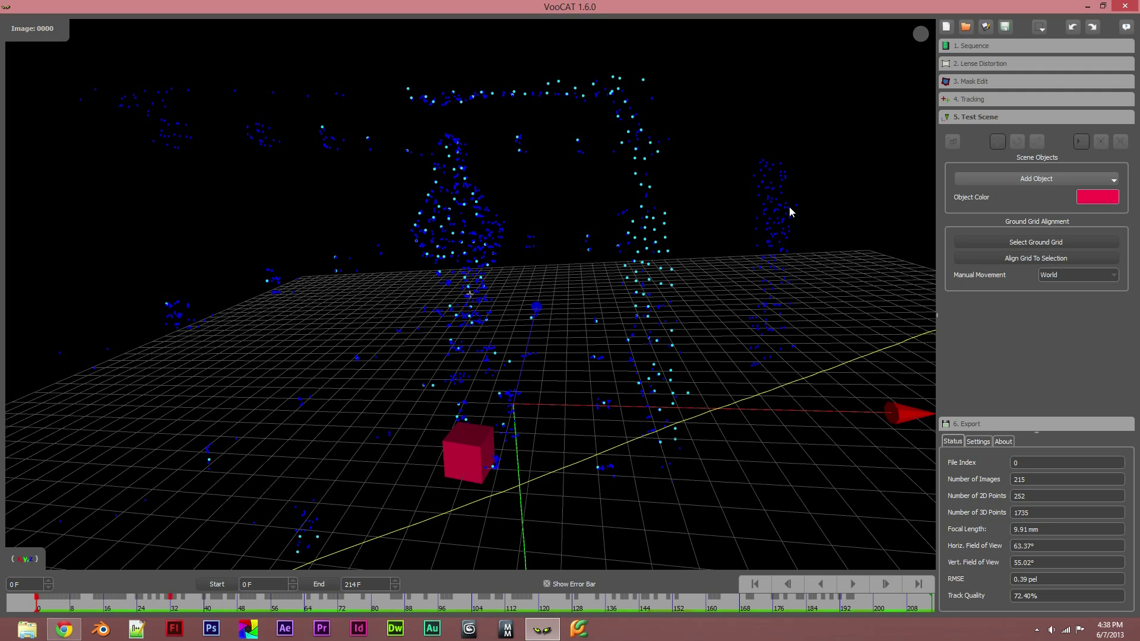
Return to the image view, scrub the timeline to check the cube against the footage, and go back to the first frame
left_click(952, 141)
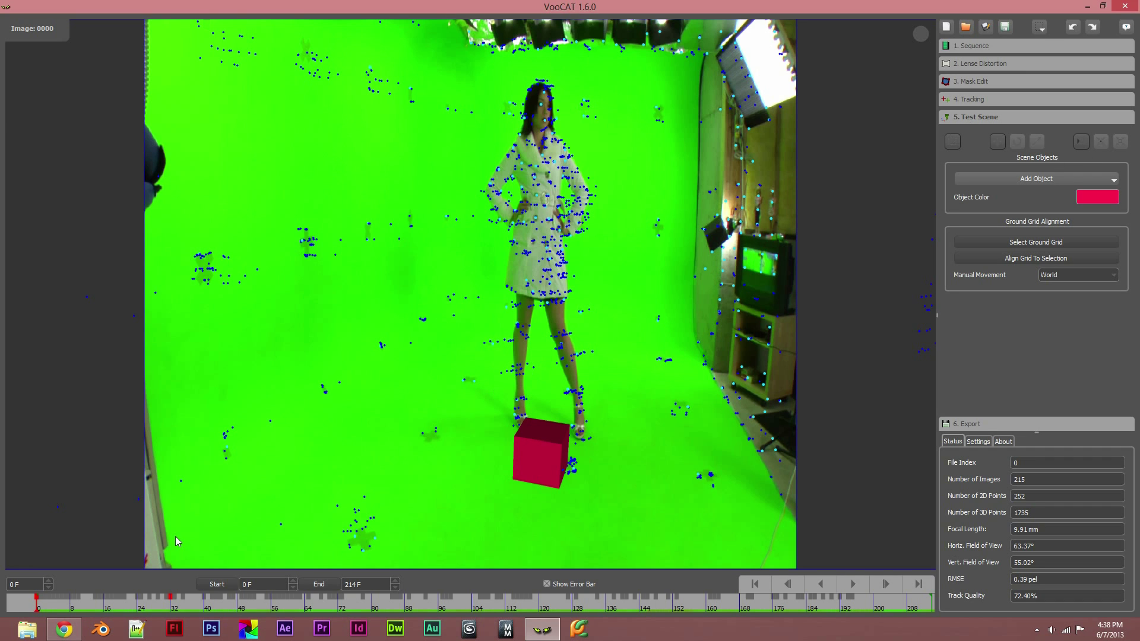
left_click_drag(38, 606, 161, 603)
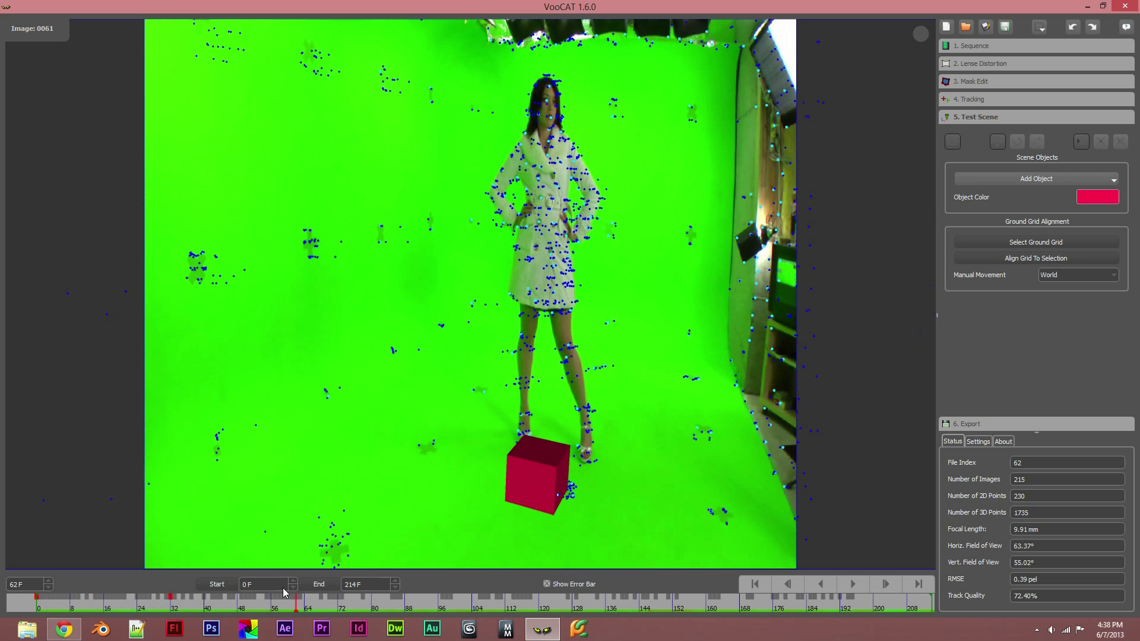
key("Home")
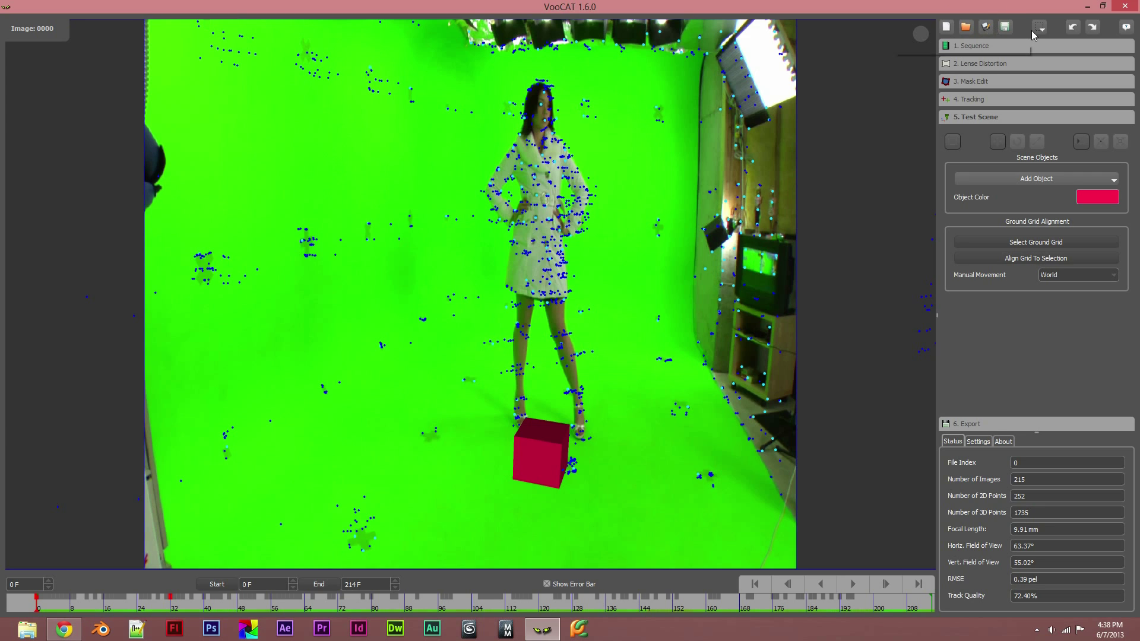
Save the project under the file name Track
left_click(986, 28)
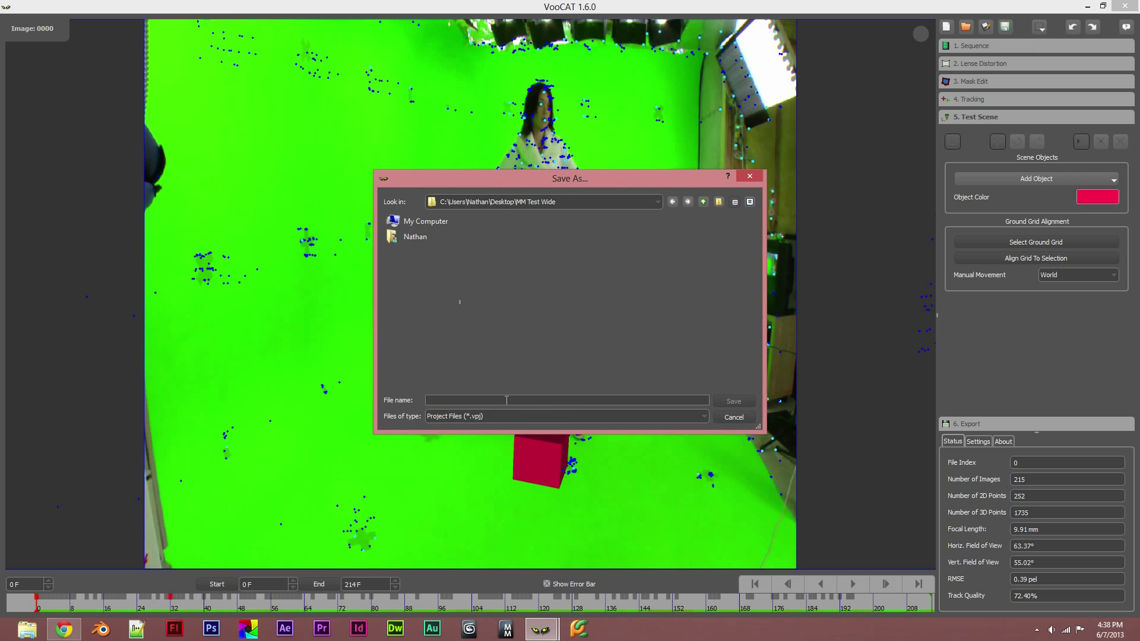
type("Track")
key("Return")
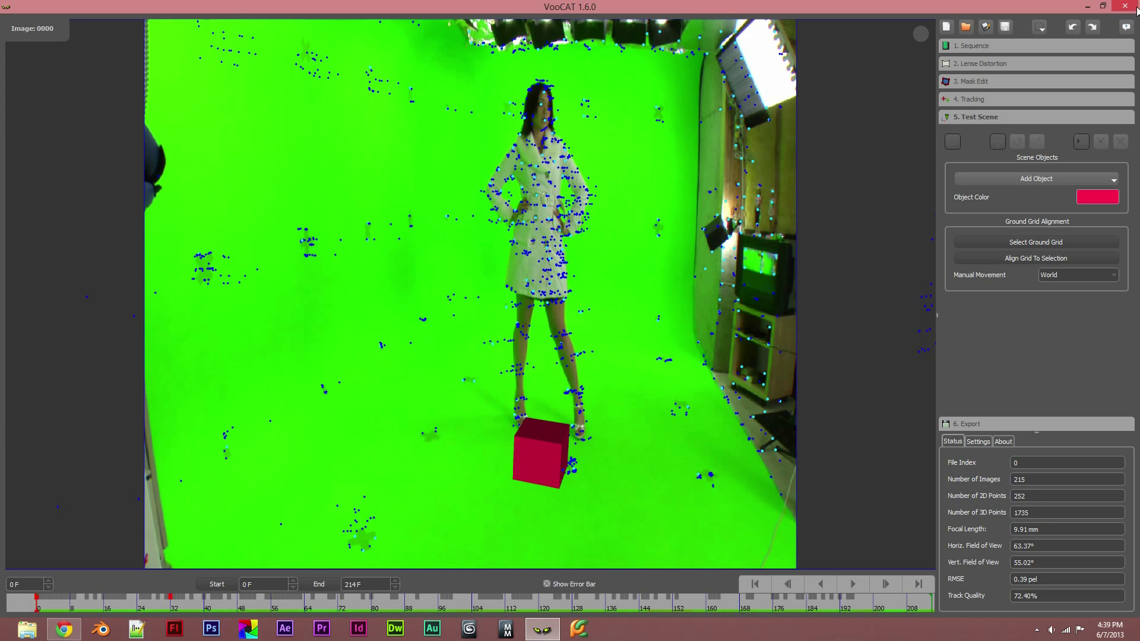
Look over the program's general settings and version information, and return to the tracking status values
left_click(984, 443)
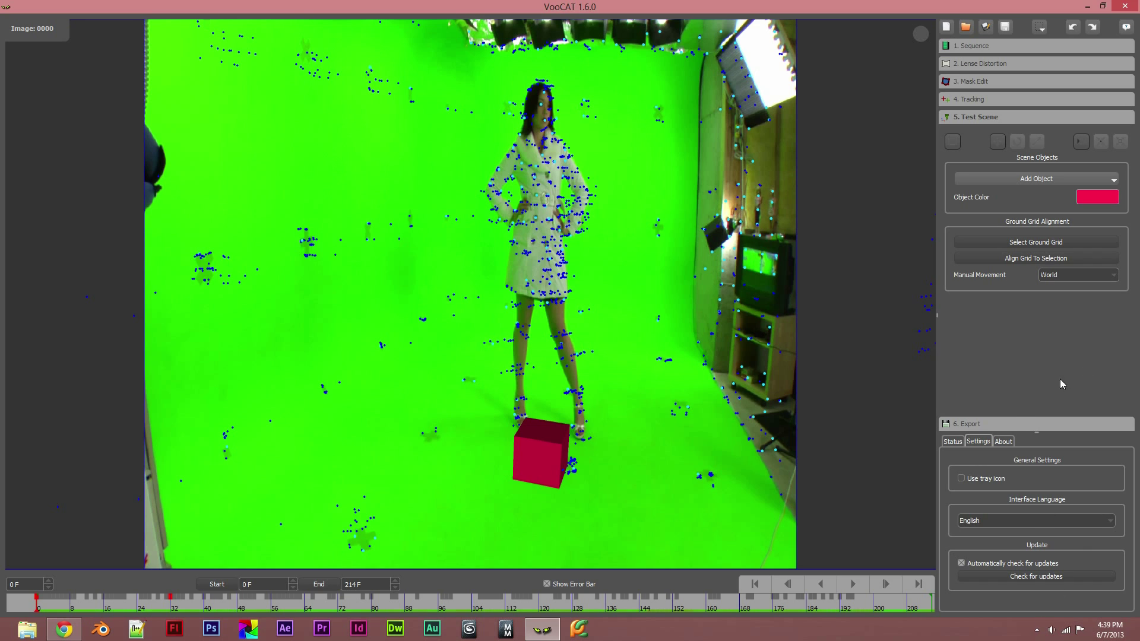
left_click(1013, 440)
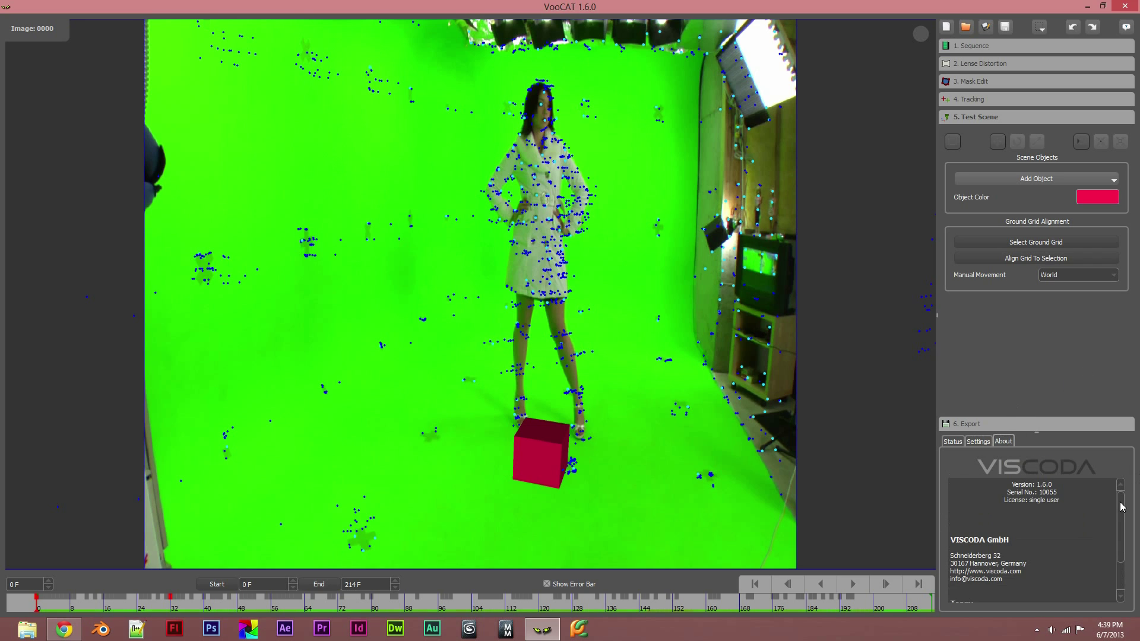
scroll(1124, 507, "down", 2)
scroll(1132, 548, "up", 2)
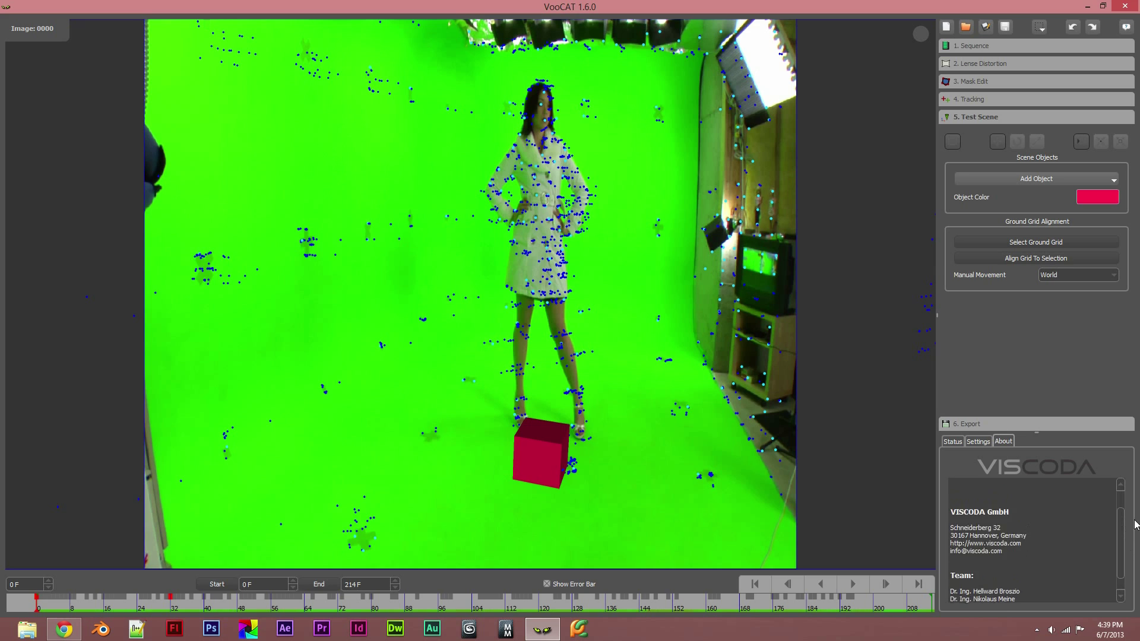
left_click(953, 442)
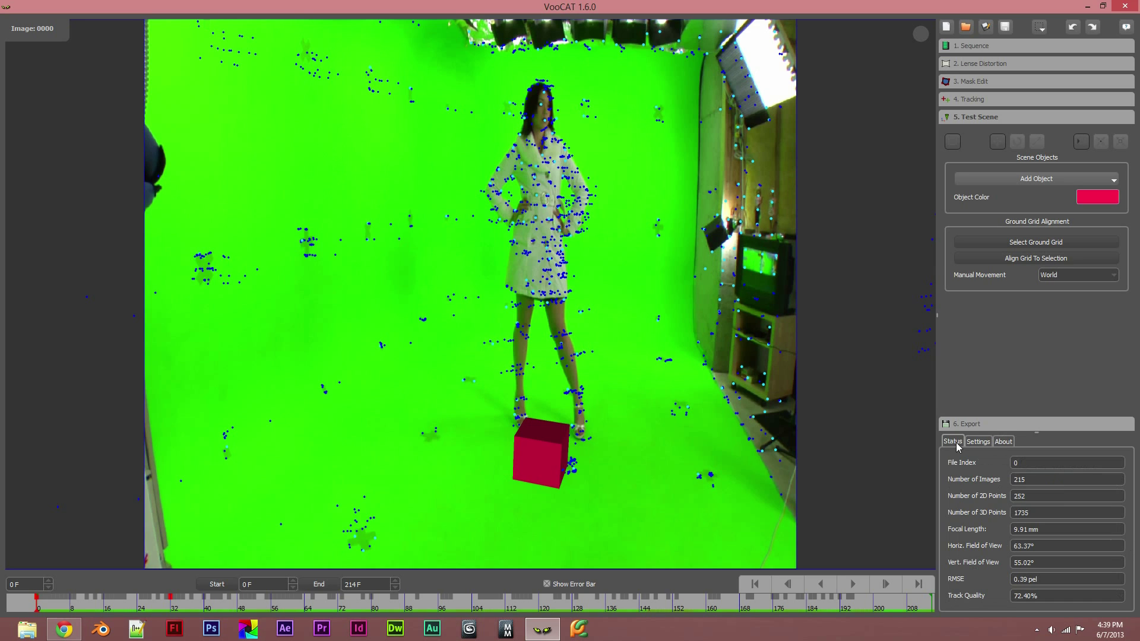
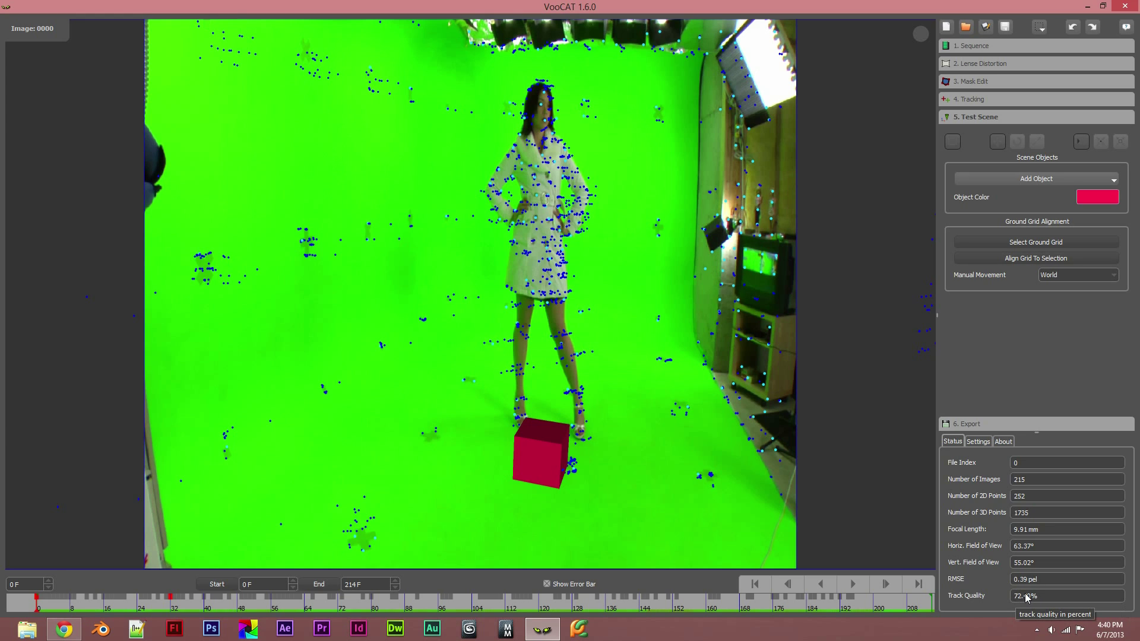
Open the Export stage, compare the automatic generated and Locators only point filters, and set the filter to Export all 3D points
left_click(1014, 423)
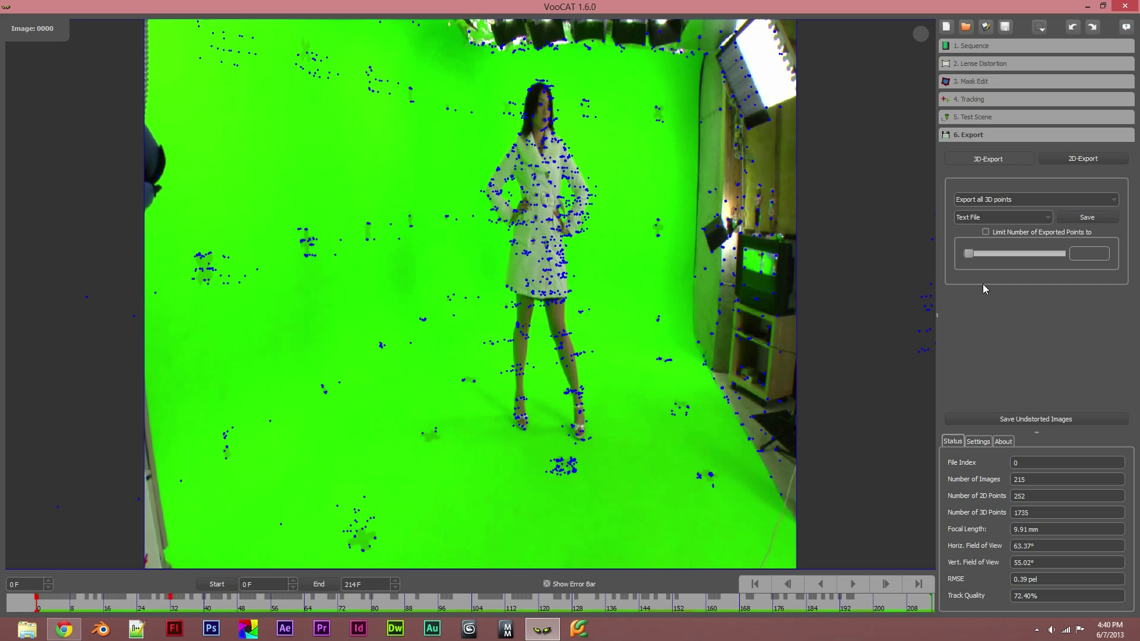
left_click(1108, 199)
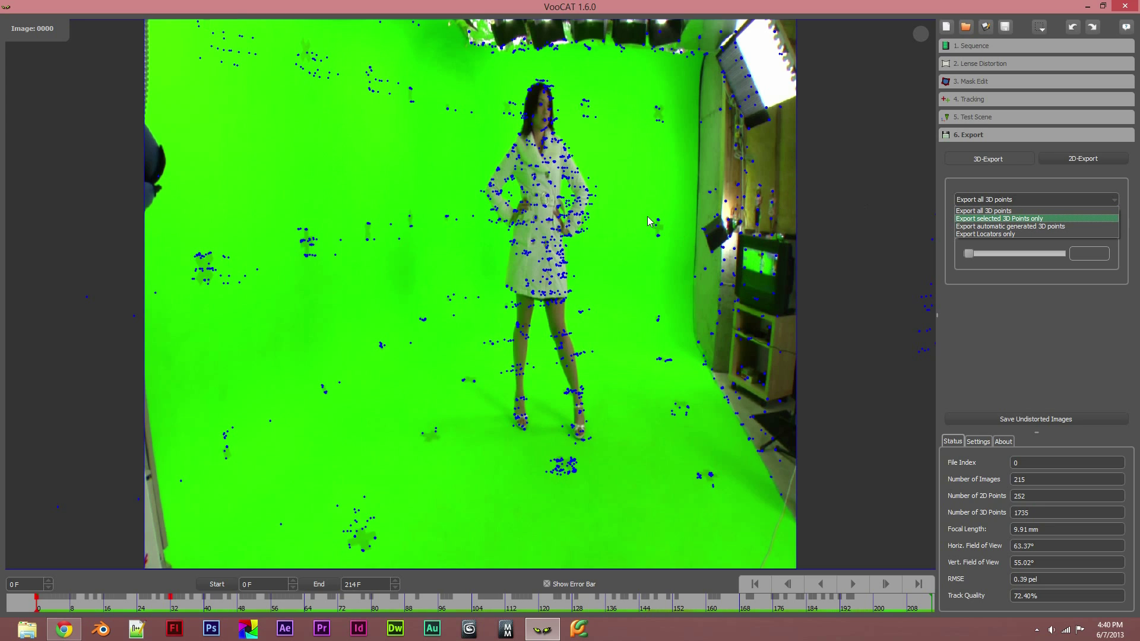
left_click(713, 195)
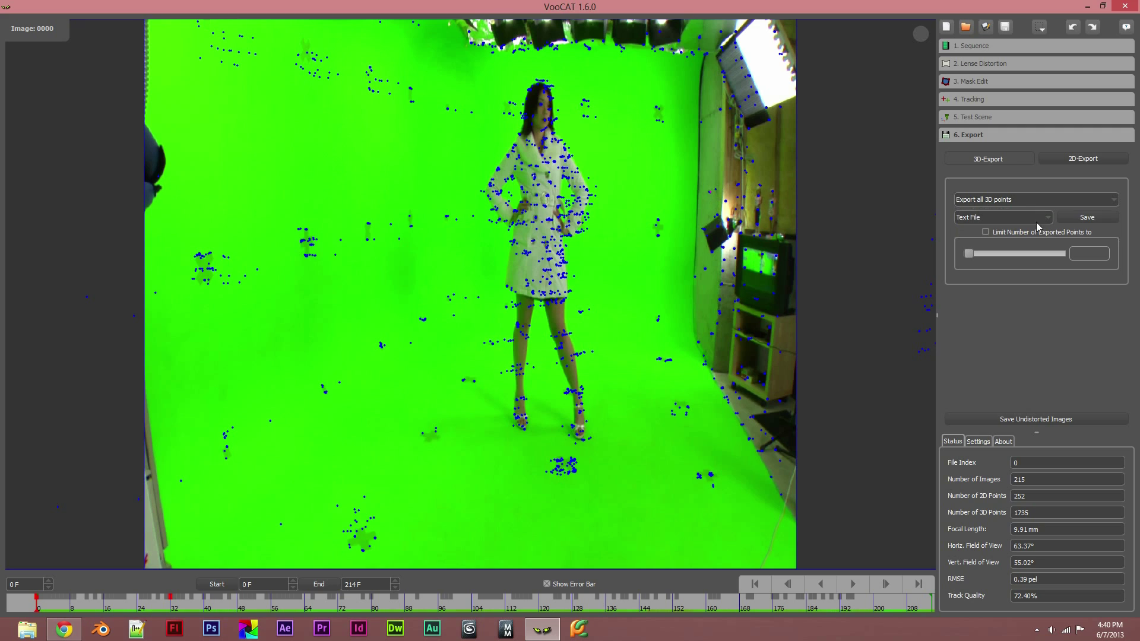
left_click(1025, 201)
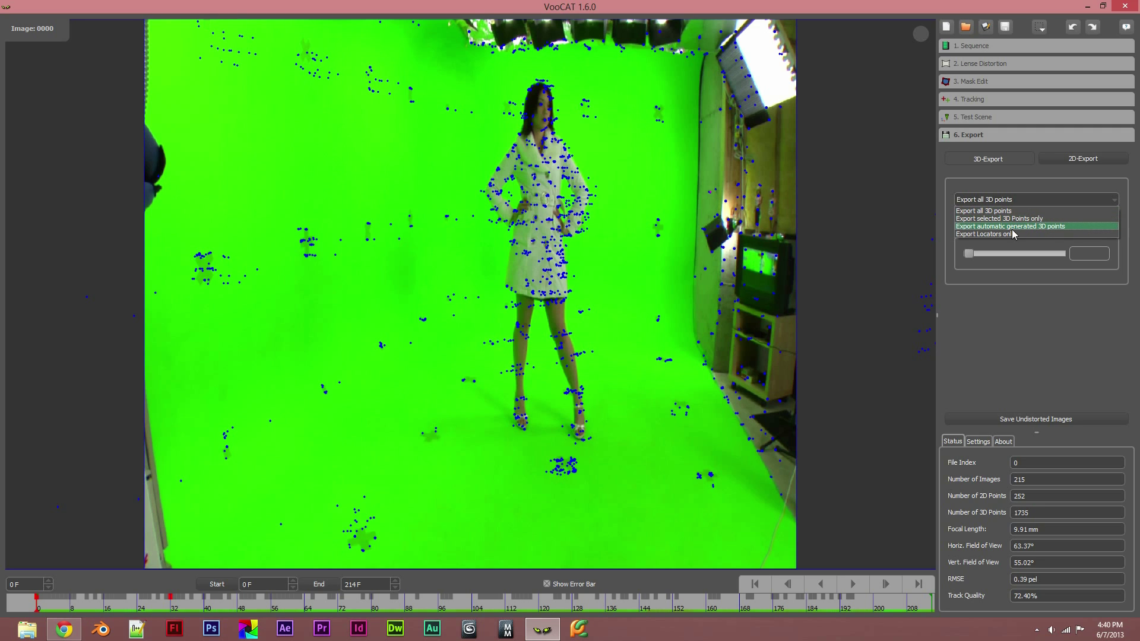
left_click(1021, 228)
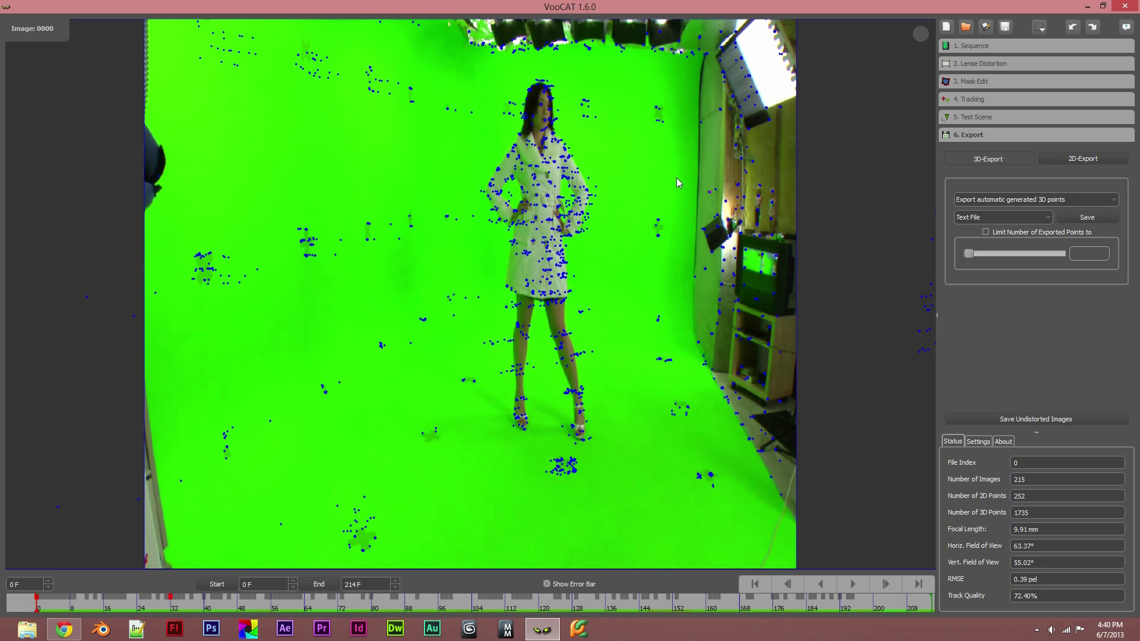
left_click(987, 202)
left_click(991, 235)
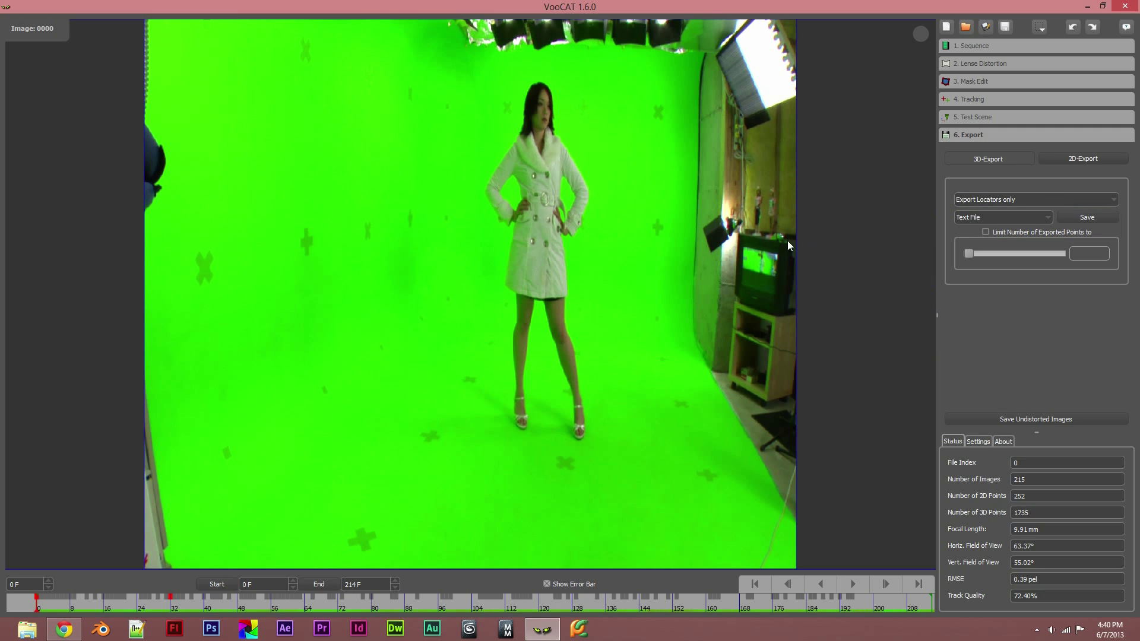
left_click(1010, 195)
left_click(1014, 211)
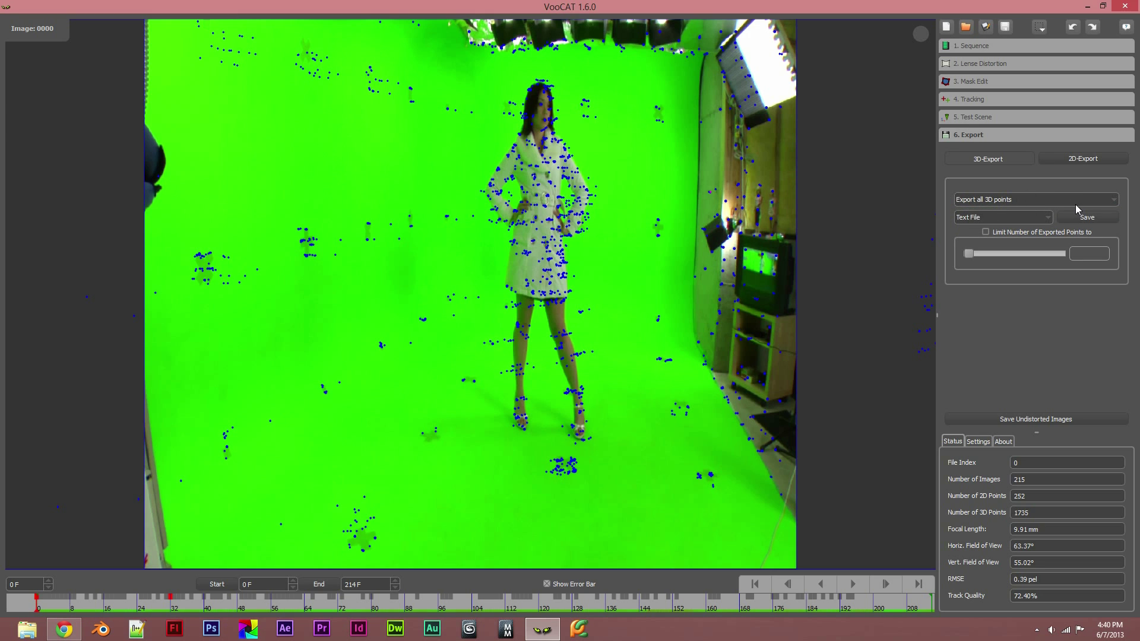
Try limiting the number of exported 3D points, raise the limit from 200, and turn the limit off again
left_click(987, 232)
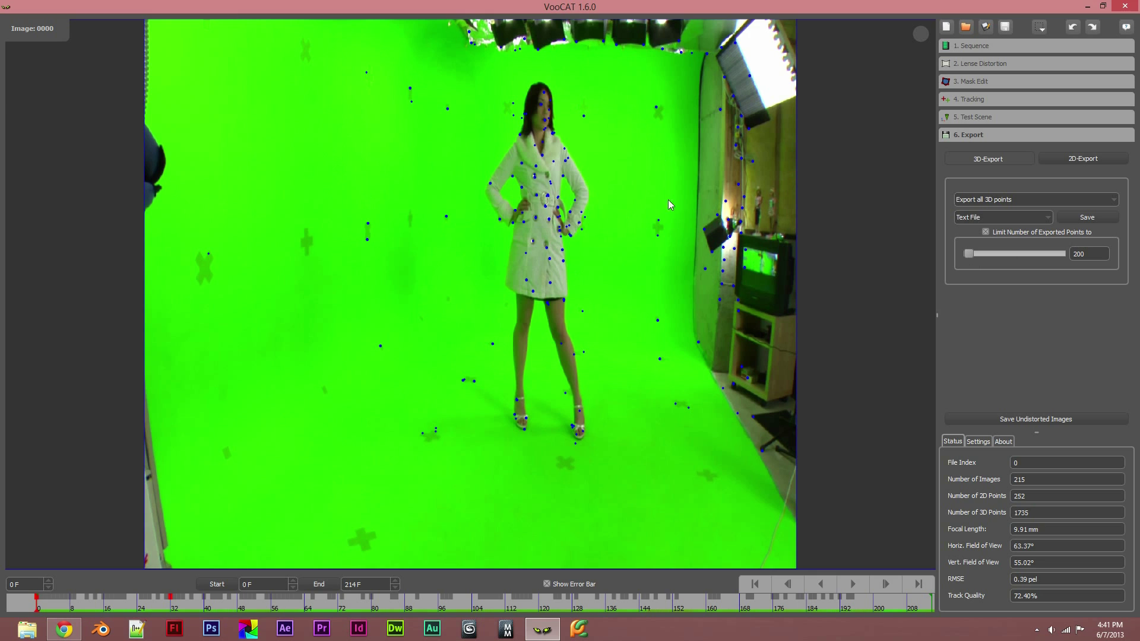
left_click_drag(971, 254, 1063, 255)
left_click(988, 232)
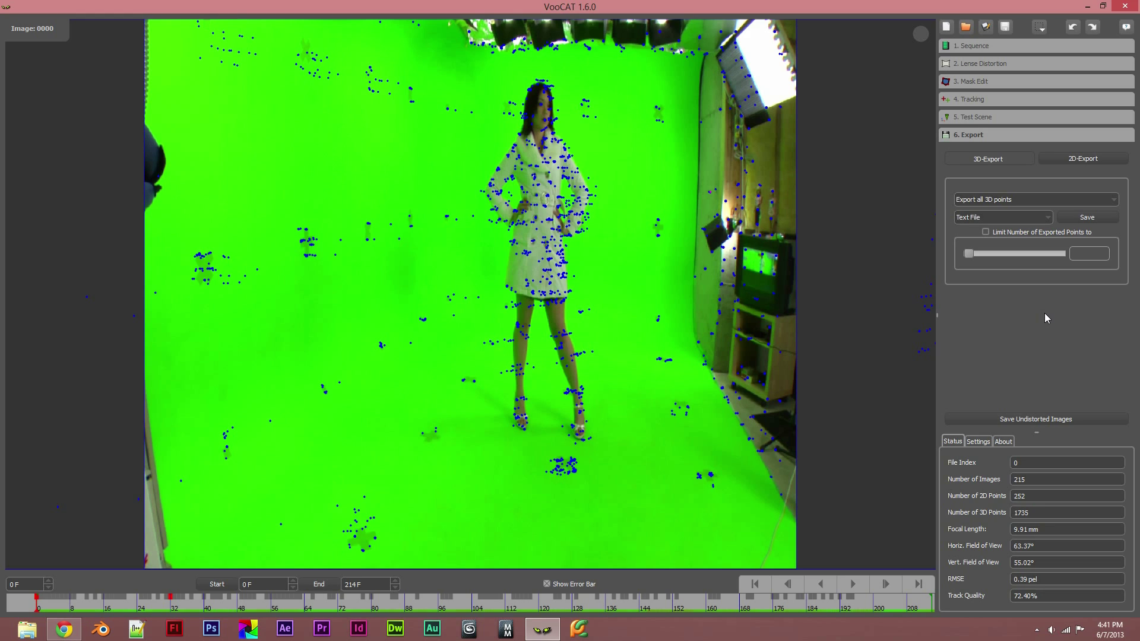
Look through the 3D export formats, try Blender 2.61 Python Script, and set the format to 3ds MAXscript
left_click(1047, 219)
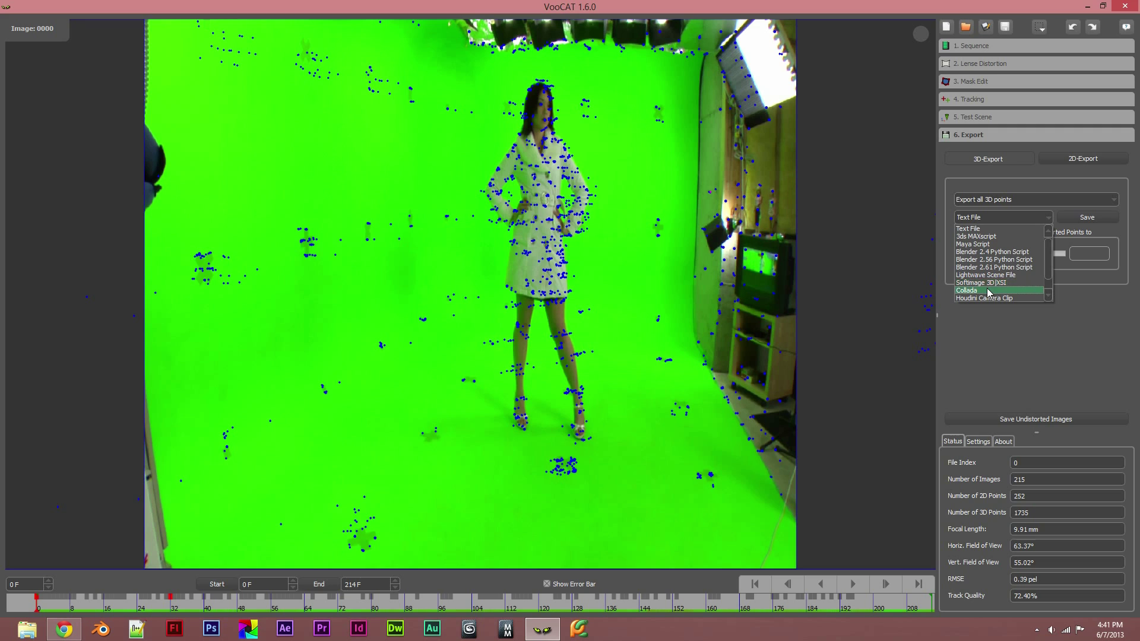
left_click_drag(1049, 267, 1049, 275)
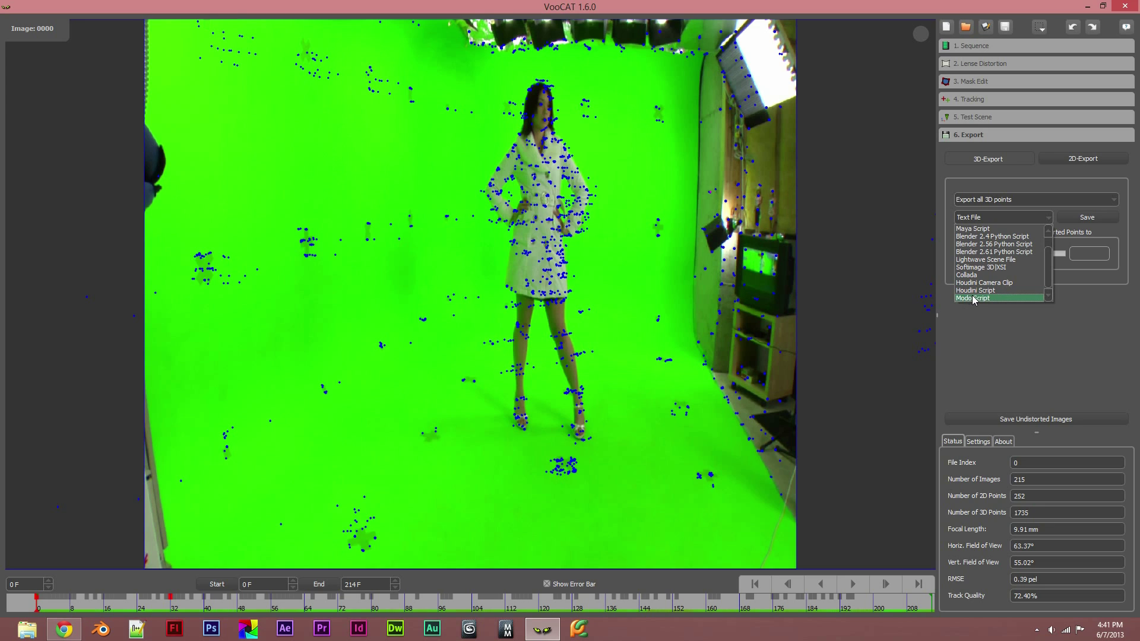
left_click_drag(1046, 266, 975, 234)
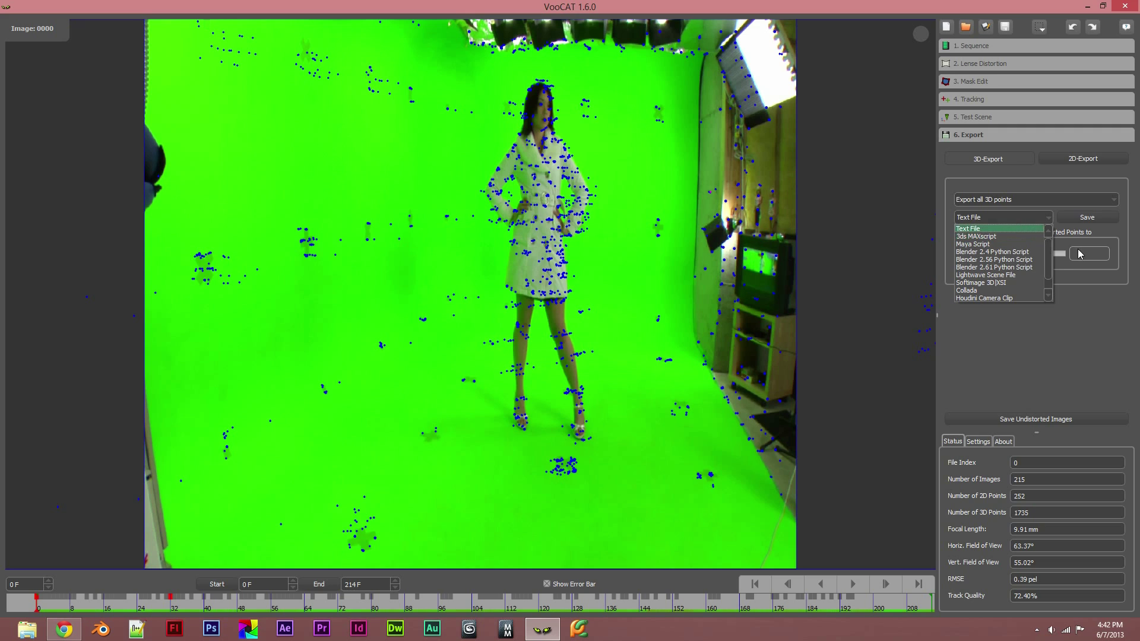
left_click(978, 268)
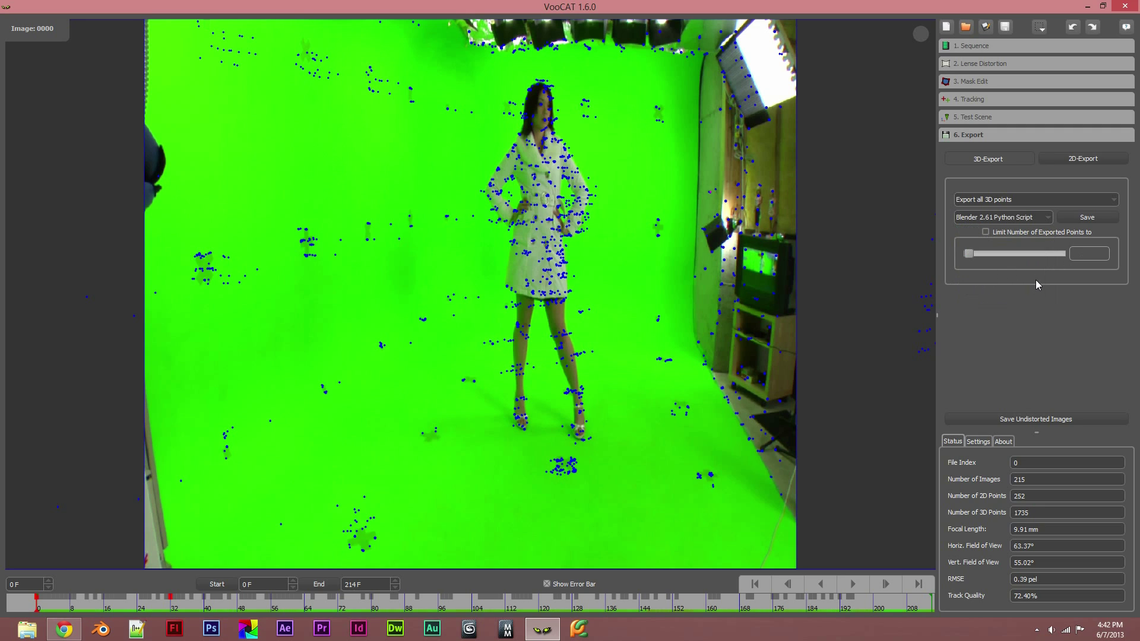
left_click(1032, 219)
left_click(977, 237)
Examine the 2D export formats, keeping AfterEffects2D selected, and compare the 2D points with the 3D export points
left_click(1081, 161)
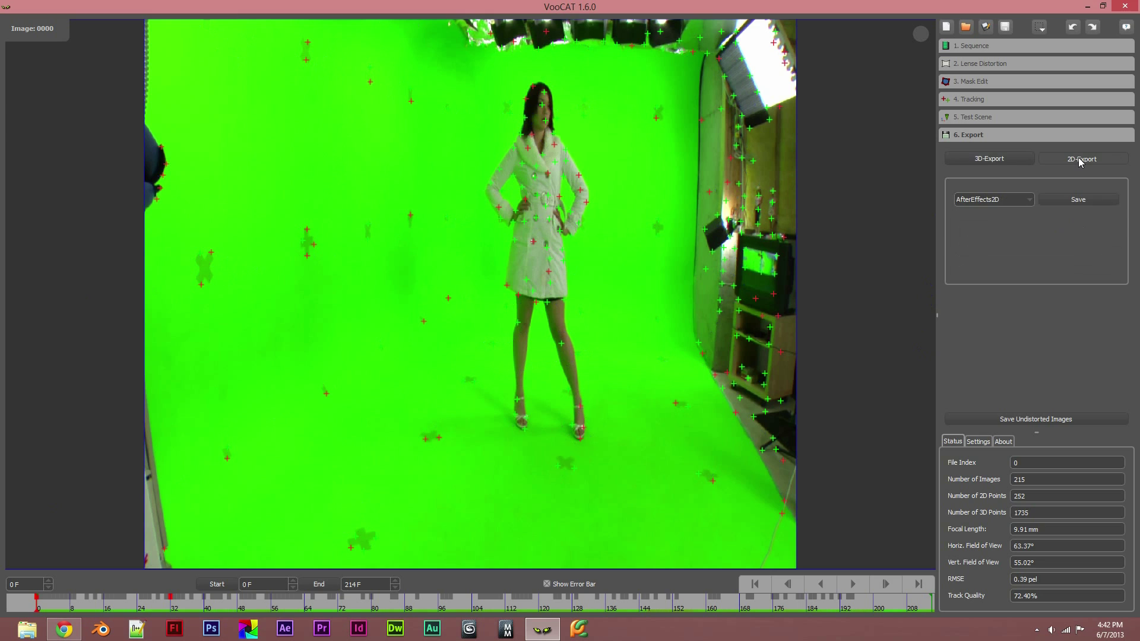
left_click(1000, 164)
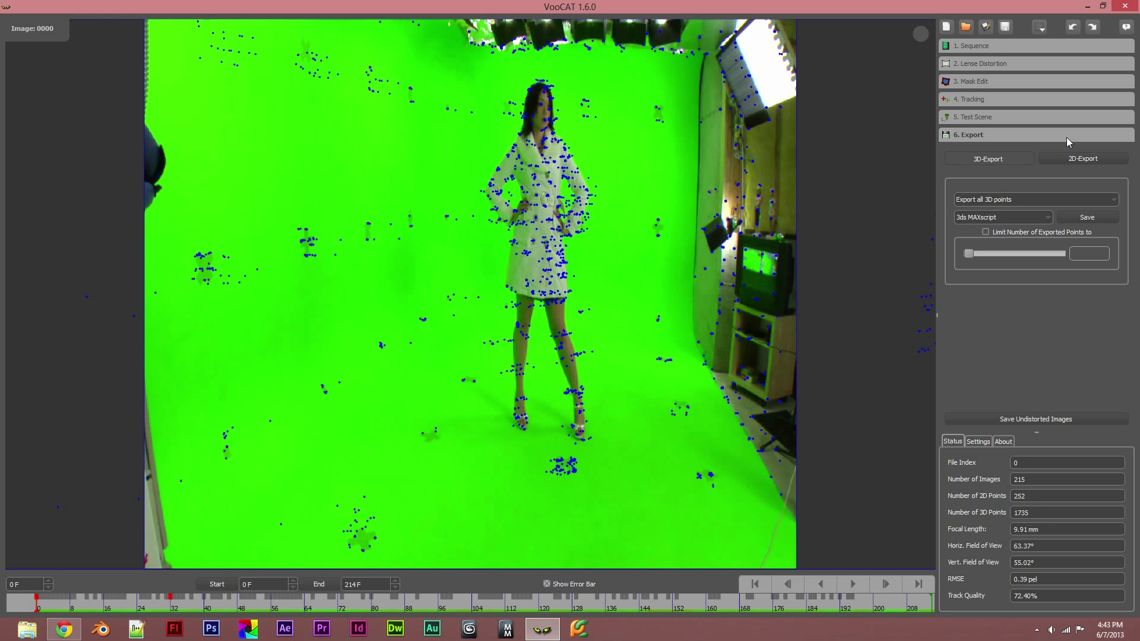
left_click(1081, 159)
left_click(1031, 198)
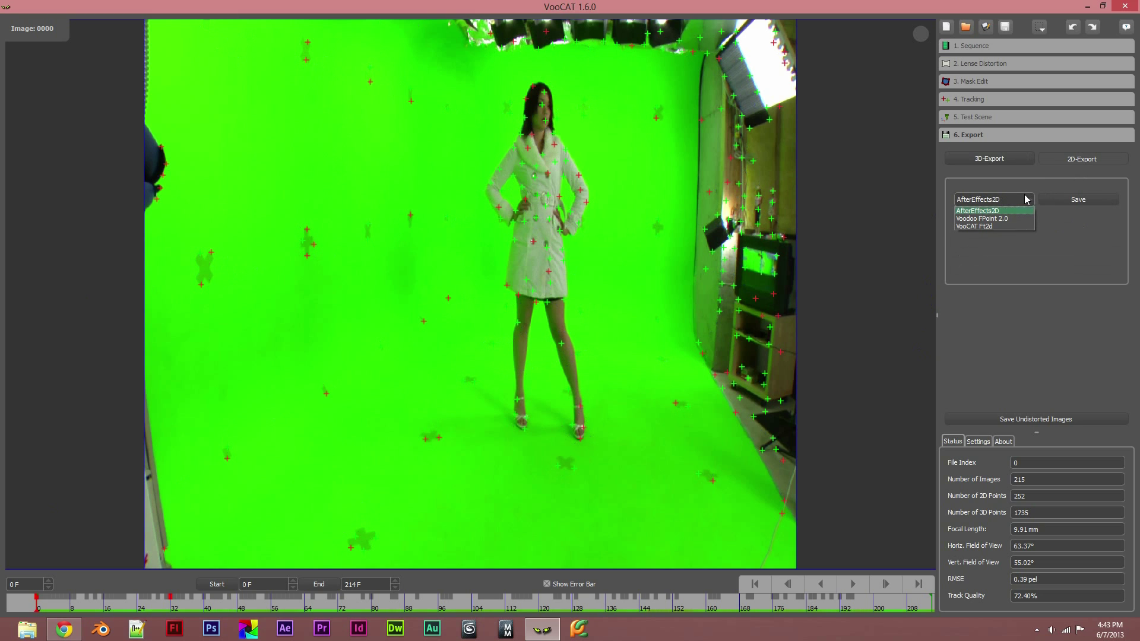
left_click(1000, 211)
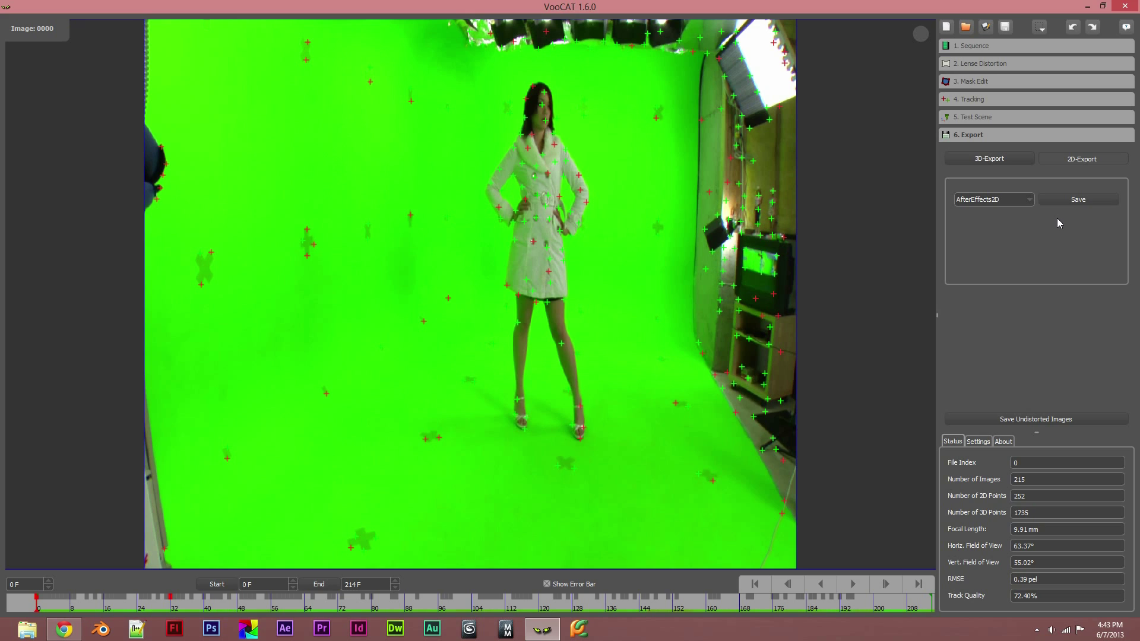
left_click(1031, 200)
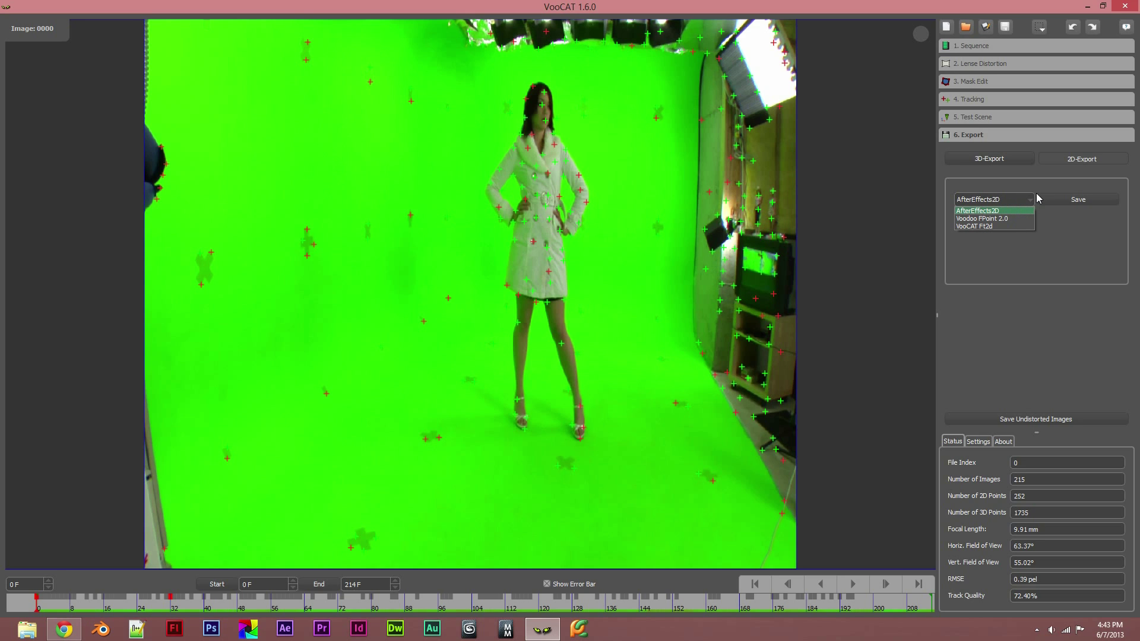
left_click(1032, 200)
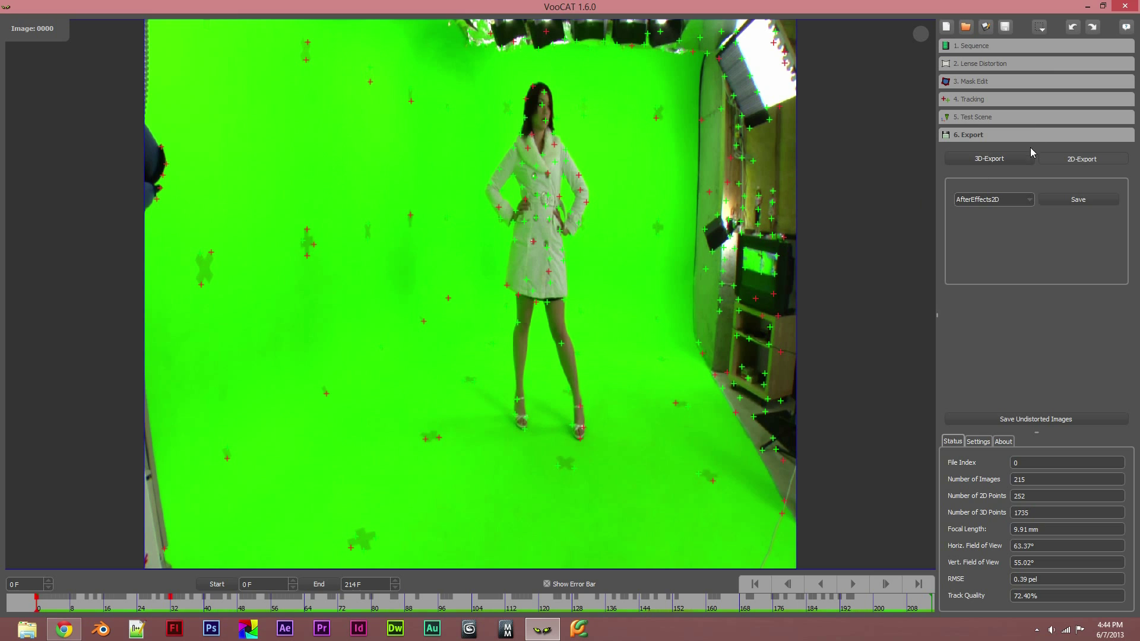
left_click_drag(608, 135, 487, 337)
left_click_drag(679, 117, 581, 172, "shift")
left_click_drag(540, 262, 617, 124, "shift")
left_click_drag(615, 76, 443, 511)
key("Delete")
Return to the 3D export options and set the export format to Blender 2.61 Python Script
left_click(1000, 160)
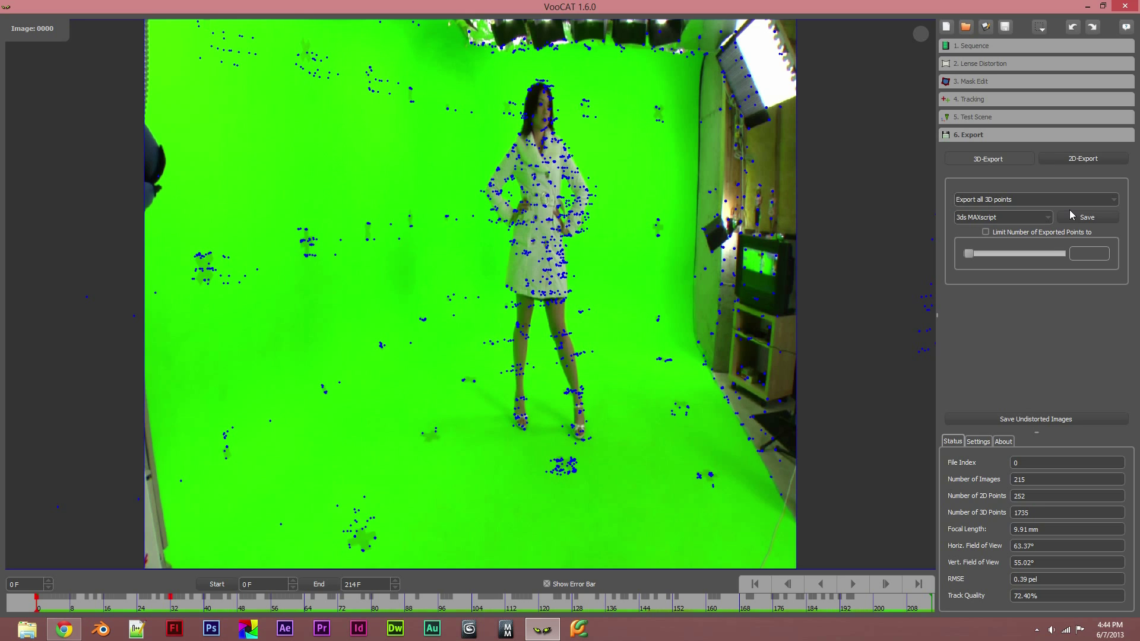
left_click(1043, 217)
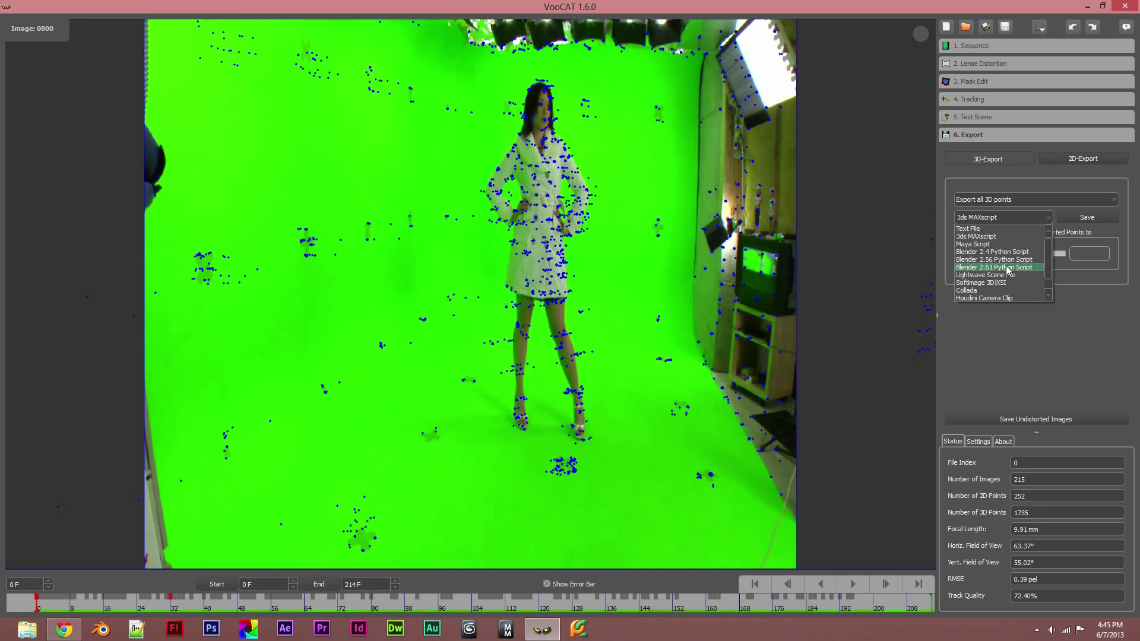
left_click(1008, 268)
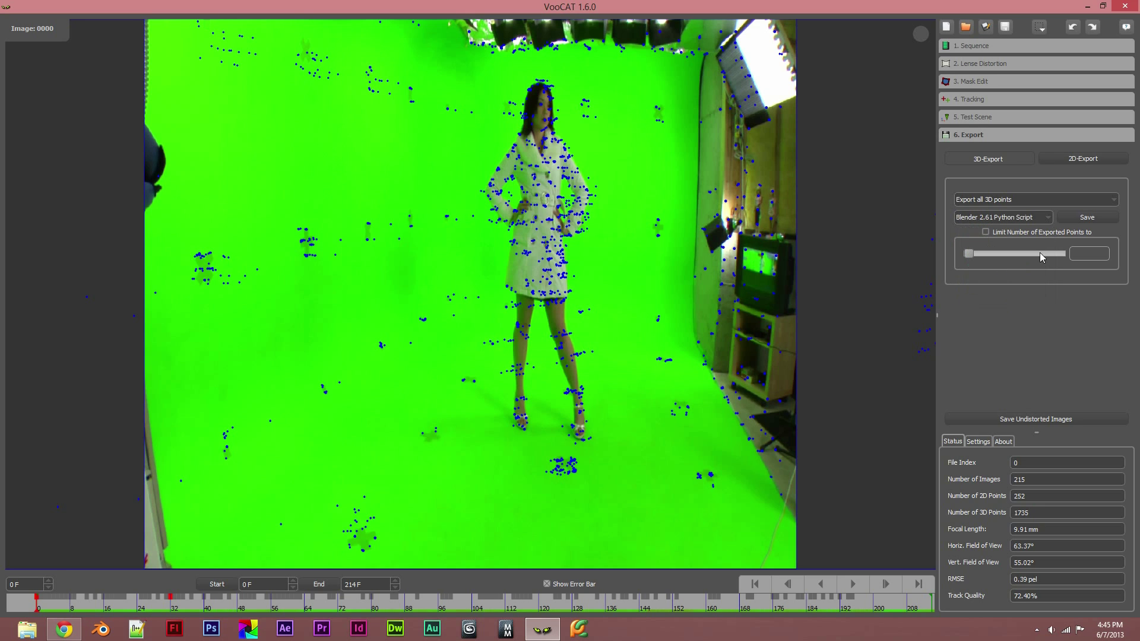
Export all 3D points as a Blender 2.61 Python script named Track Blender on the Desktop
left_click(1090, 218)
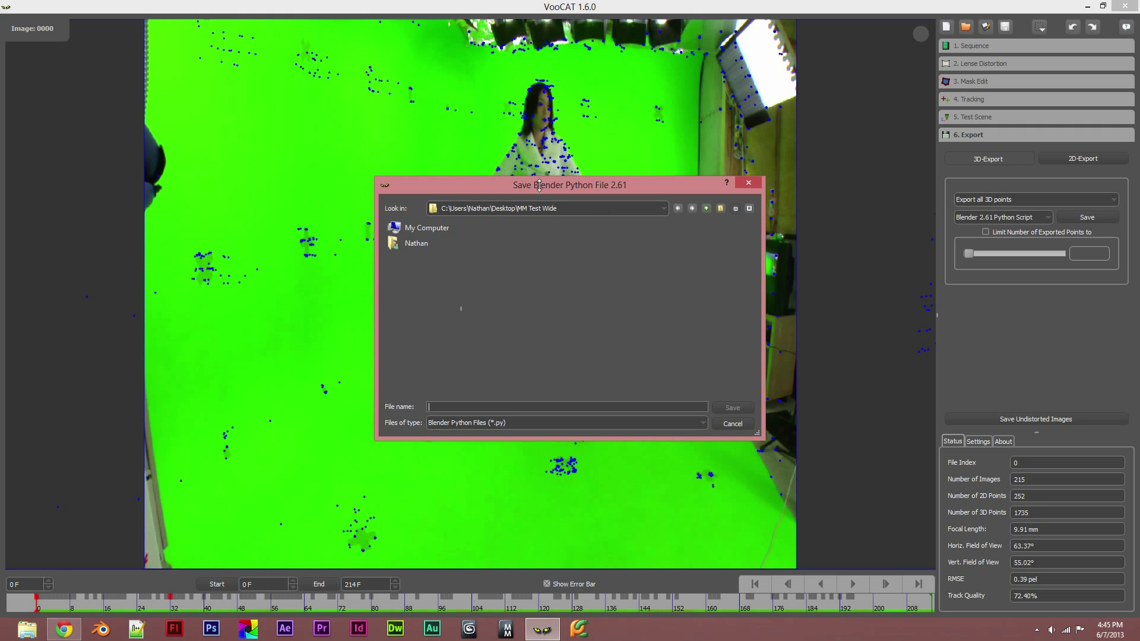
left_click_drag(534, 186, 539, 189)
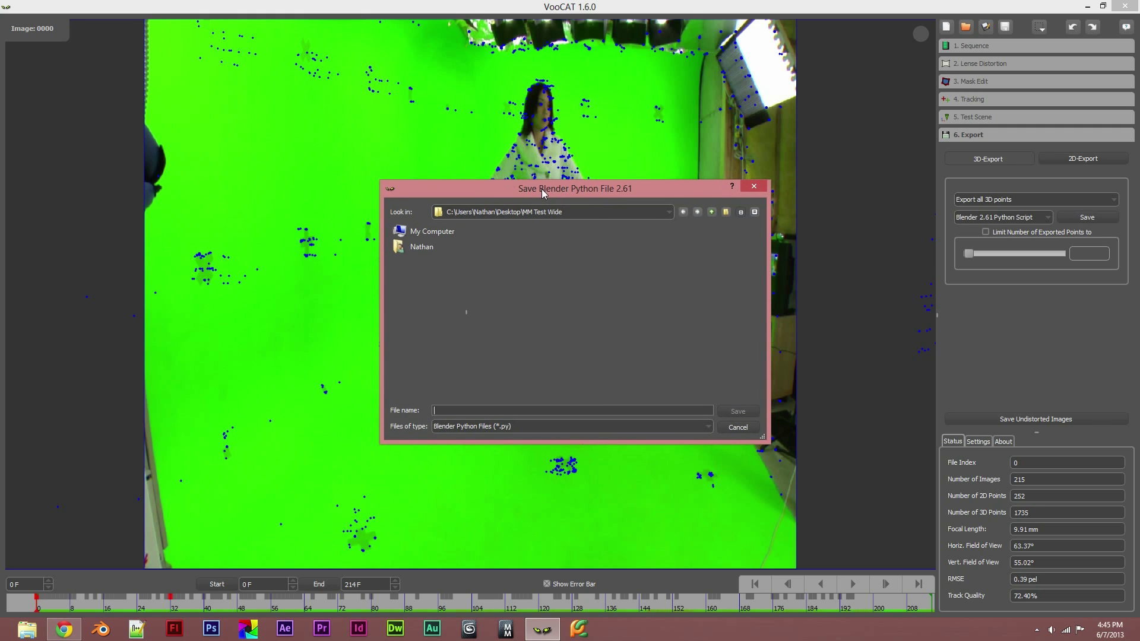
left_click(711, 211)
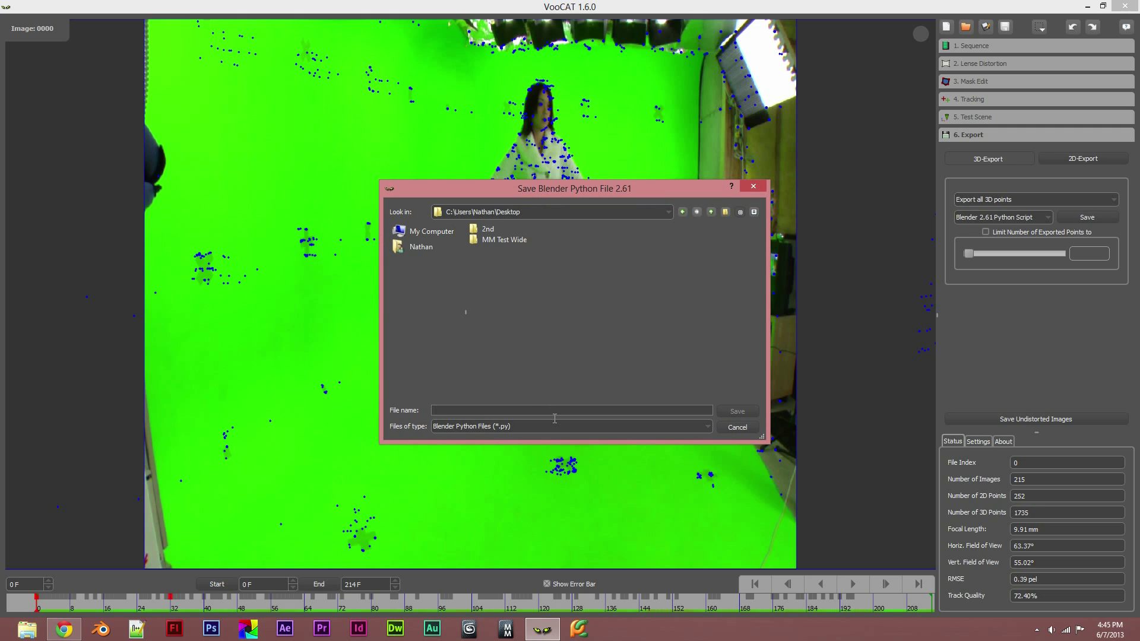
type("T")
type("rack Blender")
key("Return")
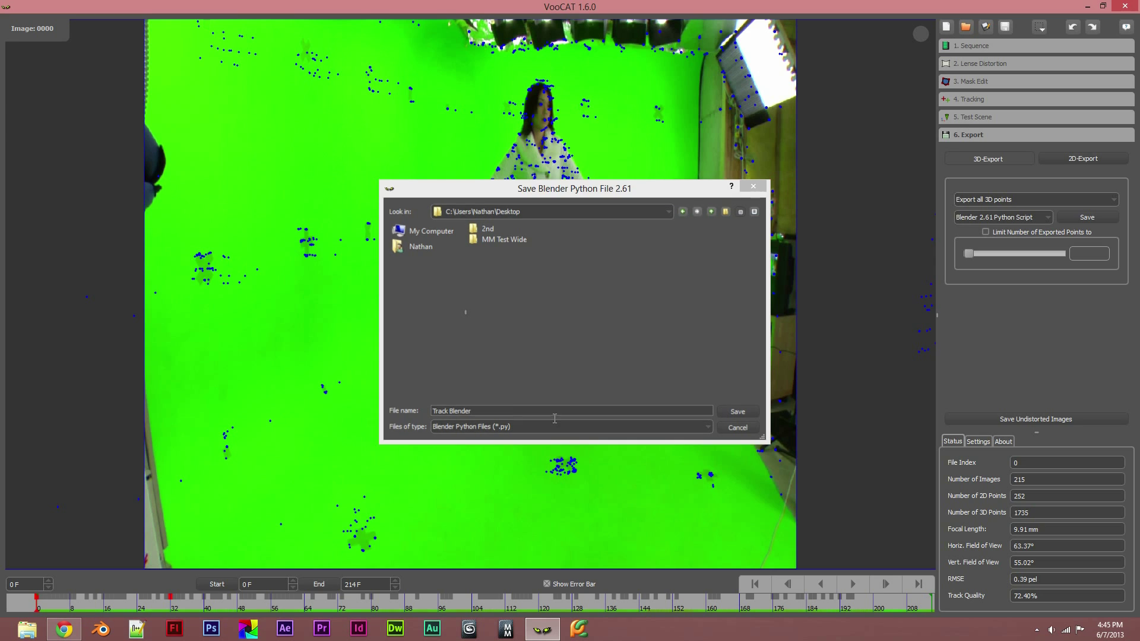
Switch the export format to 3ds MAXscript and save the track on the Desktop as Track 3ds Max
left_click(1049, 218)
left_click(1009, 236)
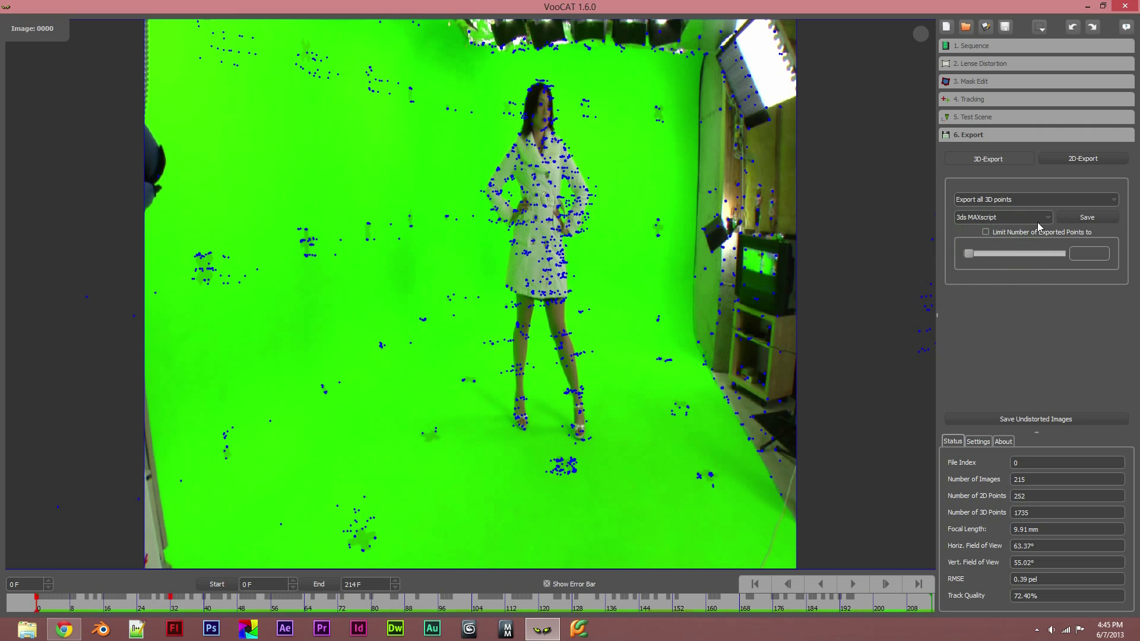
left_click(1081, 219)
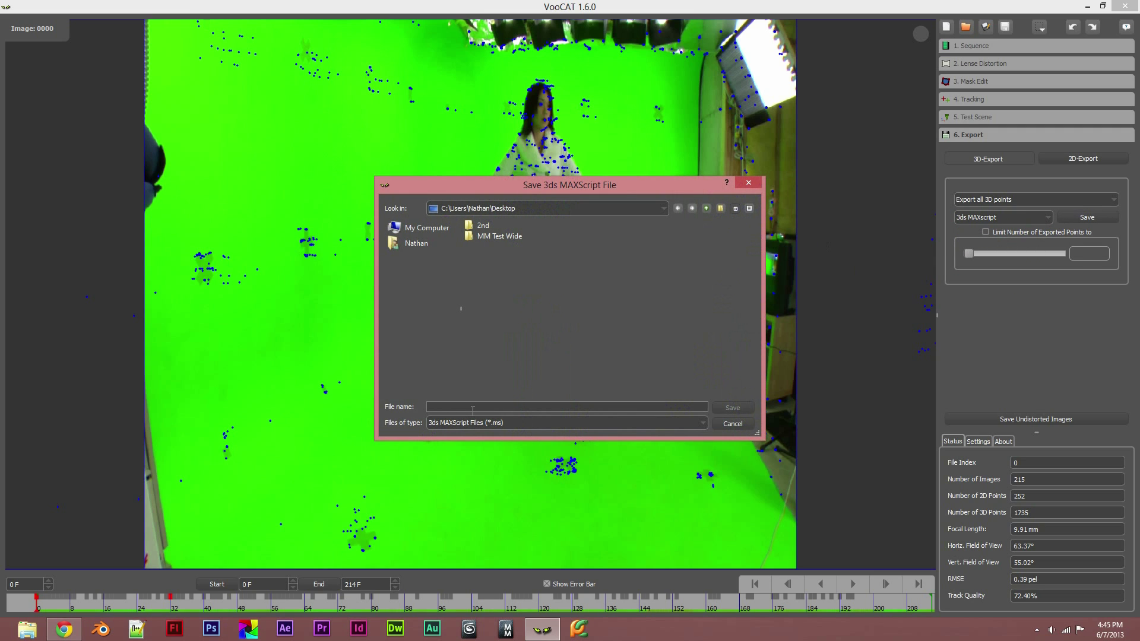
type("Track #")
type("ds Max")
left_click(728, 406)
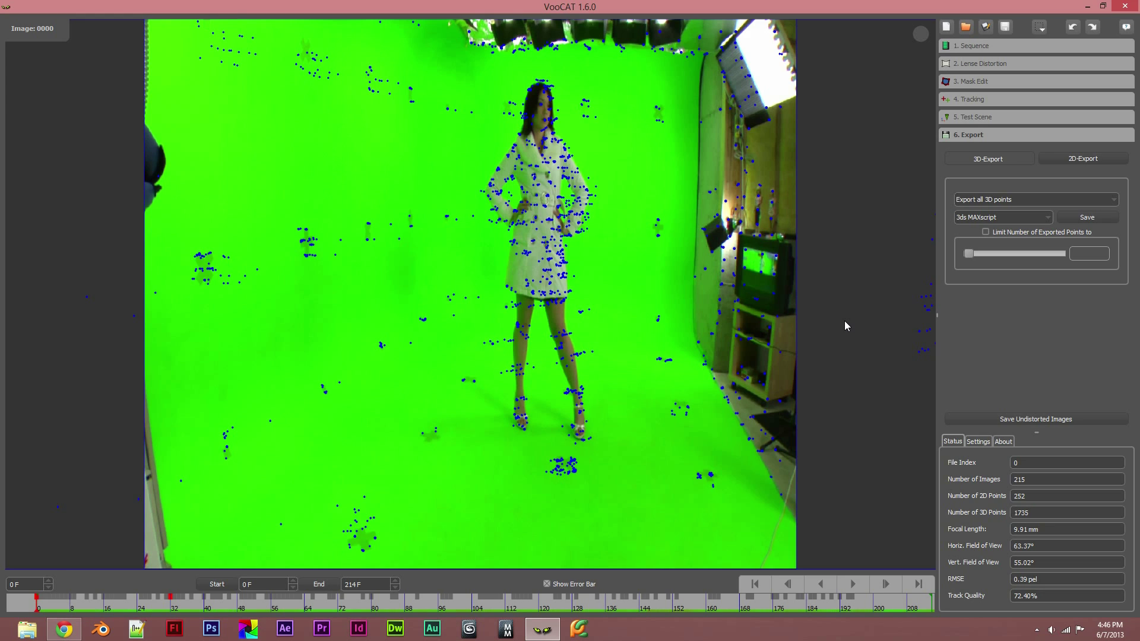
Save the tracking project on the Desktop as Track
left_click(986, 26)
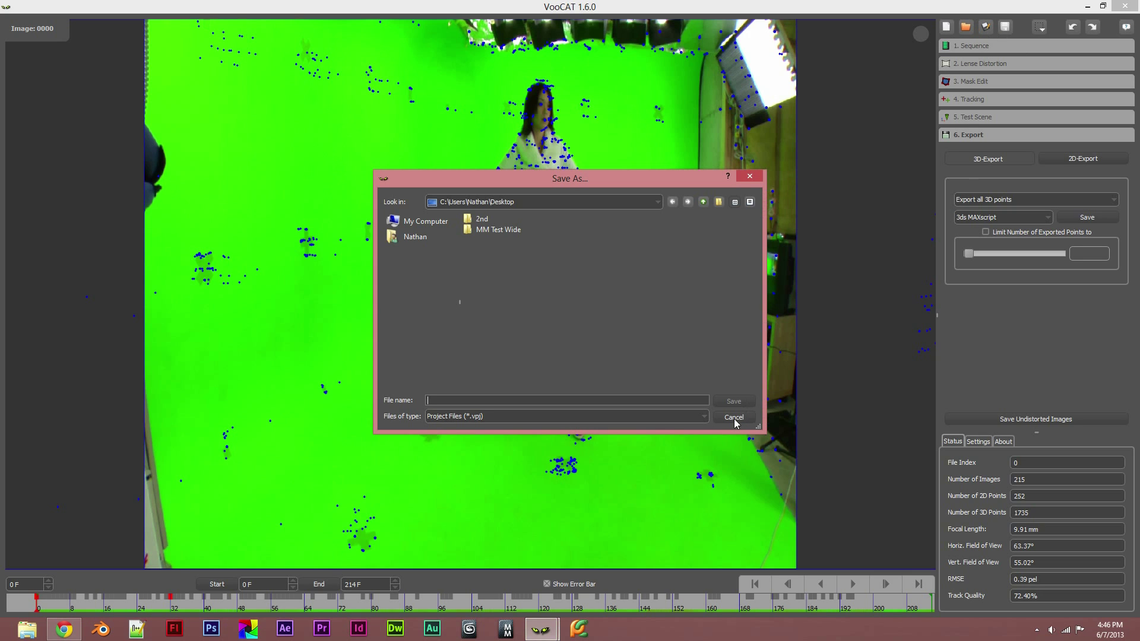
left_click(736, 419)
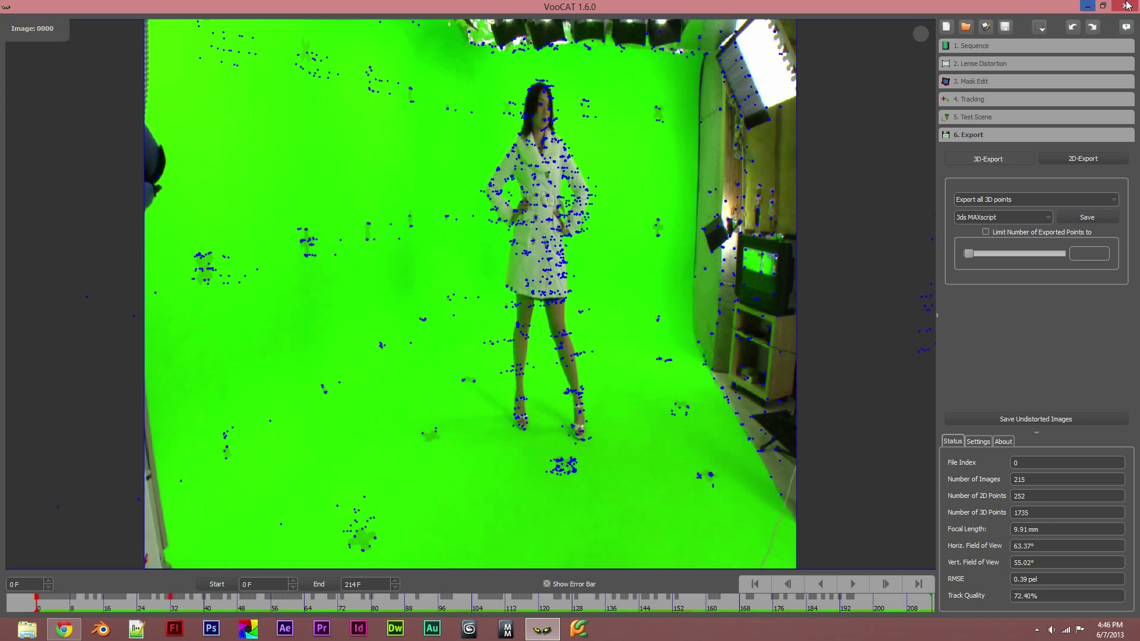
left_click(1006, 26)
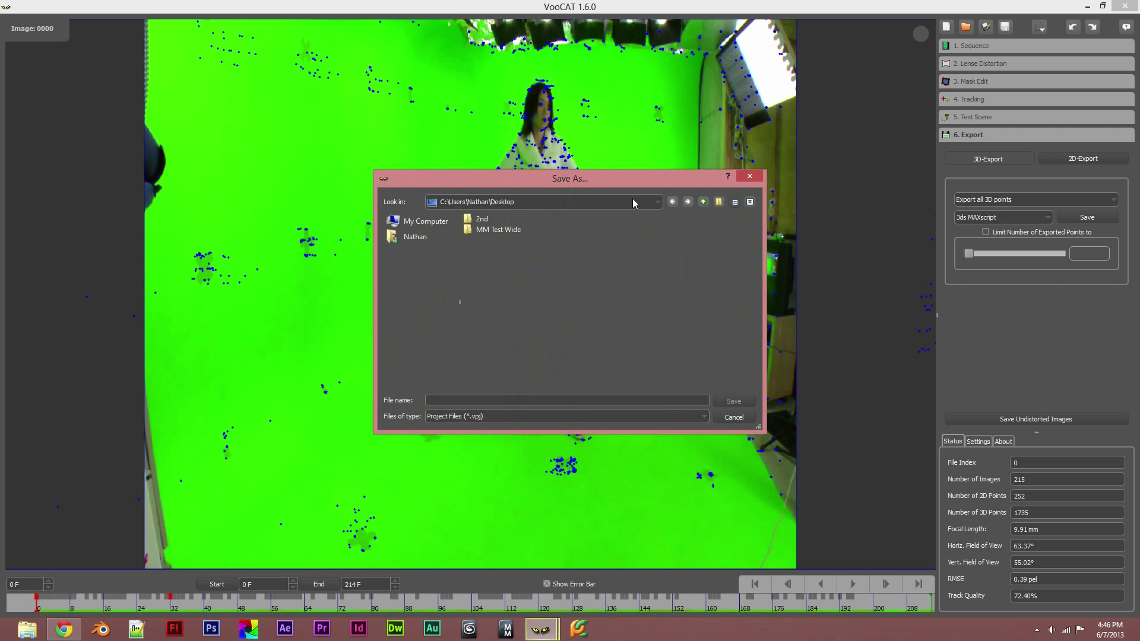
type("Test")
key("Return")
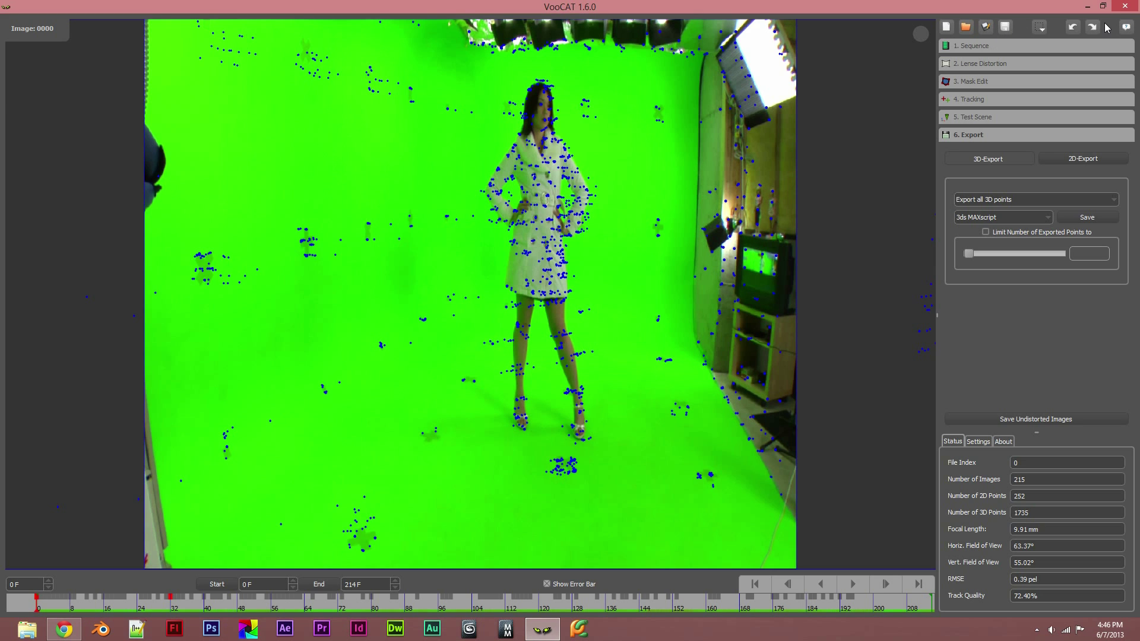
Close VooCAT and start Blender, granting it unlimited access and dismissing the splash screen
mouse_move(1131, 5)
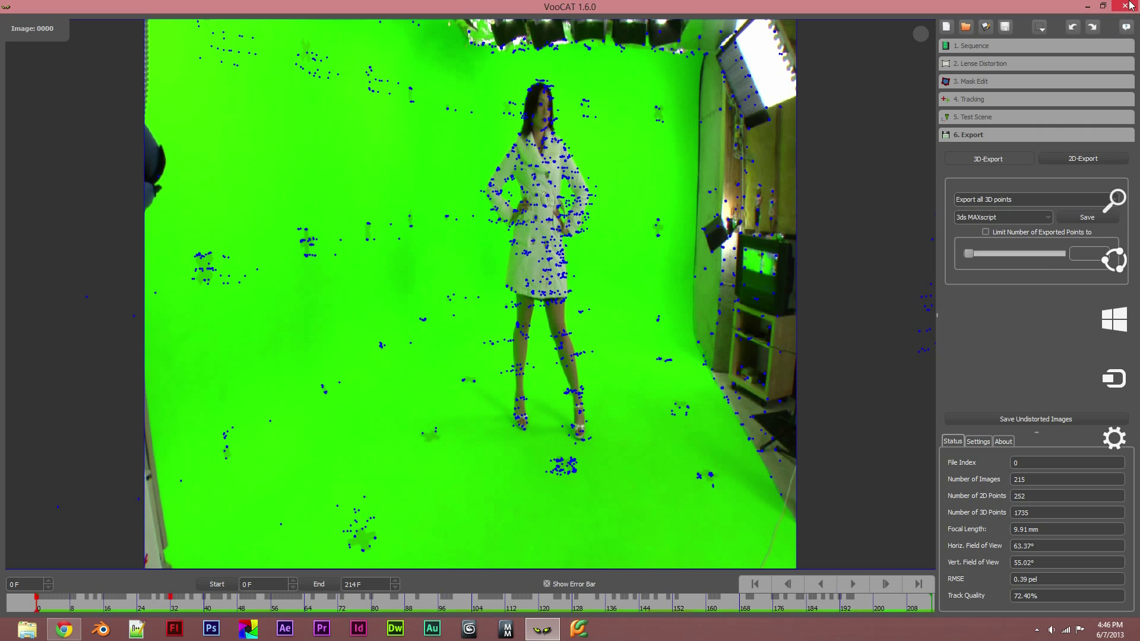
left_click(1129, 5)
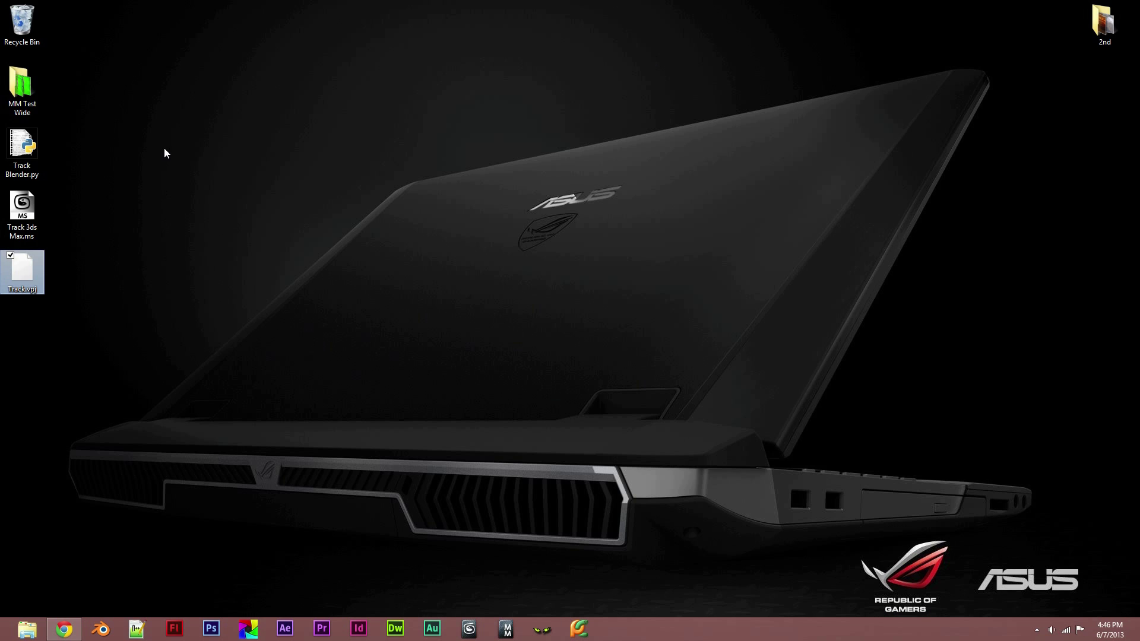
left_click(27, 223)
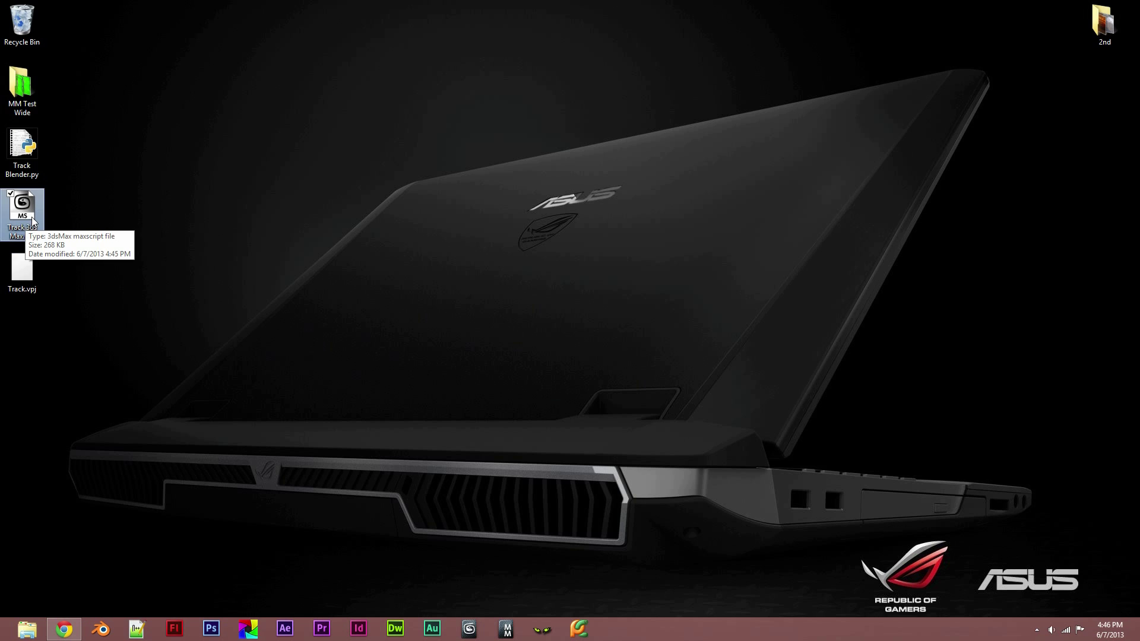
left_click(56, 205)
left_click(109, 621)
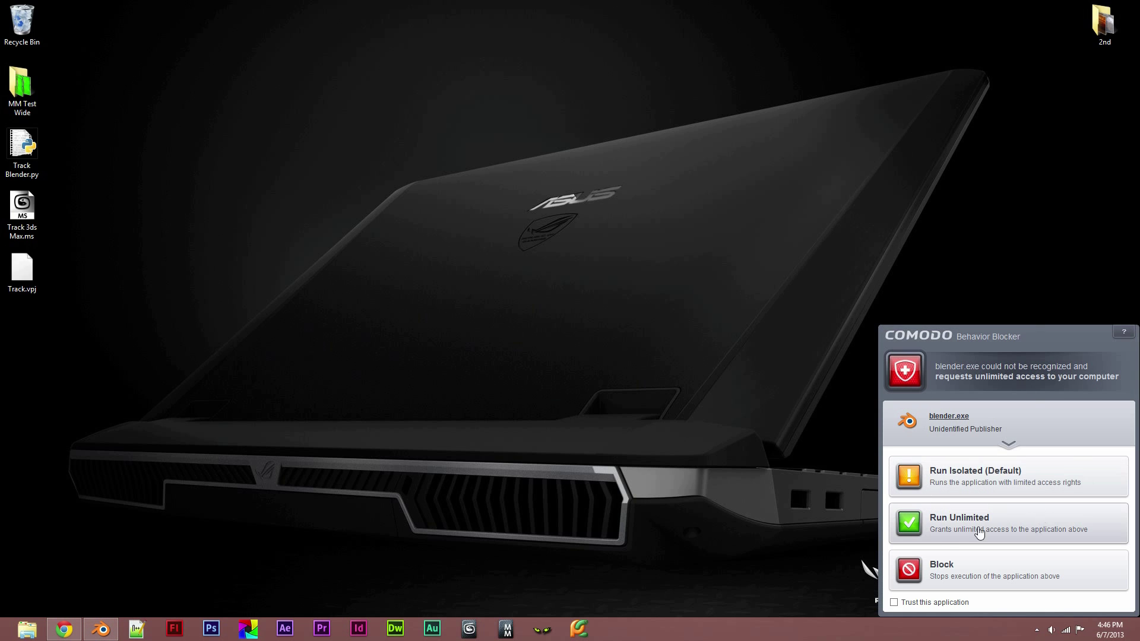
left_click(942, 533)
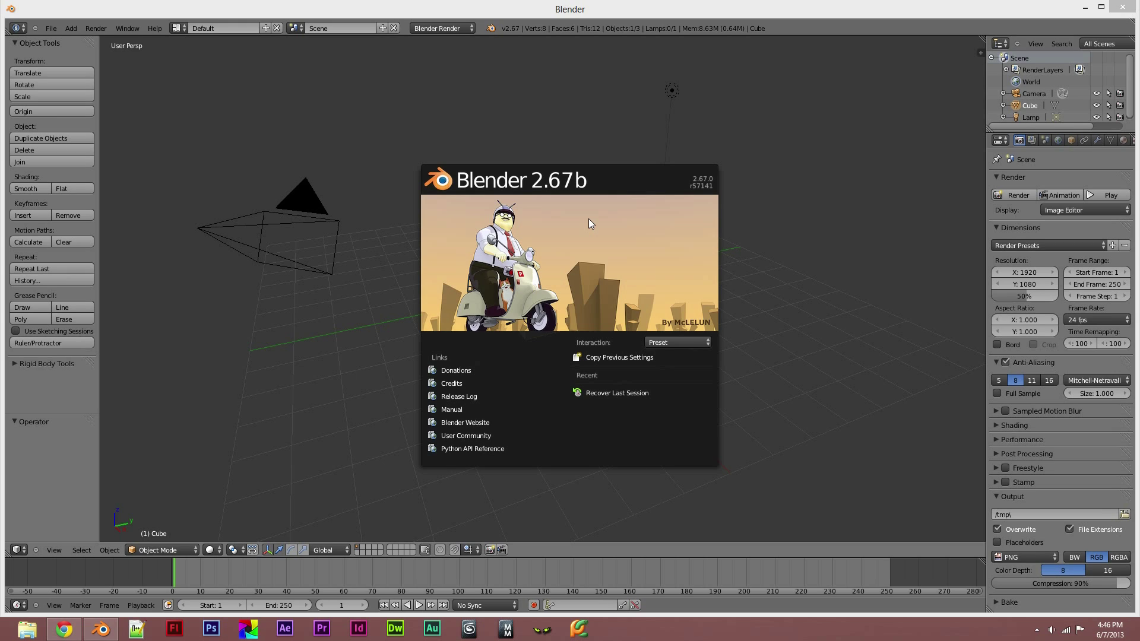
left_click(833, 130)
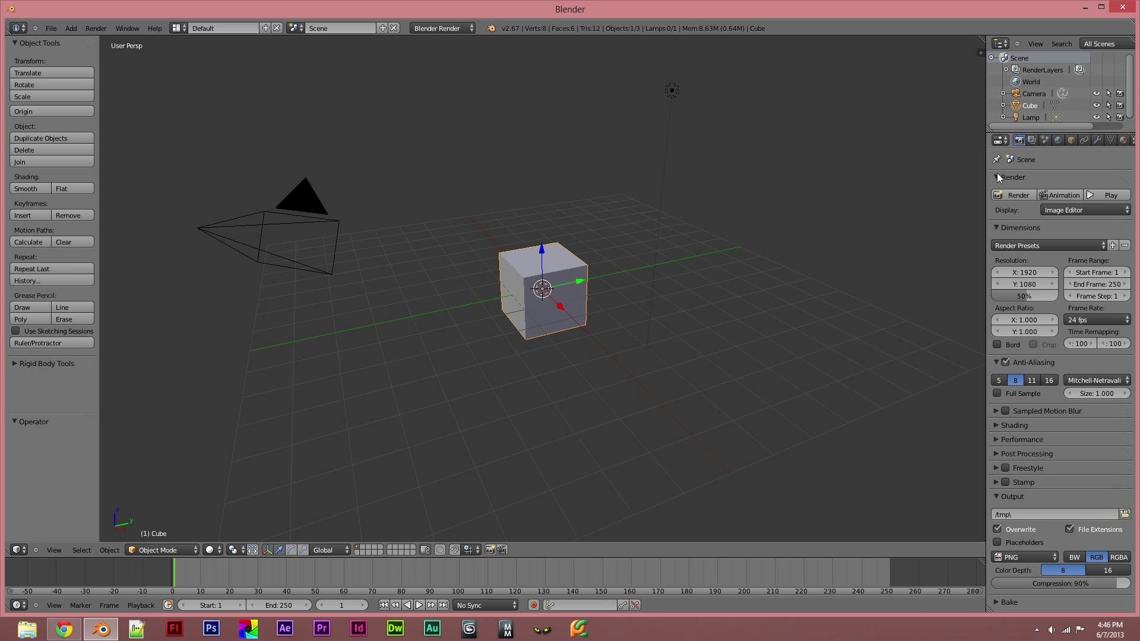
Widen the Properties area, split the 3D view vertically, and turn the new area into a Text Editor
left_click_drag(990, 191, 872, 192)
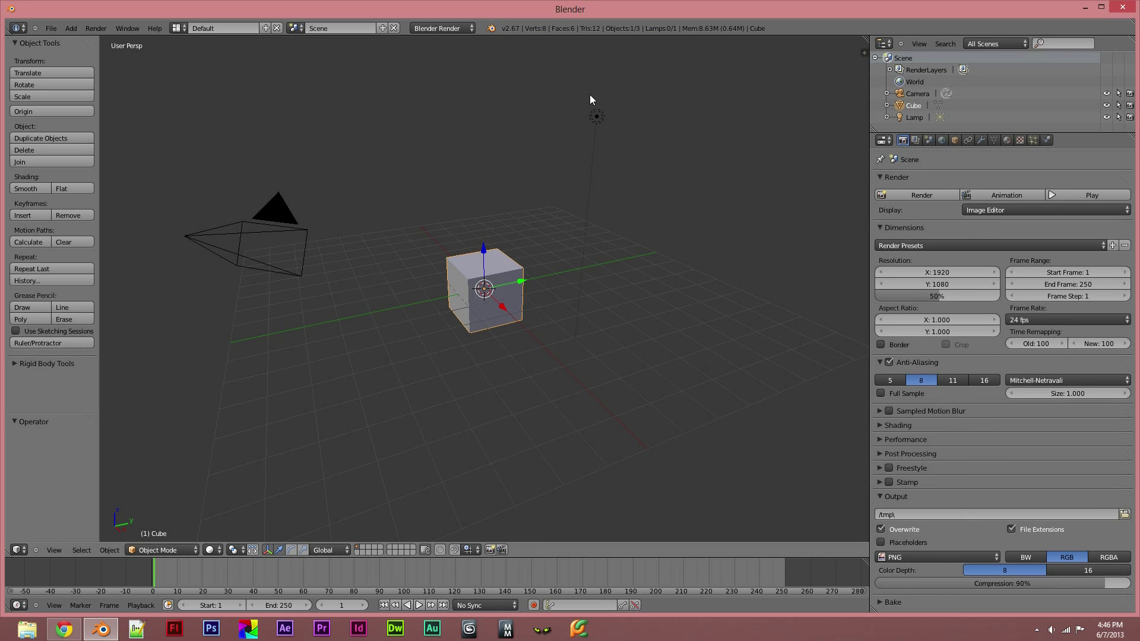
left_click_drag(866, 39, 563, 112)
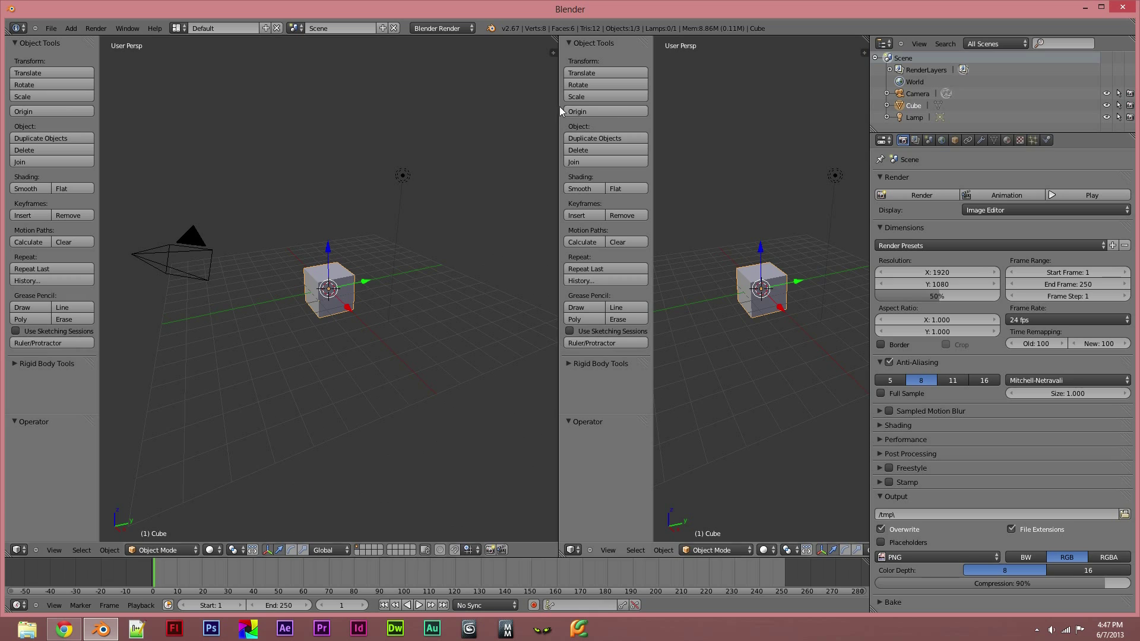
left_click(573, 550)
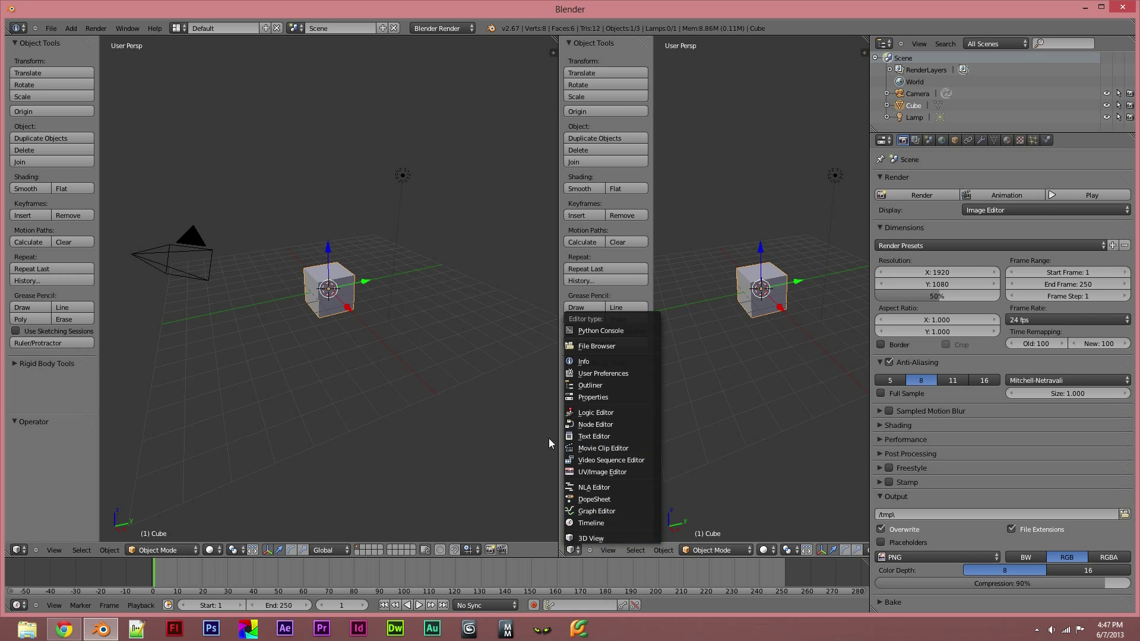
left_click(594, 436)
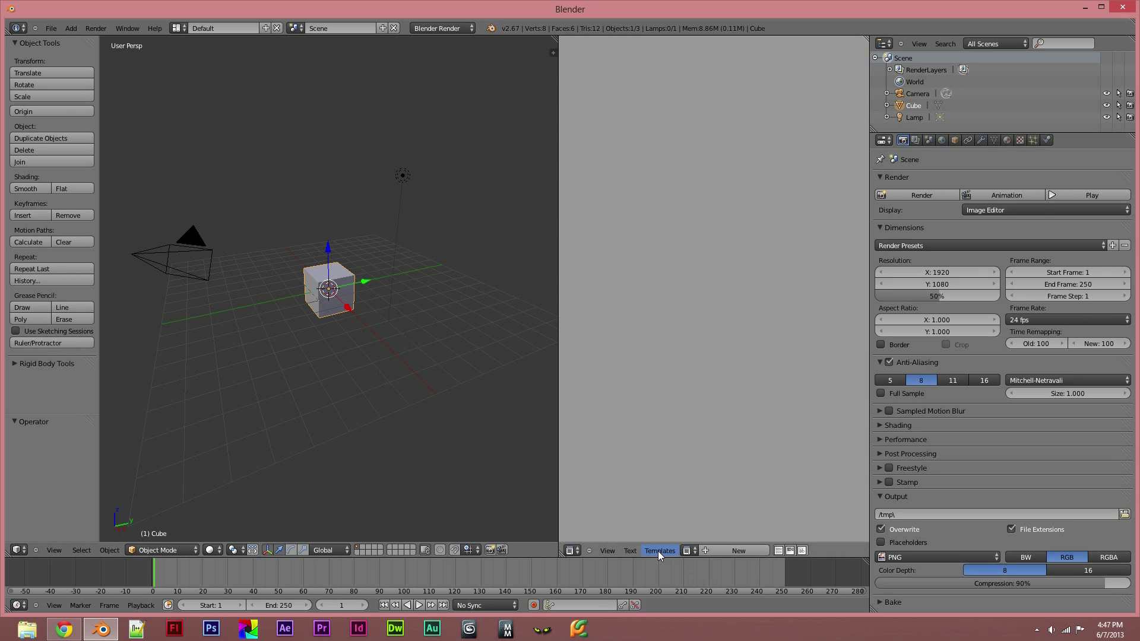
Open Track Blender.py from the Desktop as a text block
left_click(627, 553)
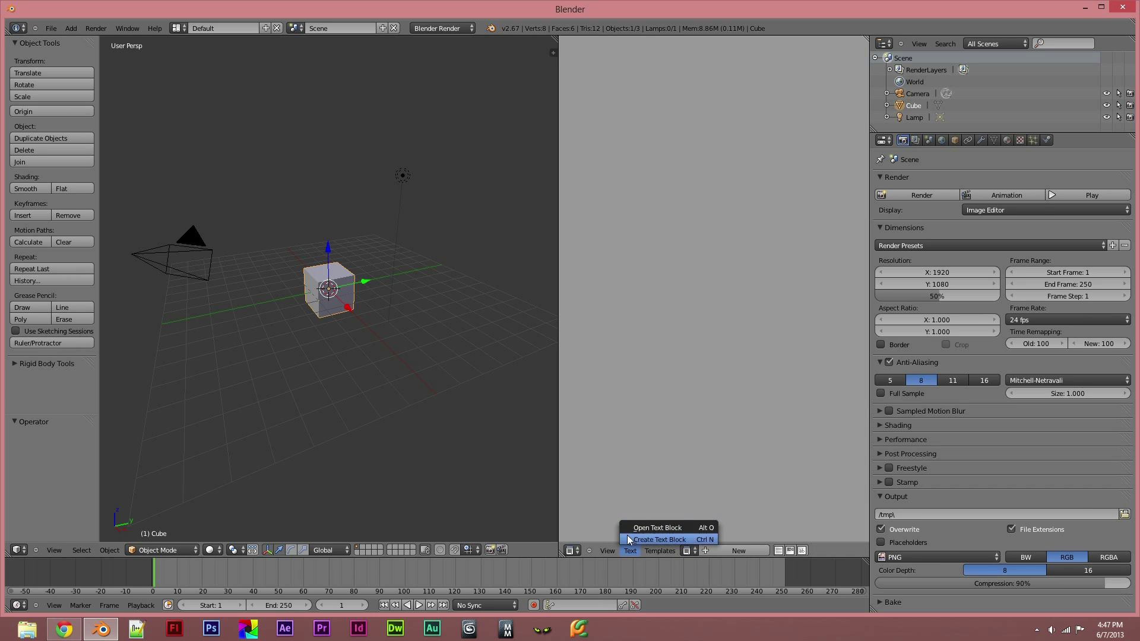
left_click(641, 528)
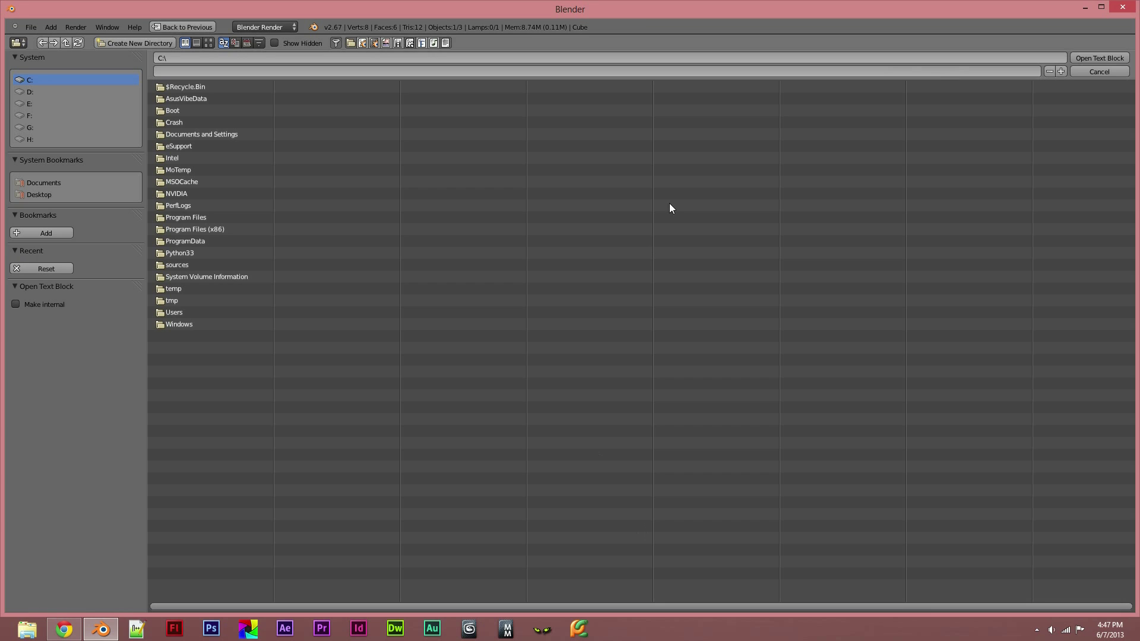
left_click(37, 194)
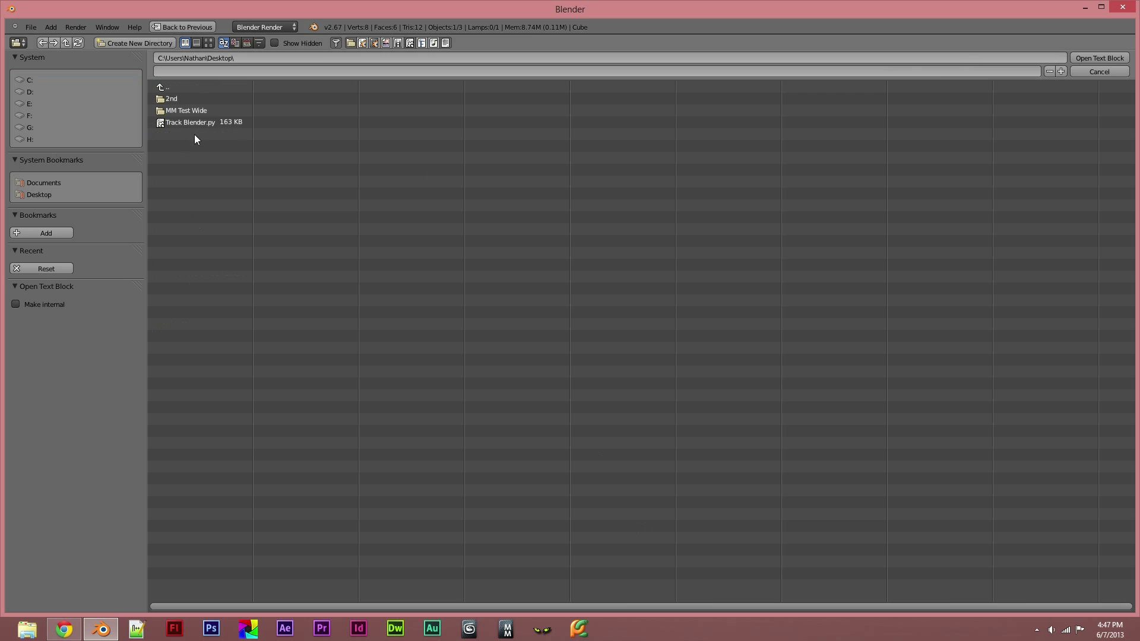
left_click(214, 123)
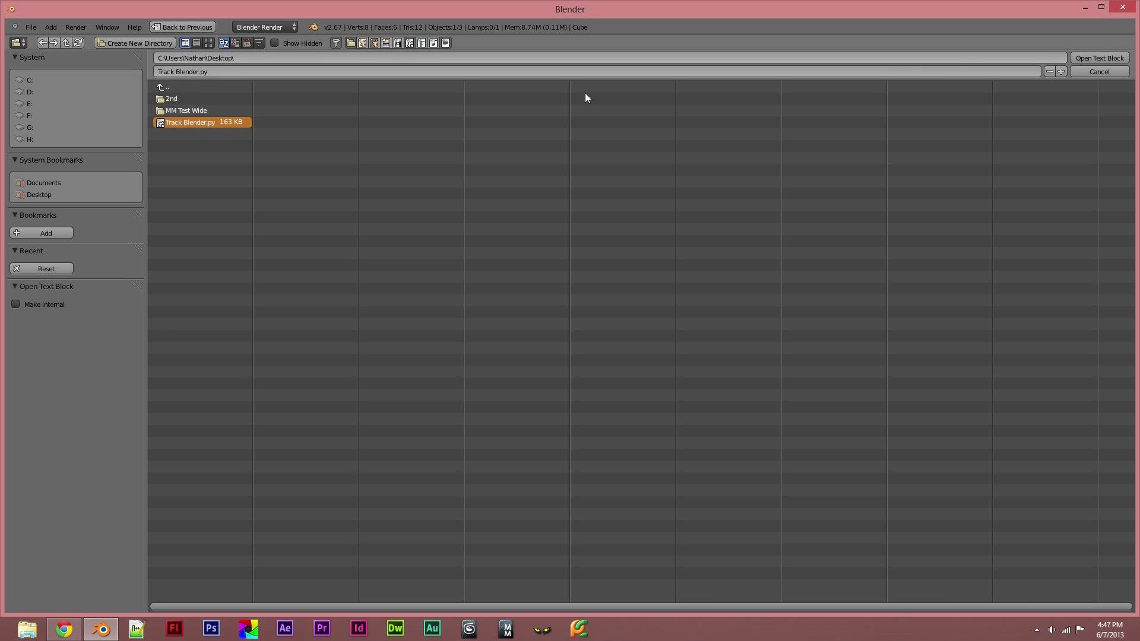
left_click(1089, 58)
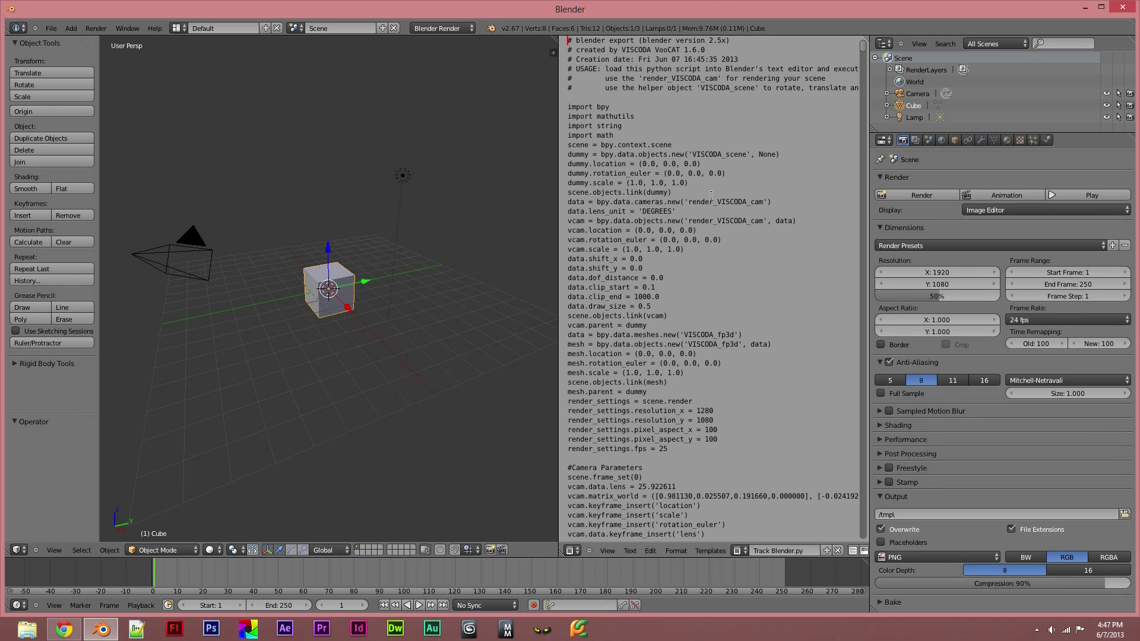
Widen the Text Editor and run the Track Blender.py script
mouse_move(869, 51)
left_mouse_down()
mouse_move(885, 212)
mouse_move(880, 43)
mouse_move(885, 105)
mouse_move(881, 464)
mouse_move(877, 46)
left_mouse_up()
left_click_drag(563, 325, 462, 335)
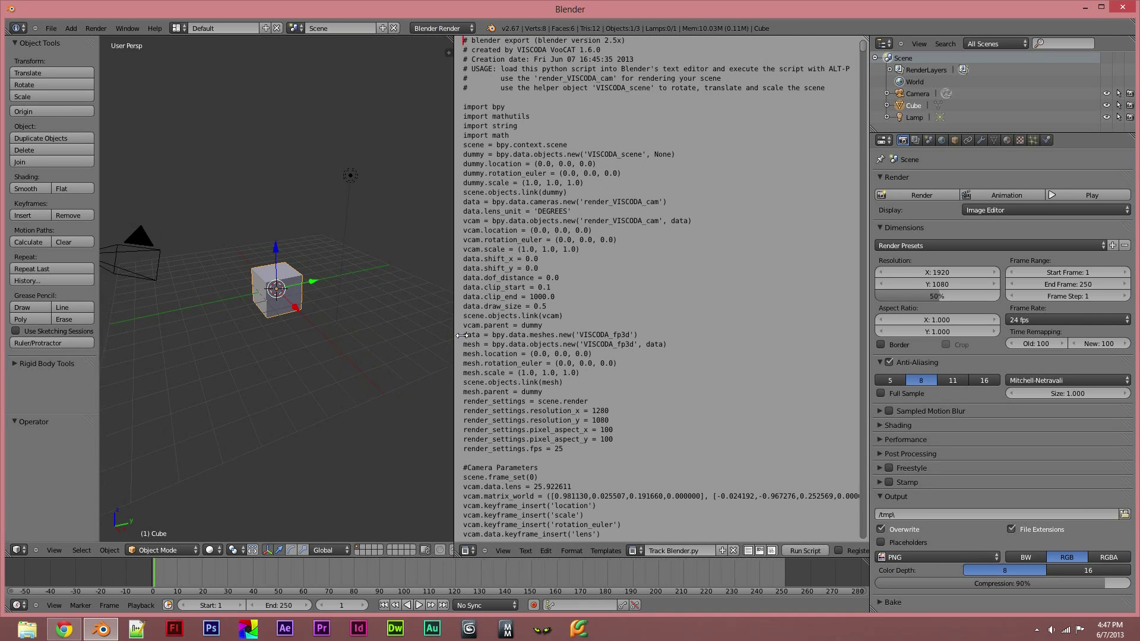
left_click(805, 551)
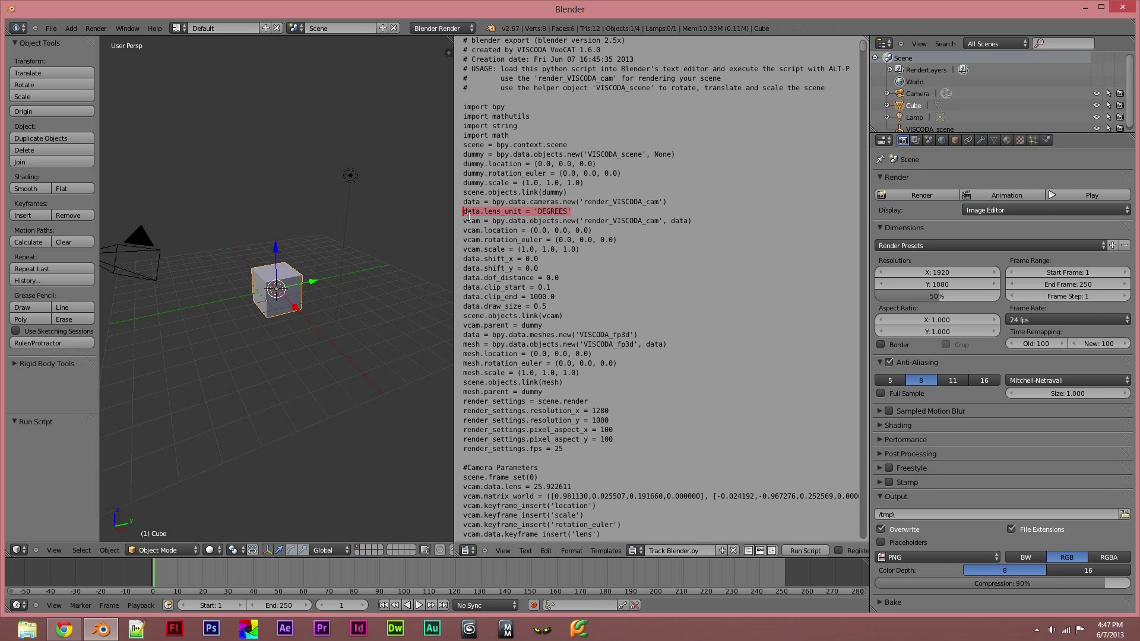
Rerun the script without its data.lens_unit = 'DEGREES' line and expand the 3D view over the Text Editor
key("BackSpace")
key("BackSpace")
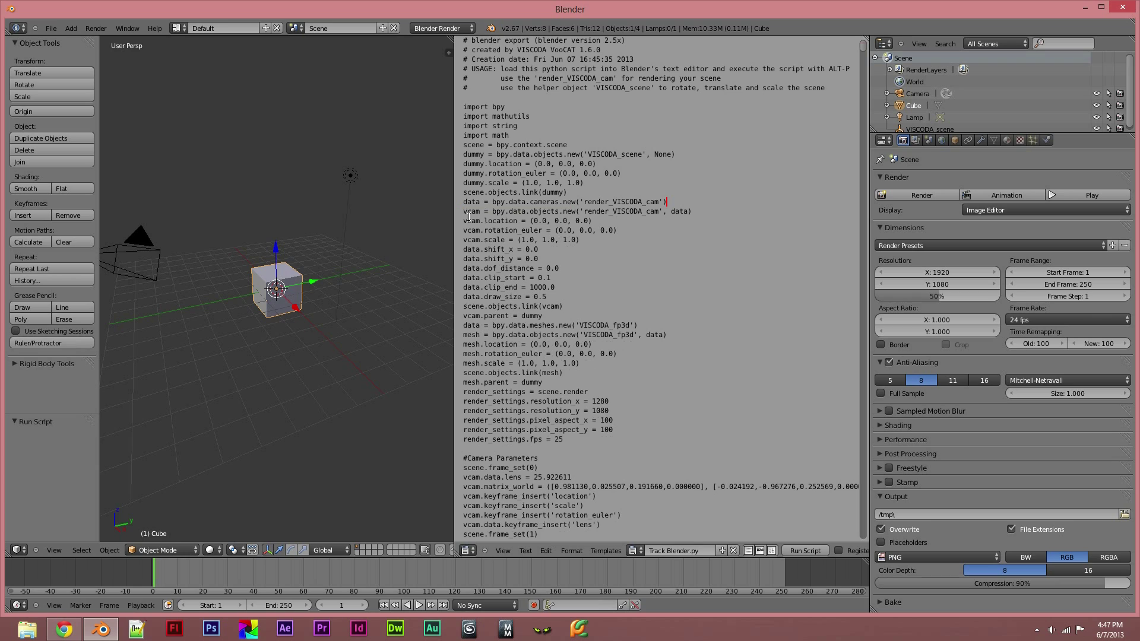
left_click(812, 554)
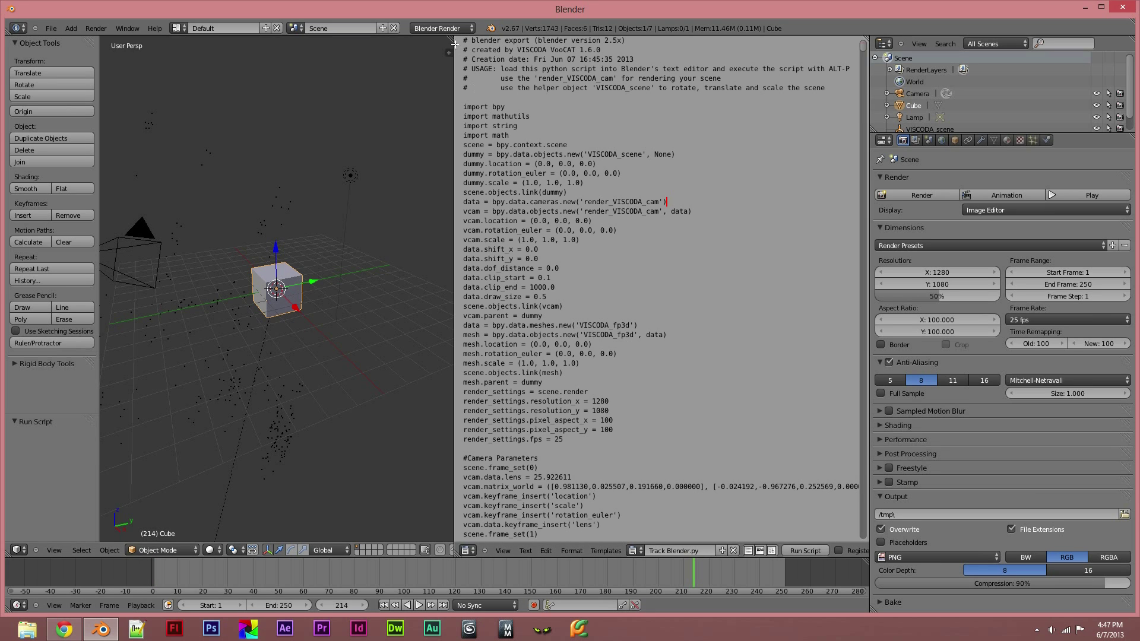
left_click_drag(455, 44, 561, 62)
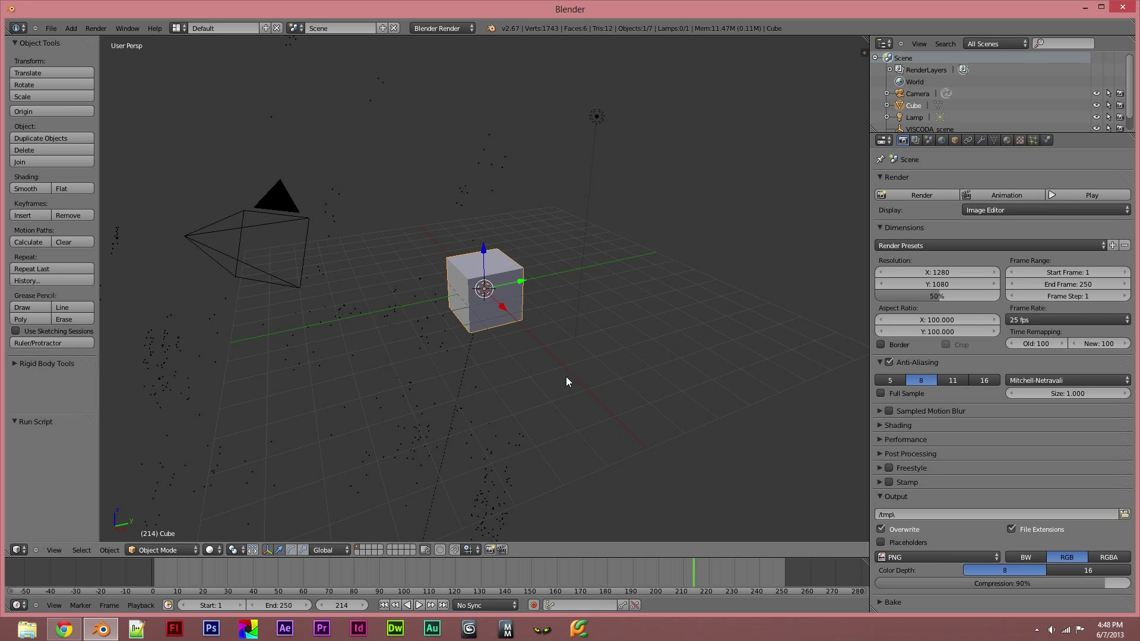
Enable Emulate 3 Button Mouse in the Input section of the User Preferences
left_click(51, 28)
left_click(48, 27)
left_click(51, 28)
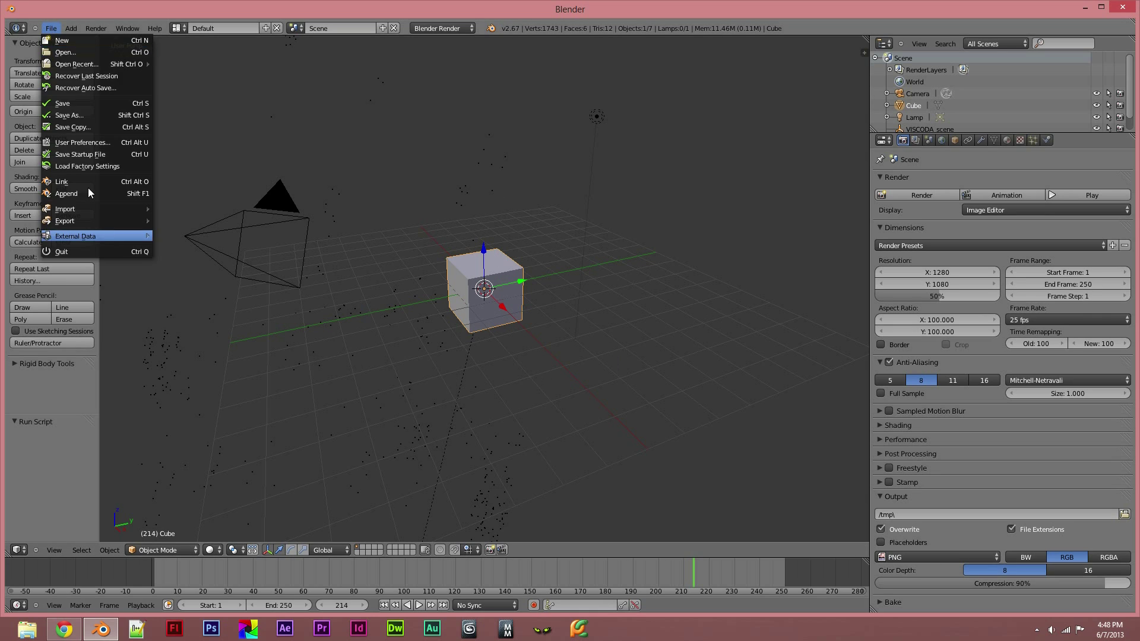
left_click(94, 143)
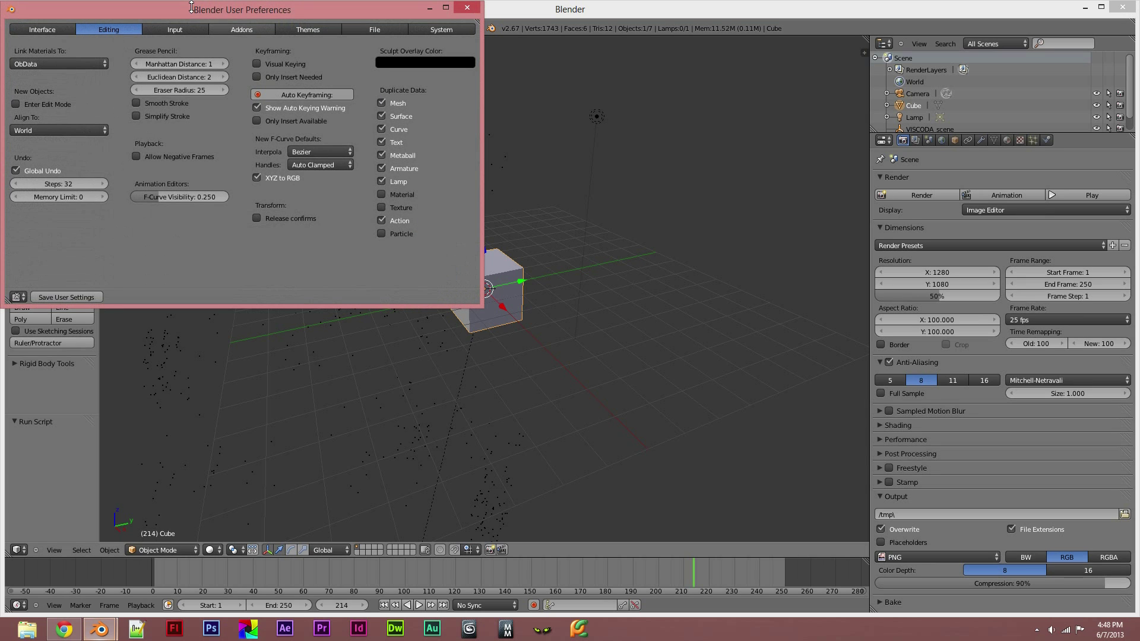
left_click(180, 29)
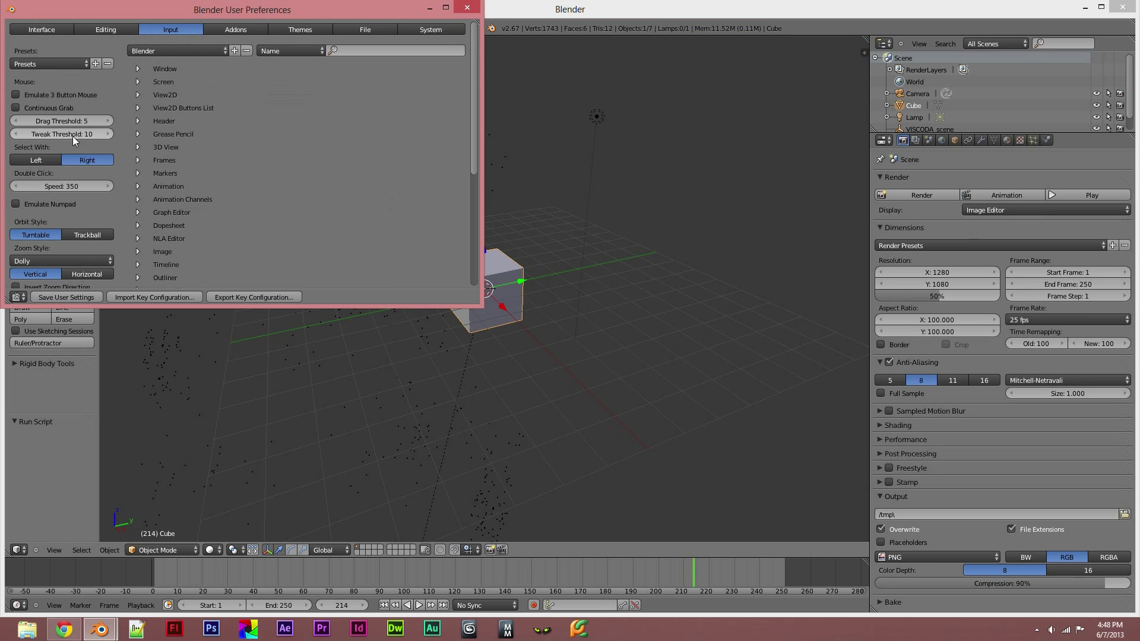
left_click(22, 96)
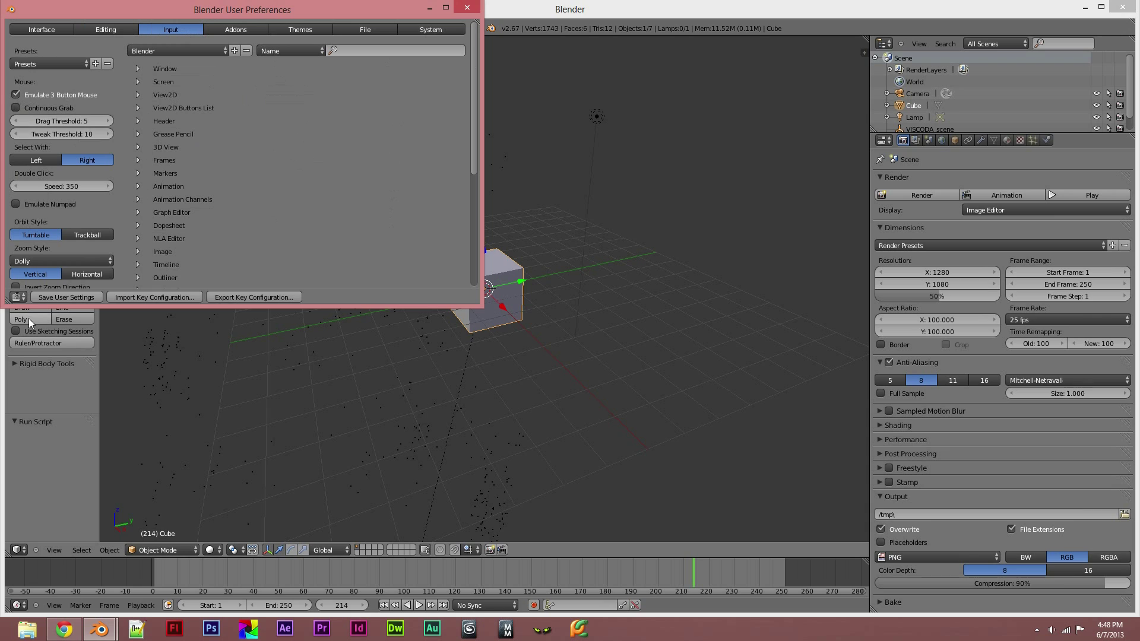
Save the user settings and close the User Preferences
left_click(59, 298)
left_click(467, 7)
Delete the default Camera object from the scene
left_click_drag(585, 314, 466, 349, "alt")
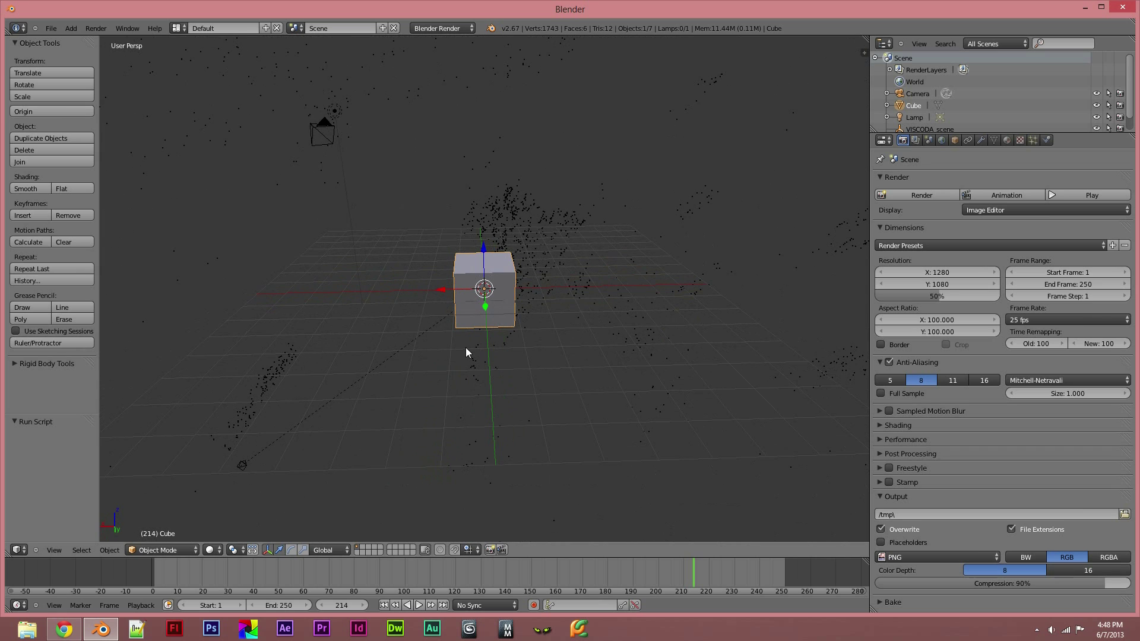
left_click(319, 127)
right_click(319, 130)
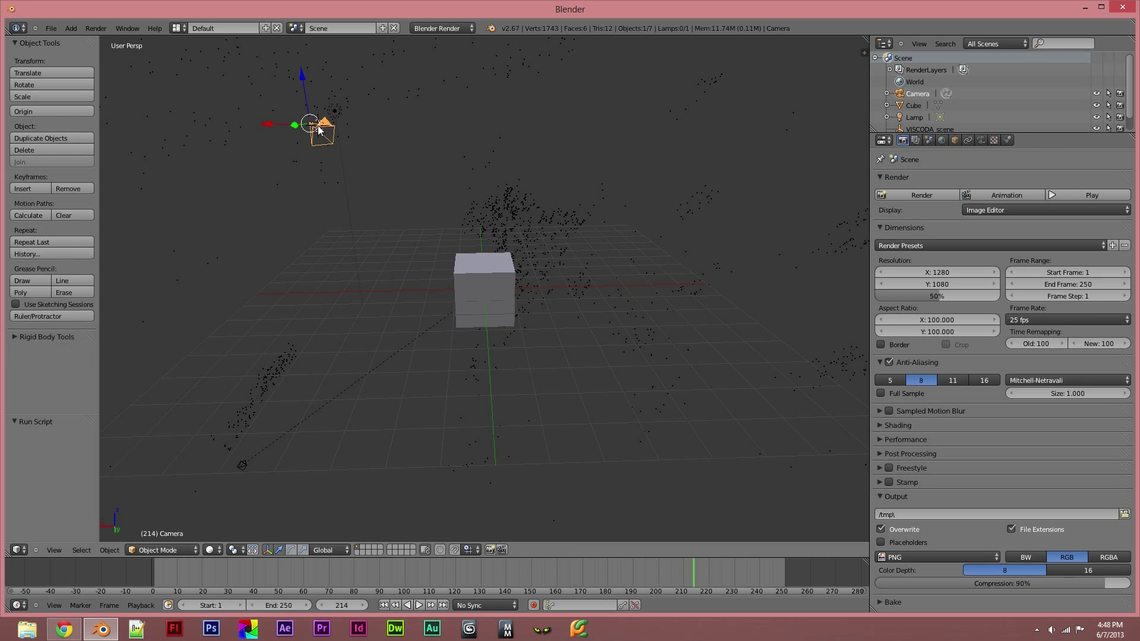
key("x")
left_click(319, 123)
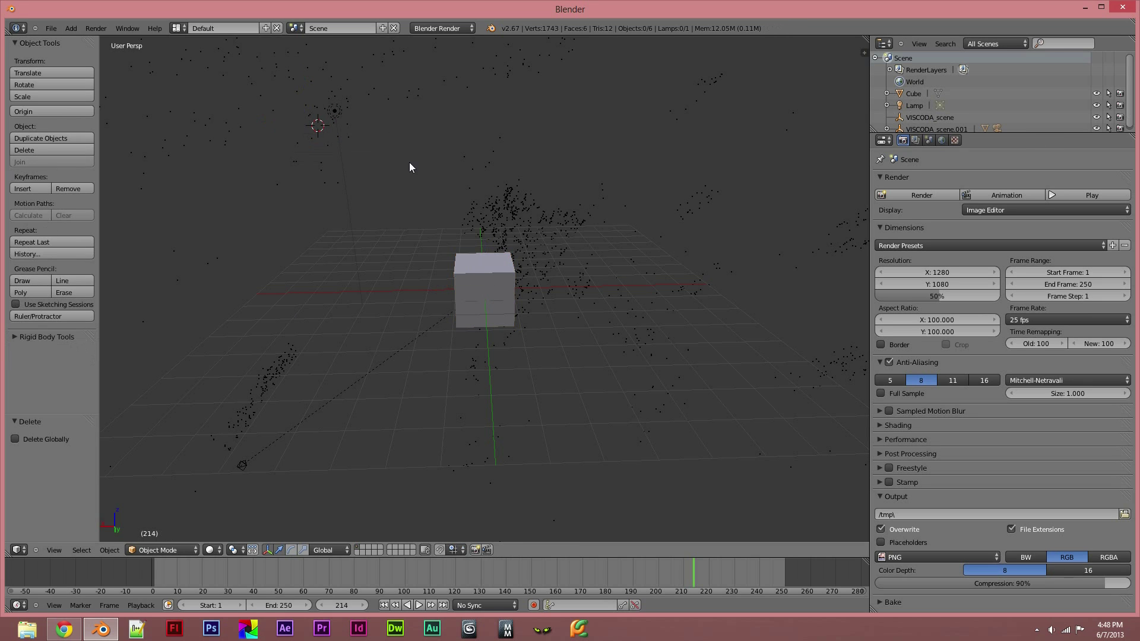
Look through the tracked camera in the 3D view and set the render resolution scale to 100%
left_click_drag(408, 162, 431, 189, "alt")
mouse_move(431, 189)
middle_mouse_down()
mouse_move(412, 208)
mouse_move(381, 193)
mouse_move(374, 255)
mouse_move(444, 194)
mouse_move(389, 136)
mouse_move(287, 199)
mouse_move(366, 248)
mouse_move(433, 222)
mouse_move(513, 27)
mouse_move(523, 475)
mouse_move(542, 269)
mouse_move(390, 234)
mouse_move(424, 164)
mouse_move(438, 164)
mouse_move(442, 182)
mouse_move(554, 112)
mouse_move(509, 193)
mouse_move(395, 240)
mouse_move(418, 188)
middle_mouse_up()
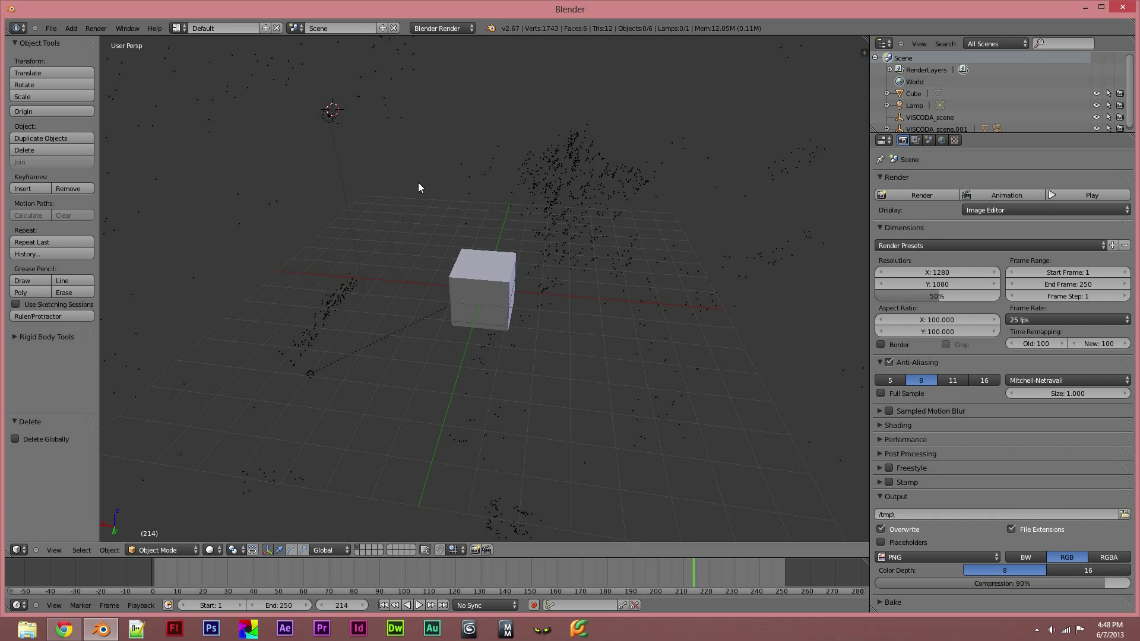
left_click(54, 550)
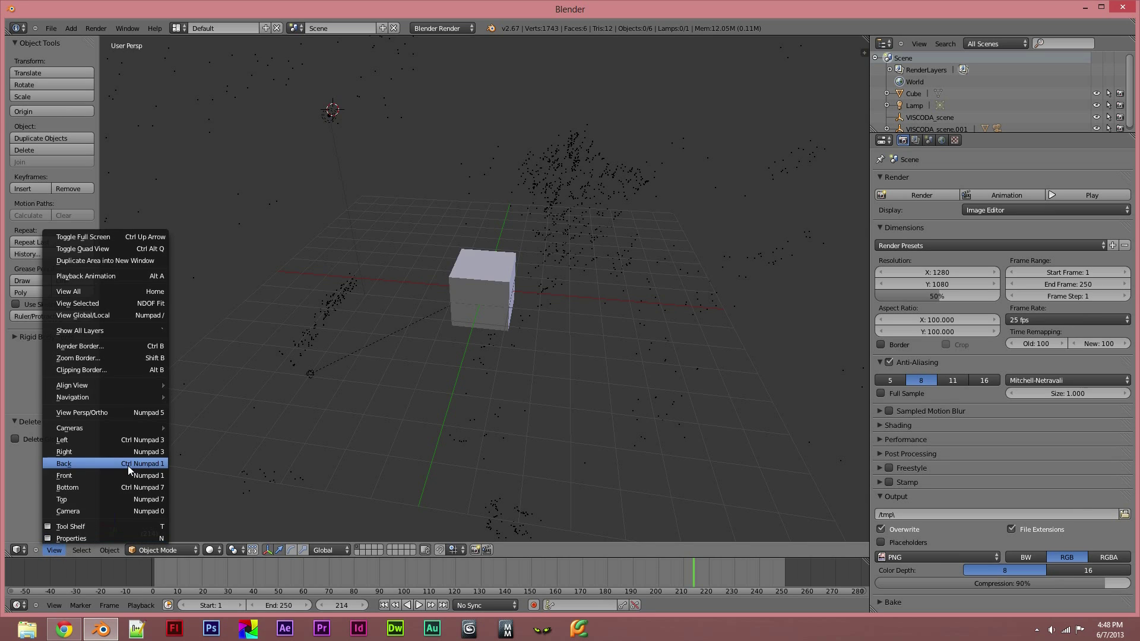
left_click(76, 511)
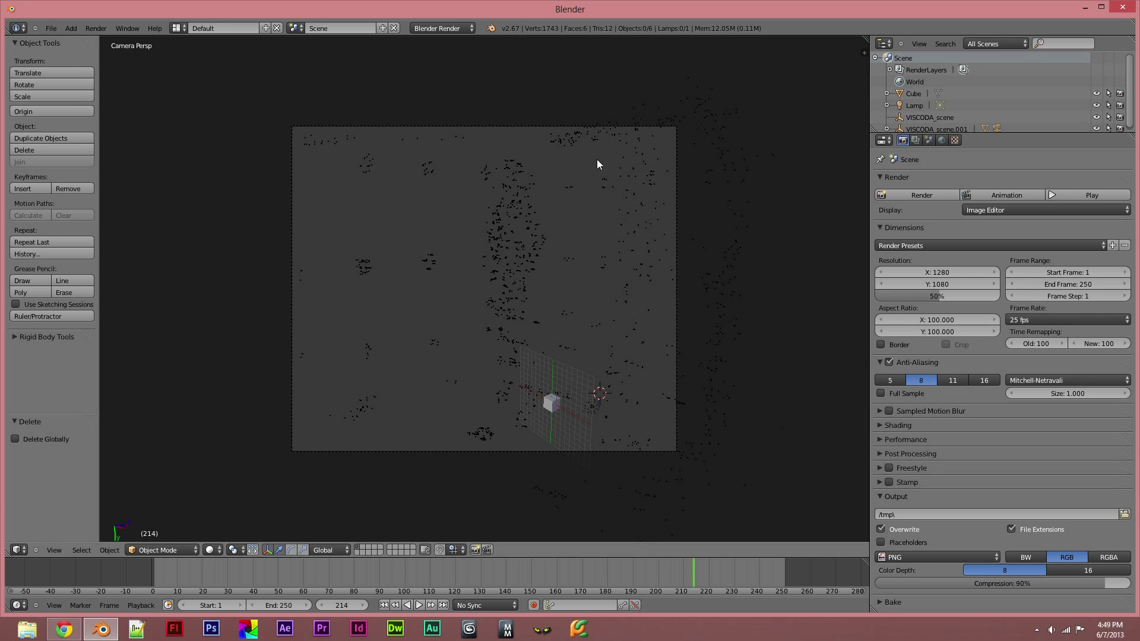
left_click_drag(929, 296, 997, 296)
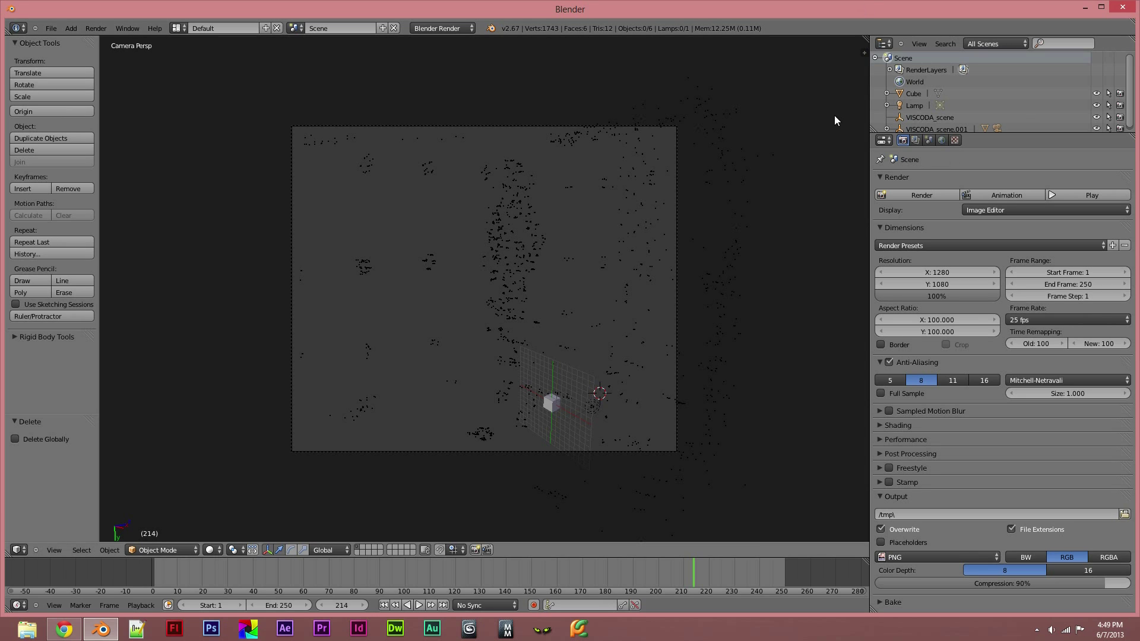
Enable Background Images in the 3D view's properties and add a new background image entry
key("n")
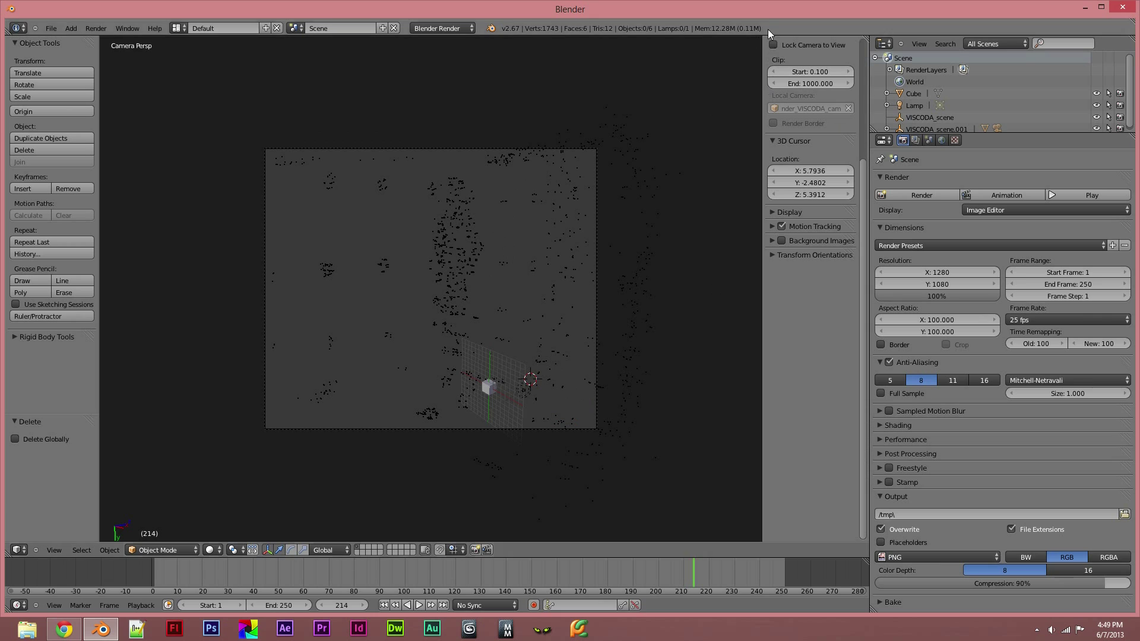
left_click(775, 242)
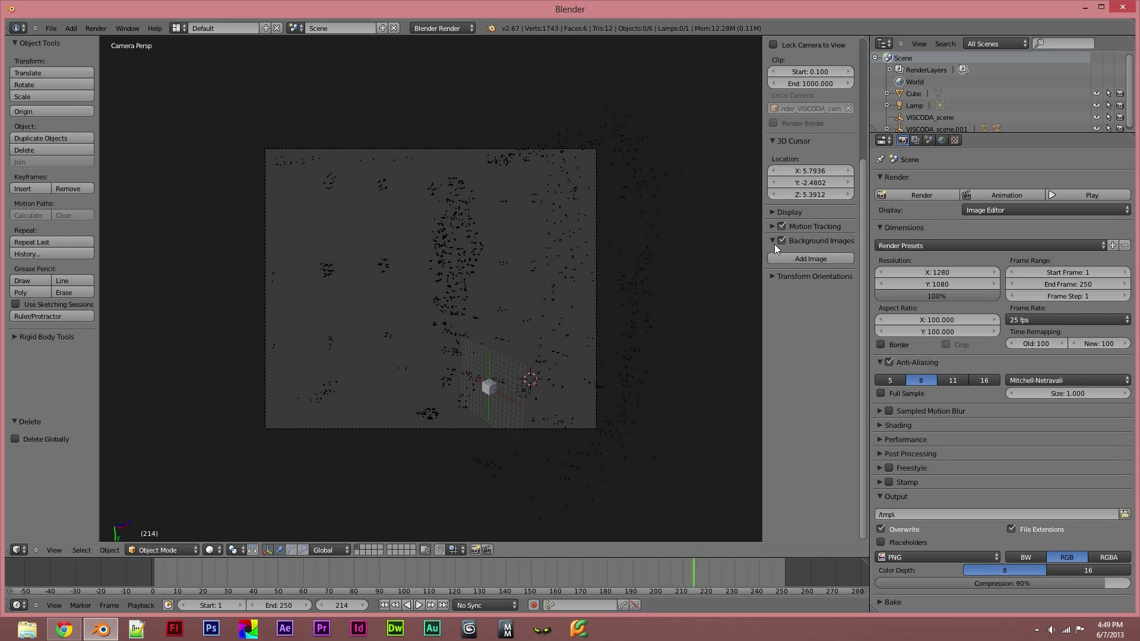
left_click(817, 258)
Load hcw_mmtest_wide.0000.png from the Desktop folder MM Test Wide as a still background image
left_click(806, 329)
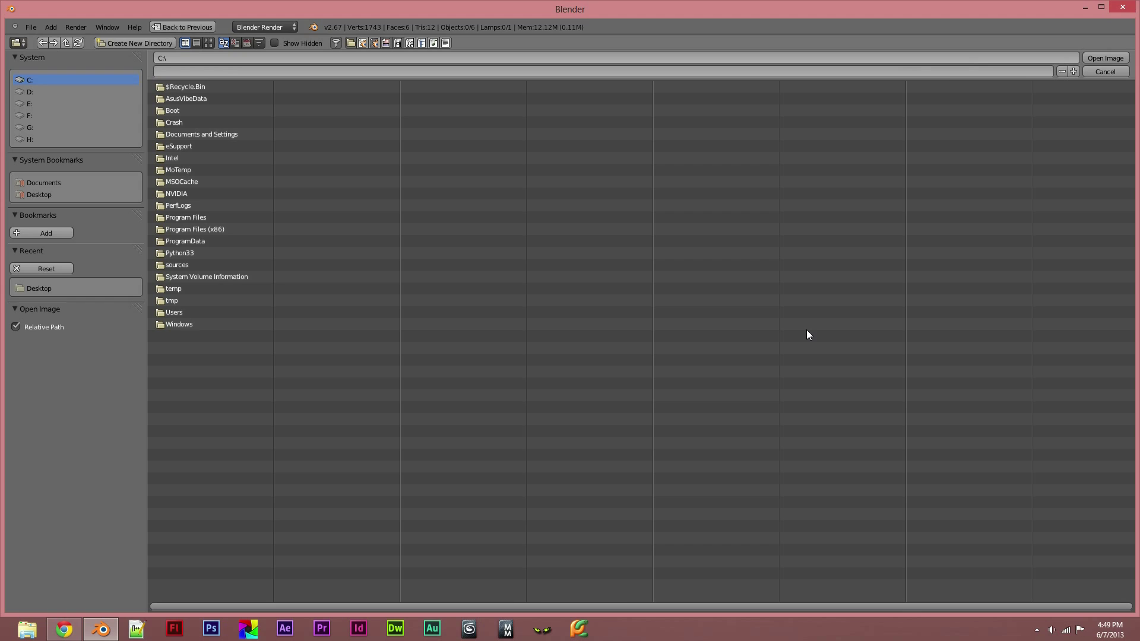
left_click(39, 194)
left_click(194, 108)
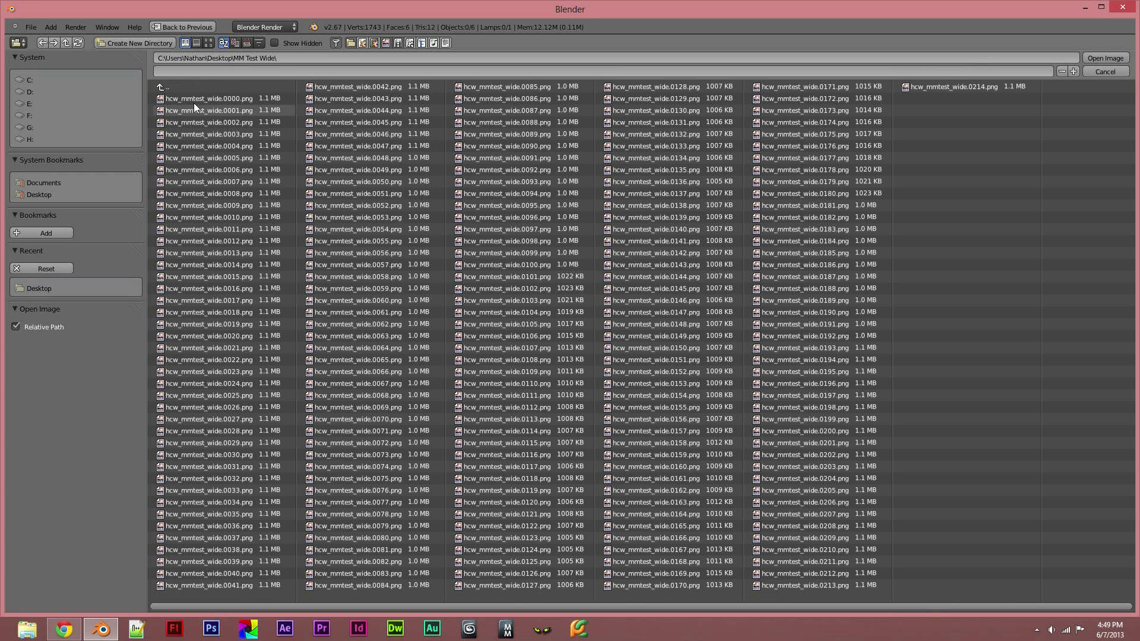
left_click(205, 98)
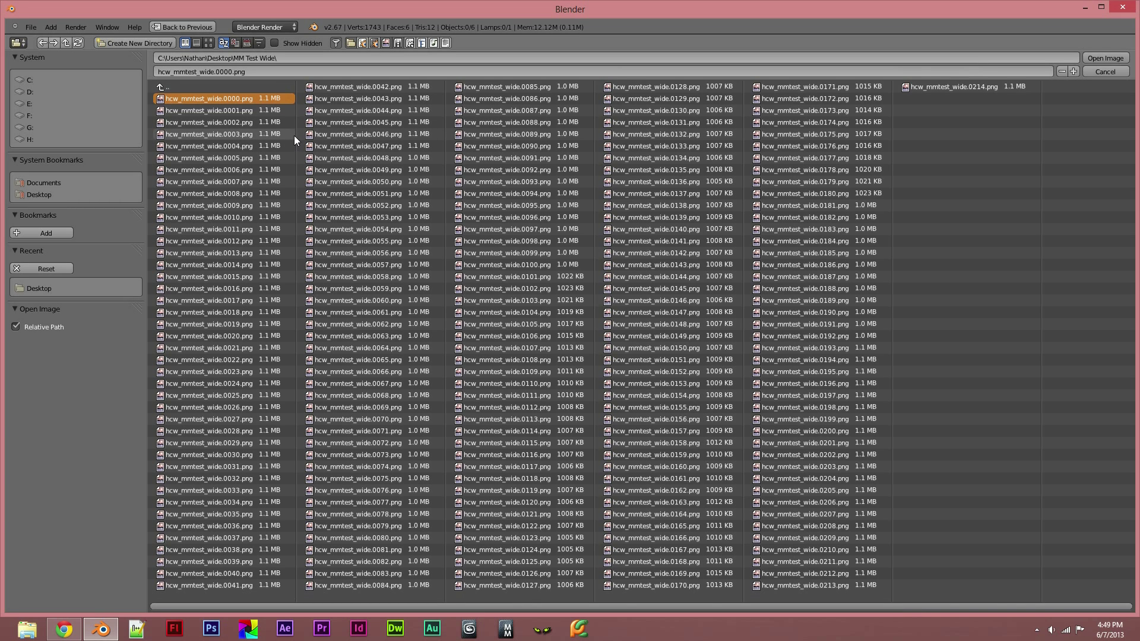
left_click(1120, 60)
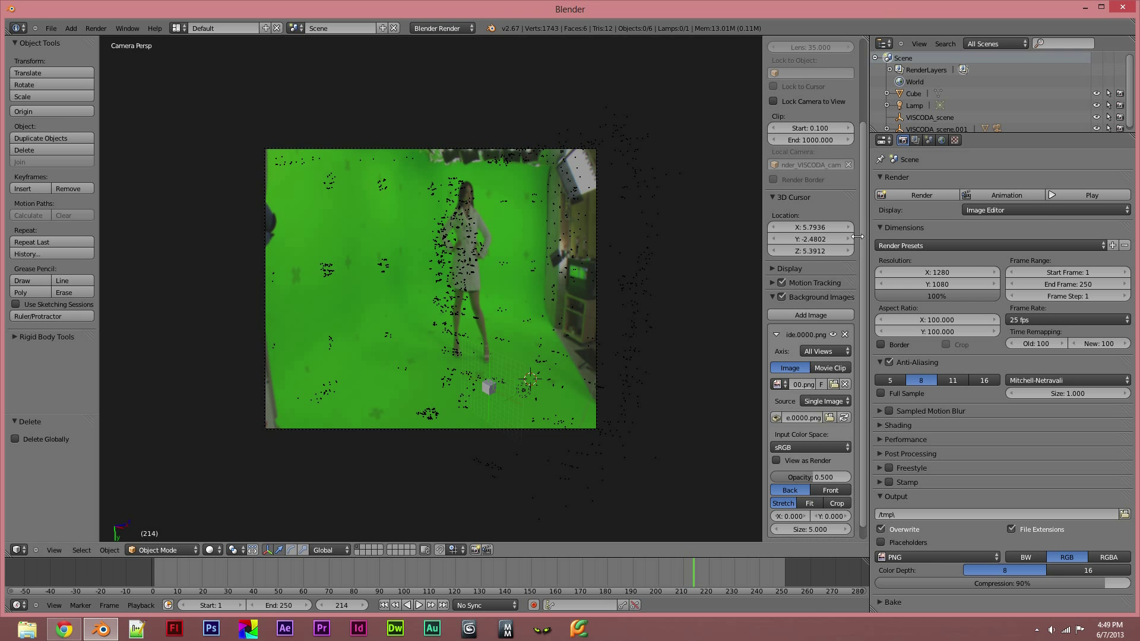
Change the background to a Movie Clip without Camera Clip, opening hcw_mmtest_wide.0000.png from the MM Test Wide folder on the Desktop
left_click(829, 368)
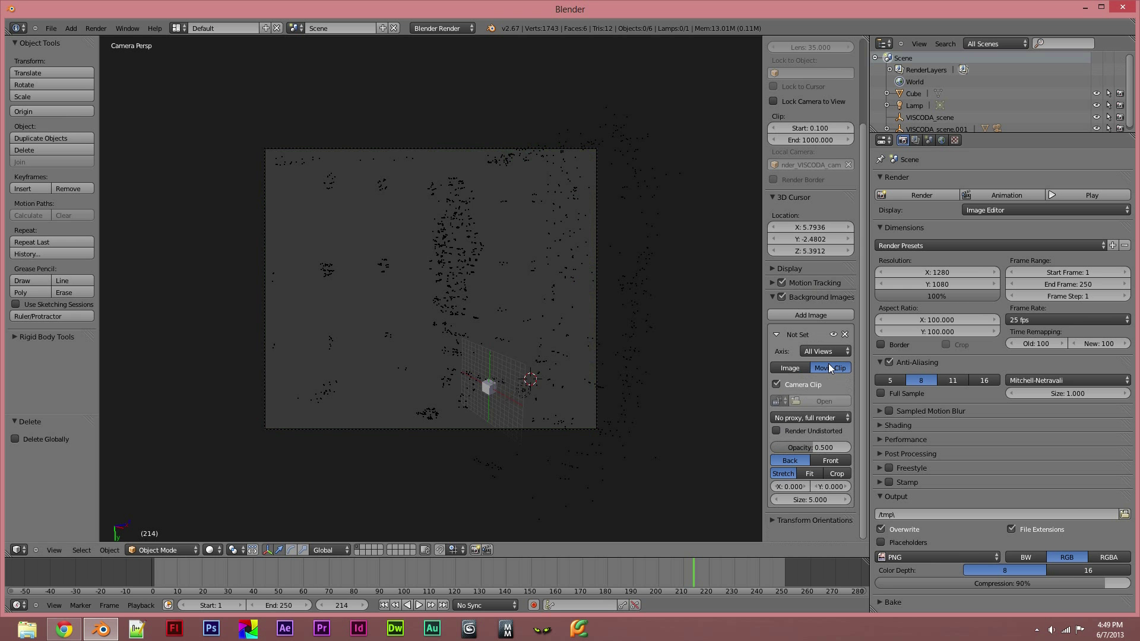
left_click(777, 385)
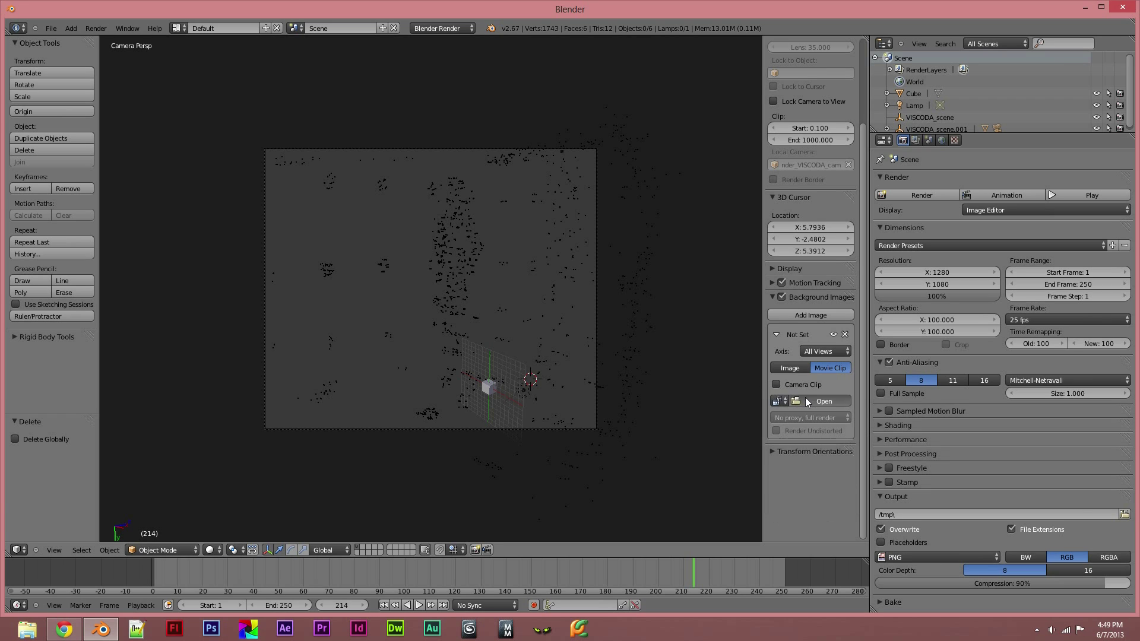
left_click(806, 399)
left_click(39, 195)
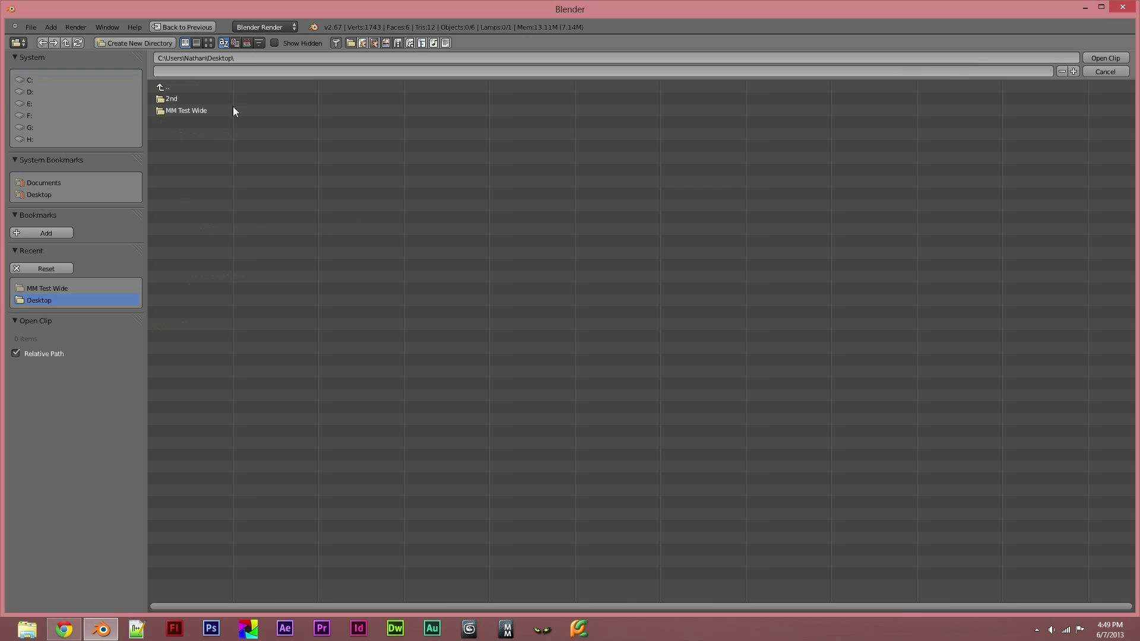
left_click(181, 113)
left_click(188, 98)
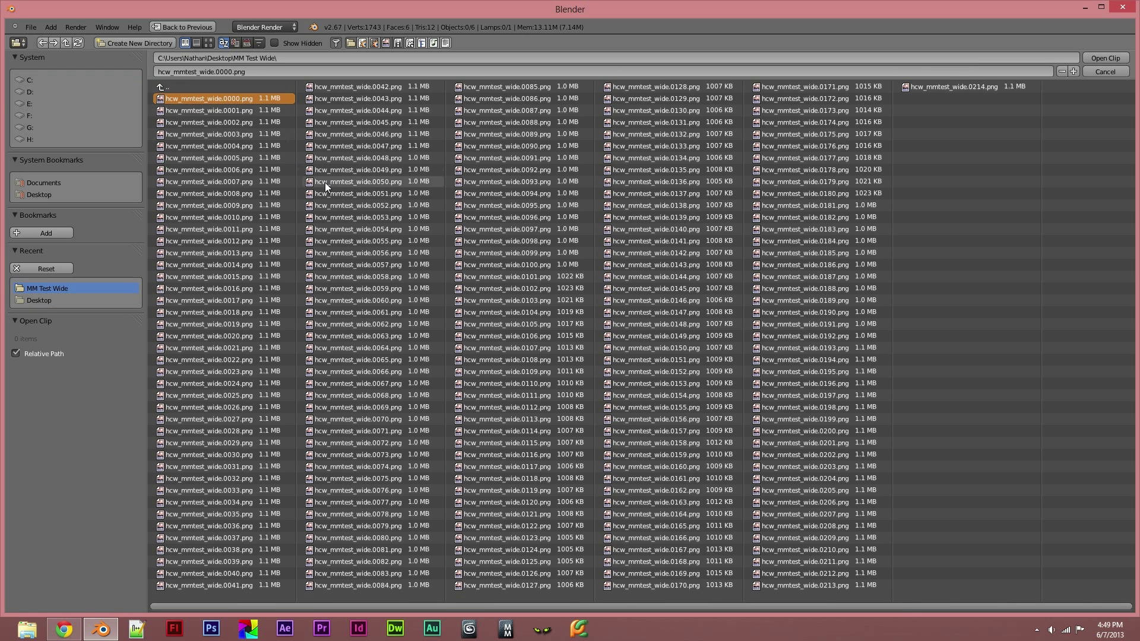
left_click(242, 122, "shift")
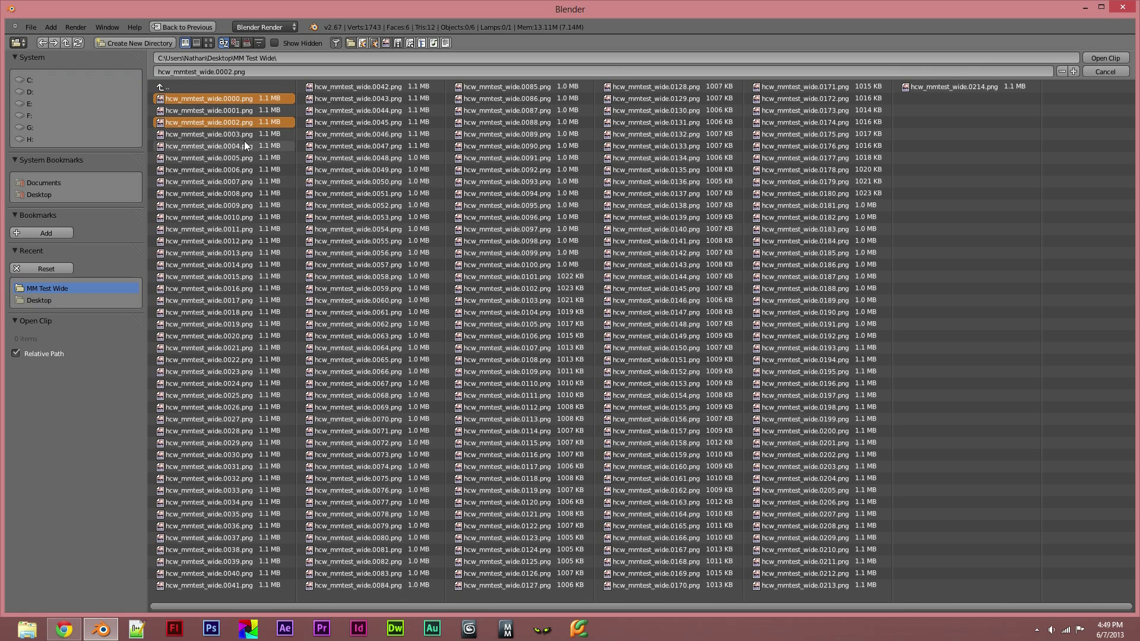
left_click(272, 168, "shift")
left_click(266, 108)
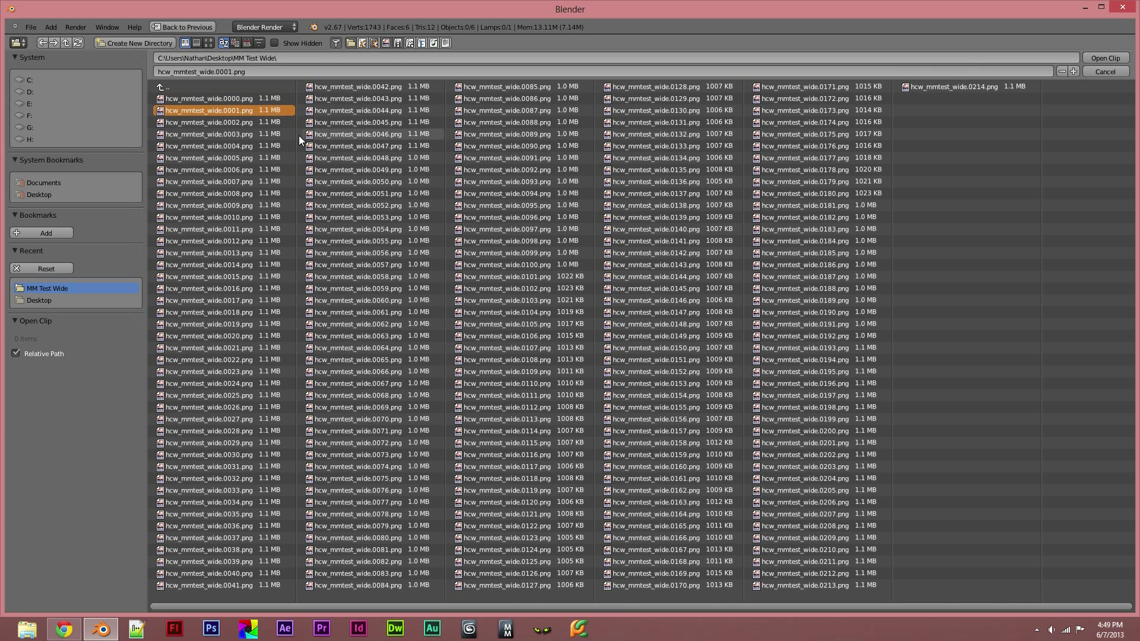
left_click(233, 99)
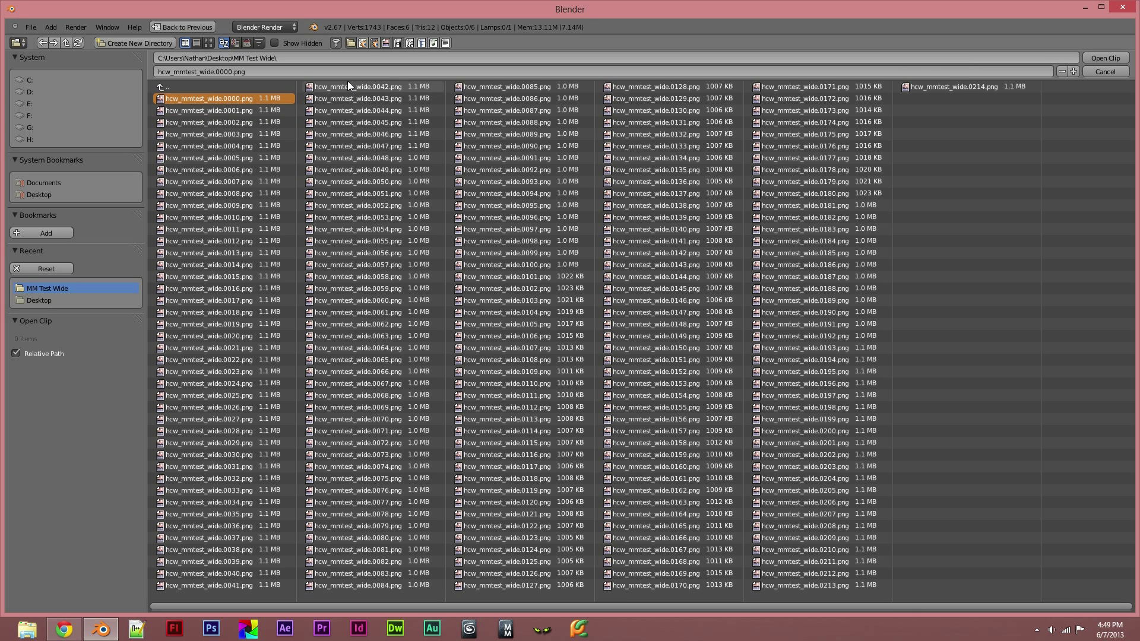
left_click(1106, 59)
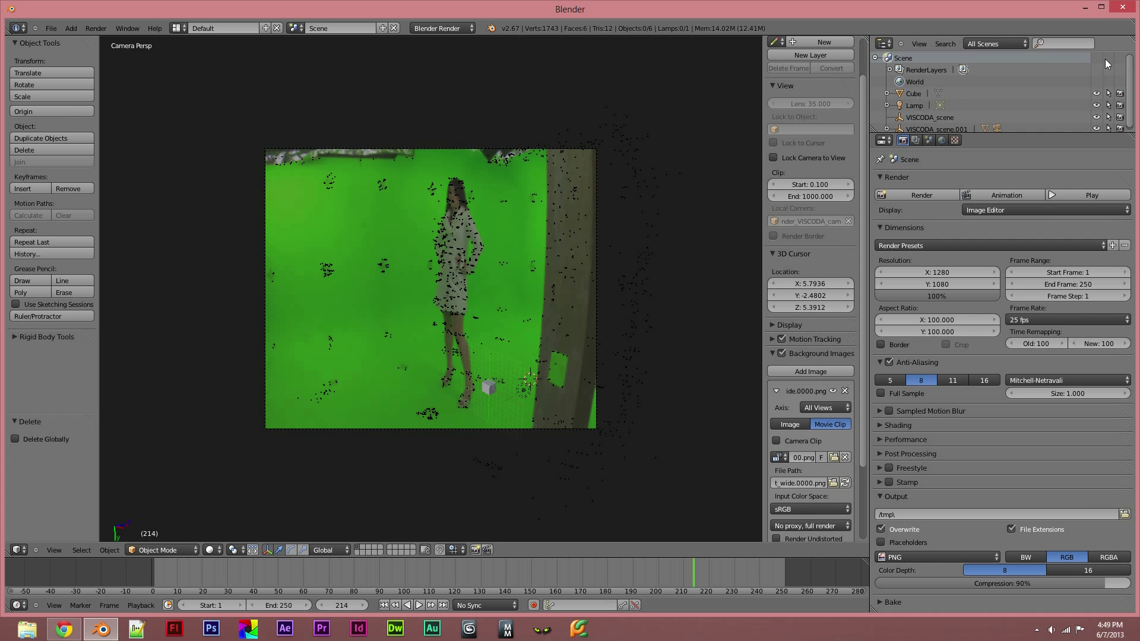
Set the background clip's opacity to 1.000 and its framing to Fit
scroll(856, 456, "down", 5)
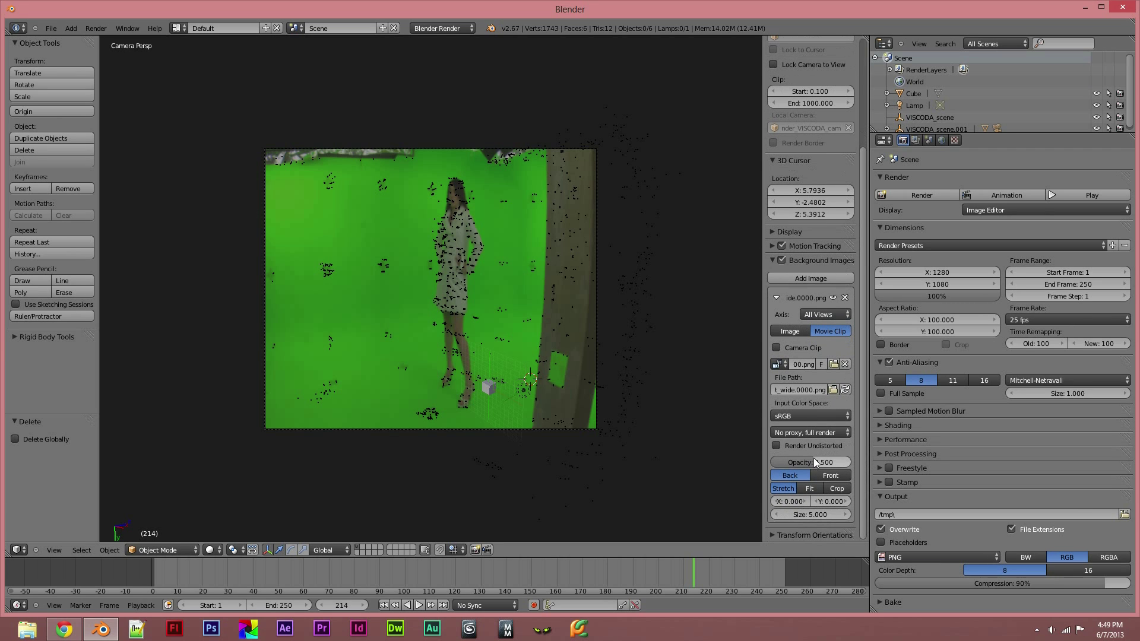
left_click_drag(816, 462, 878, 450)
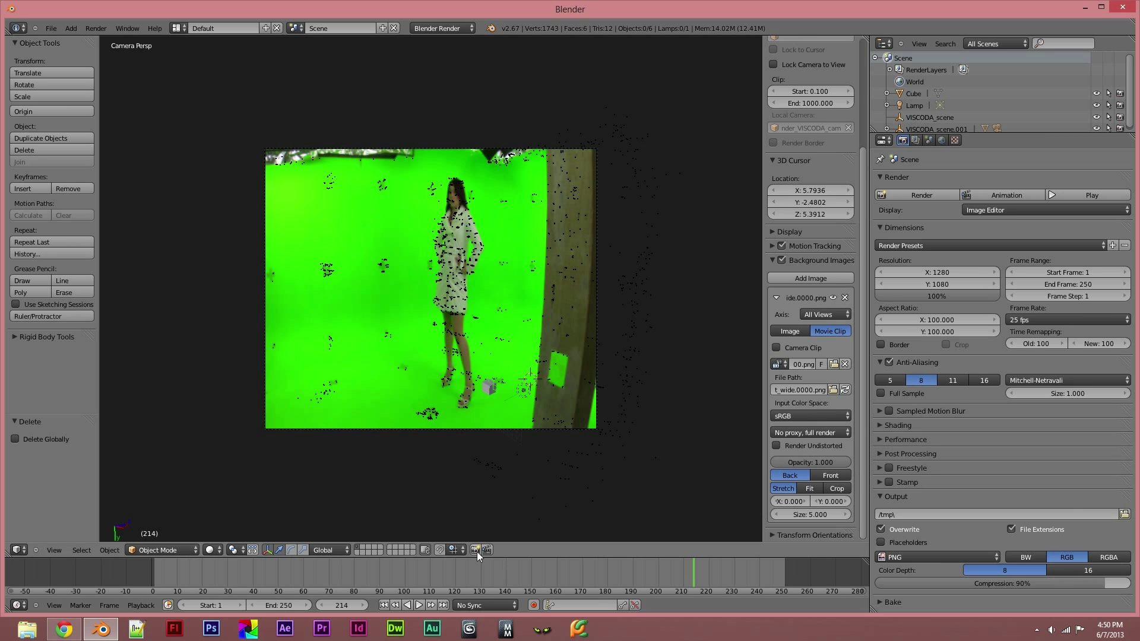
left_click(810, 490)
Scrub through the timeline to check how the point cloud follows the footage, ending at frame 0
left_click_drag(686, 566, 154, 597)
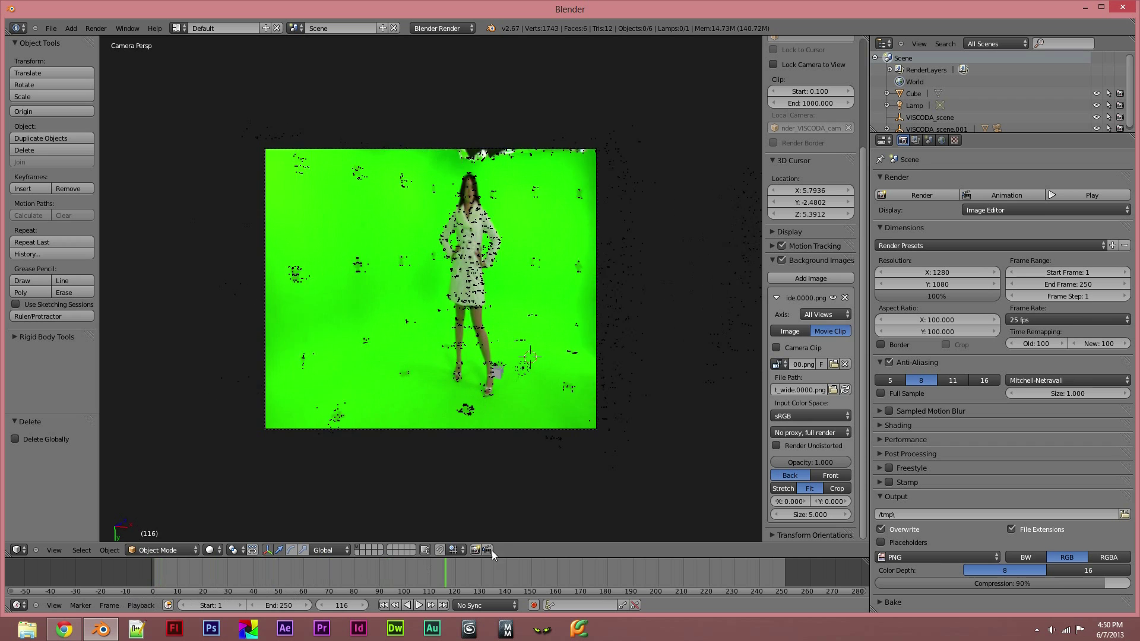
key("alt+a")
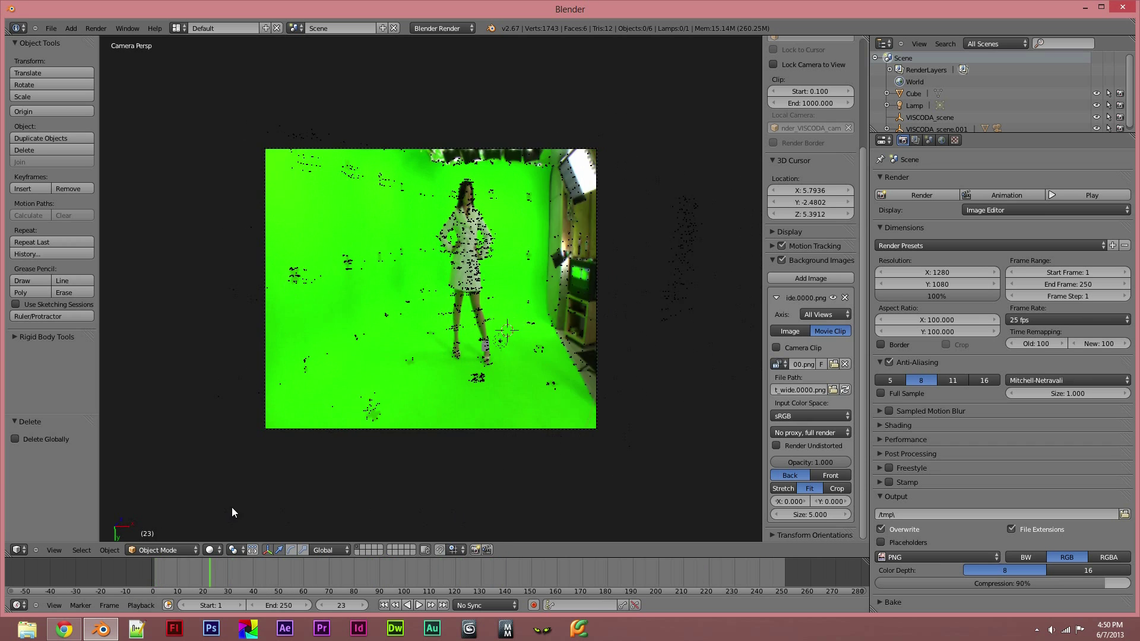
left_click_drag(178, 546, 609, 540)
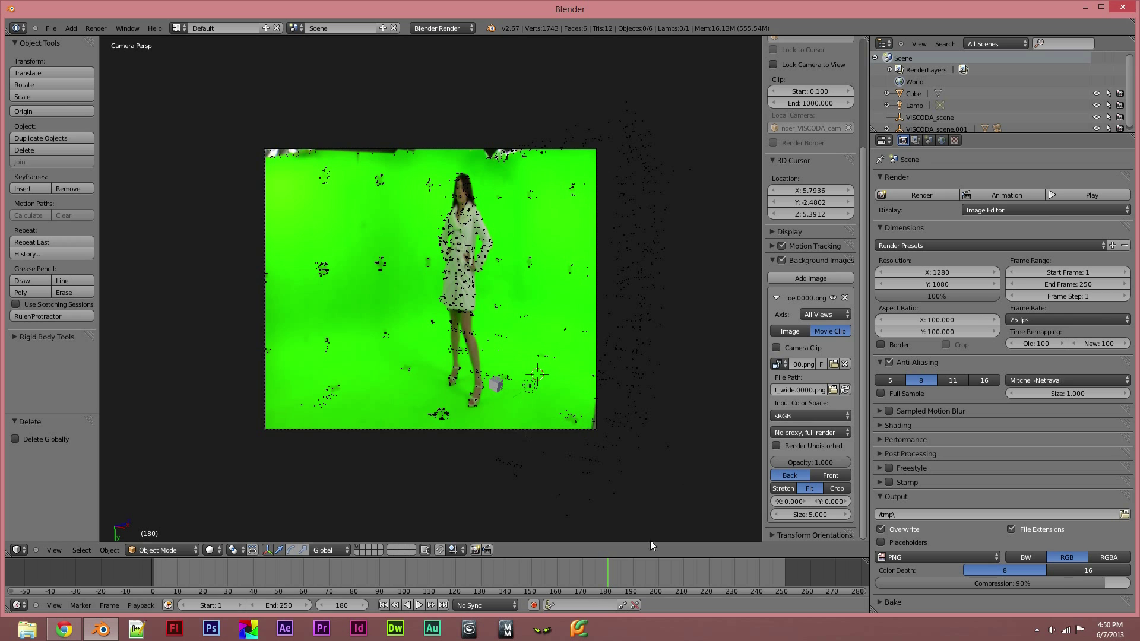
left_click_drag(614, 572, 76, 599)
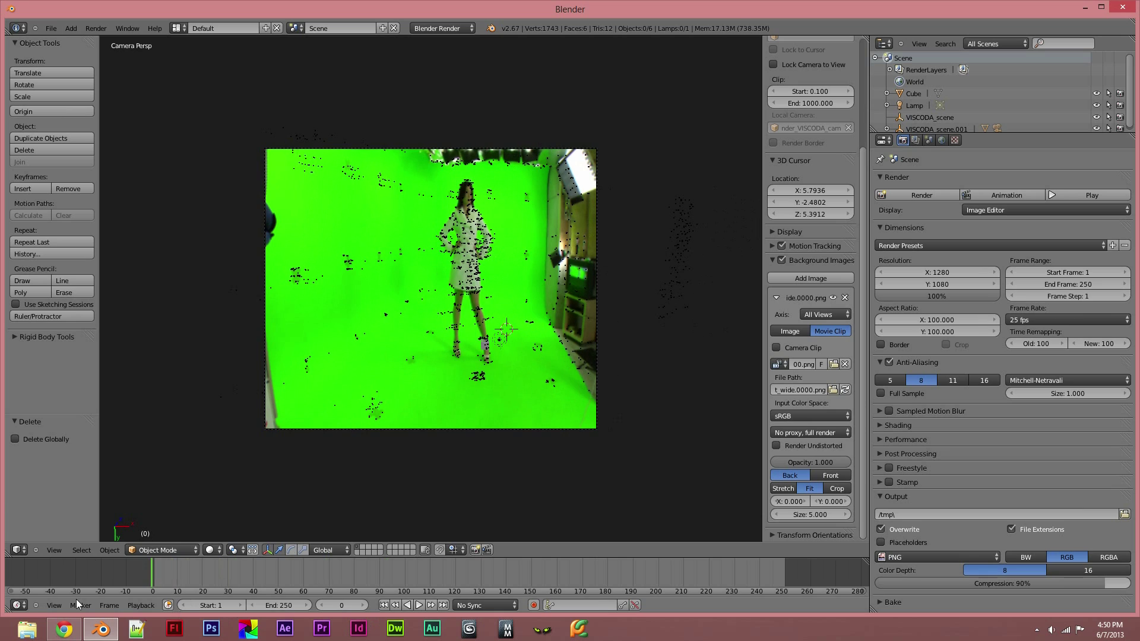
Select the VISCODA_fp3d point cloud and enter Edit Mode
left_click(475, 376)
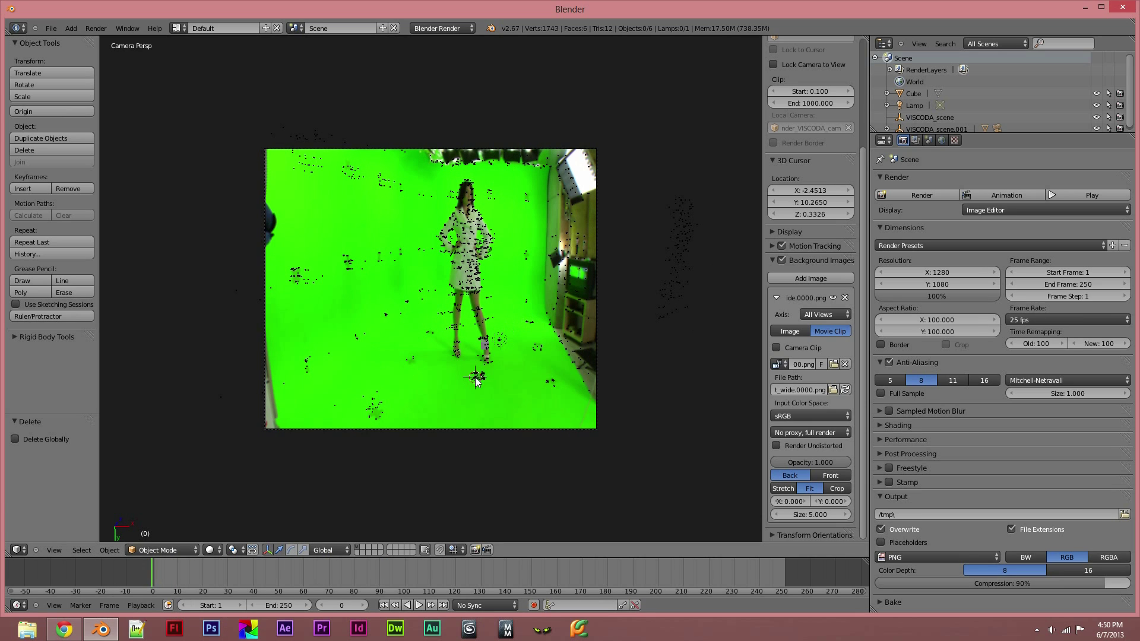
left_click(539, 344)
right_click(478, 378)
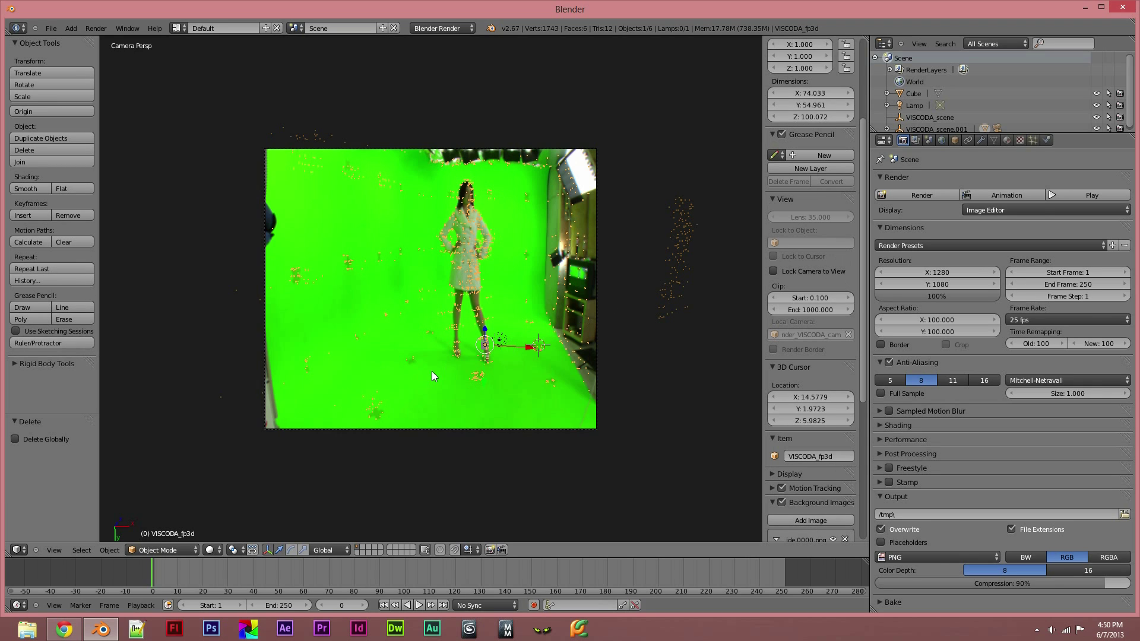
left_click(462, 441)
left_click(474, 378)
left_click(498, 489)
left_click(528, 366)
key("Tab")
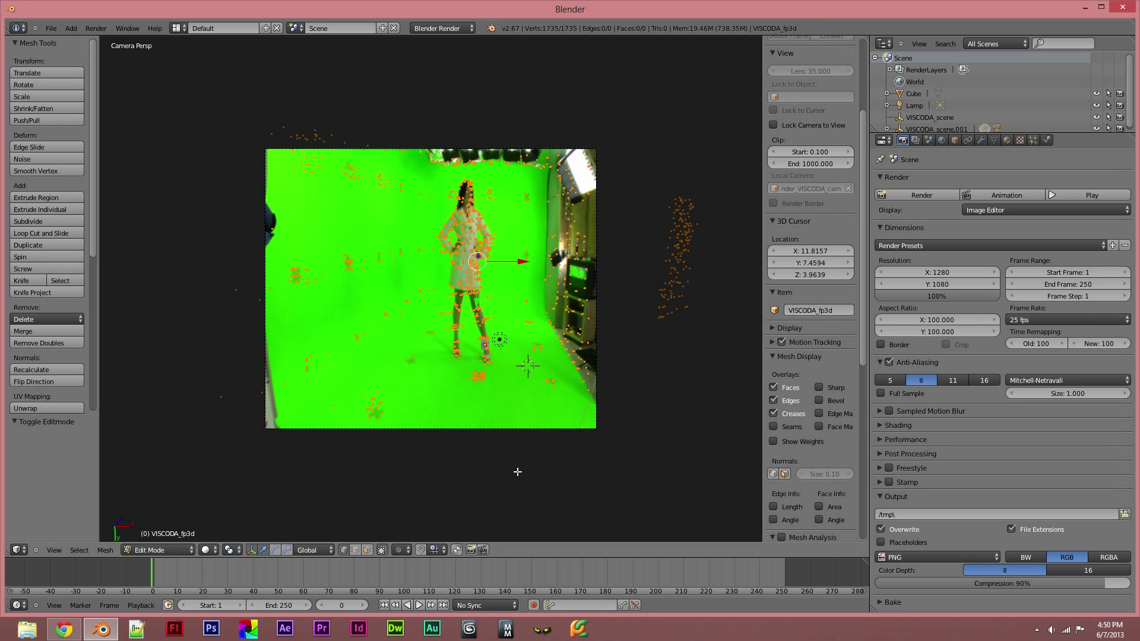
Select a single vertex in the tracking marker cluster on the floor just in front of the woman's feet
left_click(480, 378)
left_click(502, 383)
right_click(485, 383)
right_click(477, 382)
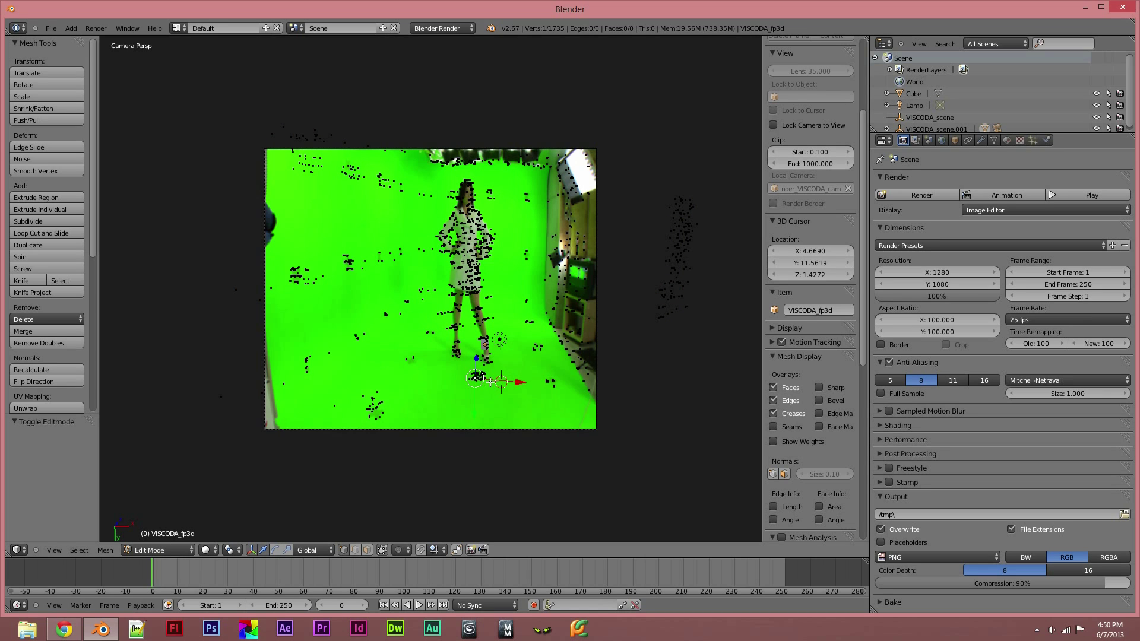
Reset the 3D cursor to the scene centre and return to the camera view
key("shift+c")
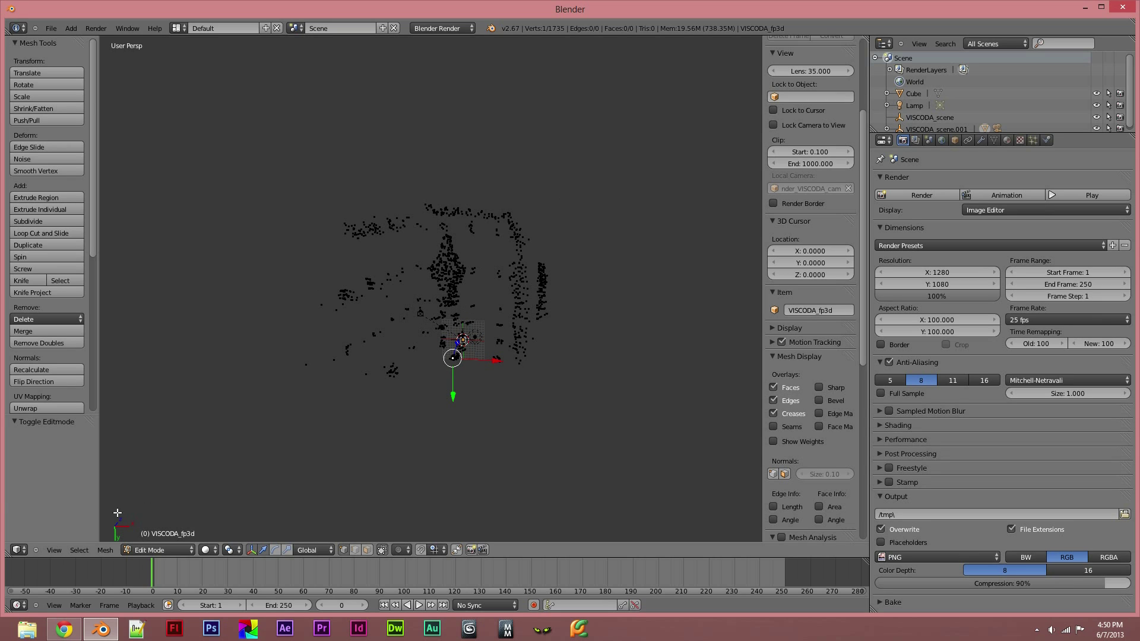
left_click(49, 550)
left_click(87, 508)
key("KP_0")
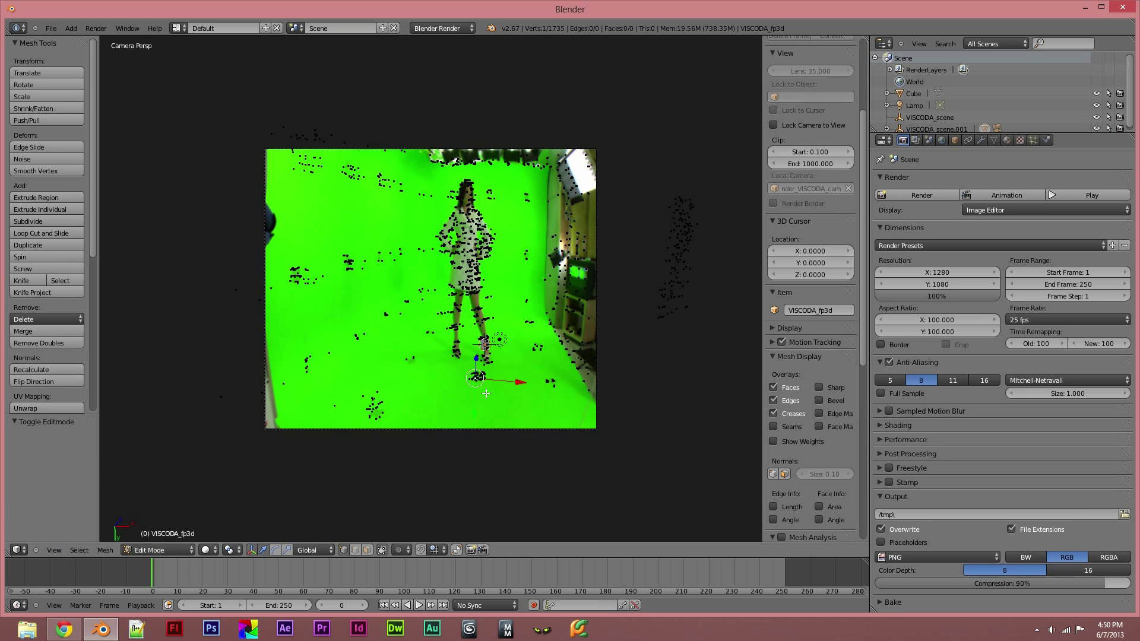
Snap the 3D cursor to the selected floor marker vertex
key("shift+s")
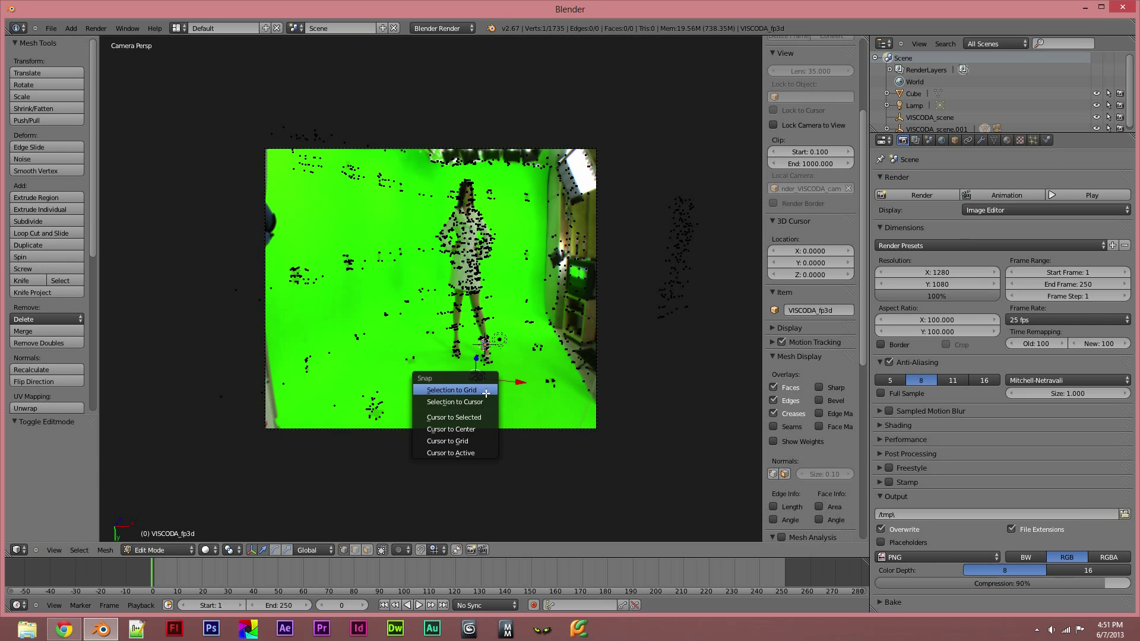
left_click(444, 417)
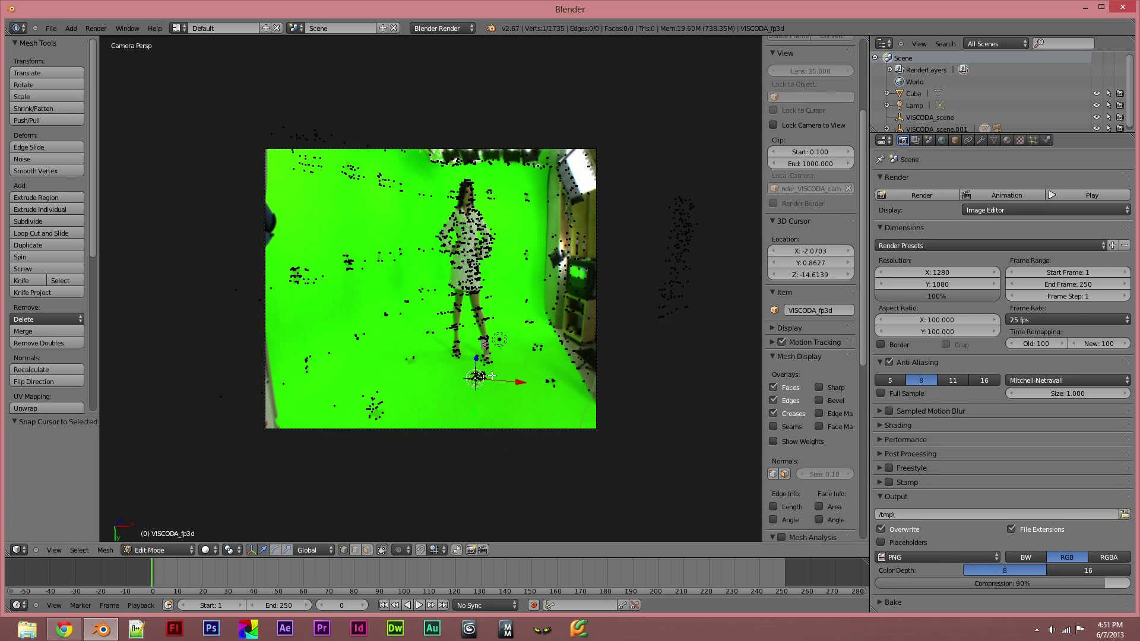
Leave Edit Mode and add a Monkey mesh at the 3D cursor on the floor marker
key("Tab")
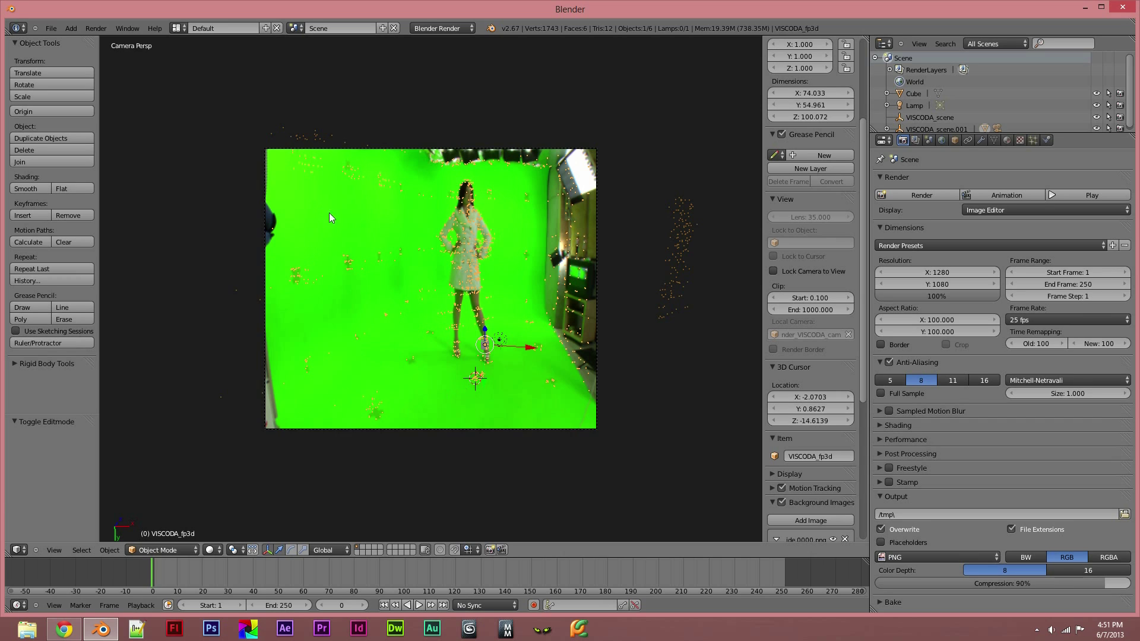
left_click(71, 27)
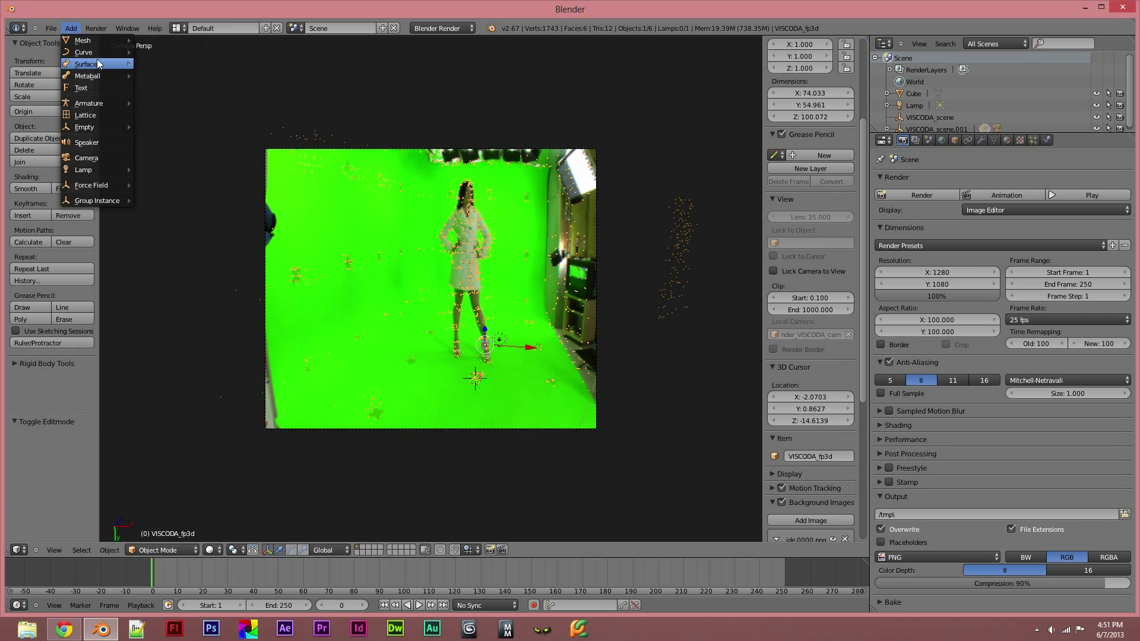
mouse_move(94, 42)
left_click(181, 138)
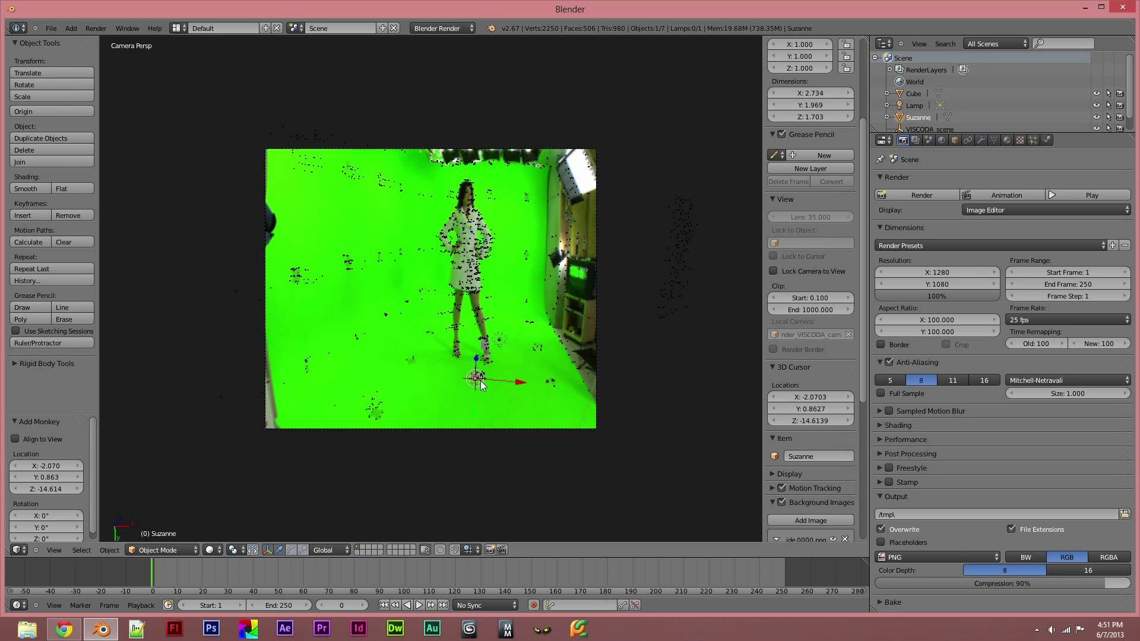
right_click(477, 382)
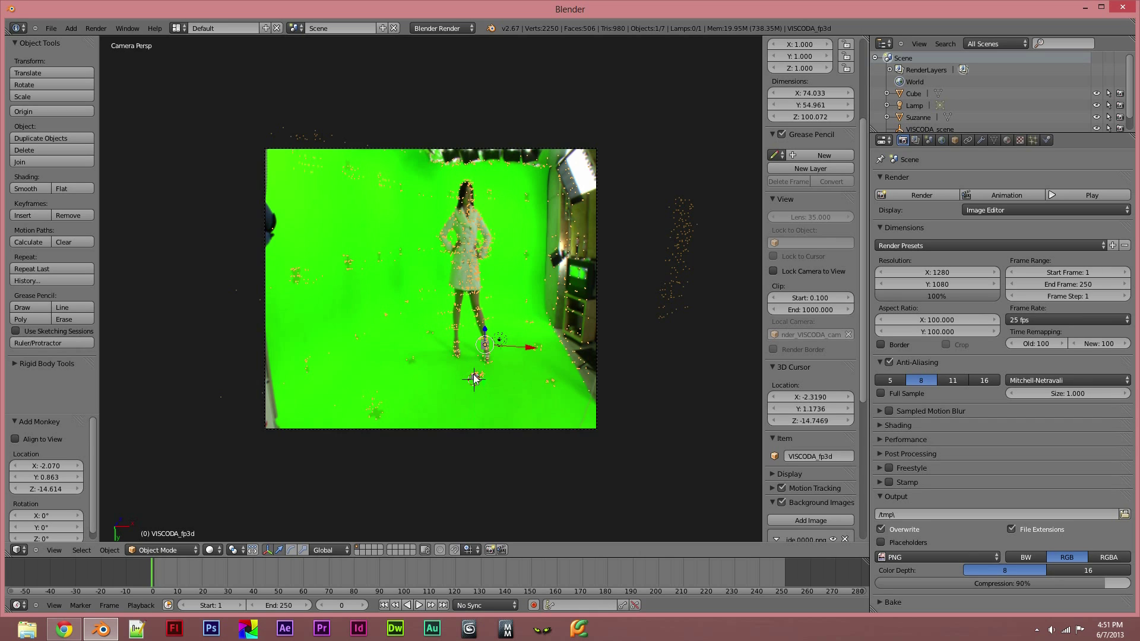
right_click(475, 379)
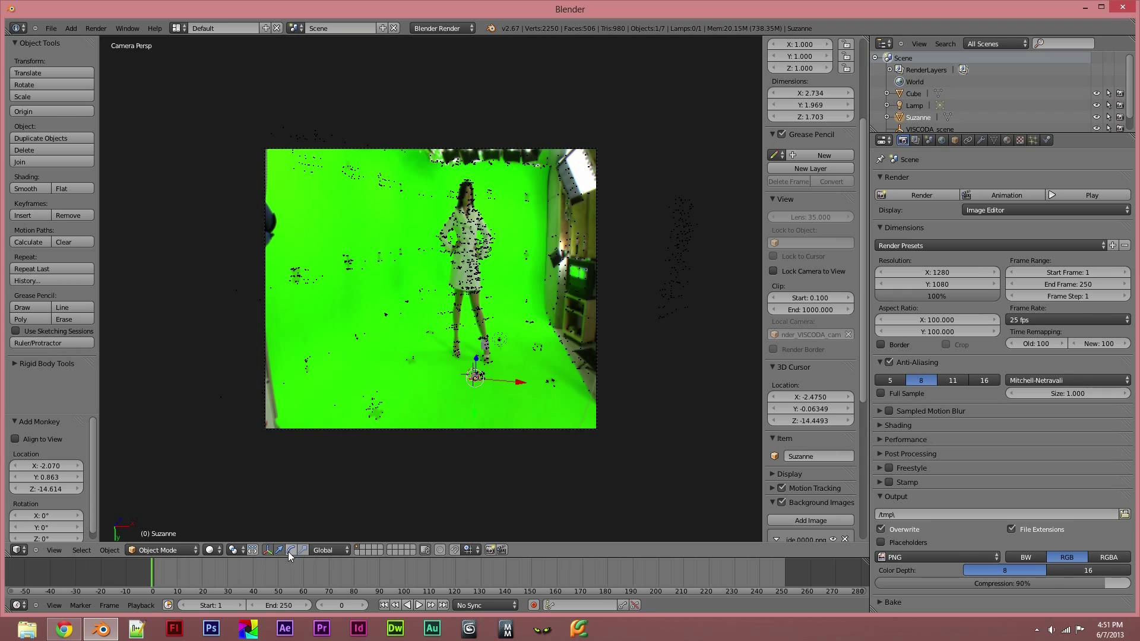
left_click(303, 550)
left_click_drag(477, 358, 493, 227)
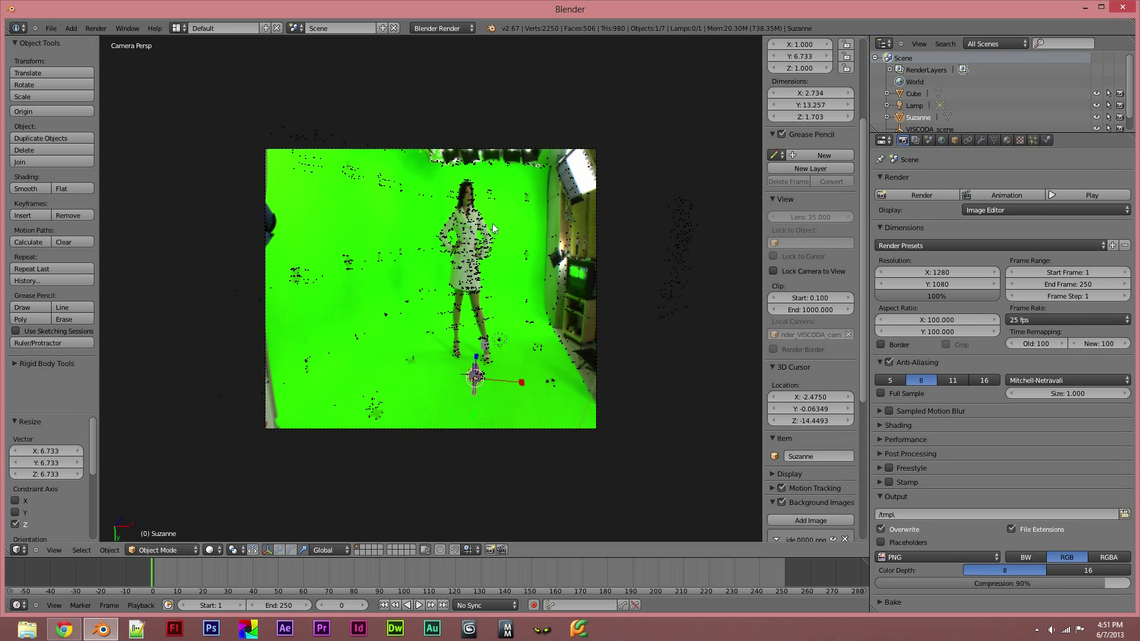
key("ctrl+z")
Scale the monkey up uniformly by a factor of about 4.86
left_click(280, 550)
key("s")
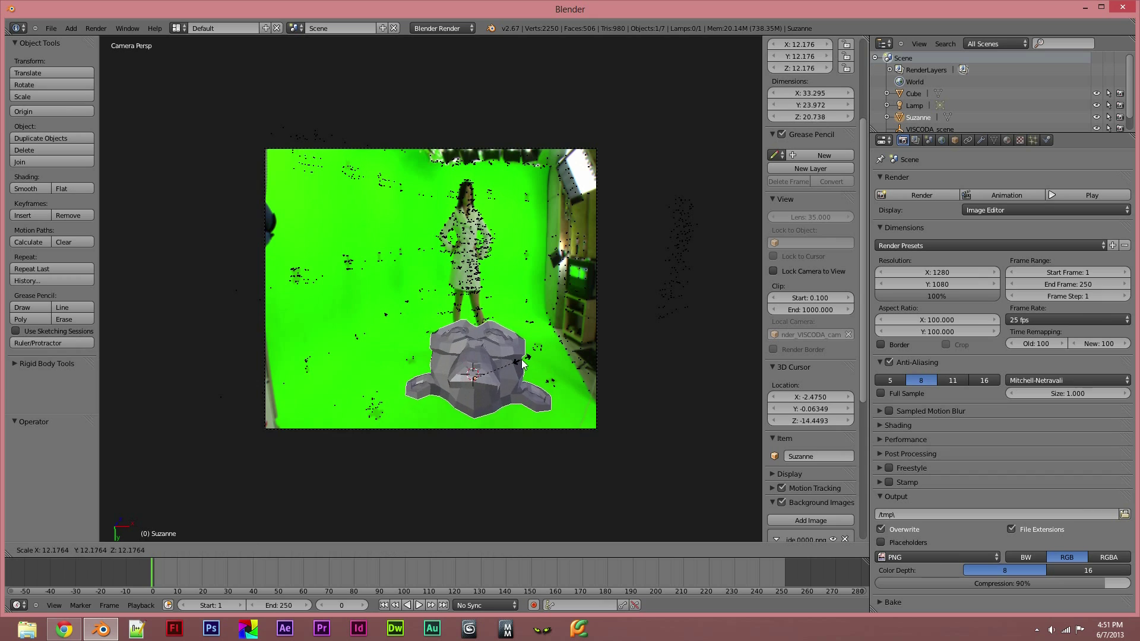
left_click(493, 373)
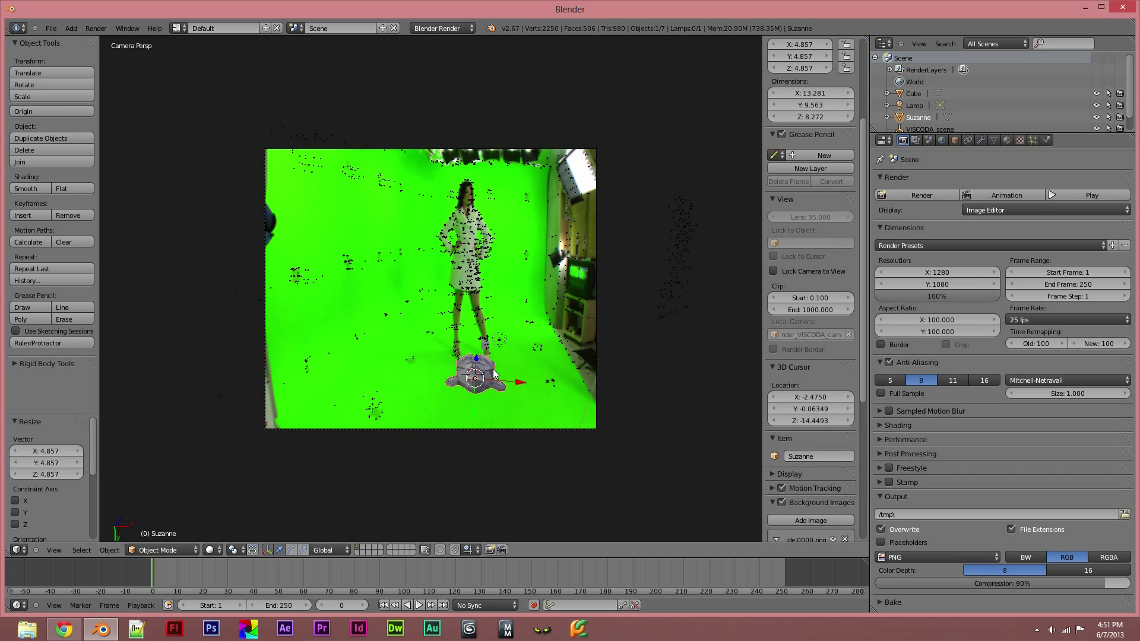
Rotate the monkey about the global X axis until it stands upright facing the camera, and deselect everything
left_click(291, 547)
left_click_drag(473, 349, 475, 381)
left_click(646, 369)
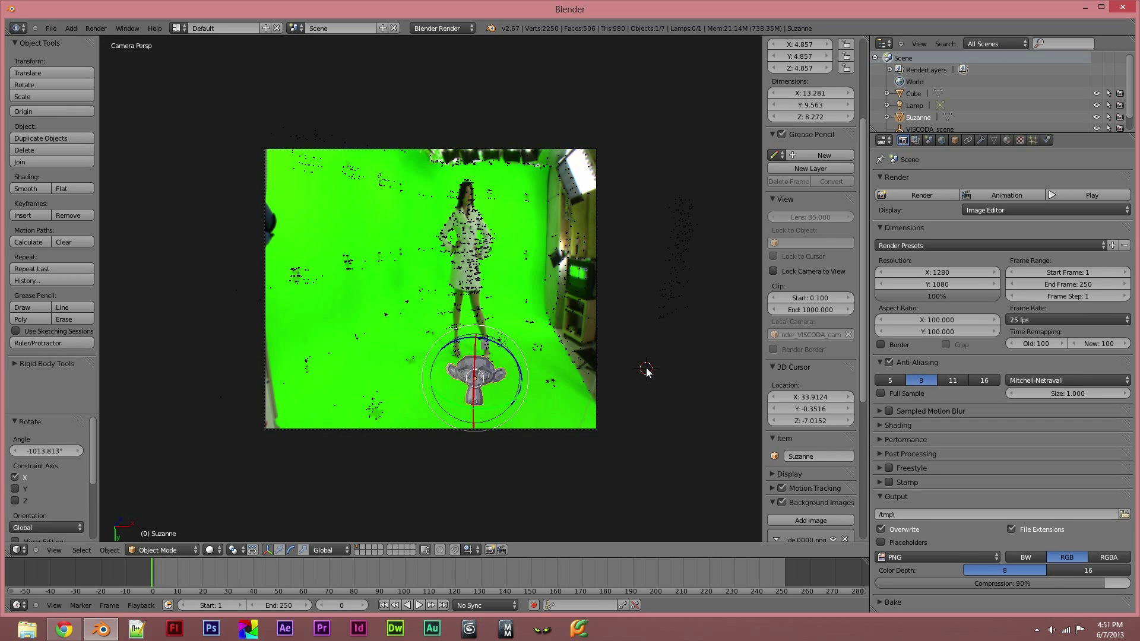
left_click(389, 368)
key("a")
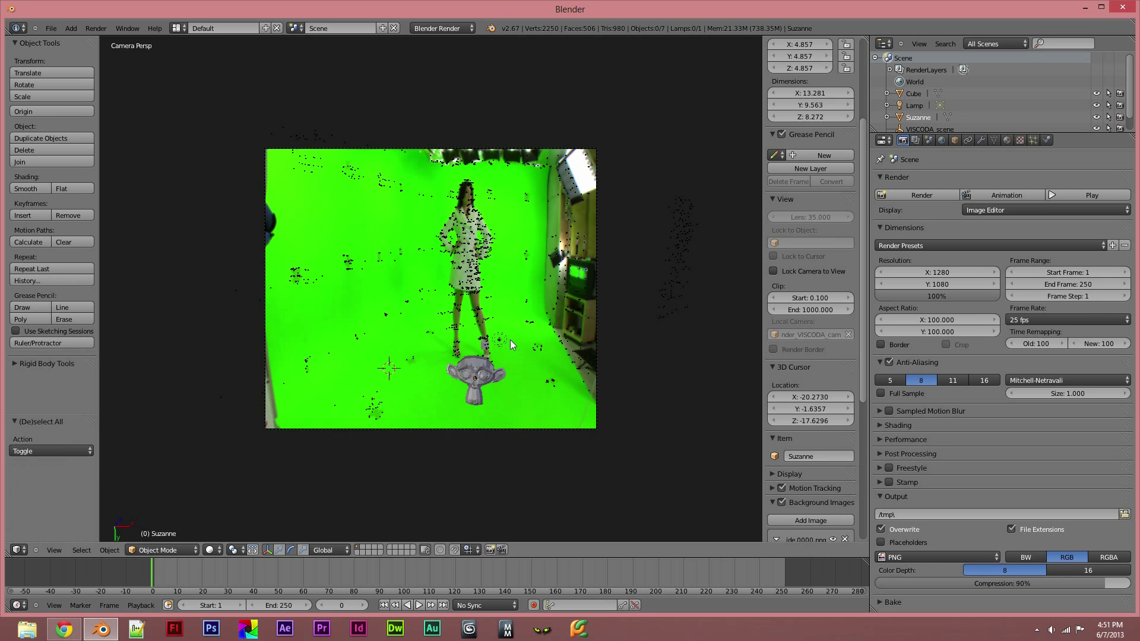
Move to frame 9, select the monkey and apply smooth shading to it
left_click_drag(152, 568, 175, 487)
left_click(479, 368)
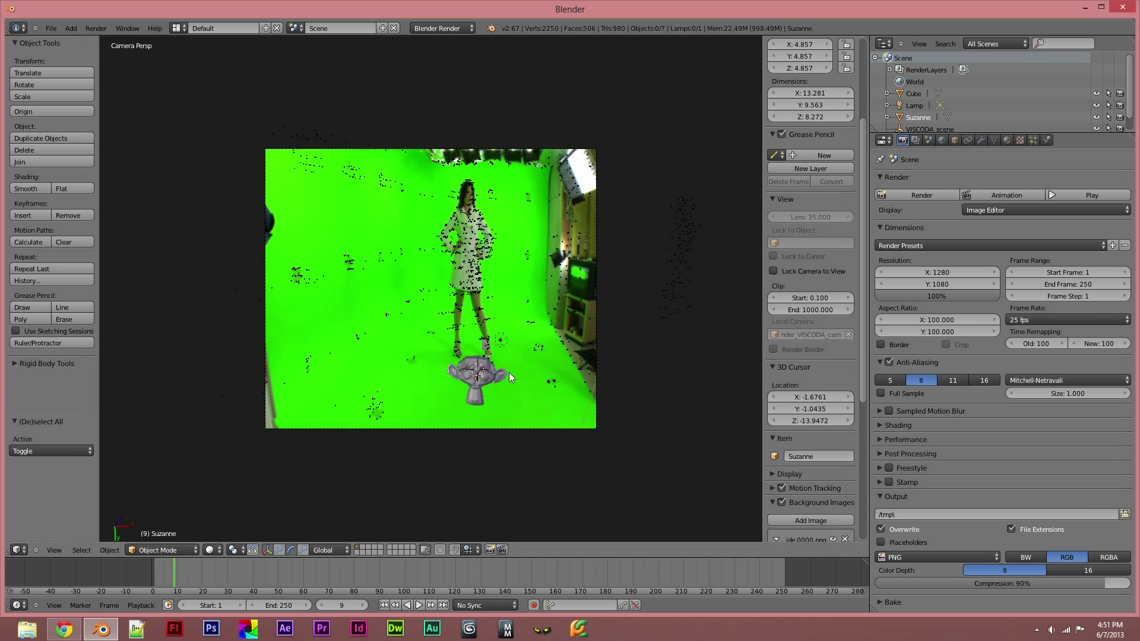
right_click(493, 378)
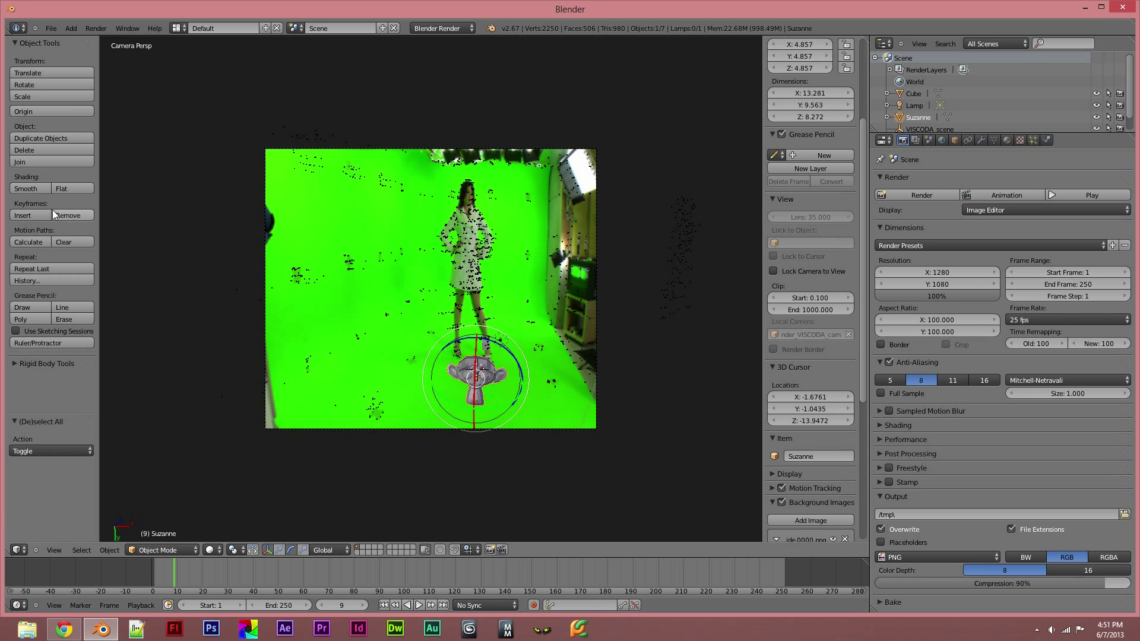
left_click(24, 187)
Scrub and play the animation to check how the monkey follows the floor marker, and return to frame 0
left_click(163, 583)
left_click_drag(163, 584, 638, 551)
key("alt+a")
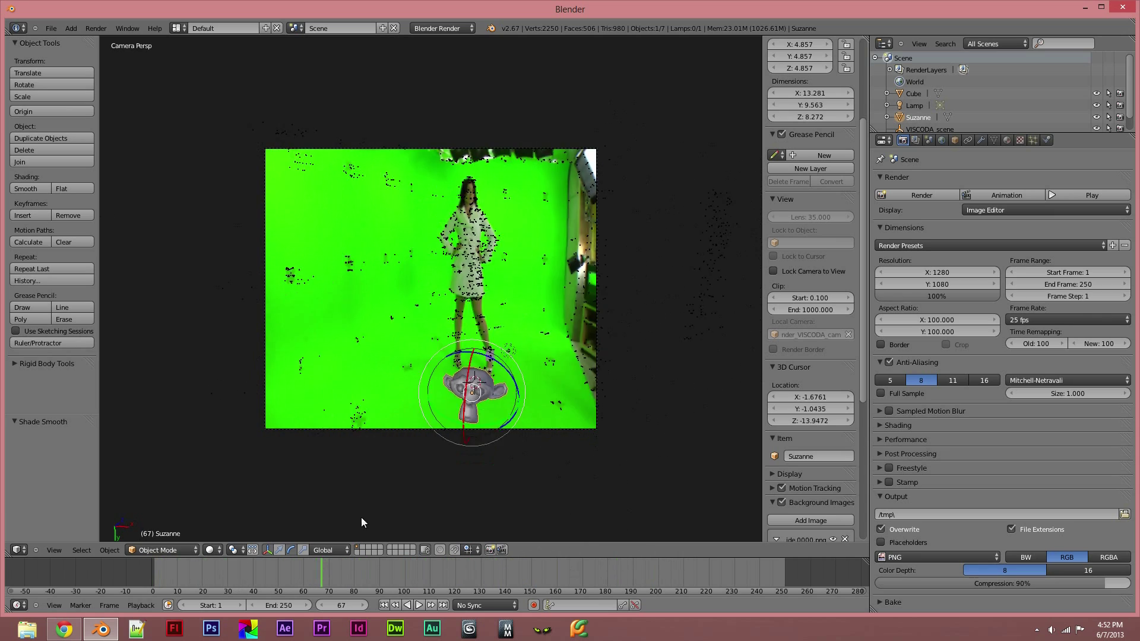
left_click(152, 568)
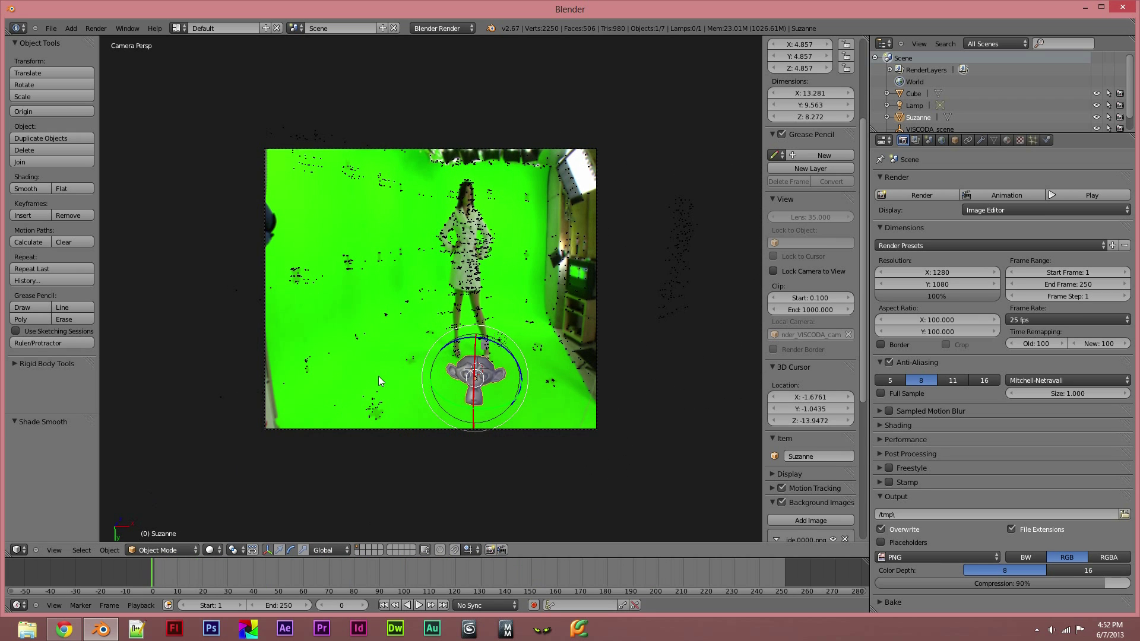
key("alt+a")
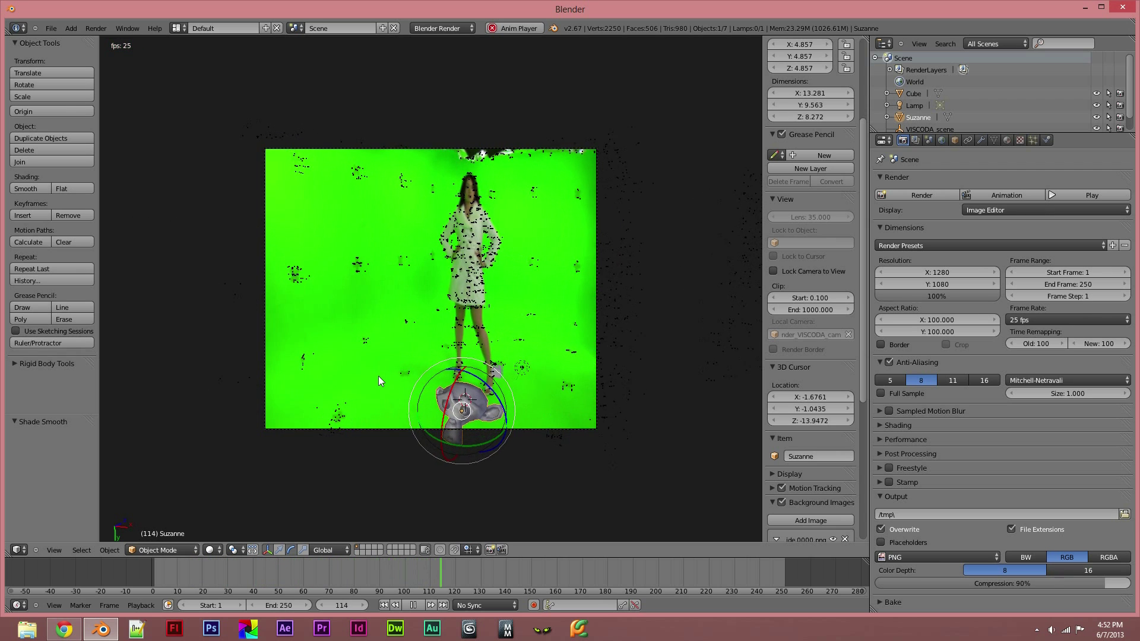
key("alt+a")
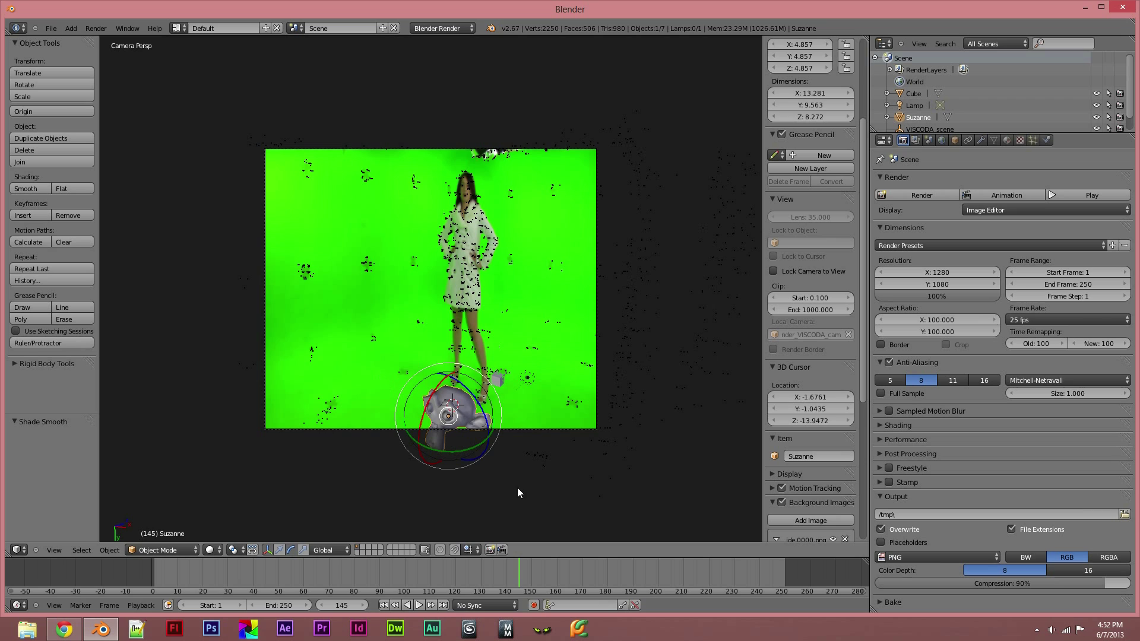
left_click_drag(490, 572, 59, 560)
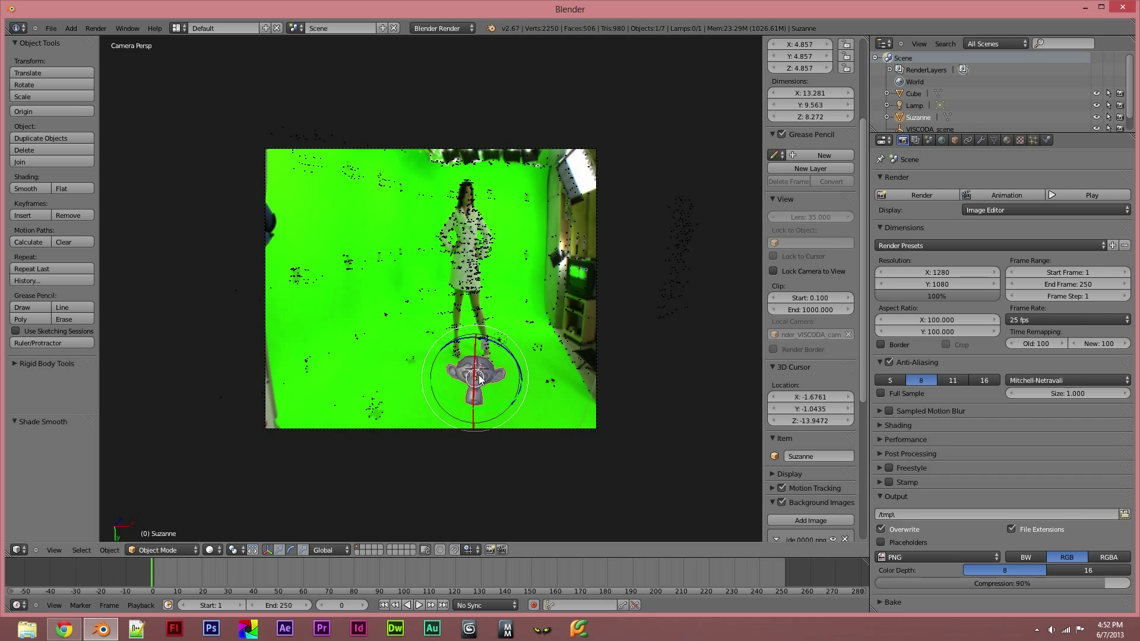
Add a Plane mesh at the 3D cursor near the monkey
left_click(71, 28)
mouse_move(83, 40)
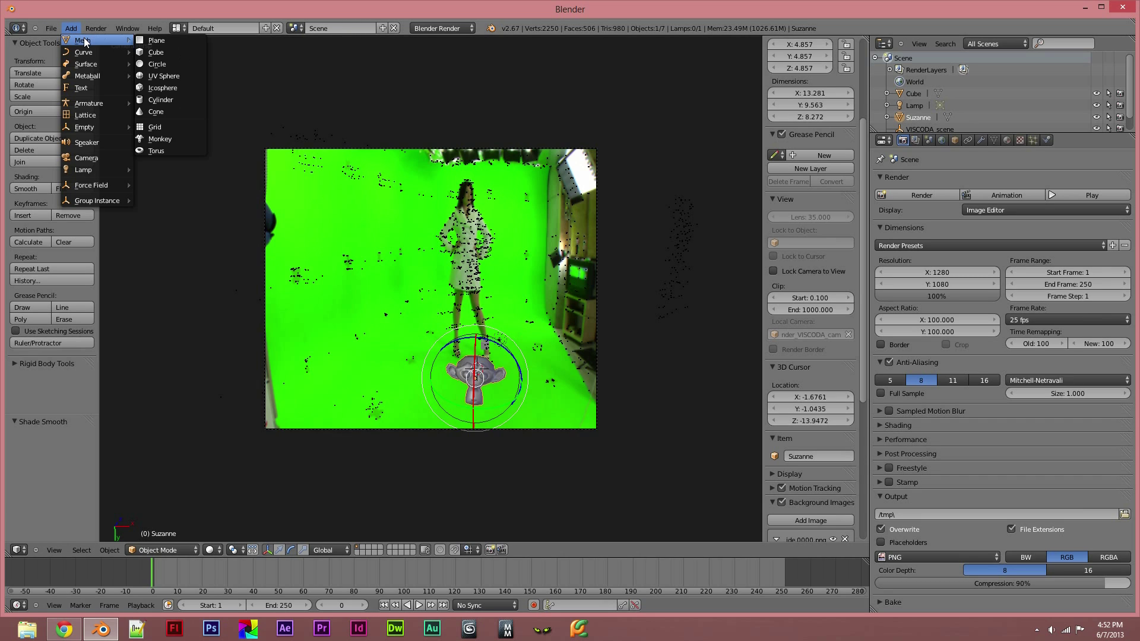
left_click(155, 40)
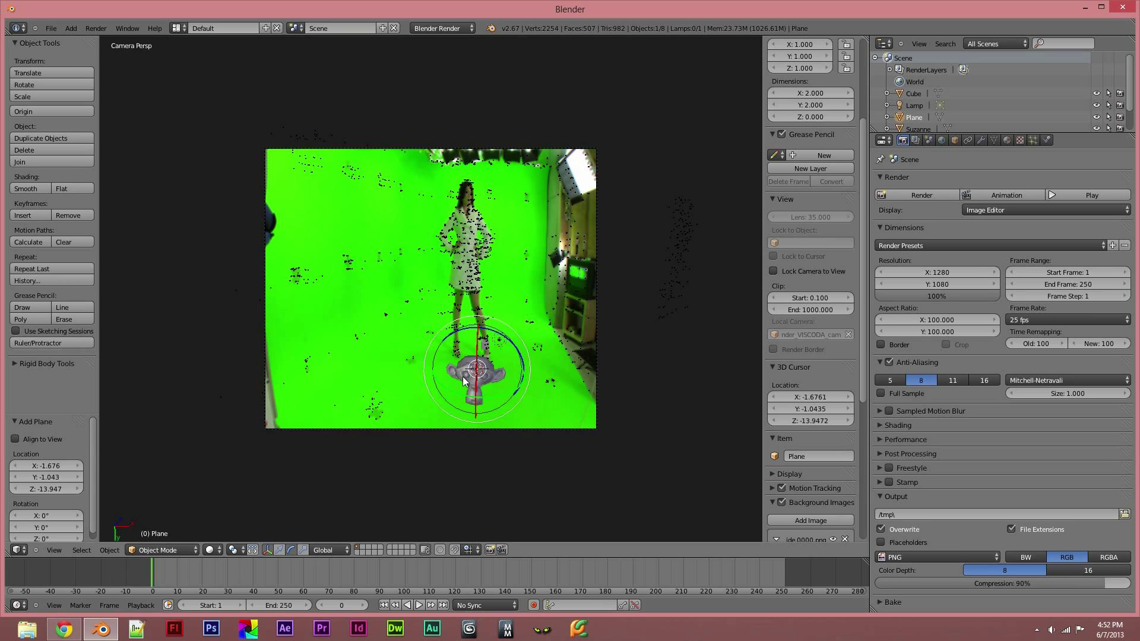
right_click(481, 376)
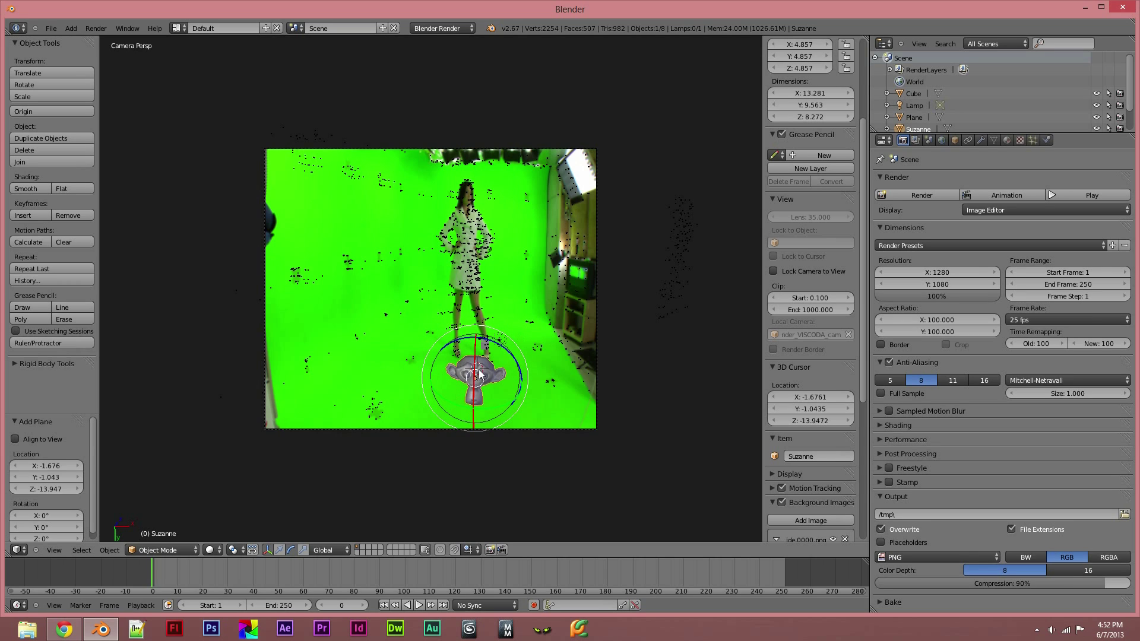
Select the plane, go to frame 23 and scale the plane uniformly to about 9.48
left_click_drag(156, 568, 707, 506)
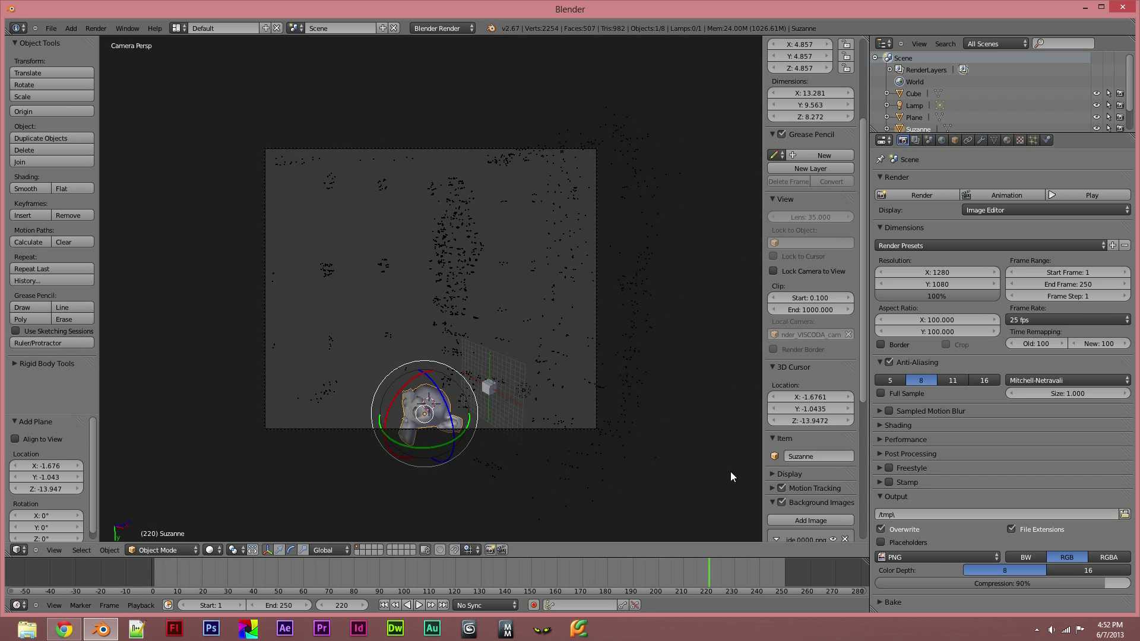
left_click(918, 121)
left_click(245, 574)
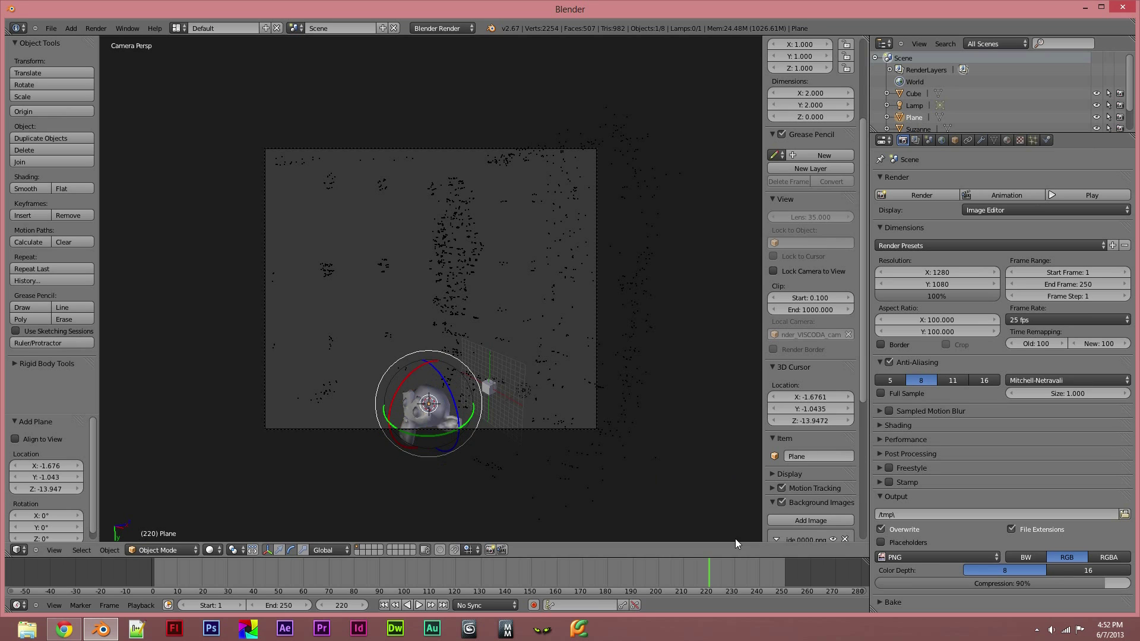
left_click_drag(245, 574, 210, 575)
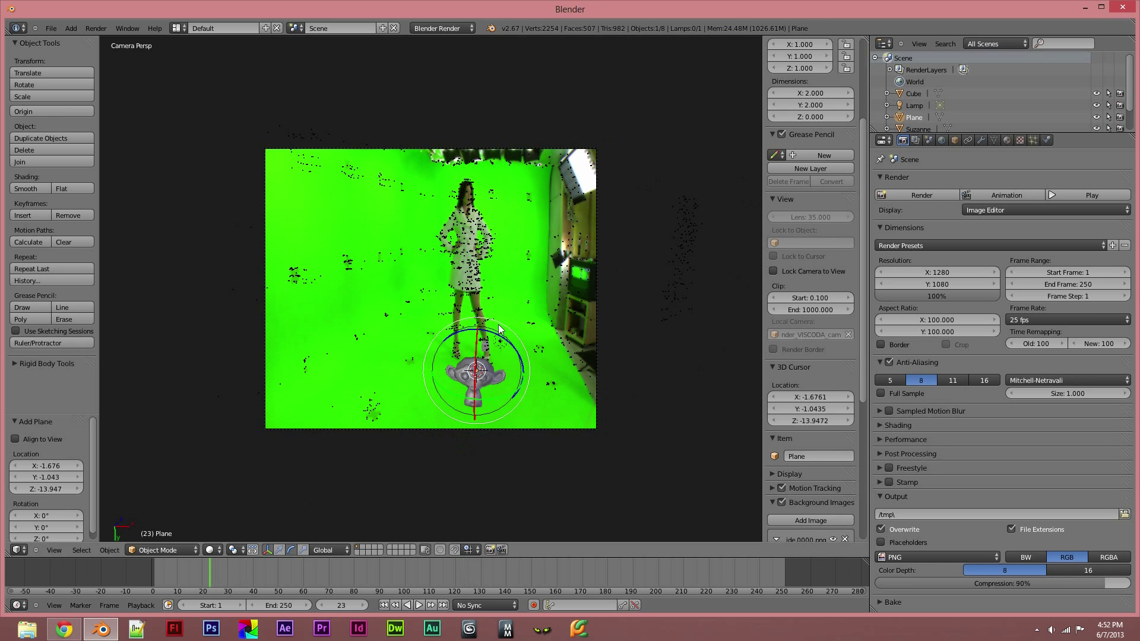
key("s")
left_click(1072, 7)
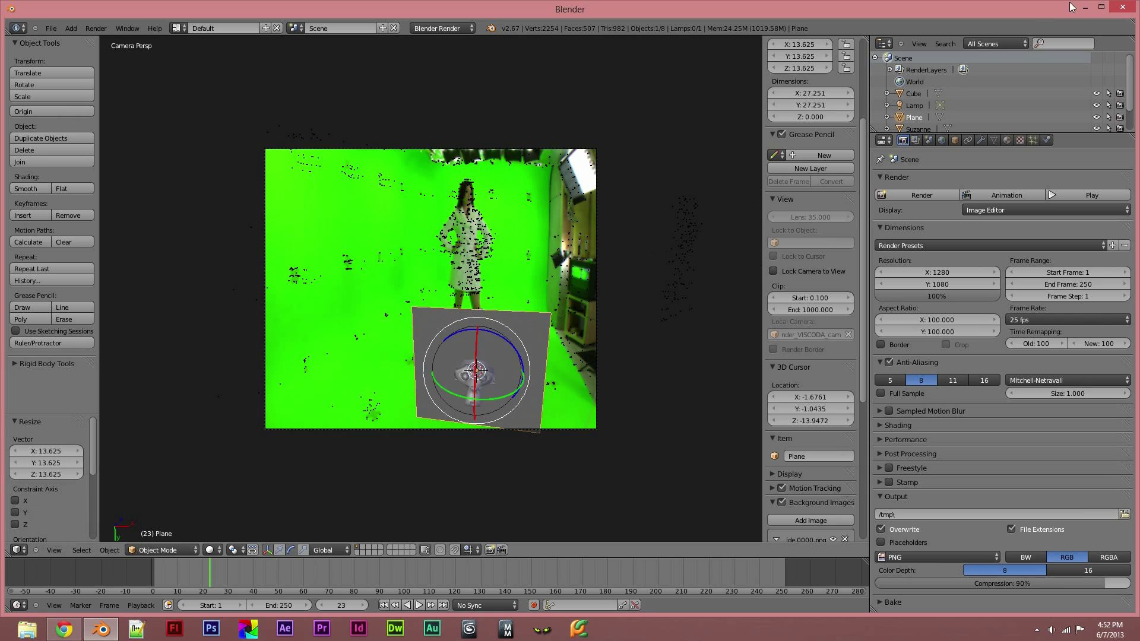
key("s")
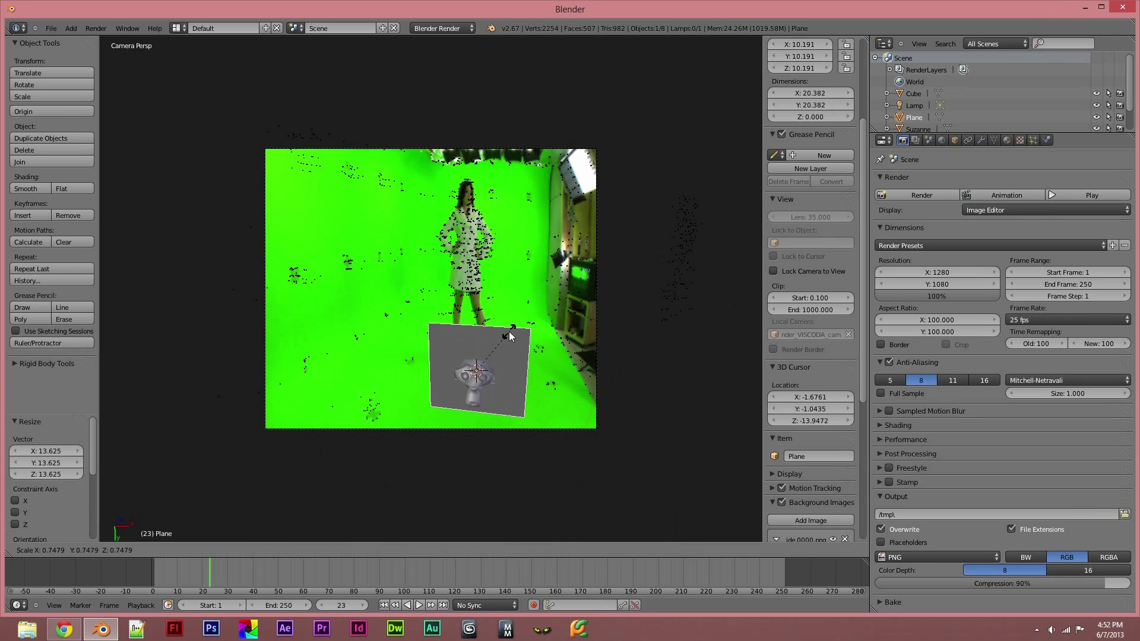
left_click(505, 336)
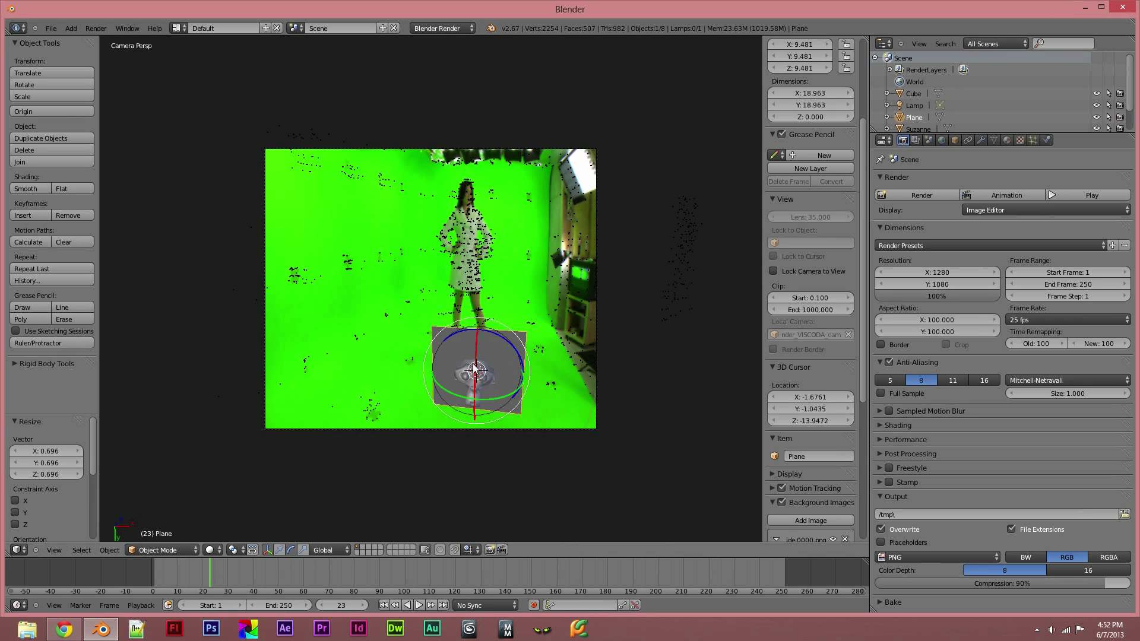
Rotate the plane by about -283° around the global X axis to match the floor's perspective, and keep the plane selected
left_click_drag(475, 369, 486, 378)
right_click(496, 378)
left_click(514, 385)
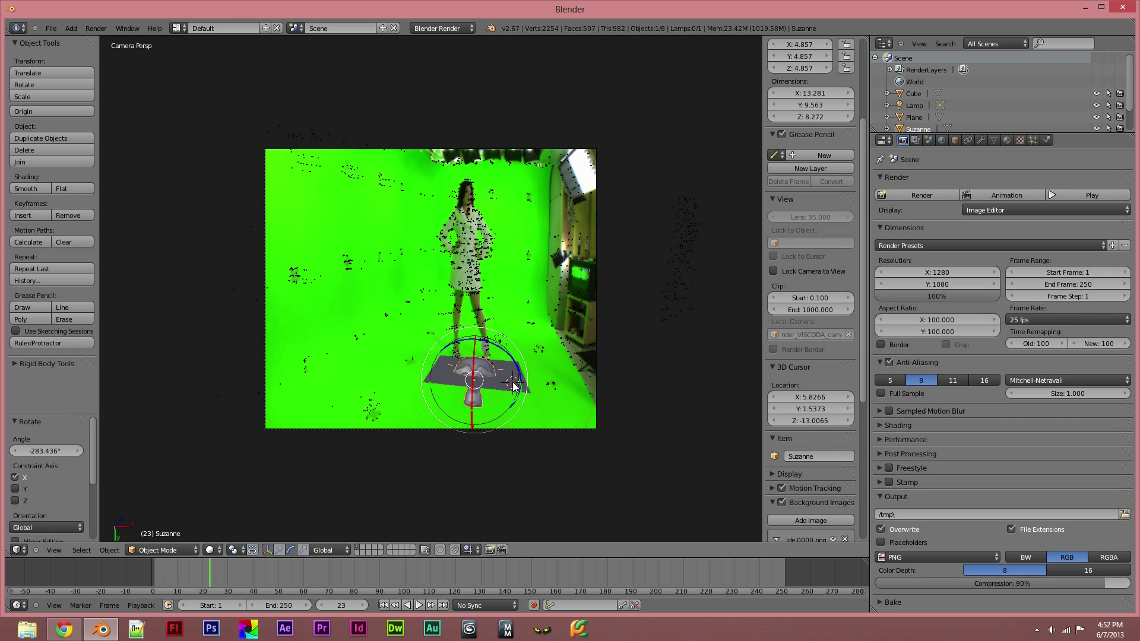
right_click(513, 382)
right_click(500, 378)
left_click(509, 379)
right_click(518, 386)
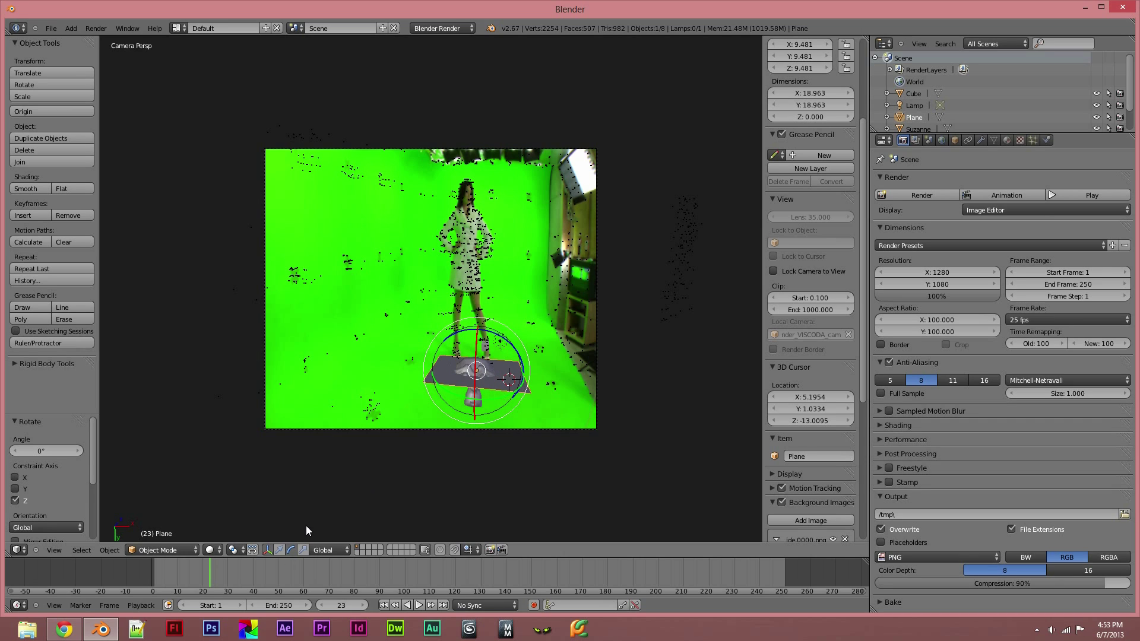
Move the plane down about 14.58 along Z and shift it about 2.78 along Y
left_click(279, 550)
left_click_drag(479, 351, 477, 403)
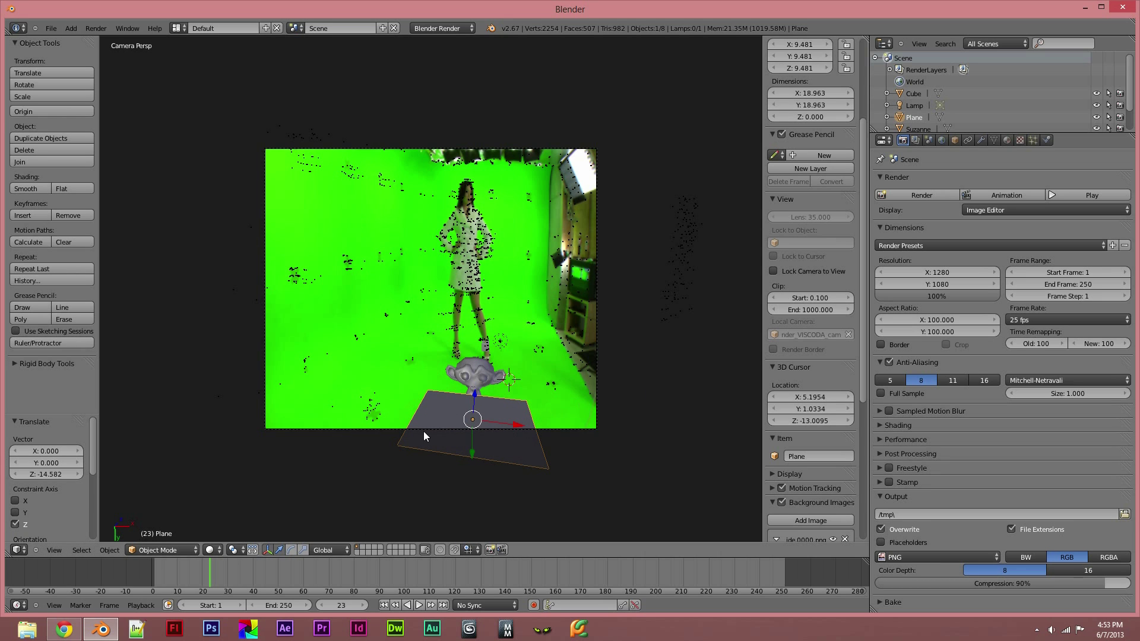
middle_click_drag(642, 437, 515, 511)
key("g")
key("y")
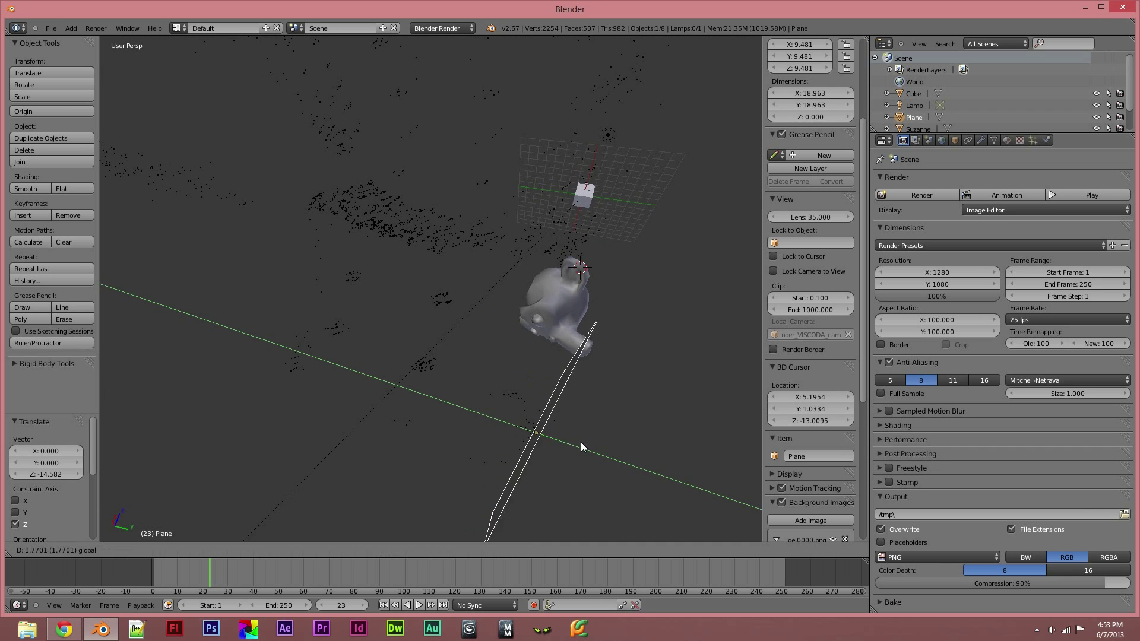
left_click(547, 445)
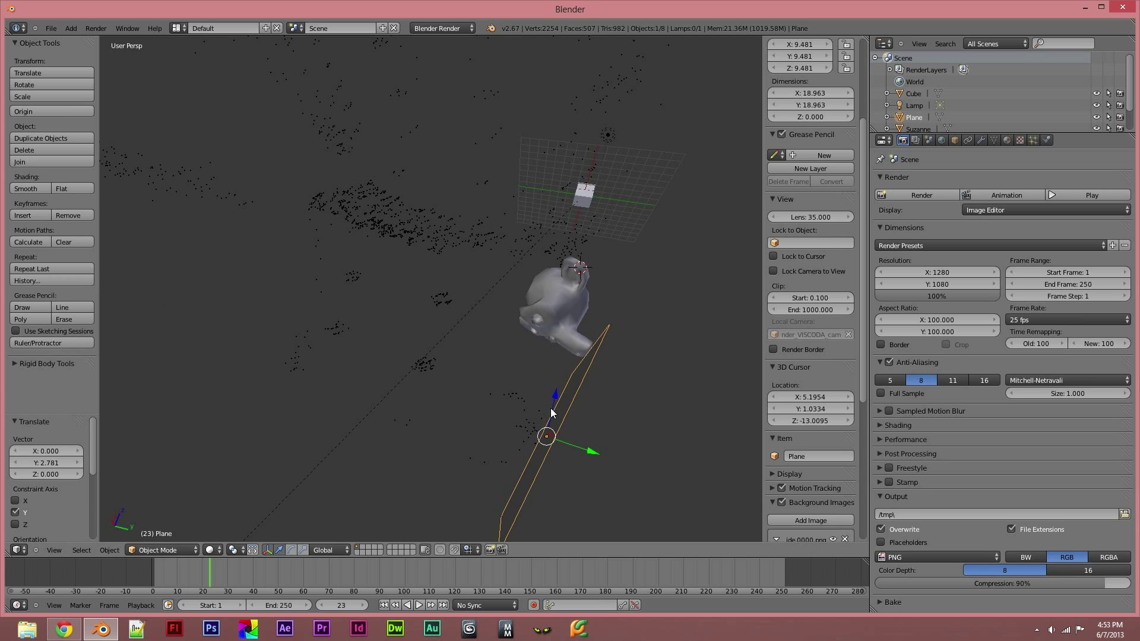
Raise the plane about 7.64 along Z and shift it about 2.02 along Y to sit just under the monkey
key("g")
key("z")
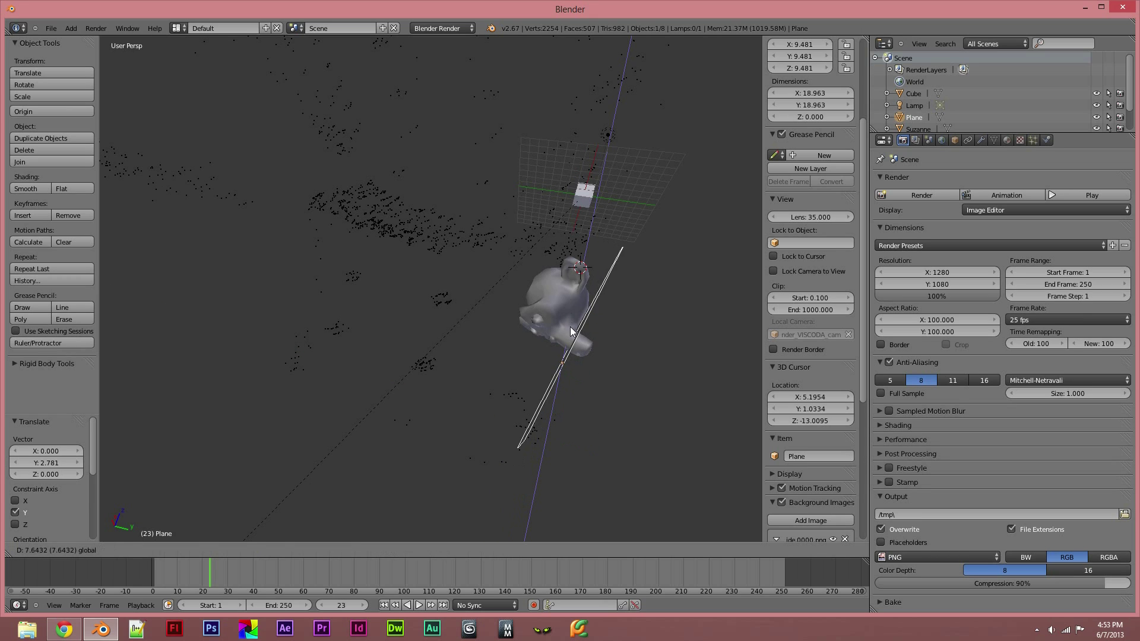
left_click(570, 331)
key("g")
key("y")
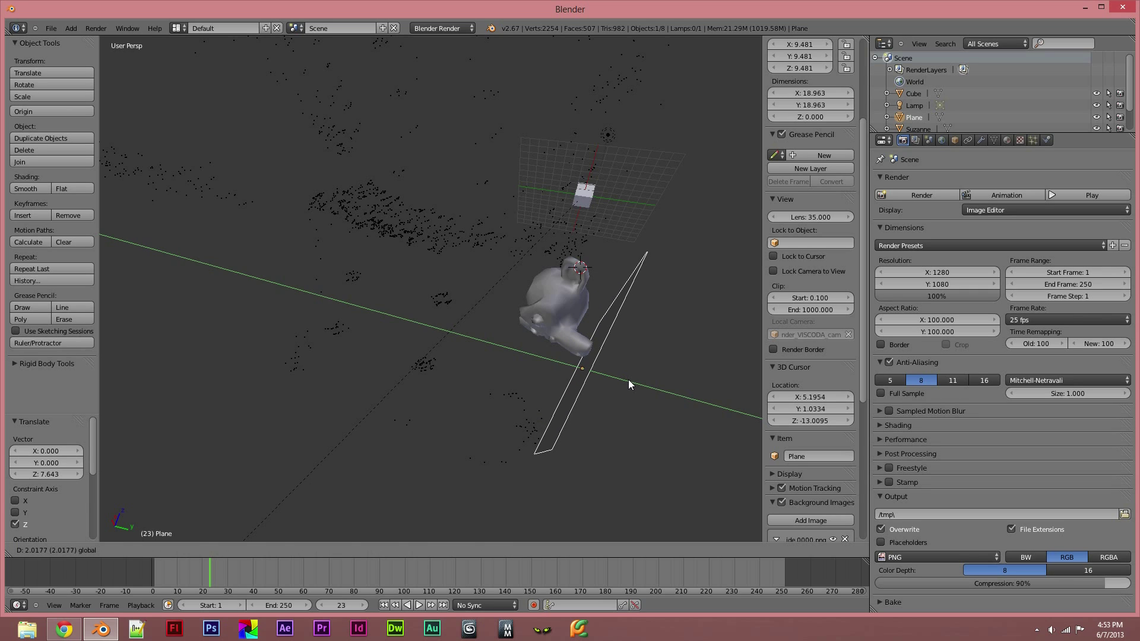
left_click(629, 379)
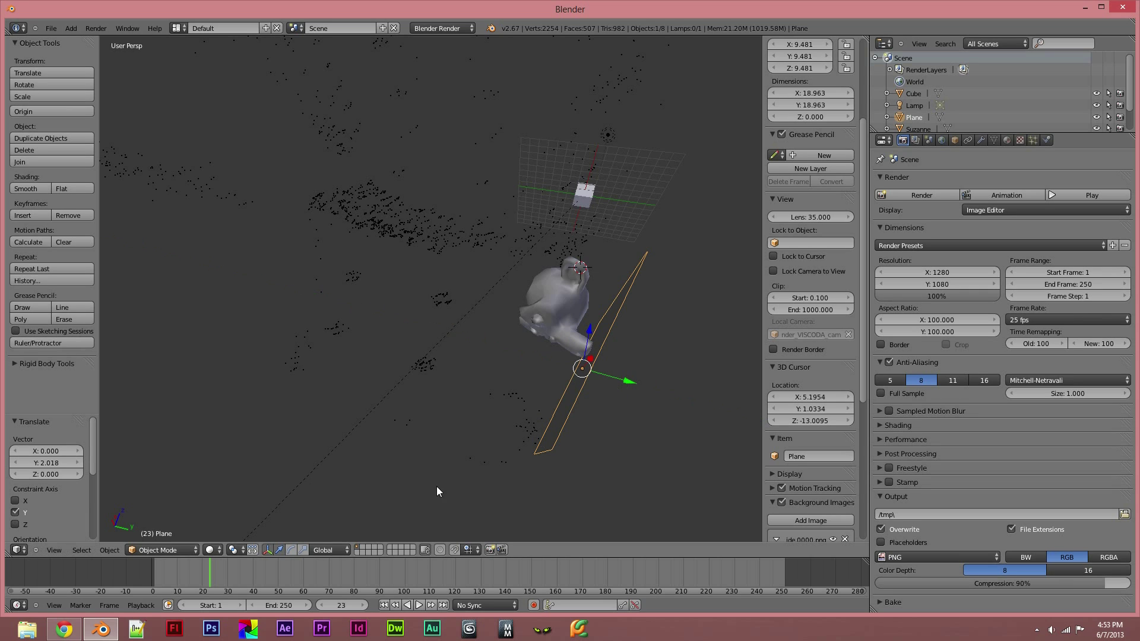
View the scene through the active camera to check the plane and monkey against the footage
left_click(55, 550)
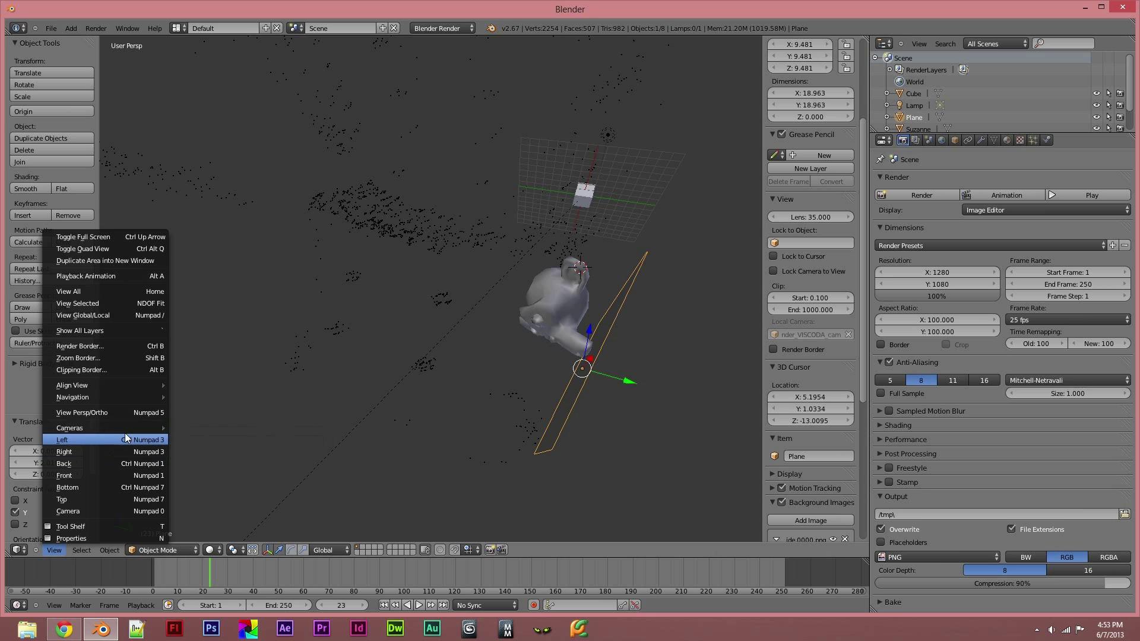
mouse_move(136, 426)
left_click(186, 440)
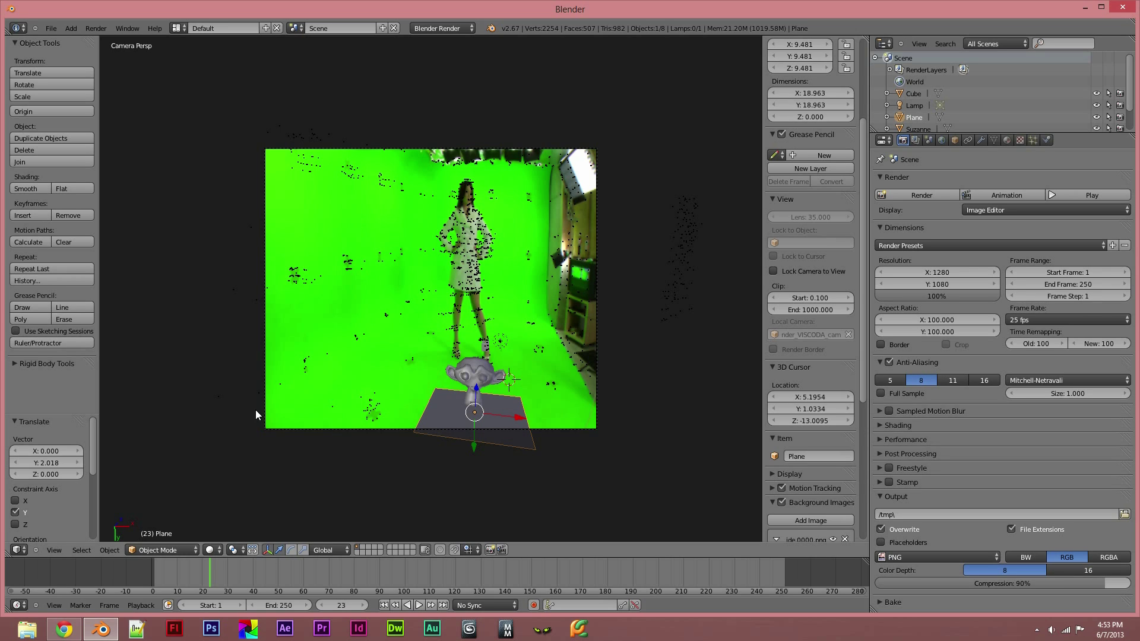
left_click(418, 28)
left_click(464, 26)
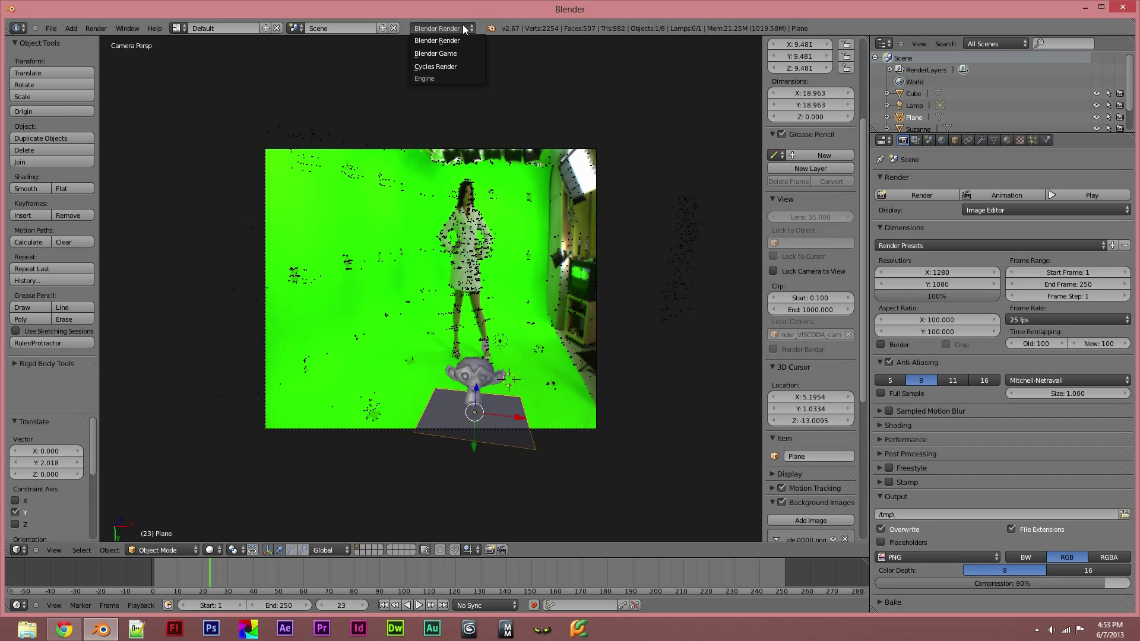
left_click(444, 32)
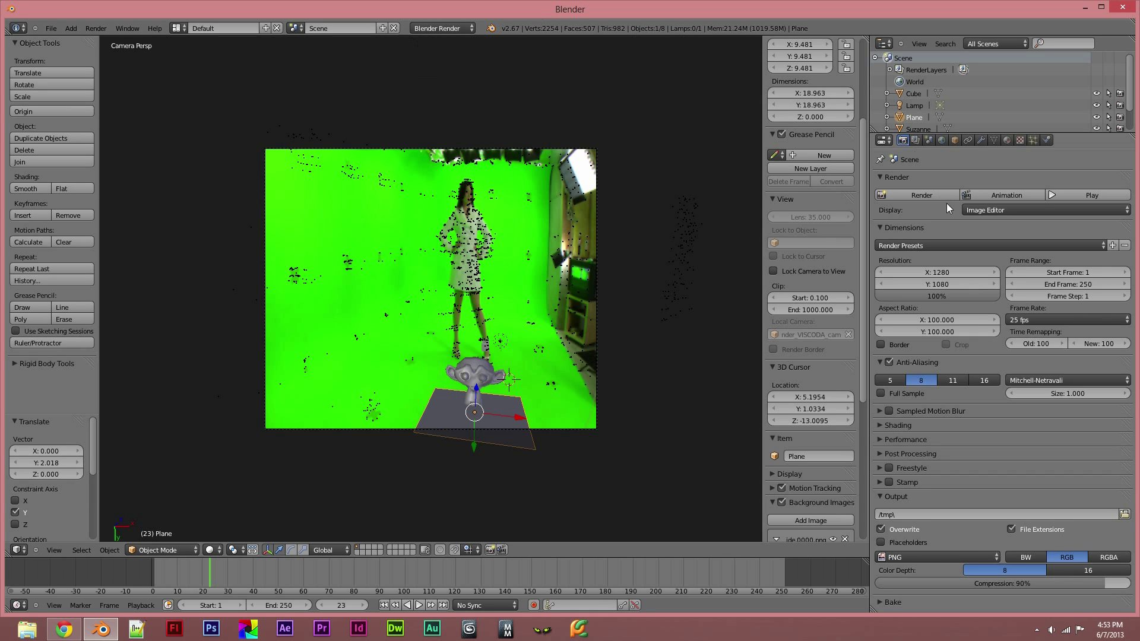
Create a new material for the floor plane
left_click(918, 141)
left_click(942, 140)
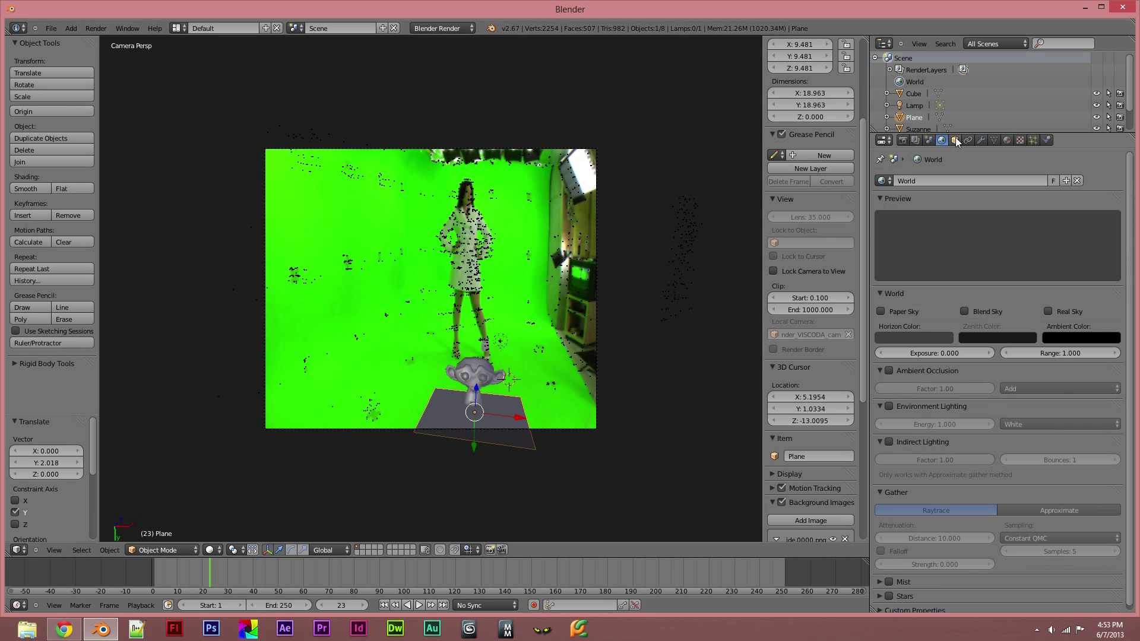
left_click(955, 141)
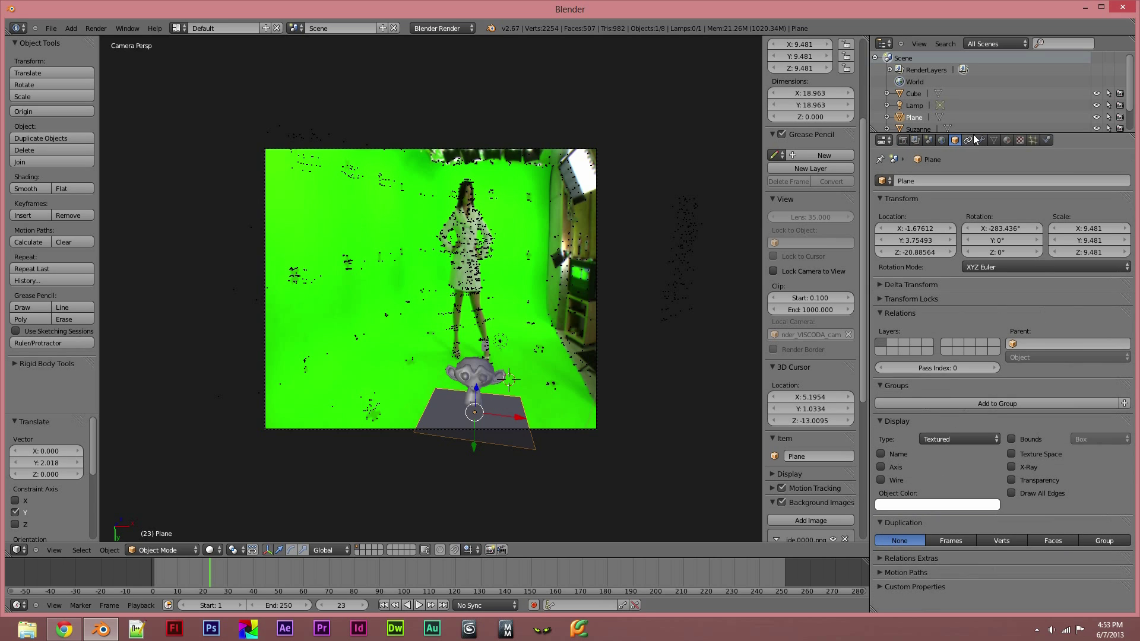
left_click(1008, 140)
left_click(962, 220)
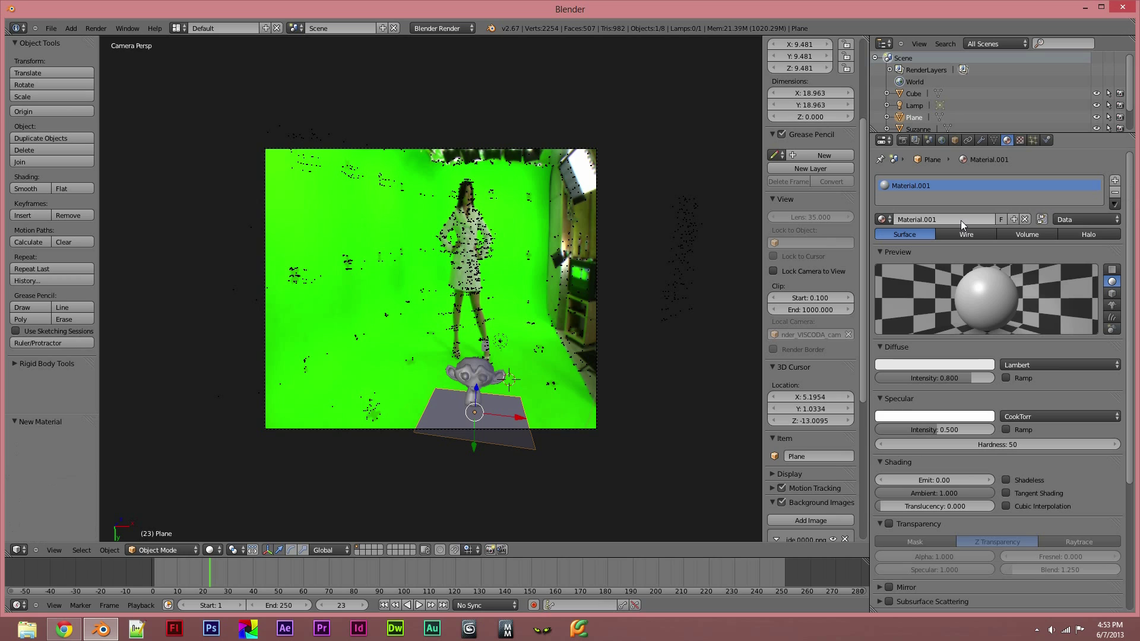
Examine the plane material's shading, transparency and shadow options, along with the render layer and render settings
left_click_drag(1130, 284, 1136, 418)
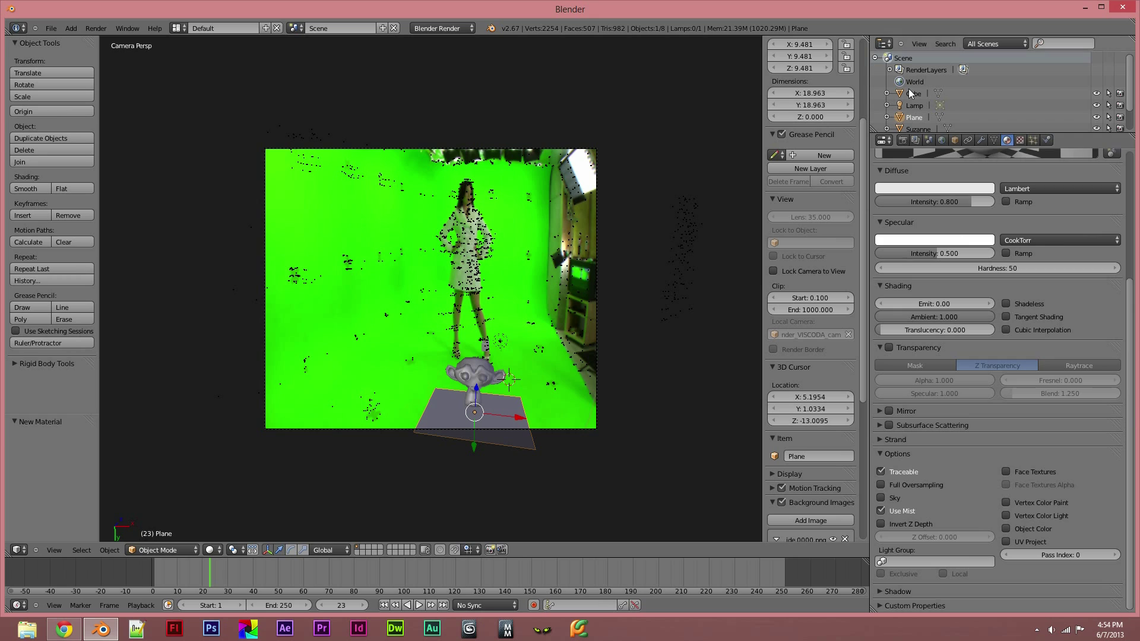
left_click(903, 140)
left_click(917, 142)
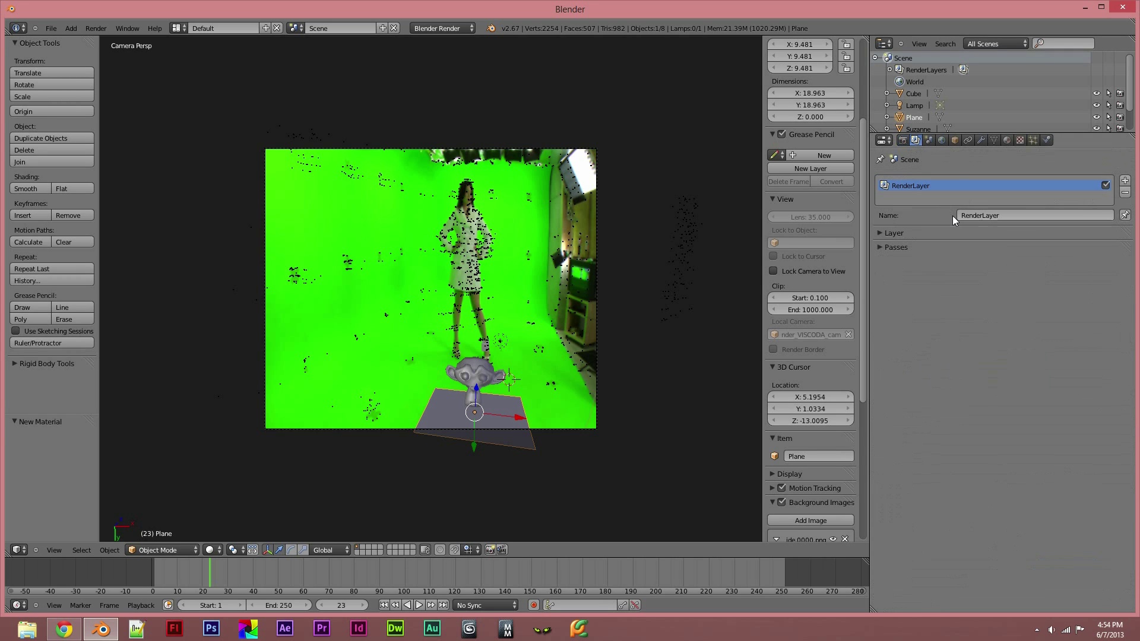
left_click(903, 141)
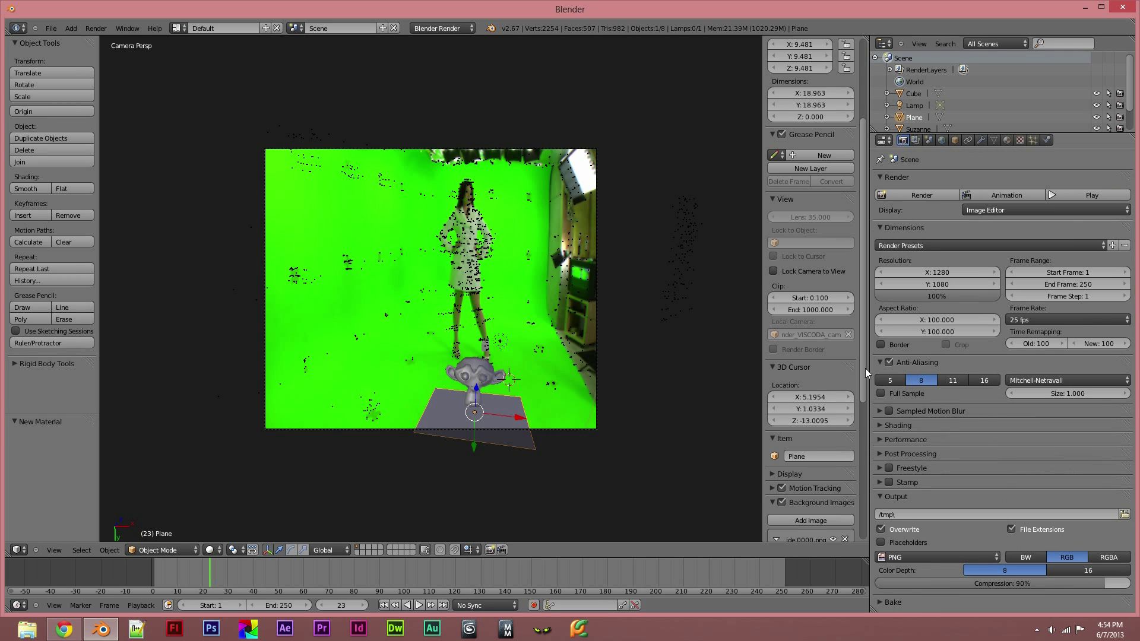
left_click(915, 142)
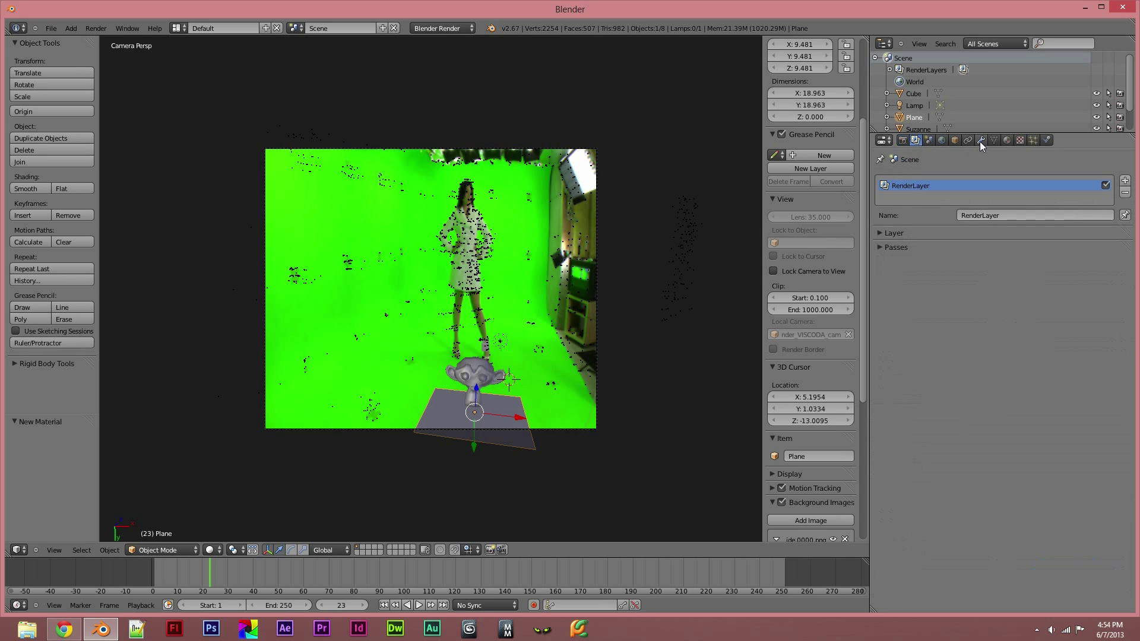
left_click(979, 141)
left_click(966, 141)
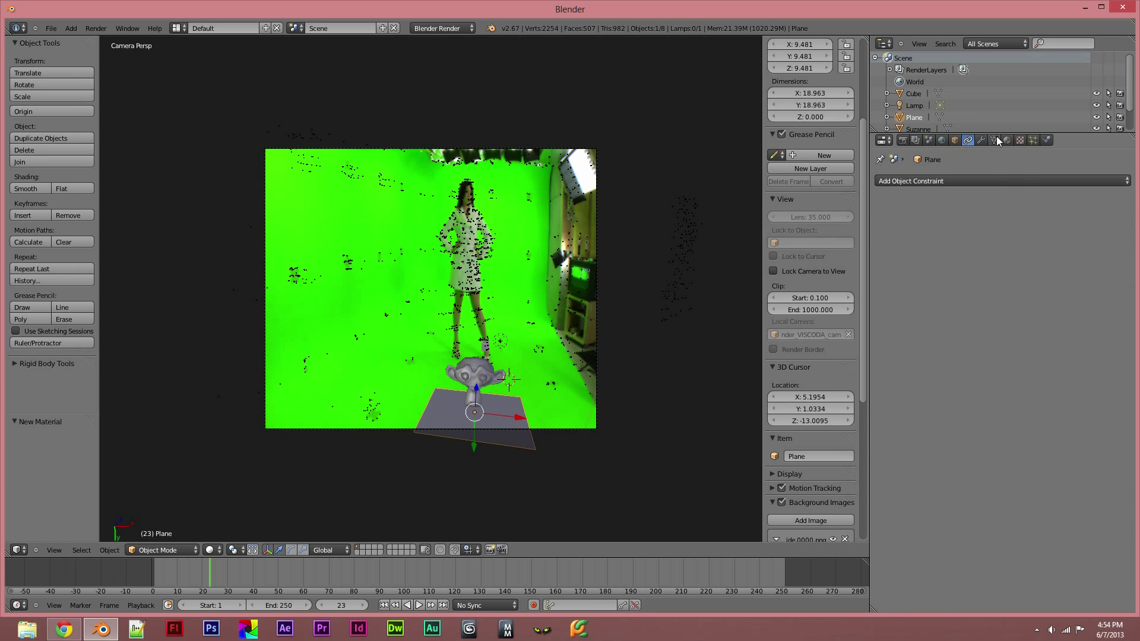
left_click(1007, 141)
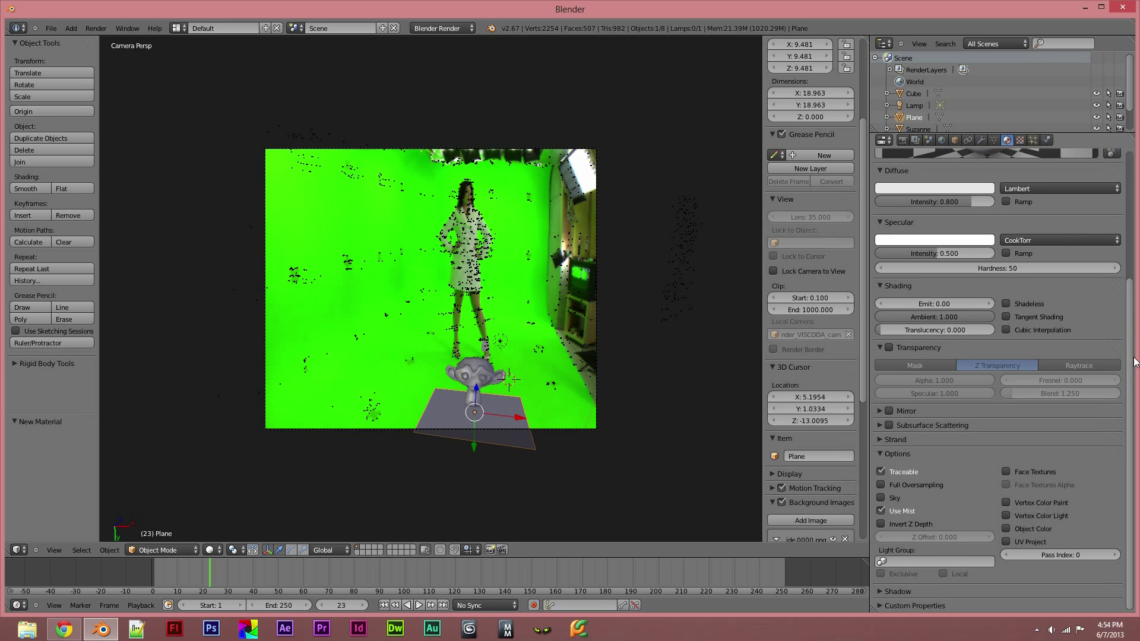
left_click(887, 590)
left_click_drag(1129, 464, 1132, 519)
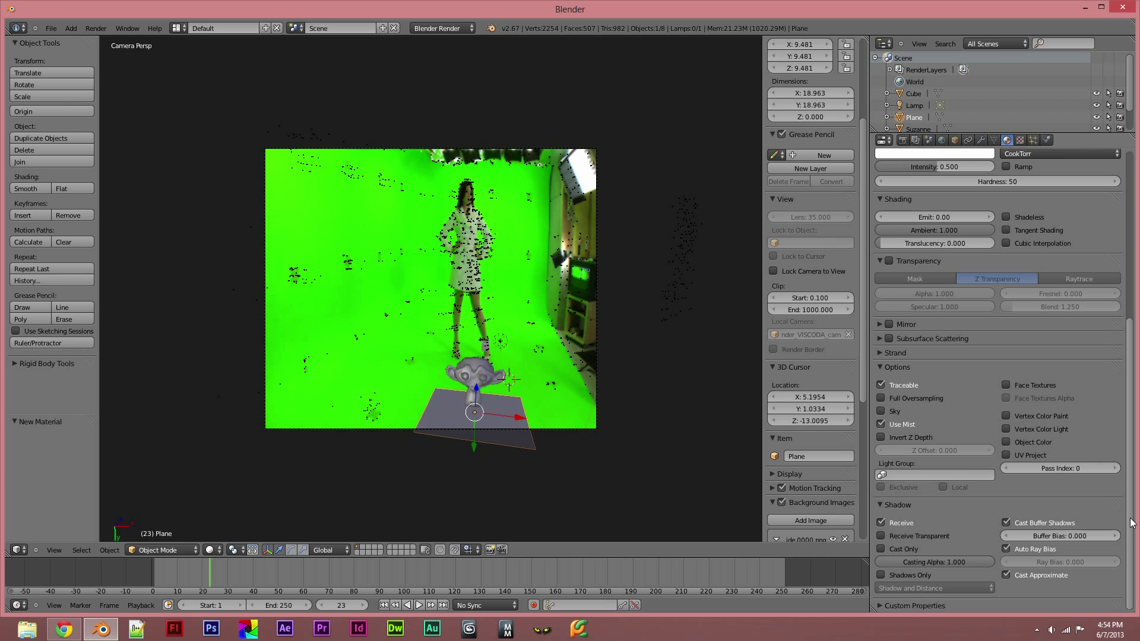
scroll(1115, 300, "up", 10)
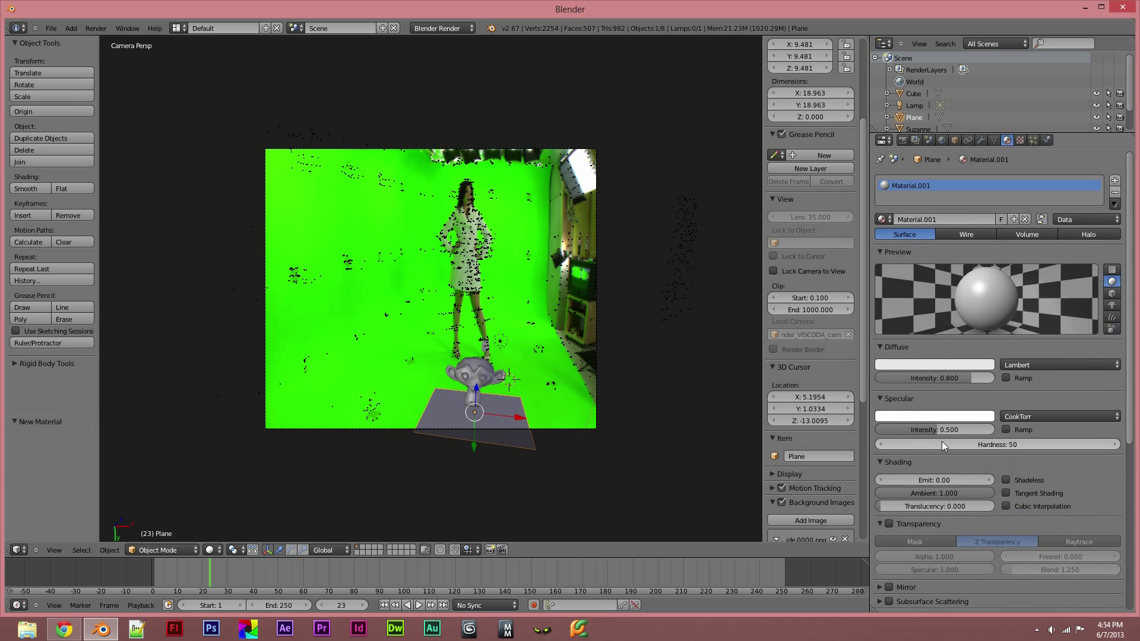
Switch the render engine to Cycles Render and enable nodes on the plane's material with its preview expanded
left_click(459, 25)
left_click(447, 63)
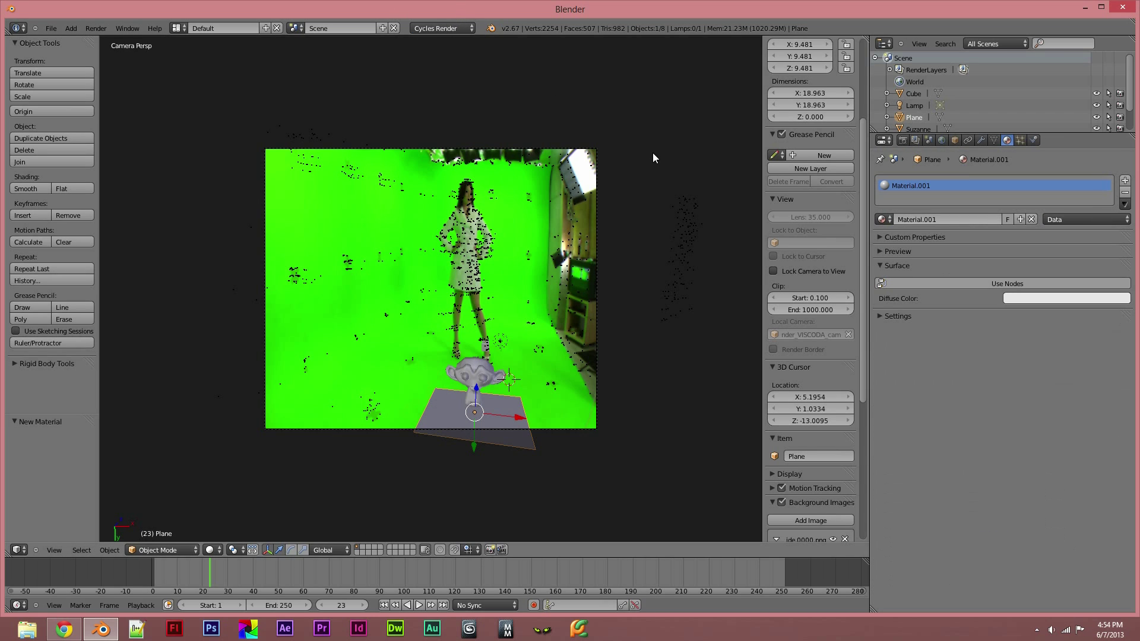
left_click(924, 284)
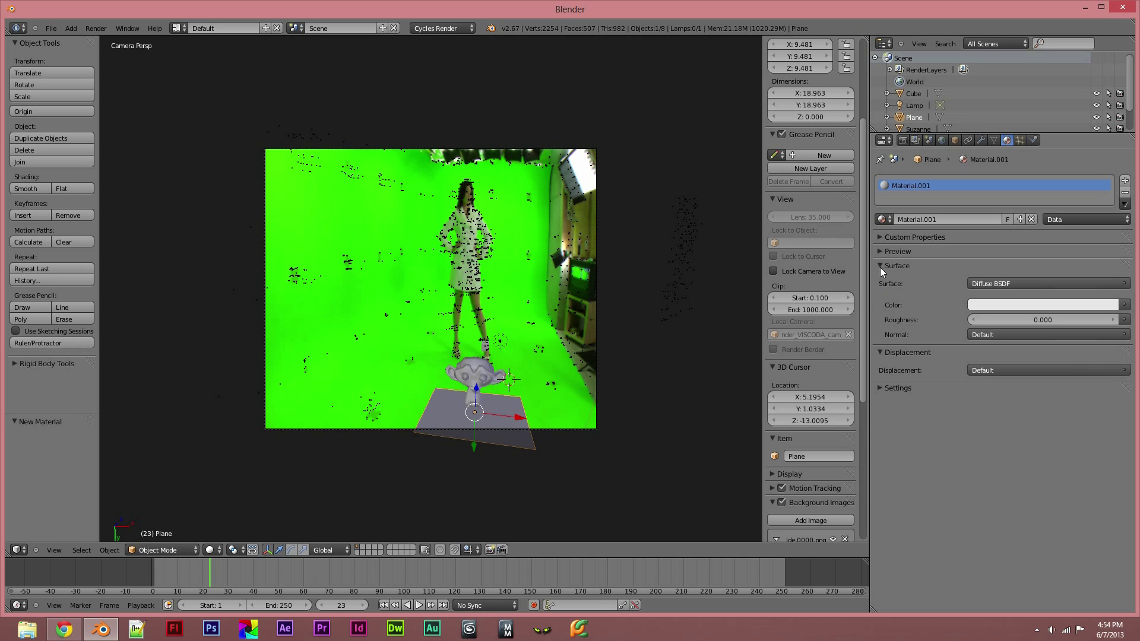
left_click(890, 254)
left_click(889, 254)
left_click(889, 253)
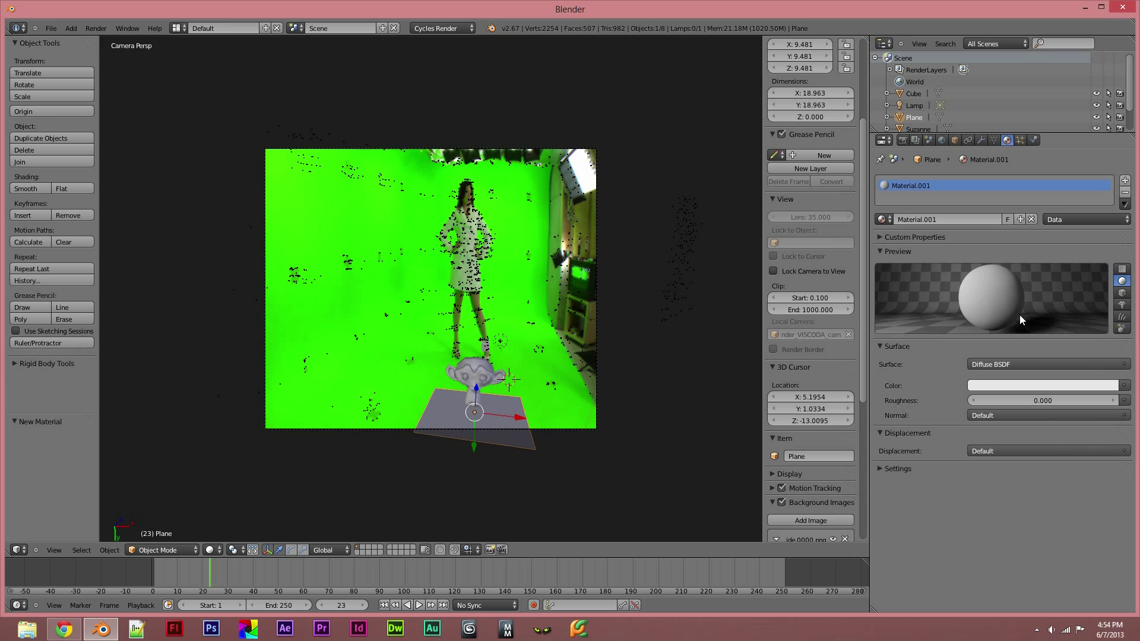
Set the plane material's surface shader to Holdout and render frame 23
left_click(1010, 365)
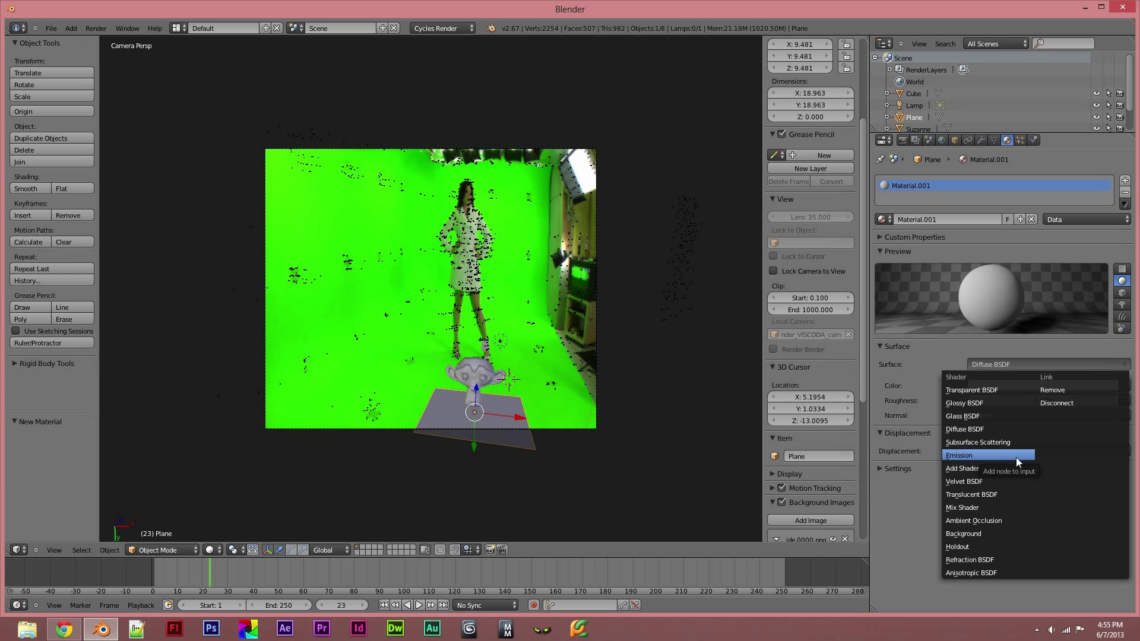
left_click(1009, 546)
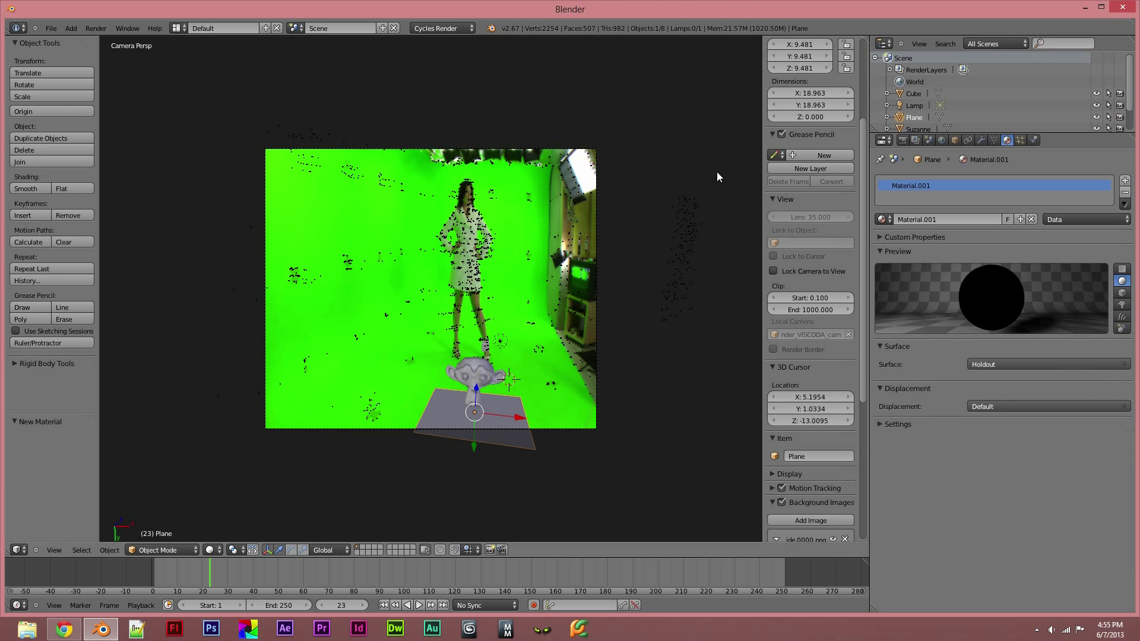
key("F12")
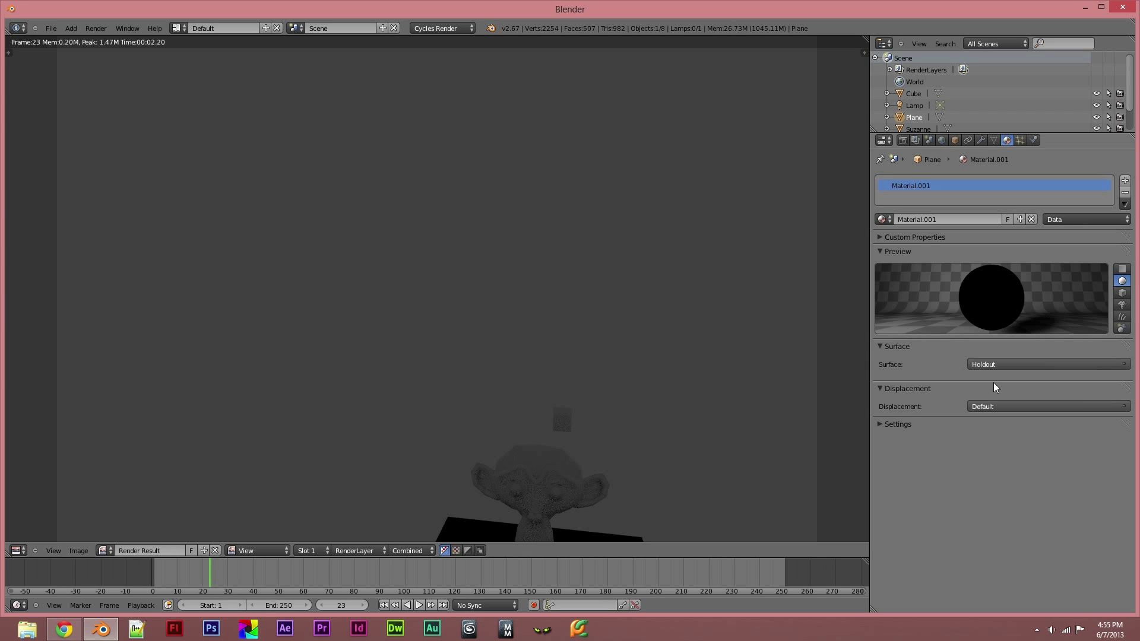
Set the plane material's surface shader to Diffuse BSDF and render frame 23 again
left_click(1007, 364)
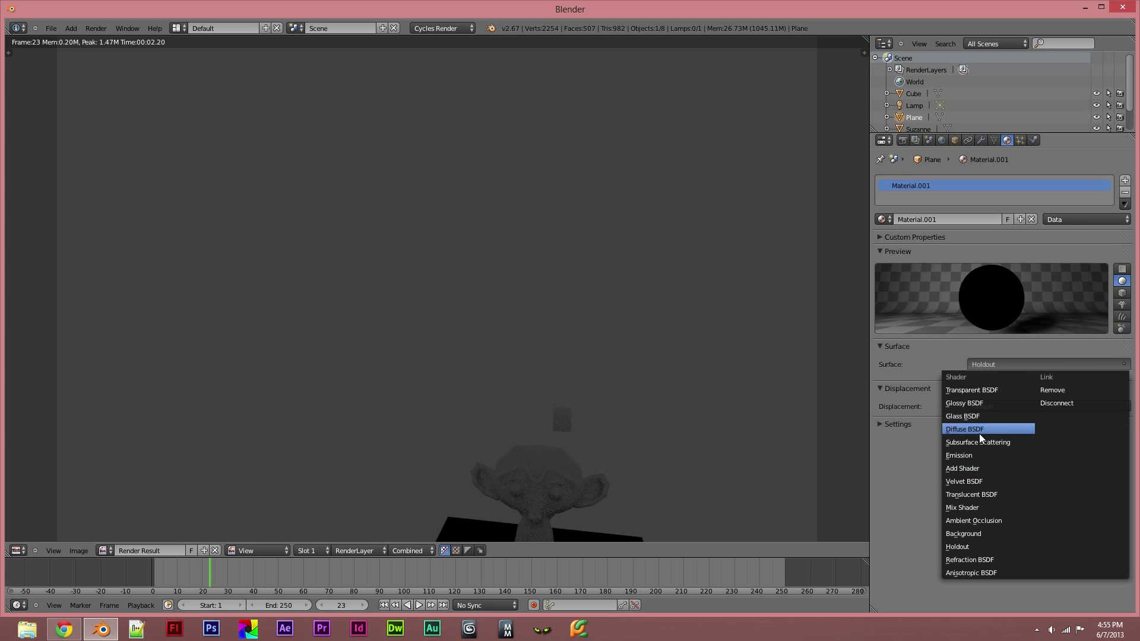
left_click(993, 441)
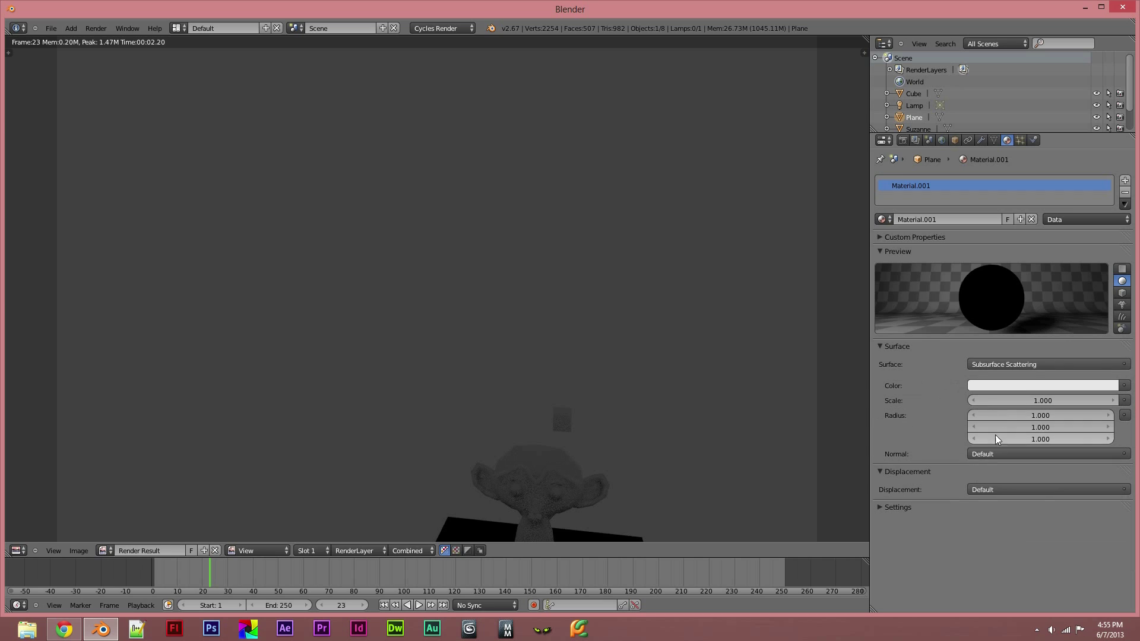
left_click(1010, 365)
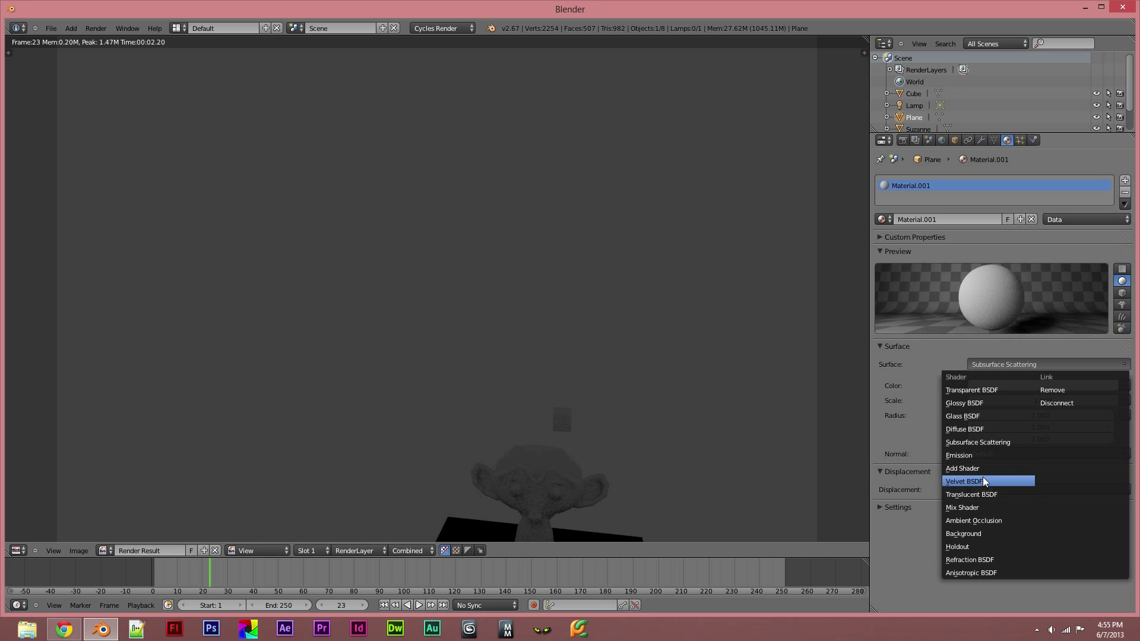
left_click(985, 429)
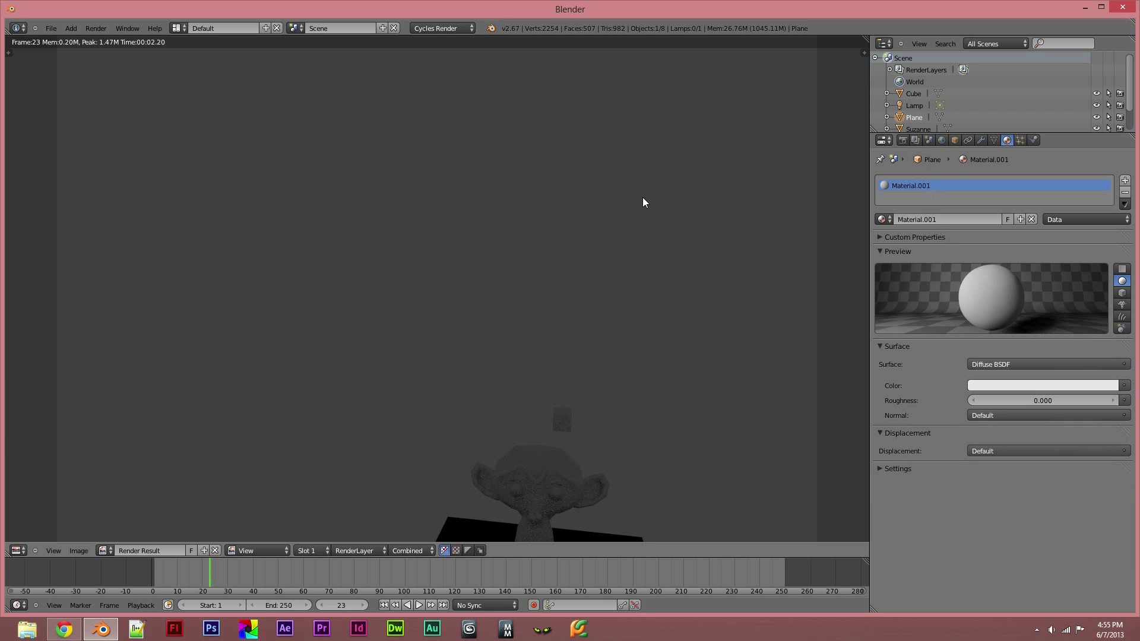
key("F12")
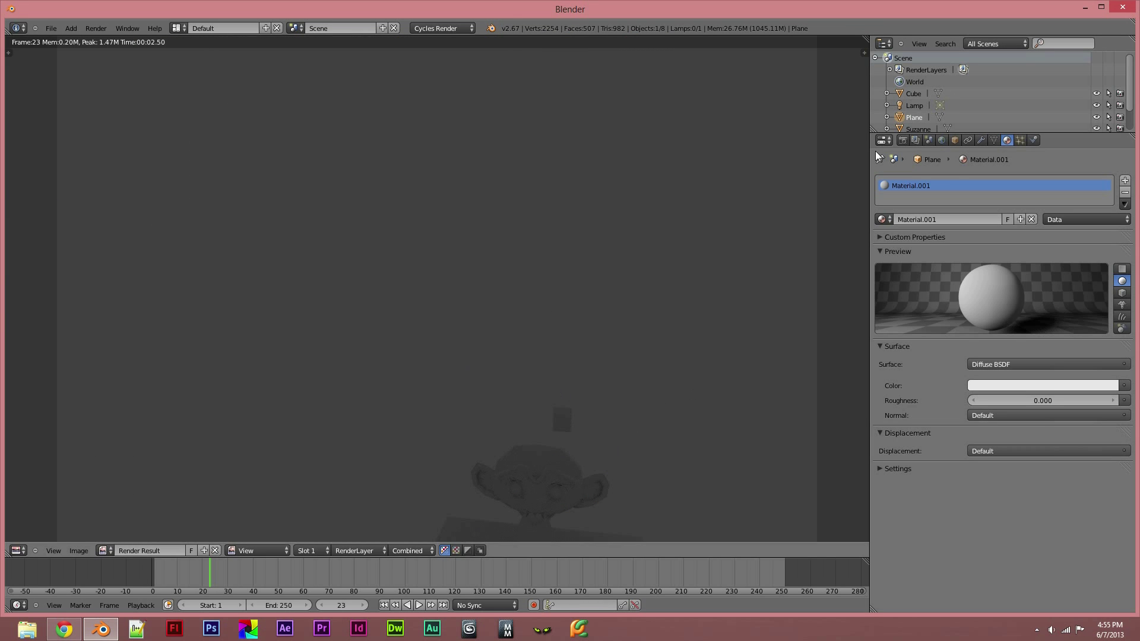
Open the scene's world settings
left_click(942, 140)
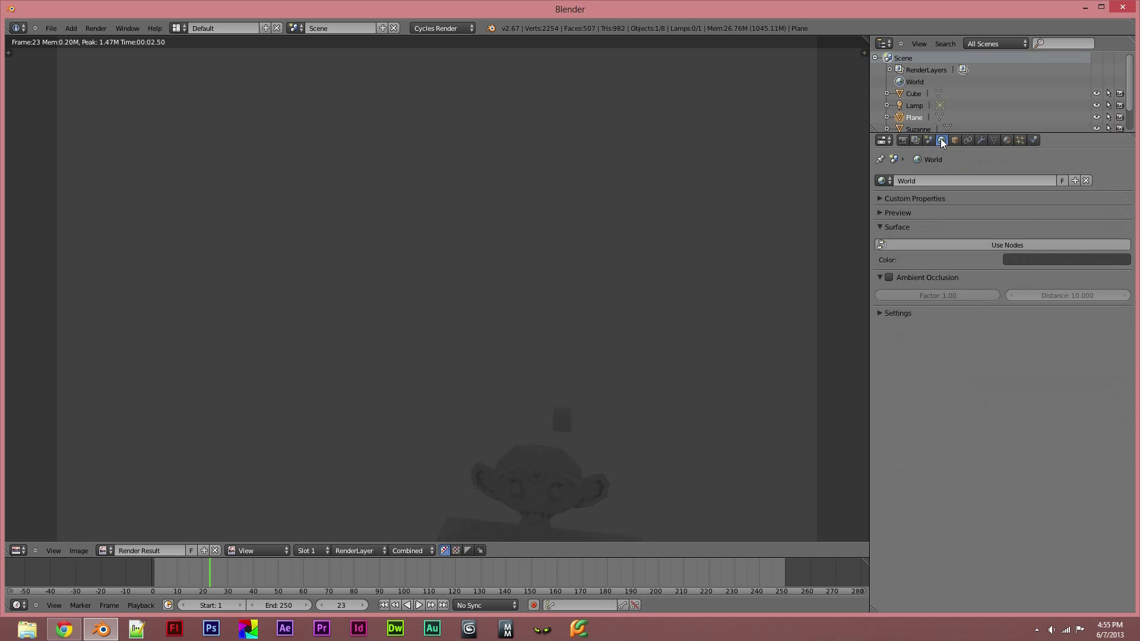
Move the ground plane to layer 2 in the 3D view and show layer 2 together with layer 1
left_click(954, 139)
left_click(915, 141)
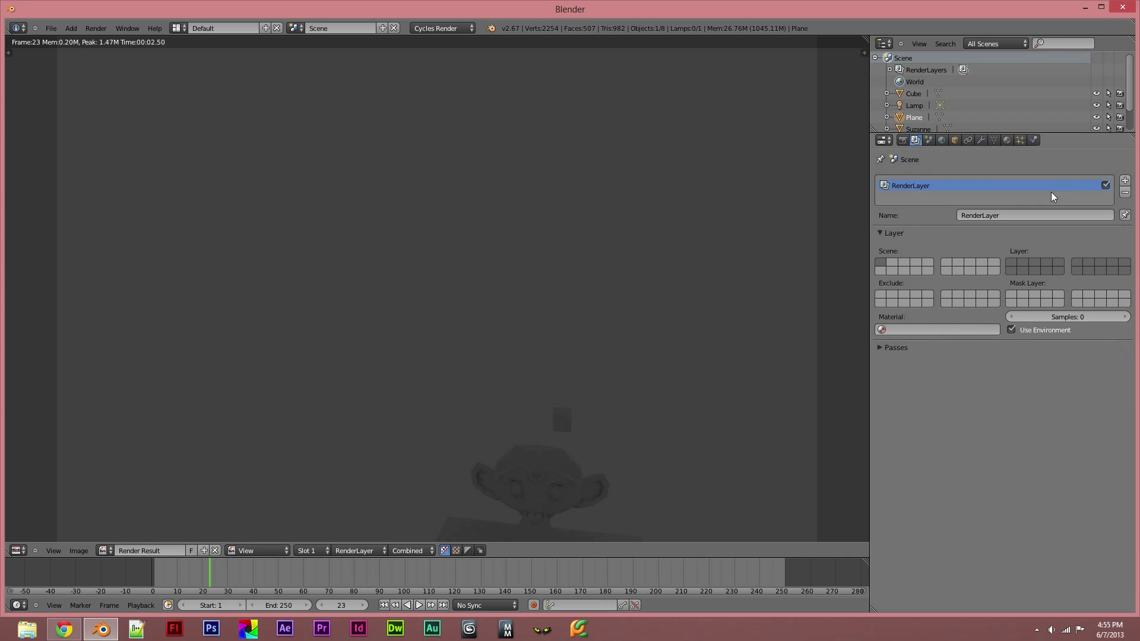
left_click(19, 550)
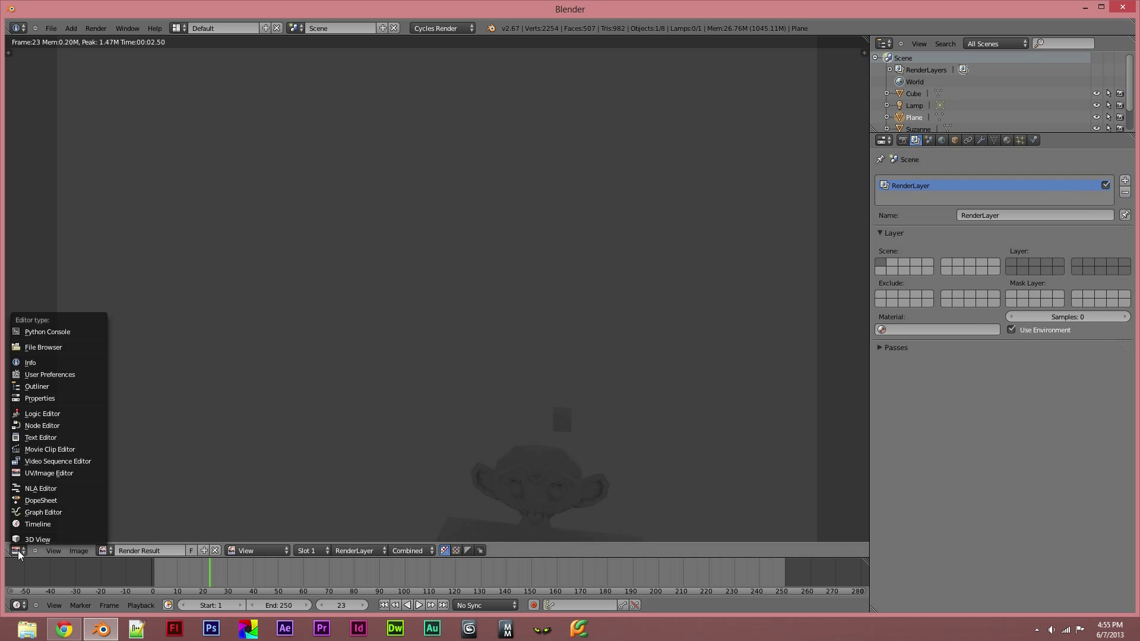
left_click(32, 533)
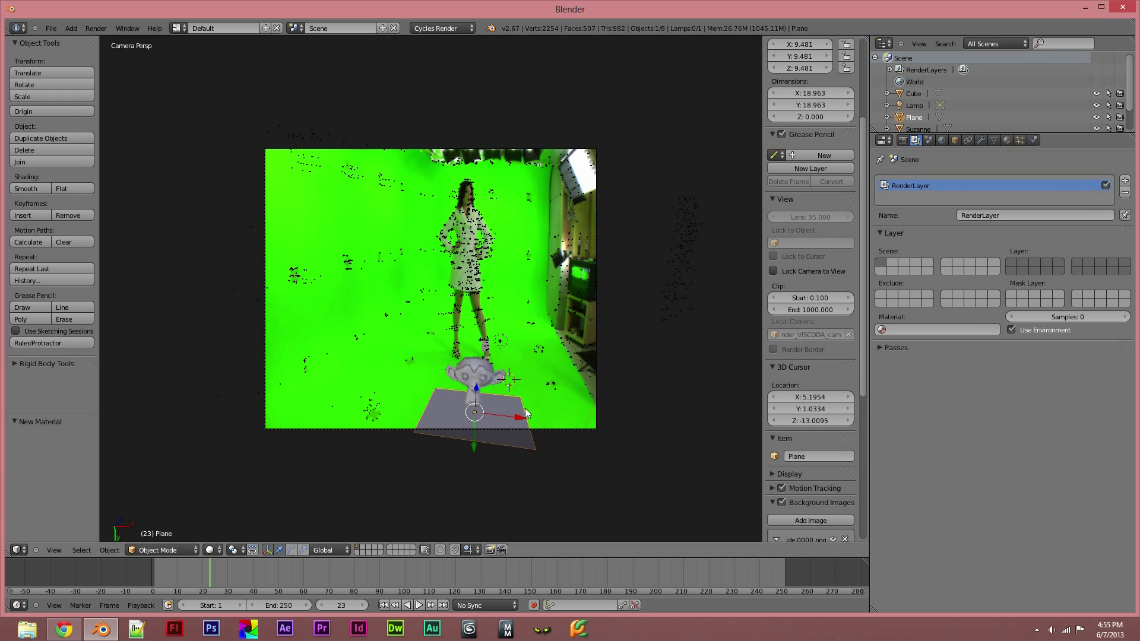
key("m")
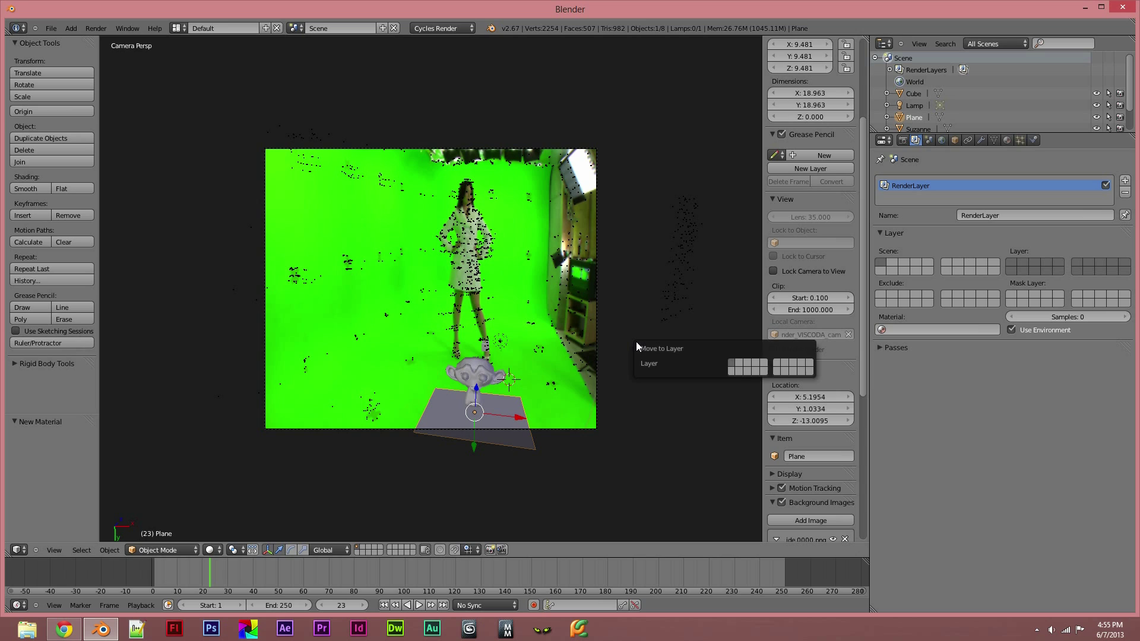
left_click(740, 363)
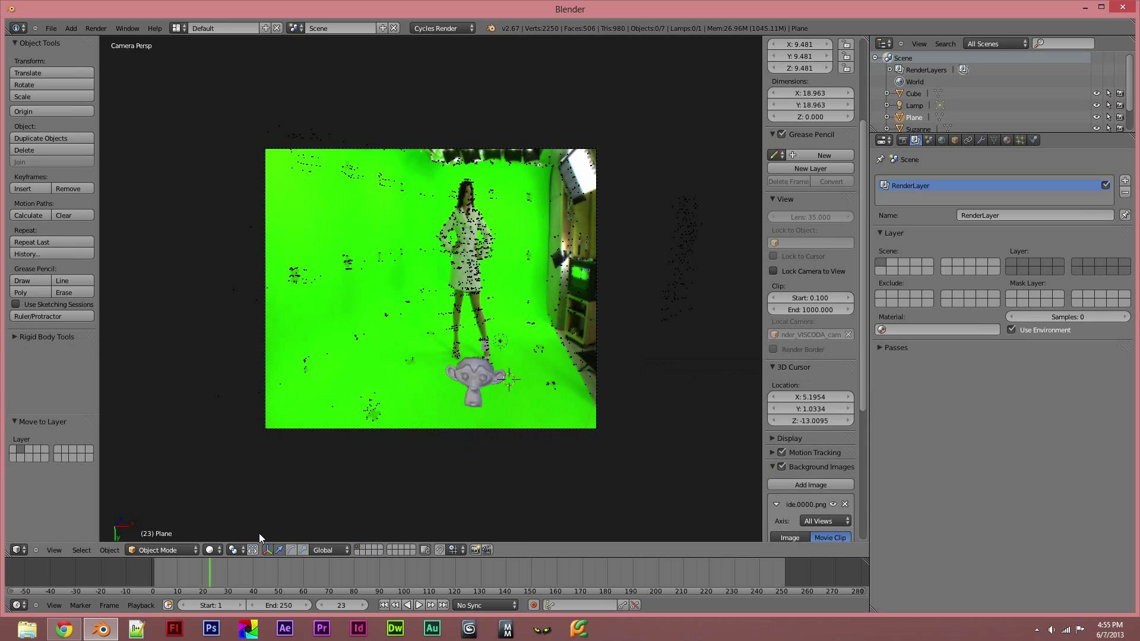
left_click(362, 546, "shift")
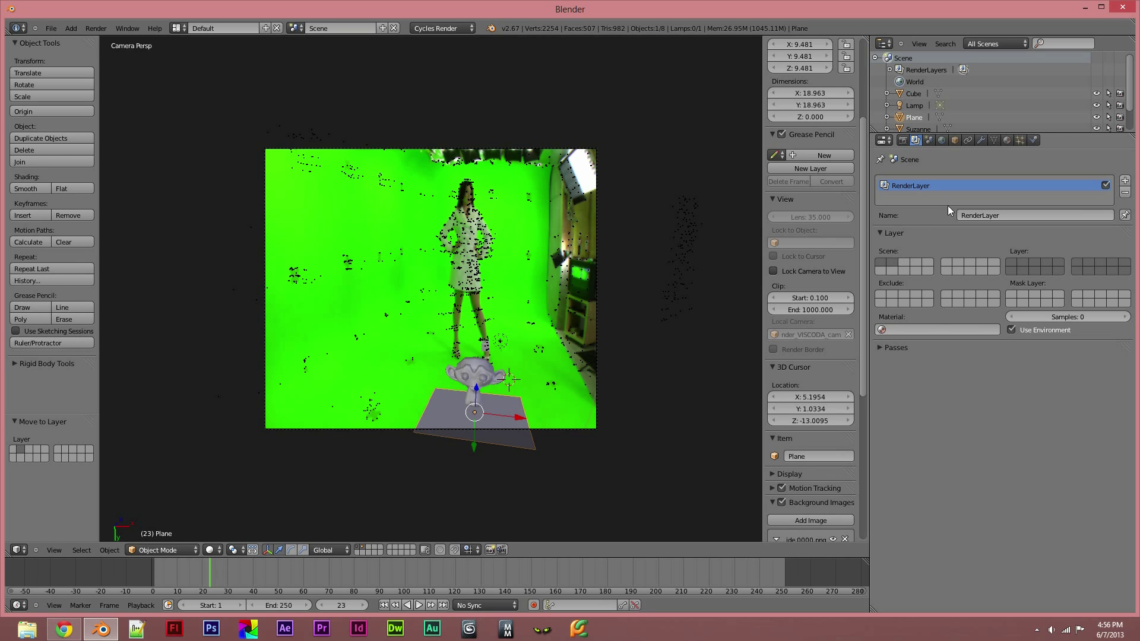
Add a second render layer and name it Shadow
left_click(1125, 180)
left_click(1042, 215)
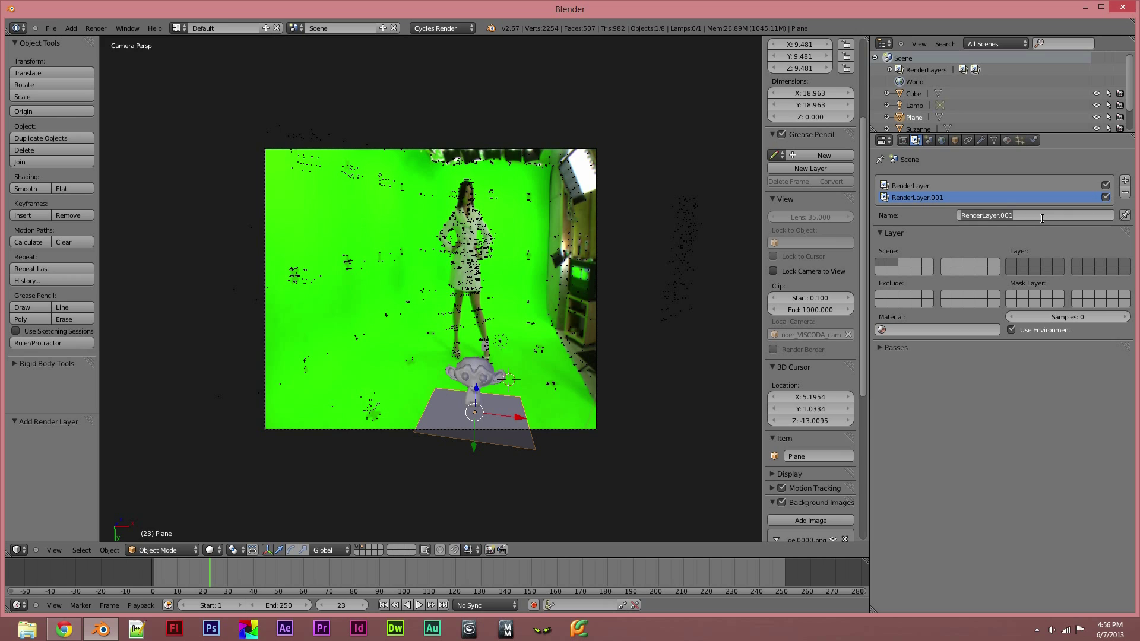
key("BackSpace")
type("Shadow")
key("Return")
Configure the Shadow render layer to use only layer 2, exclude layer 1, and output only the Shadow pass
left_click(883, 263)
left_click(891, 264)
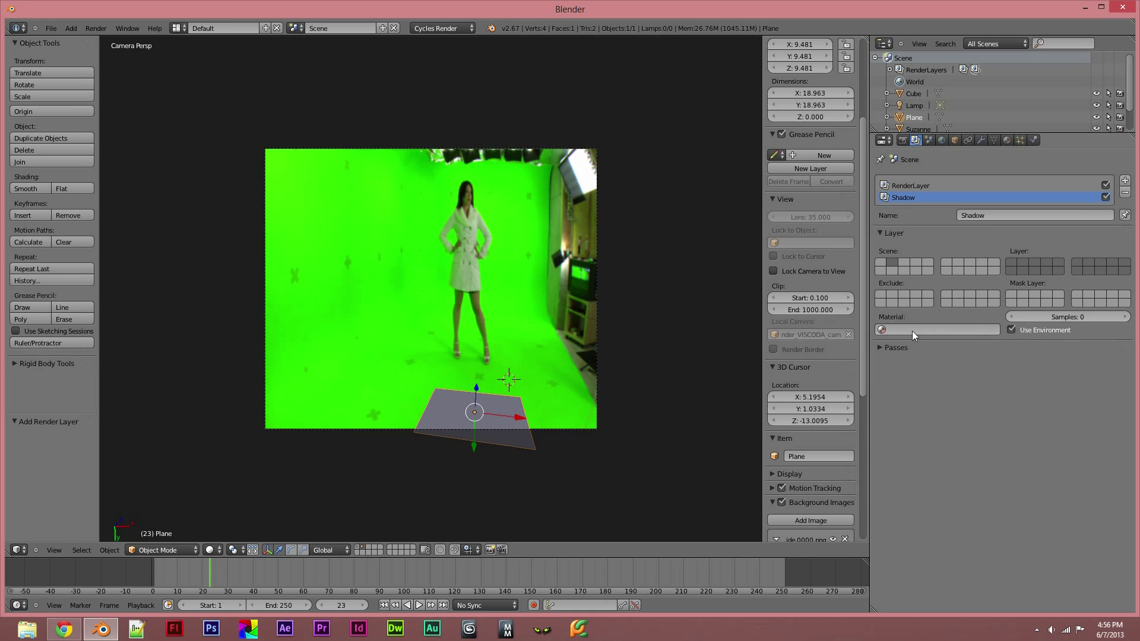
left_click(1025, 263)
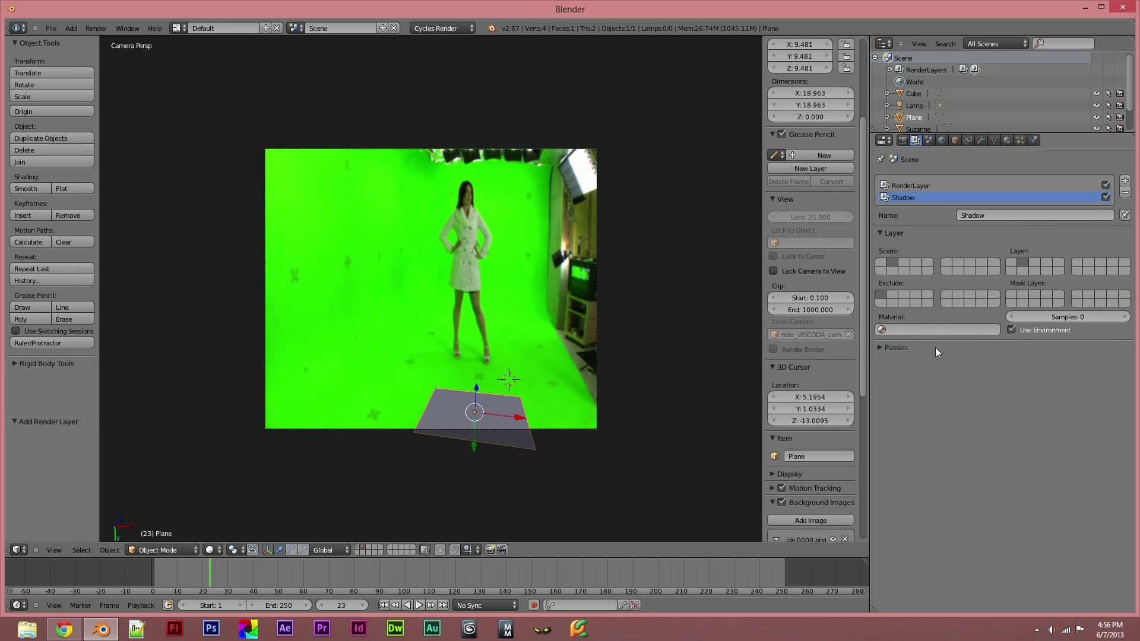
left_click(879, 295)
left_click(892, 350)
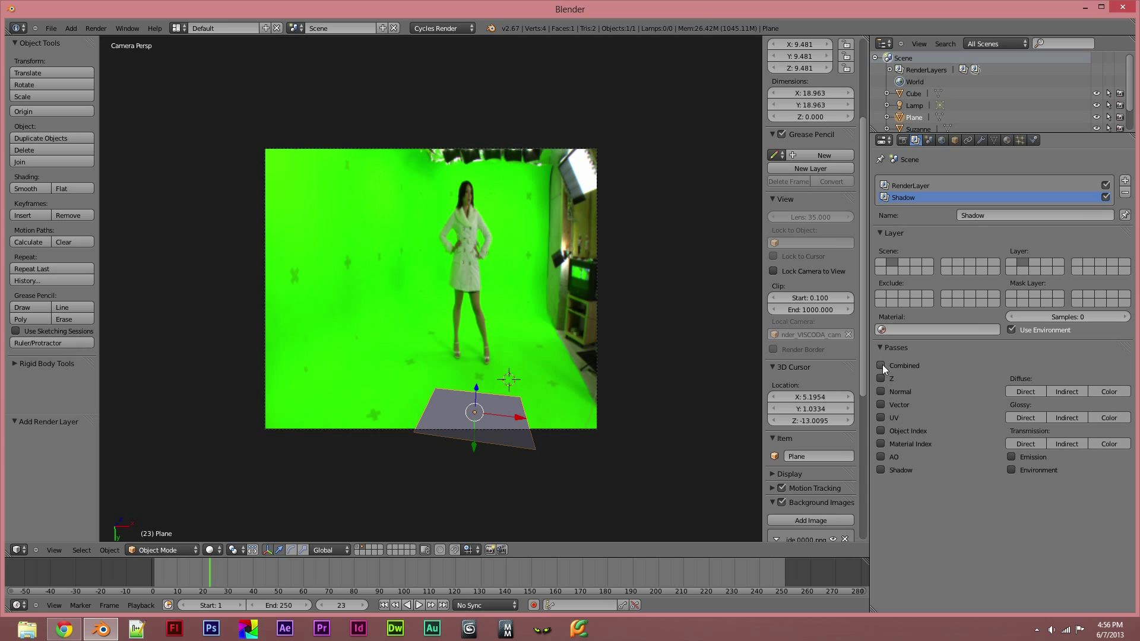
left_click(881, 469)
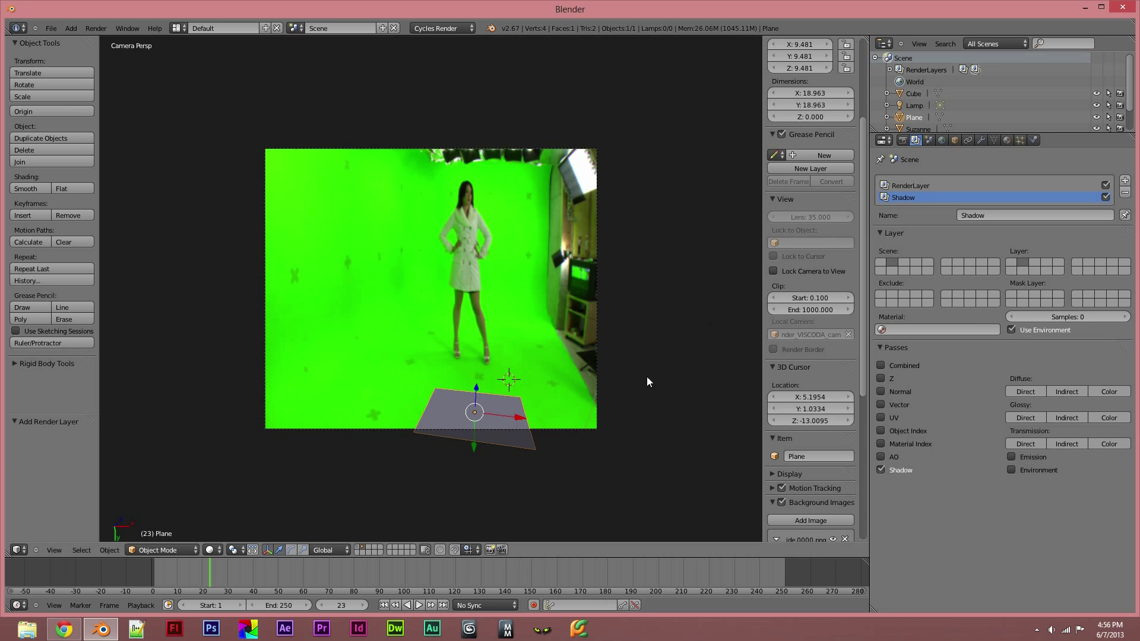
Select the original RenderLayer, make scene layers 1 and 2 visible, and render the current frame
left_click(922, 187)
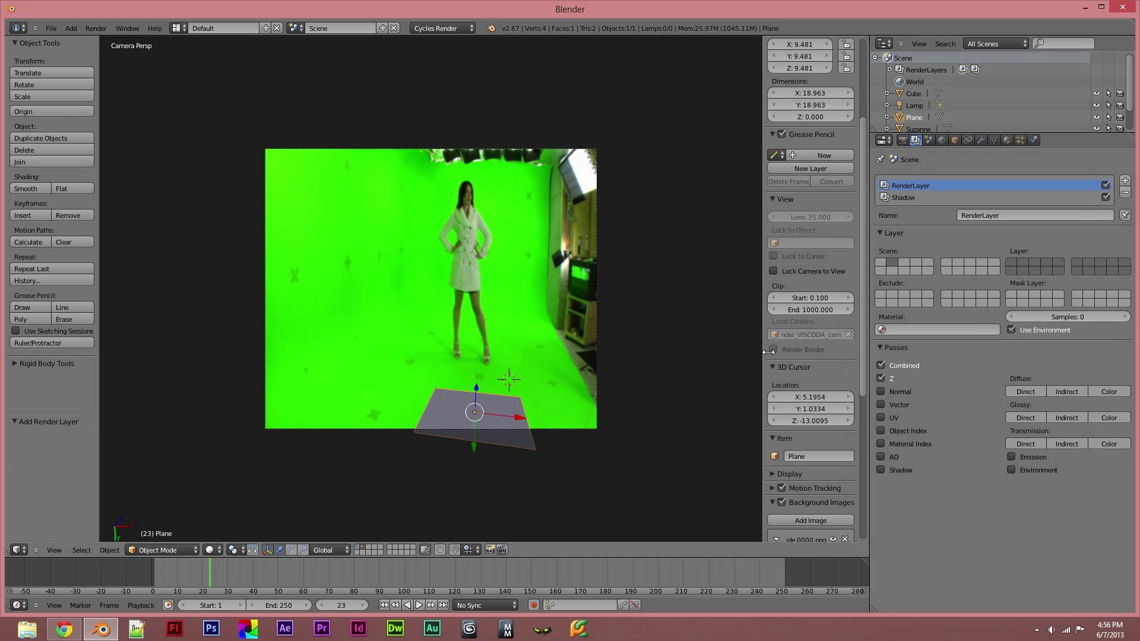
left_click(358, 550, "shift")
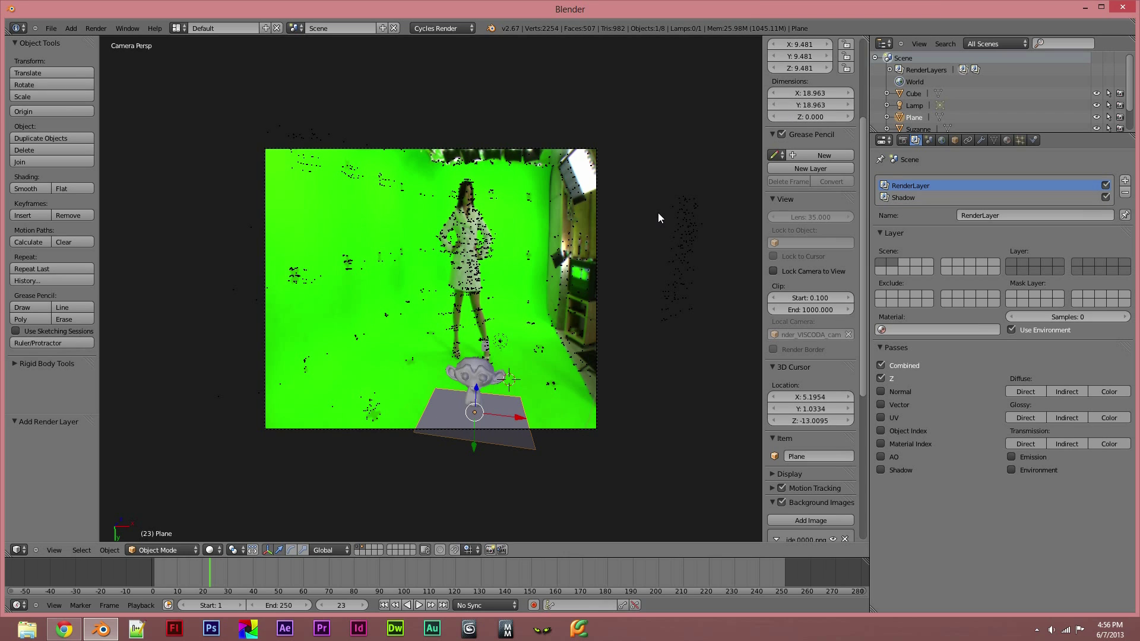
key("F12")
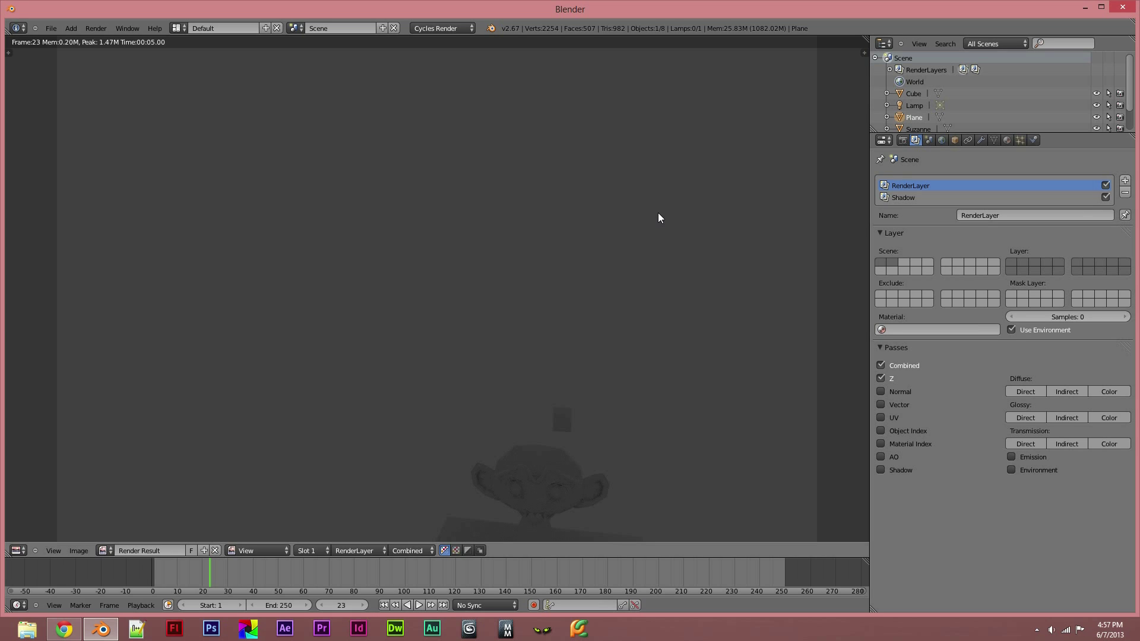
Add a spot lamp at the monkey head in the 3D view and raise it about 20 units along Z
left_click(18, 551)
left_click(36, 538)
left_click(482, 367)
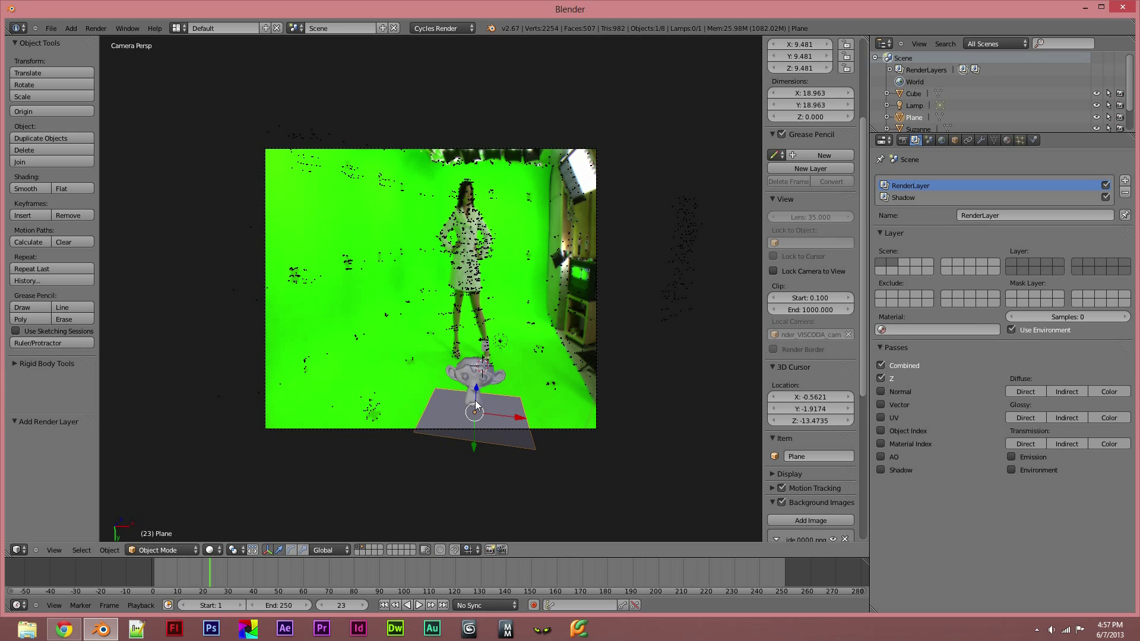
middle_click_drag(615, 354, 520, 398)
left_click(499, 394)
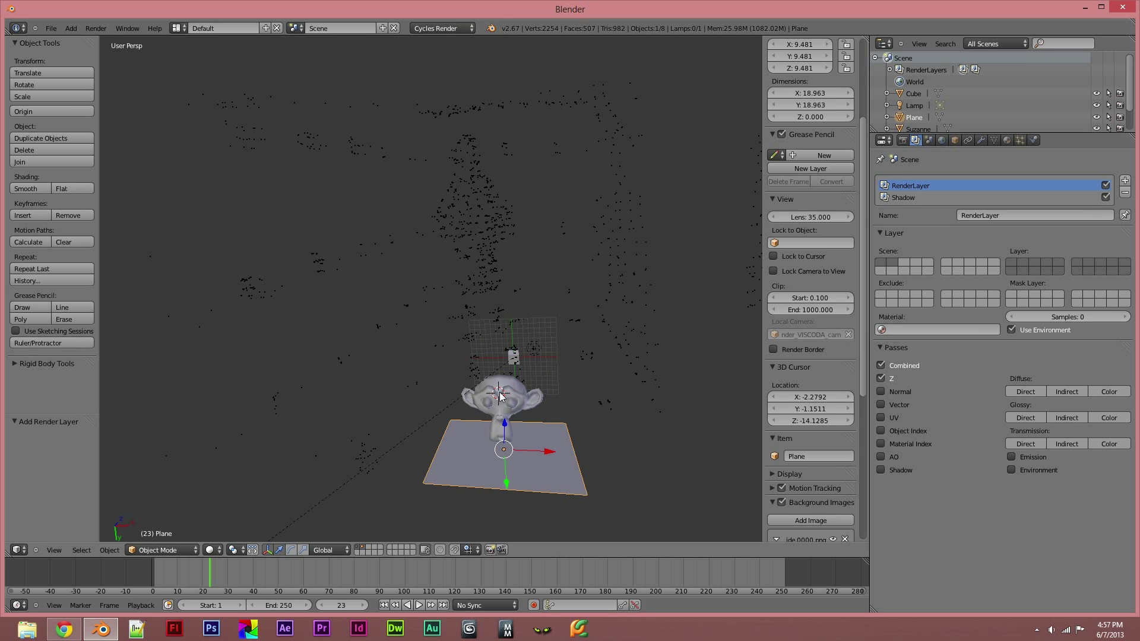
mouse_move(609, 398)
middle_mouse_down()
mouse_move(588, 451)
mouse_move(605, 420)
middle_mouse_up()
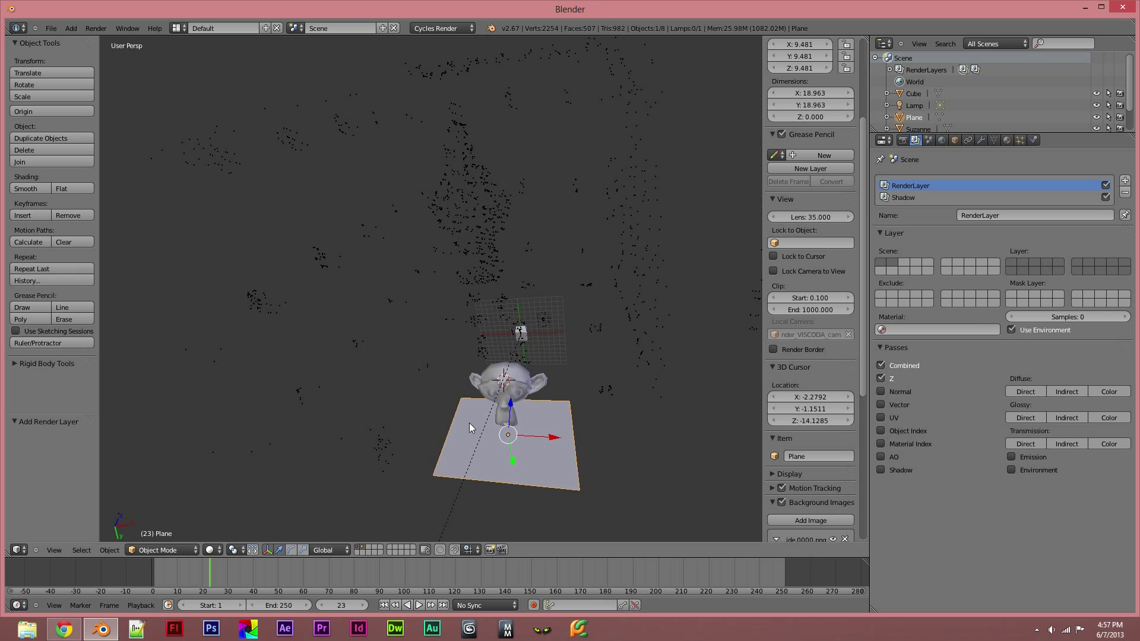
key("shift+a")
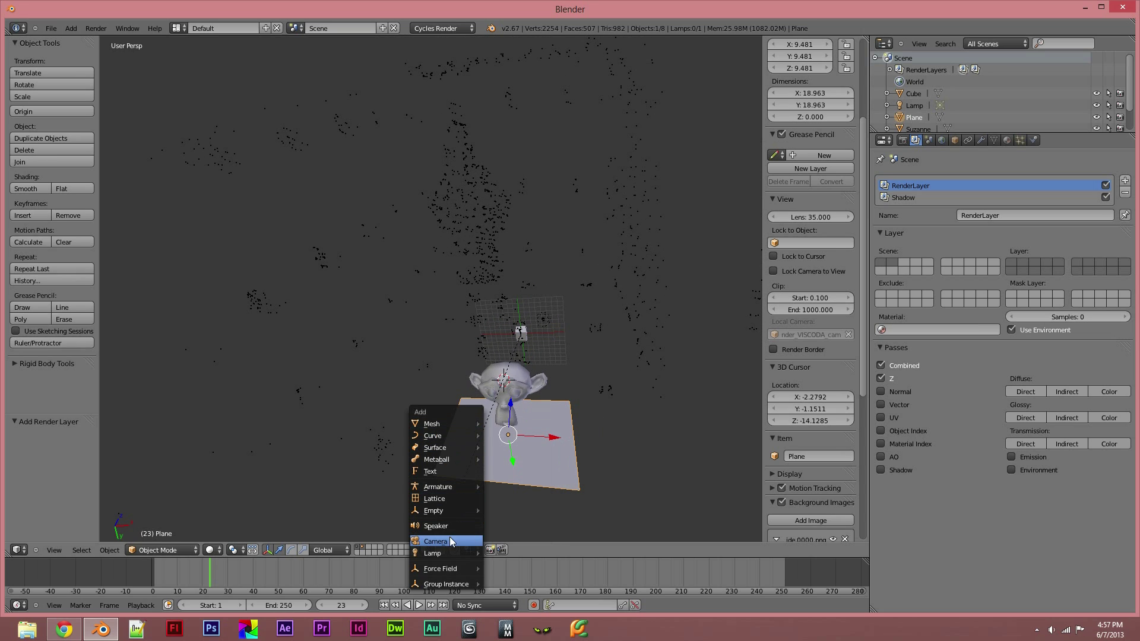
mouse_move(445, 554)
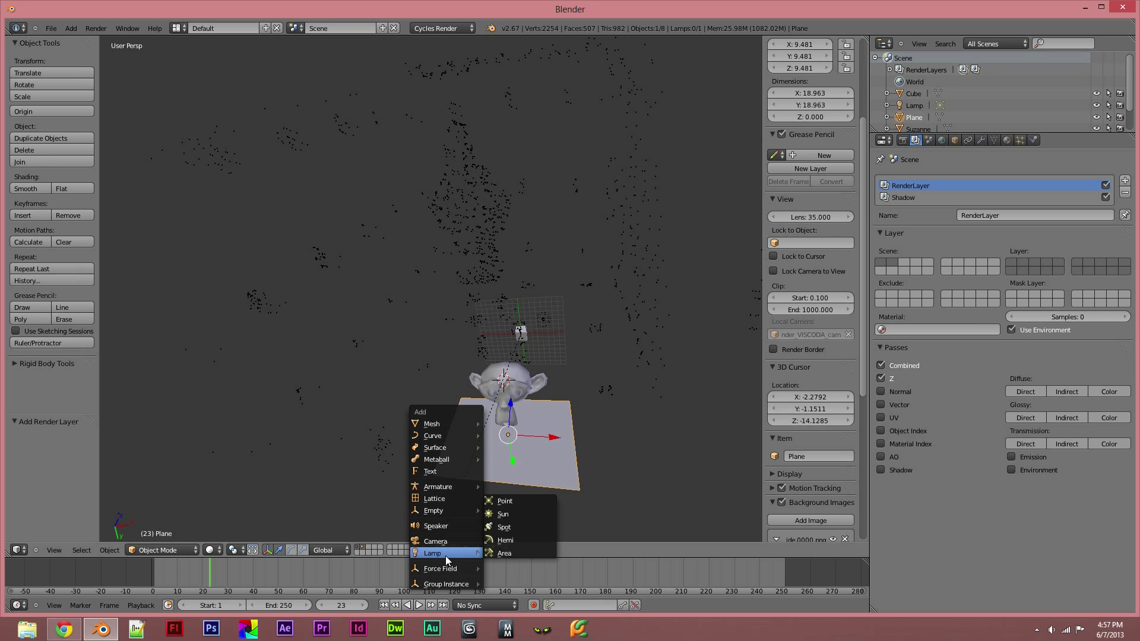
left_click(513, 524)
key("g")
key("z")
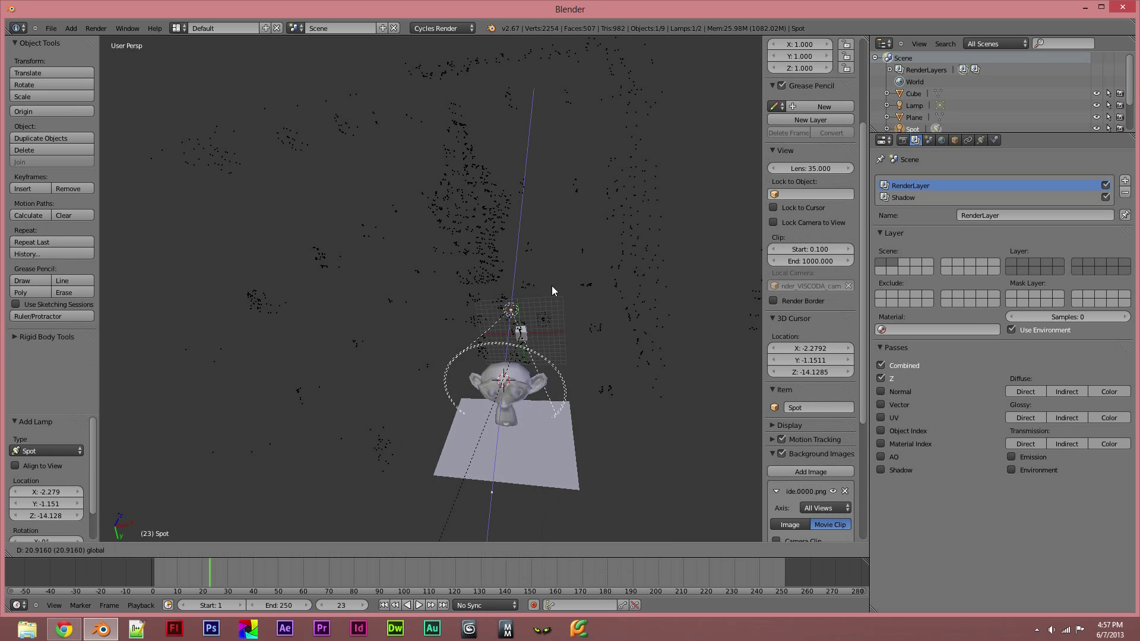
left_click(551, 300)
Move the spot lamp about -8.25 units along Y and rotate it about 26° around X to aim at the monkey head
middle_click_drag(554, 304, 536, 325)
middle_click_drag(665, 341, 645, 418)
left_click_drag(593, 270, 552, 246)
left_click(291, 550)
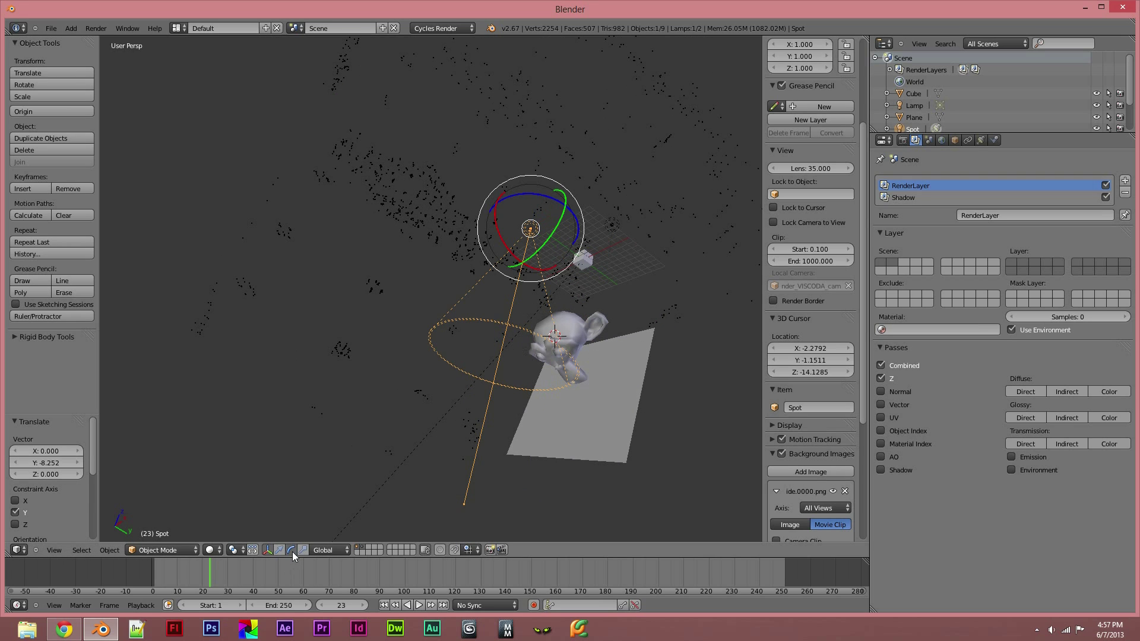
left_click_drag(521, 266, 531, 271)
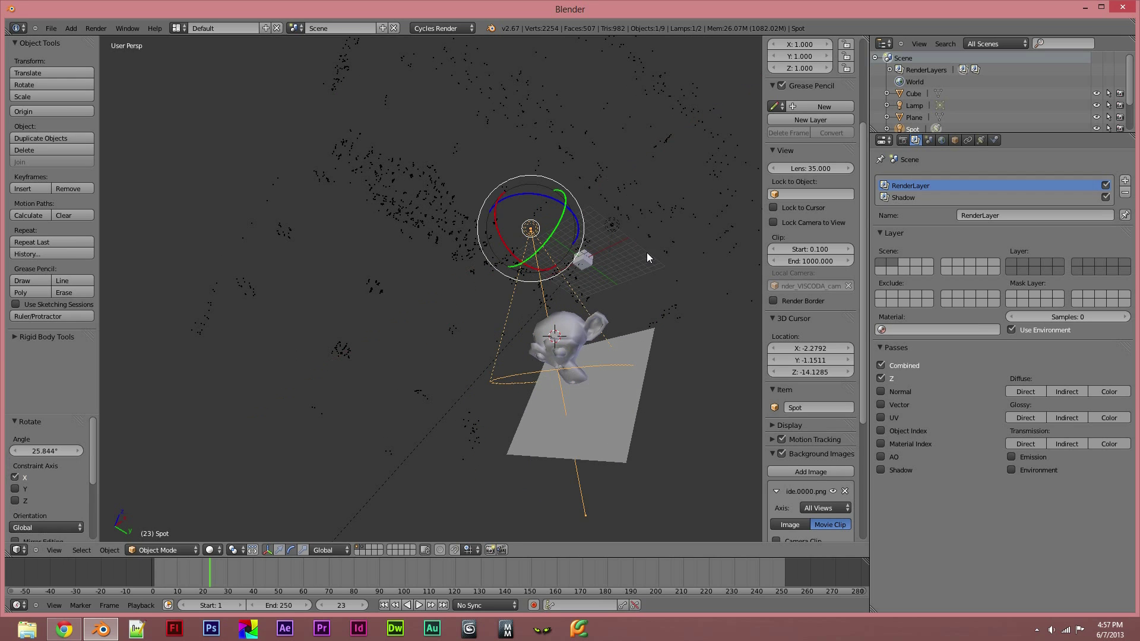
Render the current frame from the camera view and examine the monkey head and plane in the result
left_click(55, 550)
left_click(86, 511)
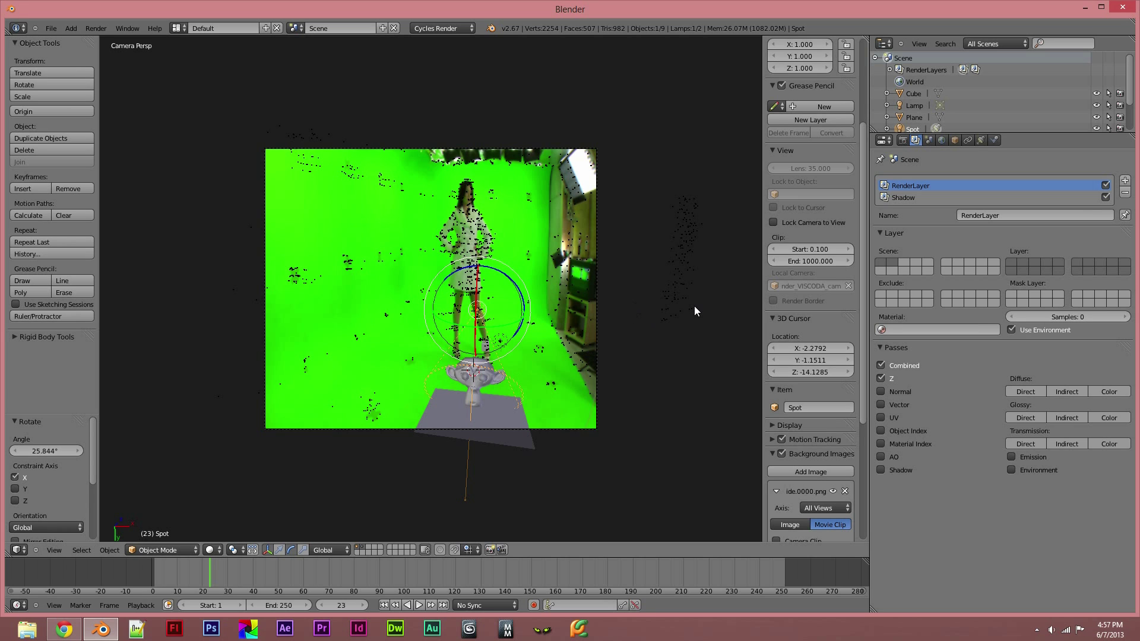
key("F12")
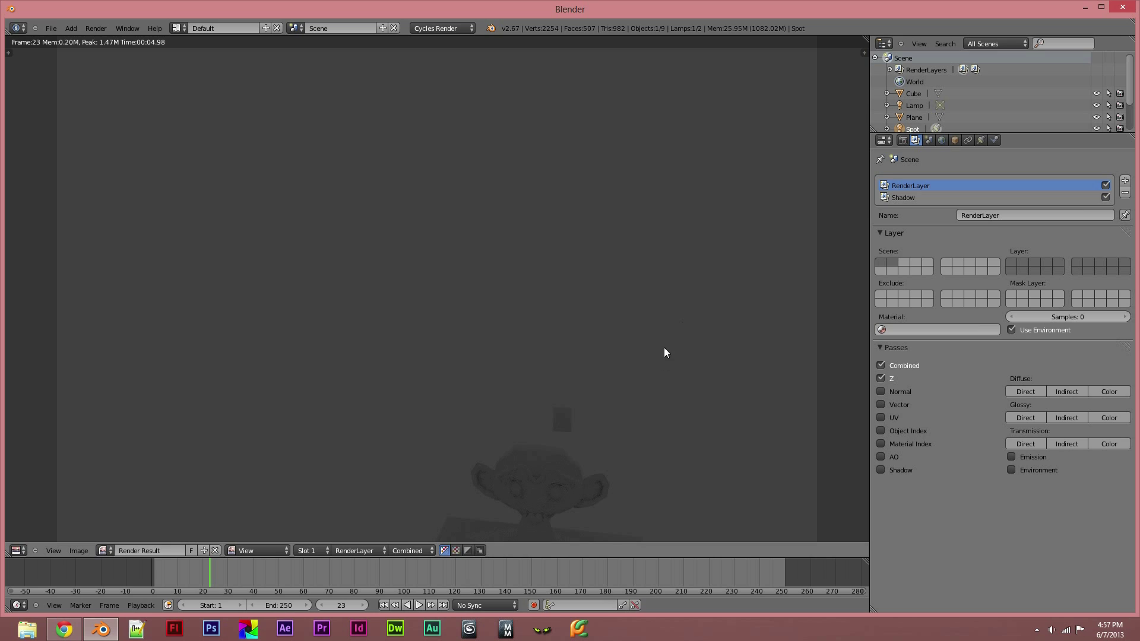
middle_click_drag(667, 351, 656, 213)
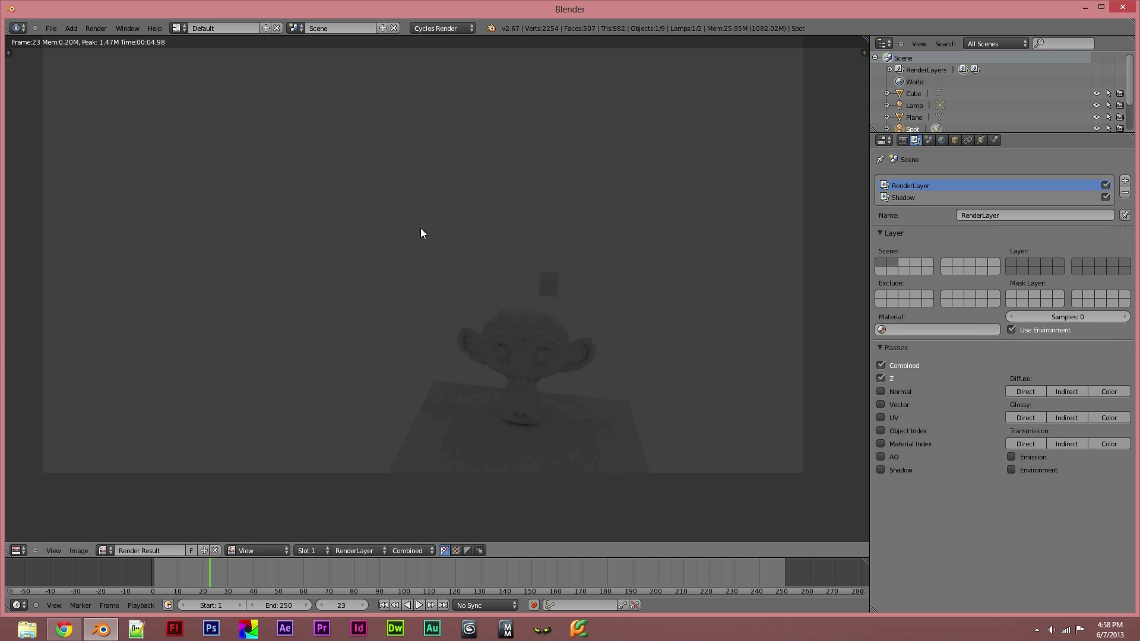
Select the ground plane in the 3D view and examine its material and object properties, the world settings, and the Shadow render layer
left_click(18, 551)
left_click(26, 528)
left_click(18, 550)
left_click(26, 539)
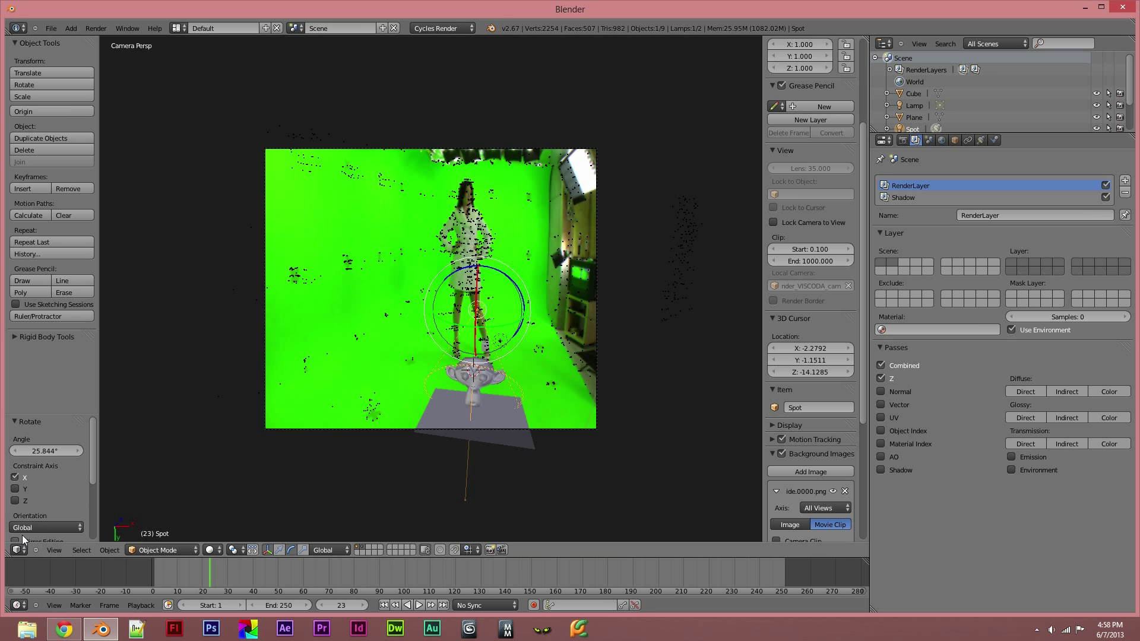
left_click(503, 422)
right_click(516, 416)
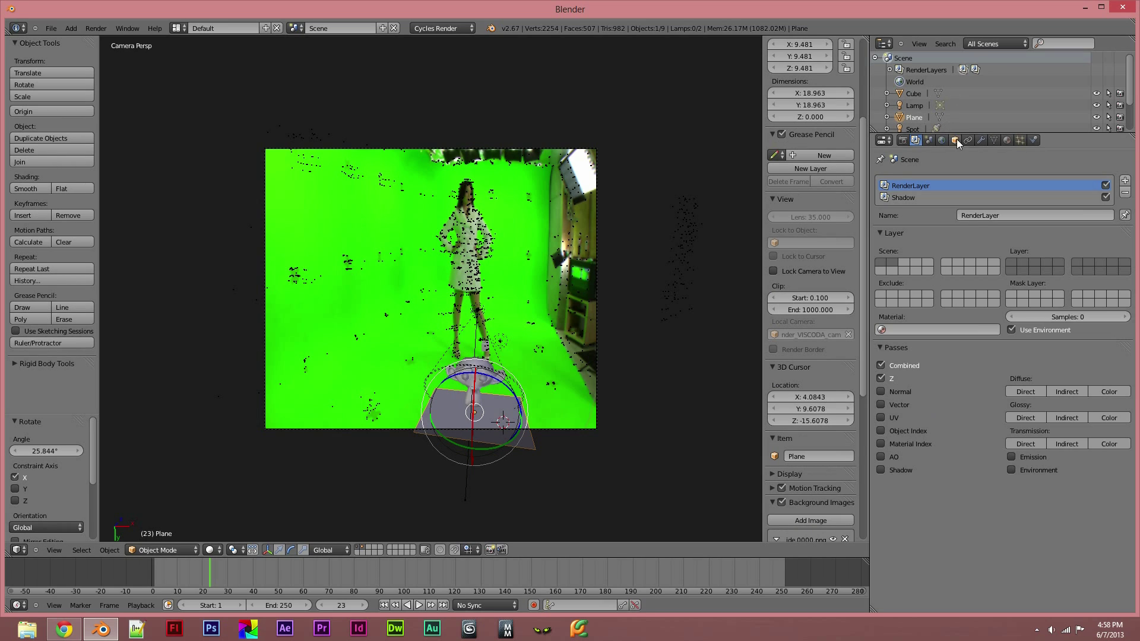
left_click(1008, 141)
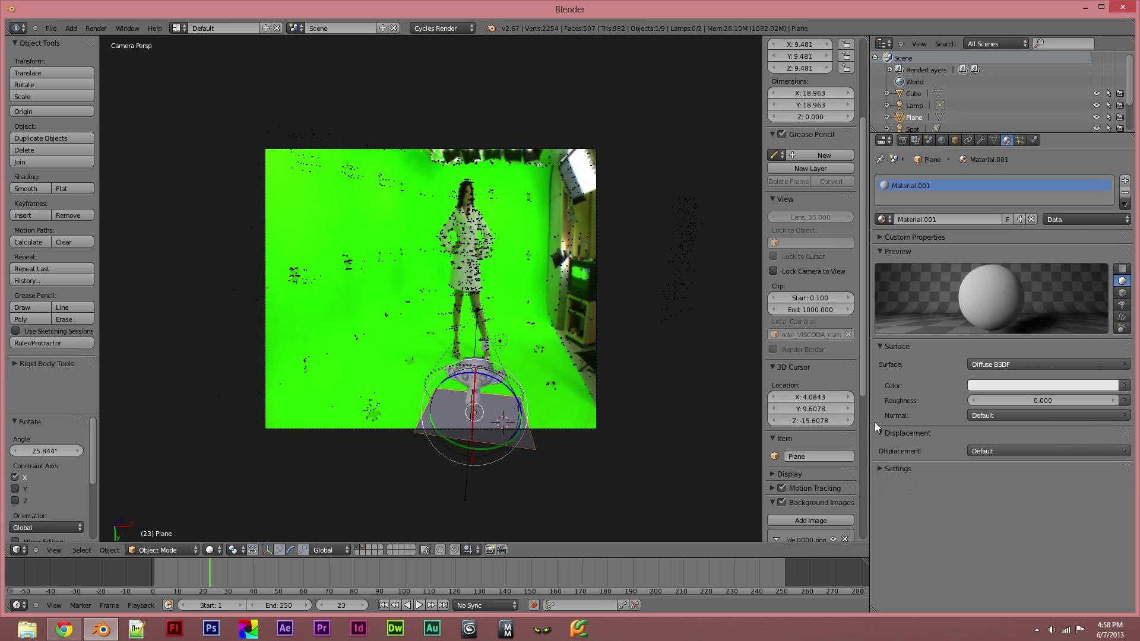
left_click(955, 141)
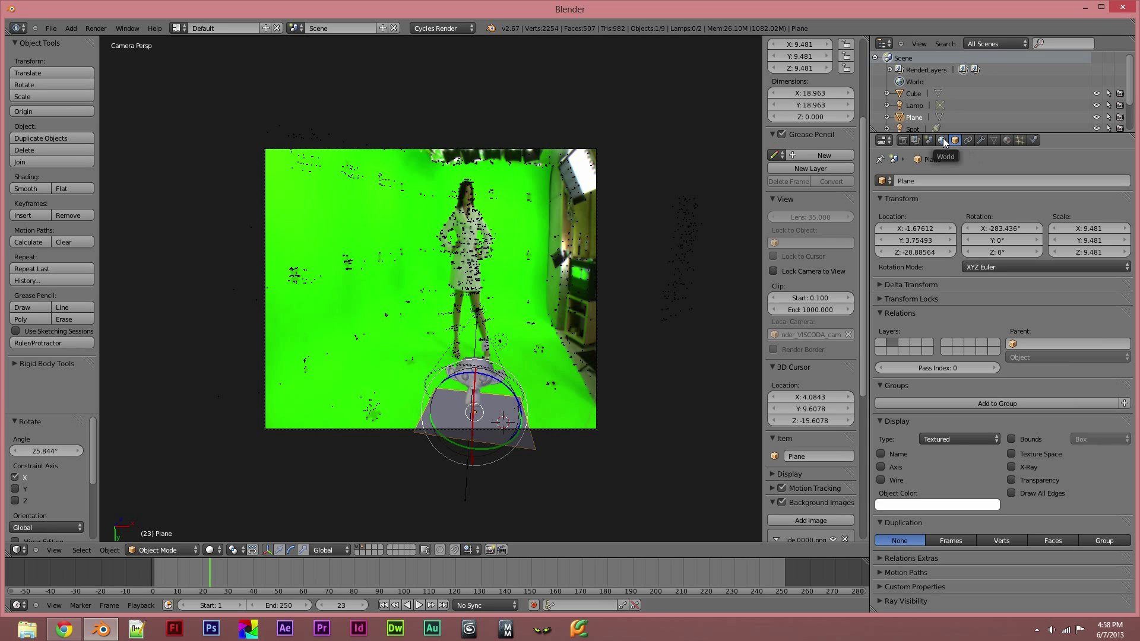
left_click(942, 140)
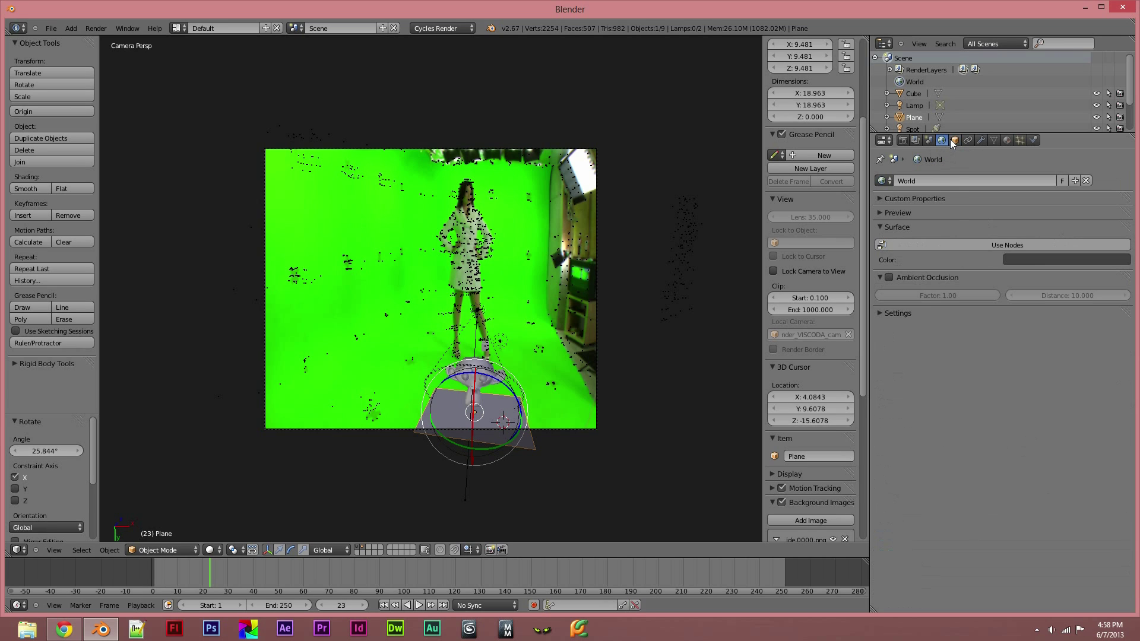
left_click(929, 140)
left_click(917, 140)
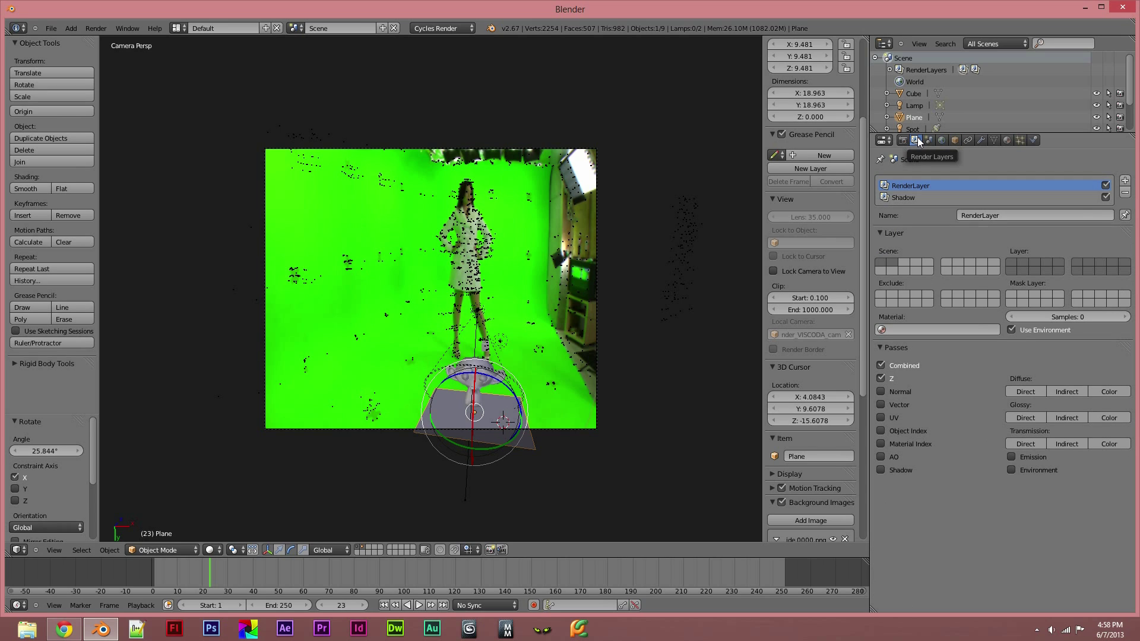
left_click(926, 200)
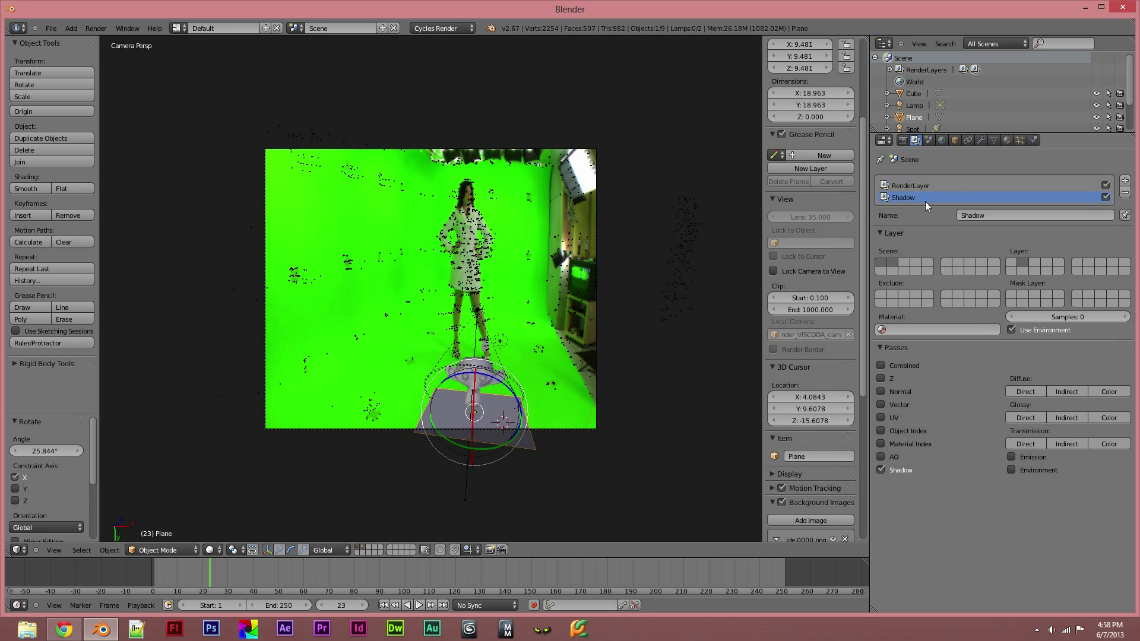
Enable the transparent film background in the render settings and render the current frame
left_click(903, 141)
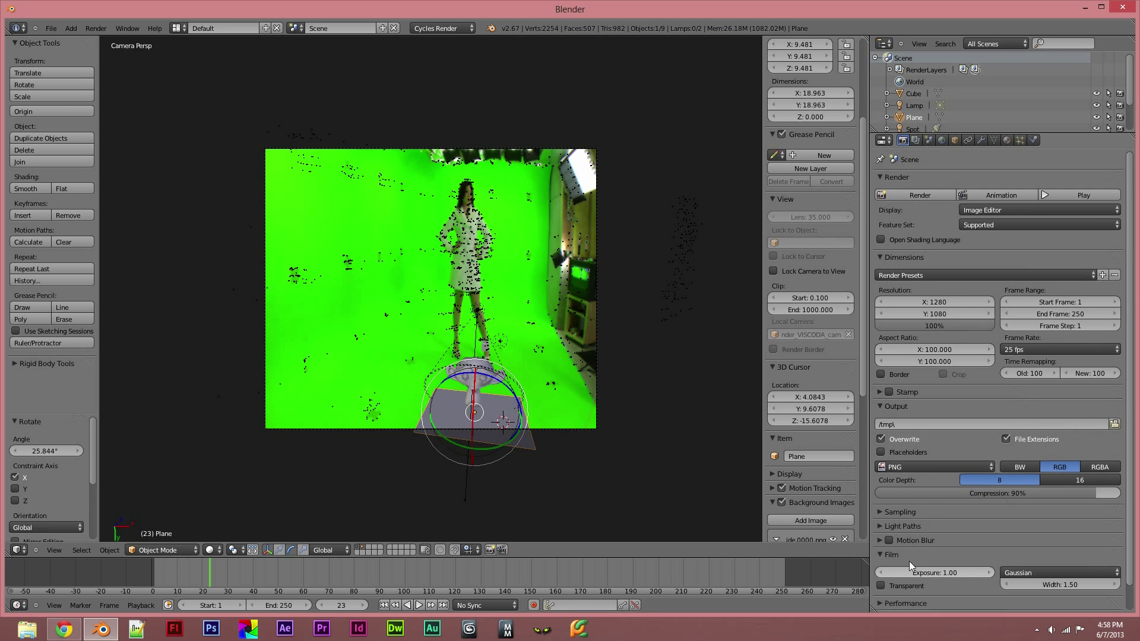
left_click(881, 587)
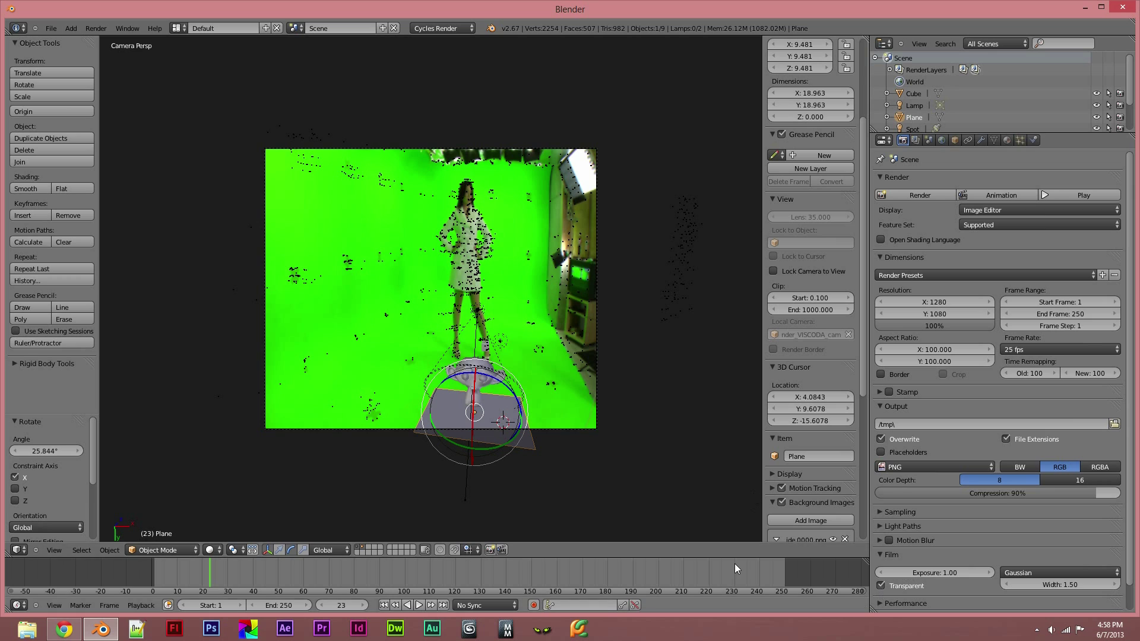
key("F12")
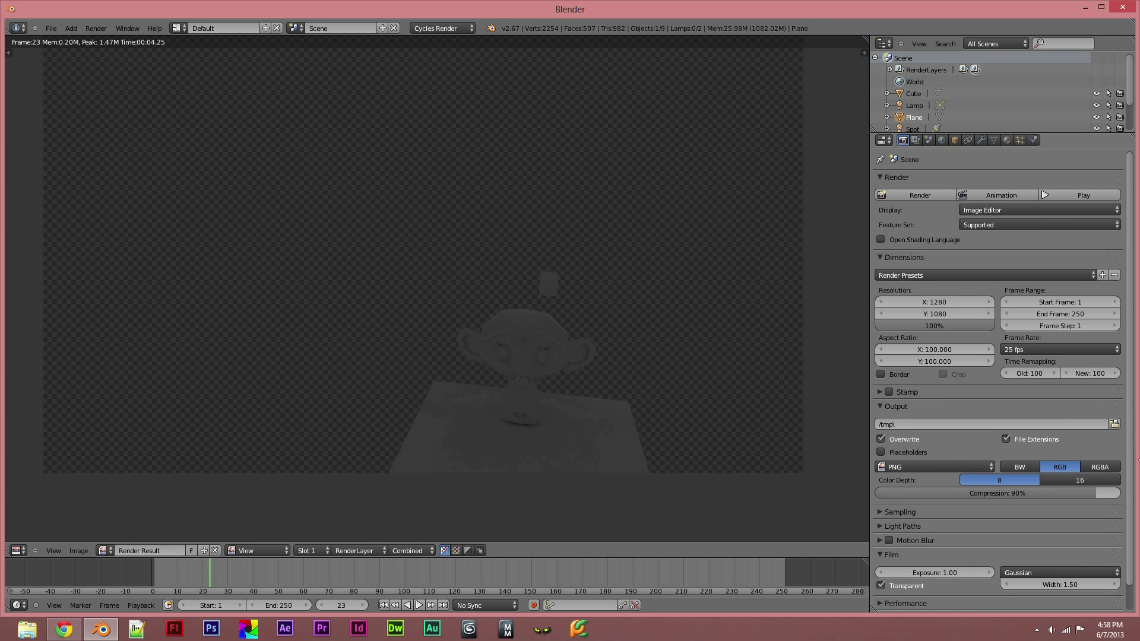
Delete the Cube object from the scene and render the current frame
scroll(1133, 469, "down", 2)
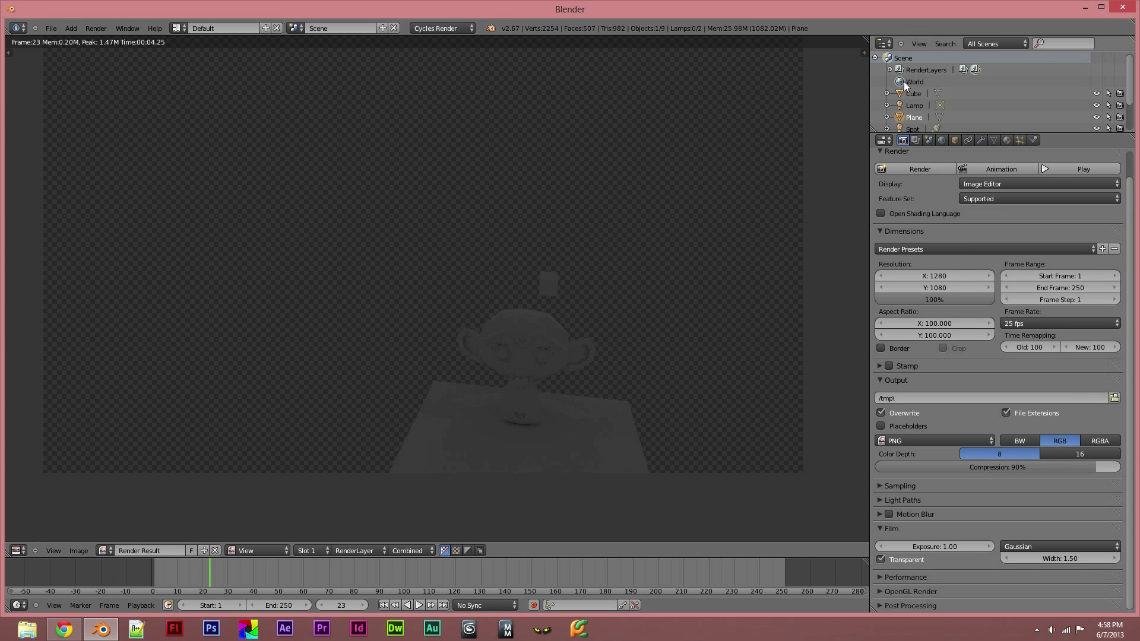
left_click(914, 94)
right_click(913, 94)
left_click(911, 133)
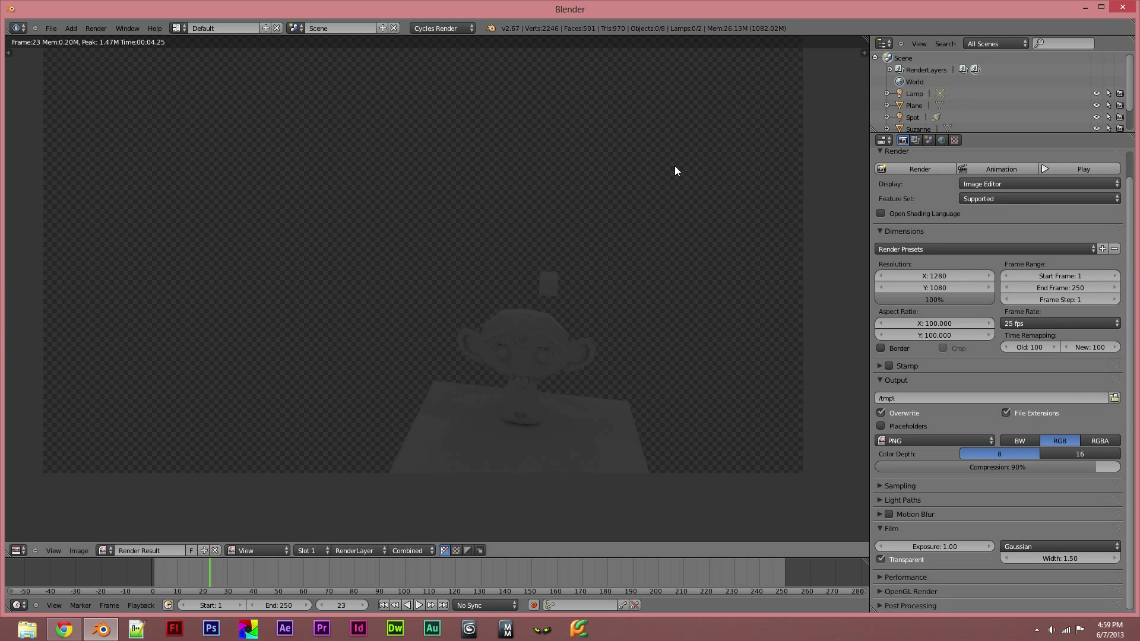
key("F12")
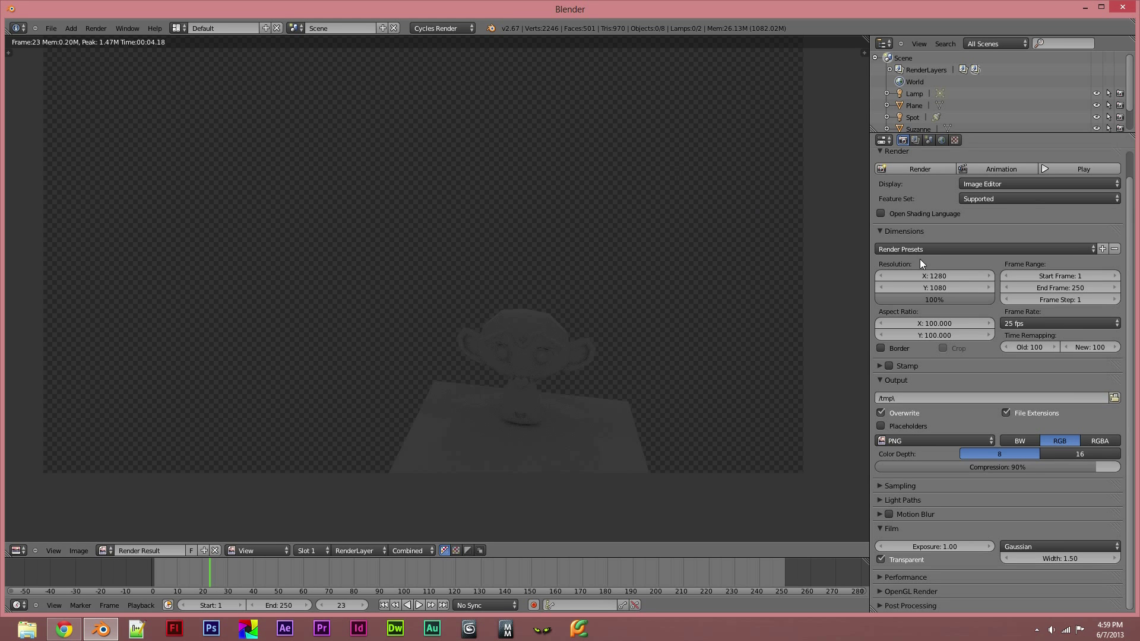
Switch from the render result back to the 3D view and set the current frame to 0
left_click(18, 550)
left_click(26, 544)
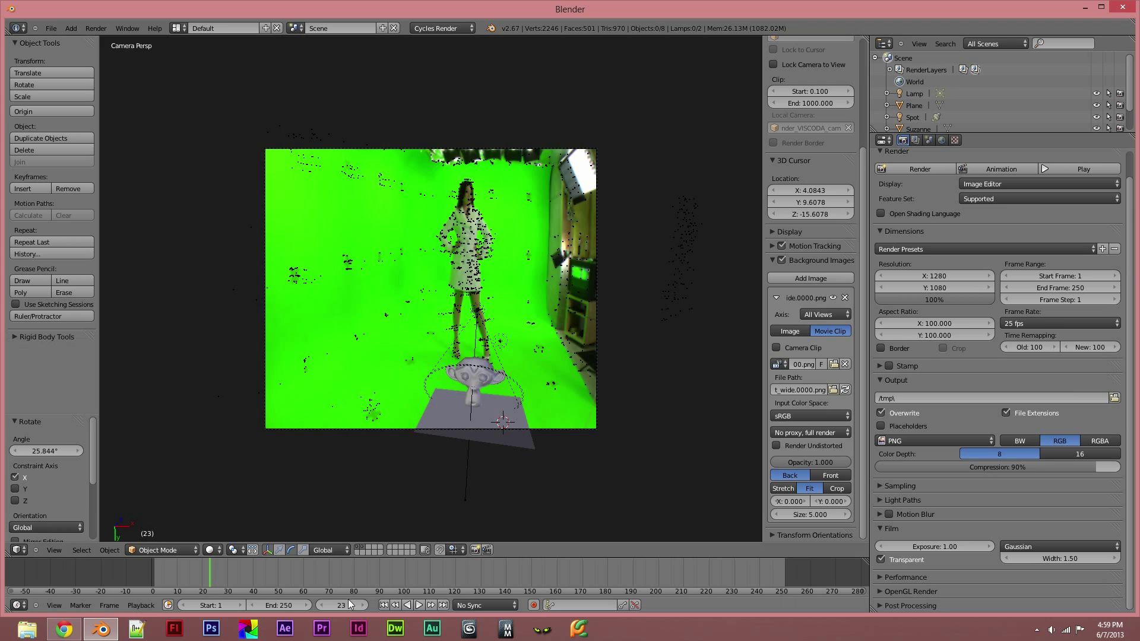
left_click_drag(212, 575, 83, 597)
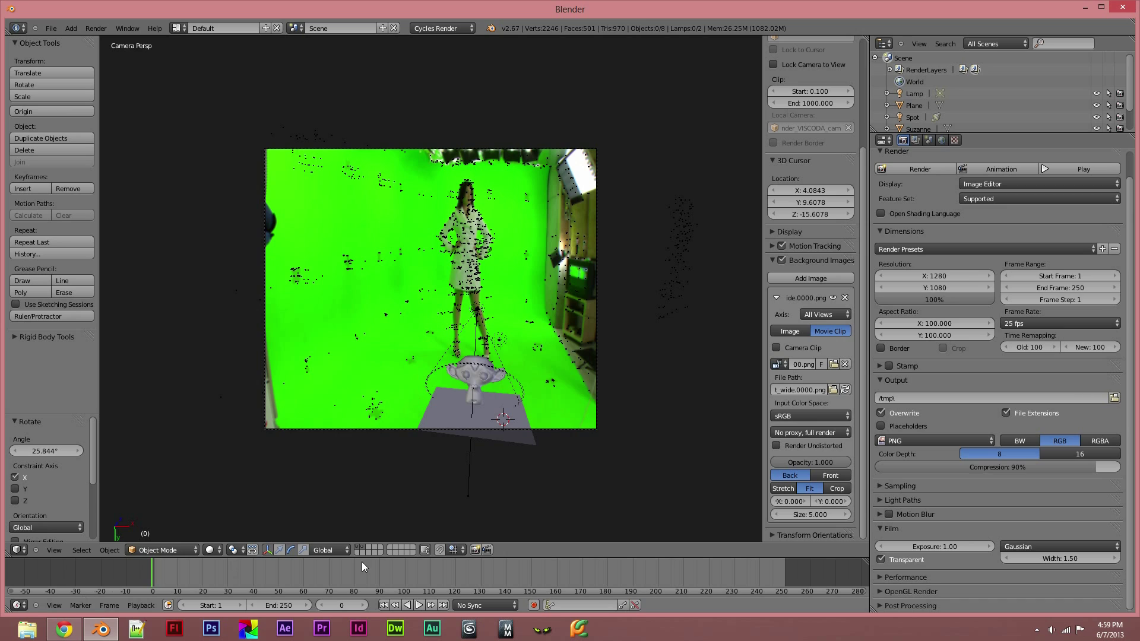
Select the ground plane and examine the world color, its object and constraint settings, and the surface shader options of its material
left_click(524, 421)
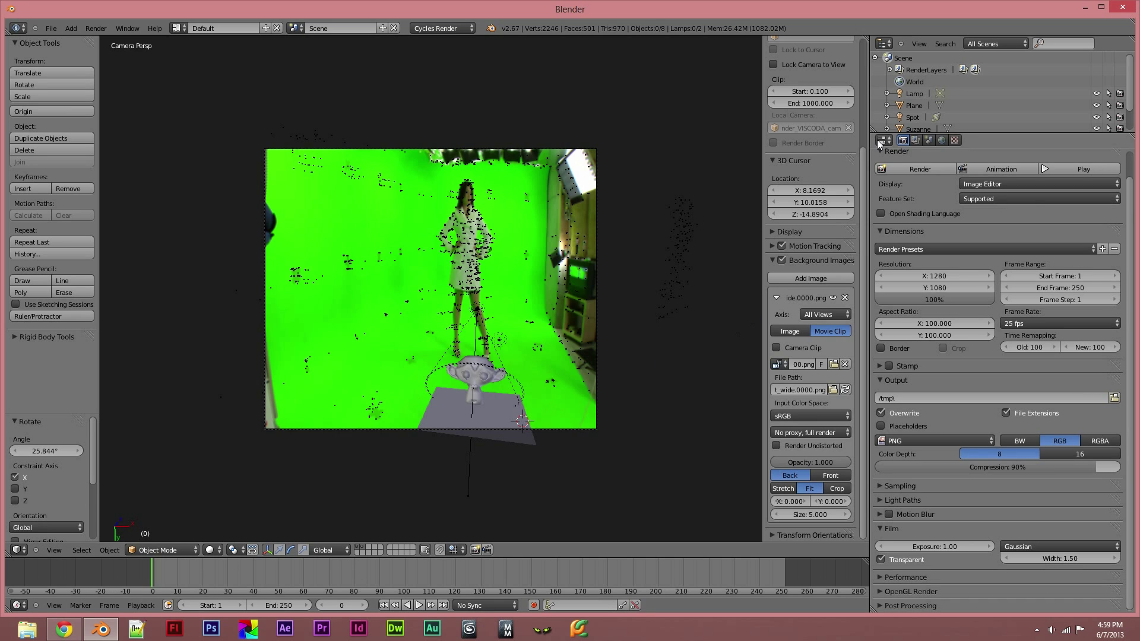
right_click(499, 427)
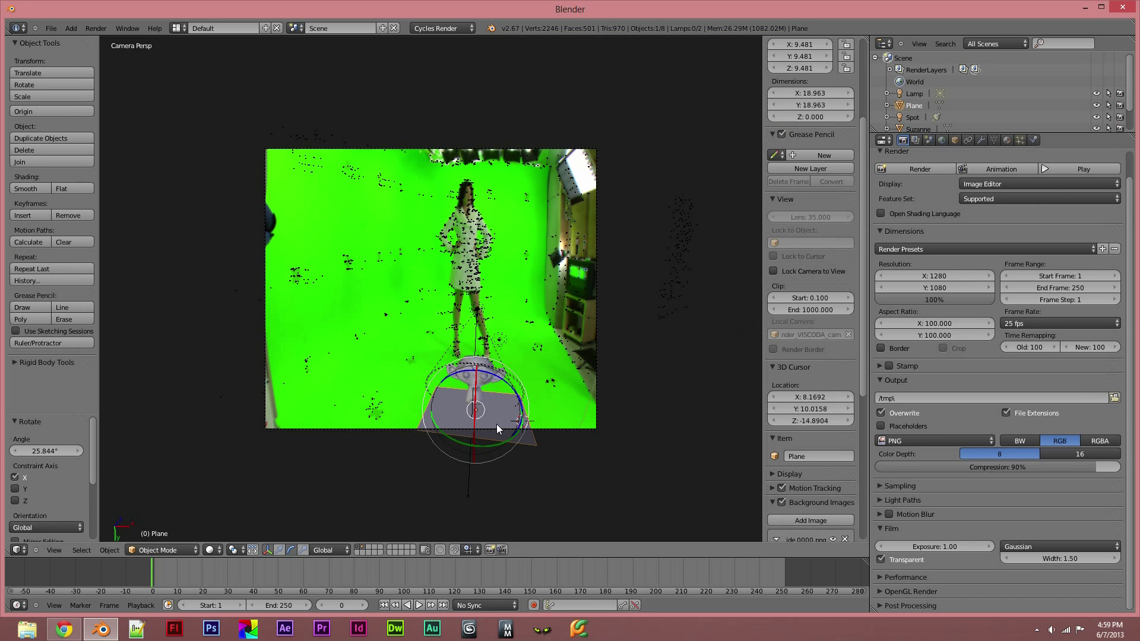
left_click(945, 140)
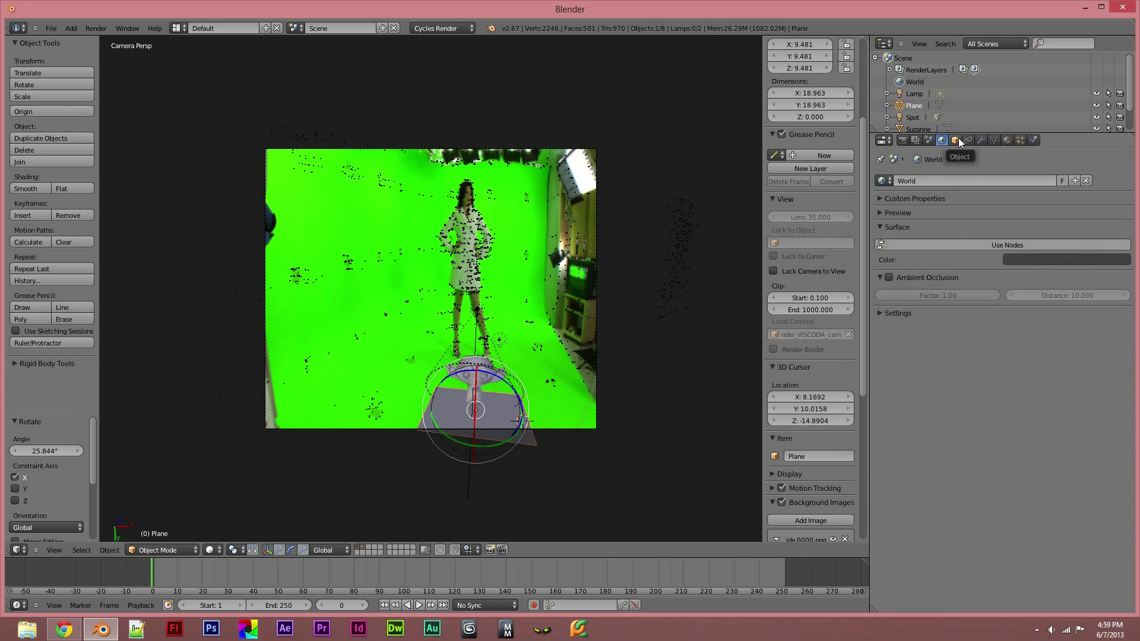
left_click(958, 140)
left_click(969, 140)
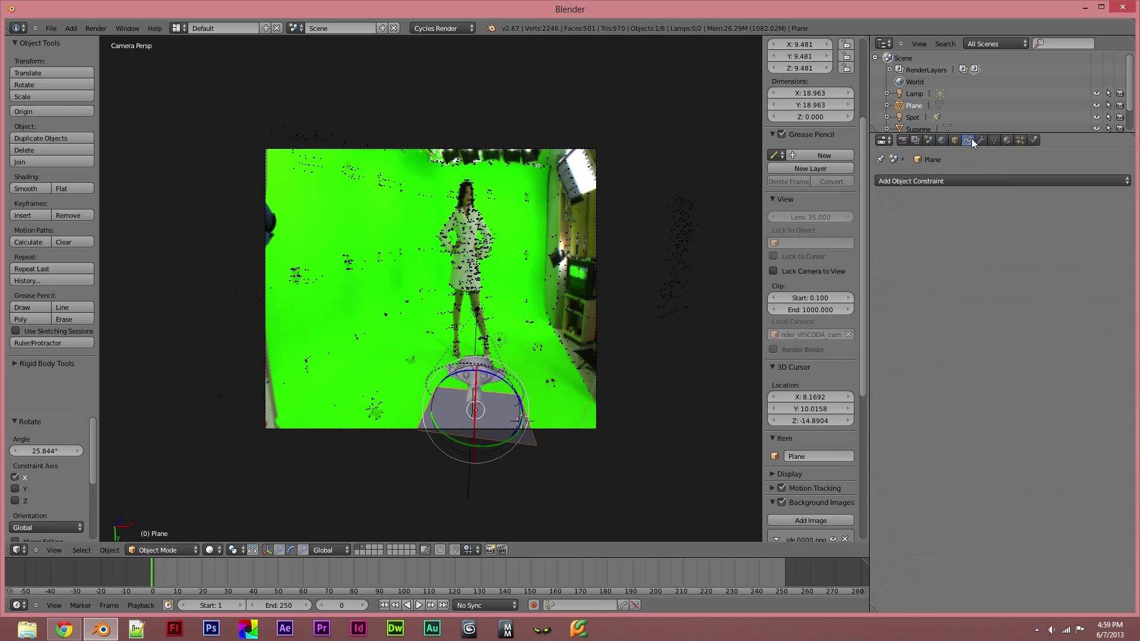
left_click(941, 142)
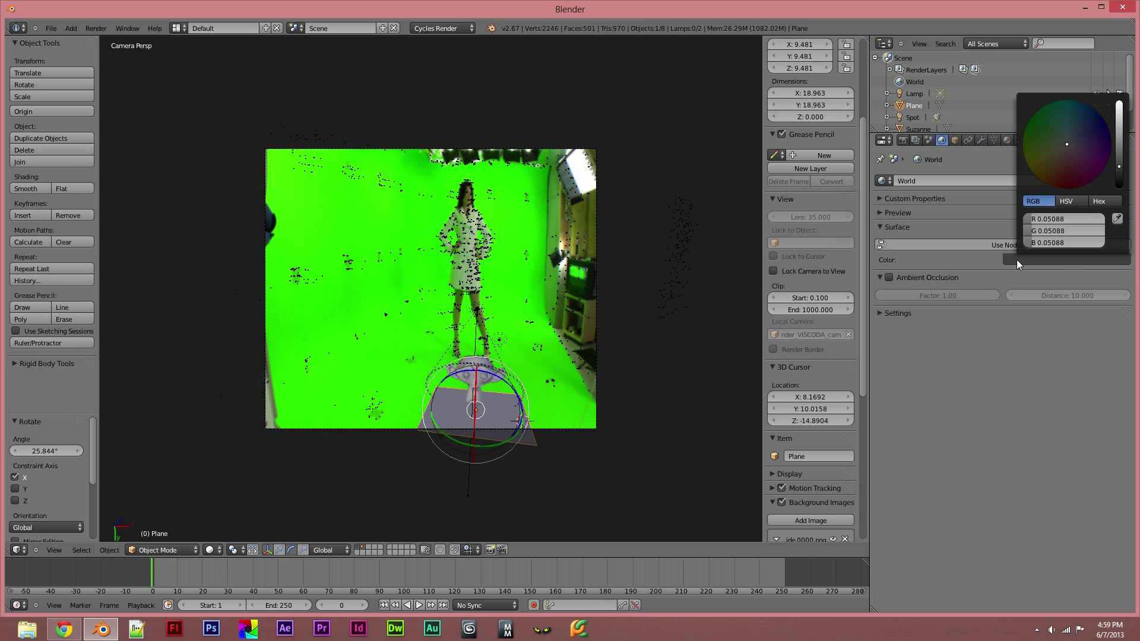
left_click(958, 140)
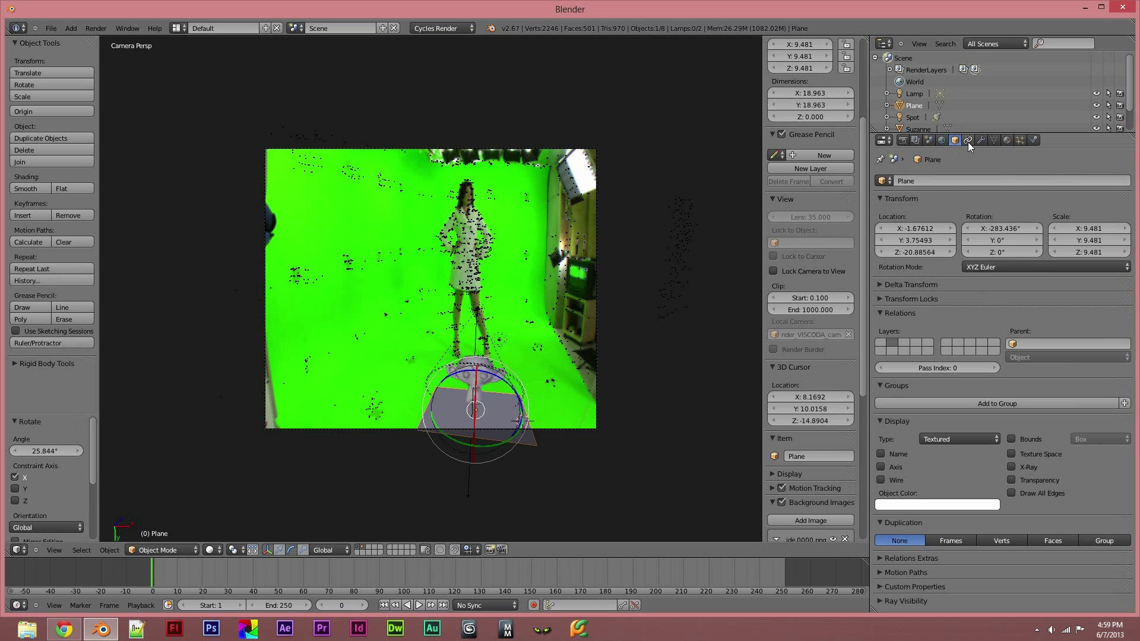
left_click(968, 142)
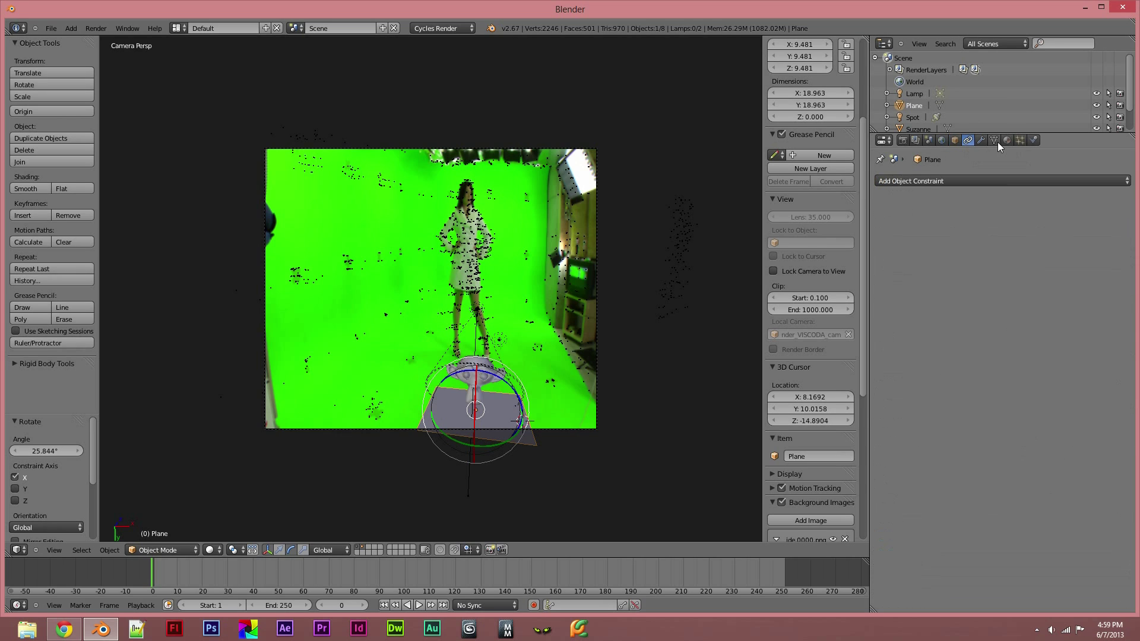
left_click(1007, 141)
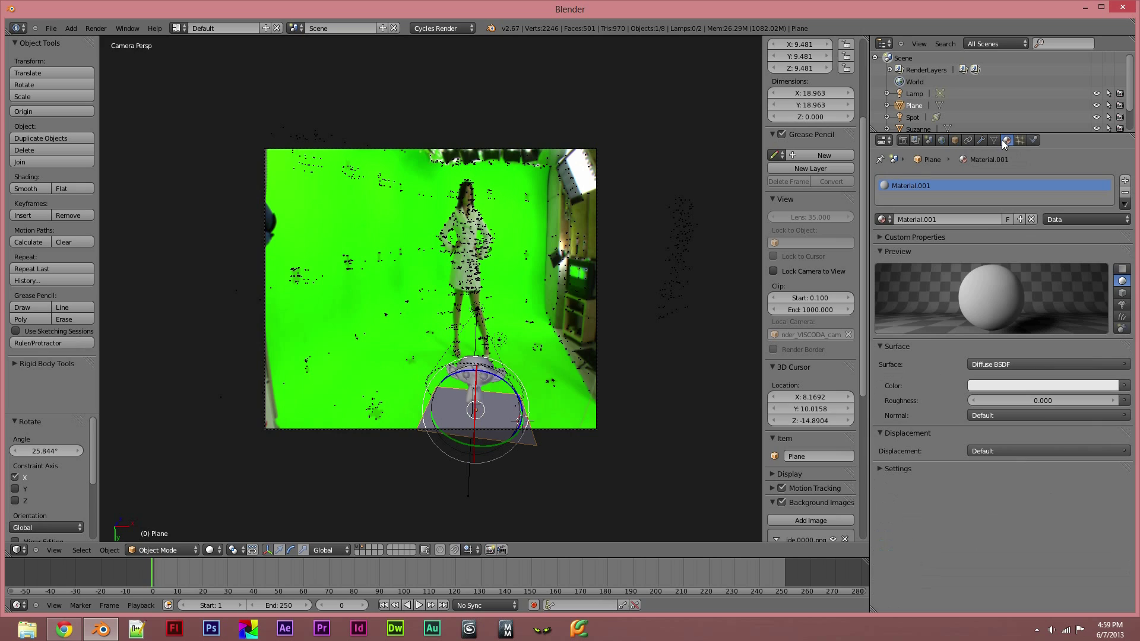
left_click(1007, 362)
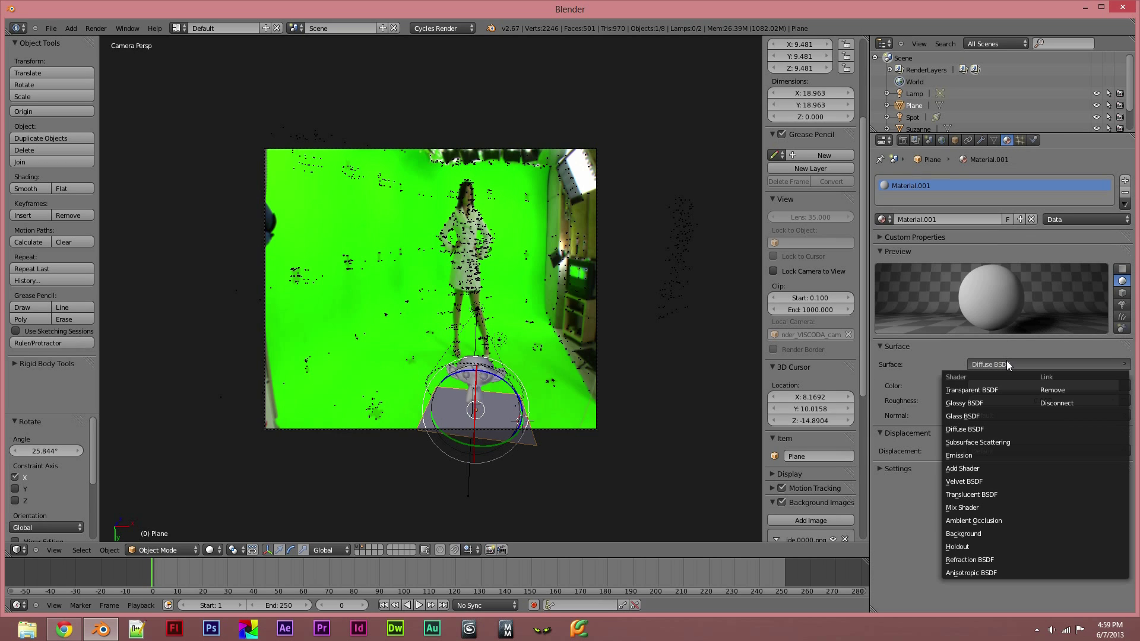
left_click(1011, 345)
left_click(921, 345)
left_click(922, 345)
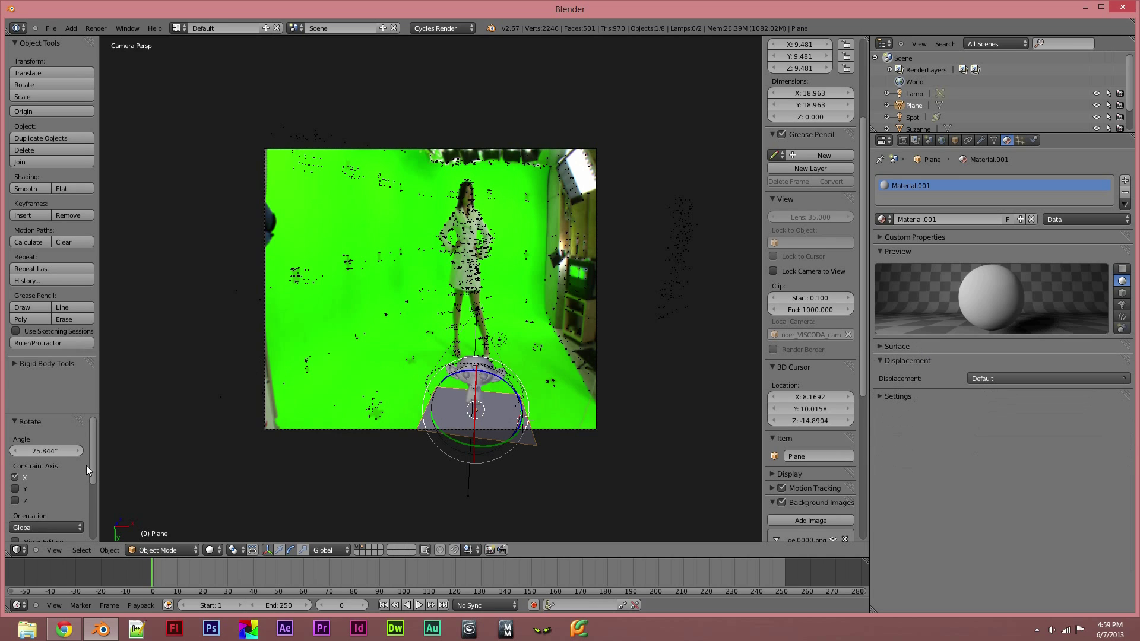
Scrub the timeline forward to frame 146 and back to frame 0 to check how the monkey head and plane follow the footage
left_click(21, 554)
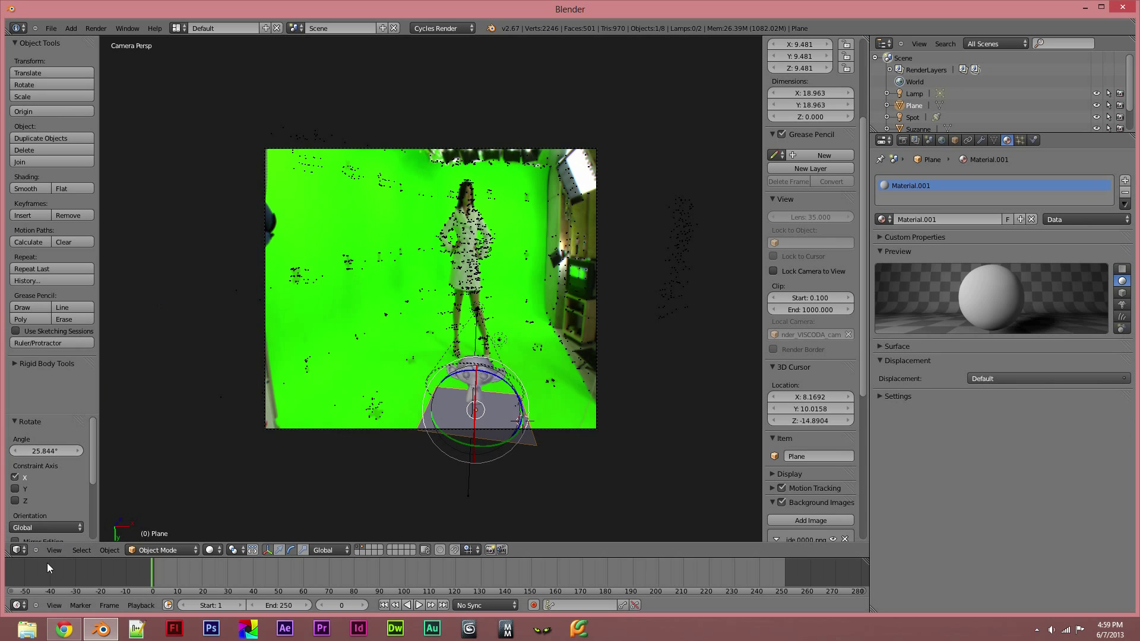
left_click(20, 550)
left_click_drag(153, 576, 384, 565)
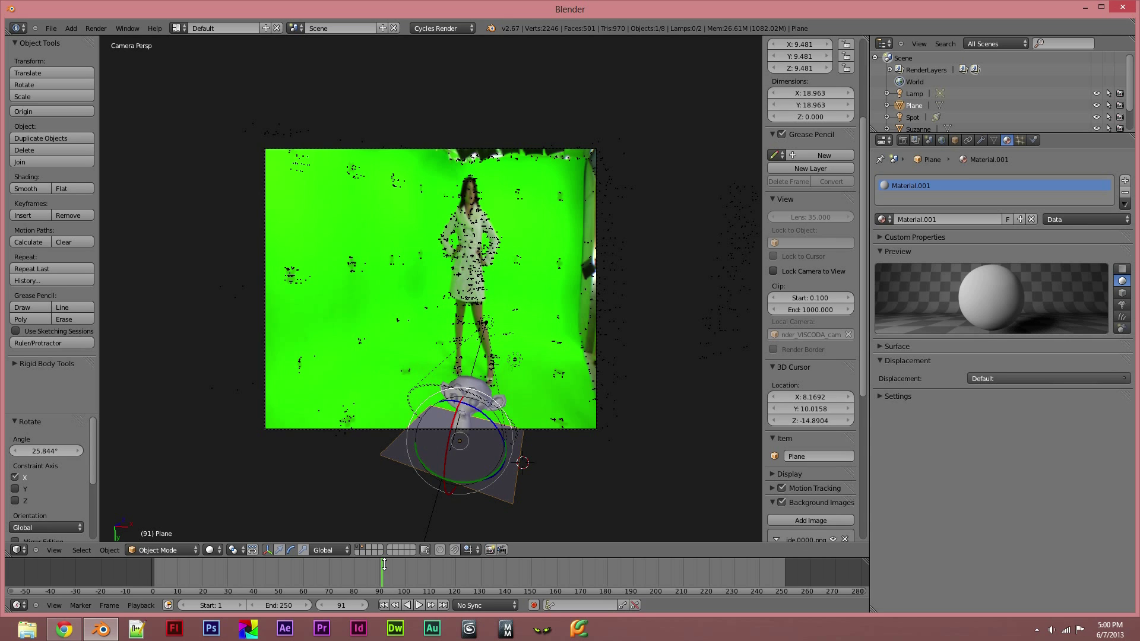
left_click_drag(386, 582, 459, 554)
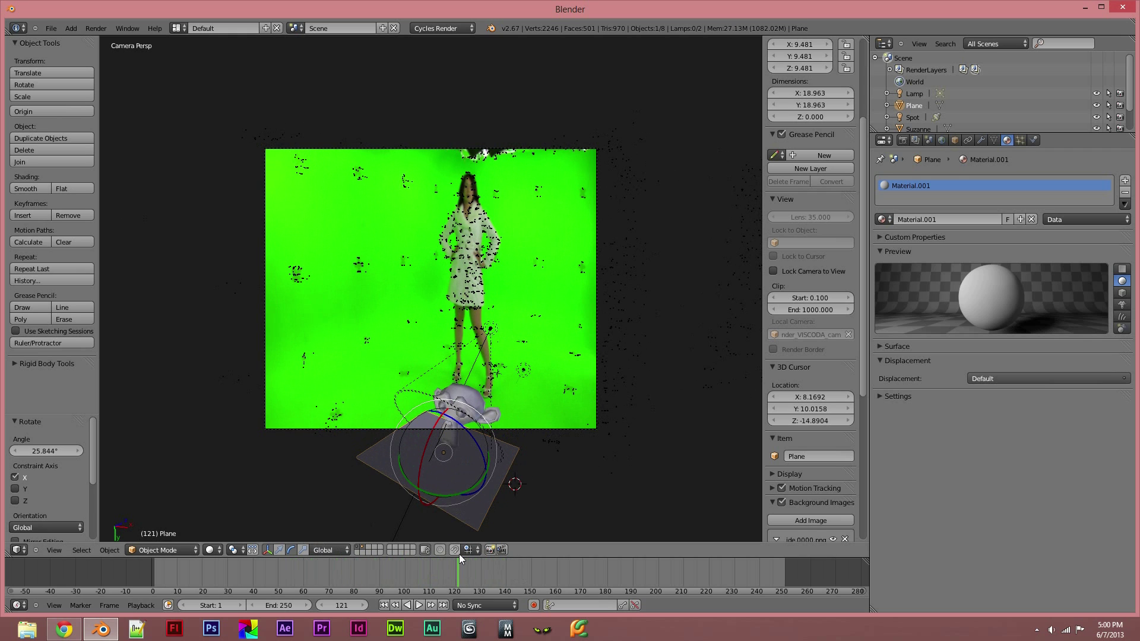
left_click_drag(456, 568, 522, 558)
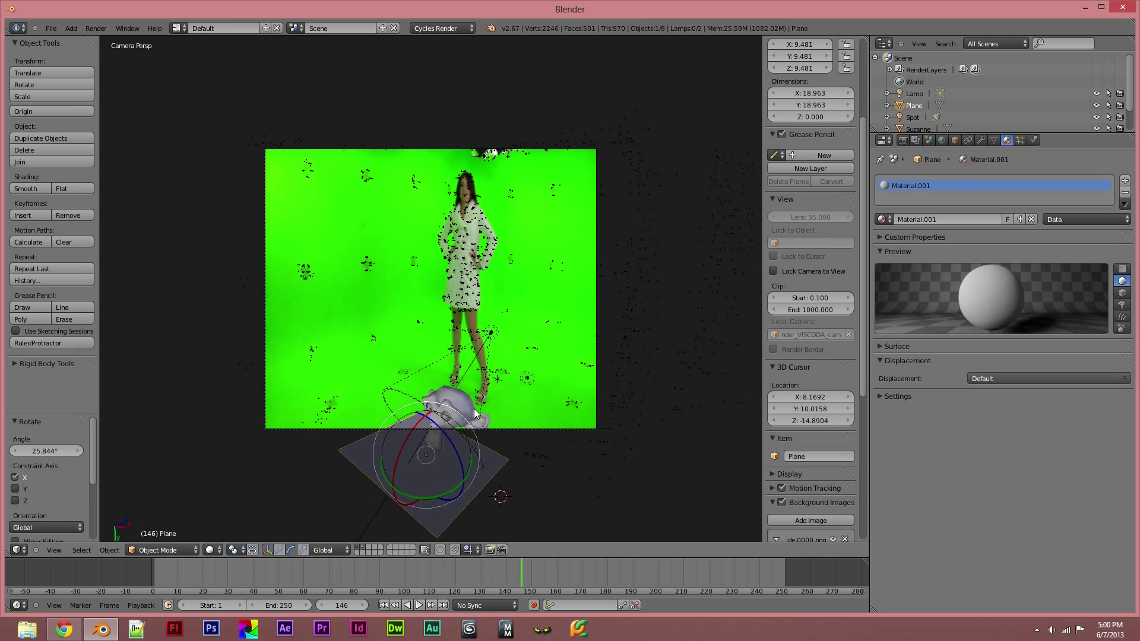
left_click_drag(521, 572, 98, 484)
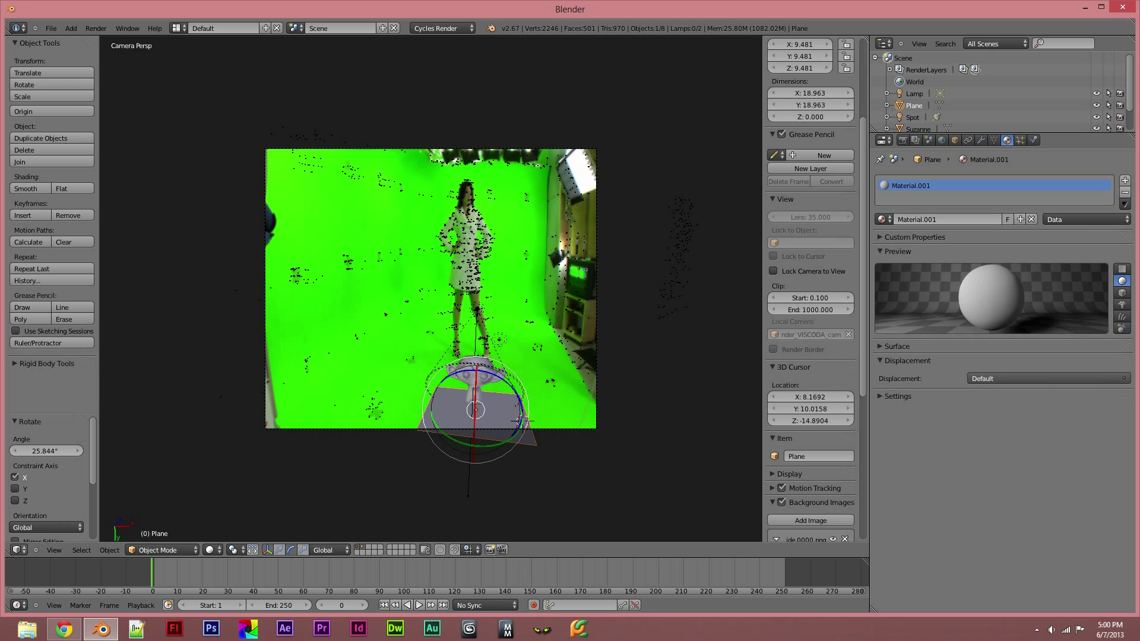
Switch to the node editor and display the ground plane's material nodes
left_click(16, 550)
left_click(50, 424)
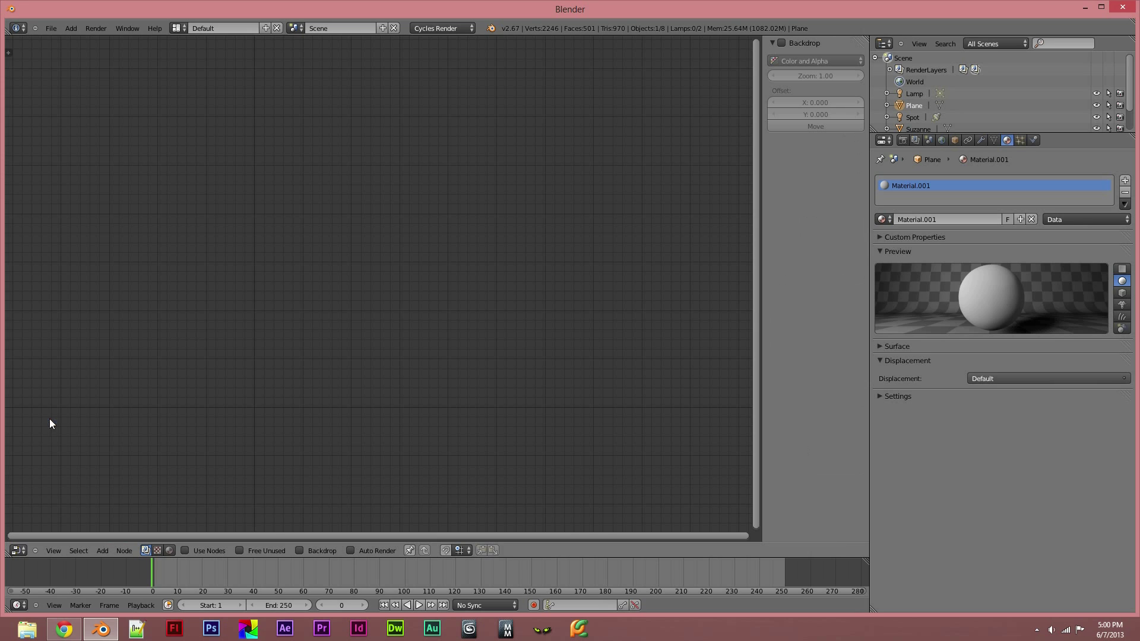
left_click(170, 551)
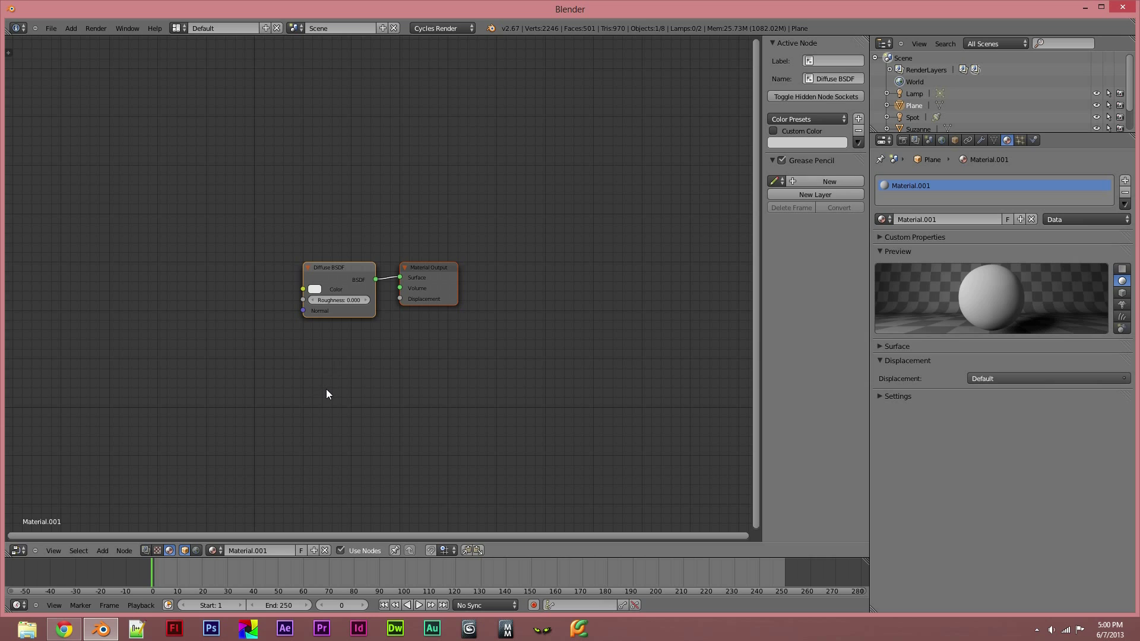
key("shift+a")
mouse_move(326, 406)
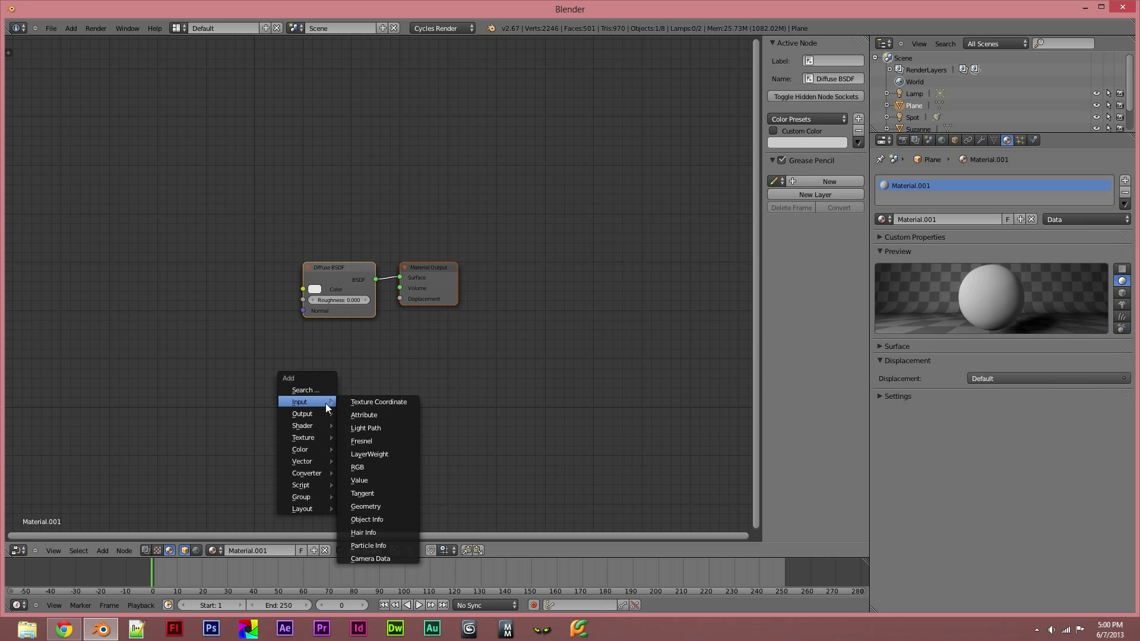
mouse_move(319, 426)
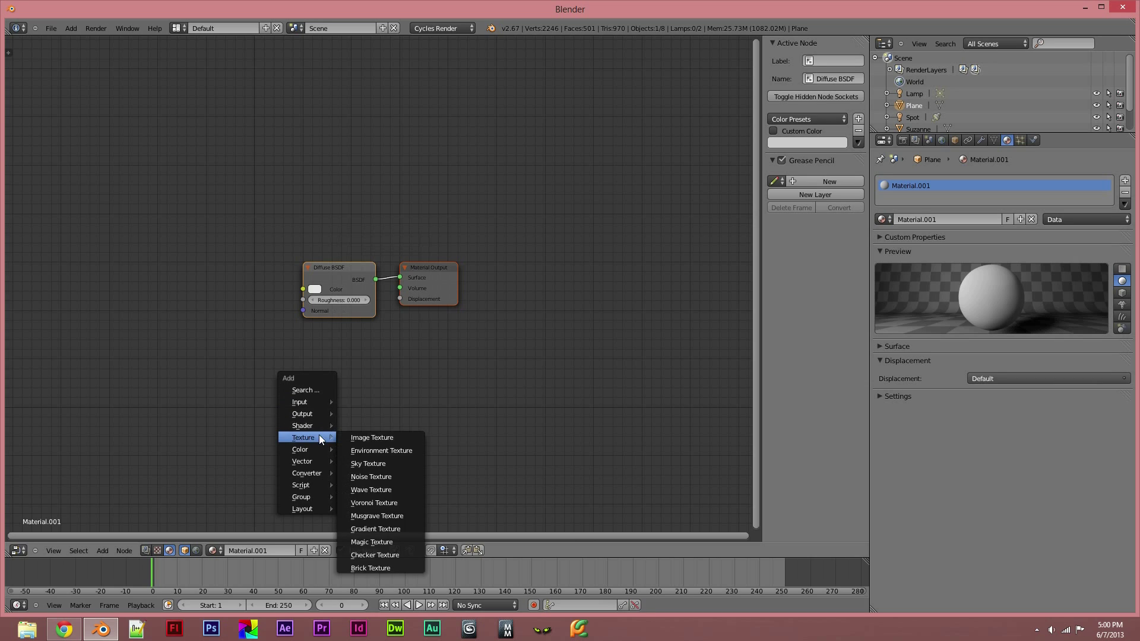
mouse_move(320, 449)
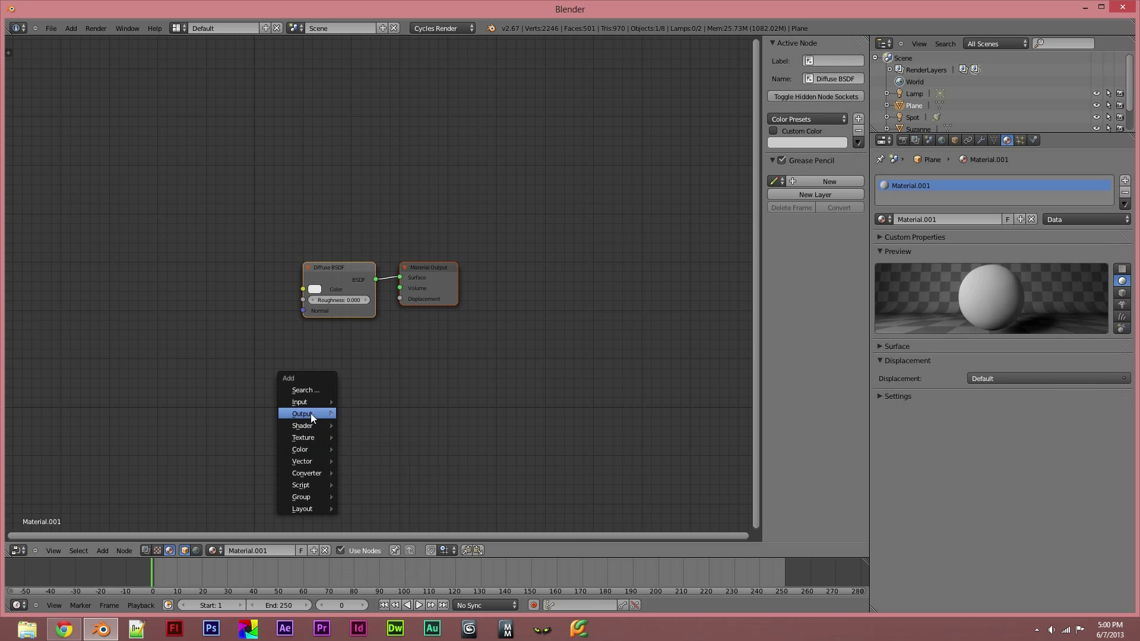
left_click(313, 392)
type("gr")
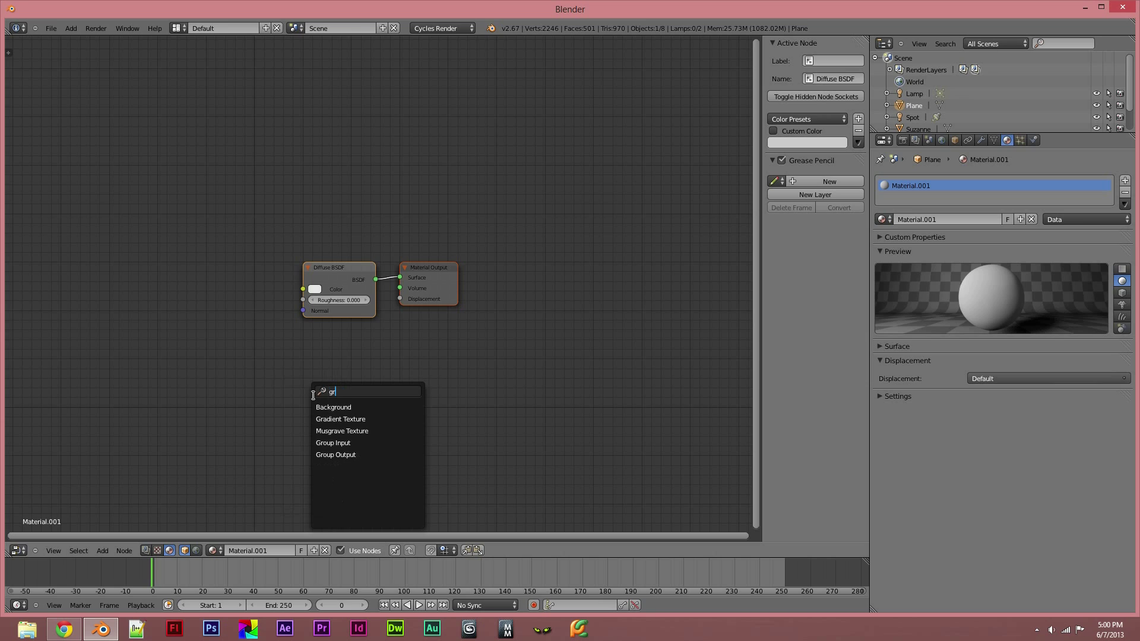
key("BackSpace")
key("BackSpace")
type("cro")
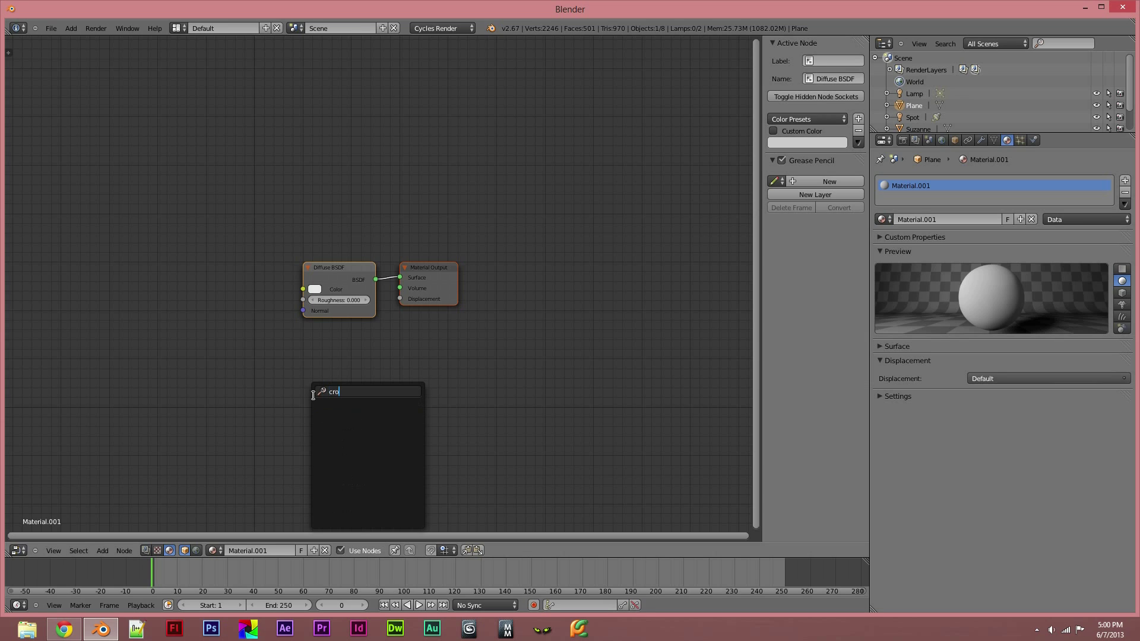
key("BackSpace")
key("BackSpace")
key("Escape")
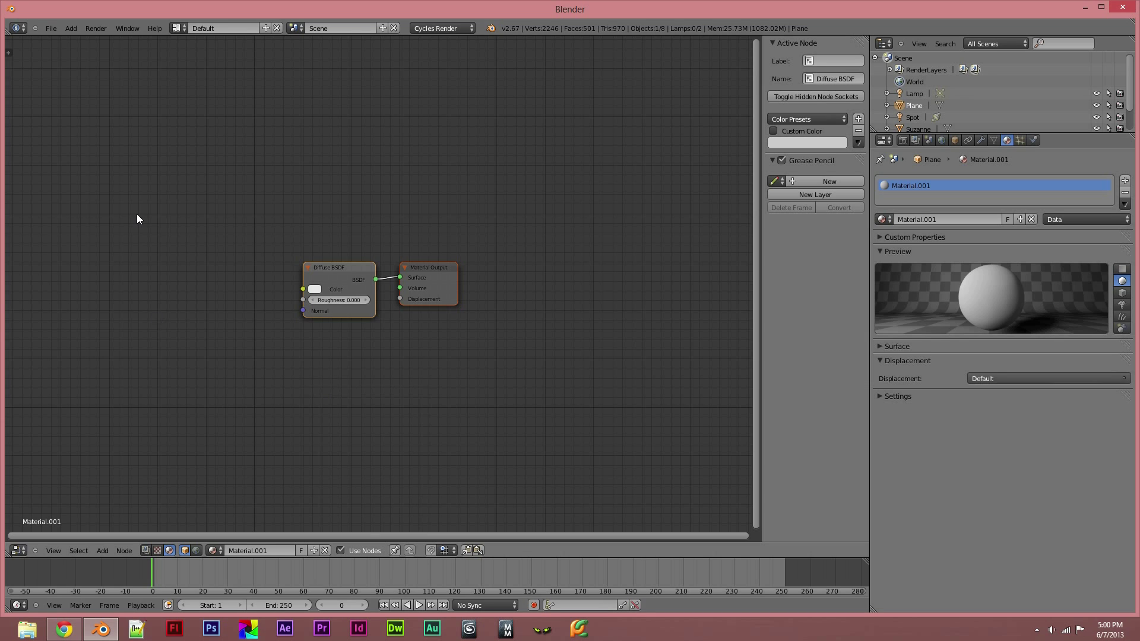
Return to the 3D view and scrub between frames 203 and 59, ending at frame 121, to examine the monkey head against the footage
left_click(18, 551)
left_click(36, 538)
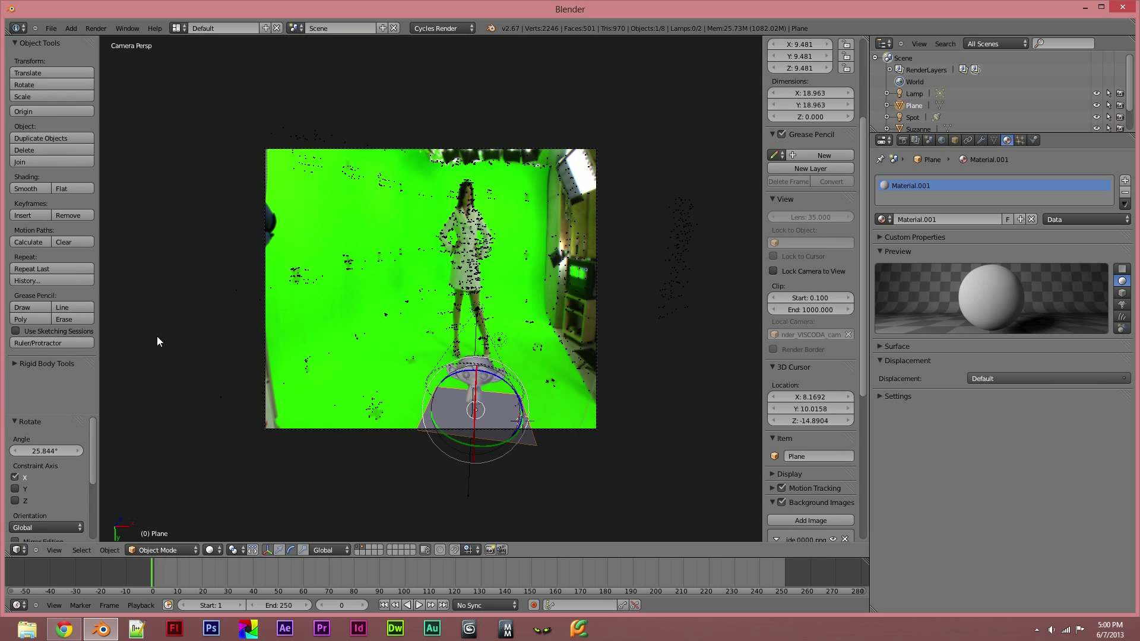
key("Up")
left_click_drag(188, 562, 667, 514)
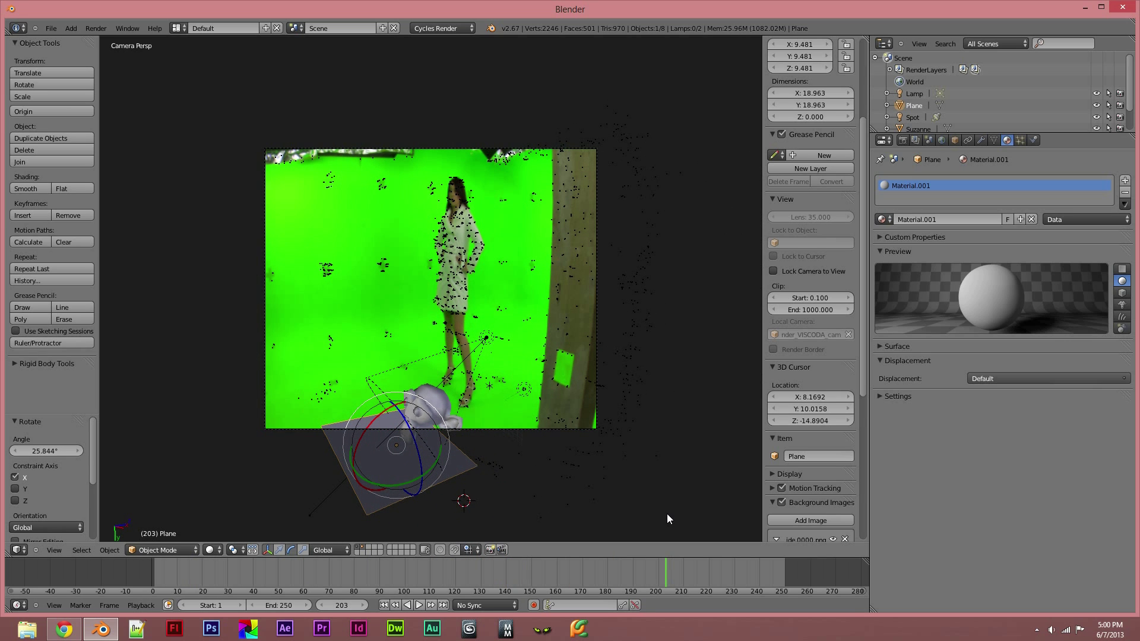
left_click_drag(668, 568, 375, 572)
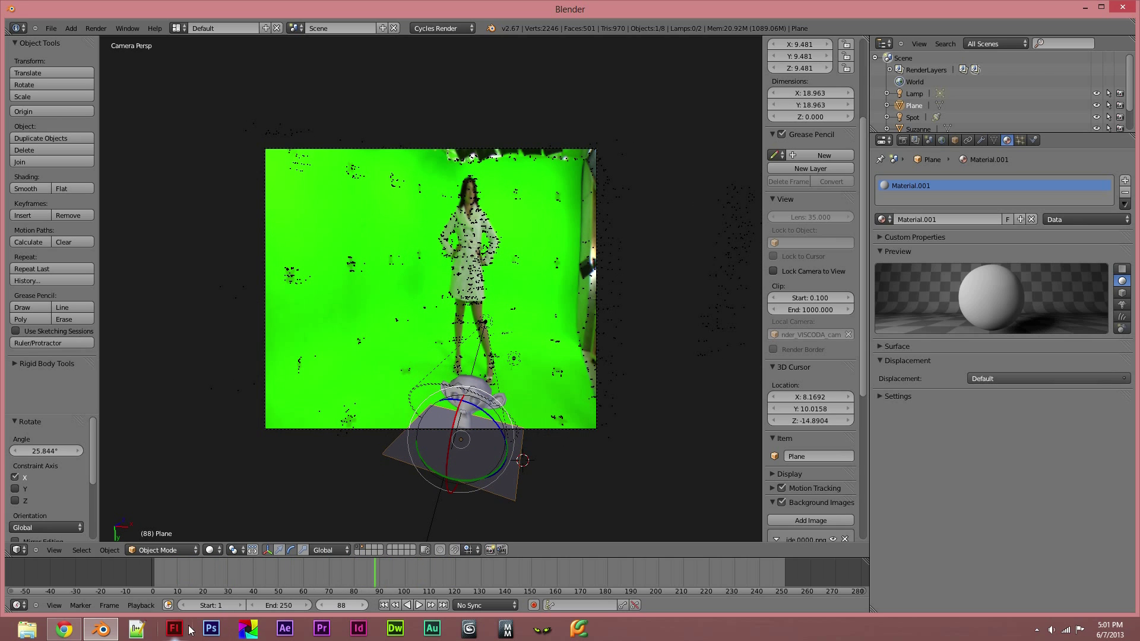
mouse_move(366, 565)
left_mouse_down()
mouse_move(404, 564)
mouse_move(350, 561)
mouse_move(382, 562)
left_mouse_up()
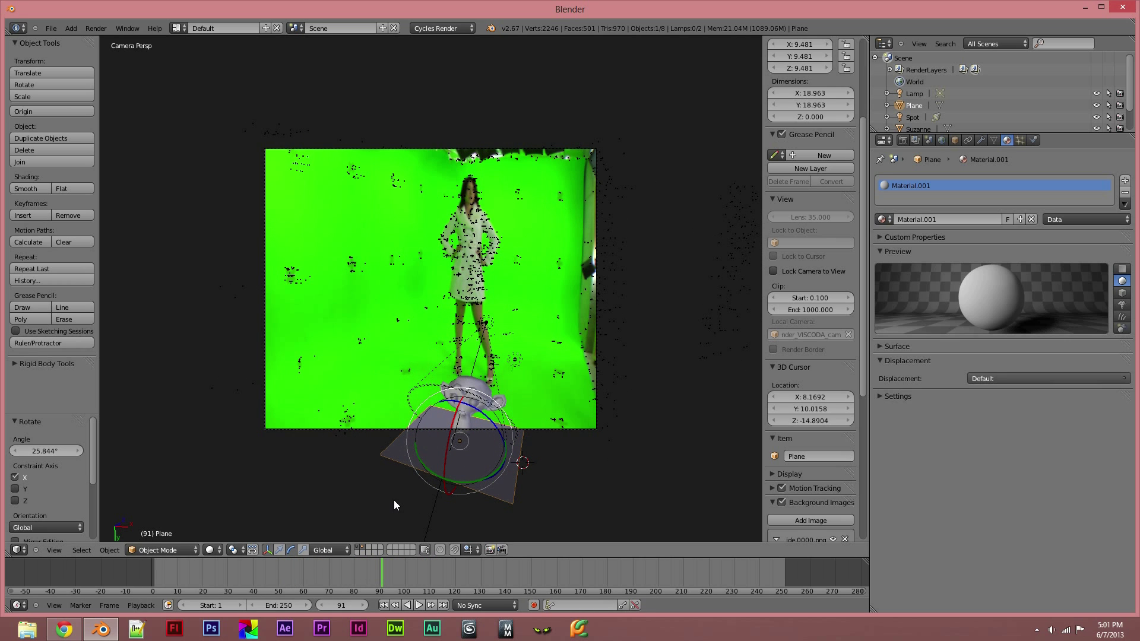
left_click_drag(382, 571, 303, 574)
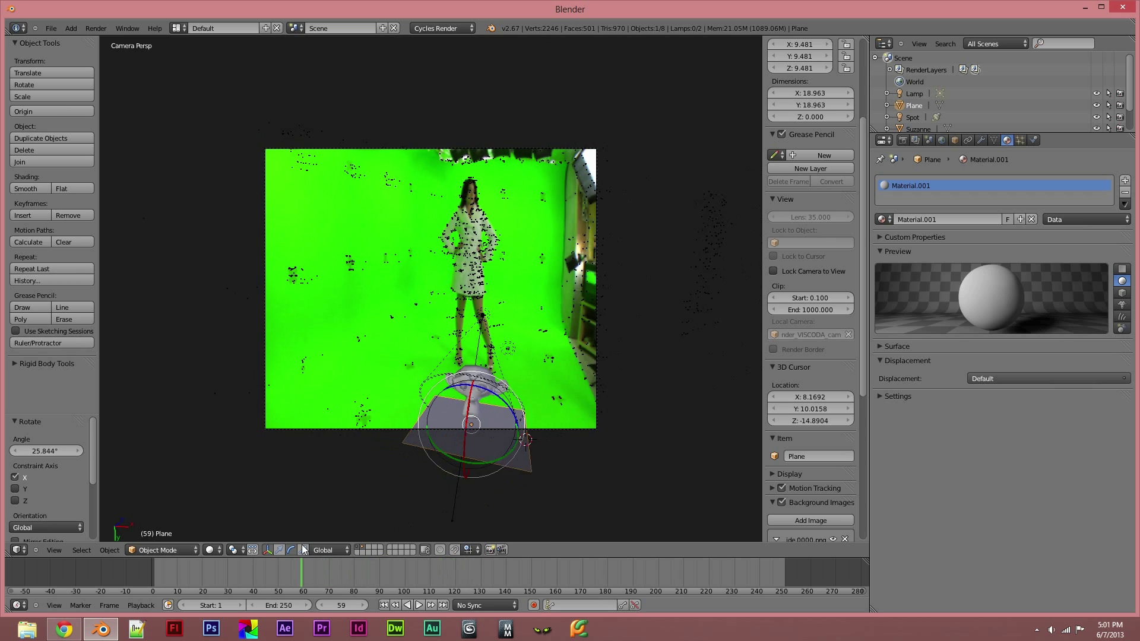
left_click(333, 570)
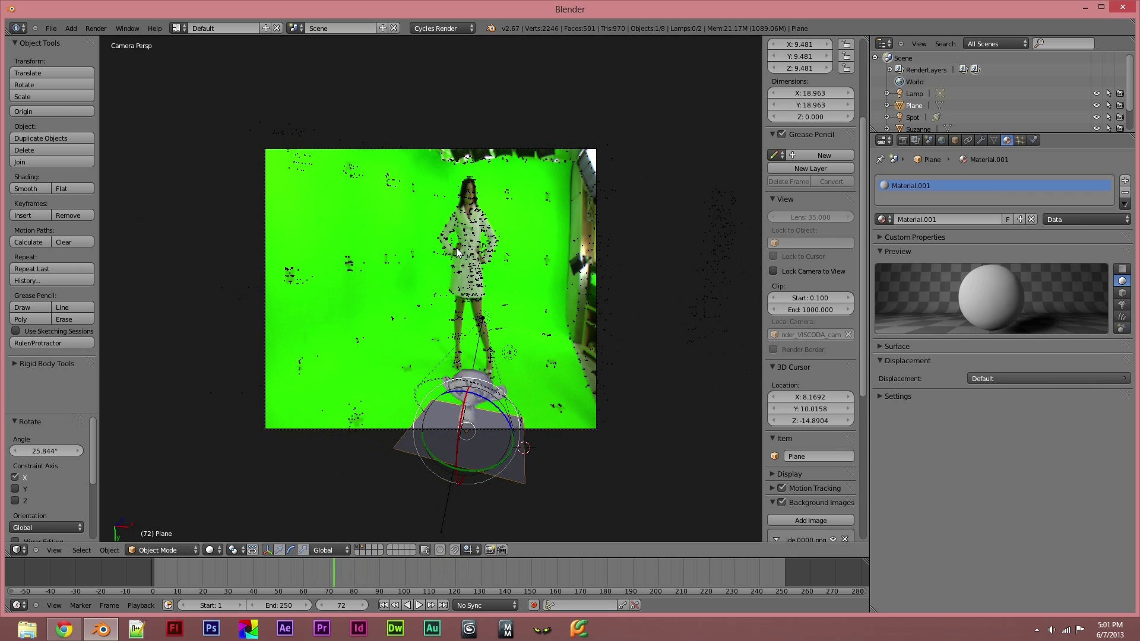
left_click_drag(334, 575, 458, 564)
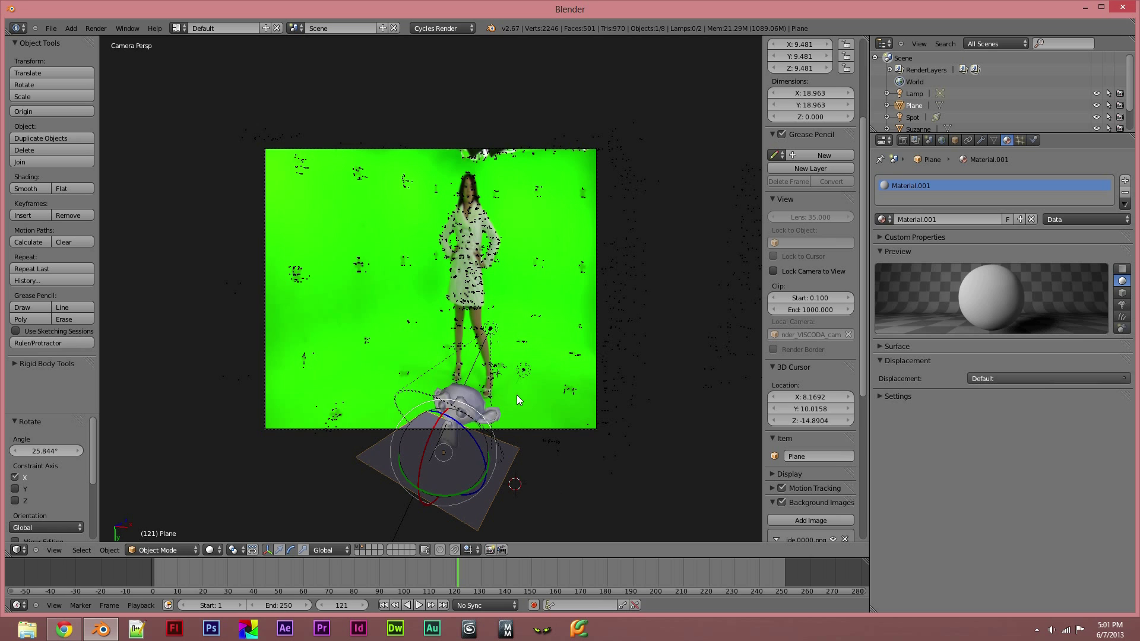
Scrub the timeline between frames 52 and 140 and return to frame 0 to examine how the monkey head follows the footage
left_click(455, 573)
left_click_drag(454, 574, 413, 568)
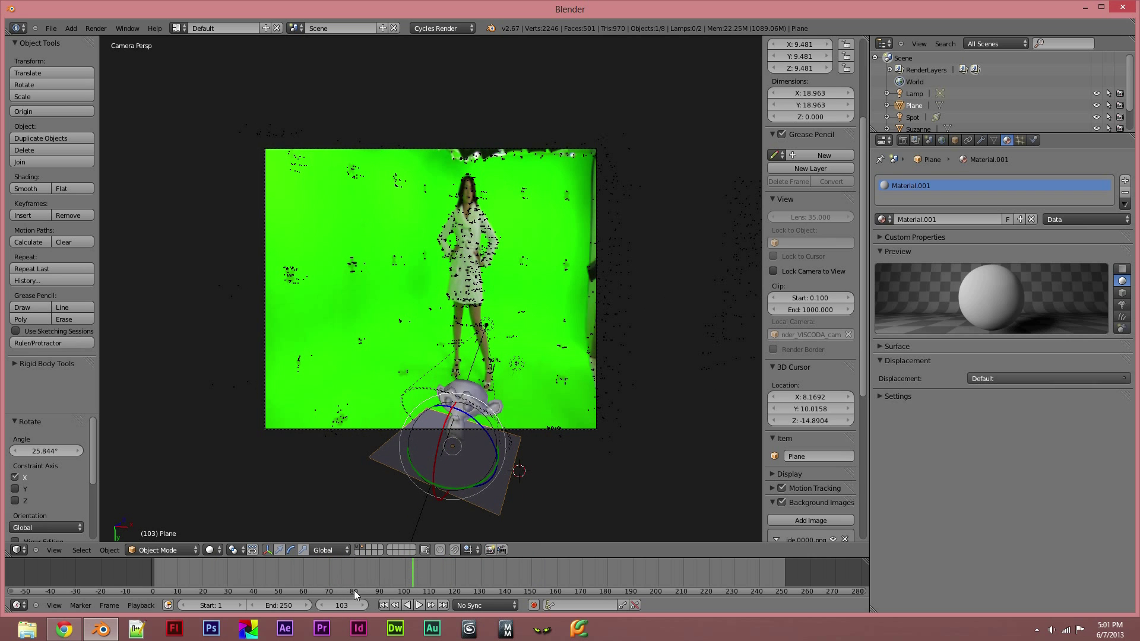
left_click_drag(412, 568, 282, 560)
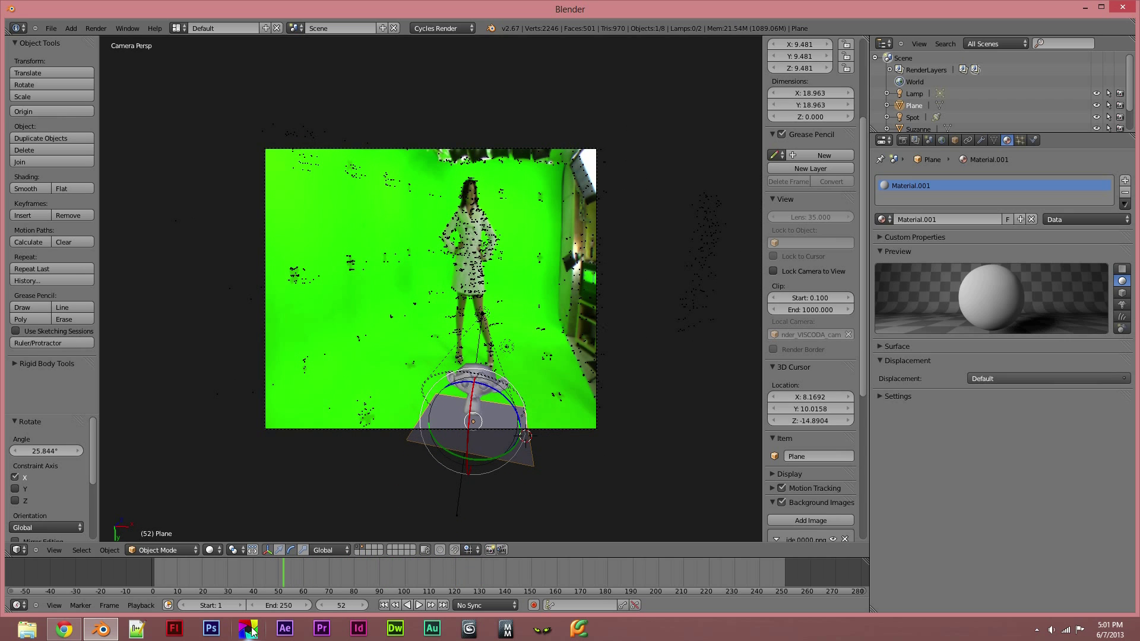
left_click_drag(269, 571, 505, 538)
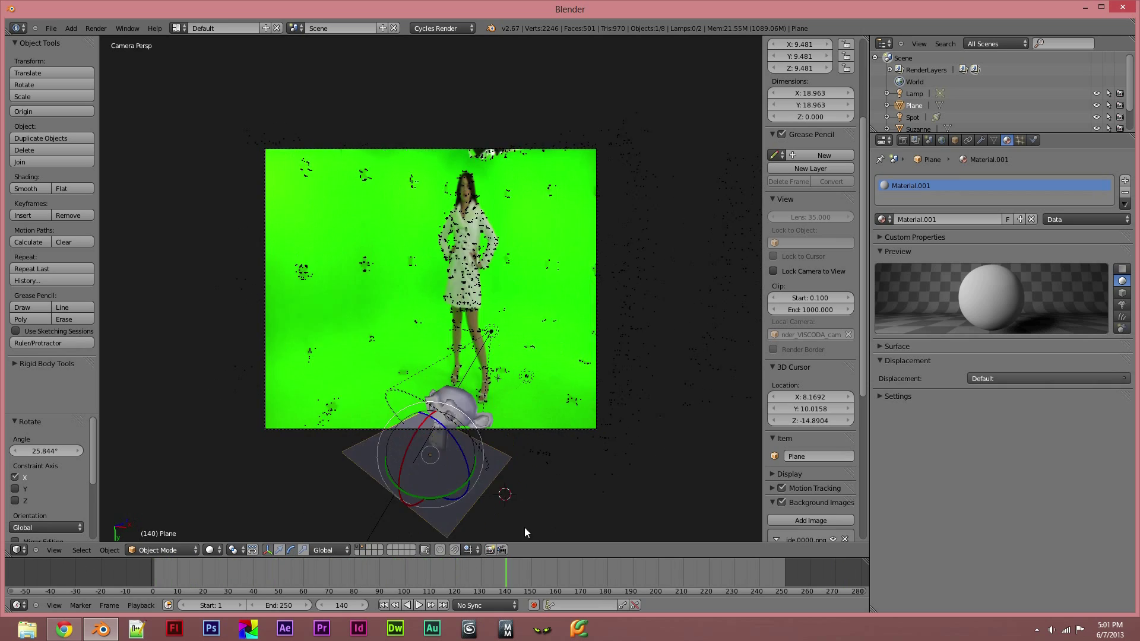
left_click(152, 570)
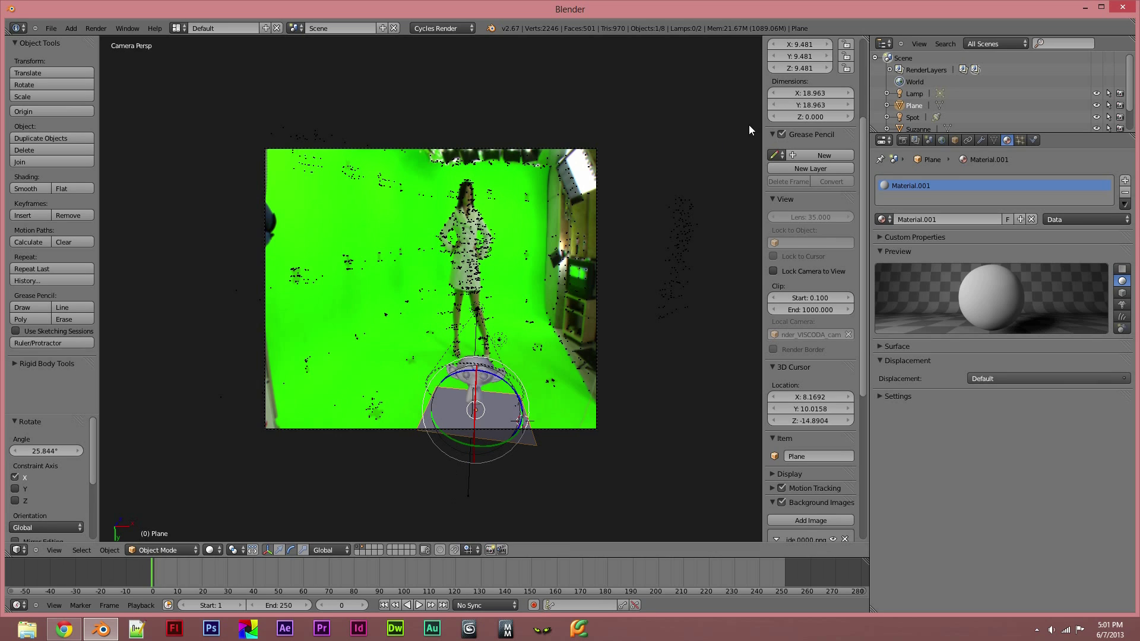
Expand the sampling and light path render settings and set the PNG output color mode to RGBA
left_click(903, 140)
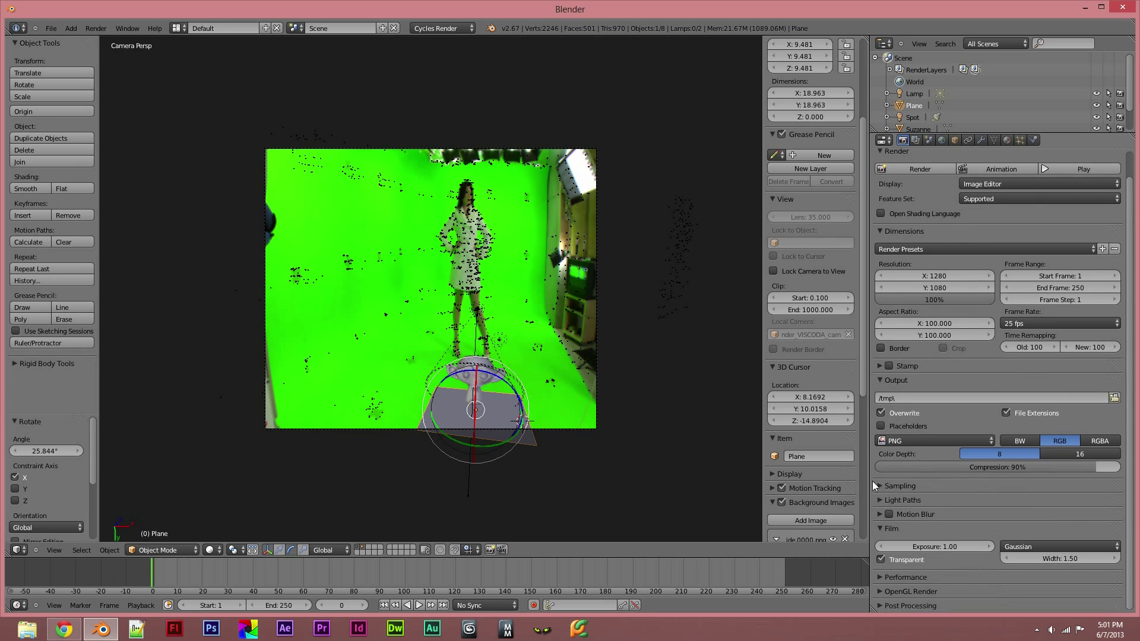
left_click(895, 499)
left_click(904, 488)
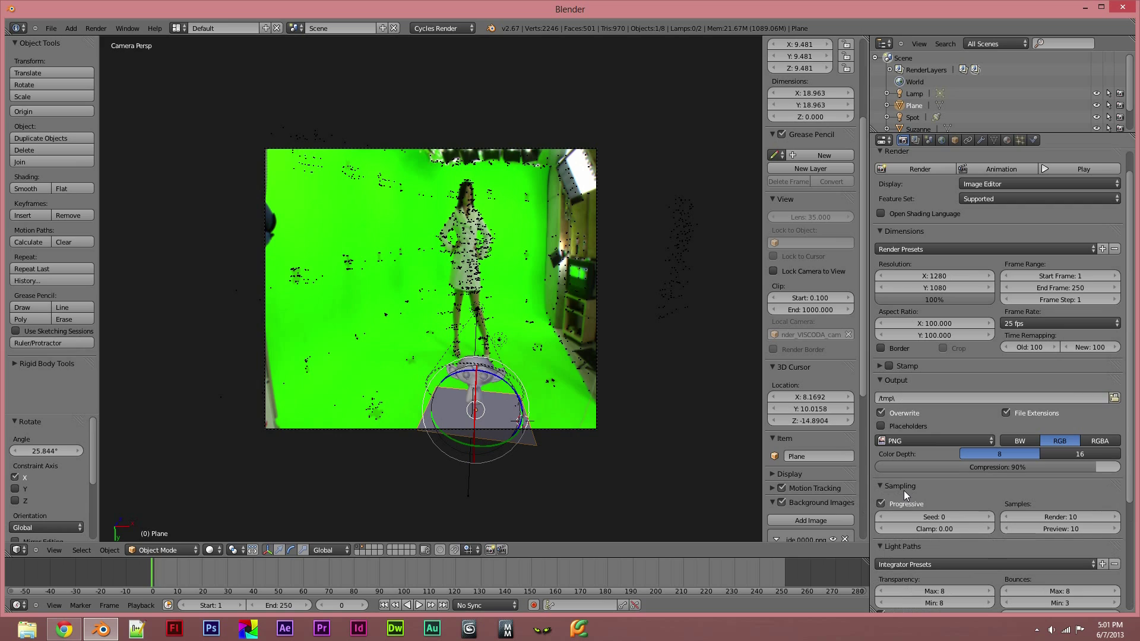
left_click(1096, 441)
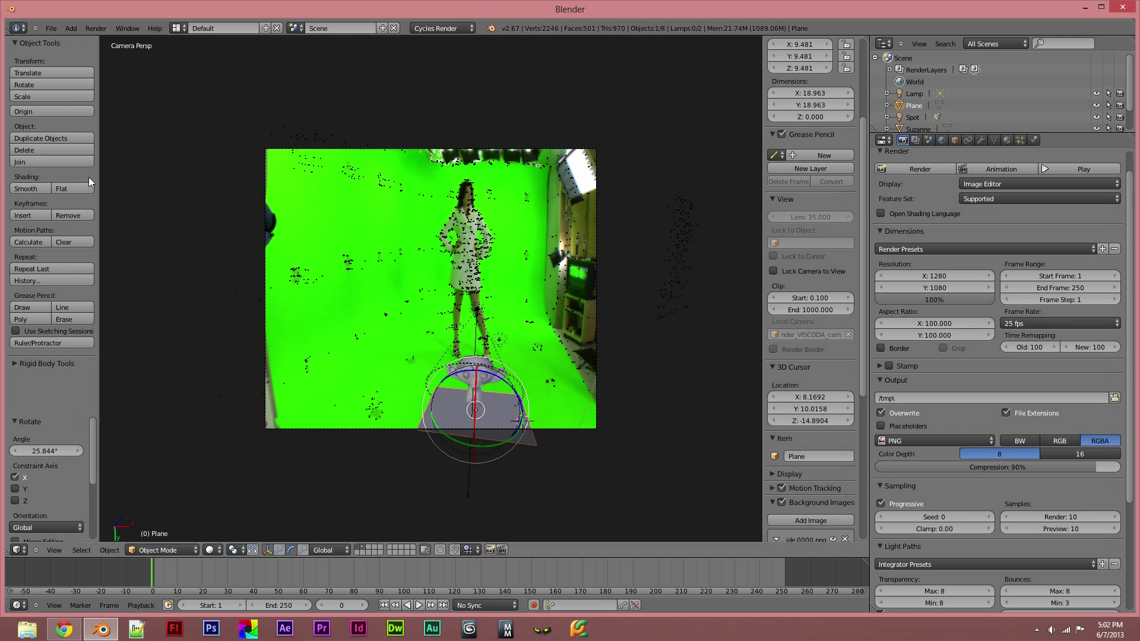
Minimize Blender, launch Autodesk 3ds Max 2013 and dismiss its splash screen
left_click(1085, 6)
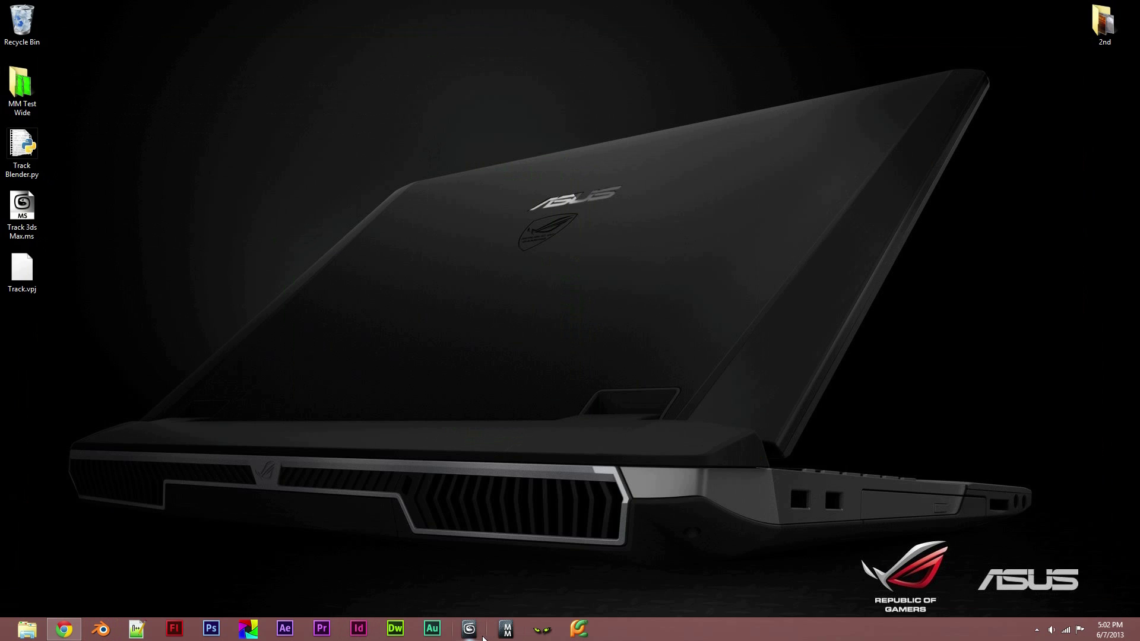
left_click(469, 629)
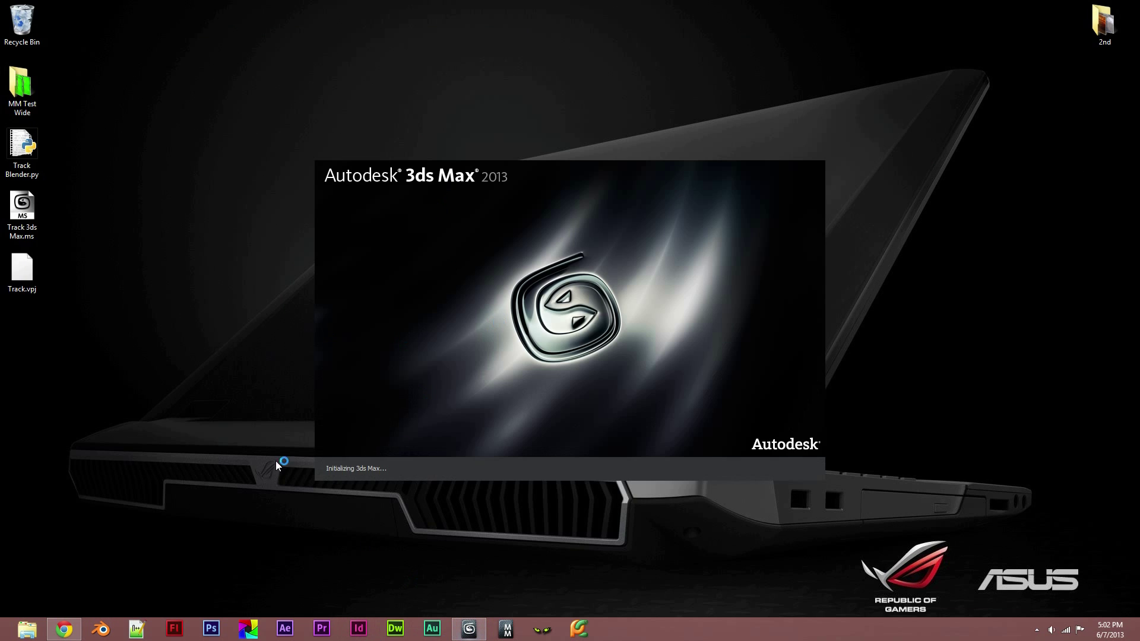
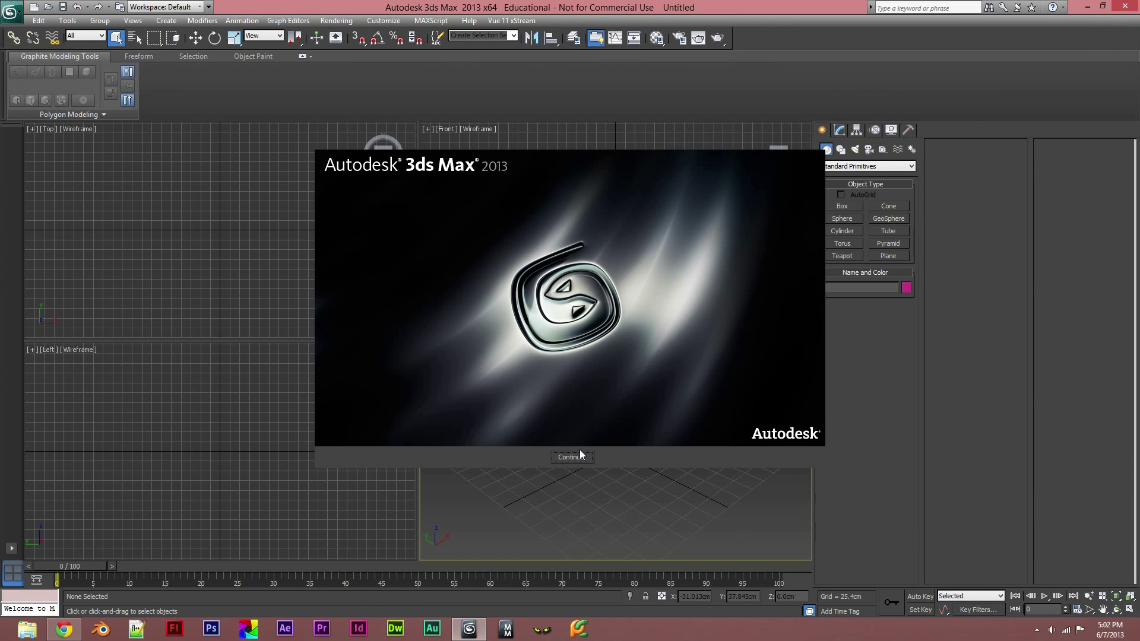
left_click(580, 457)
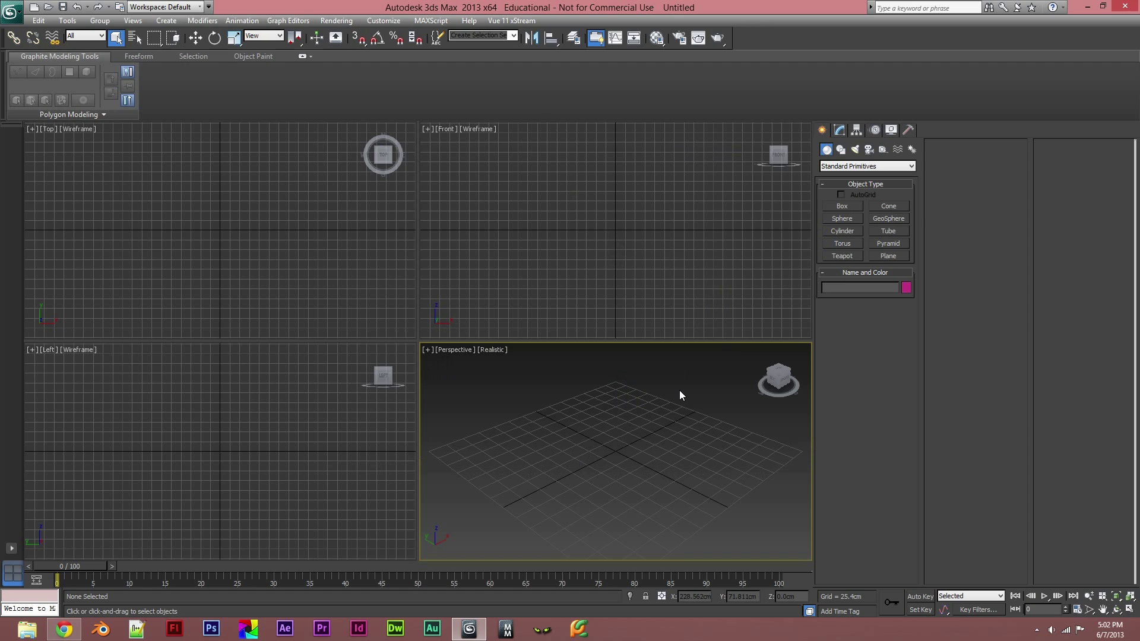
Run the exported tracking script Track 3ds Max.ms from the Desktop
left_click(424, 23)
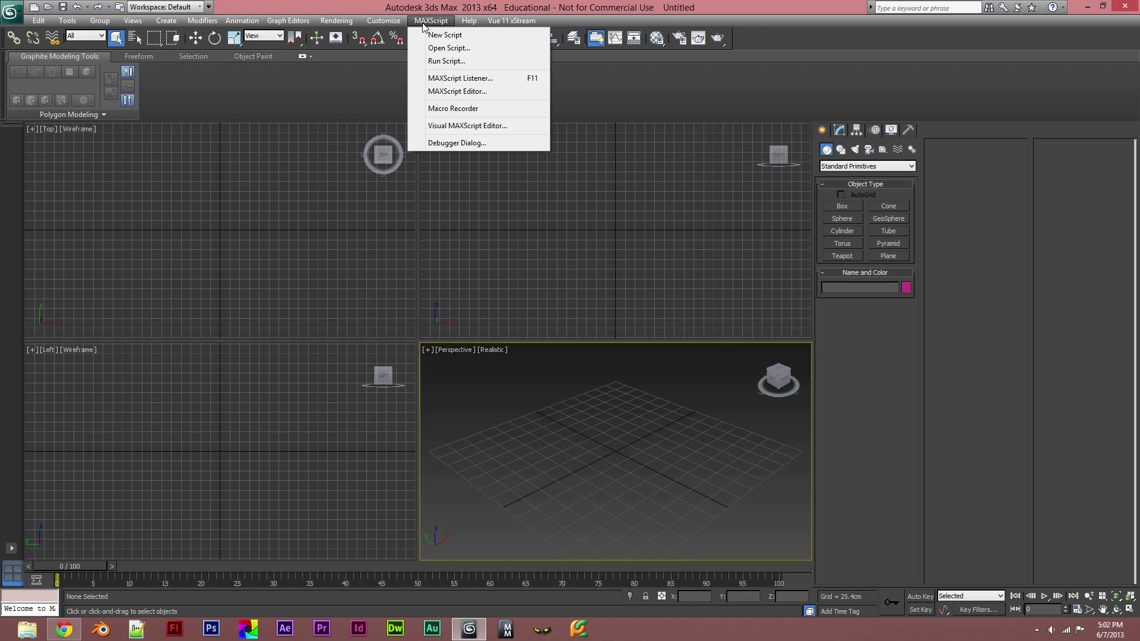
left_click(439, 62)
left_click_drag(164, 9, 297, 151)
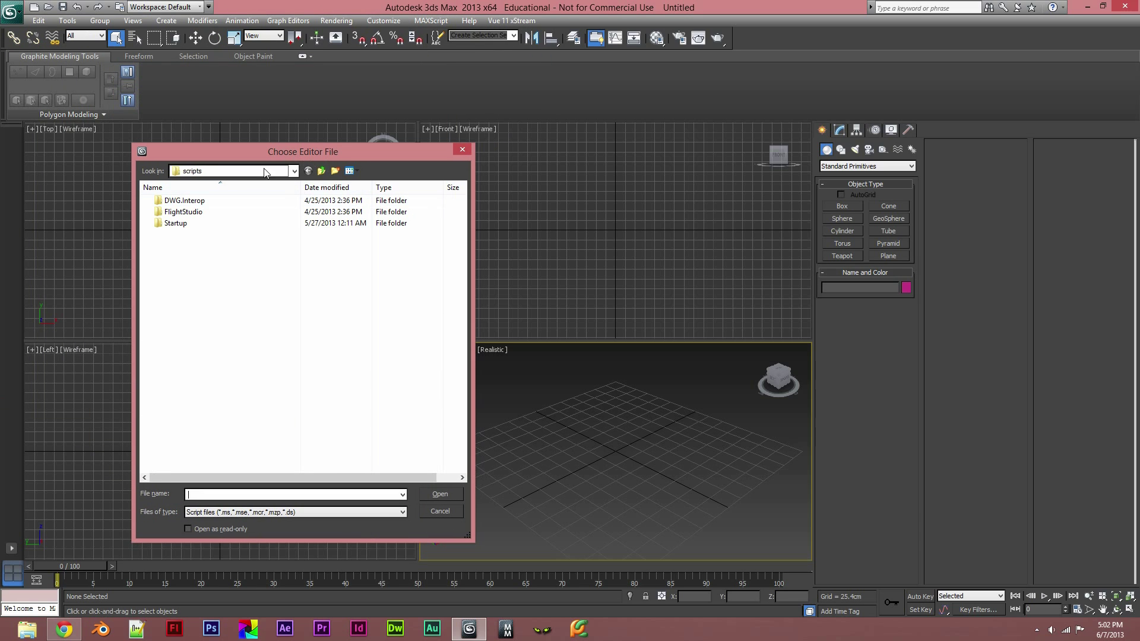
left_click(294, 171)
left_click(191, 182)
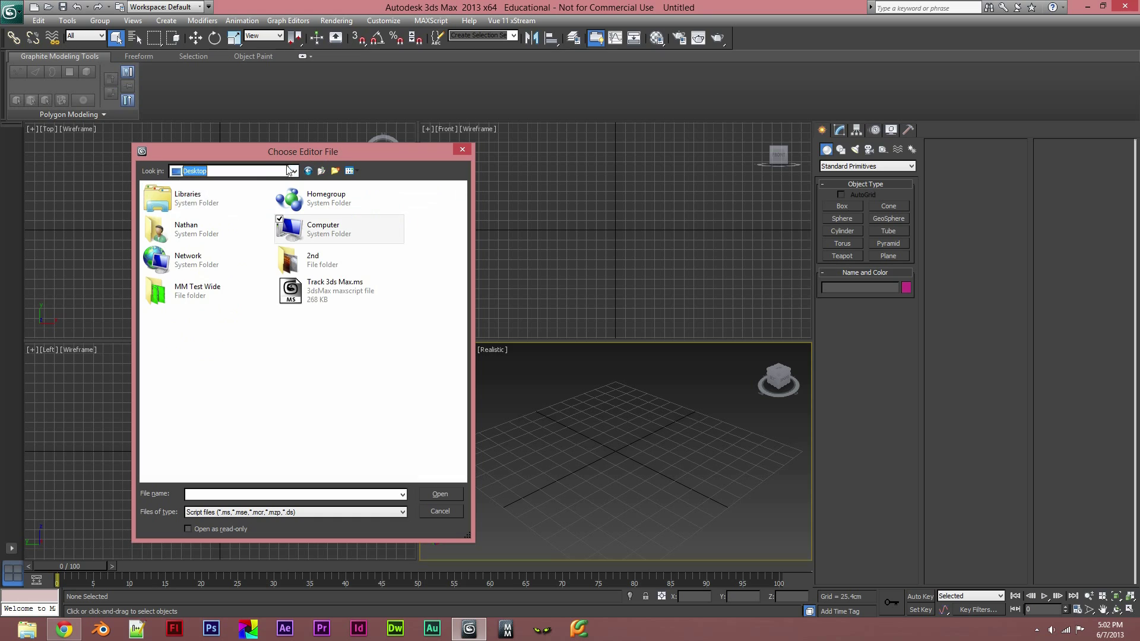
left_click(312, 290)
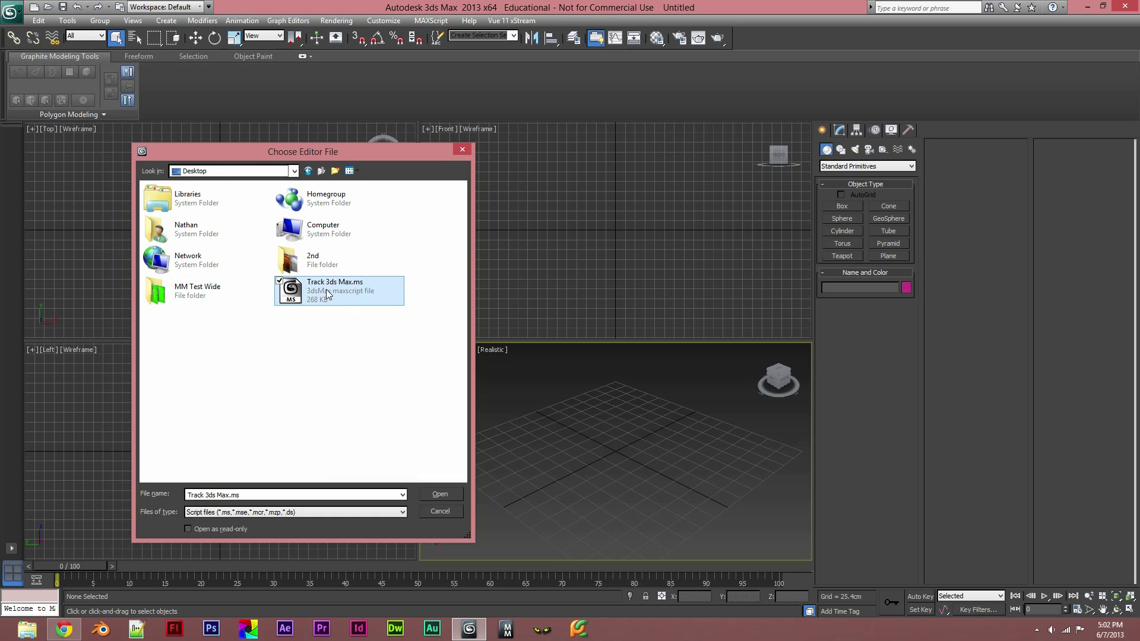
left_click(450, 491)
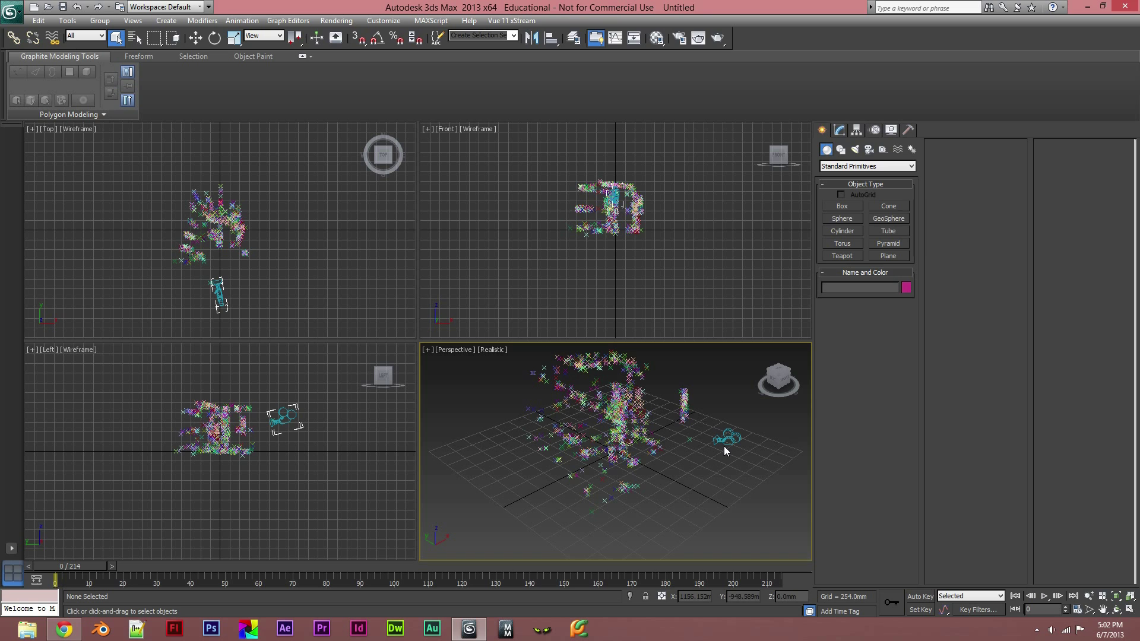
Enlarge the Perspective viewport to examine the imported tracking points and camera, and restore the four-viewport layout
key("alt")
left_click(1129, 607)
middle_click_drag(675, 476, 602, 455, "alt")
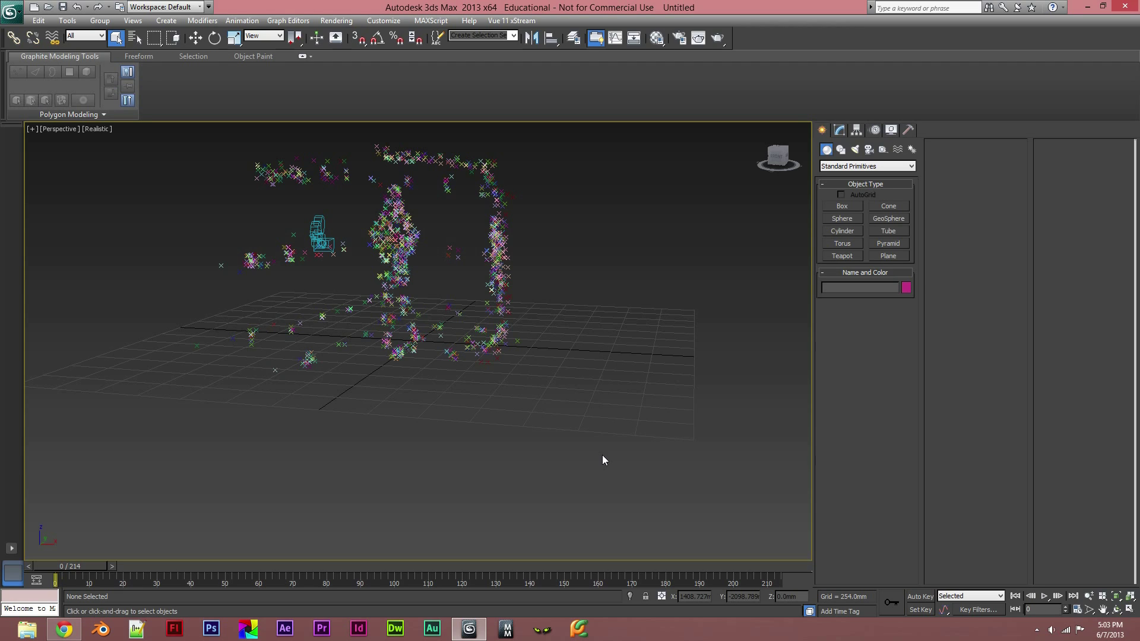
left_click(55, 132)
mouse_move(98, 143)
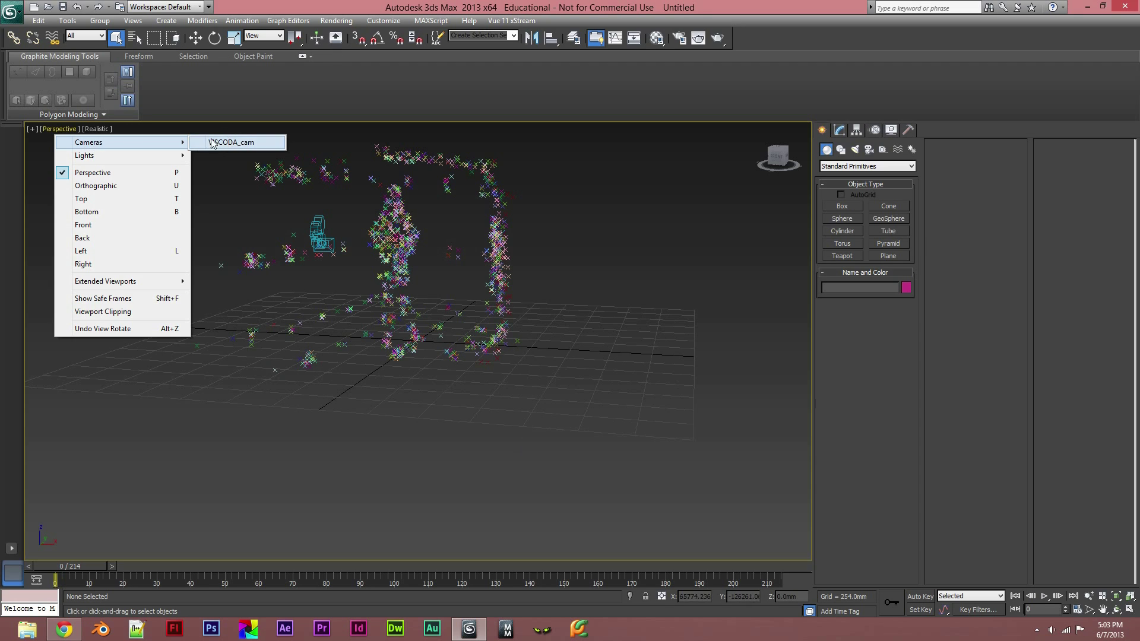
left_click(183, 98)
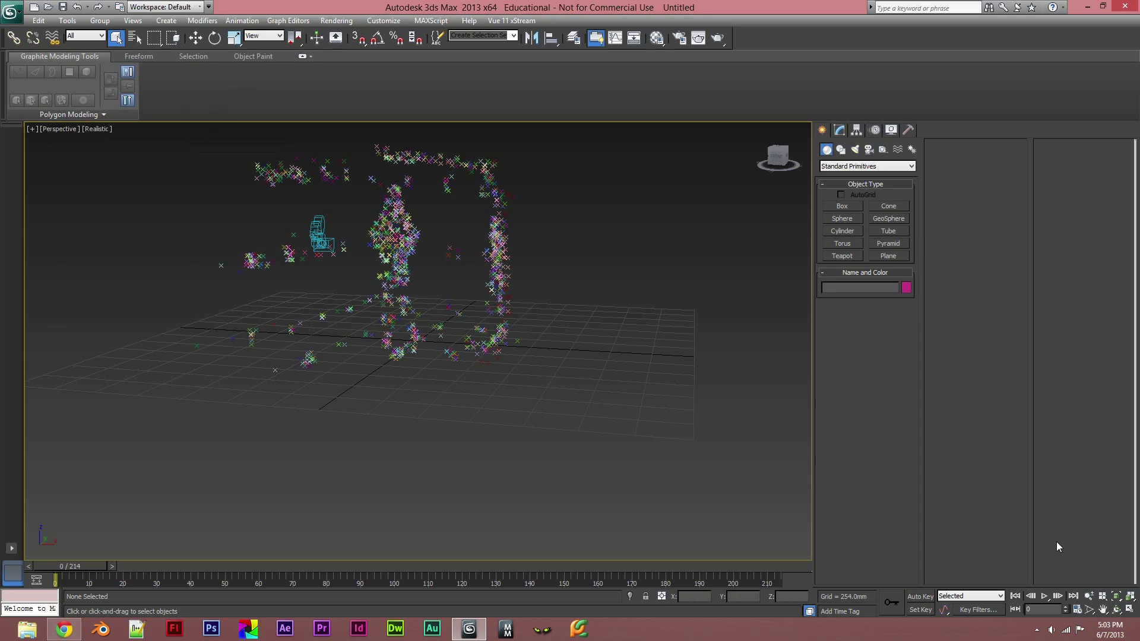
left_click(1130, 609)
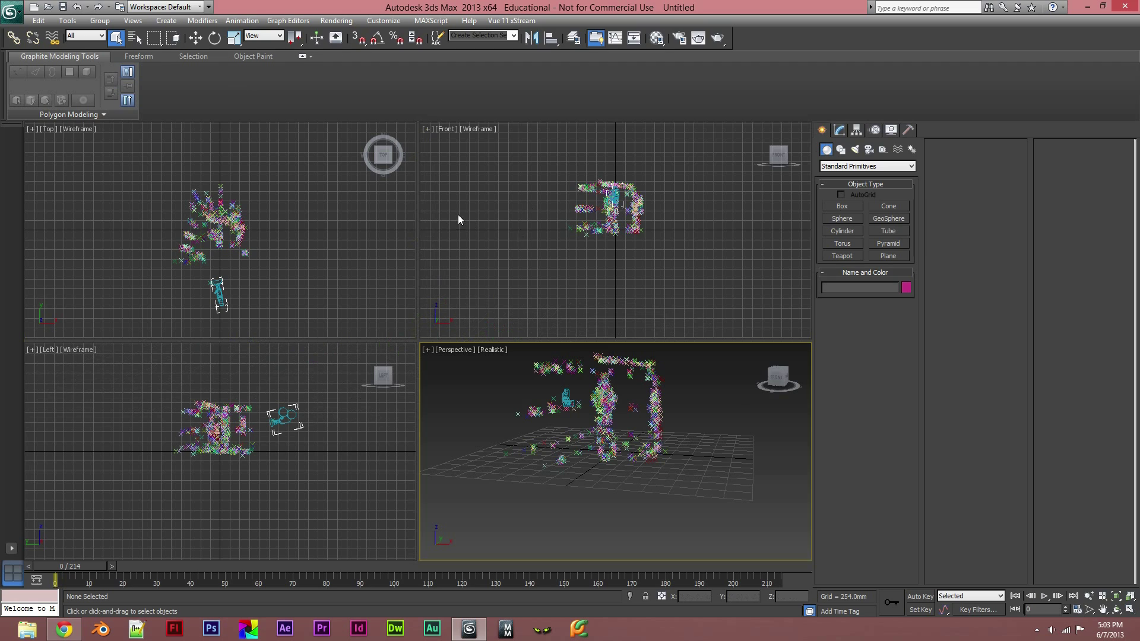
Switch the Front viewport to Realistic shading through the VISCODA_cam camera and maximize it
left_click(472, 129)
left_click(478, 137)
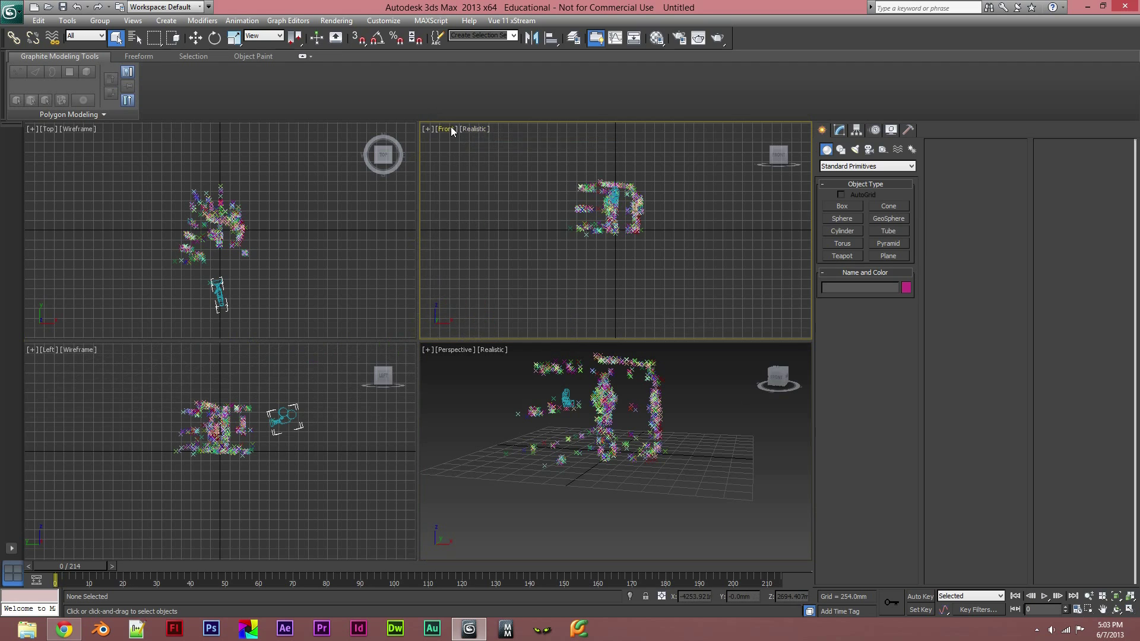
left_click(451, 127)
mouse_move(500, 142)
left_click(629, 143)
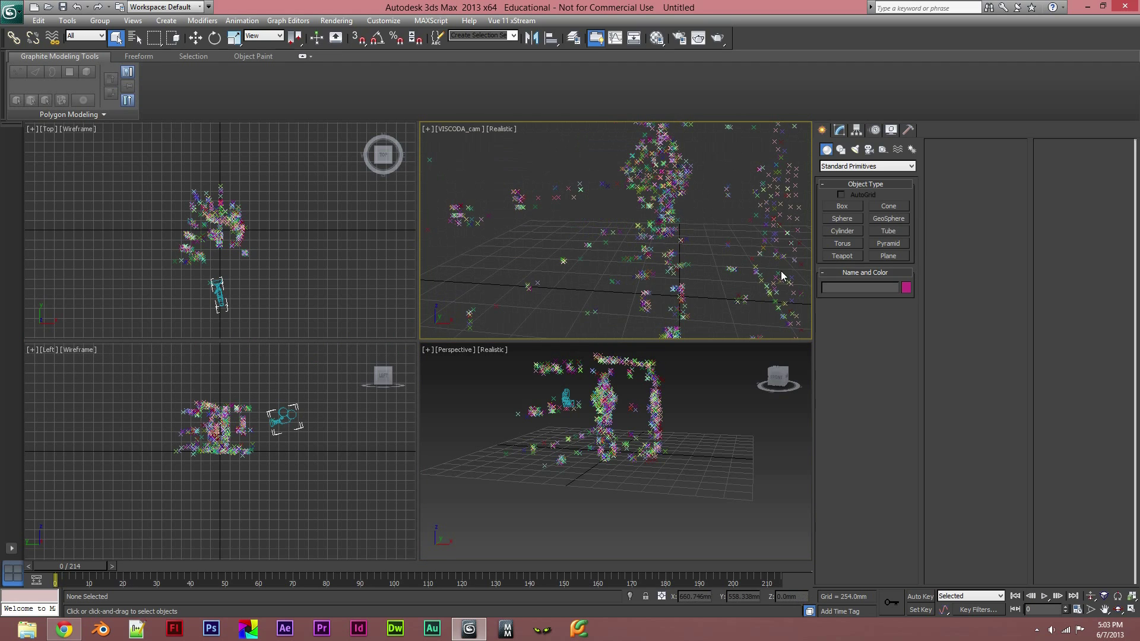
left_click(1130, 610)
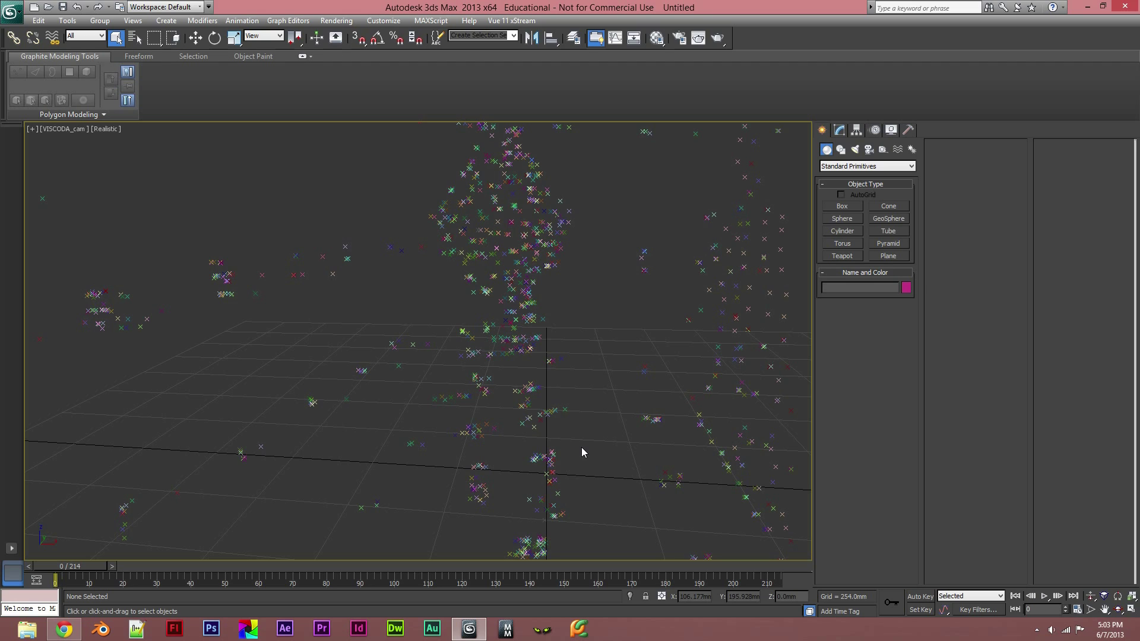
Open the viewport background configuration for the camera view and set the background source to Use Files
left_click(69, 21)
left_click(73, 21)
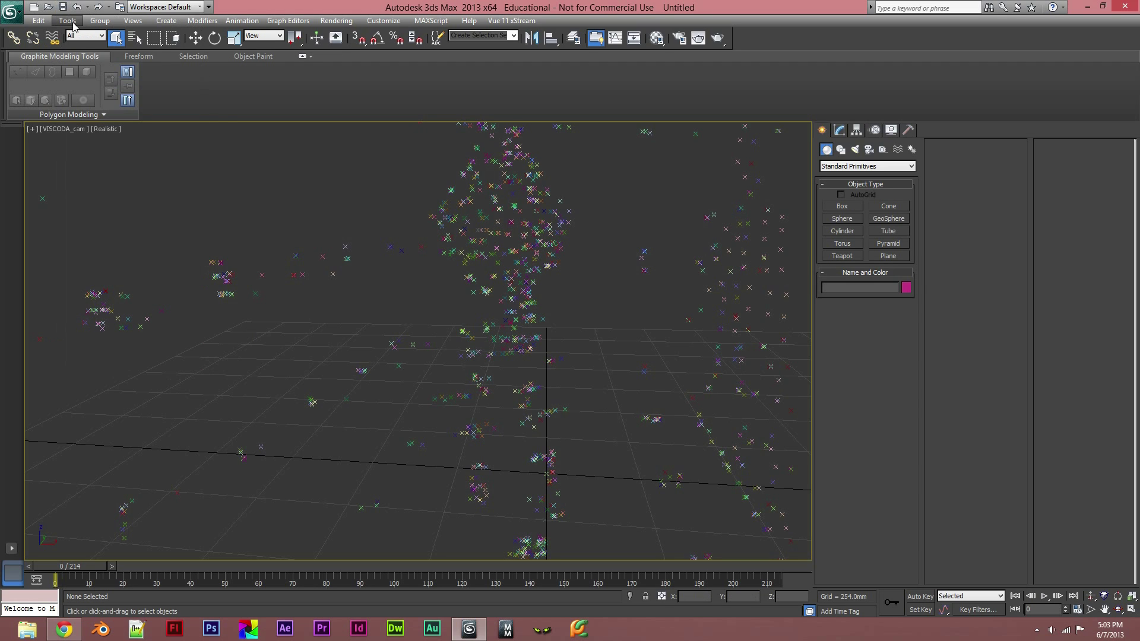
left_click(73, 21)
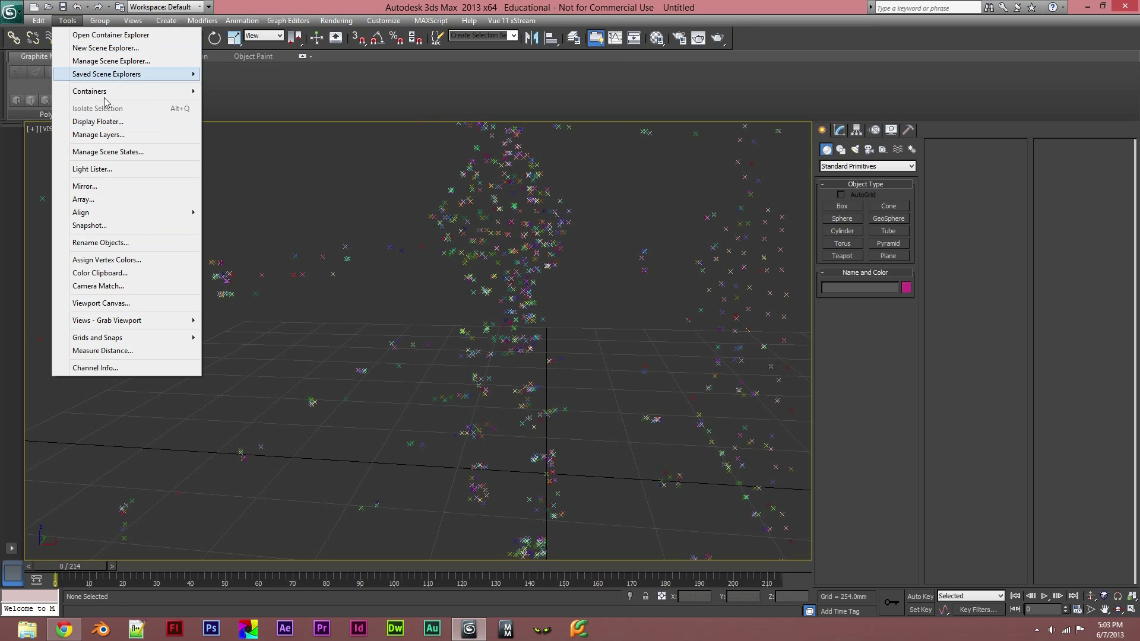
mouse_move(133, 21)
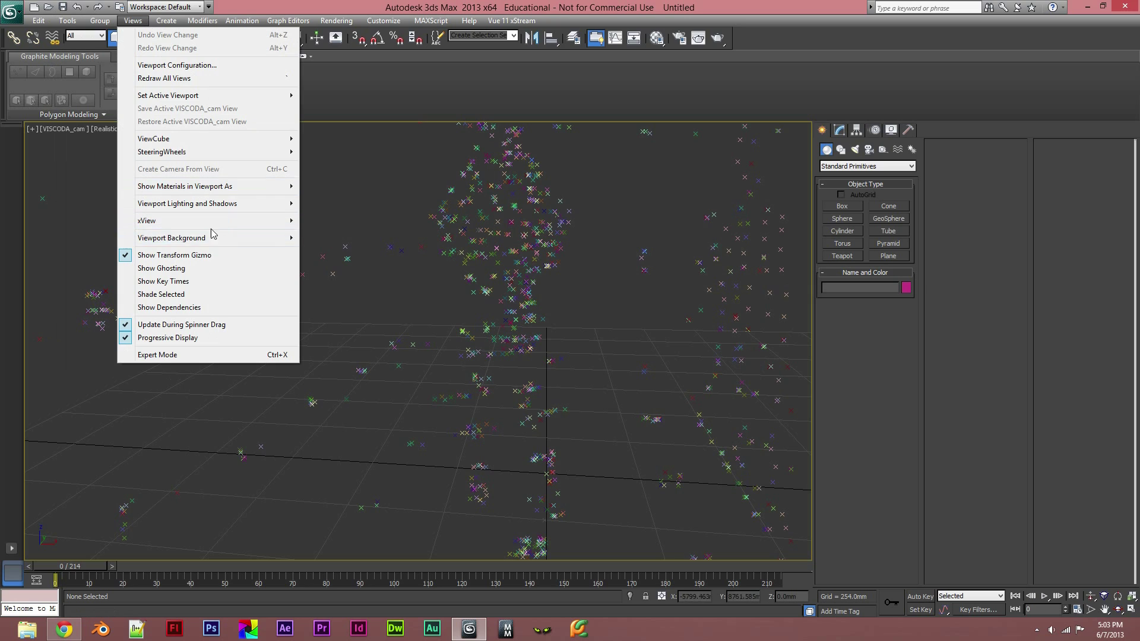
mouse_move(215, 238)
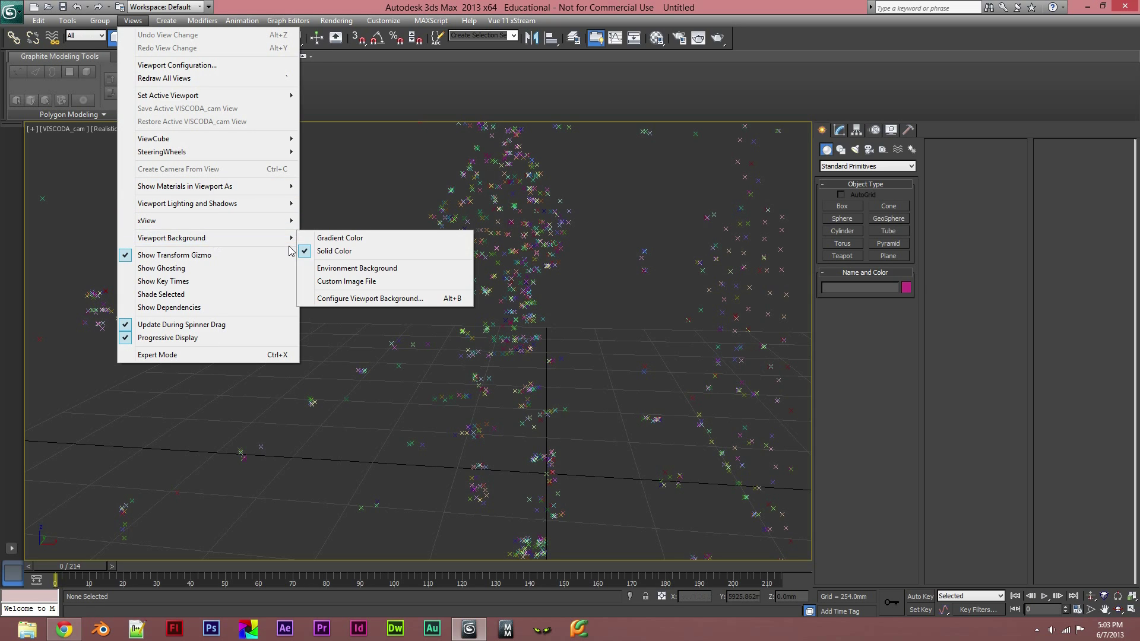
left_click(366, 300)
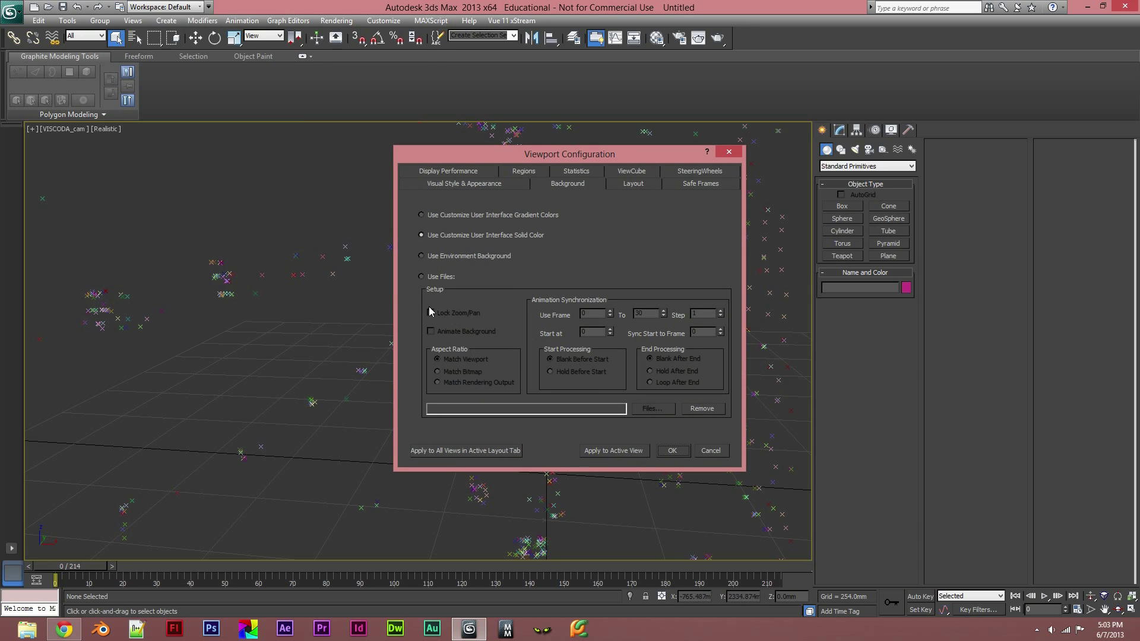
left_click(421, 277)
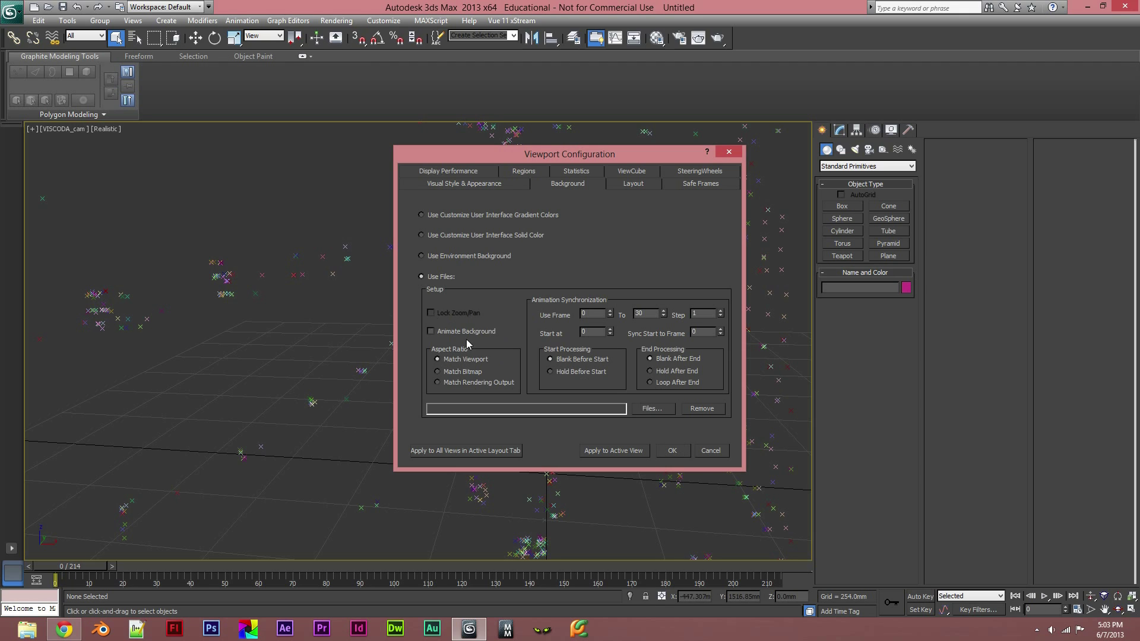
Load the hcw_mmtest_wide.0000.png image sequence from the Desktop folder MM Test Wide as the viewport background, using frames 0 to 214
left_click(649, 410)
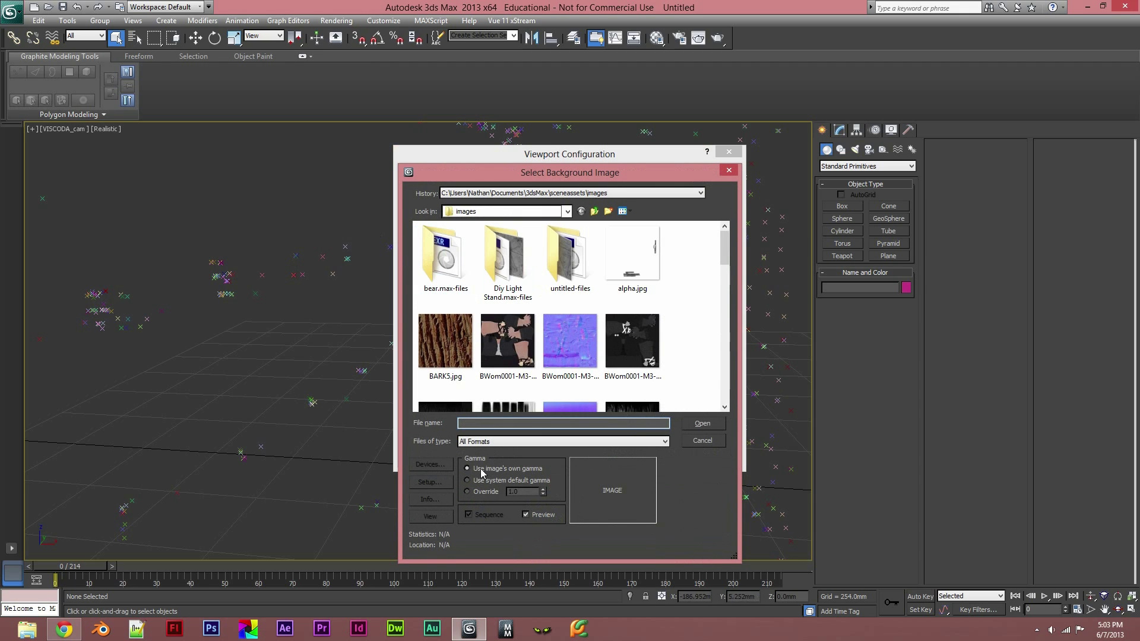
left_click(567, 212)
left_click(467, 224)
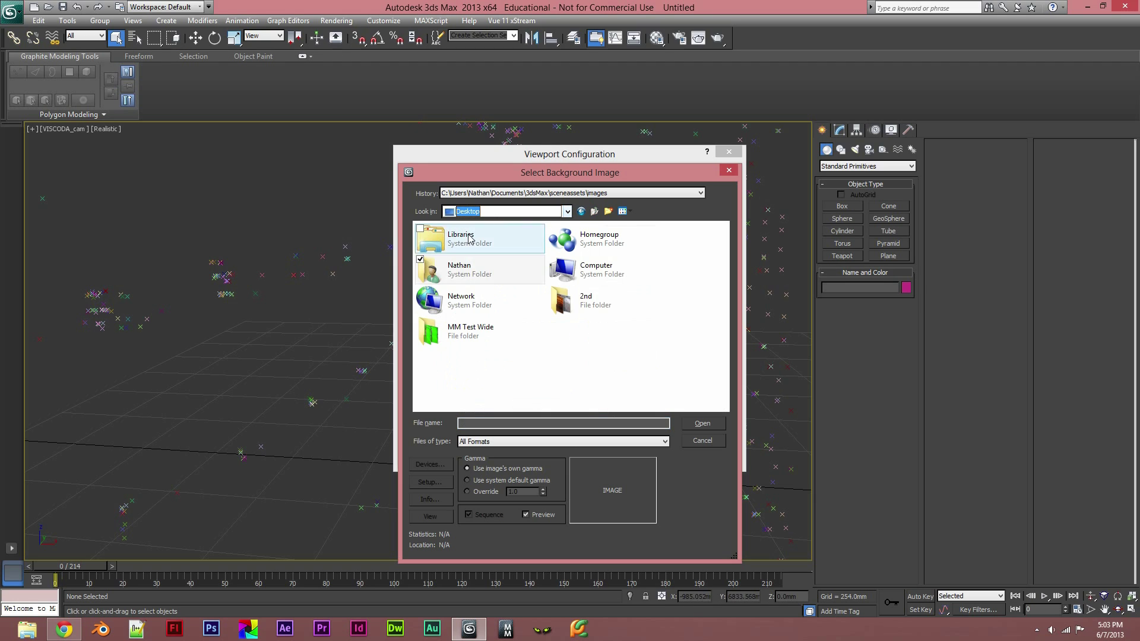
double_click(469, 330)
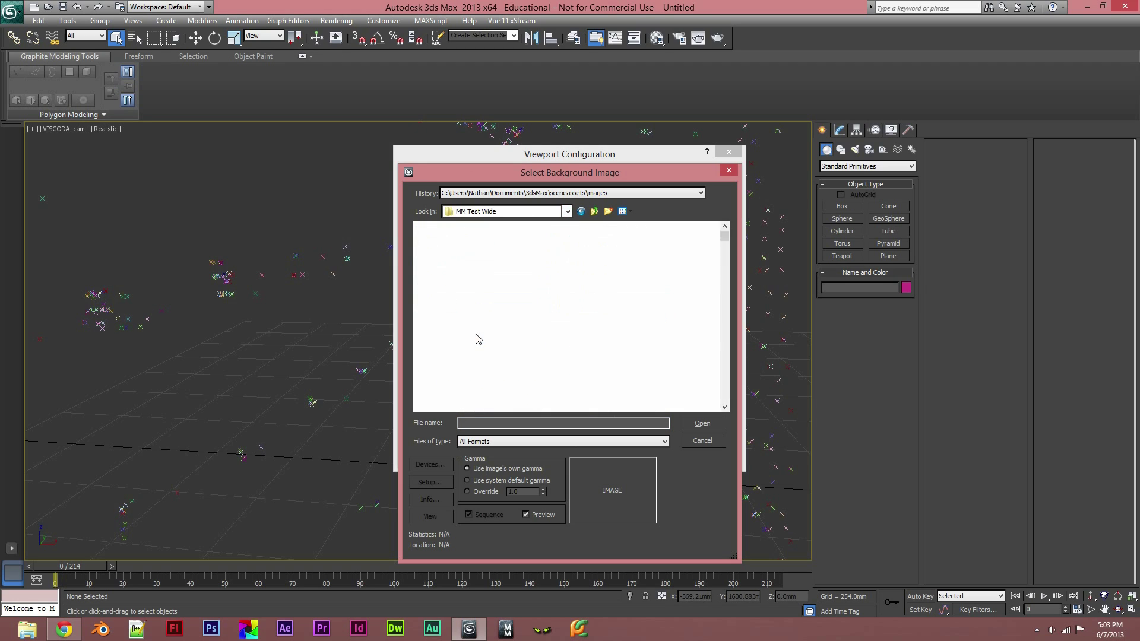
left_click(457, 250)
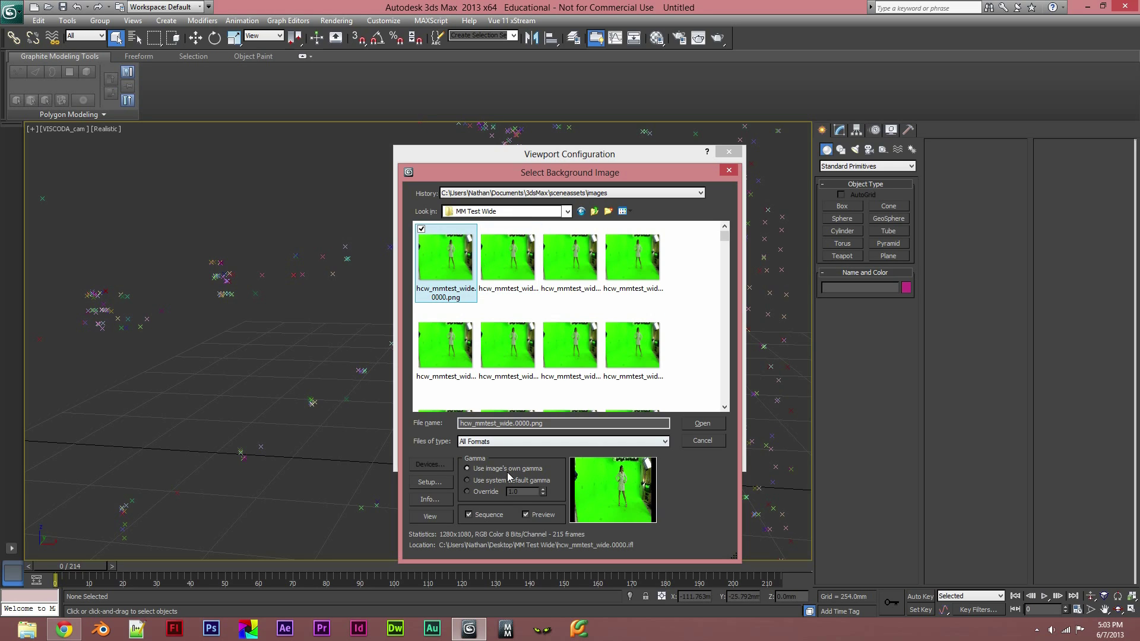
left_click(469, 516)
left_click(469, 515)
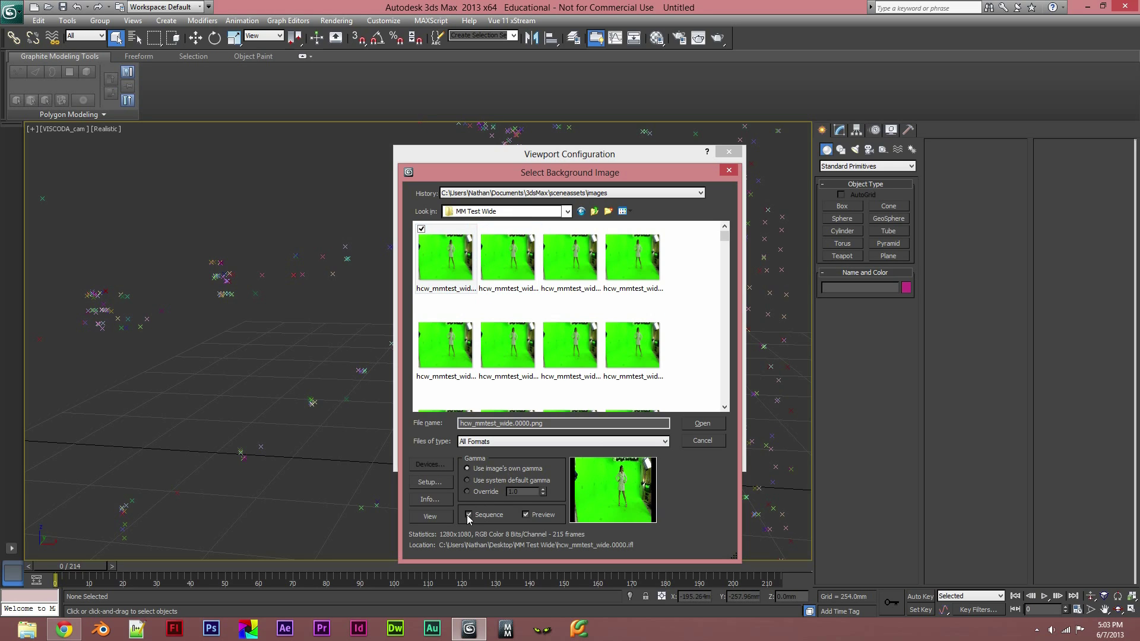
left_click(707, 424)
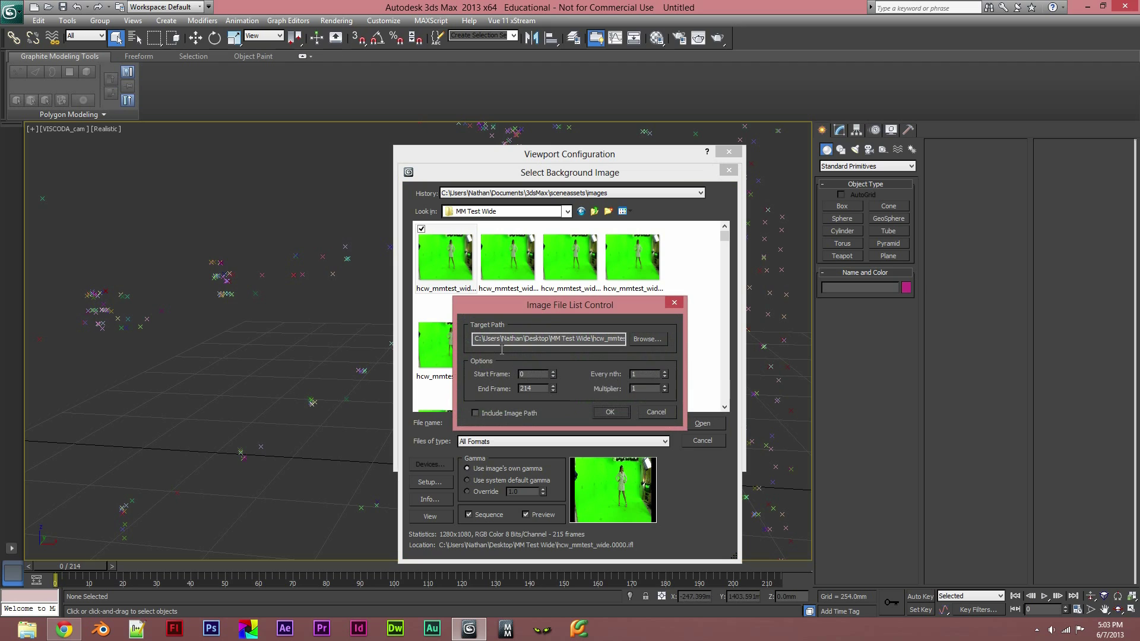
left_click(610, 412)
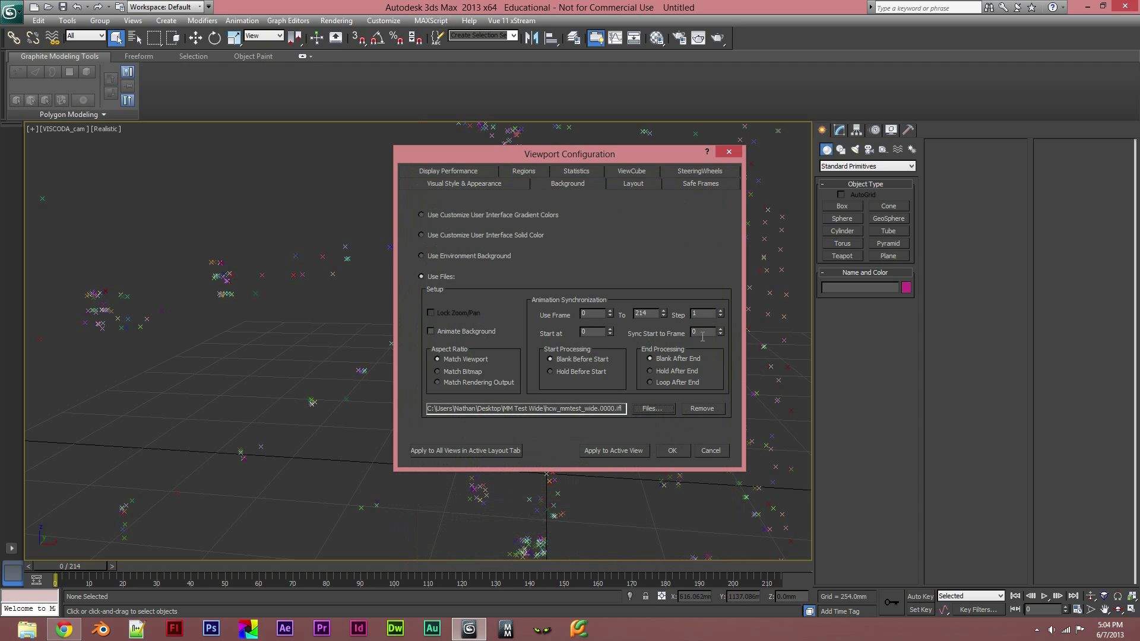
Set the background aspect ratio to Match Bitmap, enable Animate Background, and apply the viewport configuration
left_click(441, 372)
left_click(431, 331)
left_click(669, 452)
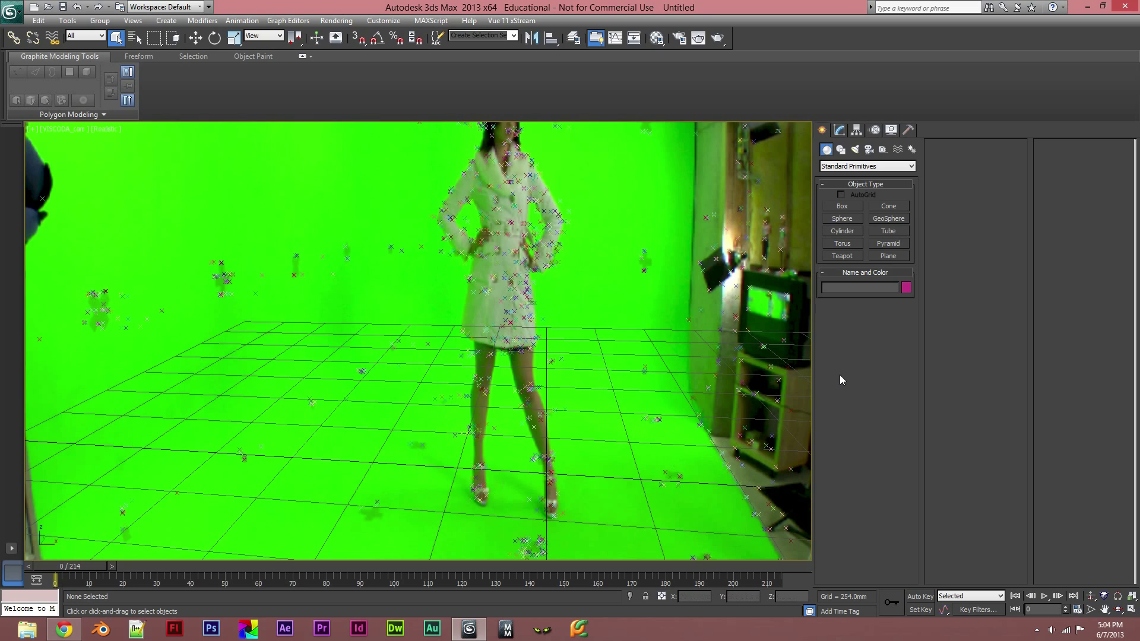
Check the time configuration and scrub through the timeline to compare the tracking points with the footage, returning to frame 0
left_click(1078, 610)
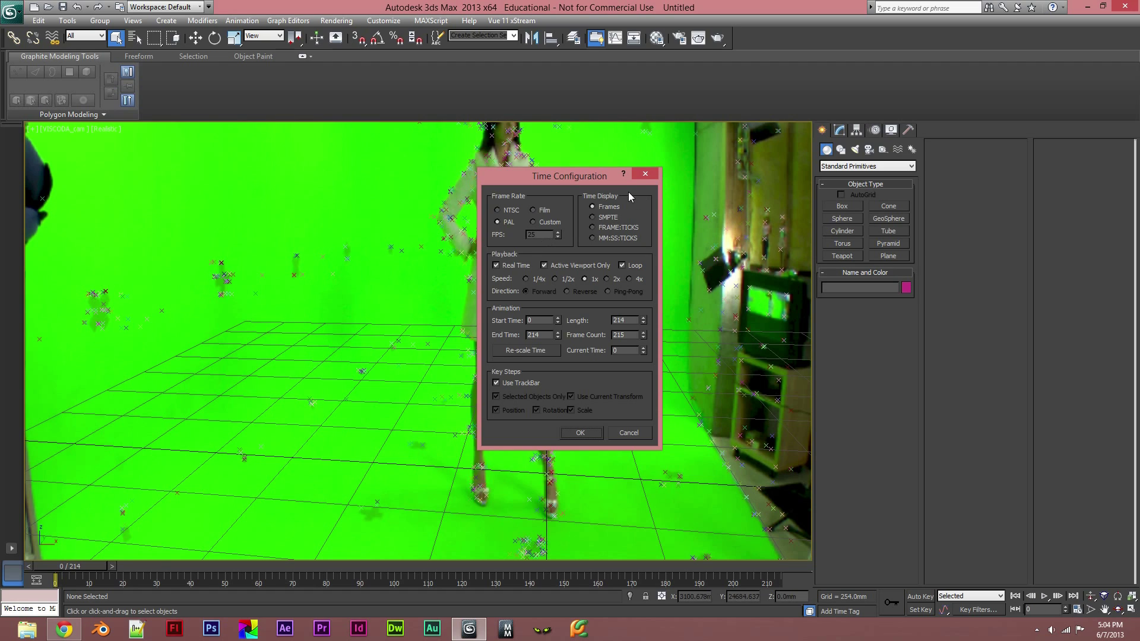
left_click(645, 173)
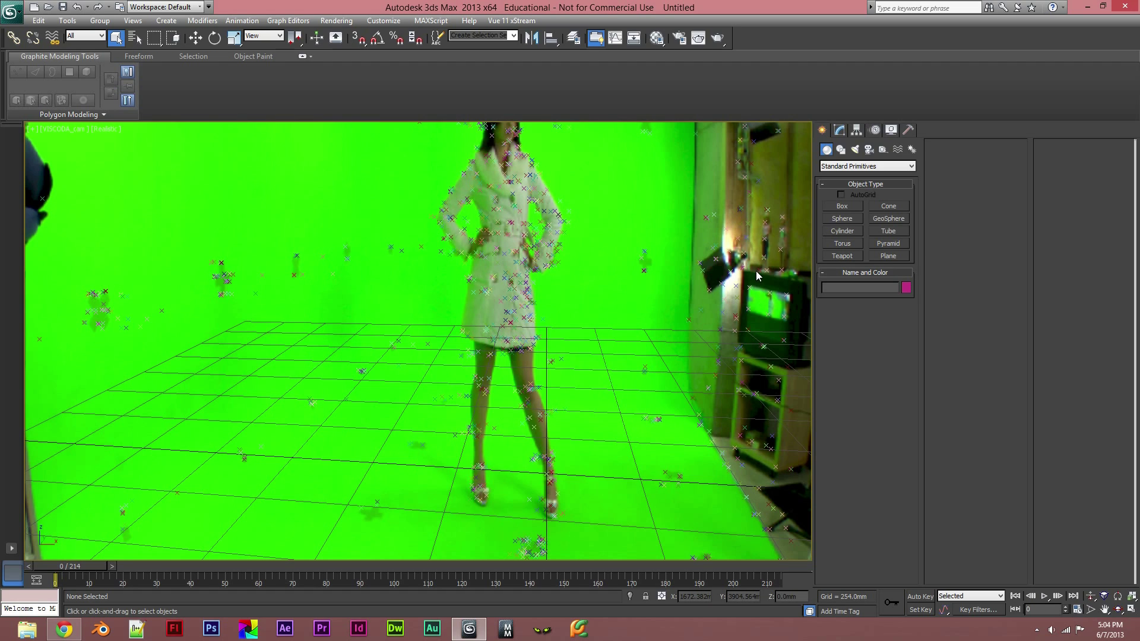
left_click_drag(45, 562, 465, 421)
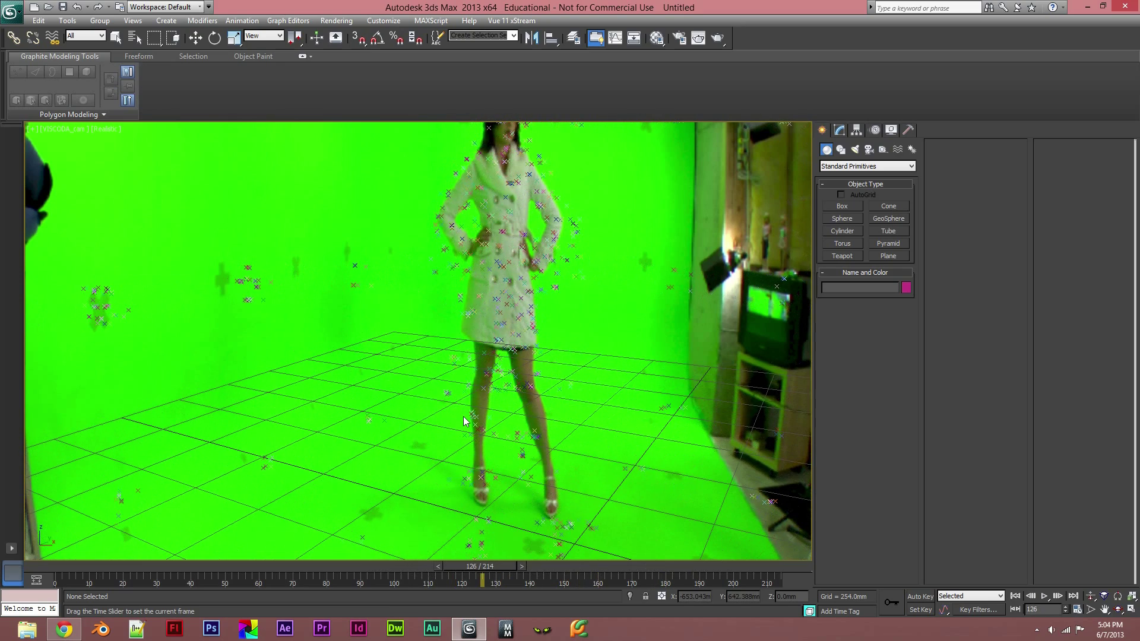
left_click_drag(500, 567, 519, 435)
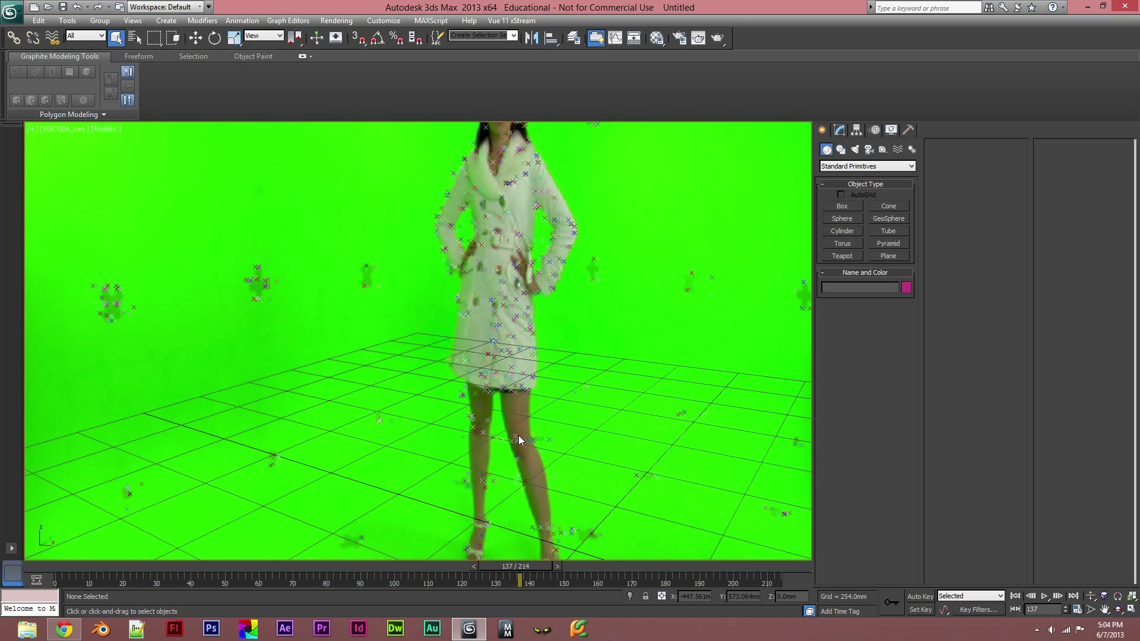
left_click_drag(511, 566, 305, 515)
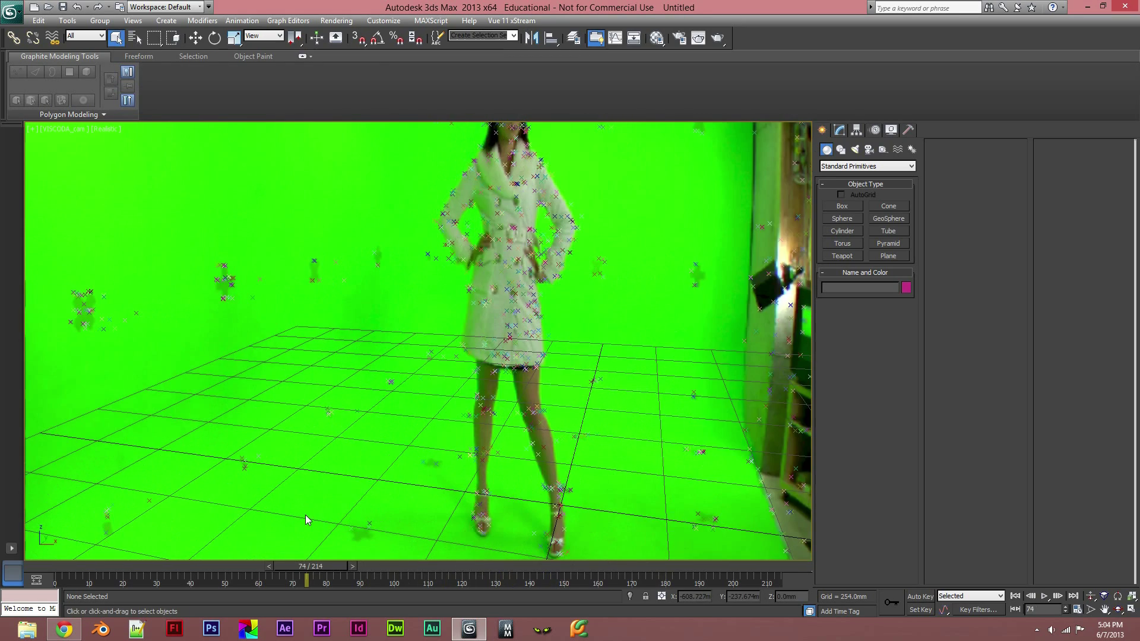
left_click_drag(320, 565, 610, 428)
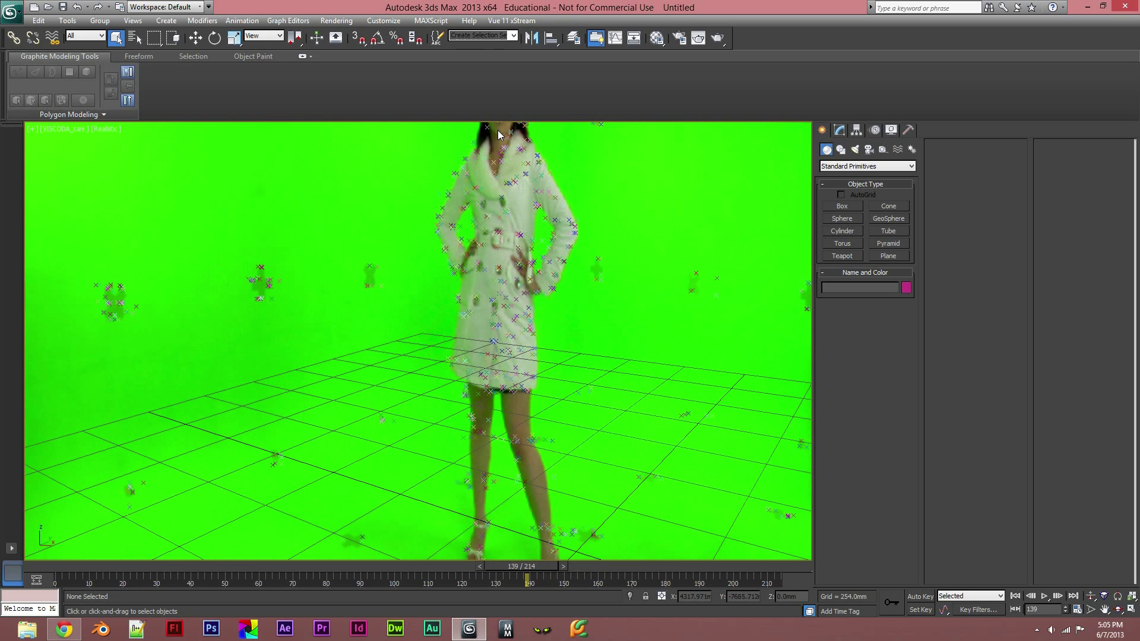
left_click_drag(555, 566, 5, 516)
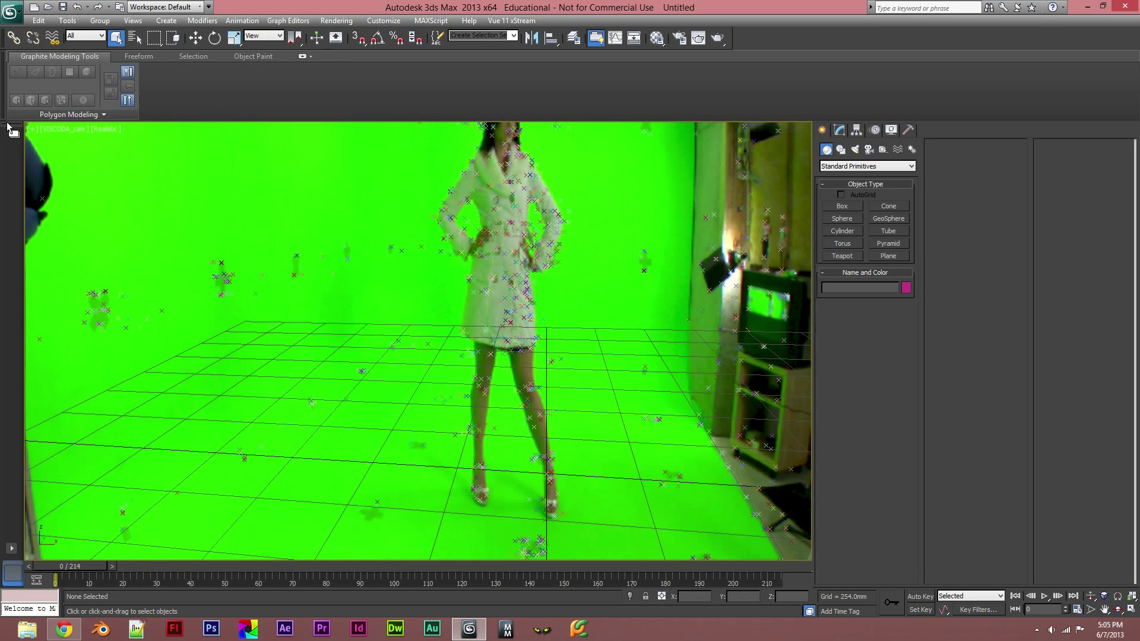
Show safe frames in the VISCODA_cam viewport and scrub the timeline to frame 86
left_click(47, 130)
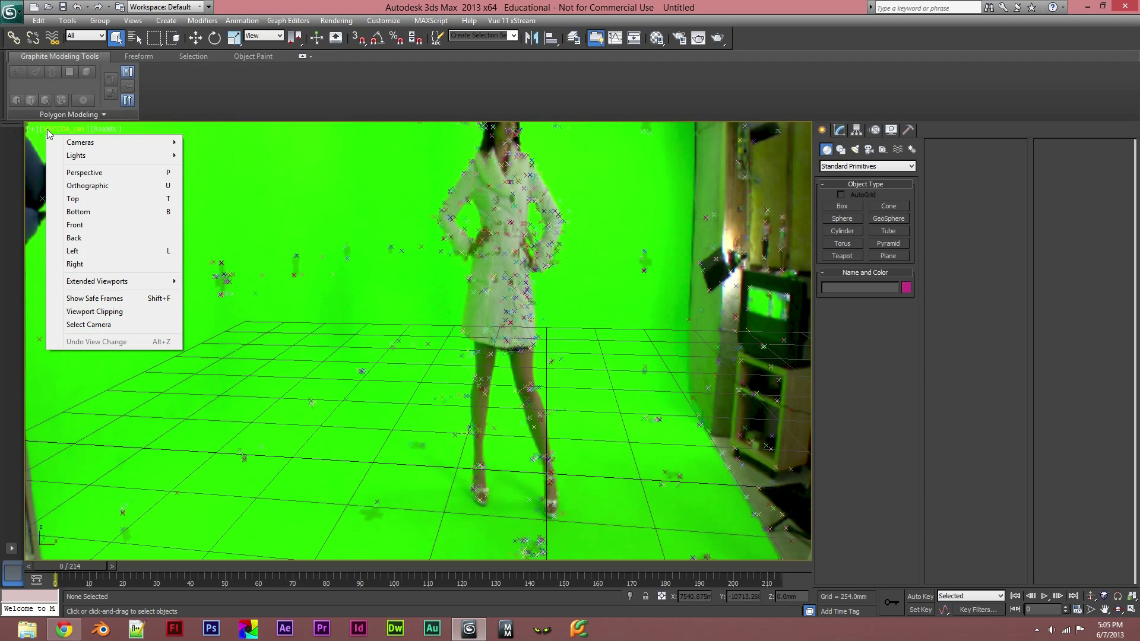
left_click(139, 299)
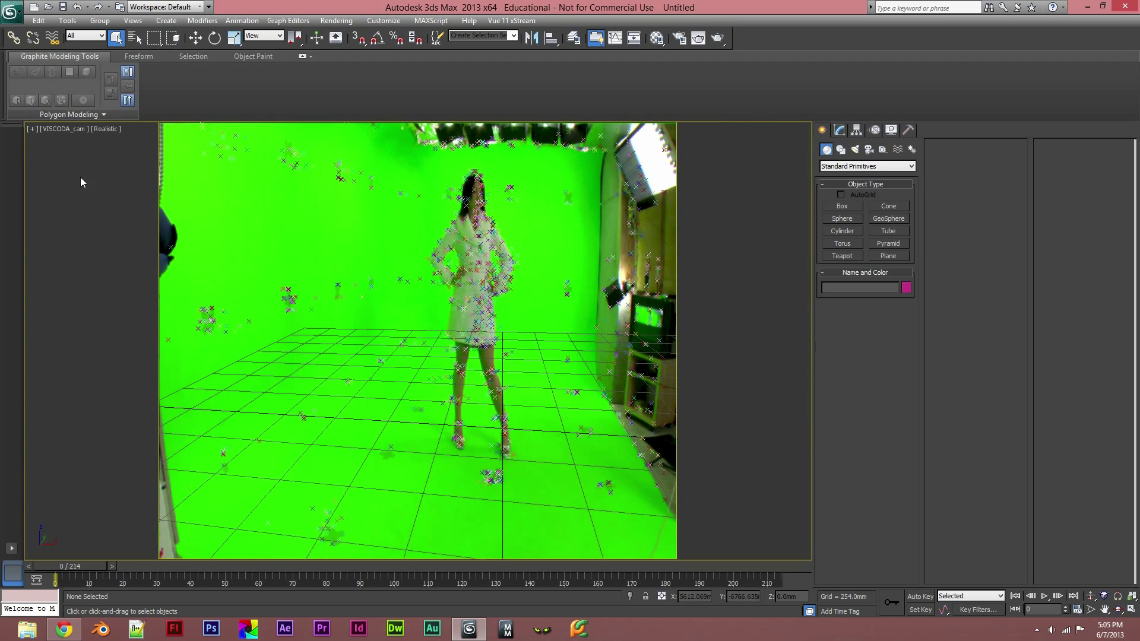
left_click(62, 129)
left_click(119, 299)
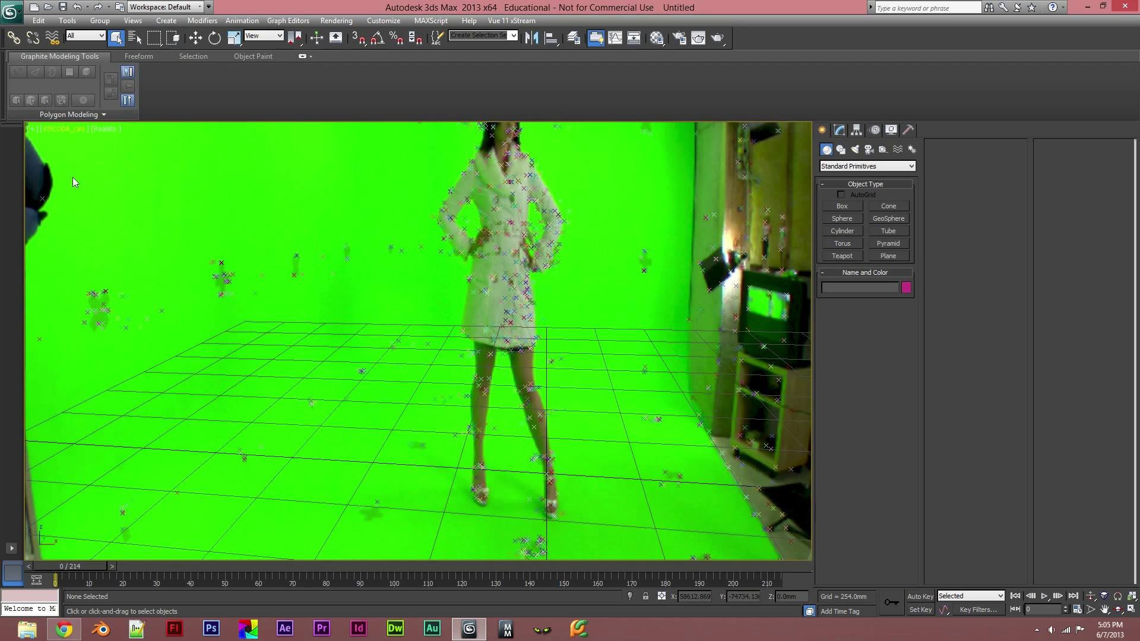
left_click(58, 130)
left_click(119, 298)
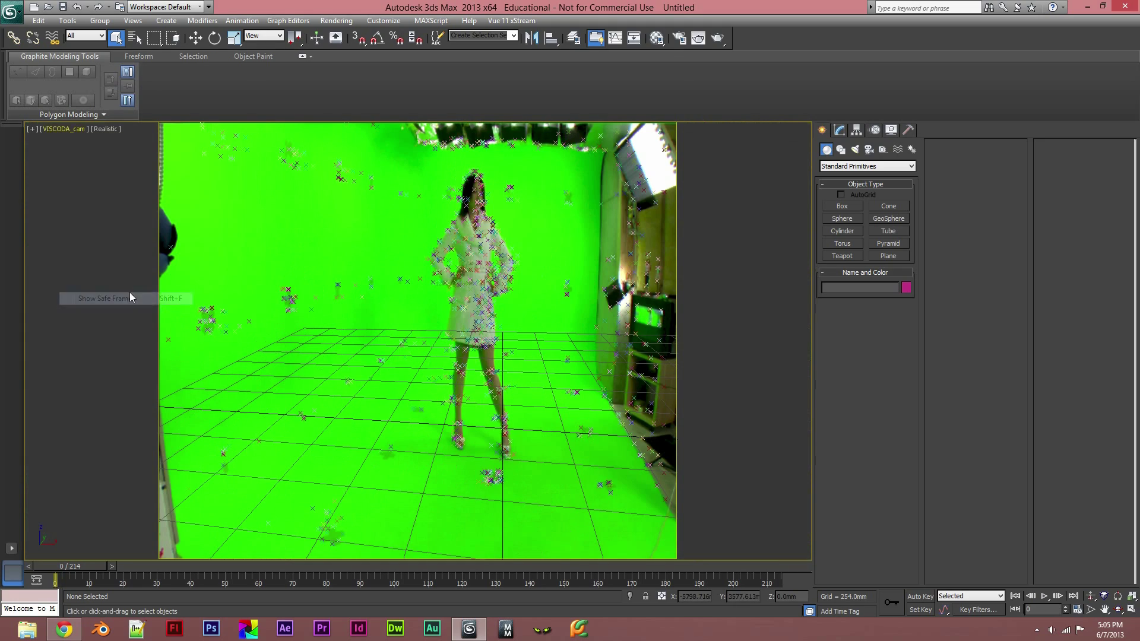
left_click_drag(117, 563, 349, 534)
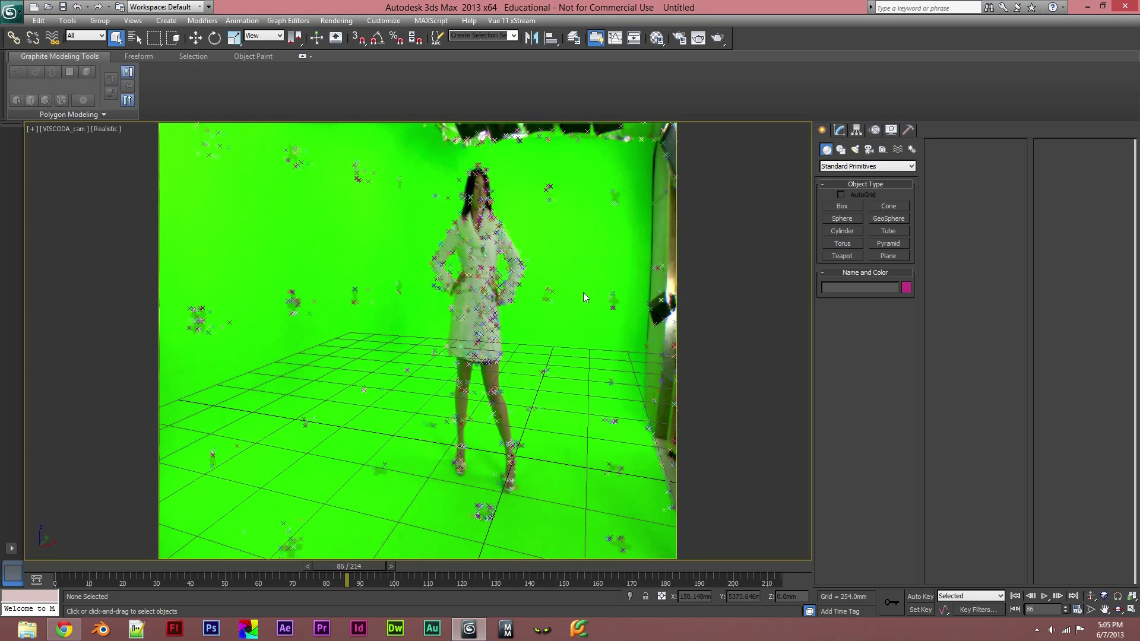
Examine the tracking point cloud and camera in the enlarged Perspective viewport, and restore the four-viewport layout
left_click(1130, 610)
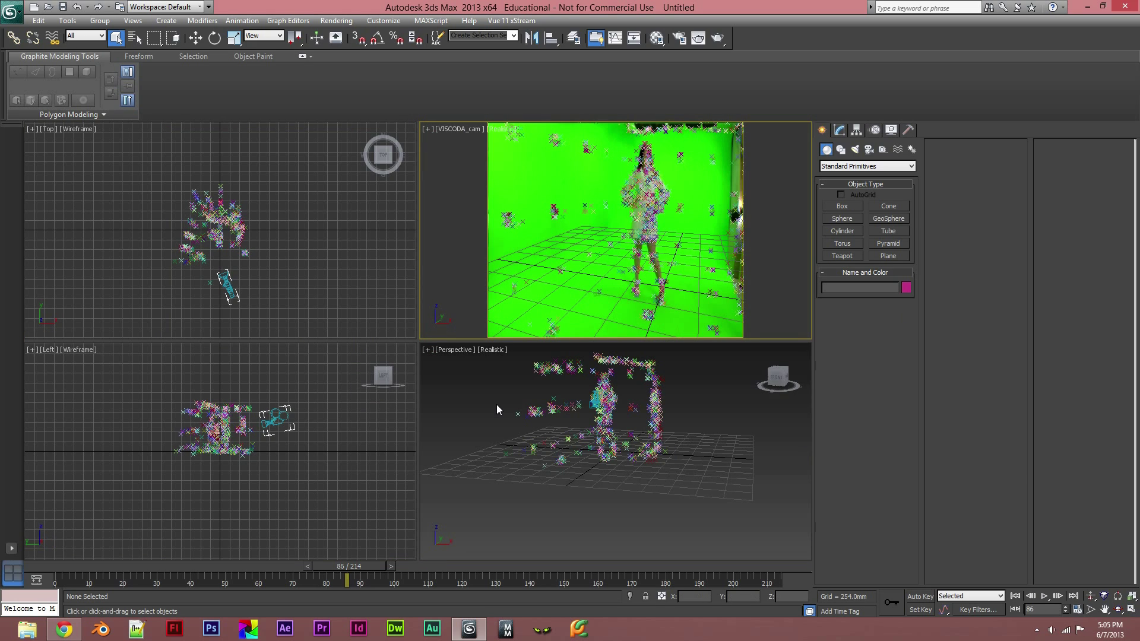
left_click(534, 410)
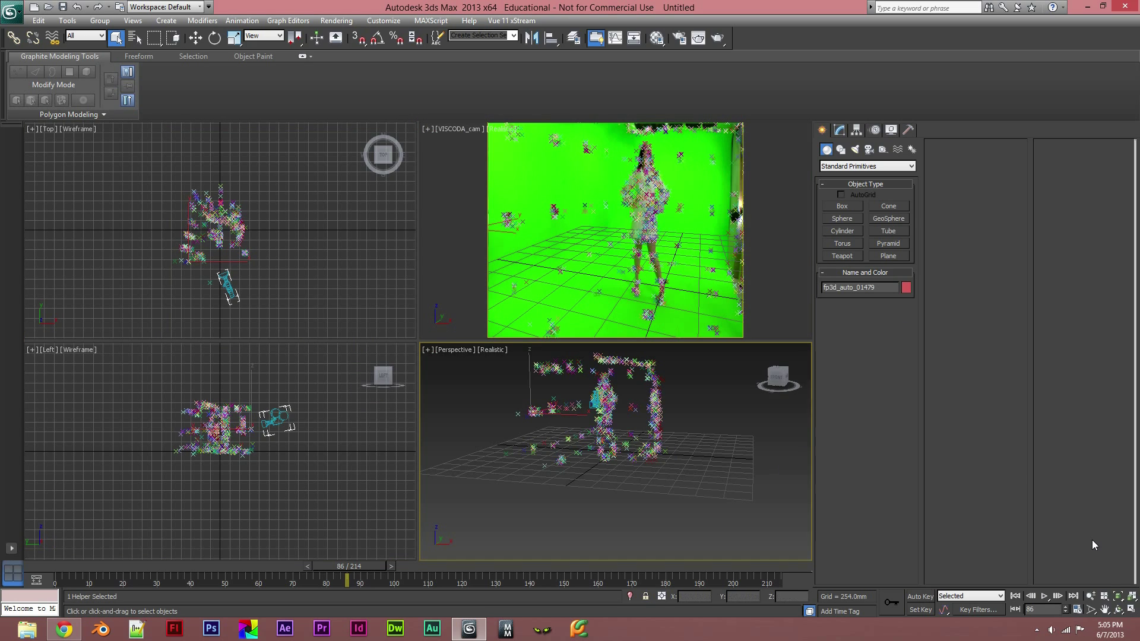
left_click(1130, 610)
scroll(554, 448, "up", 6)
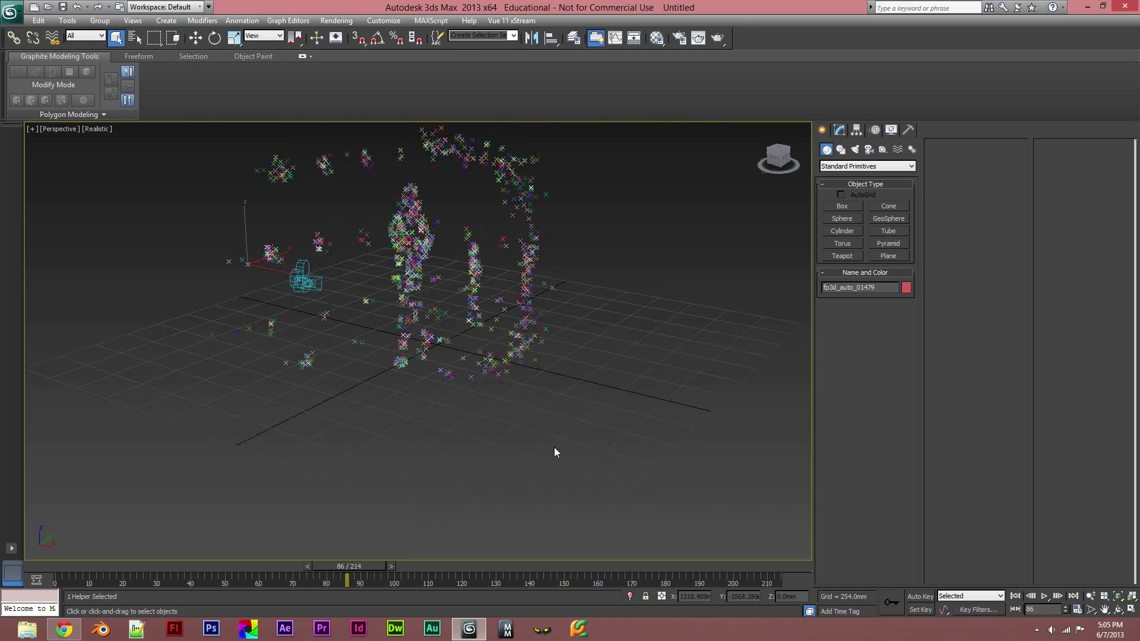
middle_click_drag(526, 412, 547, 449, "alt")
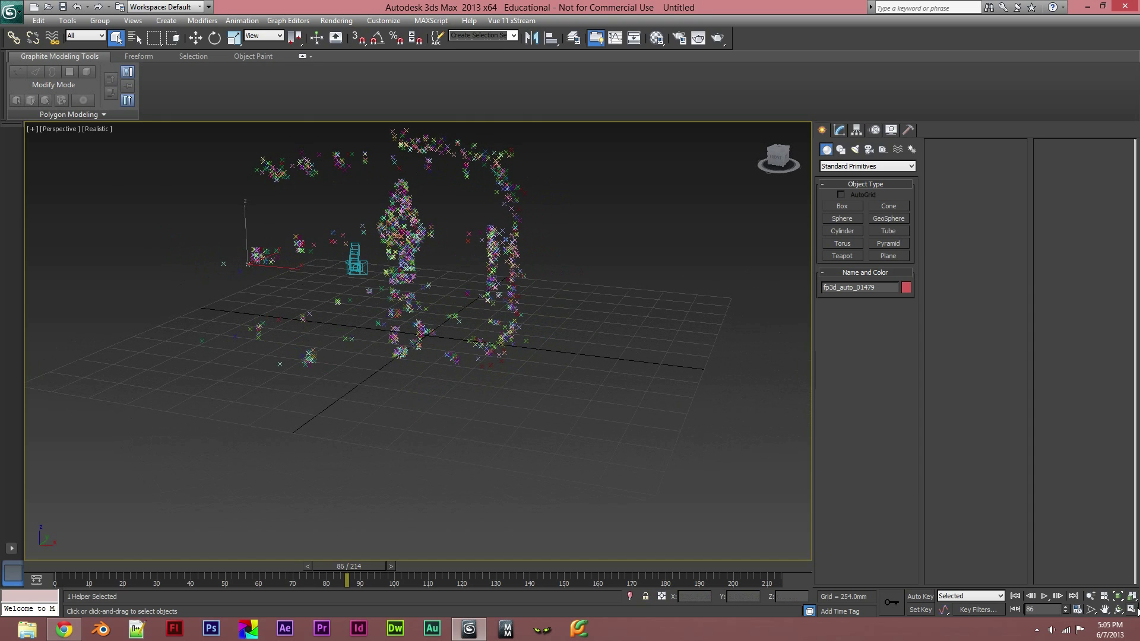
left_click(1130, 610)
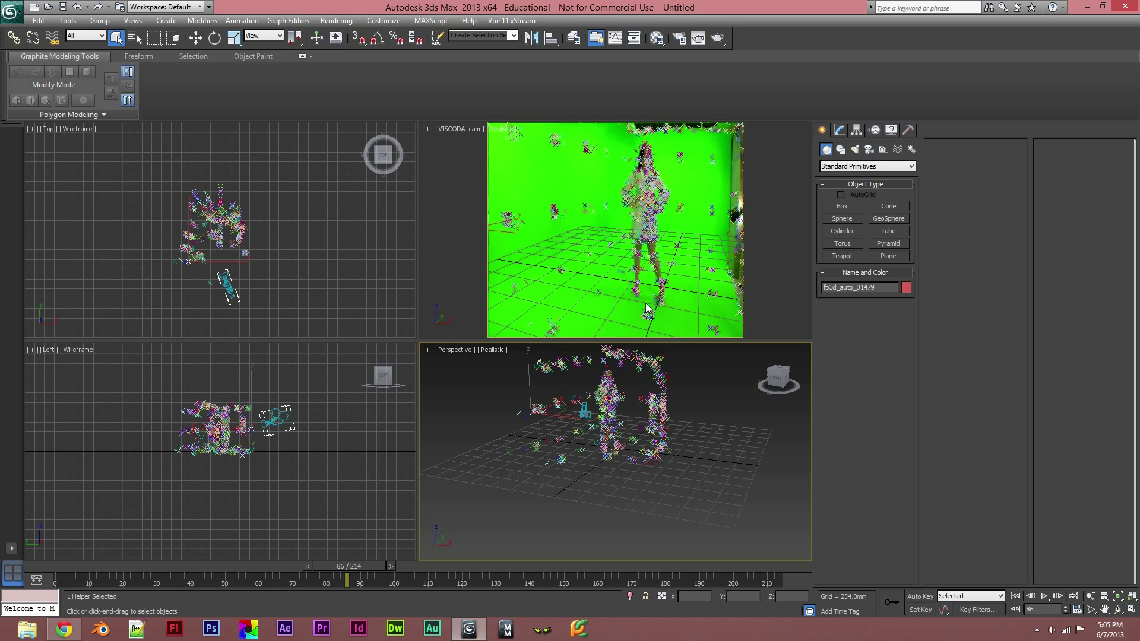
Check the VISCODA_cam viewport at full size, and switch to a maximized Perspective viewport
left_click(747, 280)
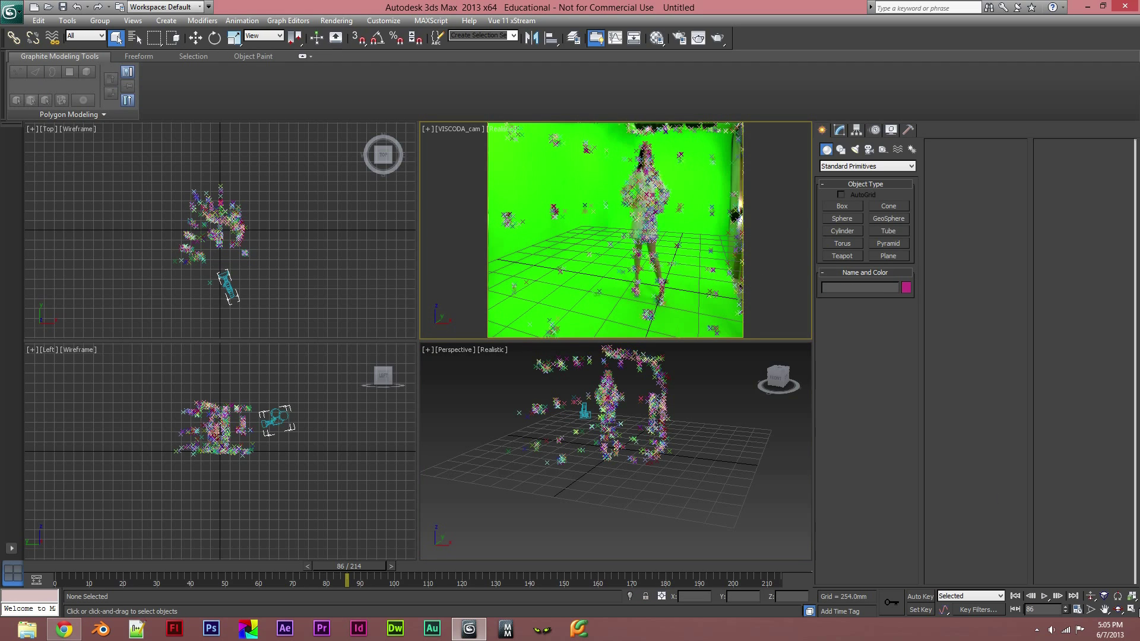
left_click(1130, 610)
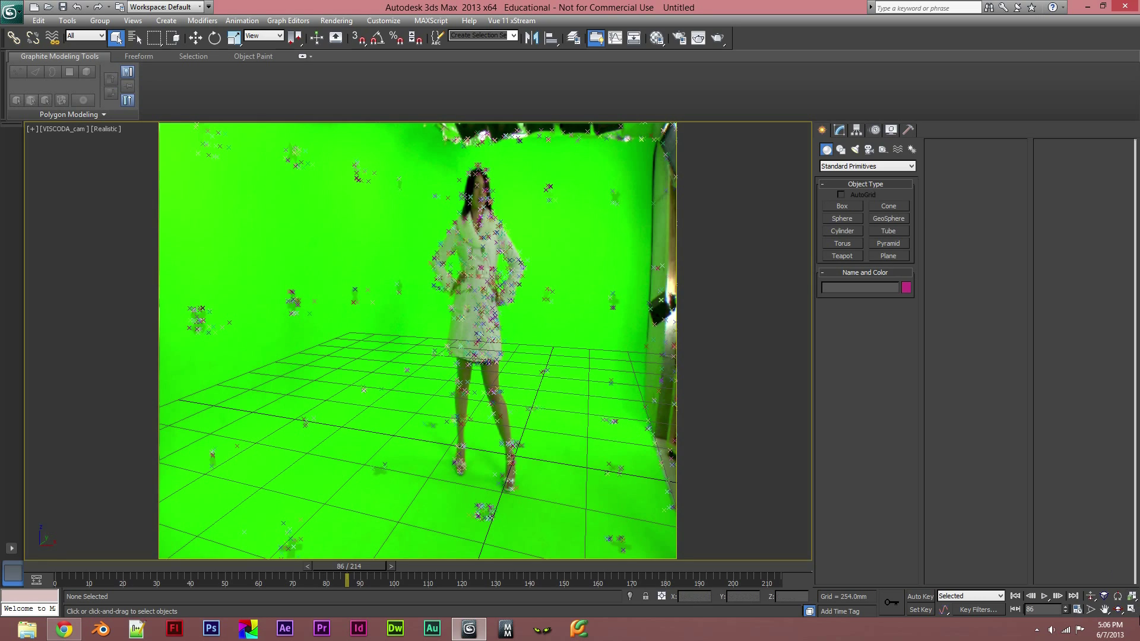
left_click(1131, 610)
left_click(641, 498)
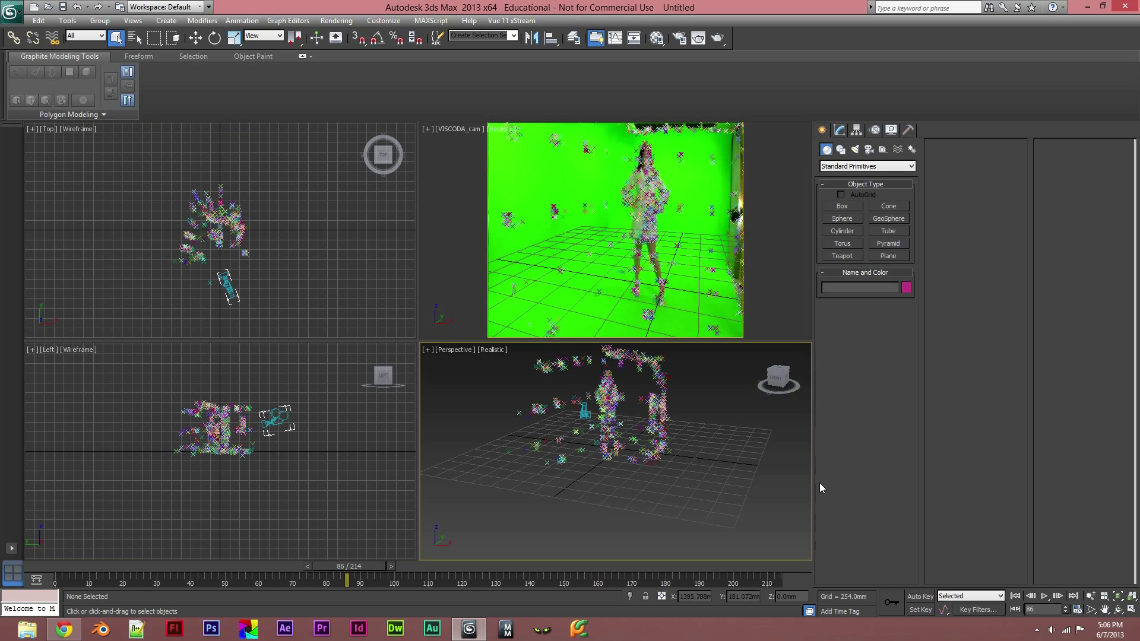
left_click(1131, 612)
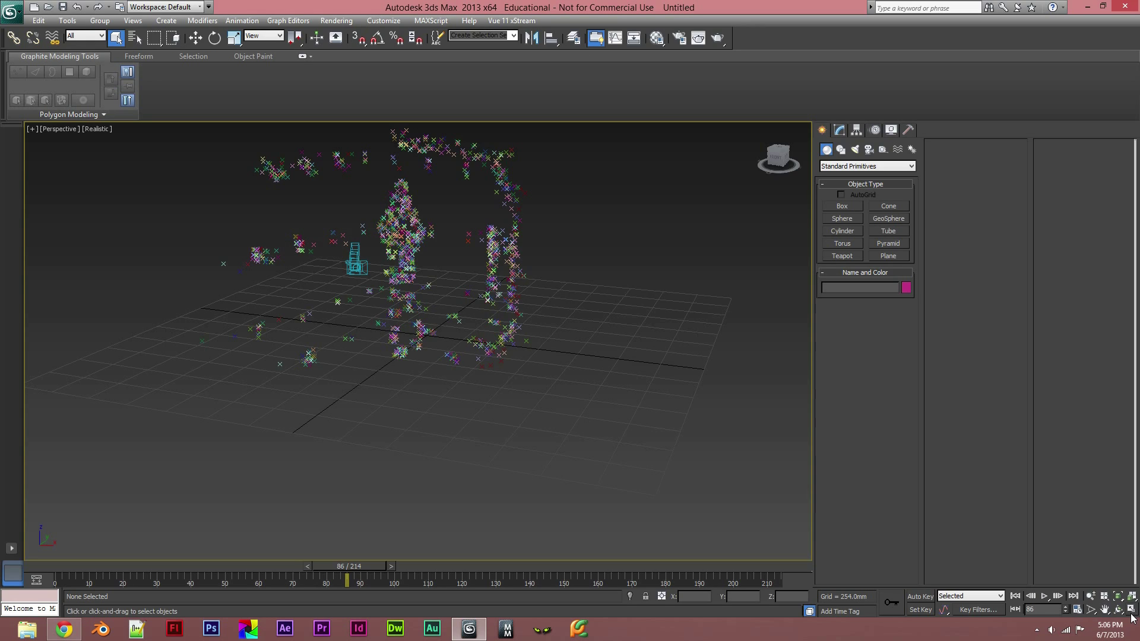
Look through the geometry categories and the Box, Sphere and Teapot tools of the Standard Primitives
left_click(898, 167)
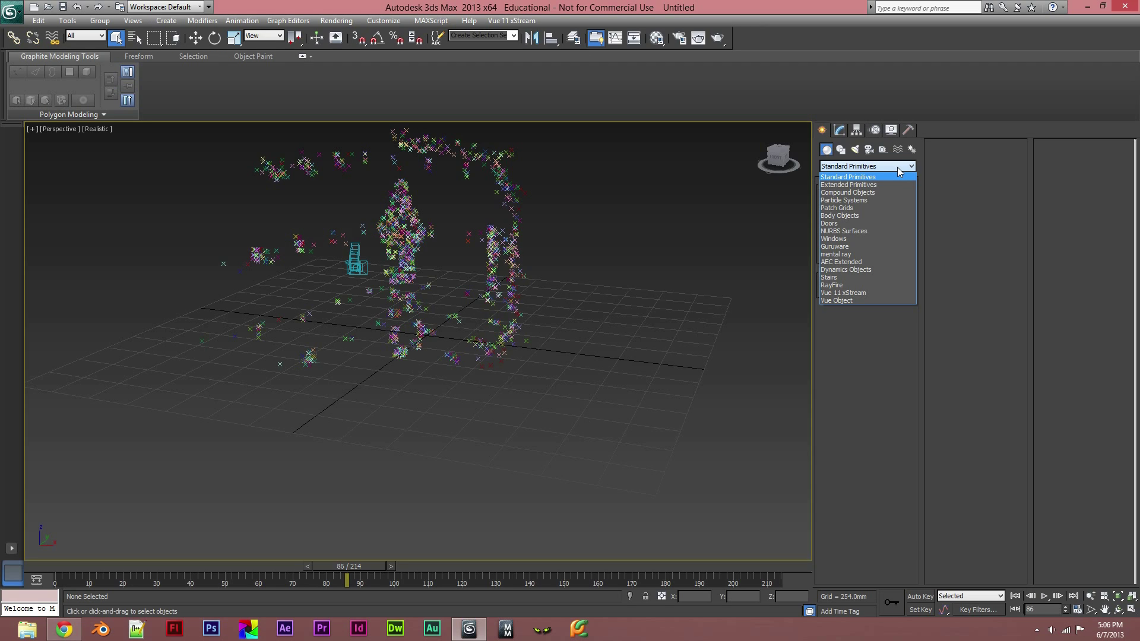
left_click(898, 169)
left_click(898, 168)
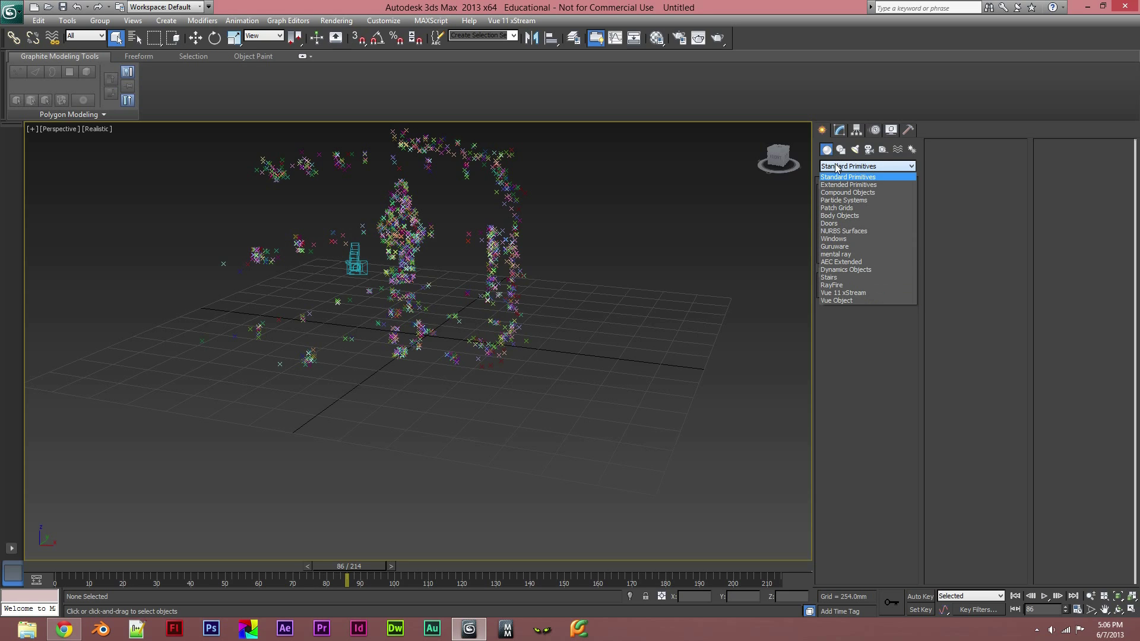
left_click(893, 146)
left_click(845, 170)
left_click(846, 171)
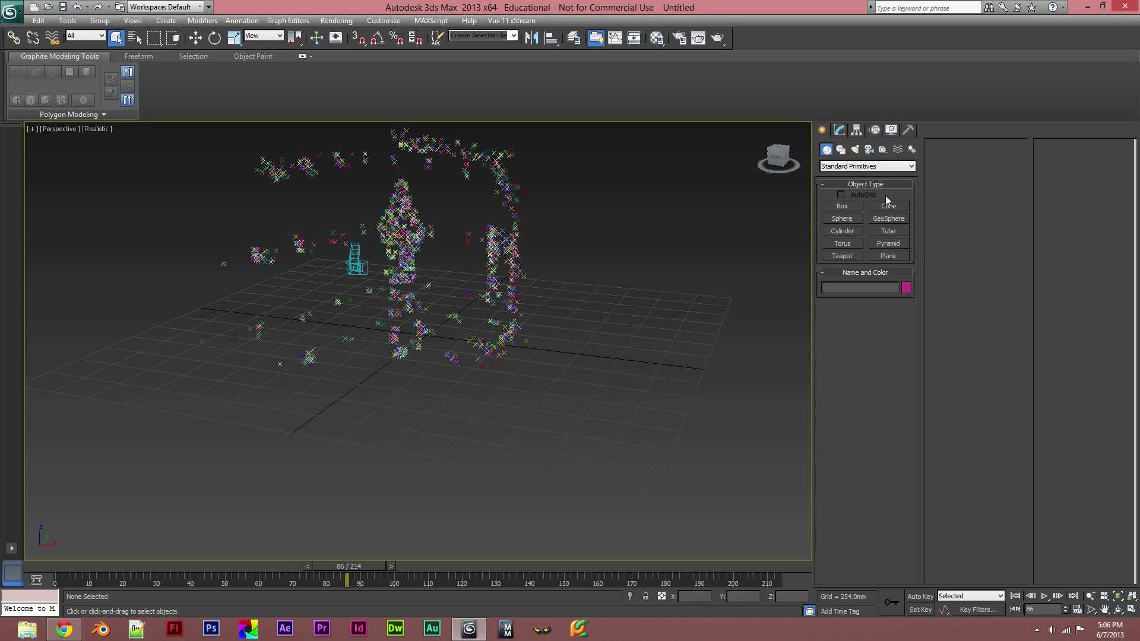
left_click(847, 206)
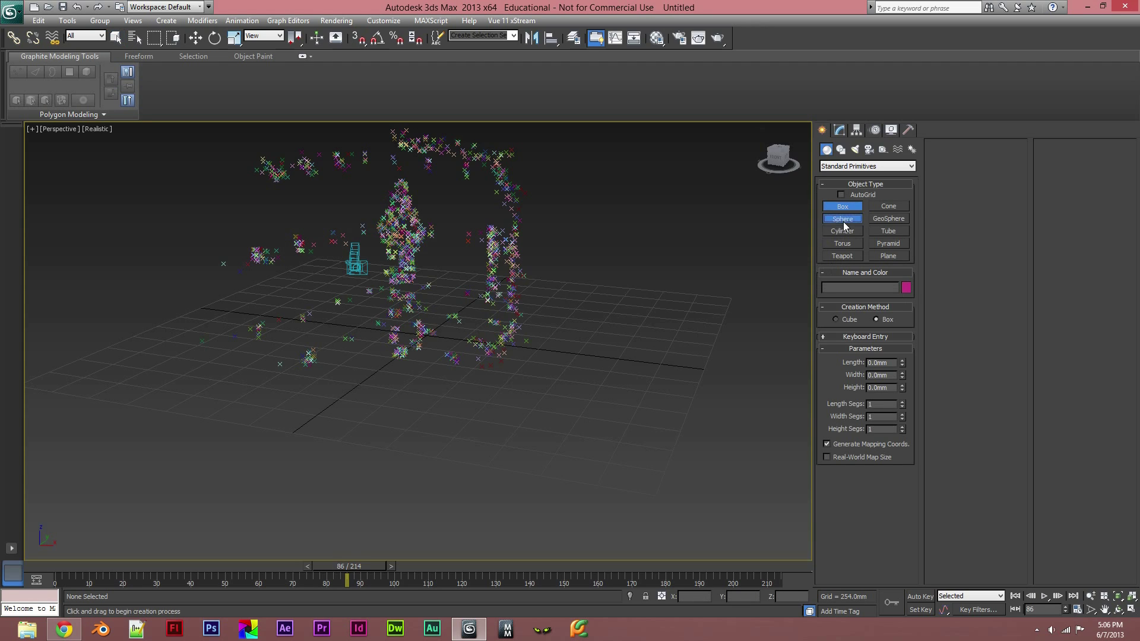
left_click(844, 221)
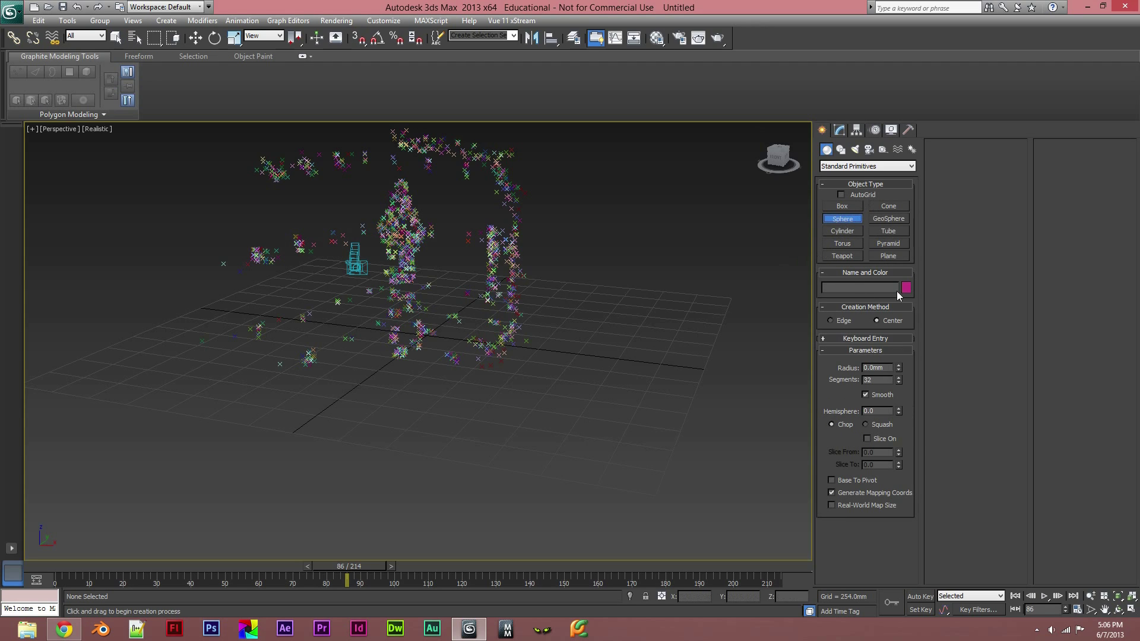
left_click(846, 258)
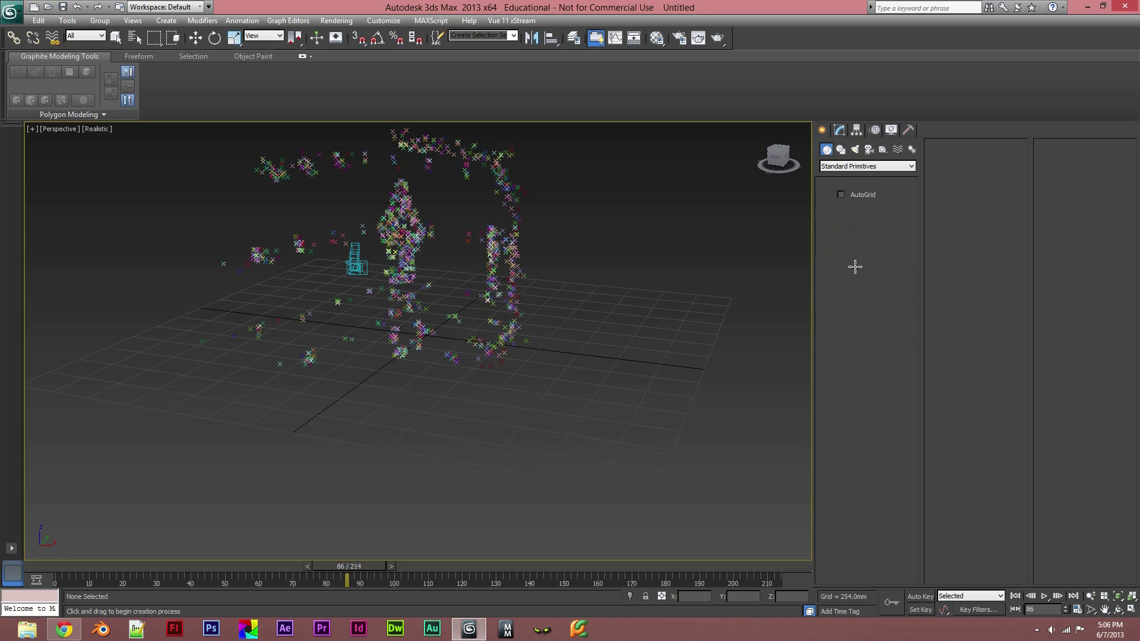
Create a teapot with 36 segments and a radius of about 120 mm on the ground, by the base of the figure's tracking points
left_click(899, 378)
left_click(899, 378)
left_click(900, 378)
left_click(899, 378)
left_click(898, 378)
left_click(899, 378)
left_click(899, 379)
left_click(898, 378)
left_click(898, 378)
left_click(899, 378)
left_click(899, 378)
left_click(899, 378)
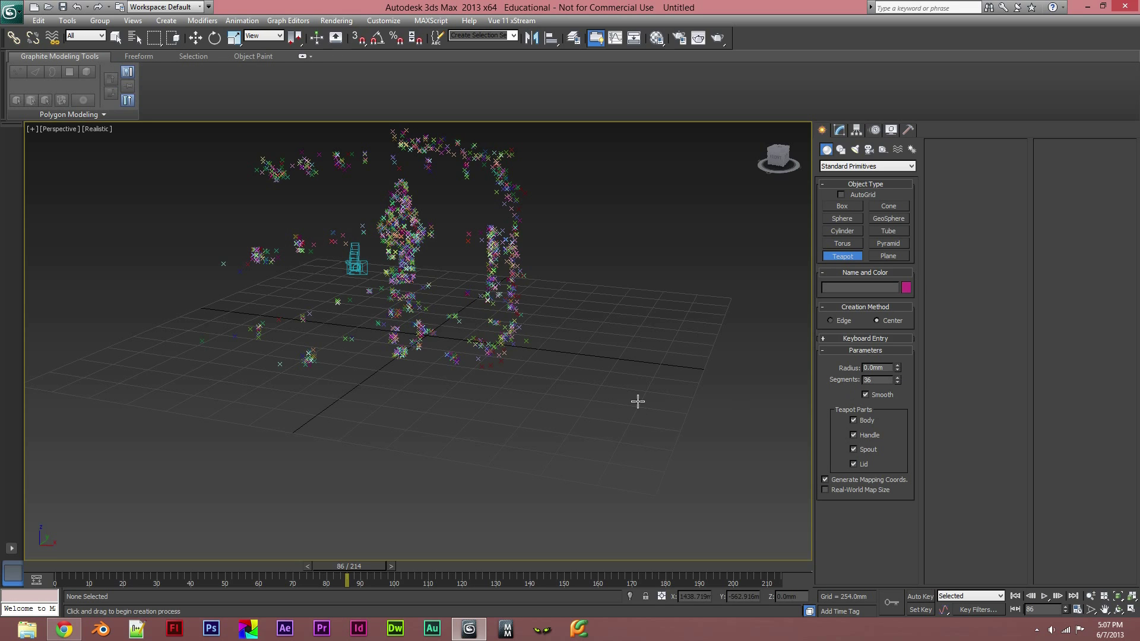
left_click_drag(416, 351, 435, 365)
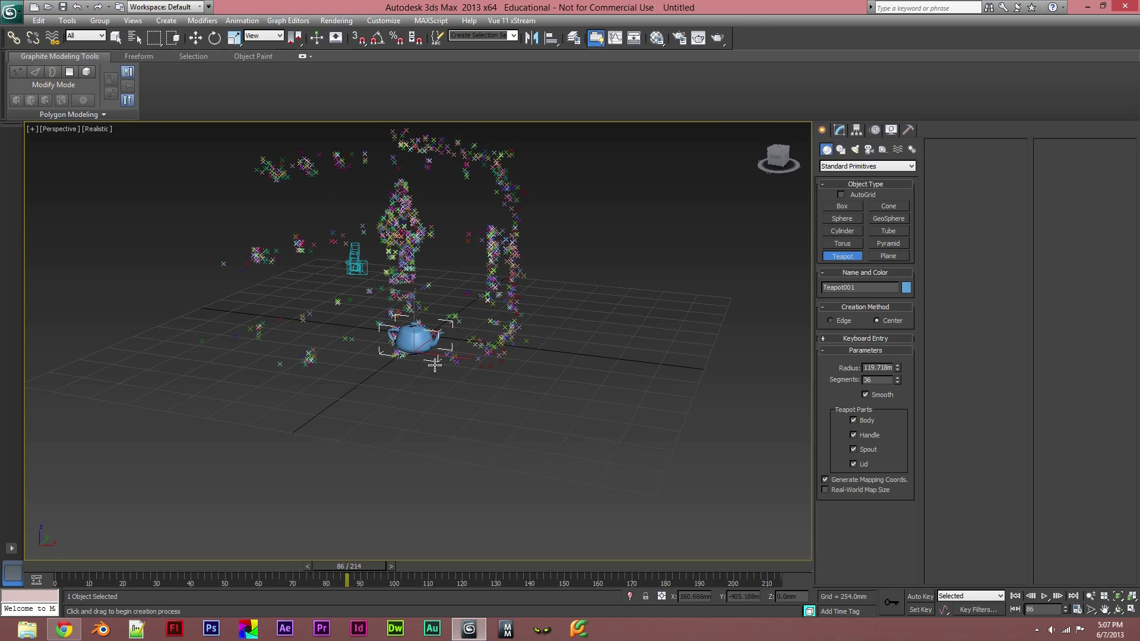
Toggle the teapot's lid, spout, handle and body parts off and back on, and check its Smooth option
left_click(855, 464)
left_click(855, 450)
left_click(853, 436)
left_click(854, 421)
left_click(854, 435)
left_click(856, 450)
left_click(854, 465)
left_click(856, 420)
left_click(865, 395)
Scrub the timeline to frame 43 and rotate the teapot about its vertical axis
middle_click_drag(531, 378, 483, 394, "alt")
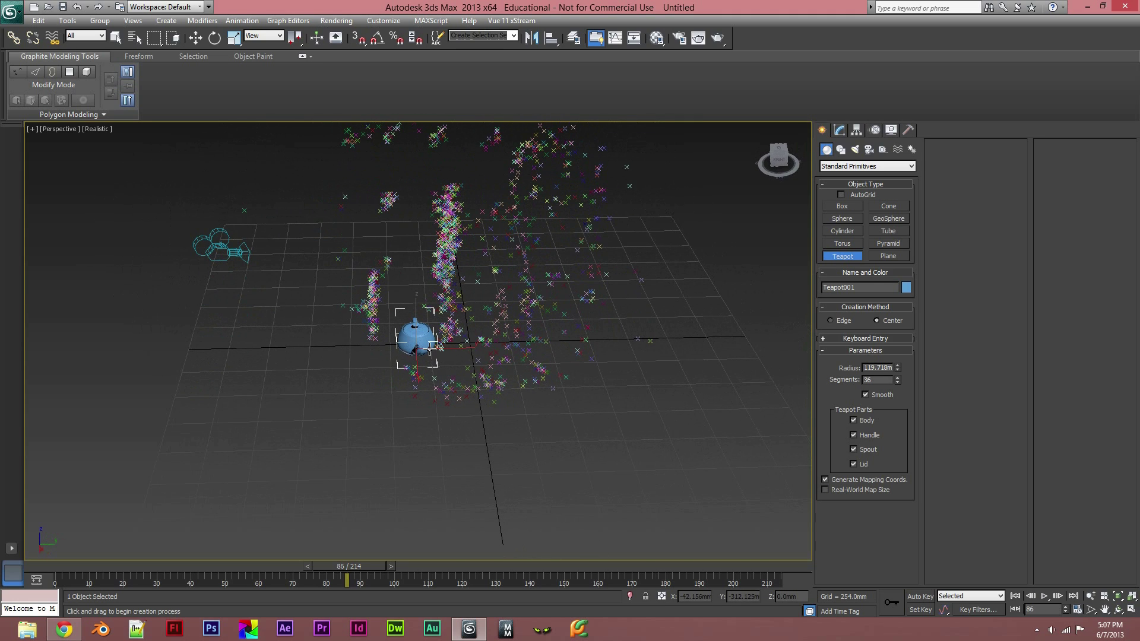
left_click_drag(365, 565, 116, 572)
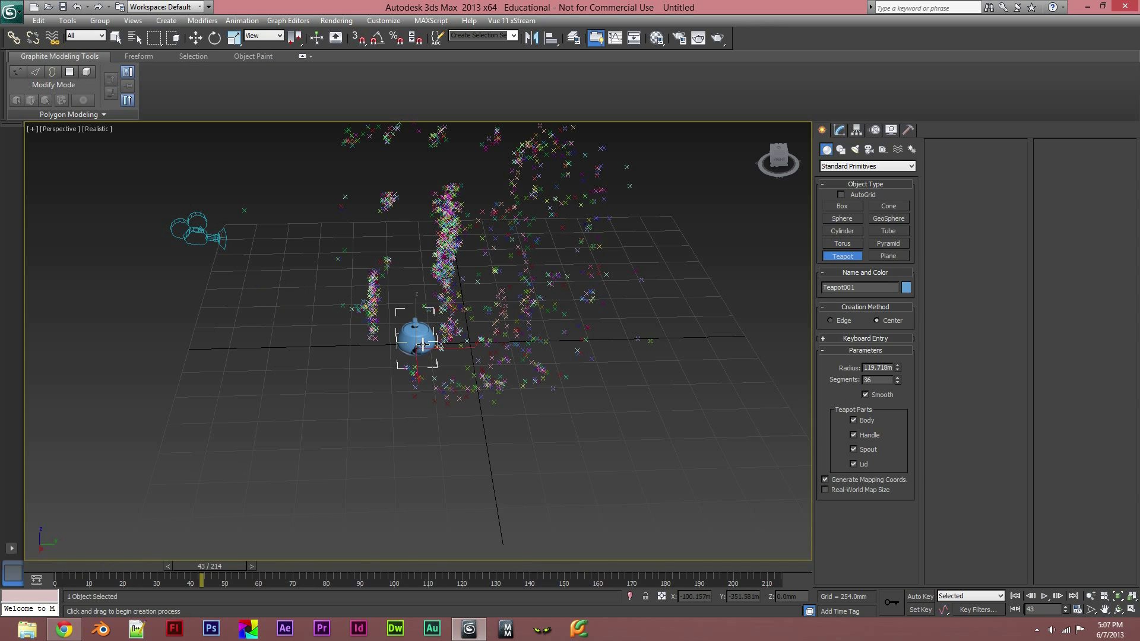
right_click(439, 363)
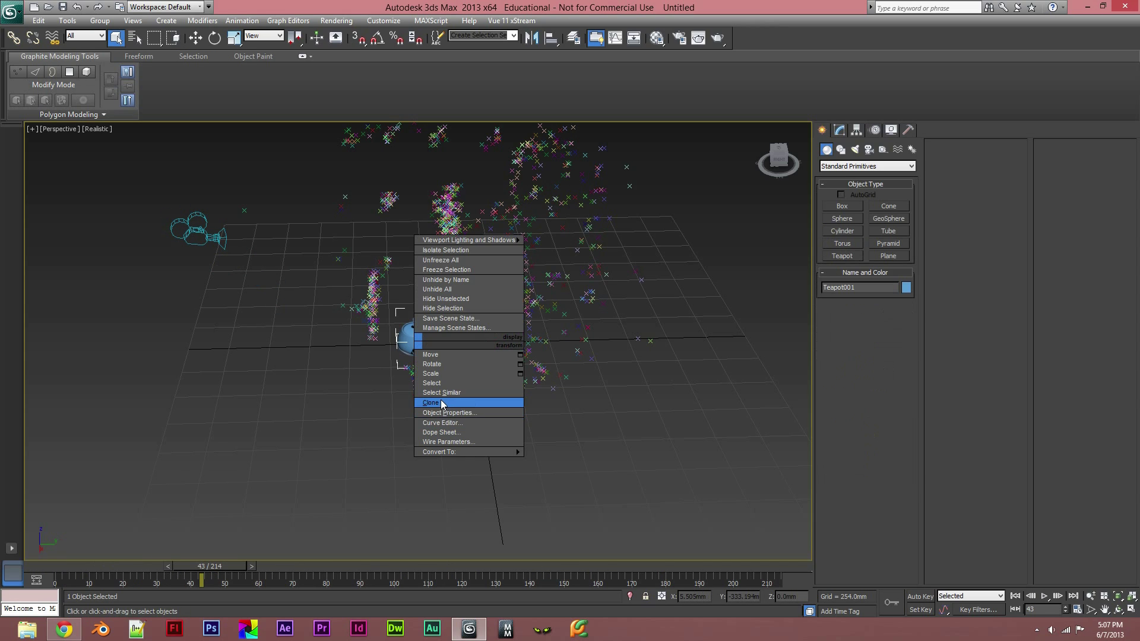
left_click(438, 364)
right_click(448, 368)
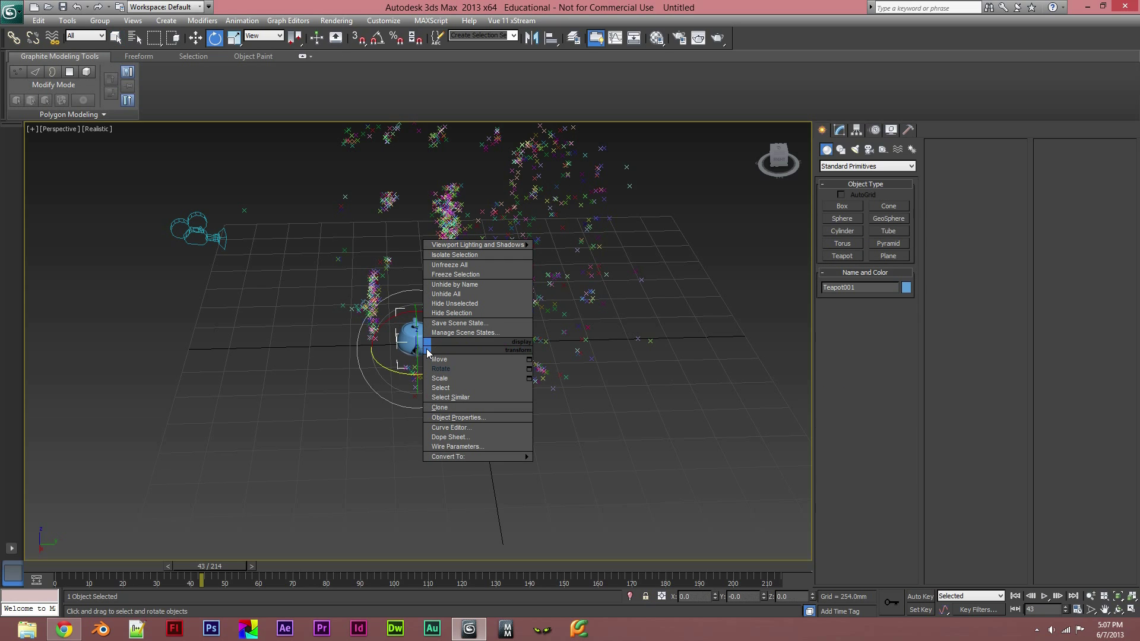
left_click(420, 377)
left_click_drag(420, 384, 386, 382)
Move the teapot to about X -42 mm, Y -425 mm, Z -14 mm, in front of the figure's tracking points
right_click(412, 335)
left_click(432, 349)
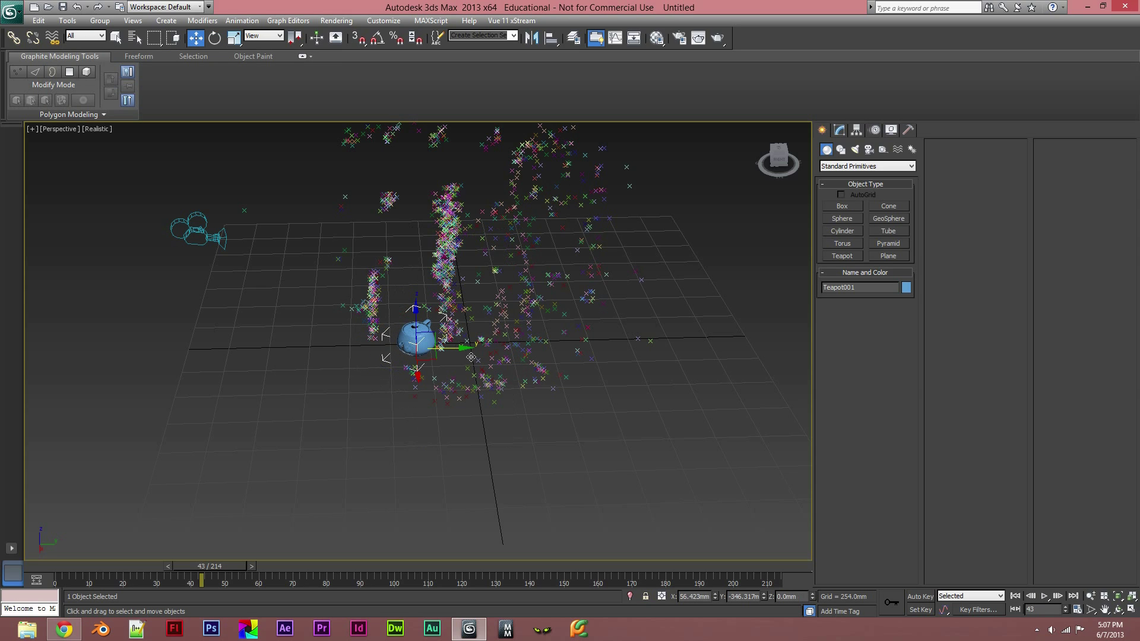
left_click_drag(413, 387, 416, 381)
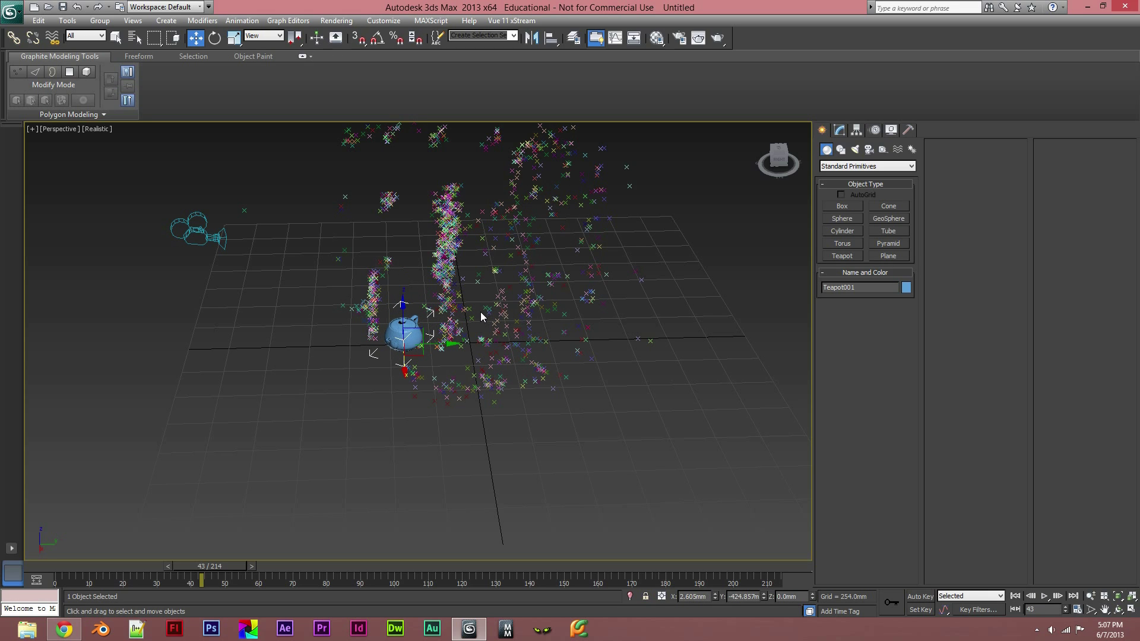
middle_click_drag(549, 419, 582, 414, "alt")
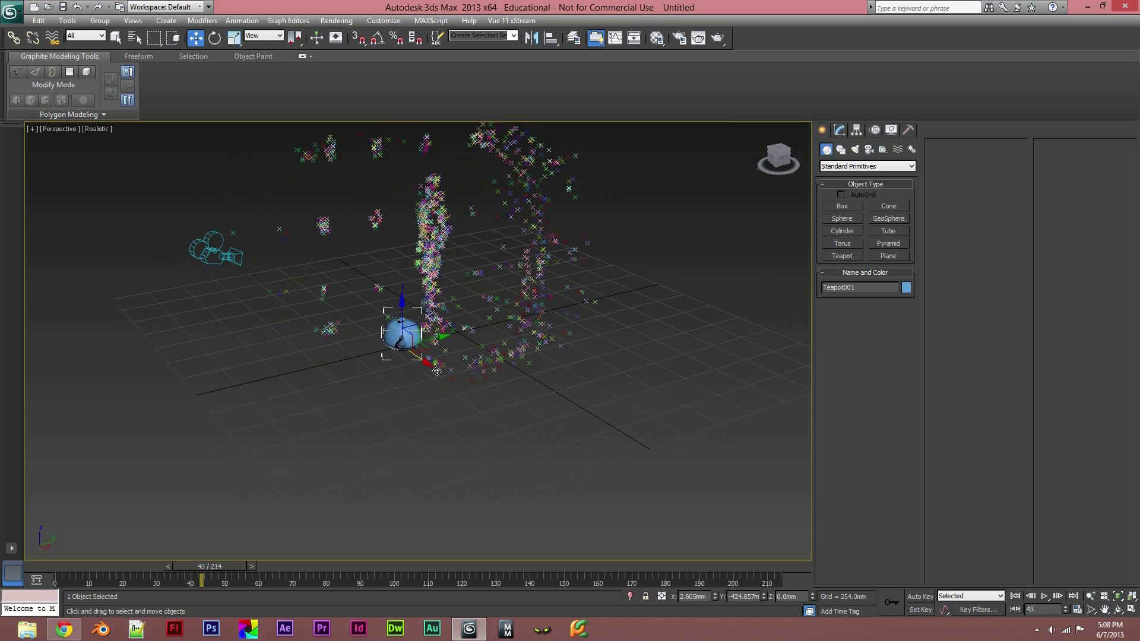
left_click_drag(435, 369, 433, 367)
left_click_drag(407, 307, 408, 312)
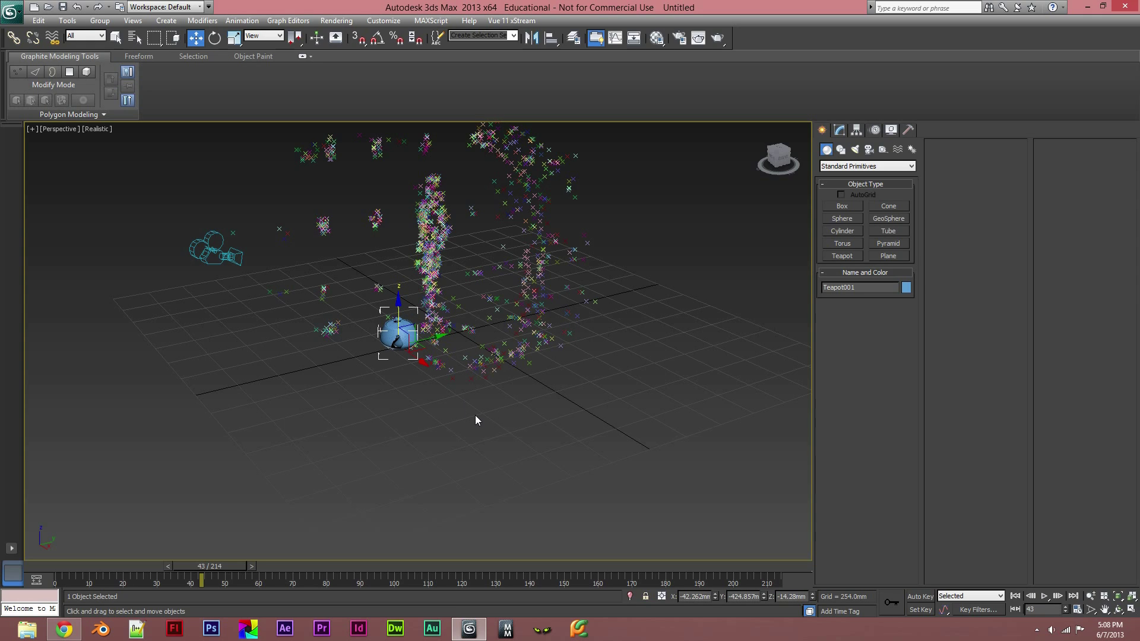
Switch from the enlarged Perspective viewport to a maximized VISCODA_cam viewport
left_click(65, 129)
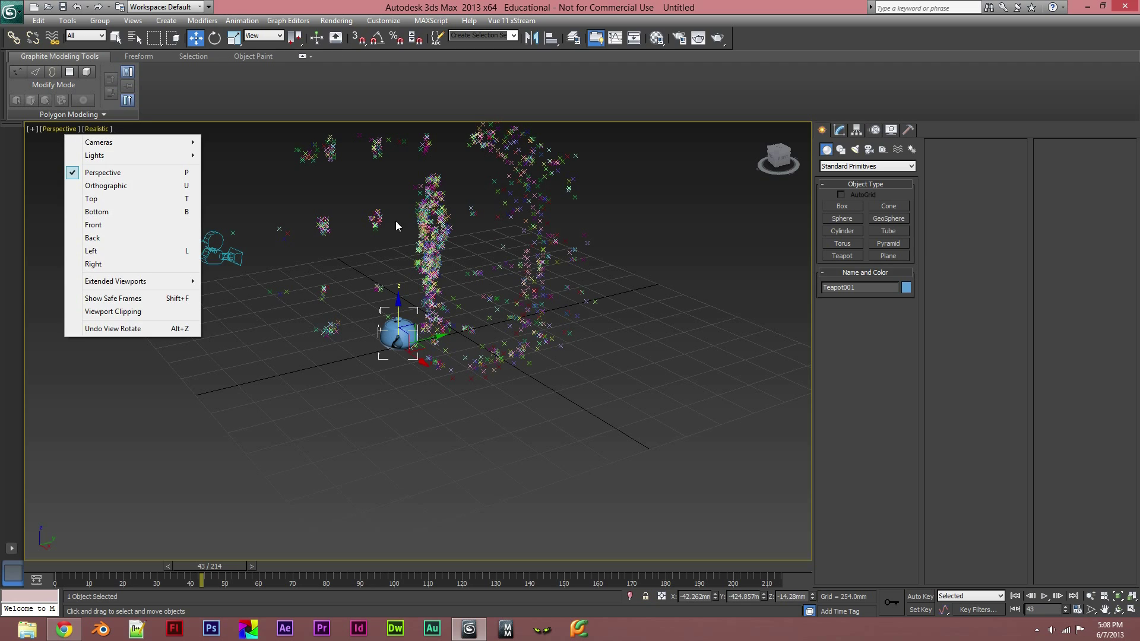
left_click(1131, 610)
left_click(1132, 610)
right_click(665, 221)
left_click(665, 221)
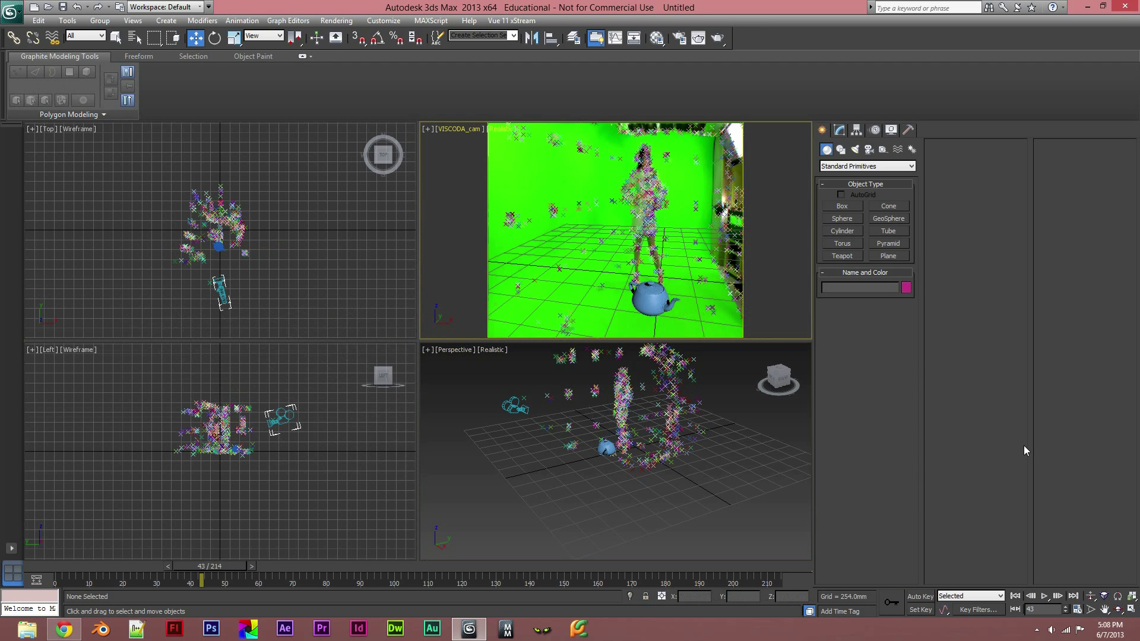
left_click(1132, 611)
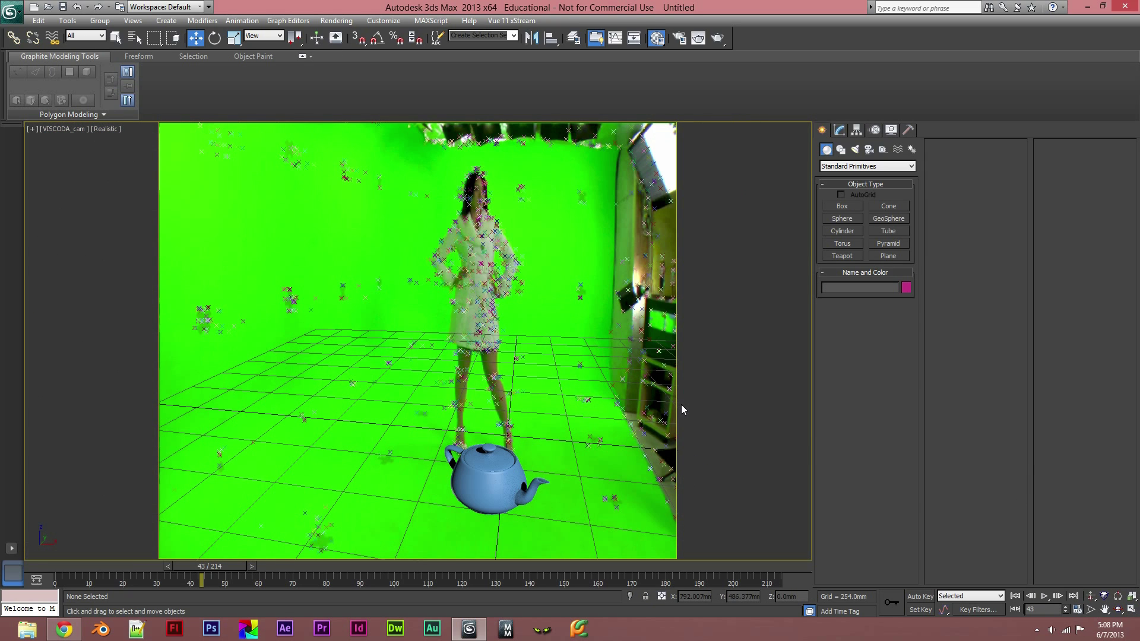
key("m")
key("alt+w")
left_click(357, 237)
key("alt+w")
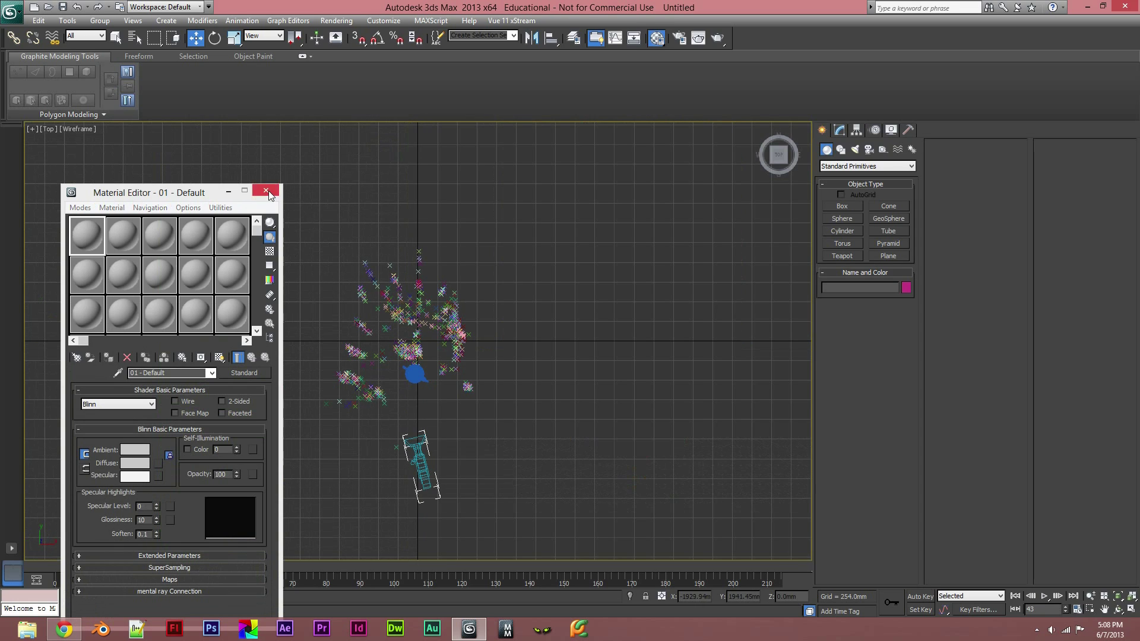
left_click(266, 191)
left_click(1132, 610)
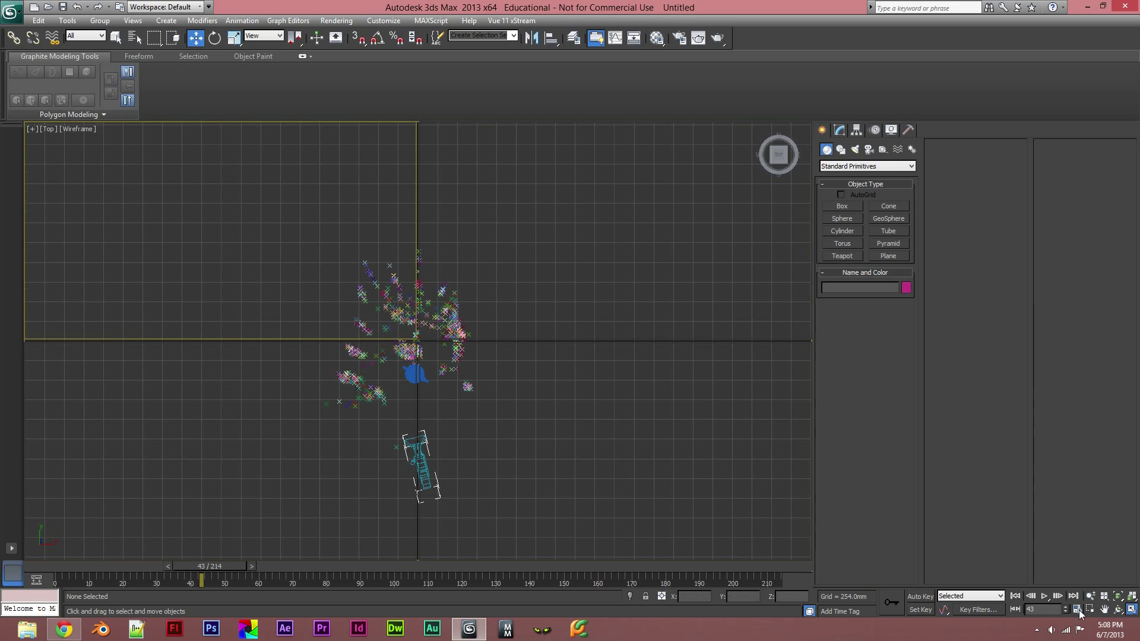
left_click(786, 248)
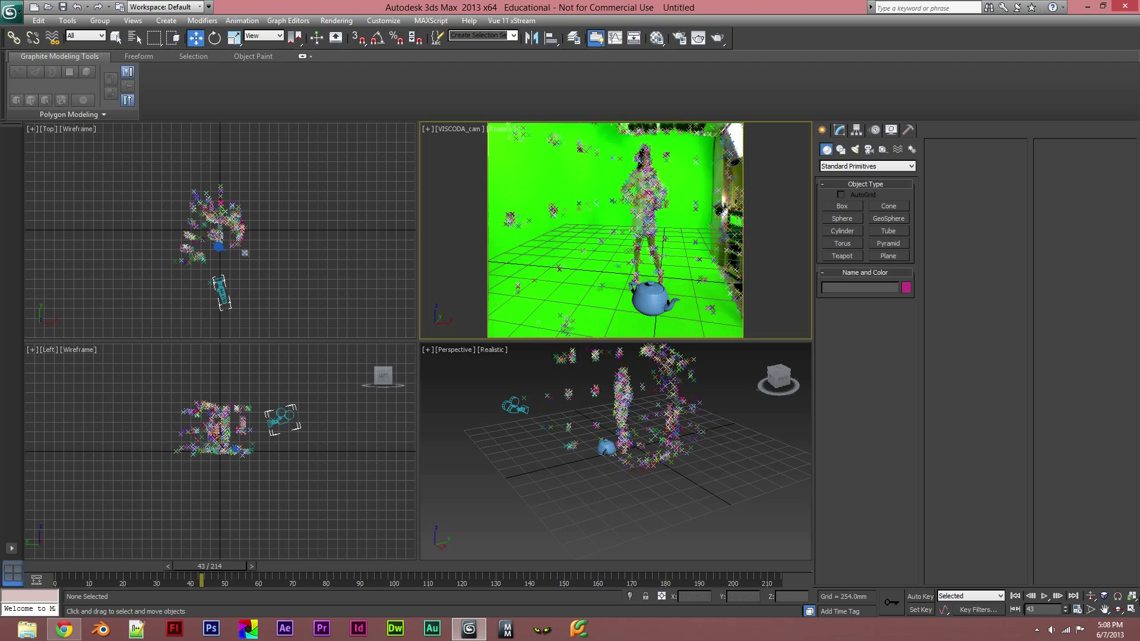
left_click(1132, 610)
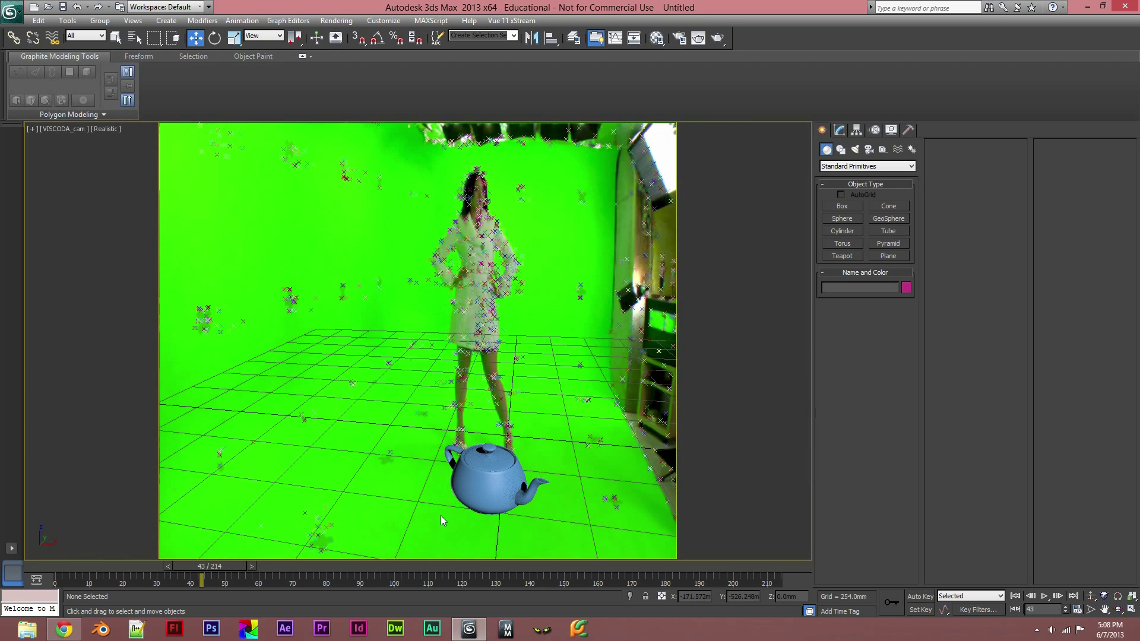
Scale the teapot down uniformly to about 61% and rotate it about its vertical axis to about -138°
left_click(490, 483)
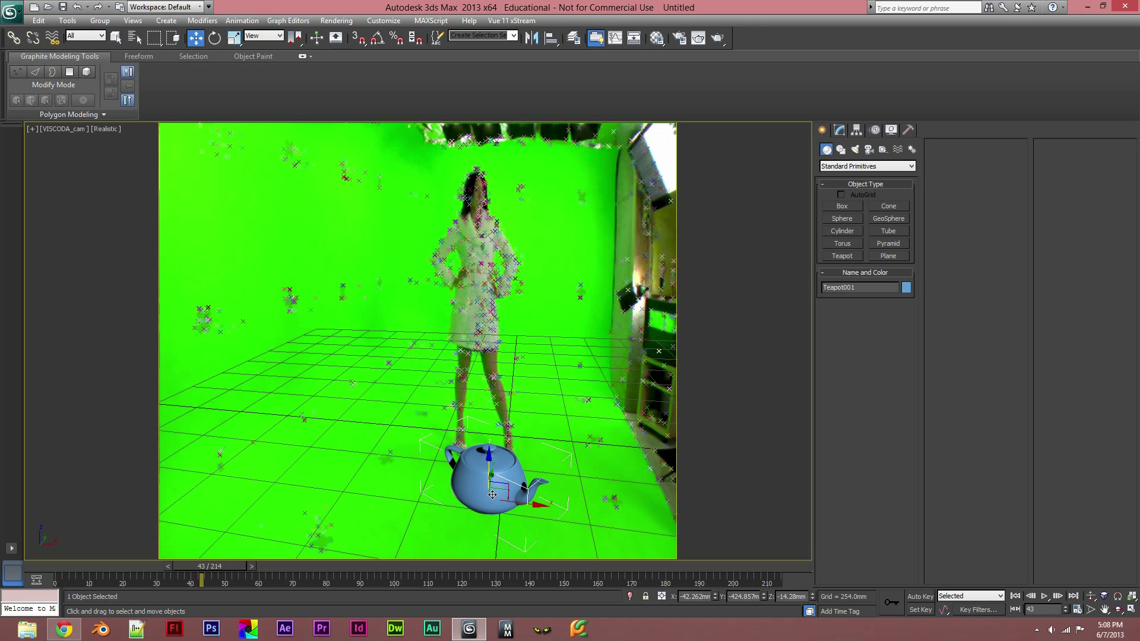
right_click(489, 486)
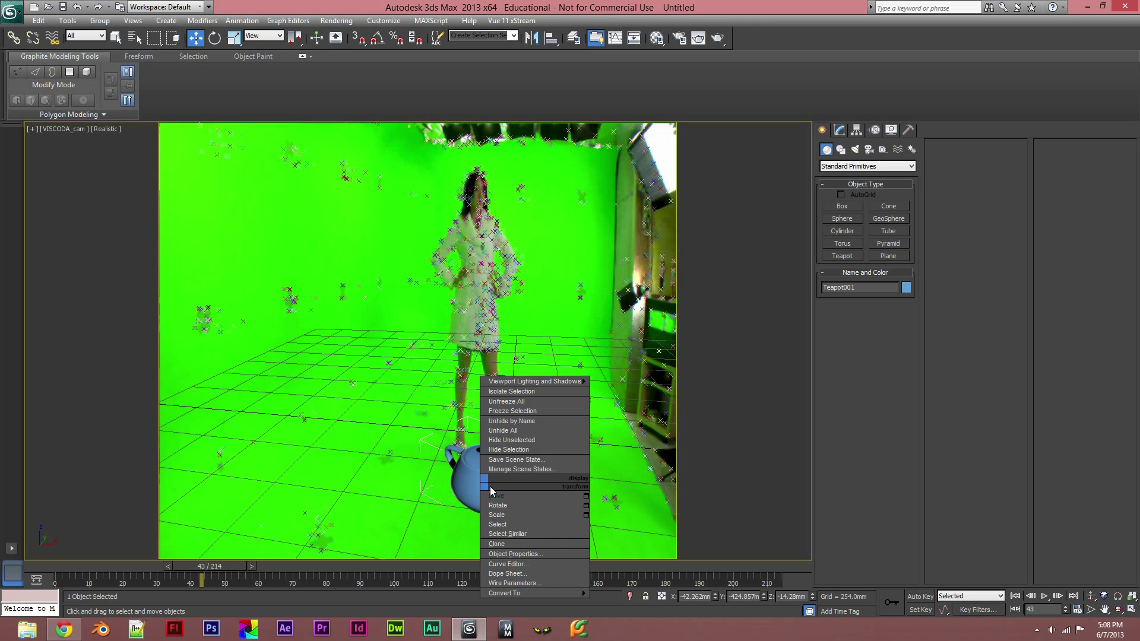
left_click(504, 515)
left_click_drag(504, 512, 575, 550)
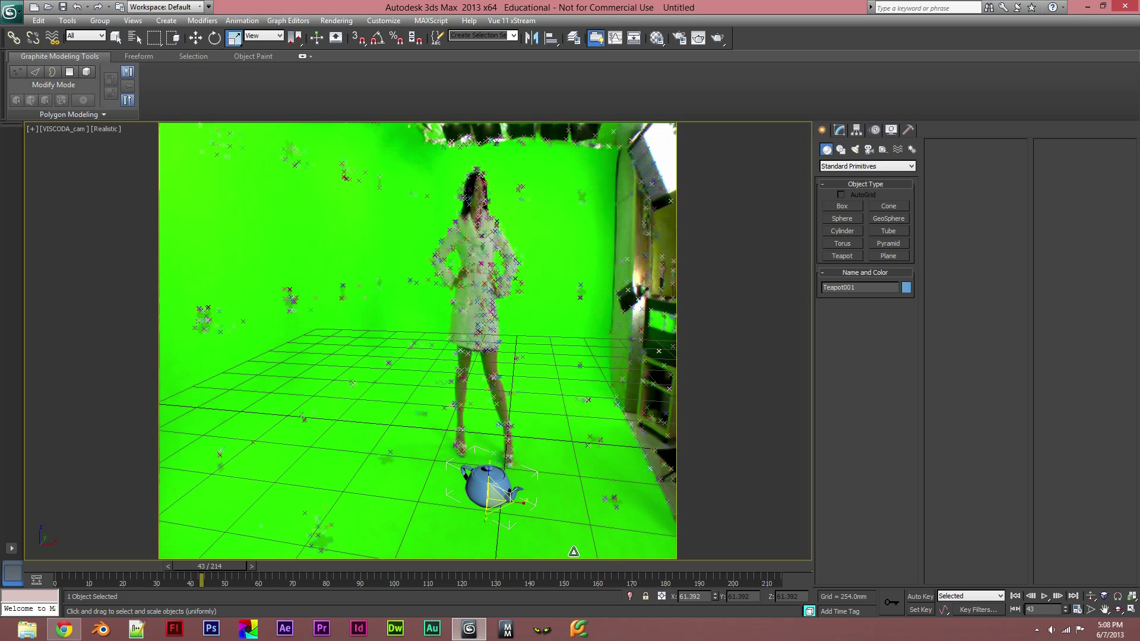
right_click(494, 496)
left_click(513, 512)
left_click_drag(504, 538, 570, 475)
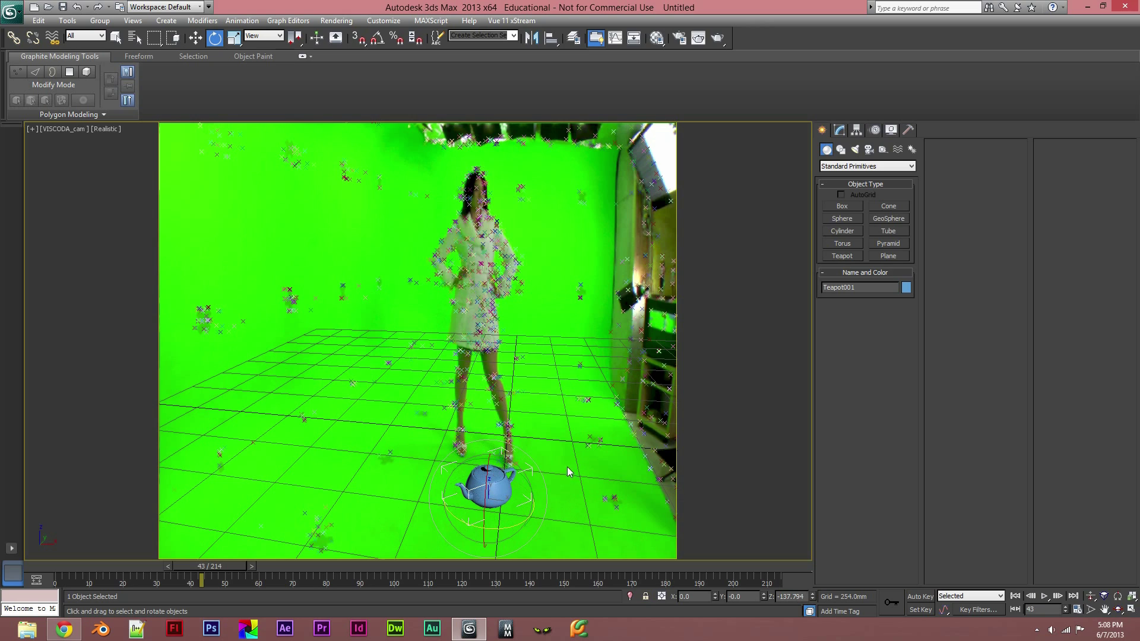
Move the teapot along the X axis to about -102 mm
right_click(497, 487)
left_click(508, 496)
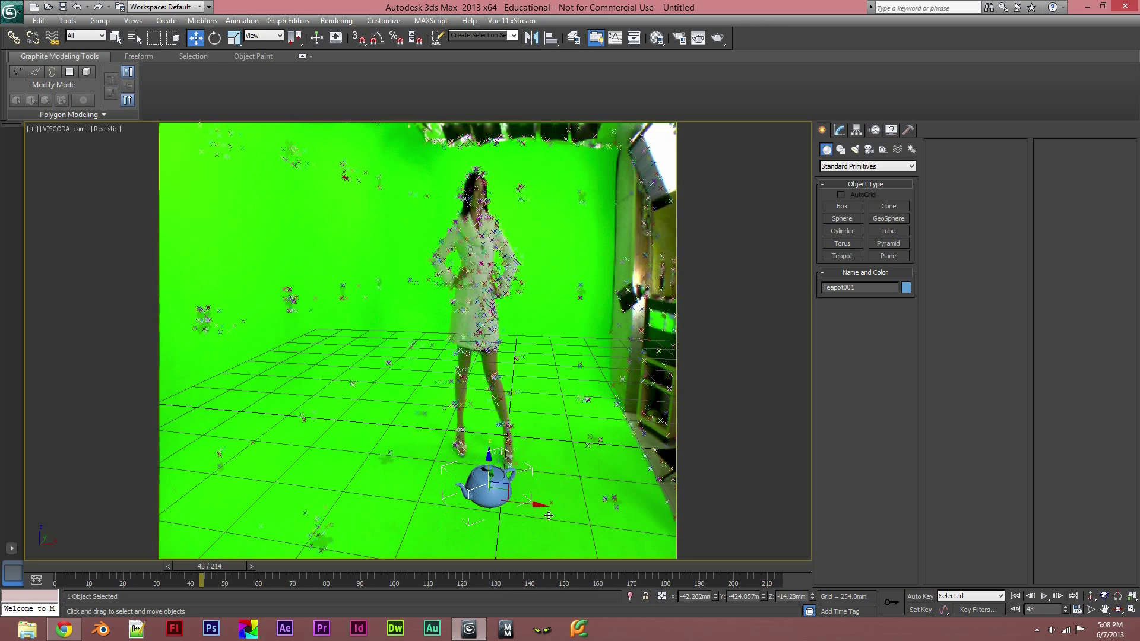
mouse_move(550, 511)
left_mouse_down()
mouse_move(528, 510)
mouse_move(540, 512)
left_mouse_up()
Scrub and play the animation to check how the teapot sticks to the floor in the tracked footage, and return to frame 0
left_click_drag(175, 568, 534, 522)
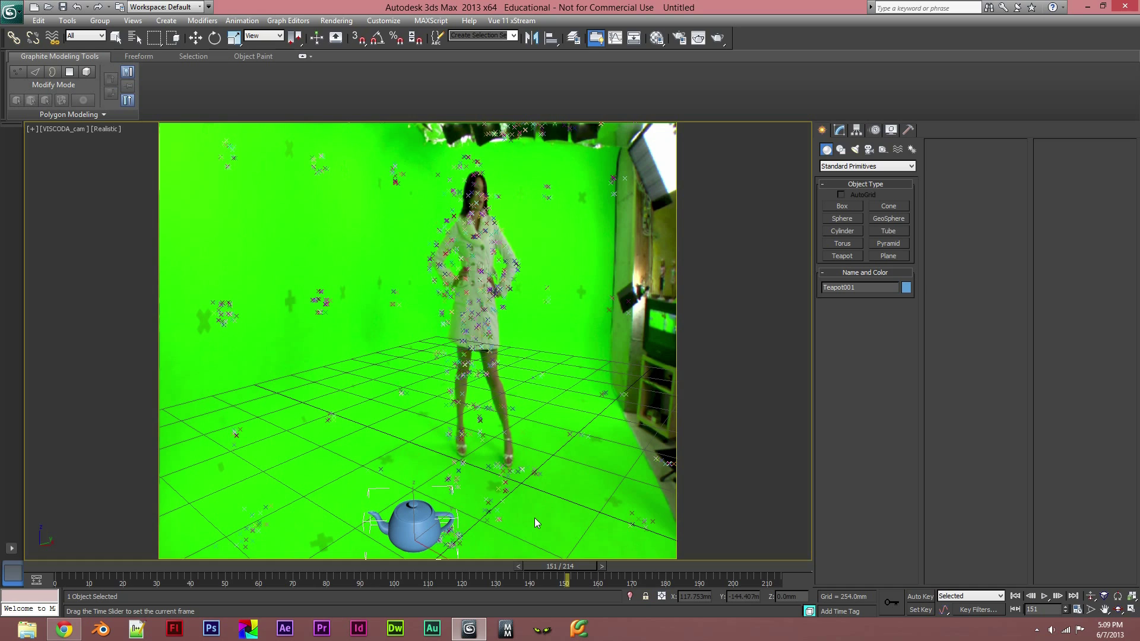
key("w")
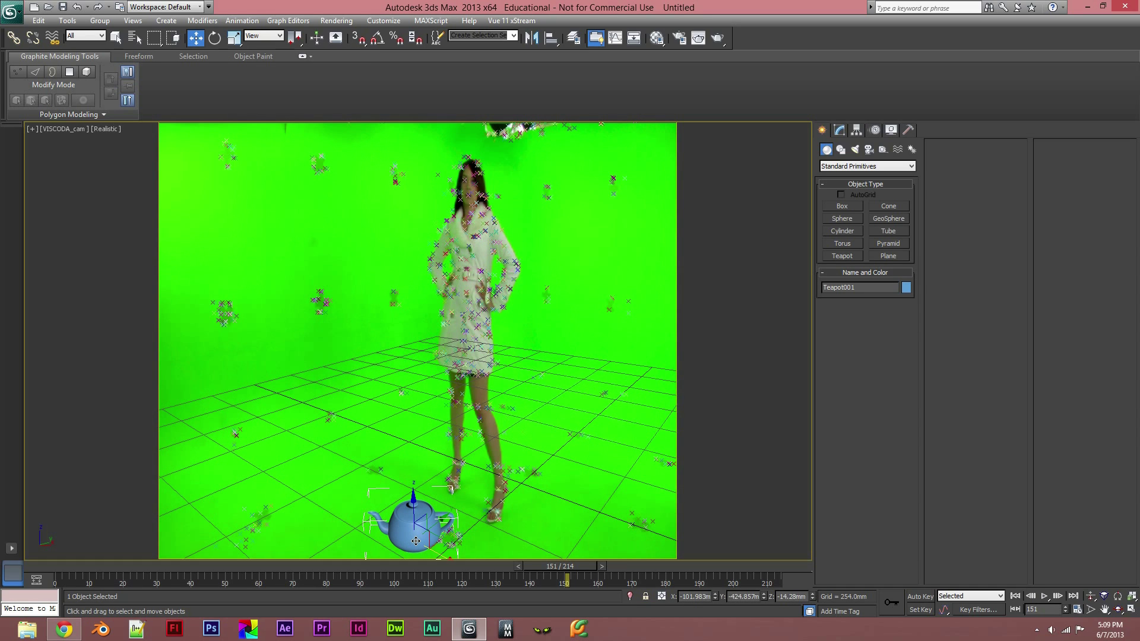
left_click_drag(544, 564, 56, 565)
left_click(1045, 597)
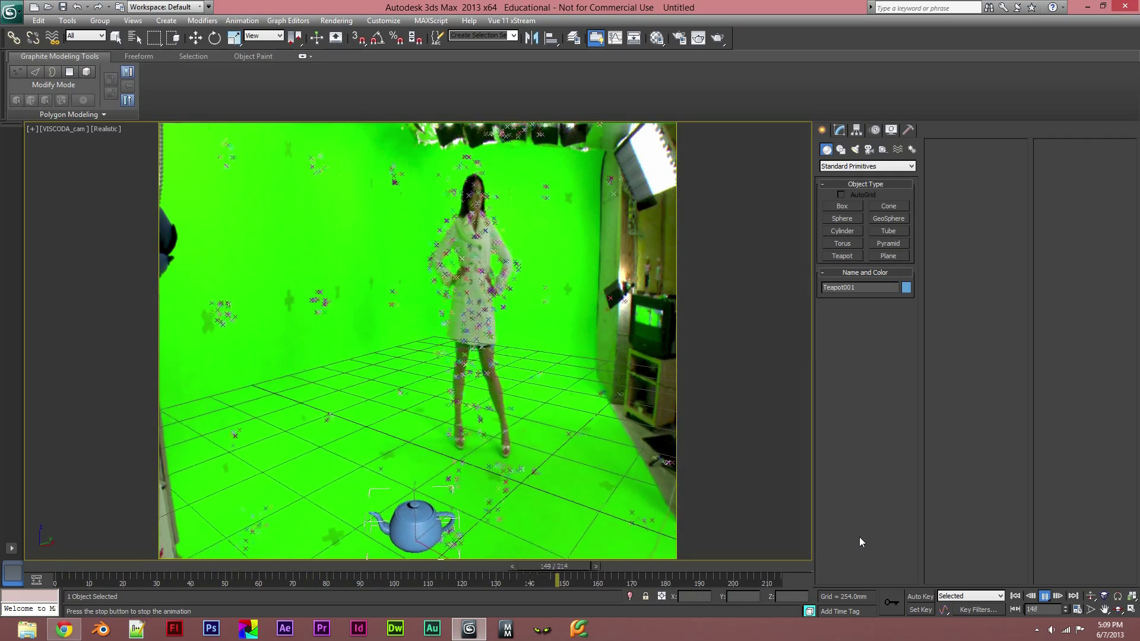
left_click(1046, 596)
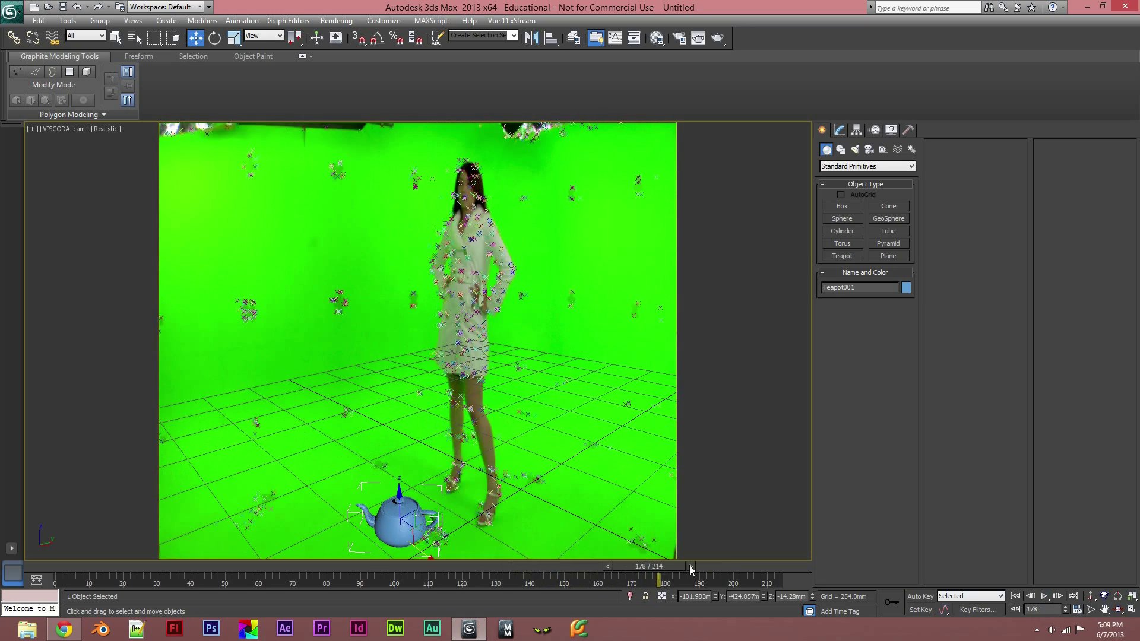
left_click_drag(675, 566, 3, 606)
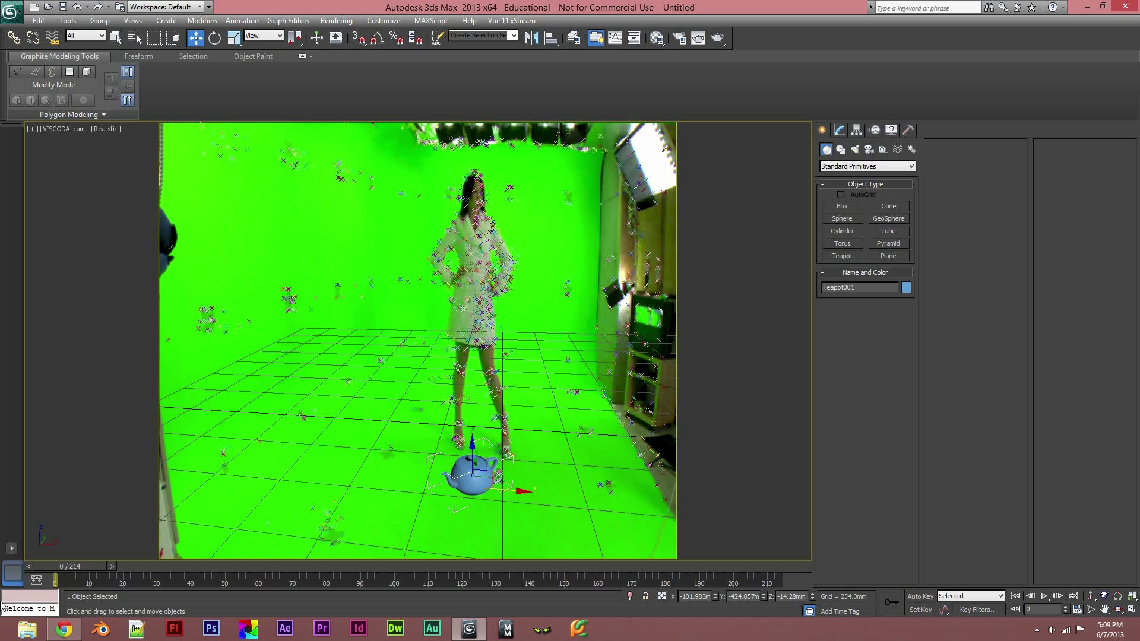
Open the Material Editor, and check the assigned production renderer and common parameters in Render Setup
left_click(657, 38)
left_click(680, 38)
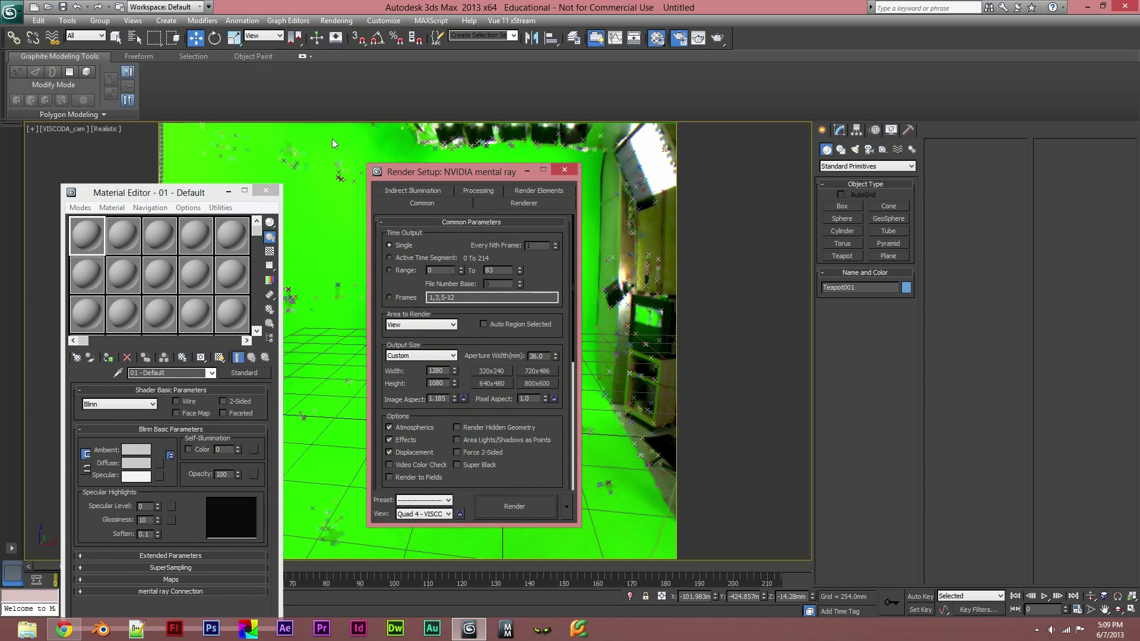
left_click_drag(422, 173, 407, 143)
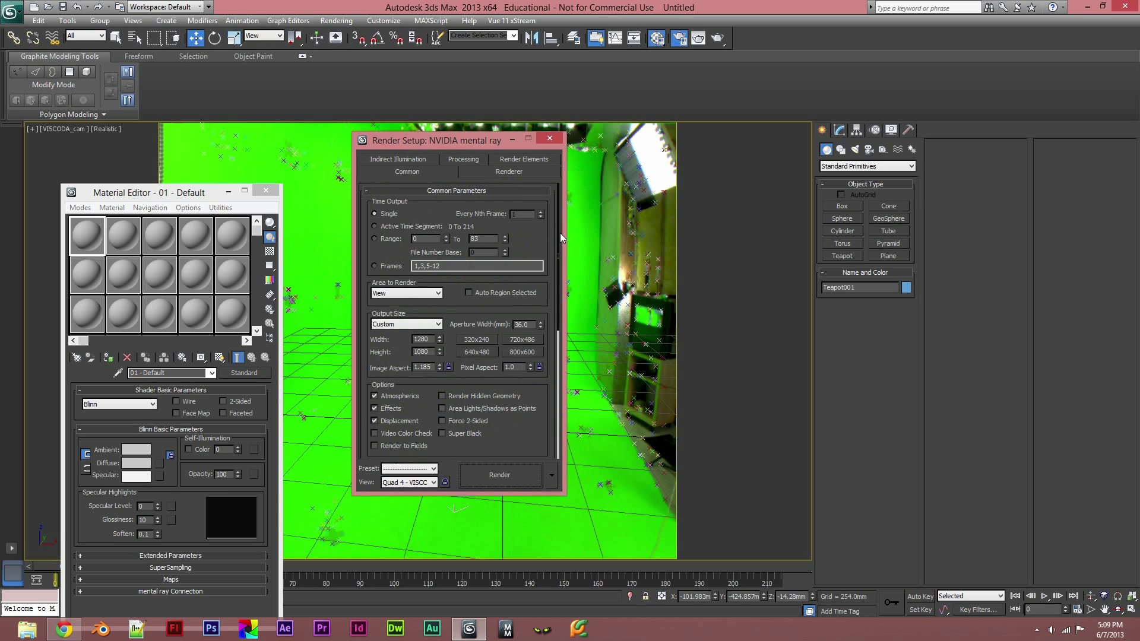
left_click_drag(558, 316, 572, 455)
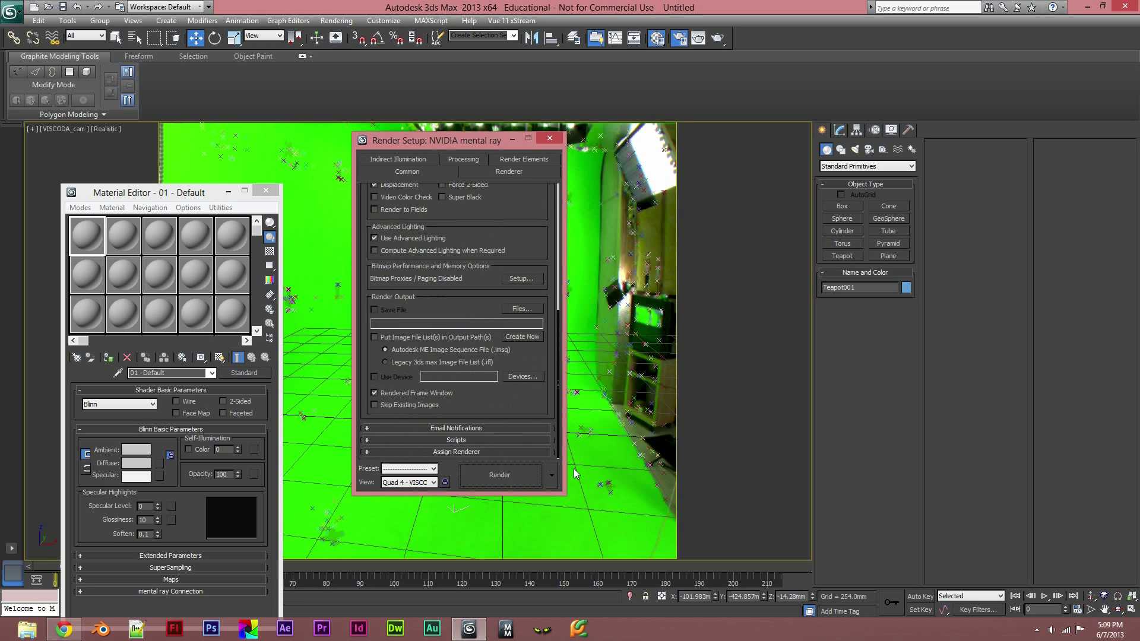
left_click(473, 448)
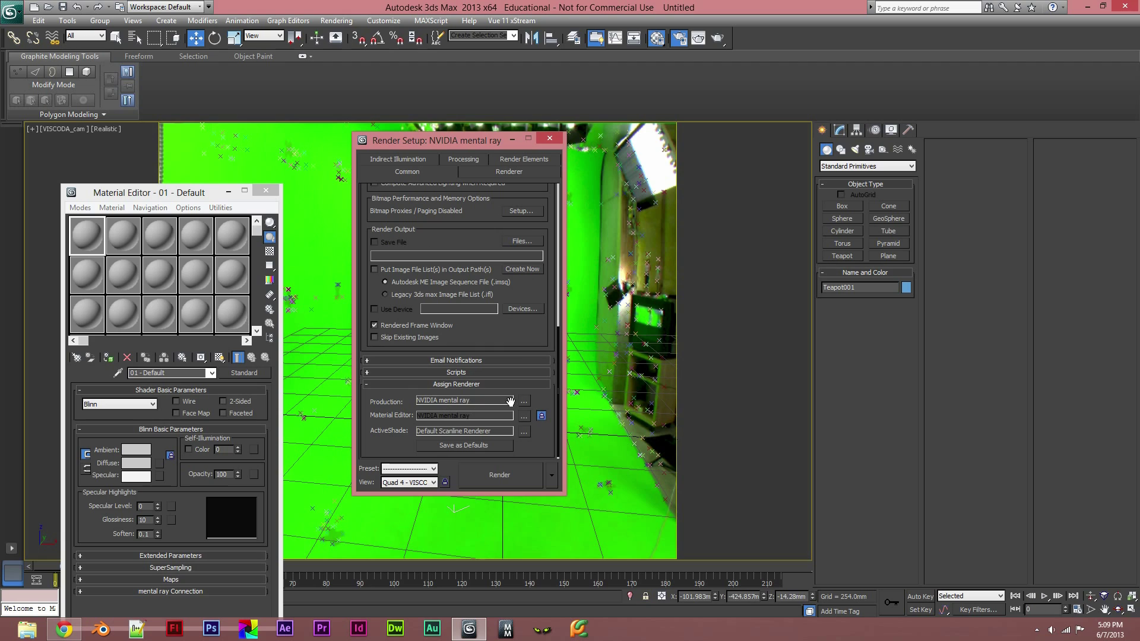
left_click_drag(564, 385, 551, 224)
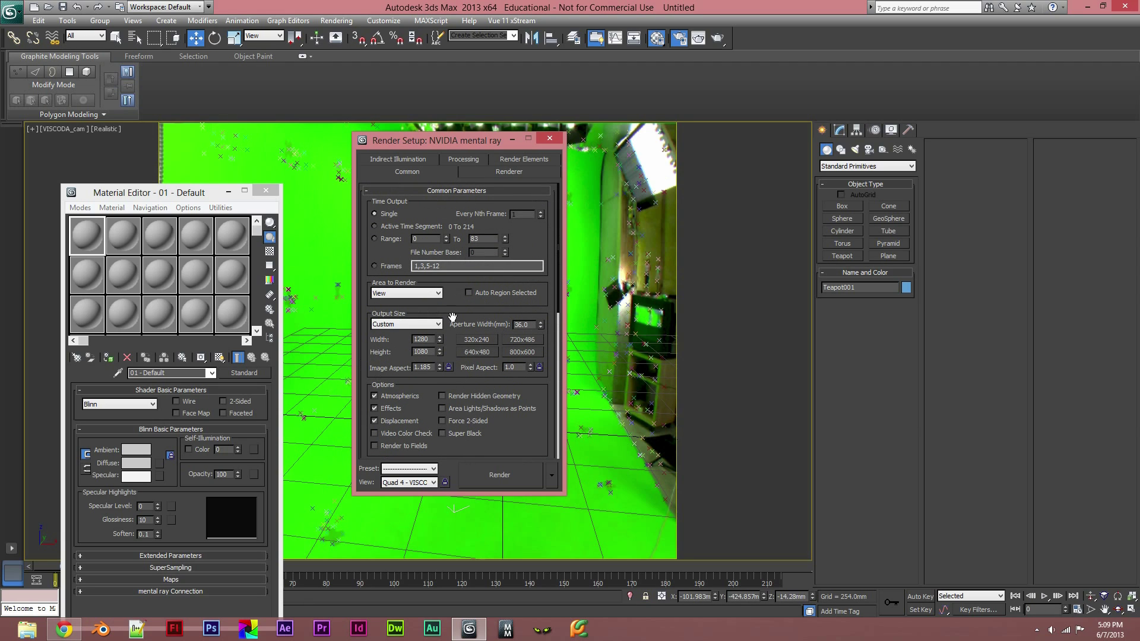
left_click(554, 139)
Rename the first sample material in the Material Editor as Teapot
left_click_drag(143, 194, 189, 196)
left_click(229, 379)
key("BackSpace")
type("Te")
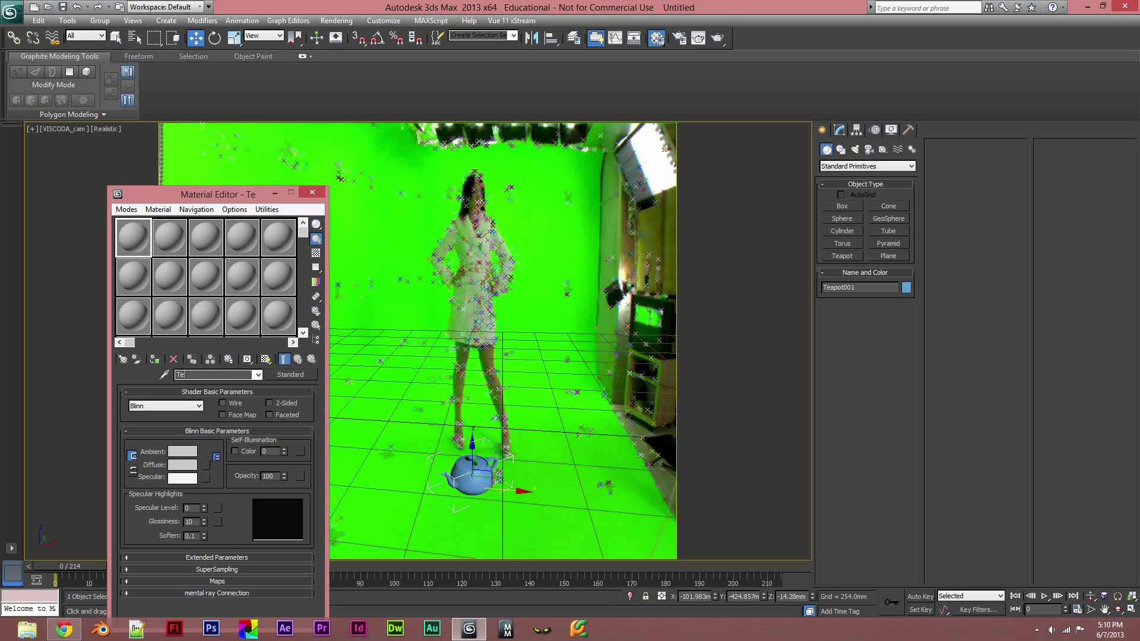
type("apot")
Change the Teapot material to mental ray's Autodesk Ceramic, assign it to the selected teapot and close the Material Editor
left_click(302, 373)
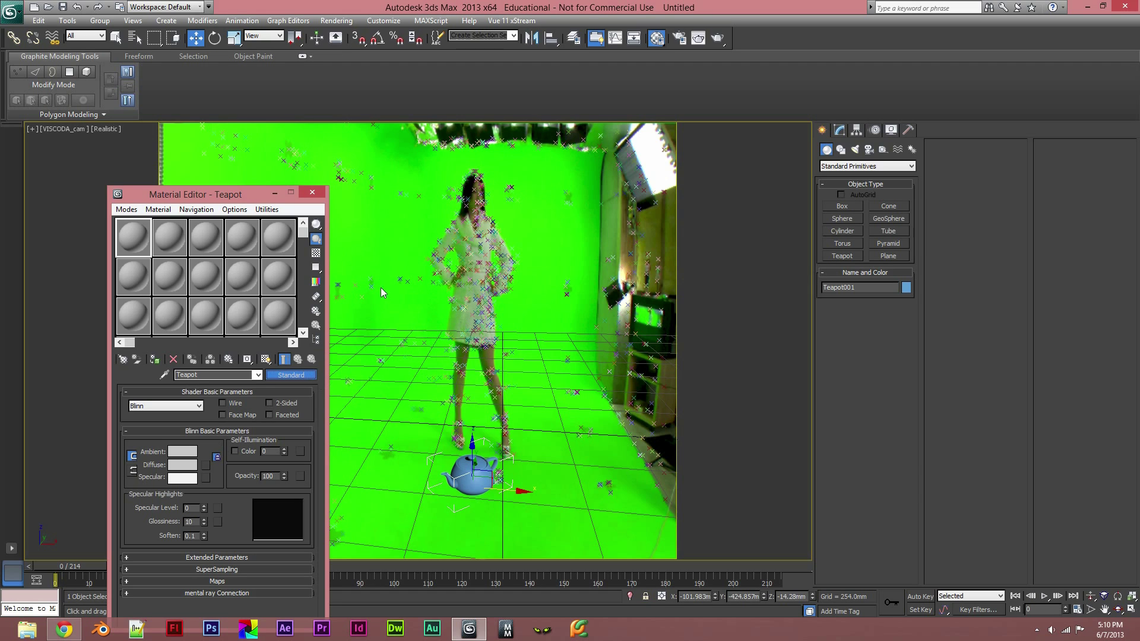
scroll(584, 296, "down", 3)
left_click_drag(584, 316, 583, 327)
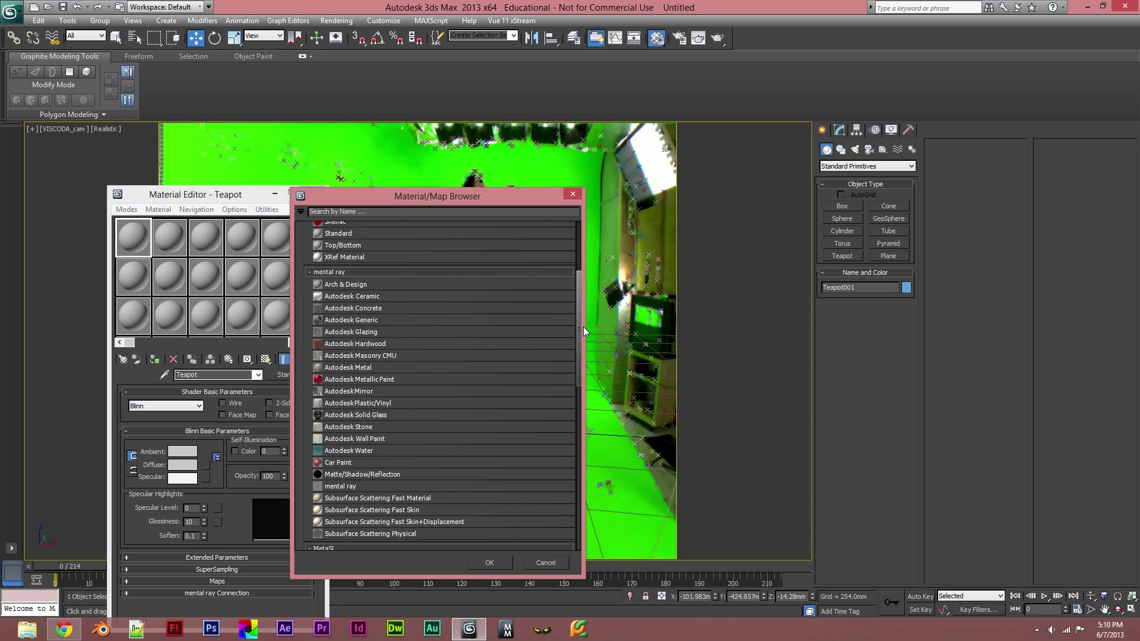
left_click(408, 296)
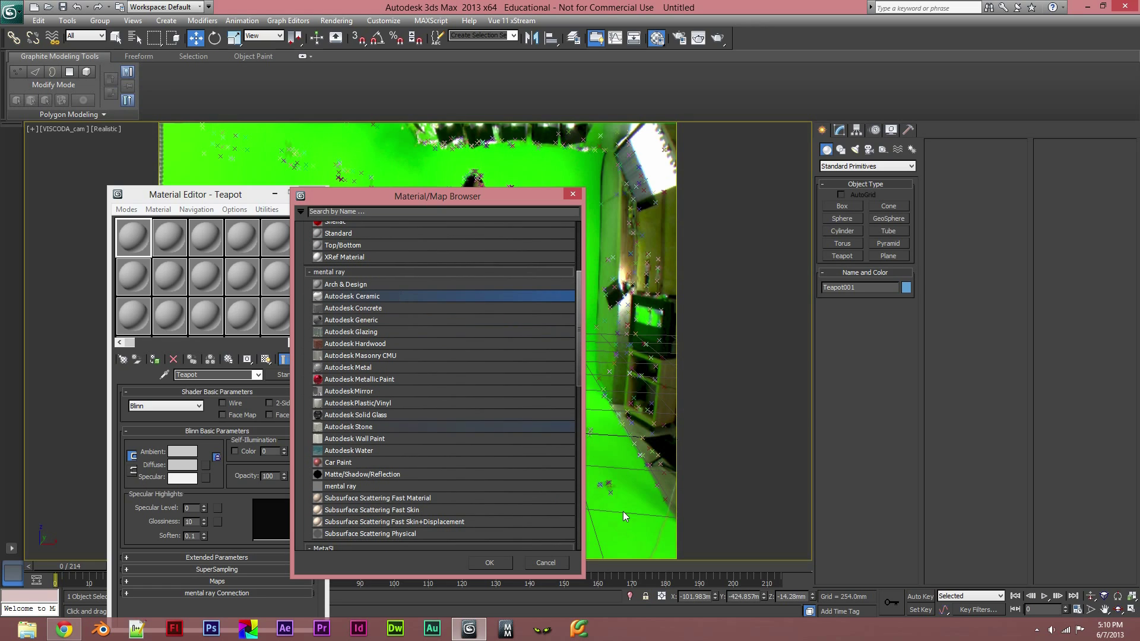
left_click(499, 562)
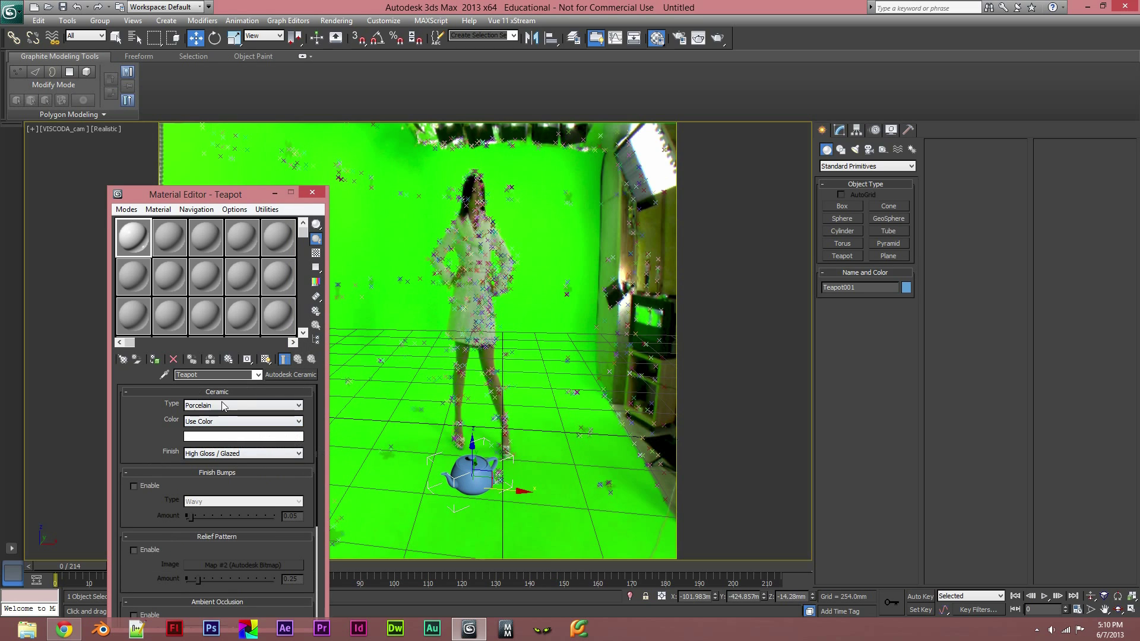
left_click(155, 360)
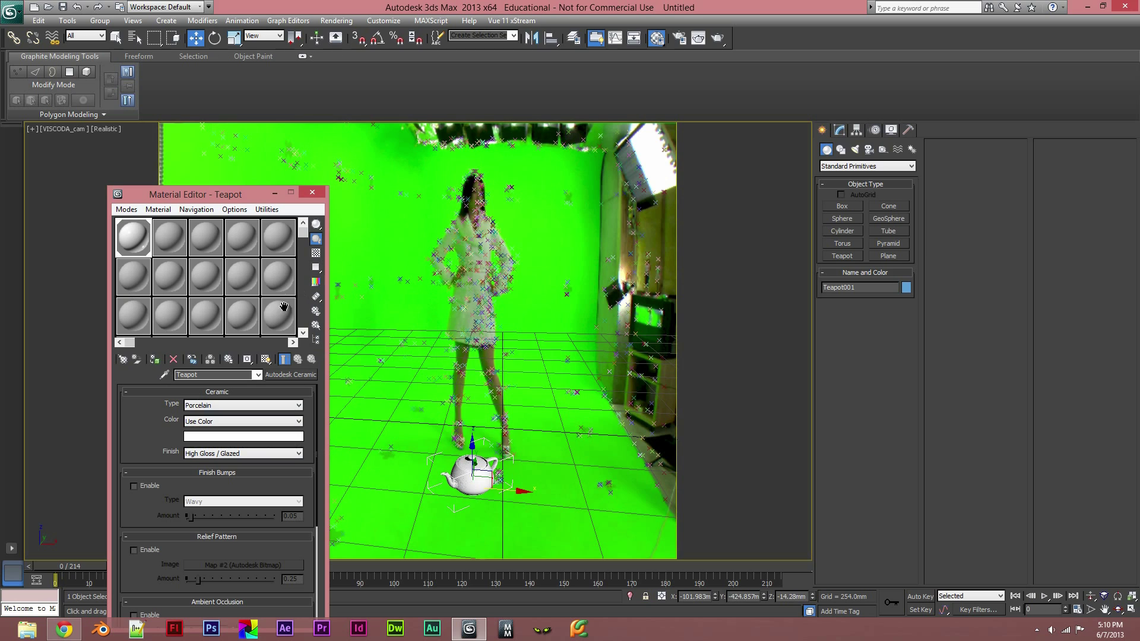
left_click(314, 193)
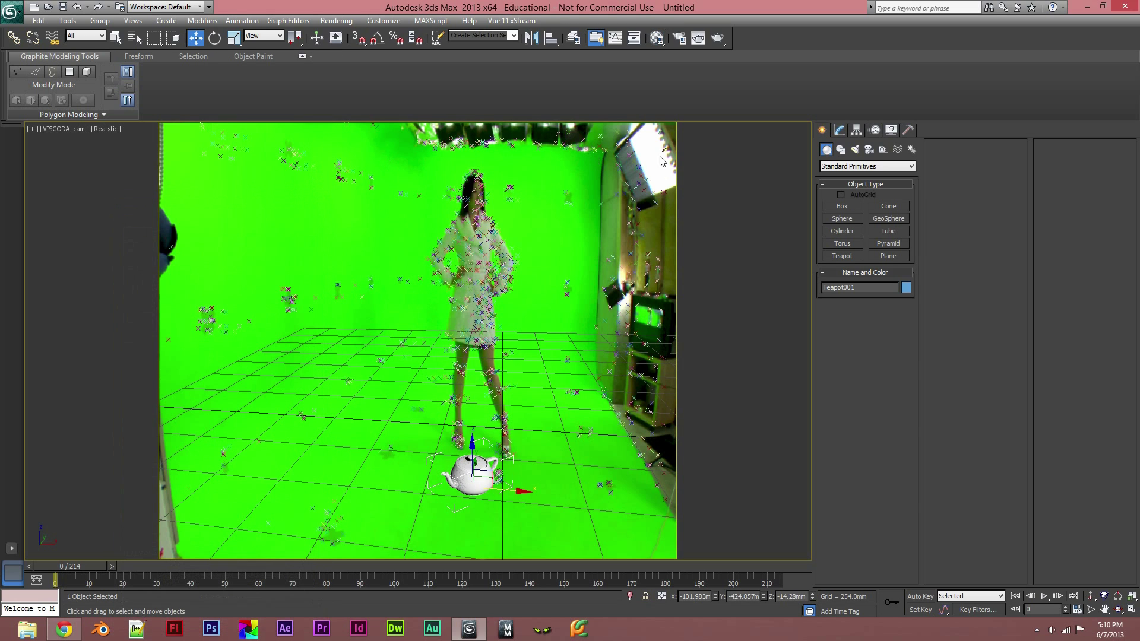
Render frame 0 of the camera view, check the ceramic teapot and its alpha channel, and close the render
left_click(718, 39)
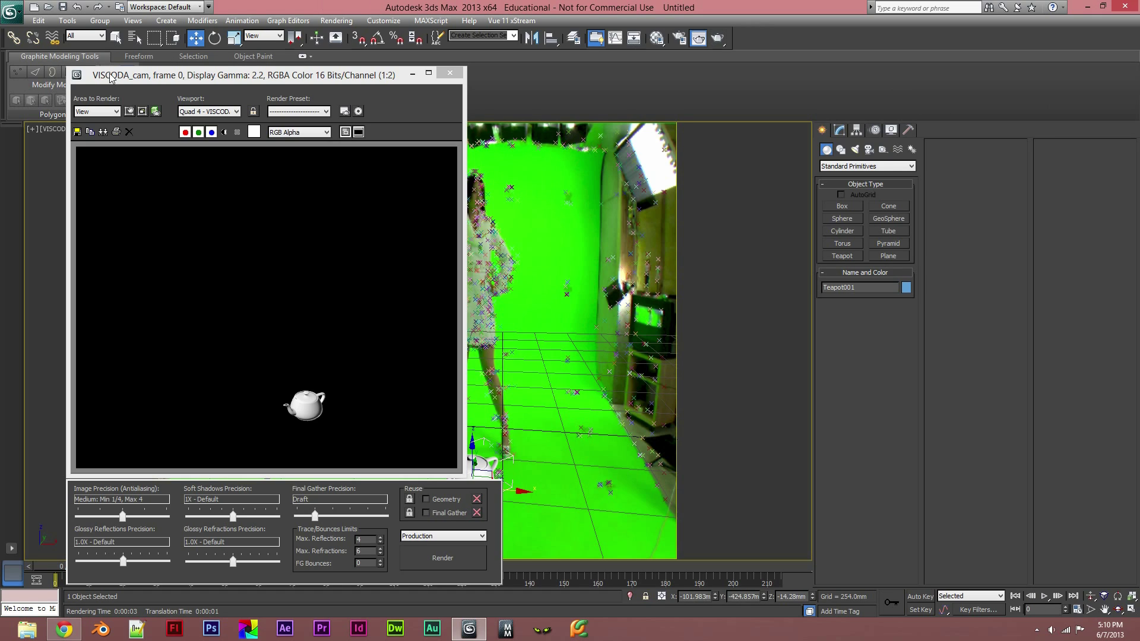
left_click(225, 133)
left_click(225, 133)
left_click(225, 133)
left_click(225, 133)
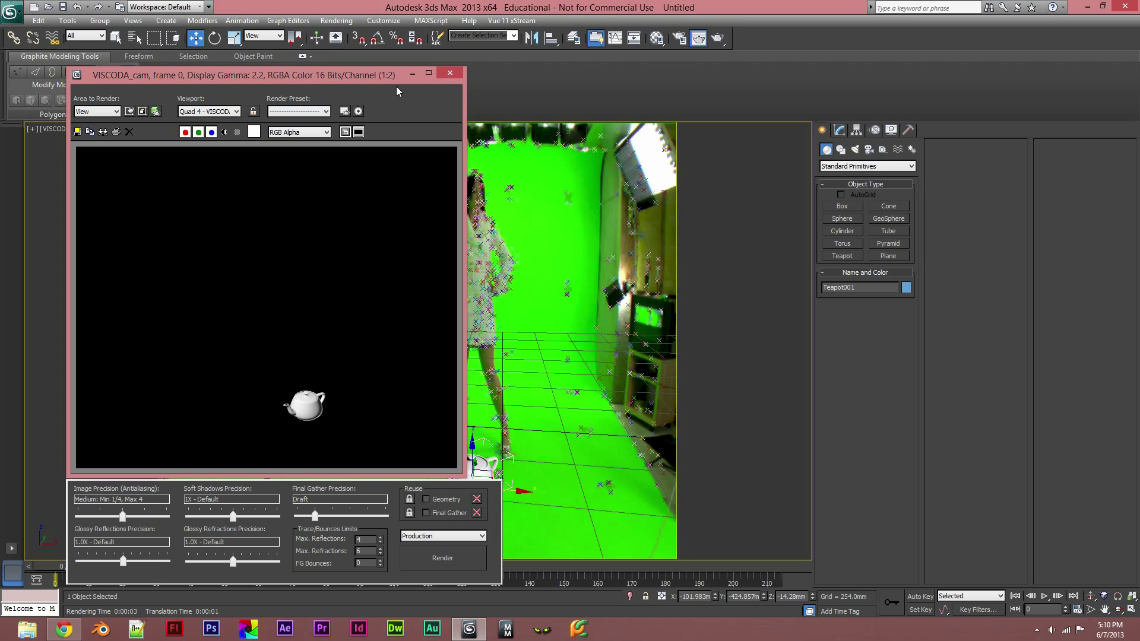
left_click(449, 72)
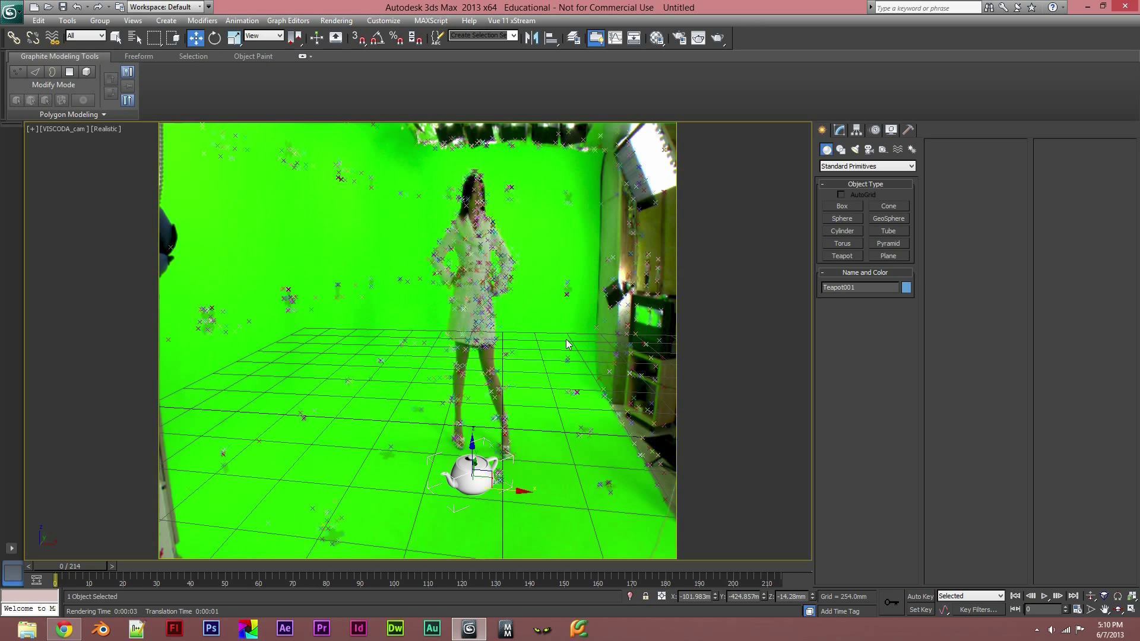
Create a standard Free Spot light on the floor plane behind the teapot, at about X 105, Y 1359 mm
left_click(856, 149)
left_click(859, 167)
left_click(834, 185)
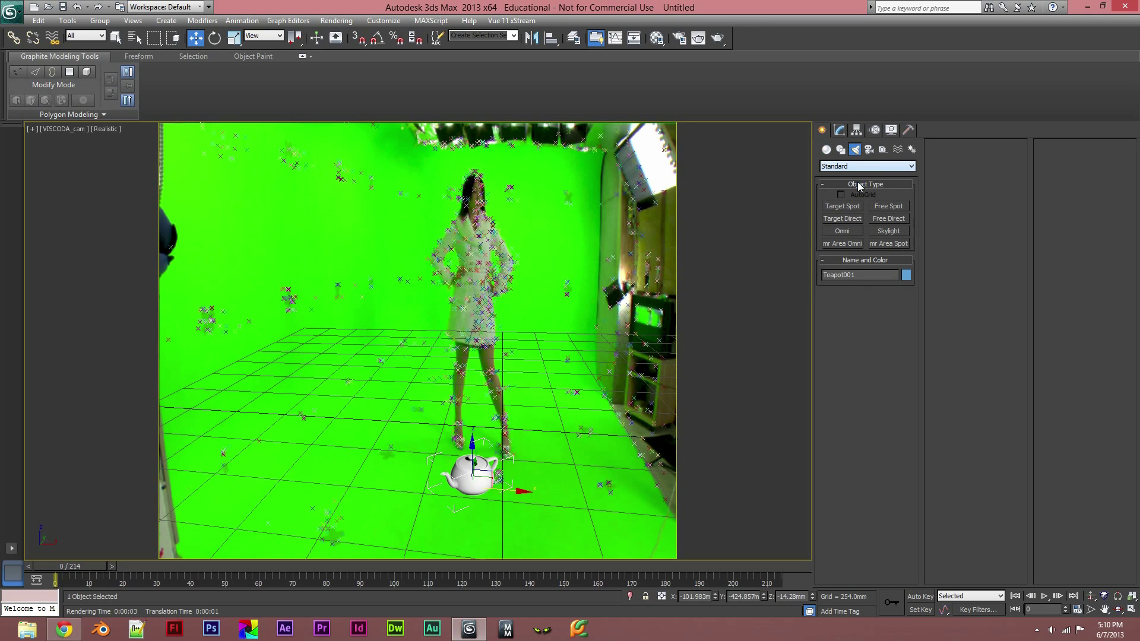
left_click(888, 207)
left_click_drag(560, 514, 526, 354)
right_click(564, 385)
right_click(516, 365)
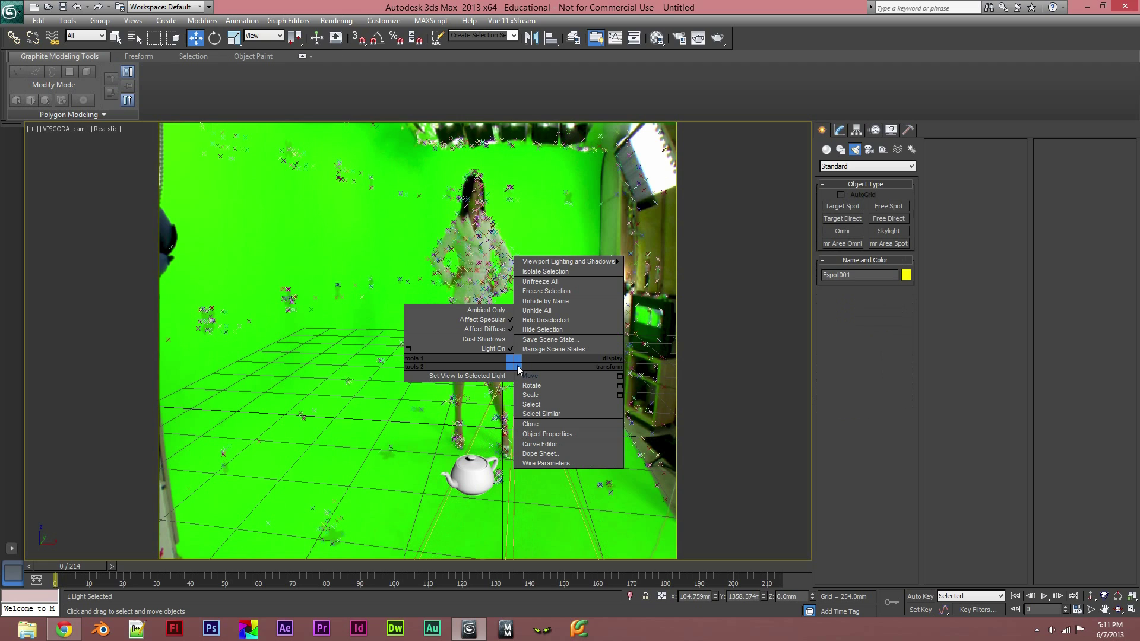
left_click(533, 375)
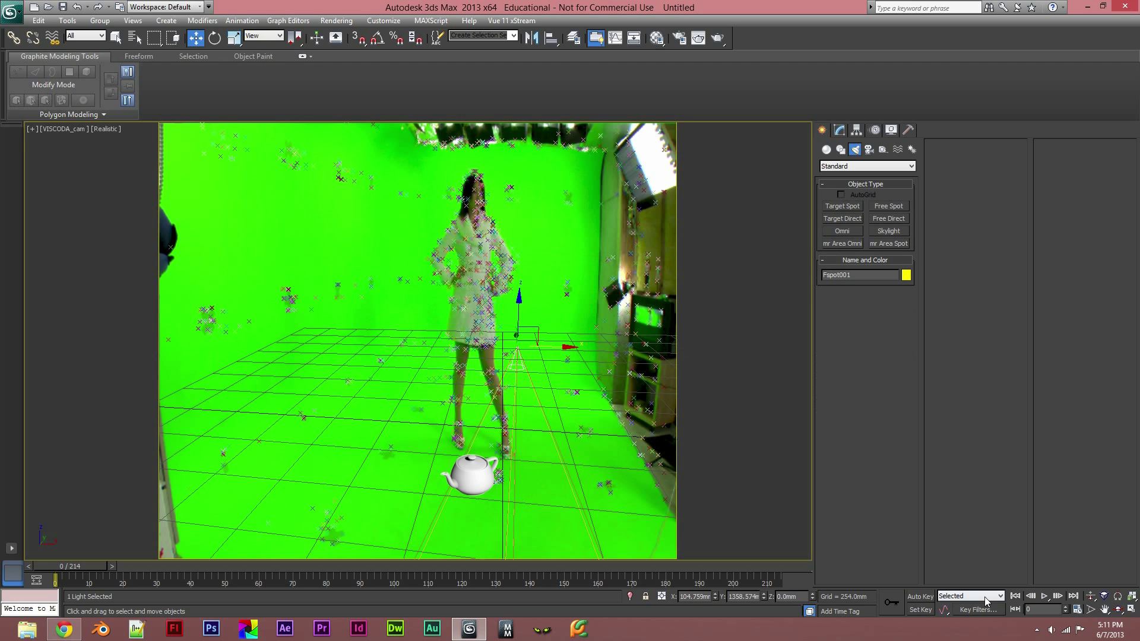
Lock the render view to the VISCODA_cam viewport in Render Setup
left_click(1132, 609)
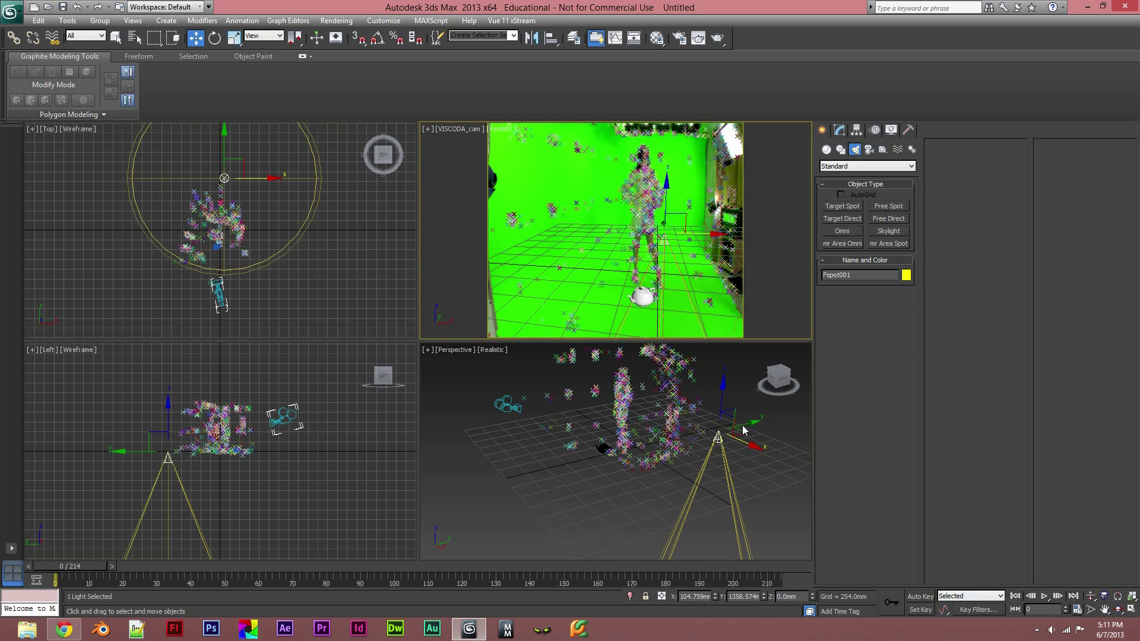
left_click(743, 372)
left_click(686, 211)
left_click(1130, 608)
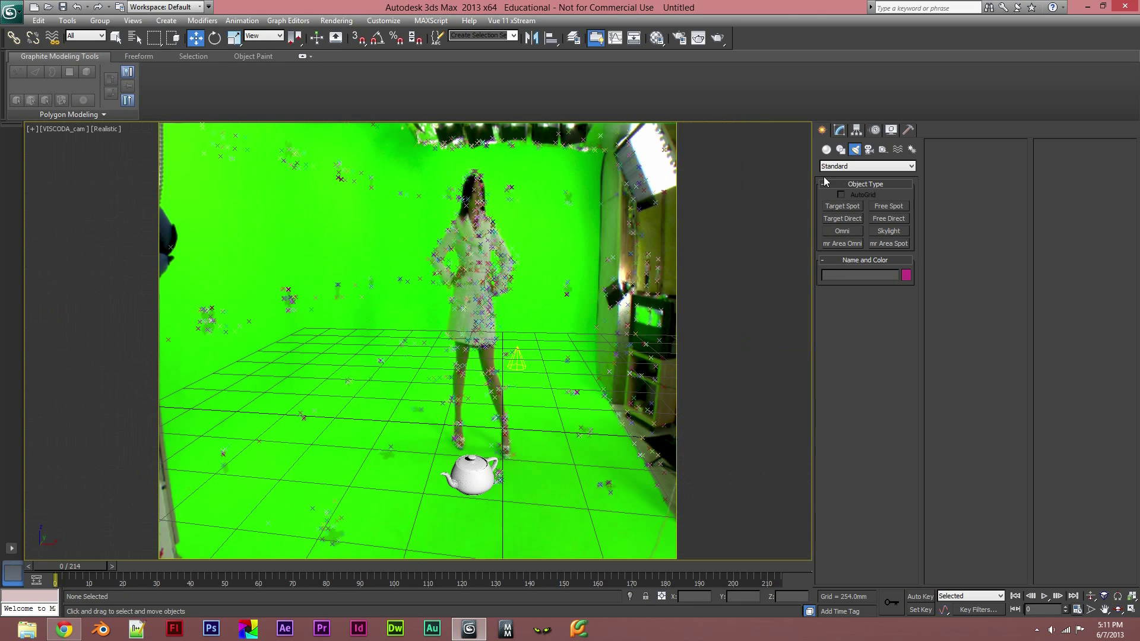
left_click(681, 39)
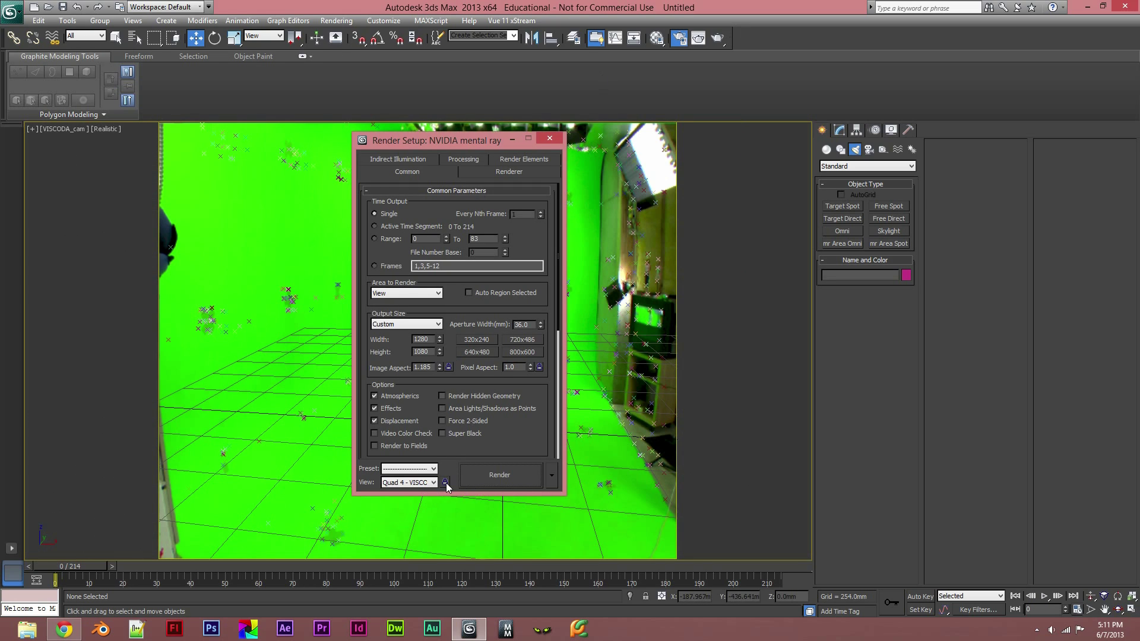
left_click(550, 138)
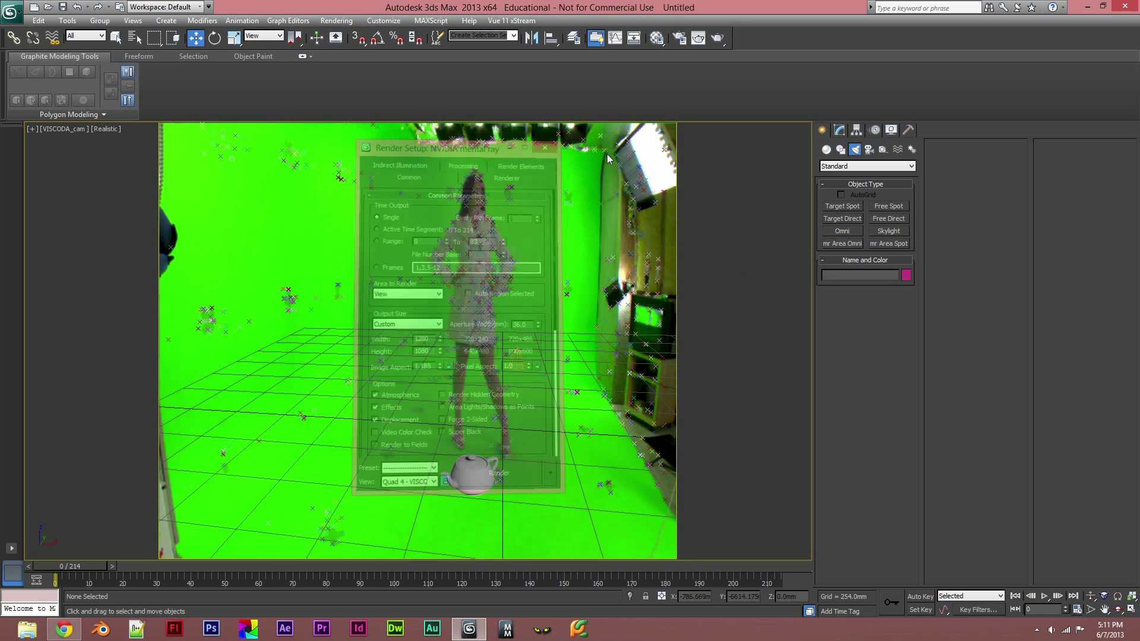
Move the spotlight above the teapot in the Perspective view, to about X -104, Y -352 and Z 1260 mm
left_click(1131, 610)
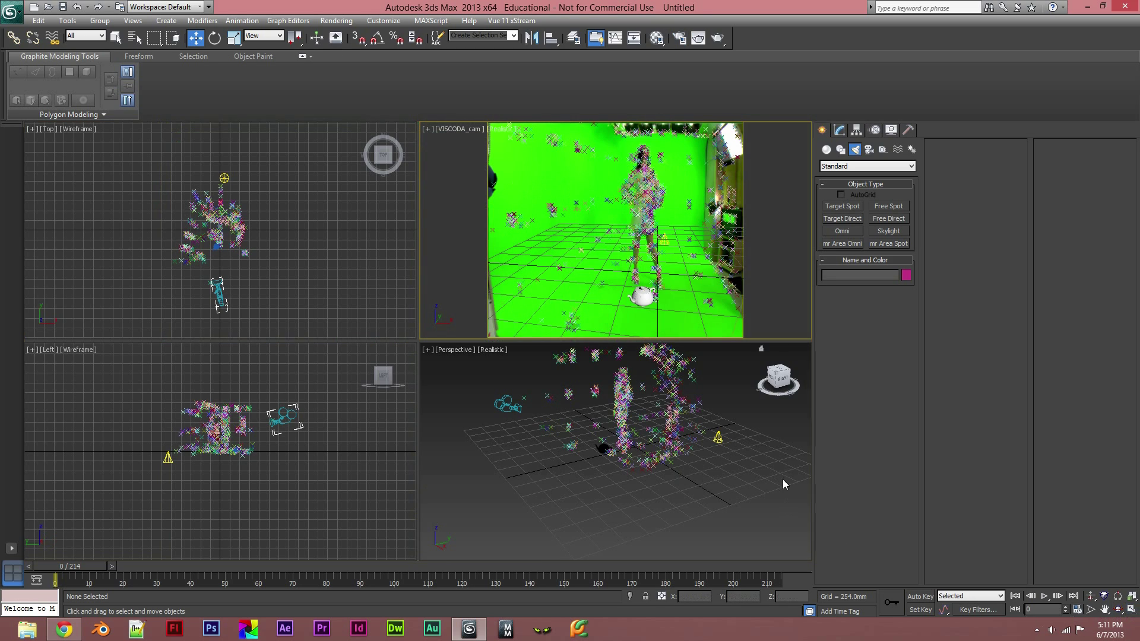
left_click(1131, 610)
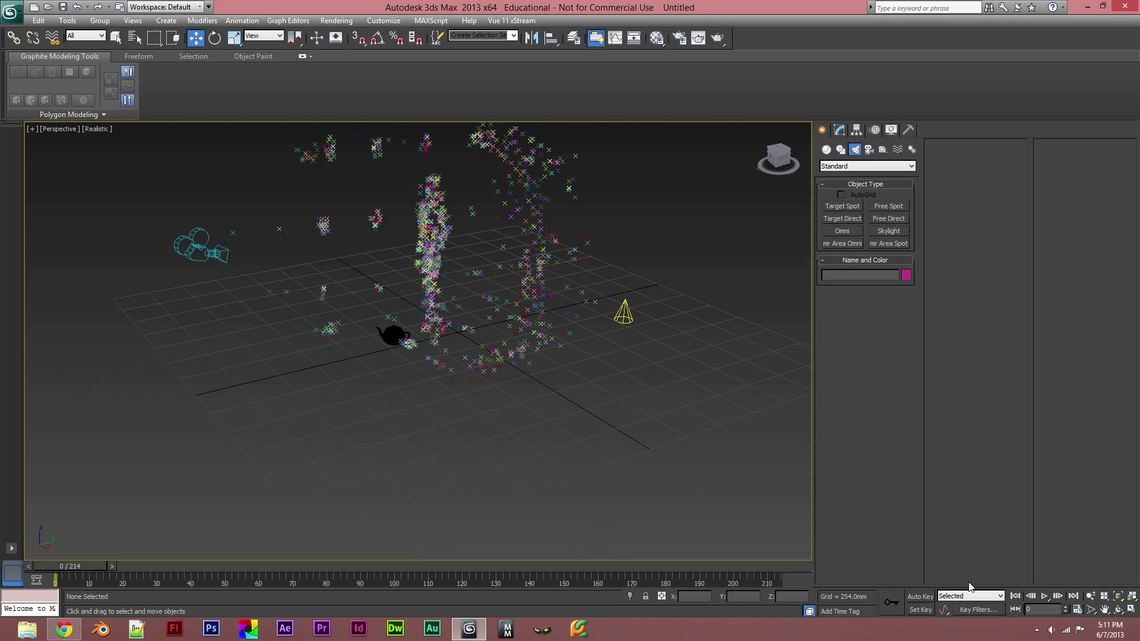
left_click(638, 315)
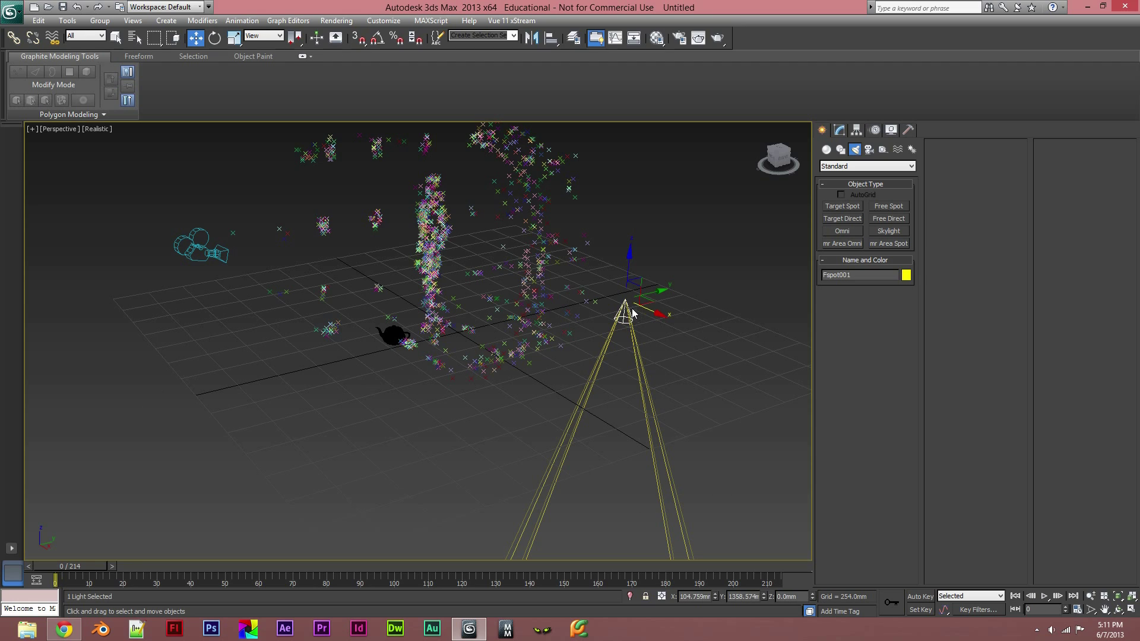
left_click_drag(674, 306, 428, 367)
middle_click_drag(463, 462, 436, 485, "alt")
left_click_drag(467, 327, 483, 327)
left_click_drag(433, 283, 435, 155)
Rotate the spotlight about 24 degrees around its Y axis and keep it selected for moving
right_click(434, 155)
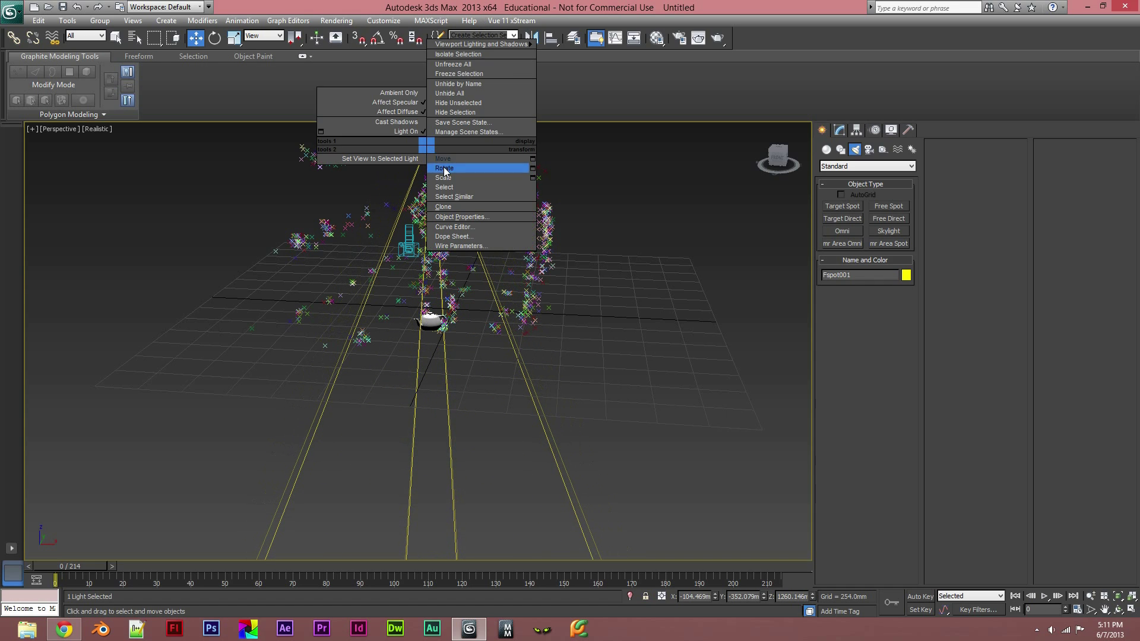
left_click(444, 168)
left_click_drag(482, 137, 475, 159)
right_click(447, 146)
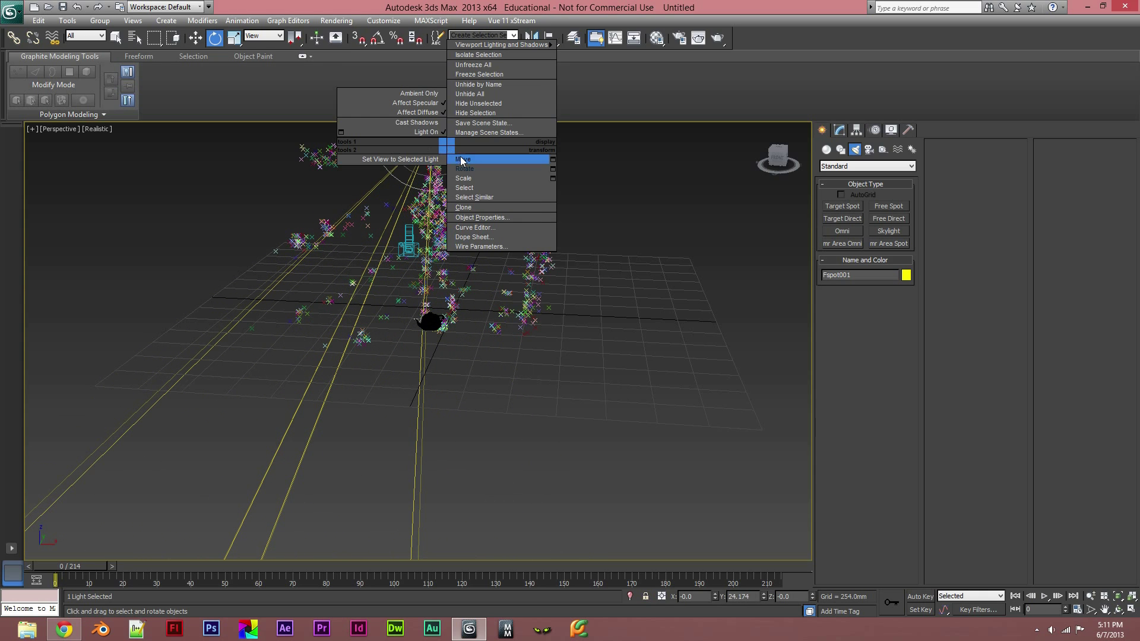
left_click(463, 159)
left_click(483, 136)
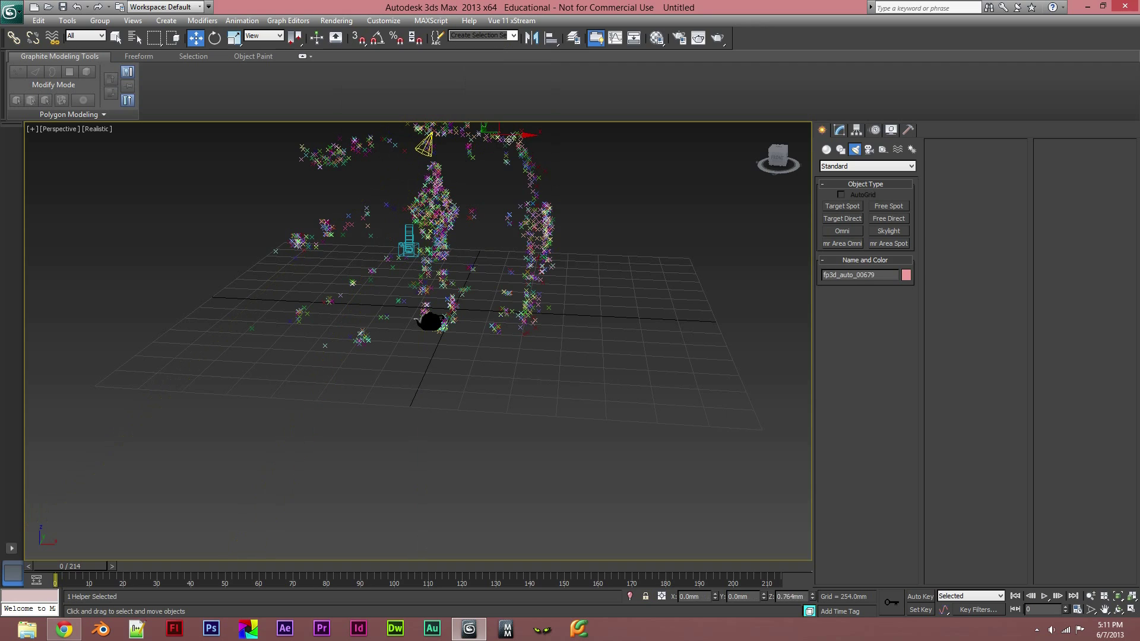
key("ctrl+z")
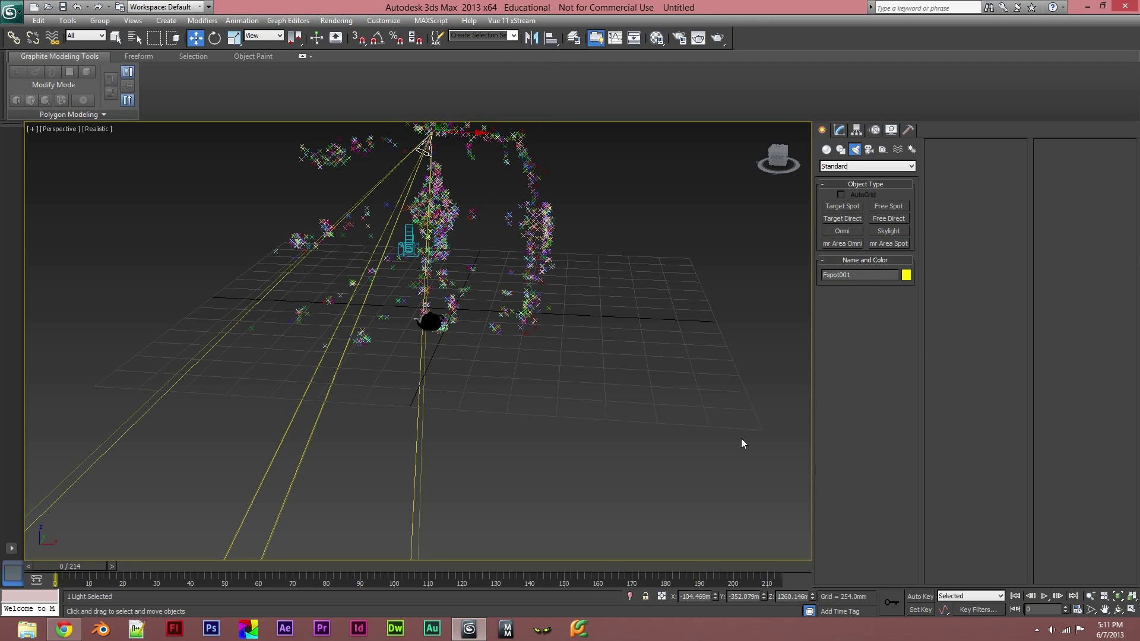
Lower the spotlight to about Z 917 mm and shift it along the X axis to about 322 mm
left_click(1096, 594)
left_click_drag(792, 443, 687, 334)
right_click(686, 334)
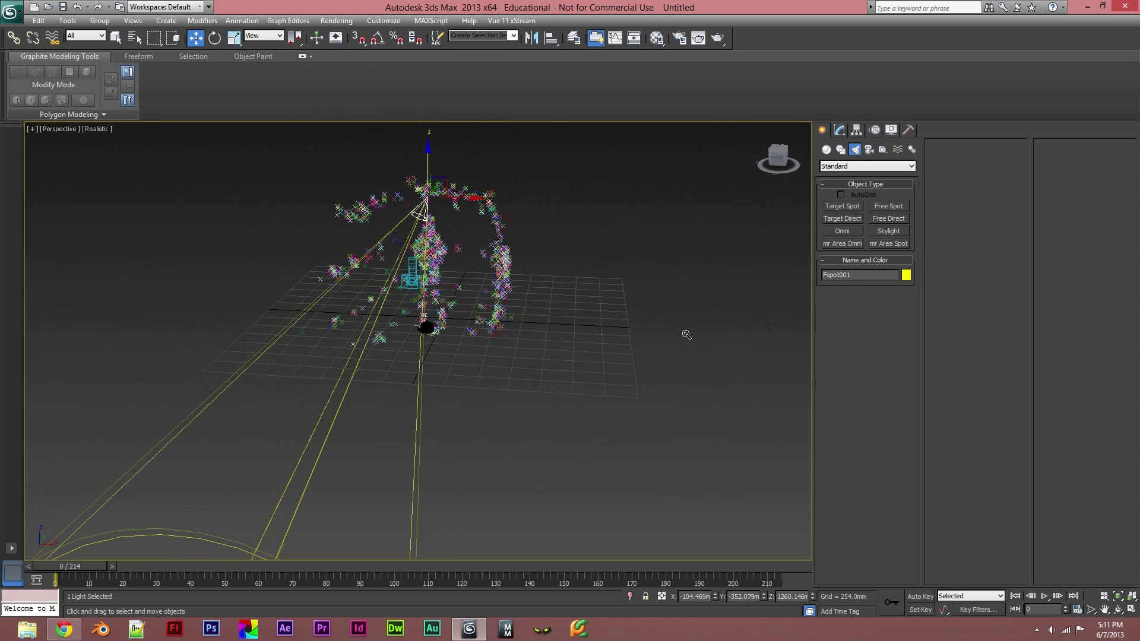
left_click(428, 146)
left_click_drag(434, 160, 439, 167)
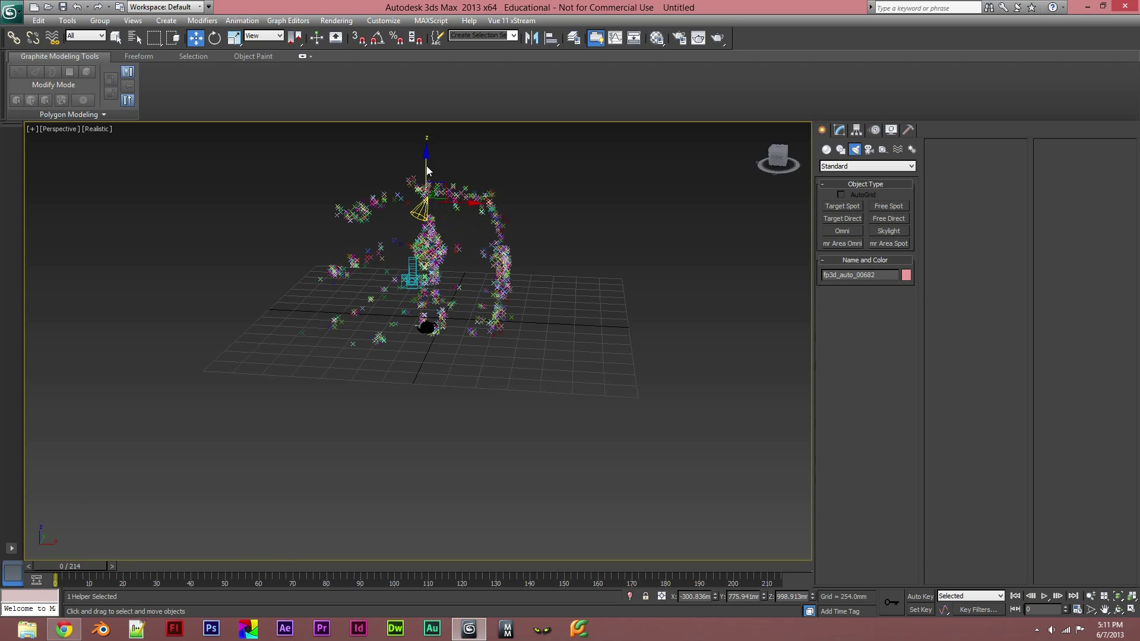
left_click(436, 165)
left_click_drag(436, 165, 478, 211)
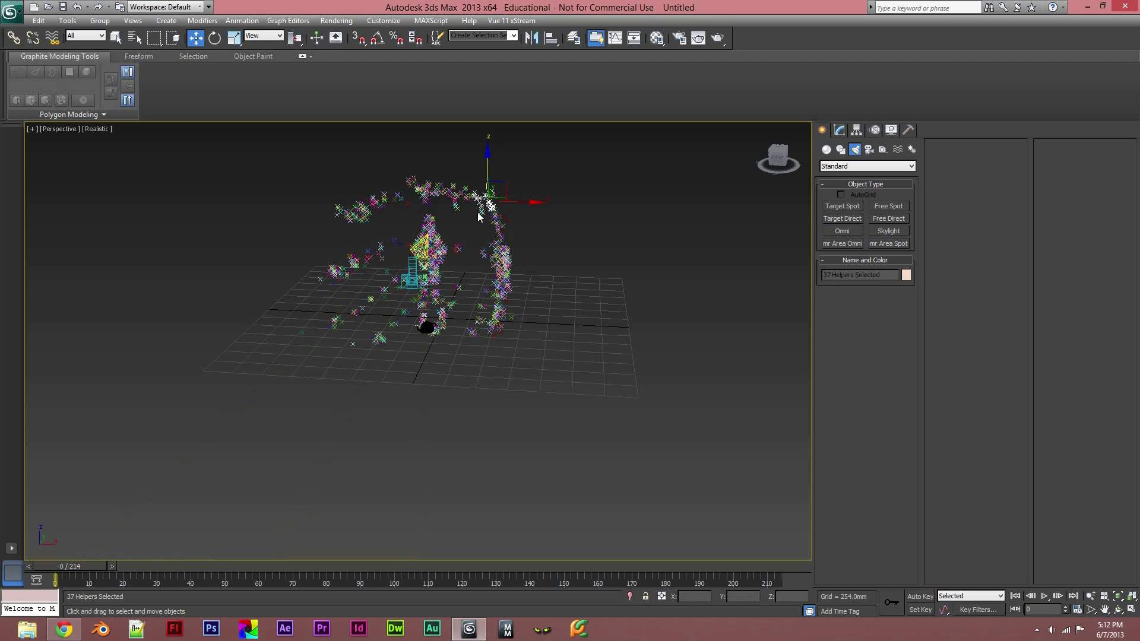
left_click(433, 244)
left_click_drag(475, 236, 533, 249)
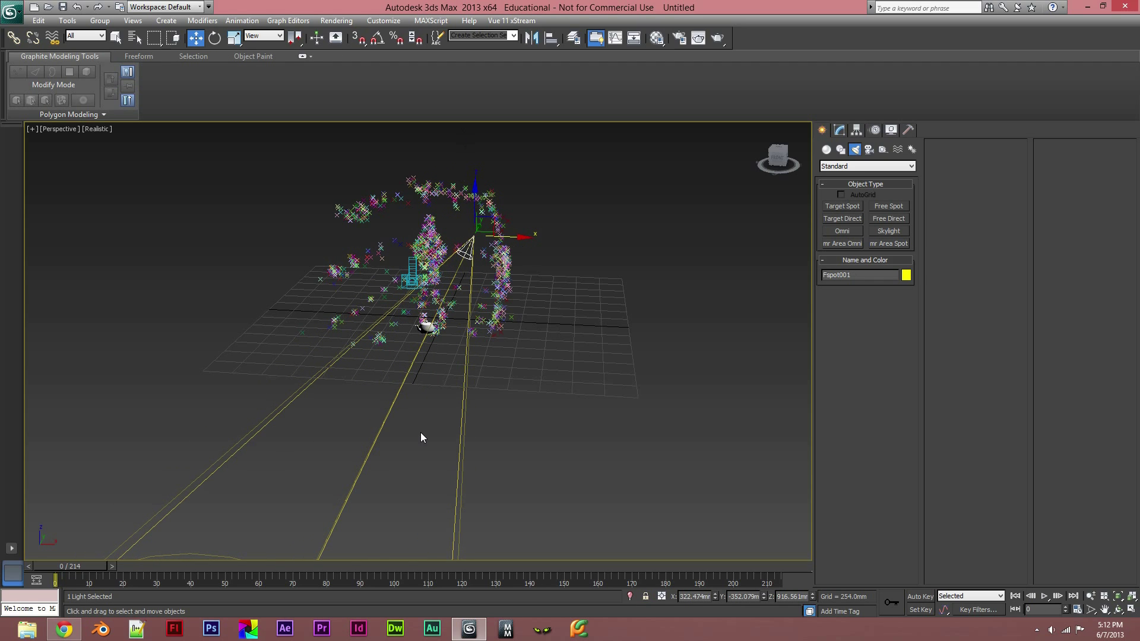
Turn on shadows for the spotlight and set their type to Ray Traced Shadows
left_click(840, 131)
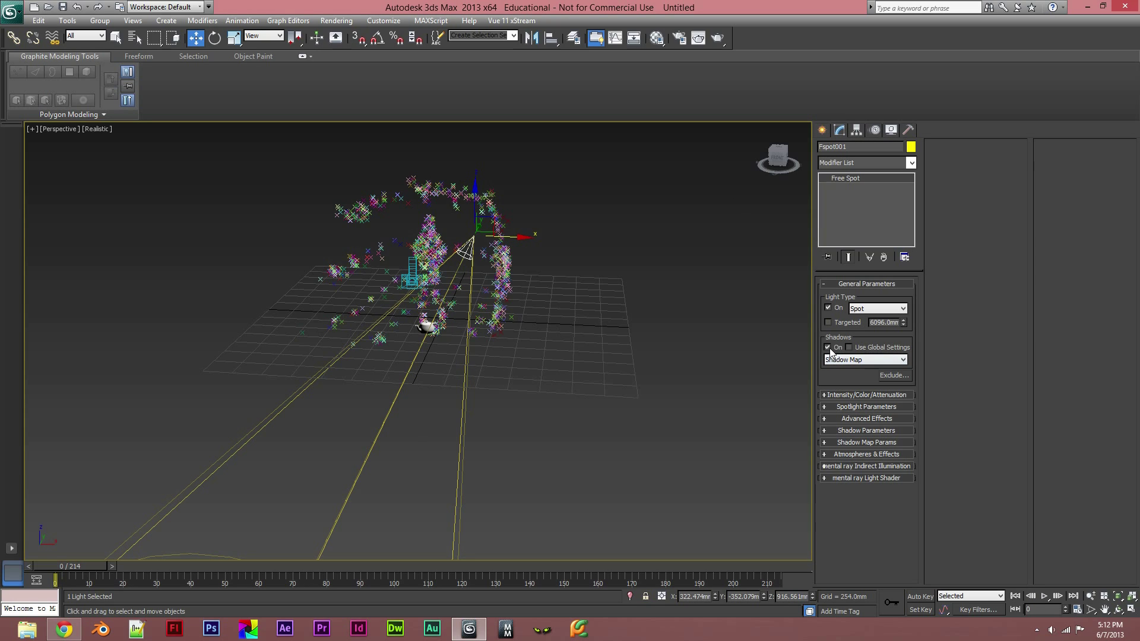
left_click(857, 360)
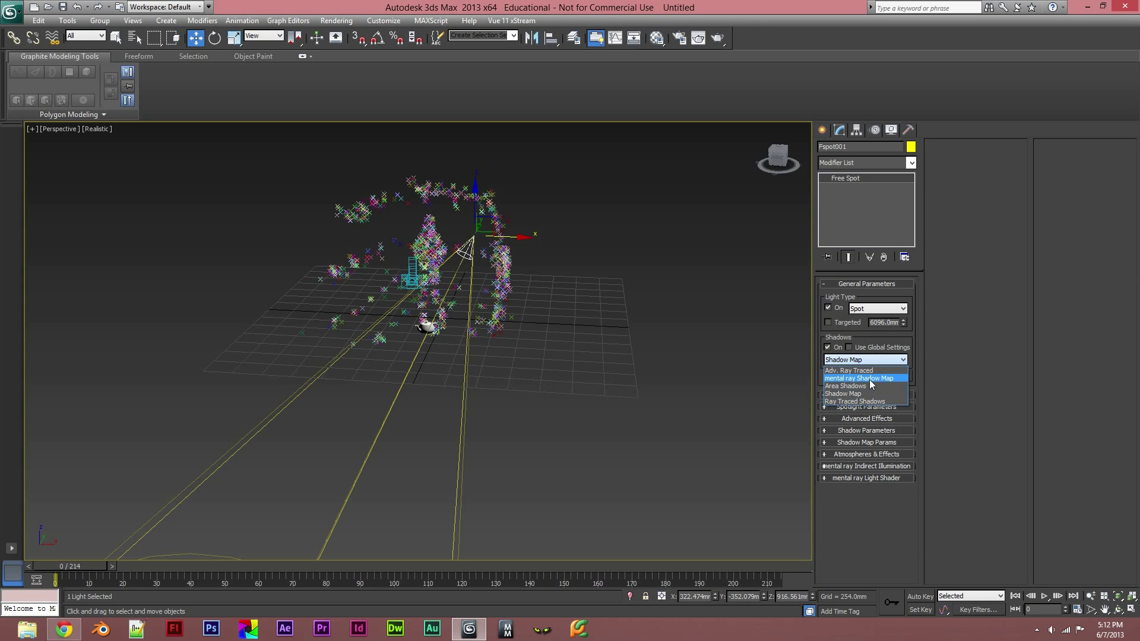
left_click(870, 402)
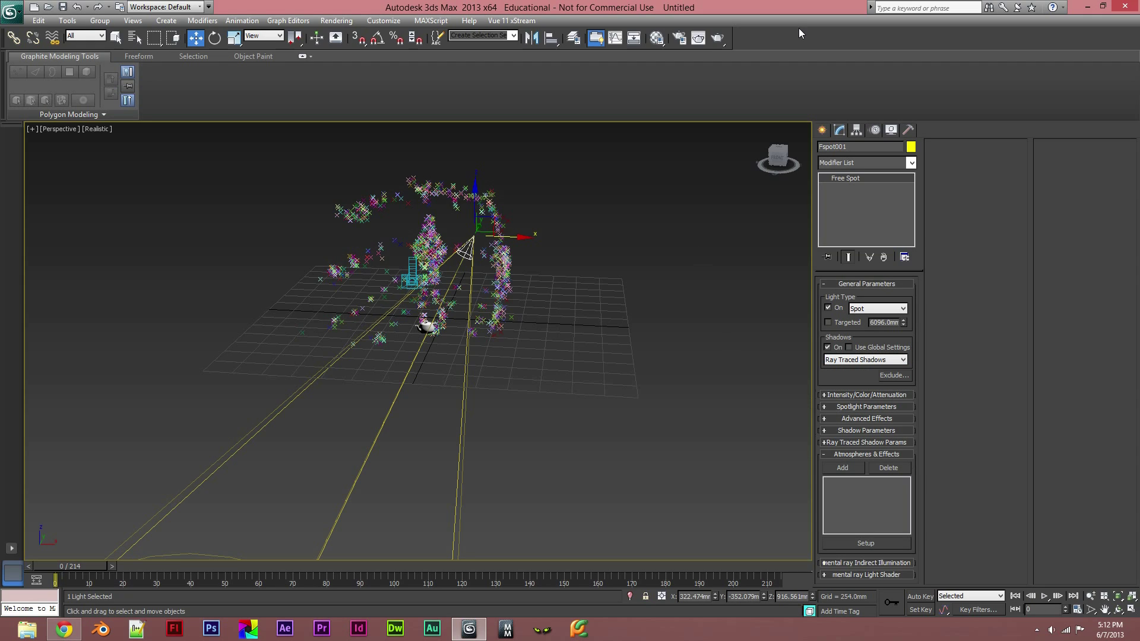
Render the camera view to check the spotlight's effect on the teapot, close the render and clear the selection
left_click(711, 41)
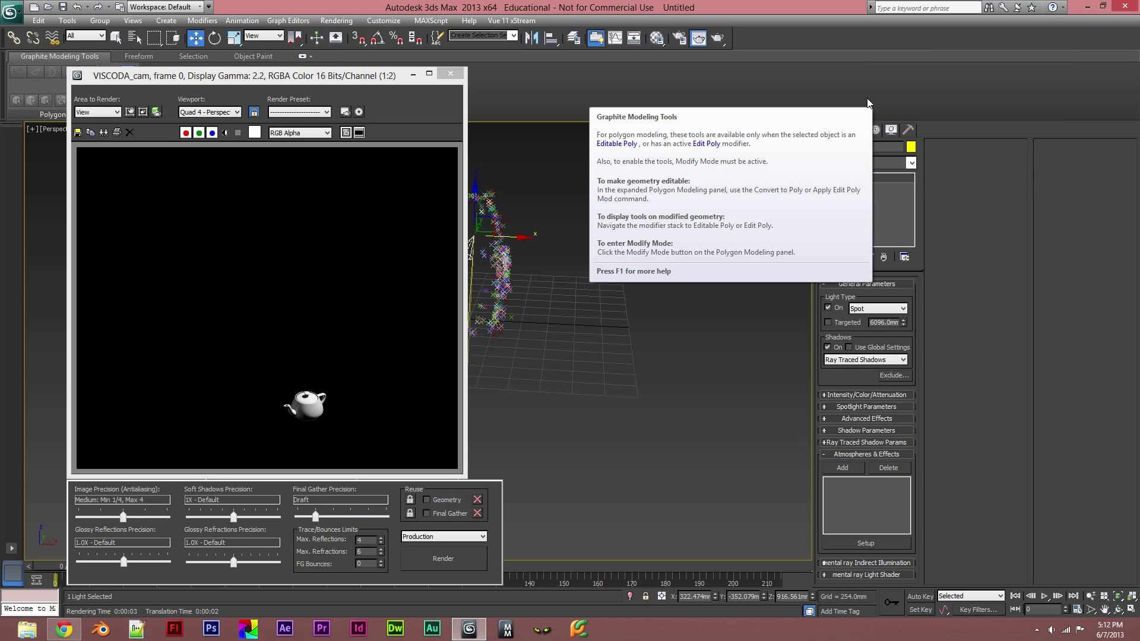
left_click(450, 74)
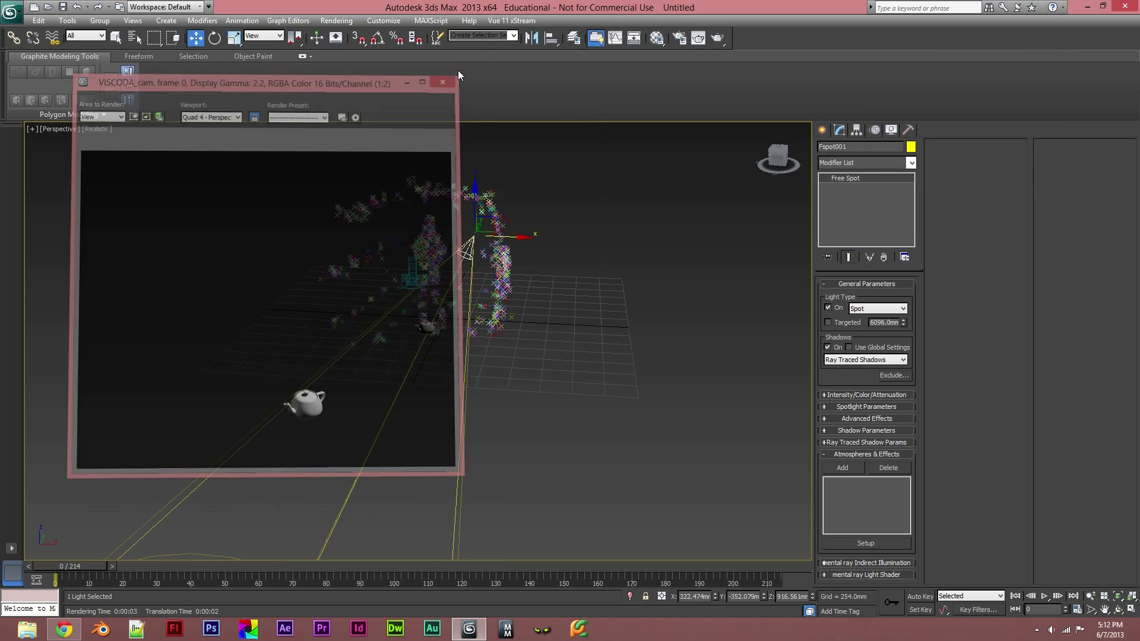
left_click(637, 156)
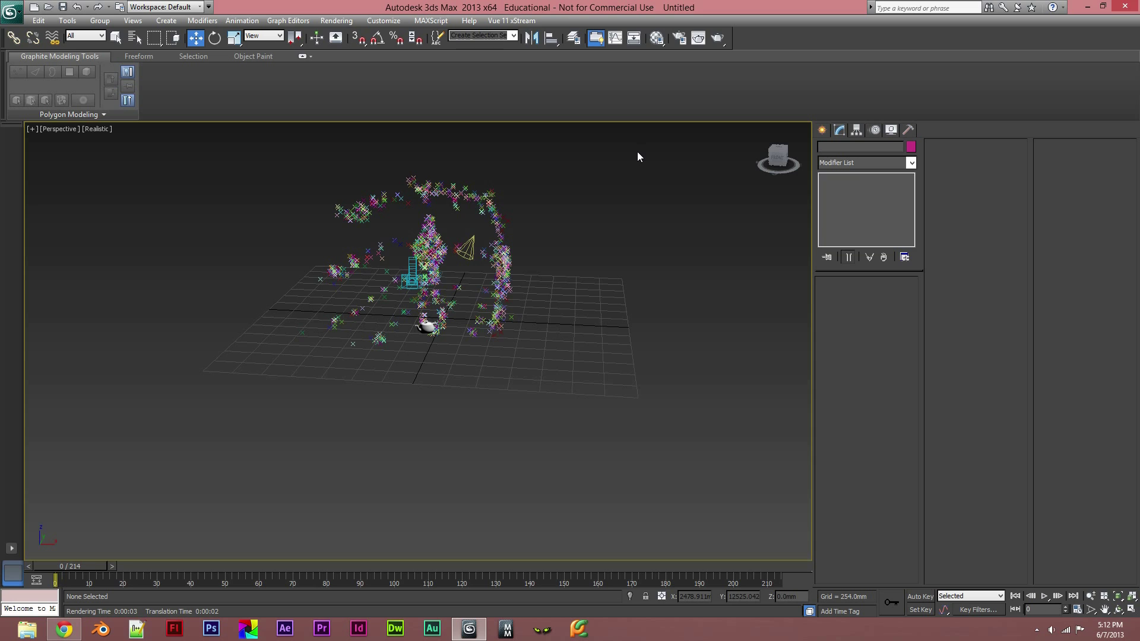
middle_click_drag(538, 396, 513, 454, "alt")
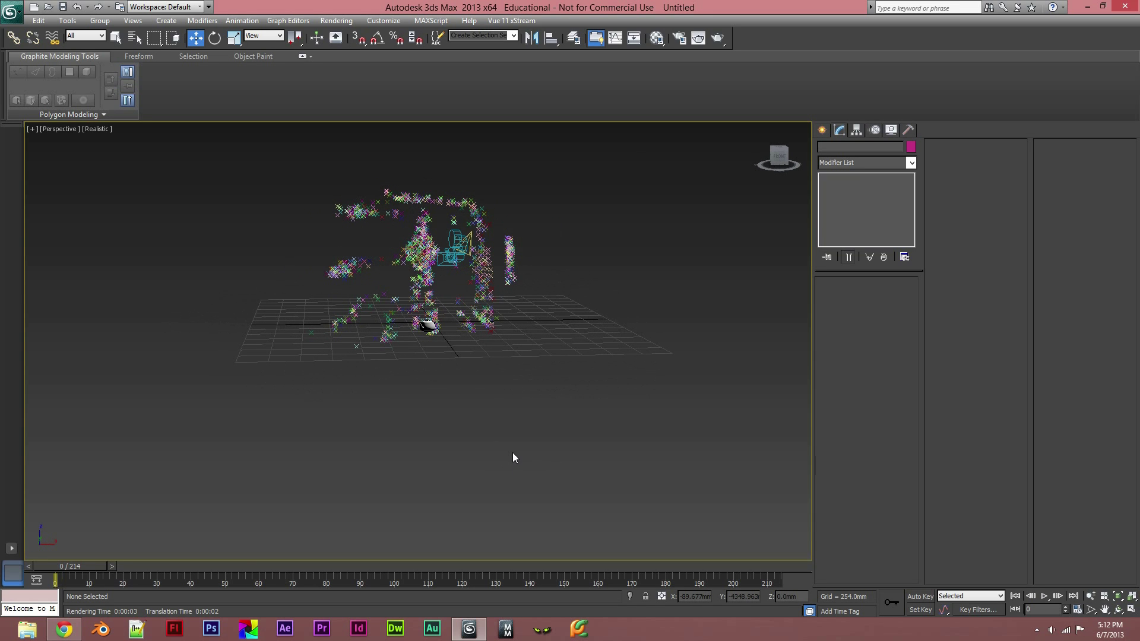
middle_click_drag(451, 432, 487, 439, "alt")
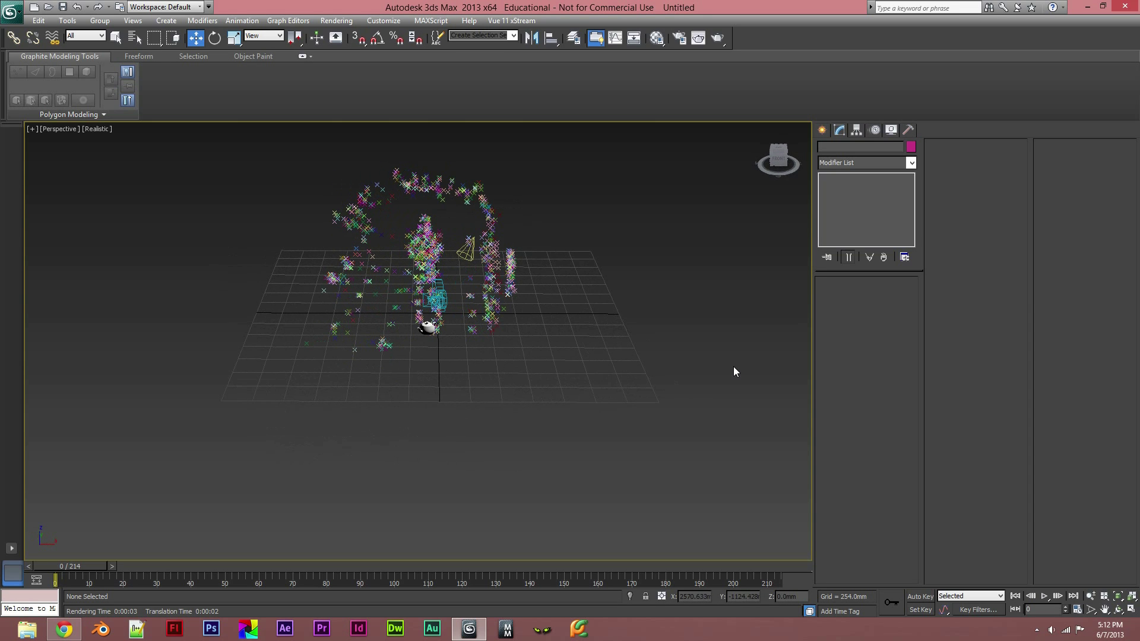
Create a standard-primitive plane about 1694 mm long and 1783 mm wide on the ground around the teapot
left_click(822, 130)
left_click(832, 166)
left_click(827, 150)
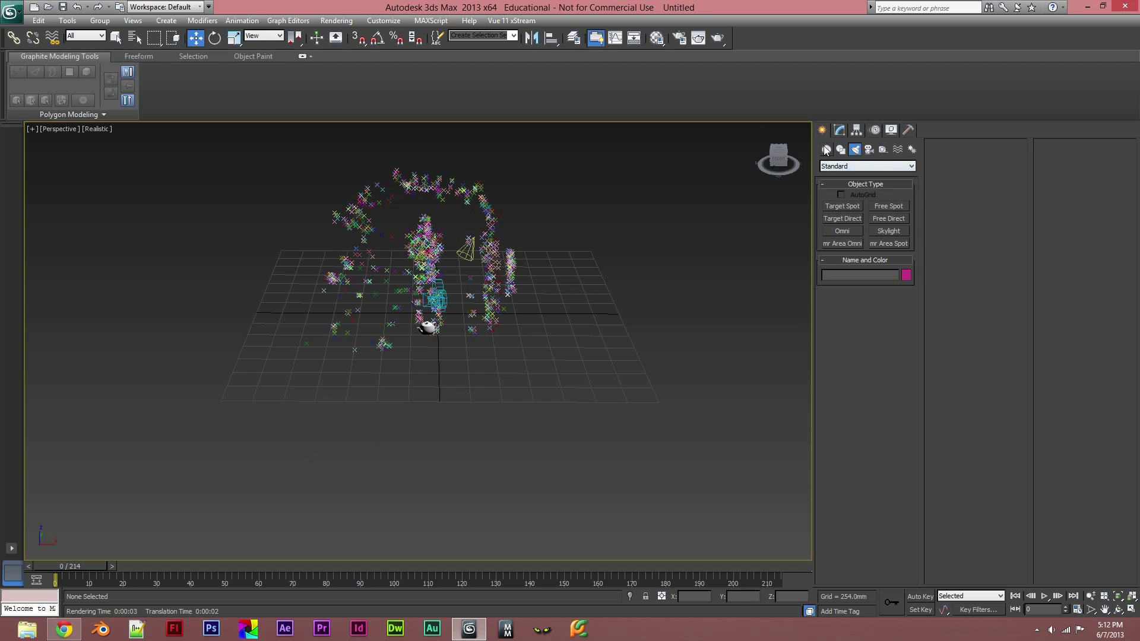
left_click(831, 168)
left_click(831, 168)
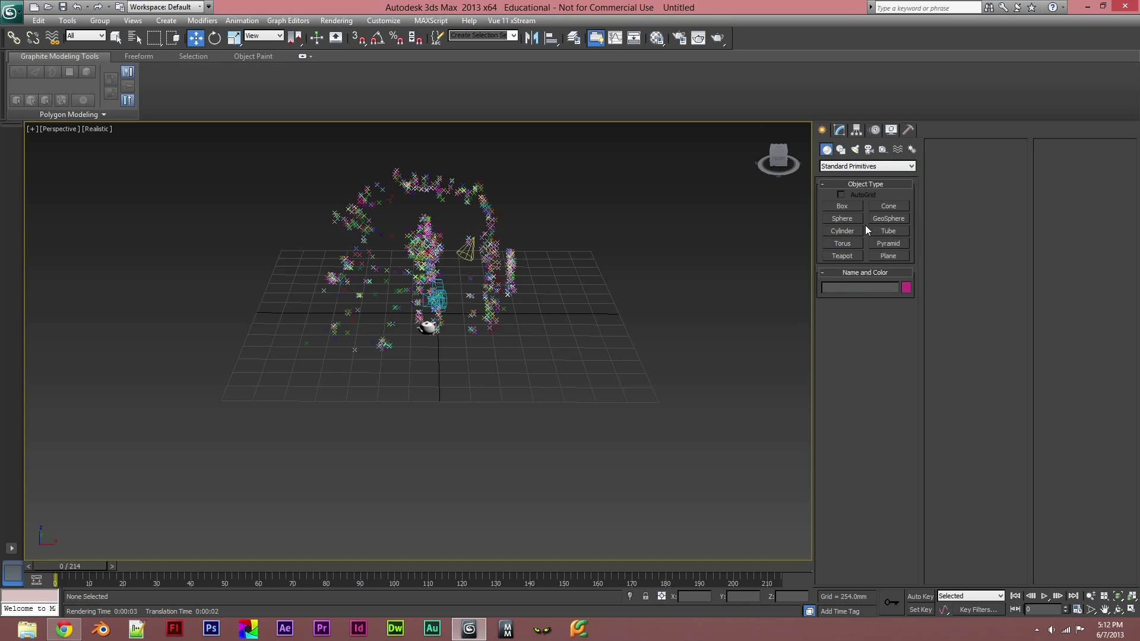
left_click(889, 256)
left_click_drag(516, 308, 323, 396)
key("w")
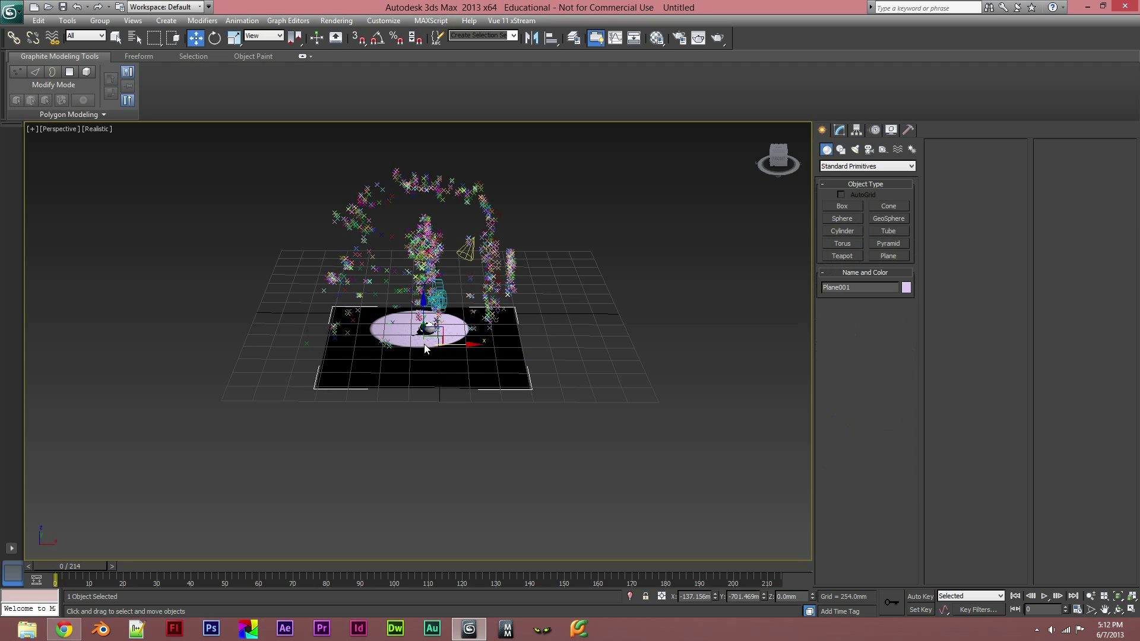
Move the plane along the ground to about X -134 mm, Y -449 mm so that it surrounds the teapot
middle_click_drag(475, 363, 423, 408, "alt")
middle_click_drag(377, 373, 430, 458, "alt")
left_click_drag(476, 336, 498, 322)
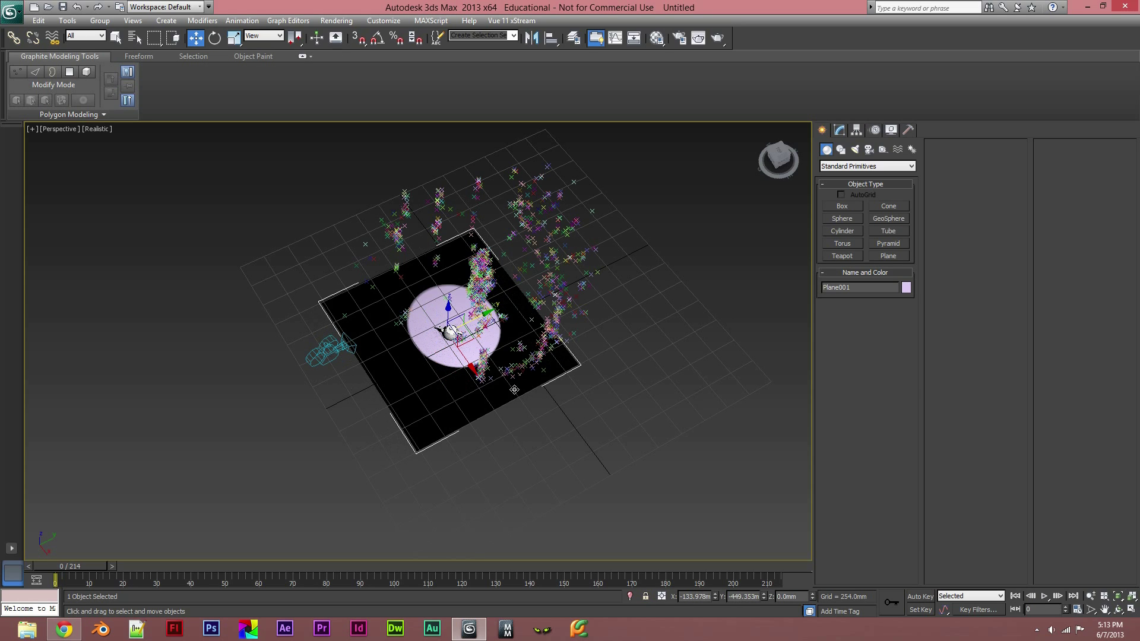
Scale the plane uniformly to about 49 percent, and reduce its Y scale to about 31 percent
right_click(508, 373)
left_click(531, 403)
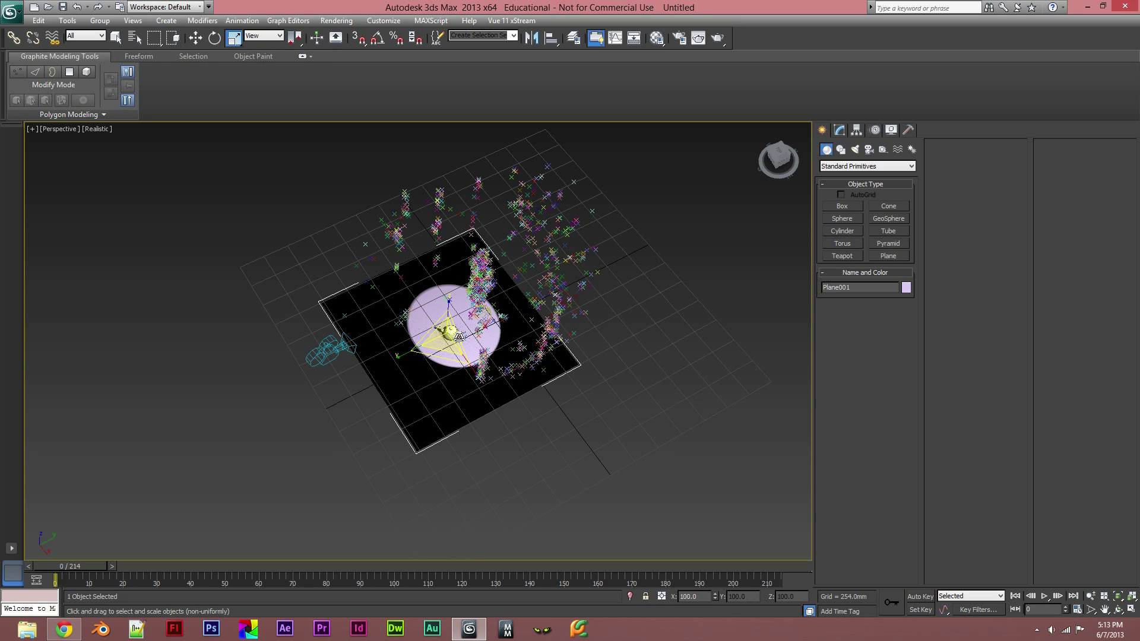
left_click_drag(456, 346, 517, 415)
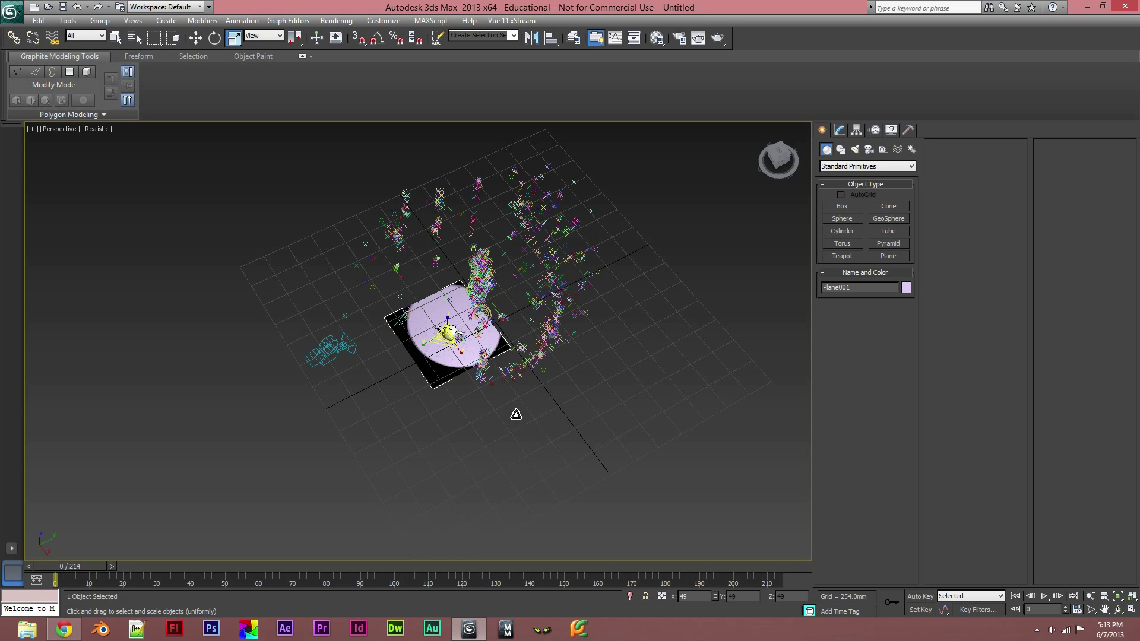
right_click(485, 350)
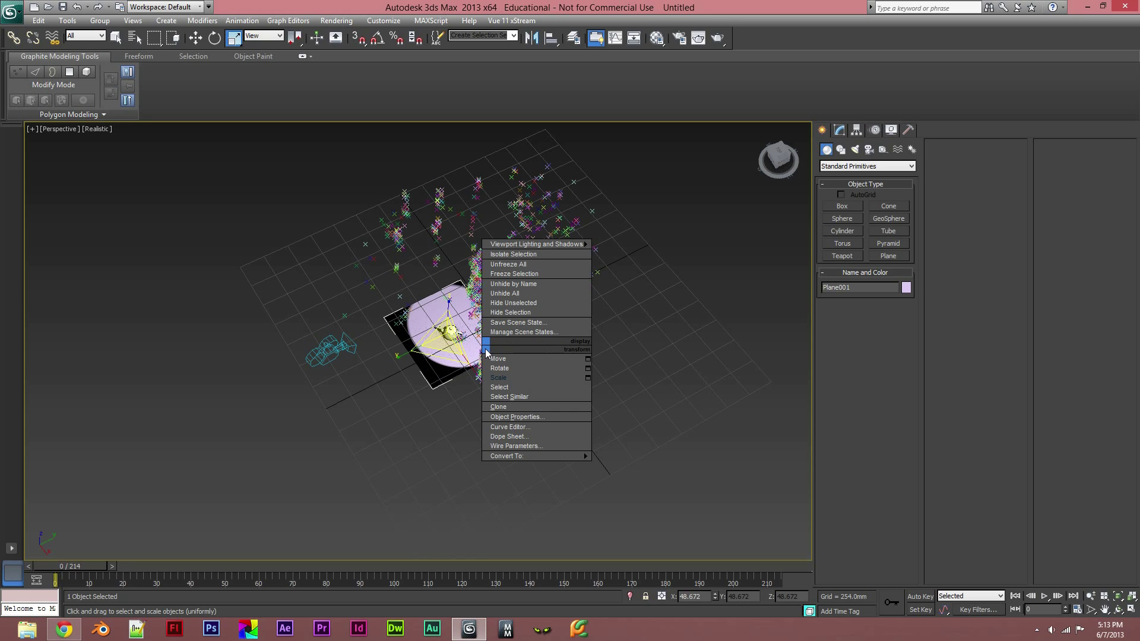
left_click(499, 378)
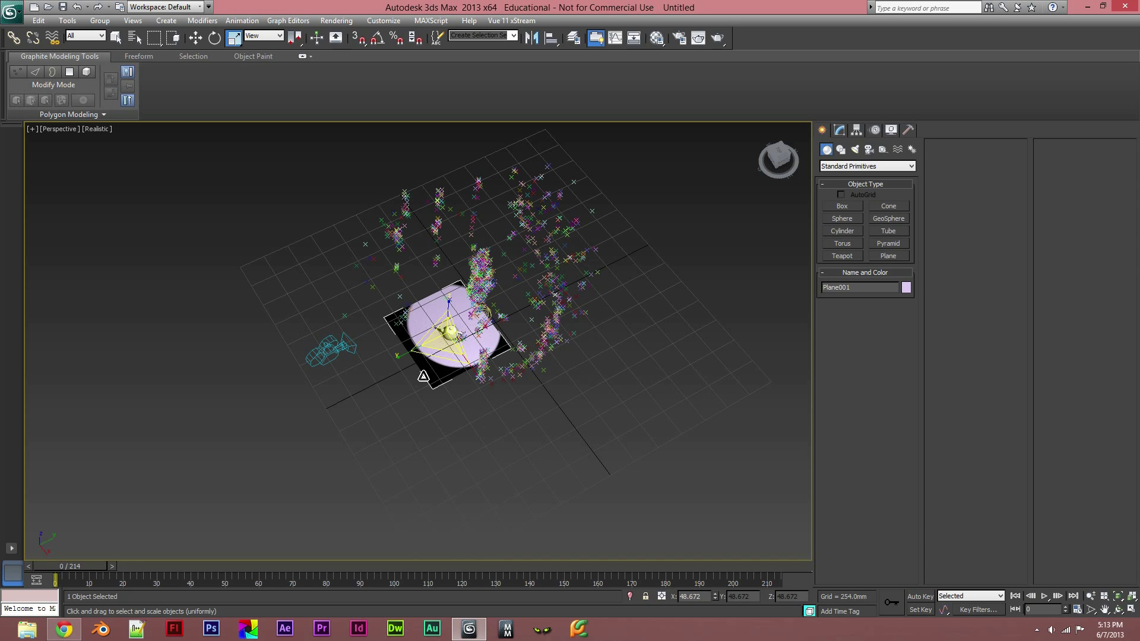
left_click_drag(426, 357, 429, 356)
middle_click_drag(538, 365, 503, 339, "alt")
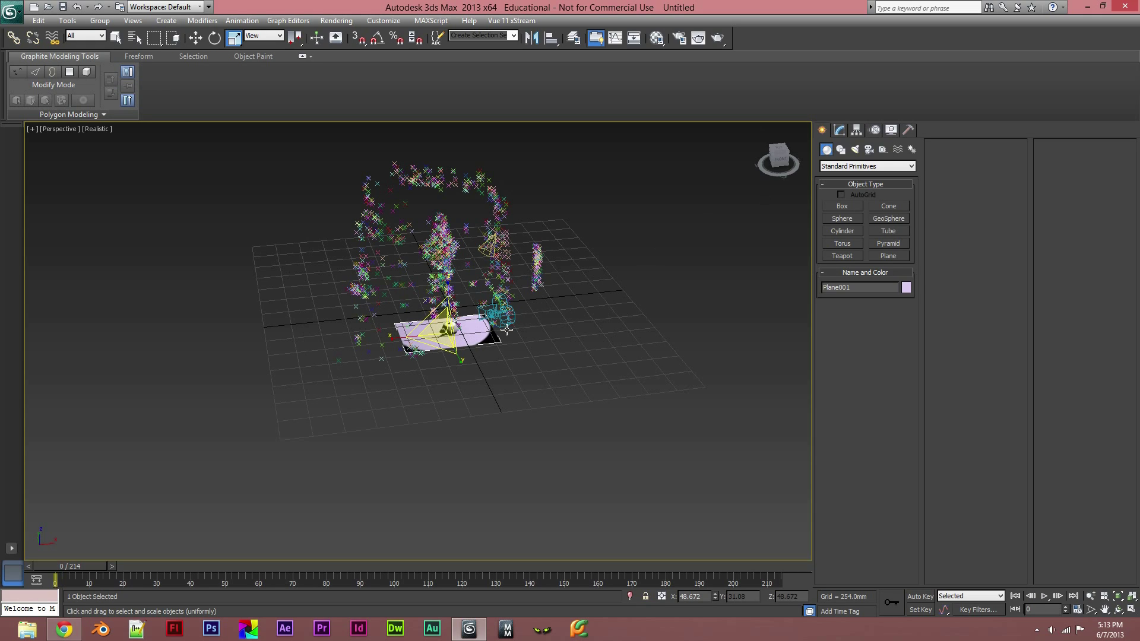
Add an object-space Camera Map modifier to the plane and pick VISCODA_cam as its camera
left_click(839, 130)
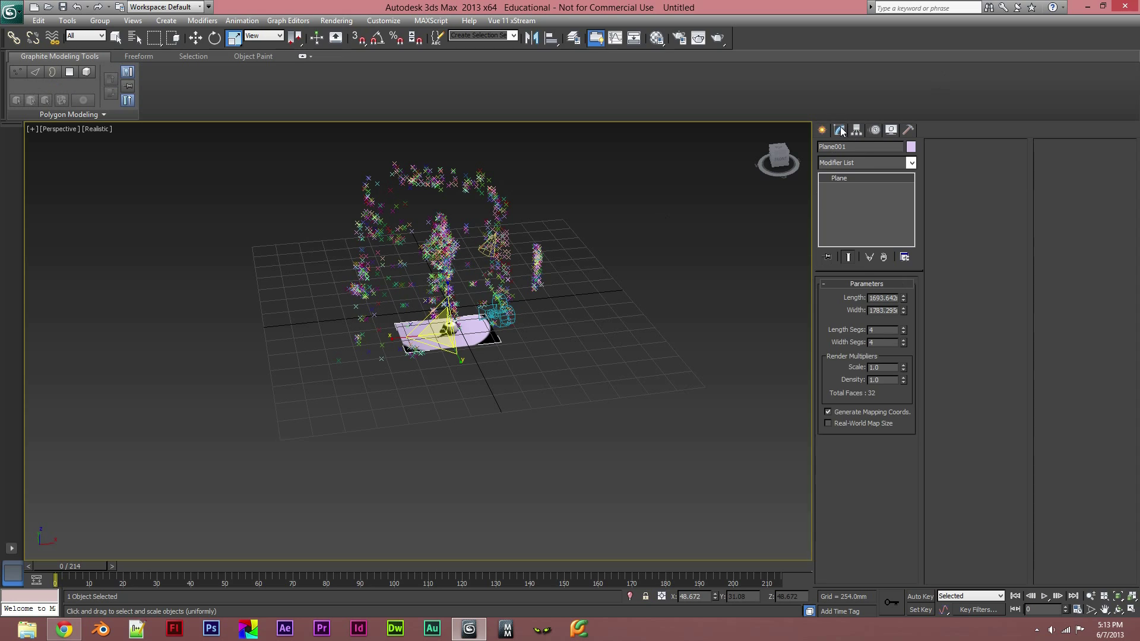
left_click(912, 162)
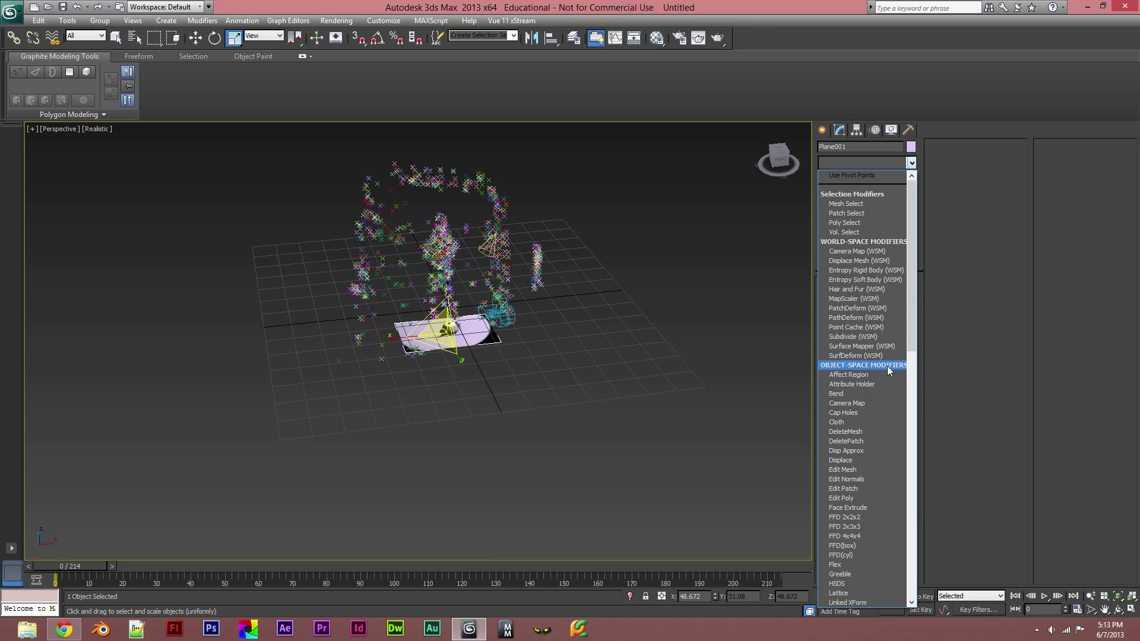
left_click(857, 404)
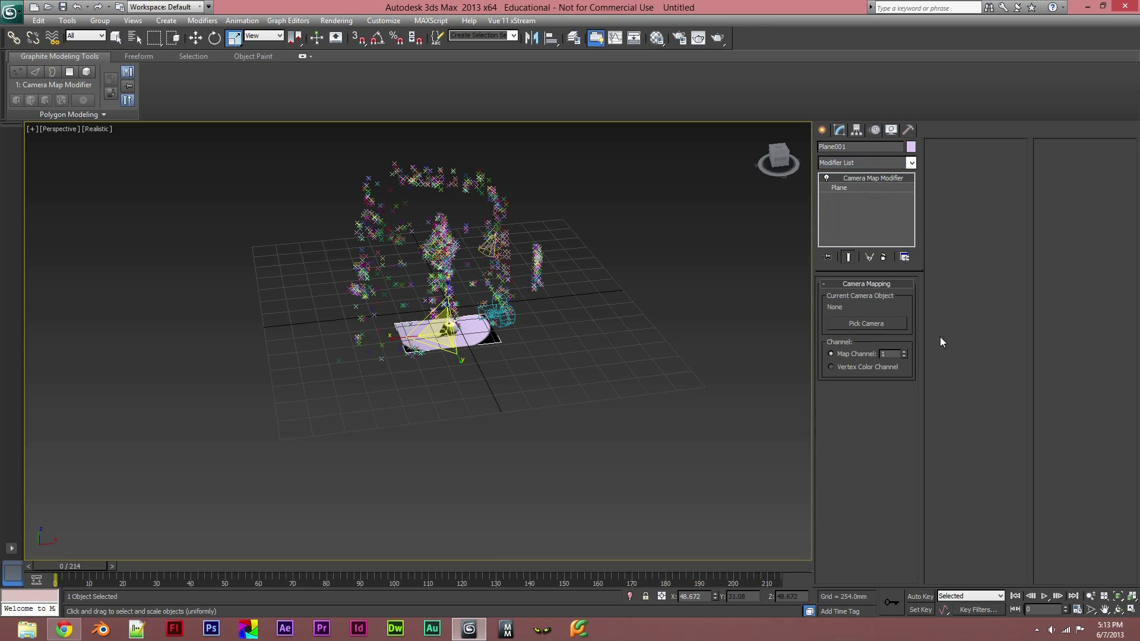
left_click(862, 323)
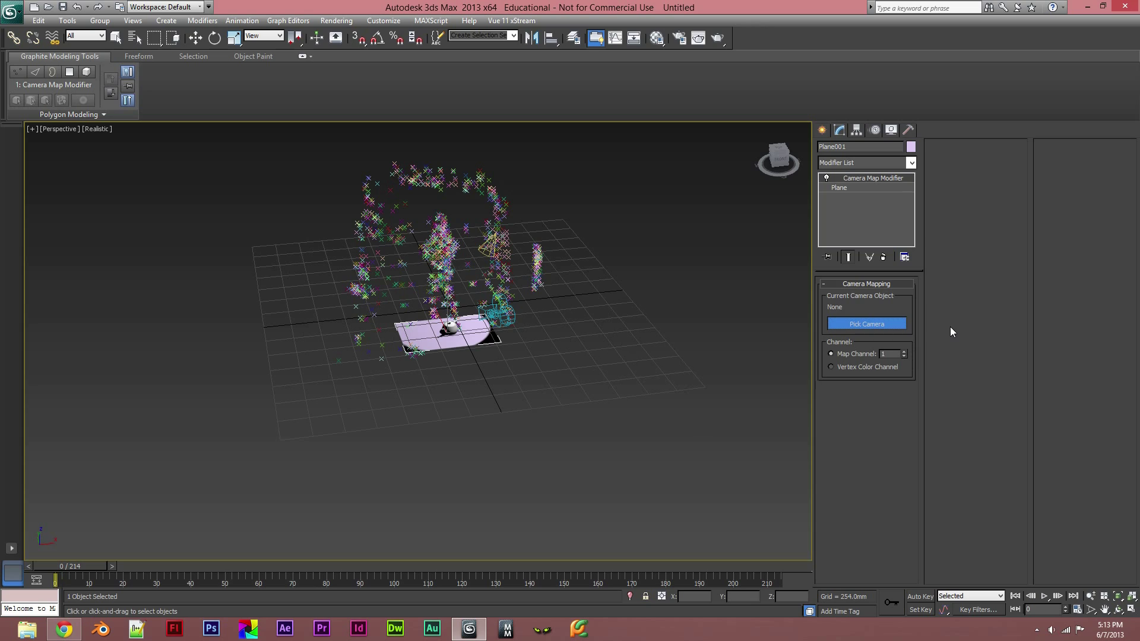
left_click(510, 329)
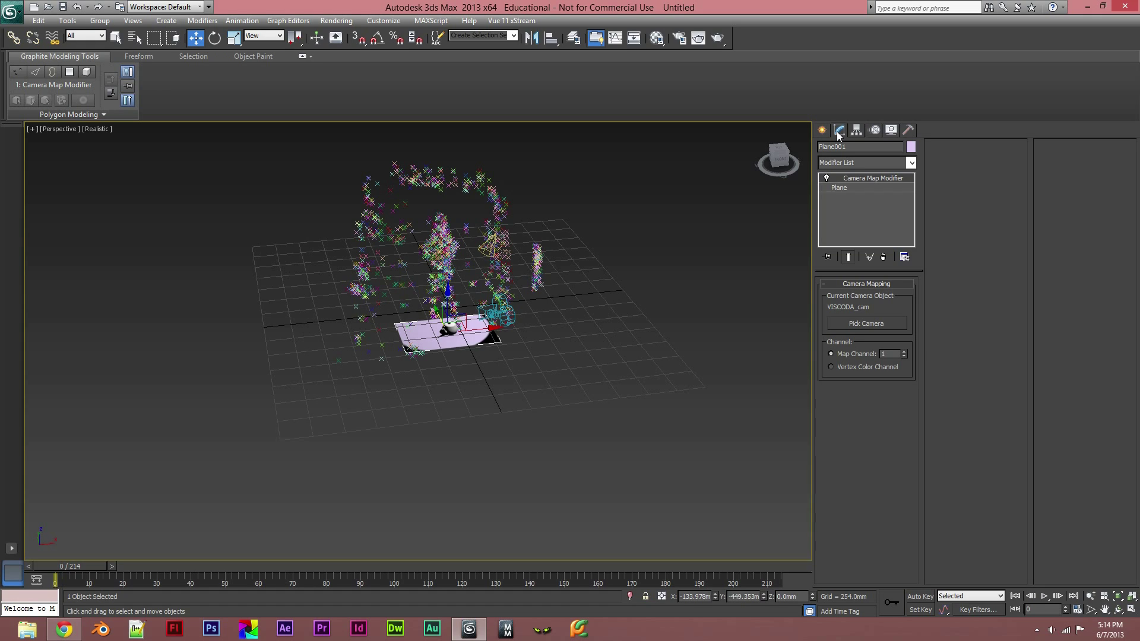
Clear the selection and switch to a maximized view through VISCODA_cam
left_click(1130, 610)
left_click(749, 302)
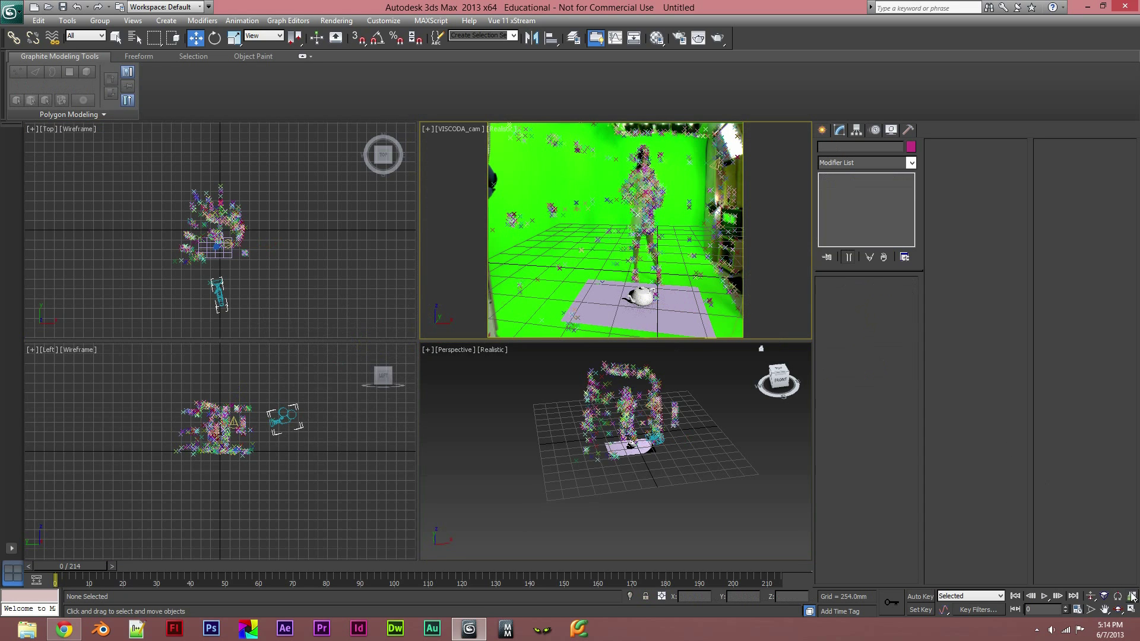
left_click(1133, 597)
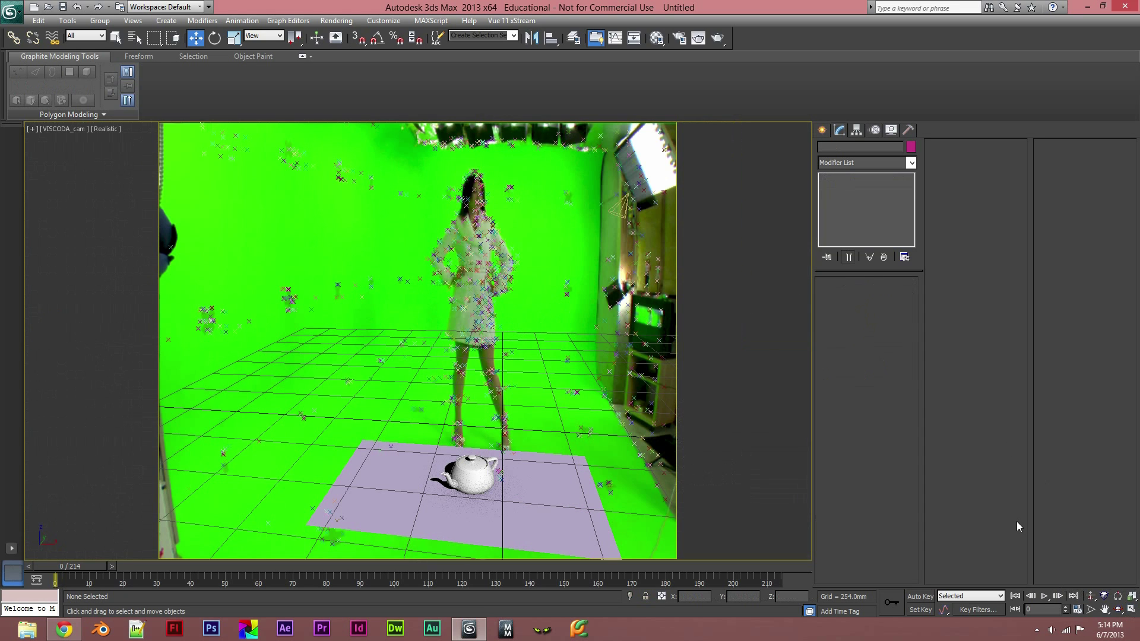
Open the Material Editor and rename the unused material beside the teapot's material as Shadows
left_click(657, 37)
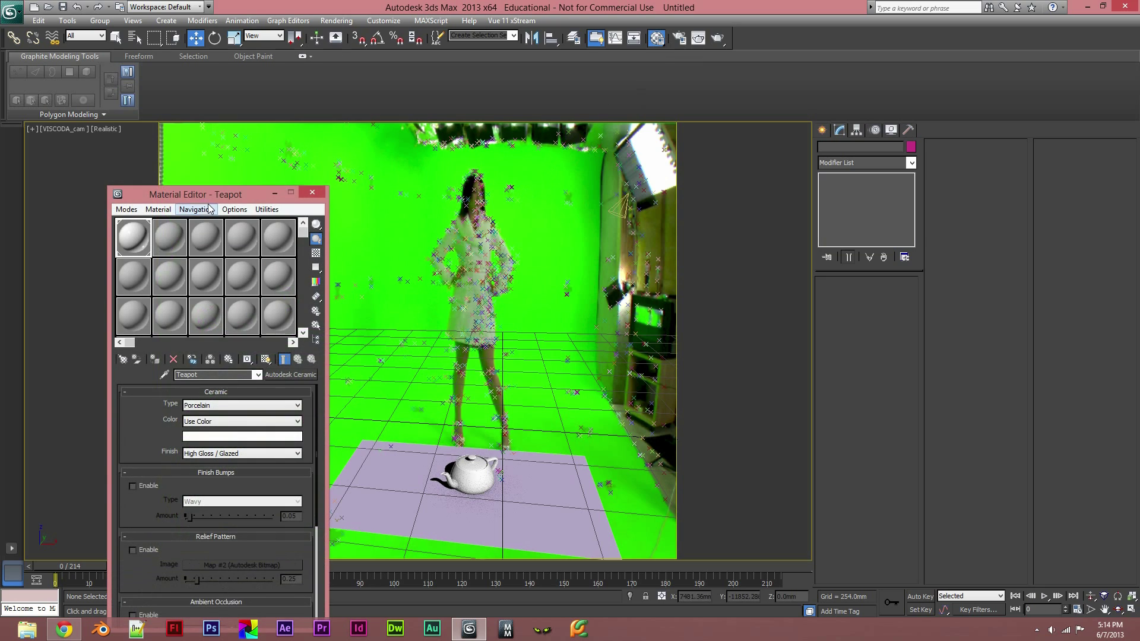
left_click_drag(193, 194, 126, 193)
left_click(102, 236)
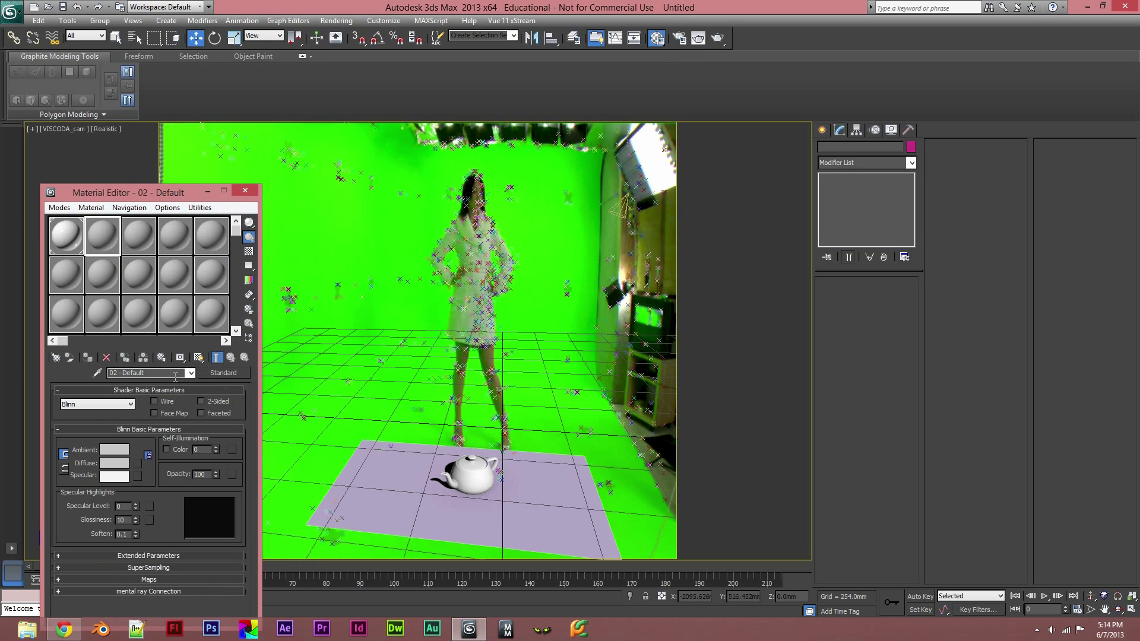
key("BackSpace")
key("BackSpace")
key("BackSpace")
key("BackSpace")
key("BackSpace")
key("BackSpace")
key("BackSpace")
key("BackSpace")
key("BackSpace")
key("BackSpace")
key("BackSpace")
key("BackSpace")
type("Shadows")
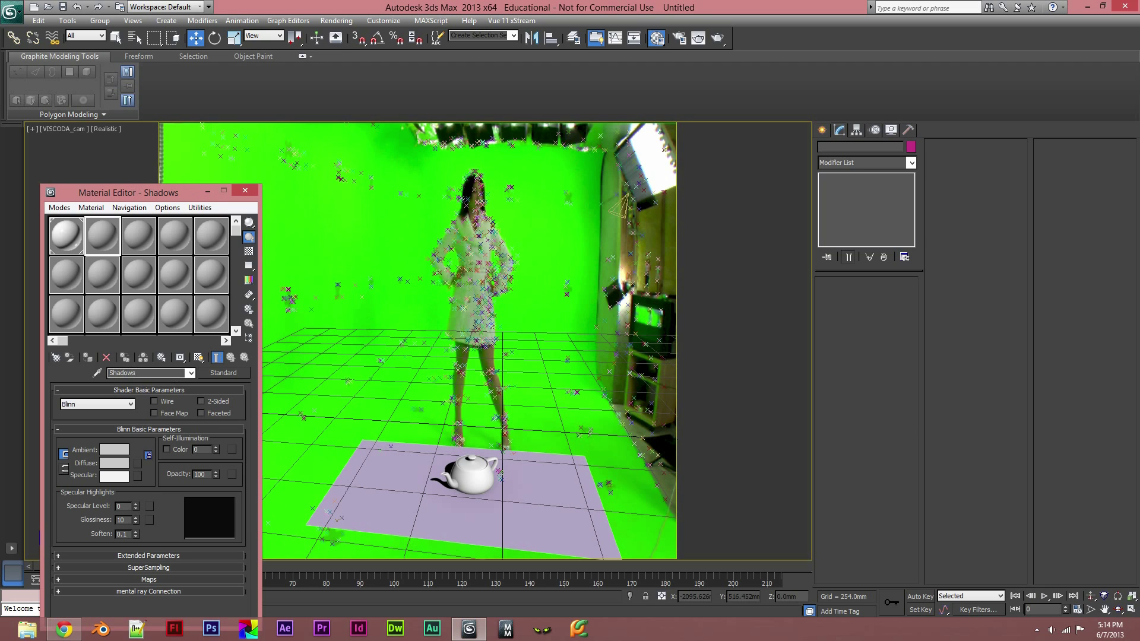
Change the Shadows material's type to the mental ray Matte/Shadow/Reflection material
left_click(223, 372)
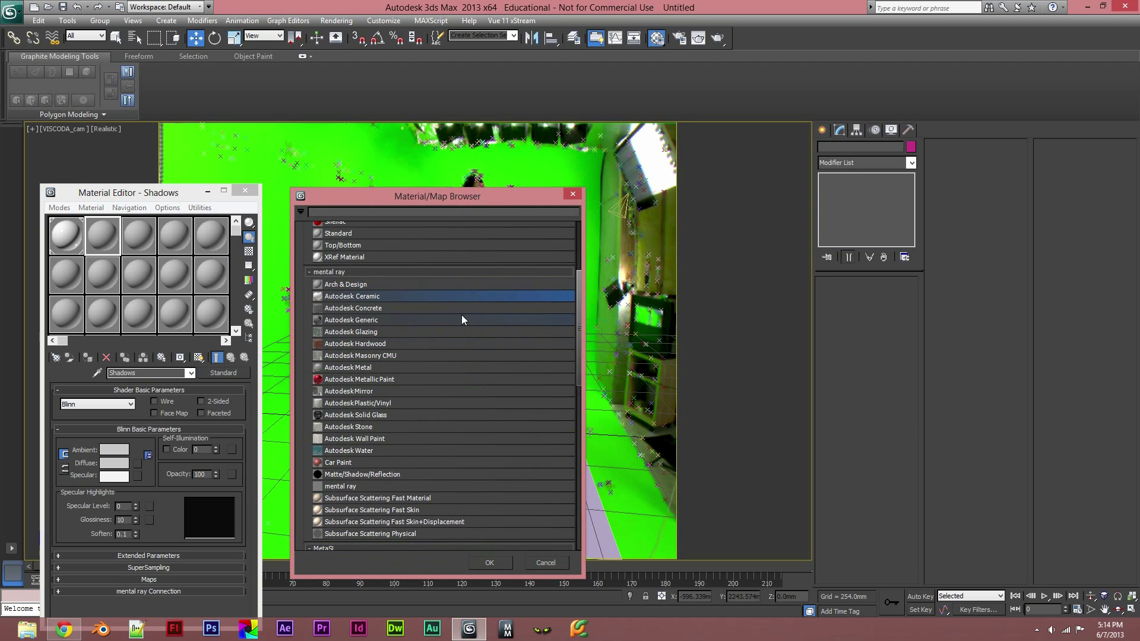
left_click(349, 475)
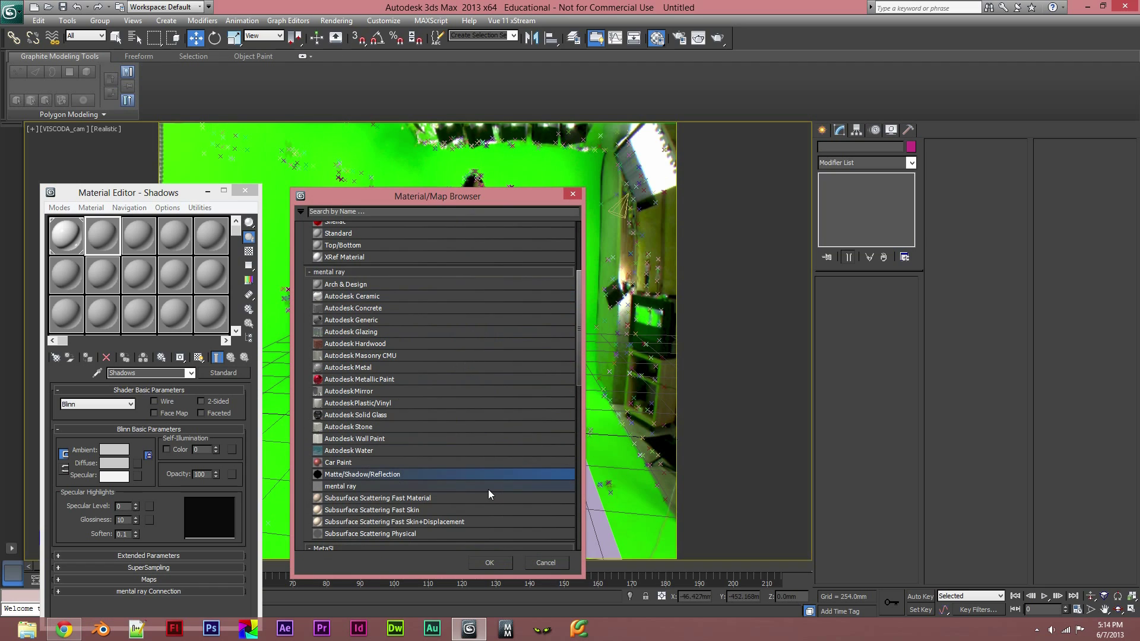
left_click(489, 563)
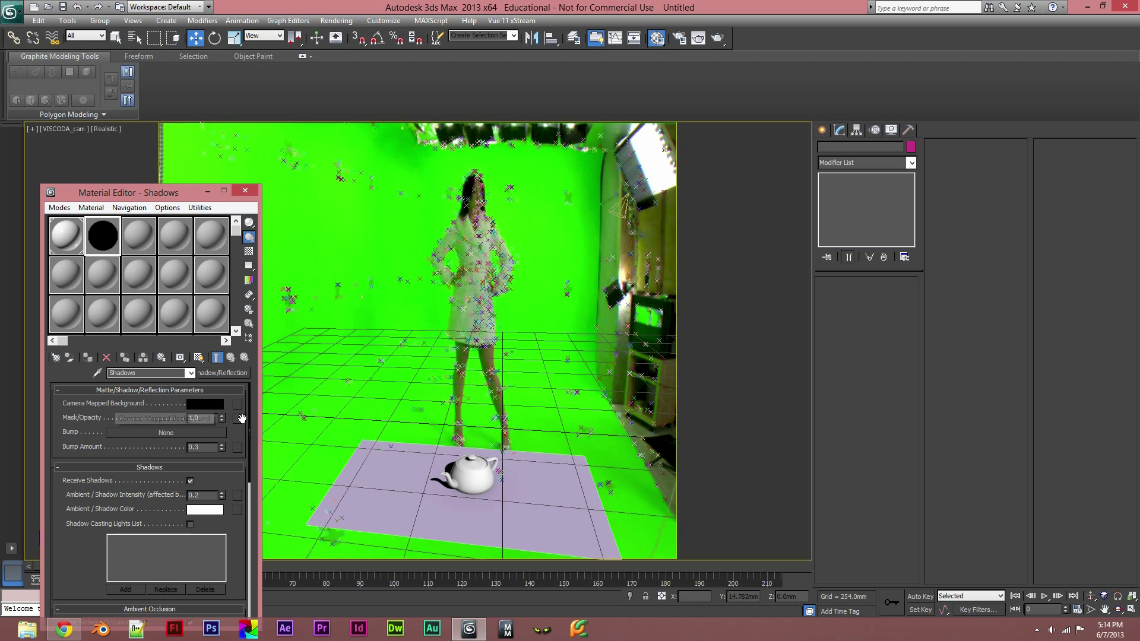
Assign a Camera Map Per Pixel map to the Shadows material's Camera Mapped Background
left_click(237, 404)
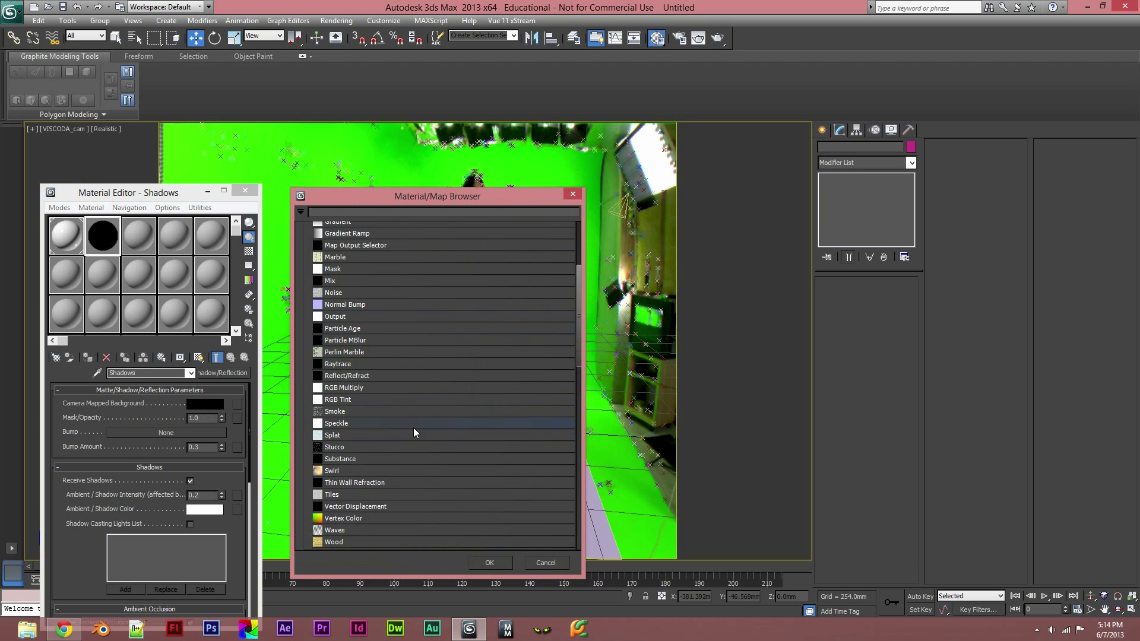
scroll(578, 327, "up", 4)
left_click(344, 253)
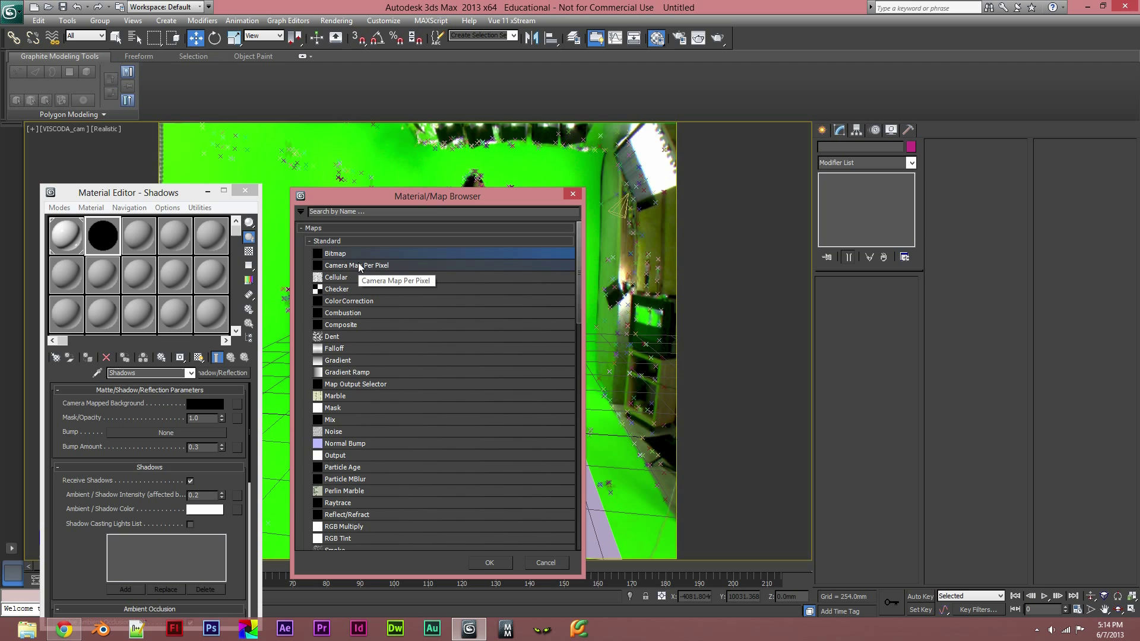
left_click(360, 268)
left_click(490, 561)
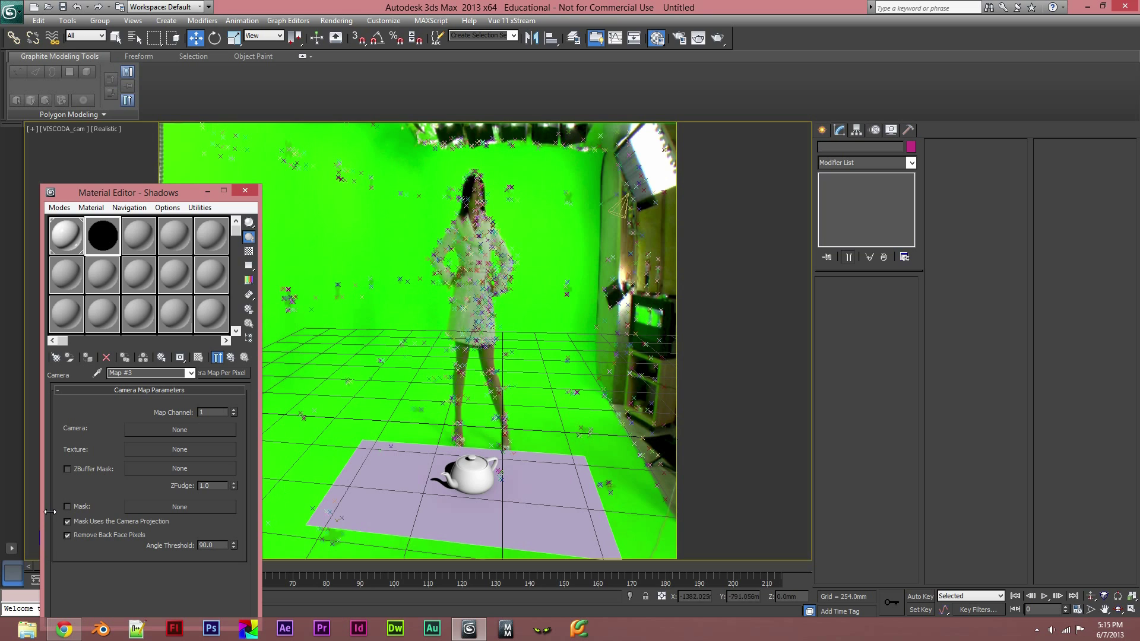
Make the background map a Bitmap using the image sequence from hcw_mmtest_wide.0000.png in the desktop's MM Test Wide folder, frames 0 to 214
left_click(237, 375)
left_click(336, 255)
left_click(488, 563)
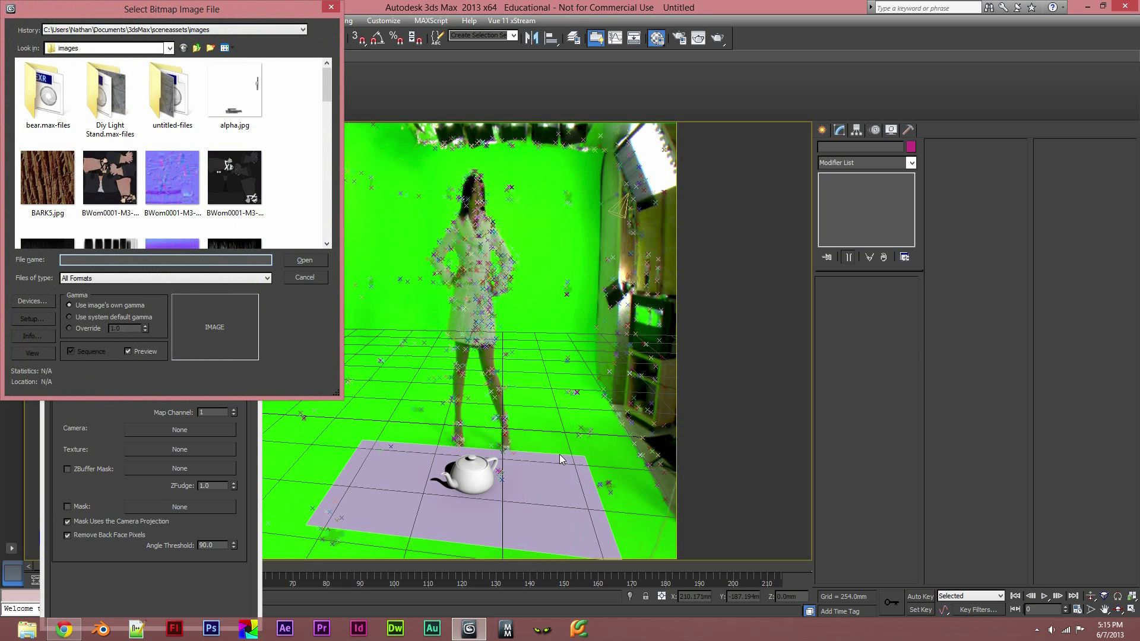
left_click(169, 48)
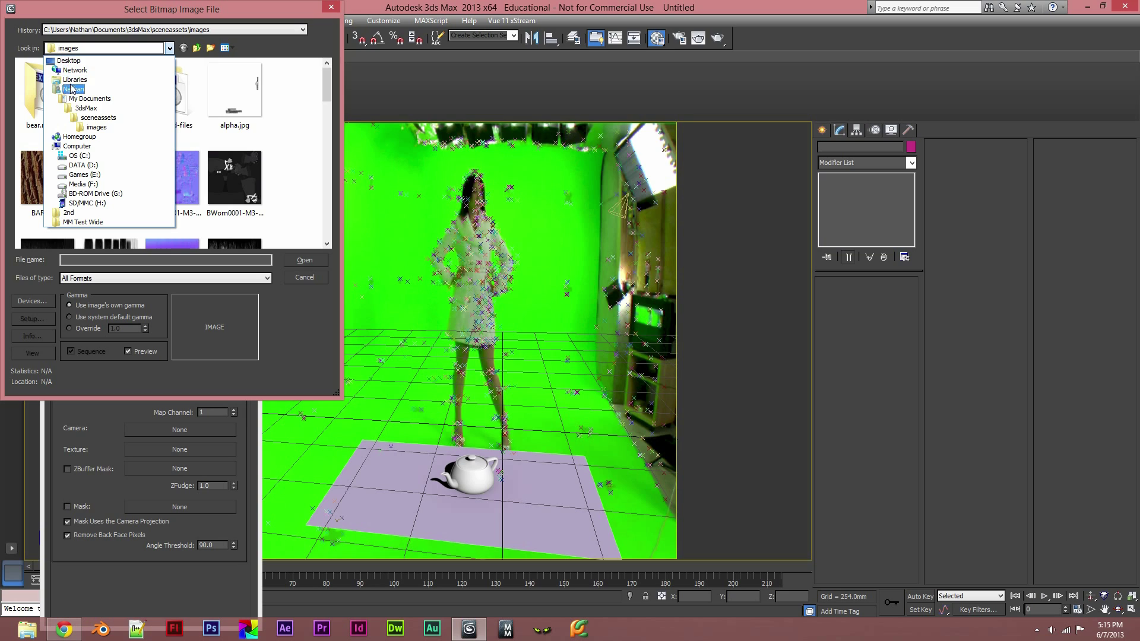
left_click(68, 60)
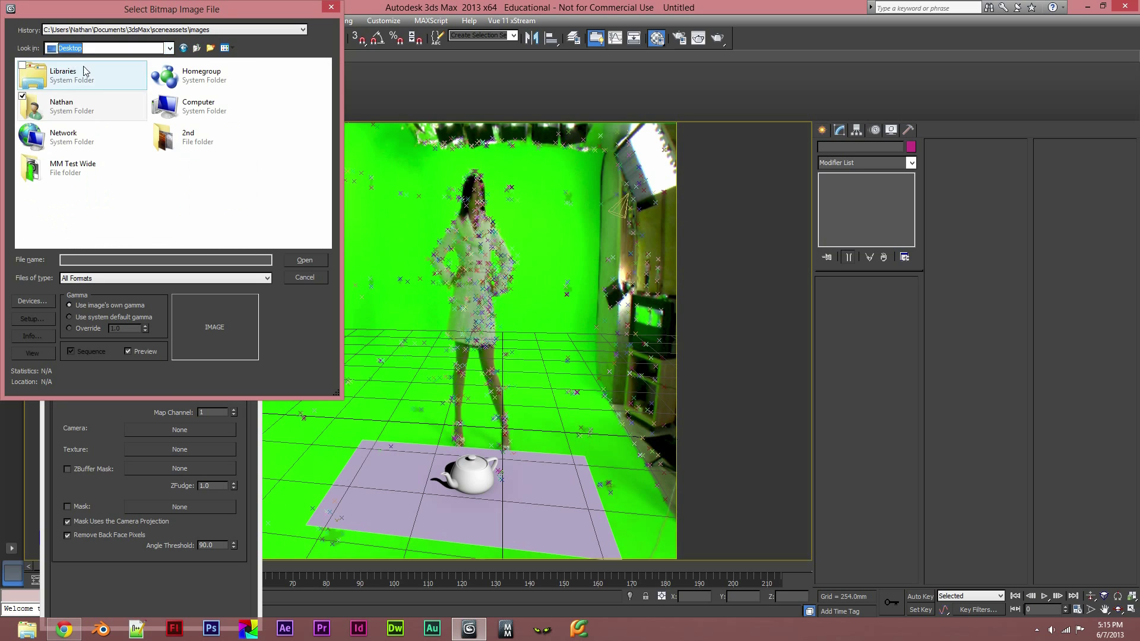
double_click(205, 137)
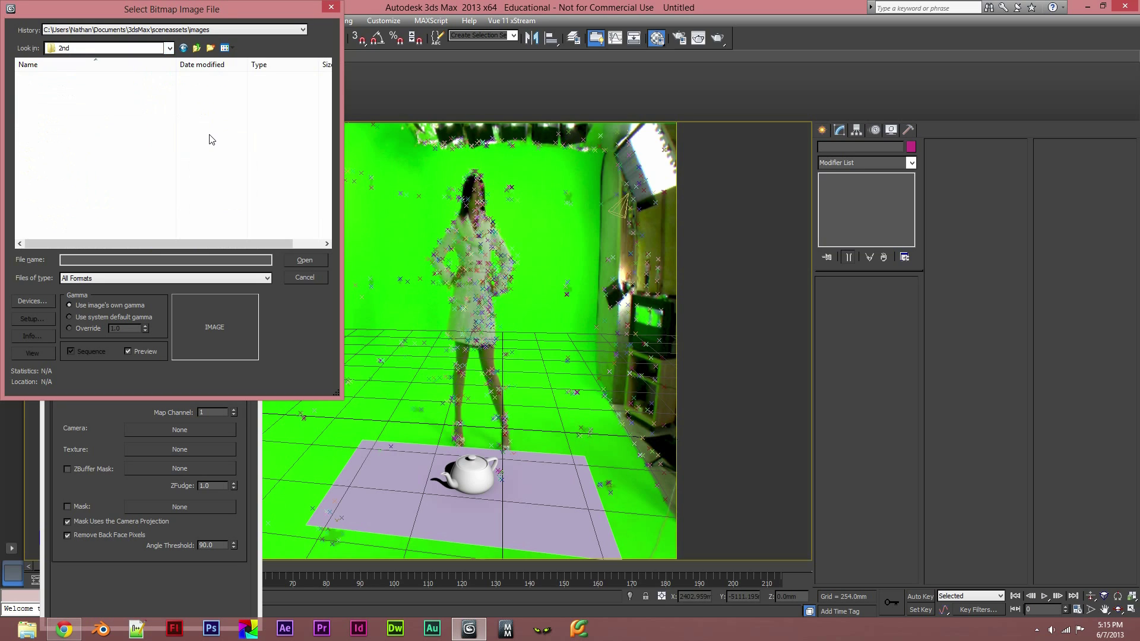
left_click(196, 48)
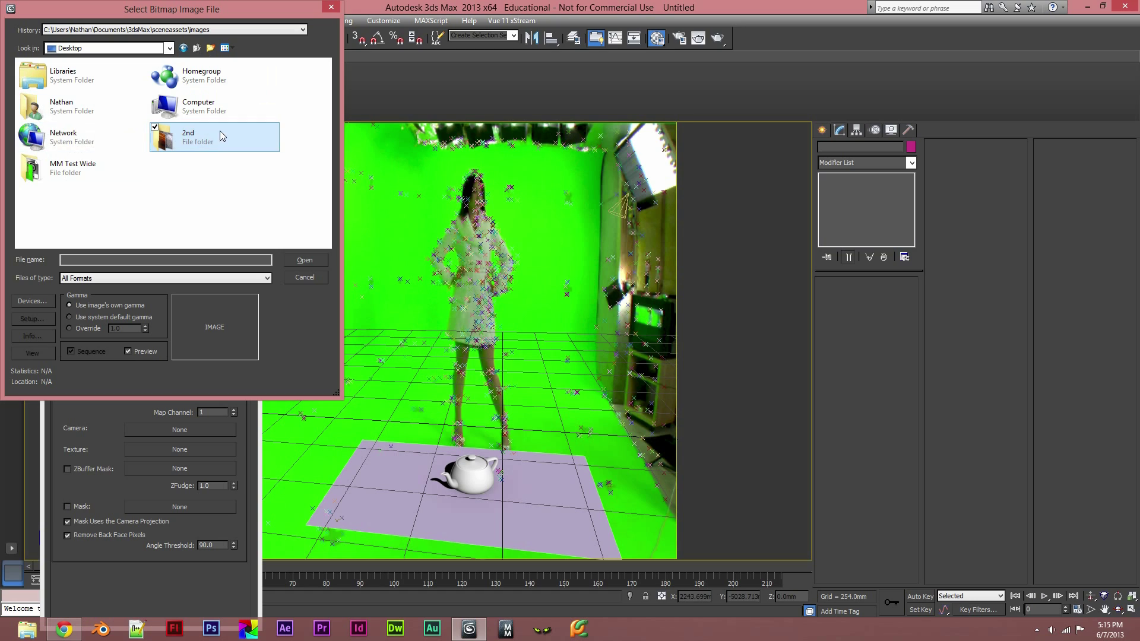
double_click(75, 171)
left_click(95, 90)
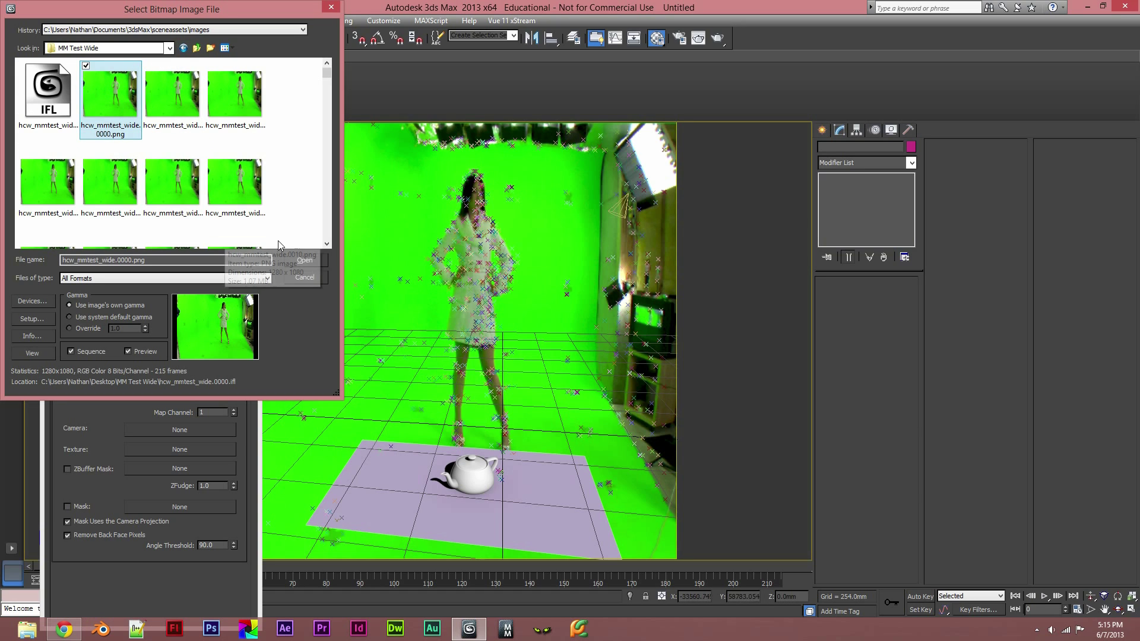
left_click(306, 260)
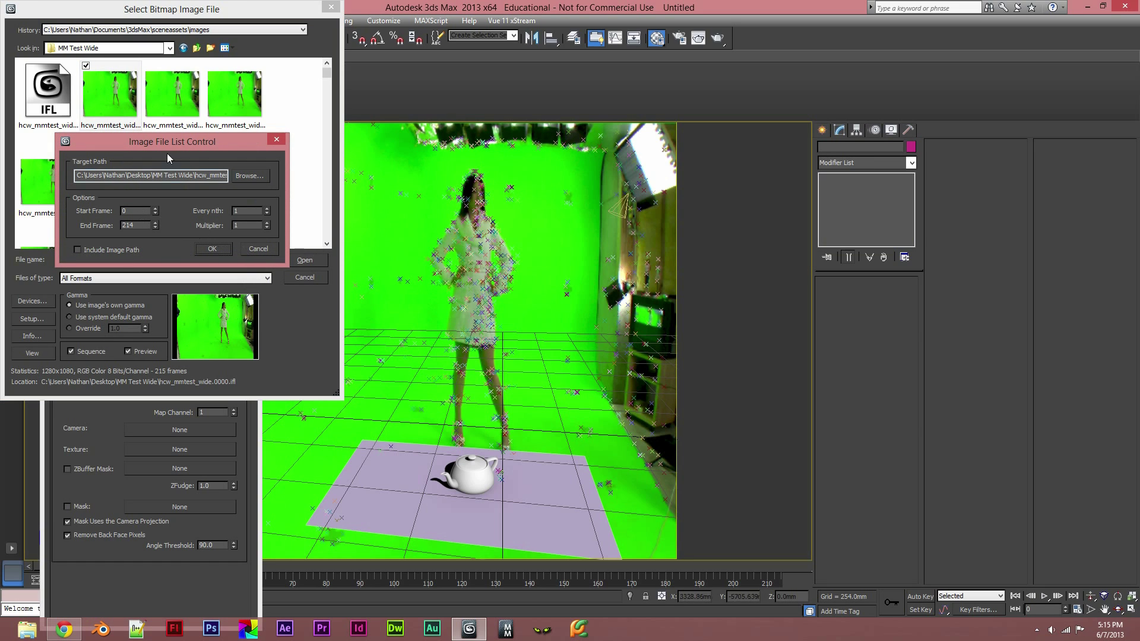
left_click(214, 248)
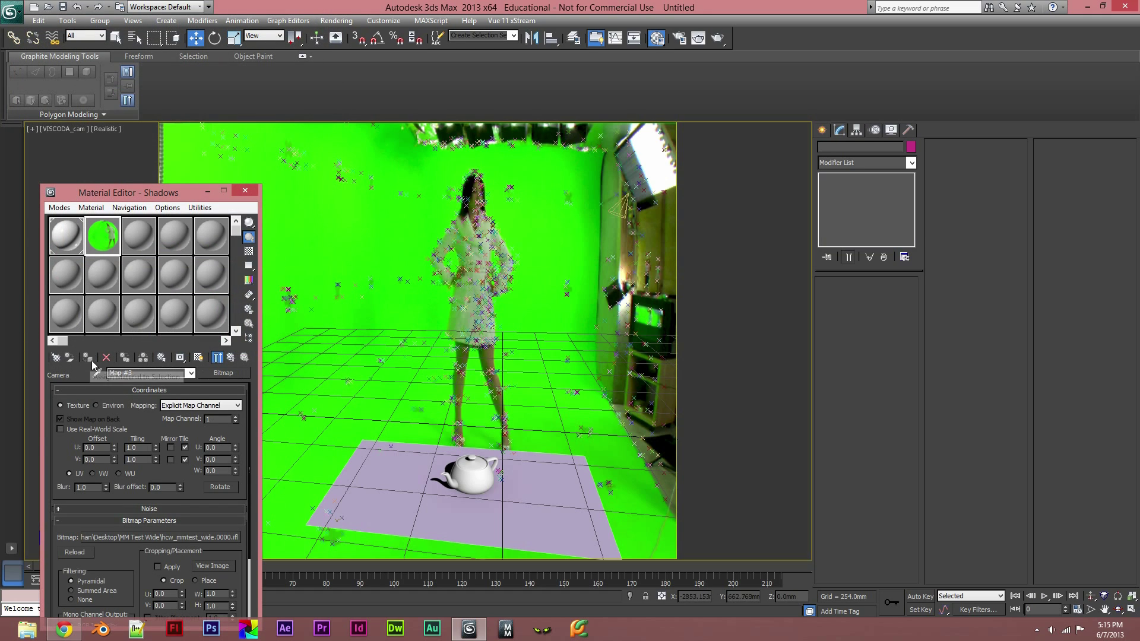
Select the ground plane, turn on viewport display for the background bitmap and return to the parent Shadows material
left_click(422, 500)
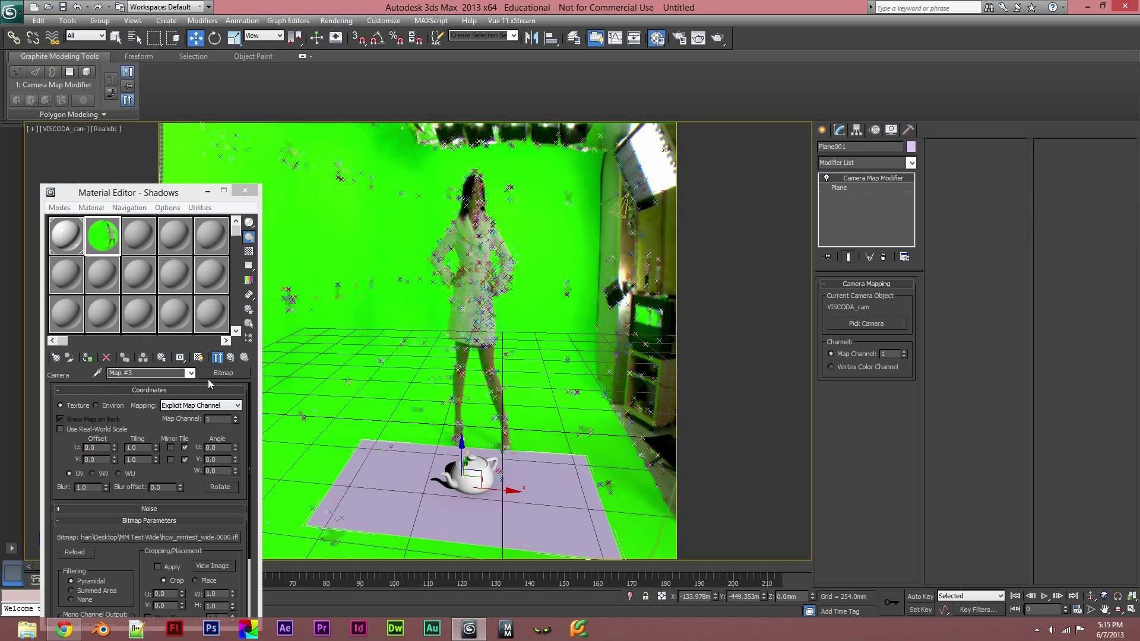
left_click(200, 359)
left_click(231, 358)
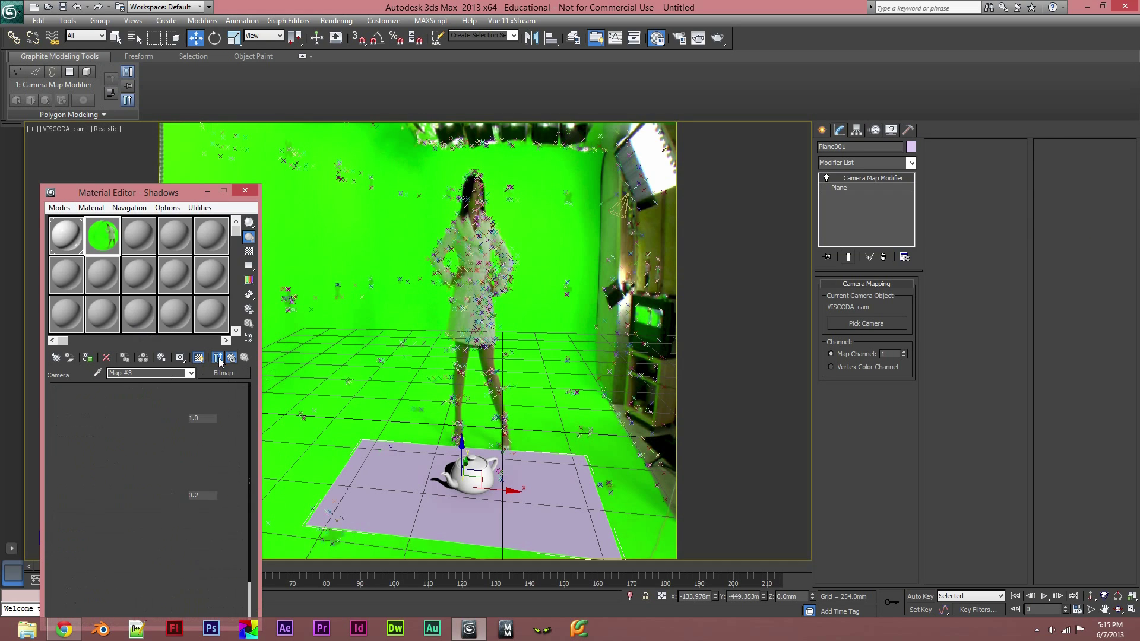
Assign the Shadows material to the selected ground plane and render frame 0 of the VISCODA_cam view
left_click(87, 358)
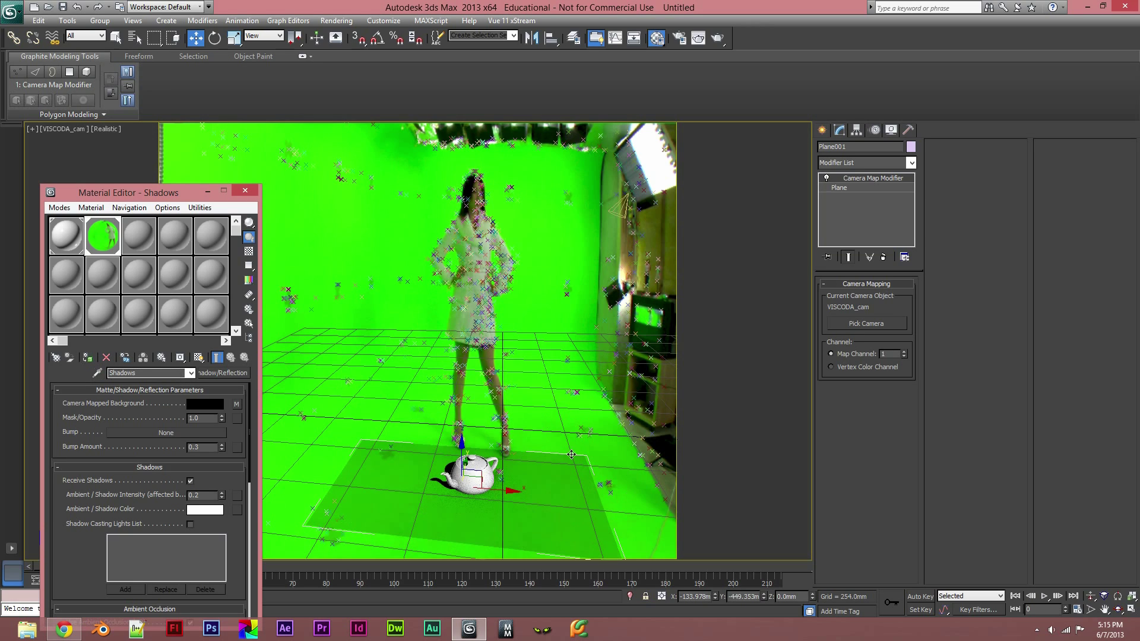
left_click(718, 37)
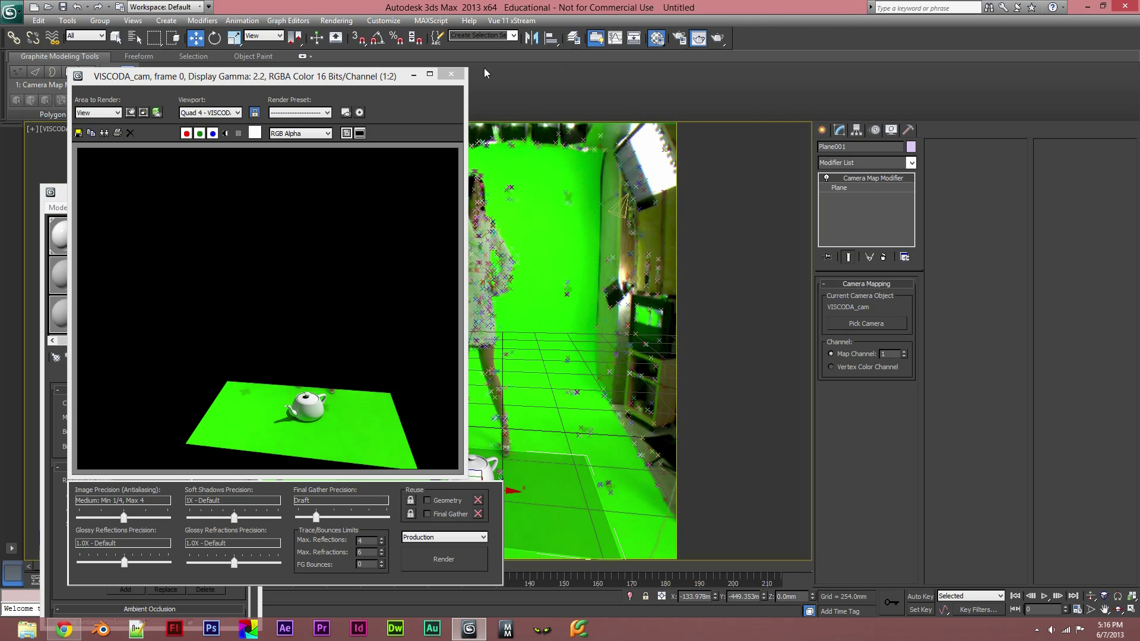
left_click(457, 72)
left_click(457, 73)
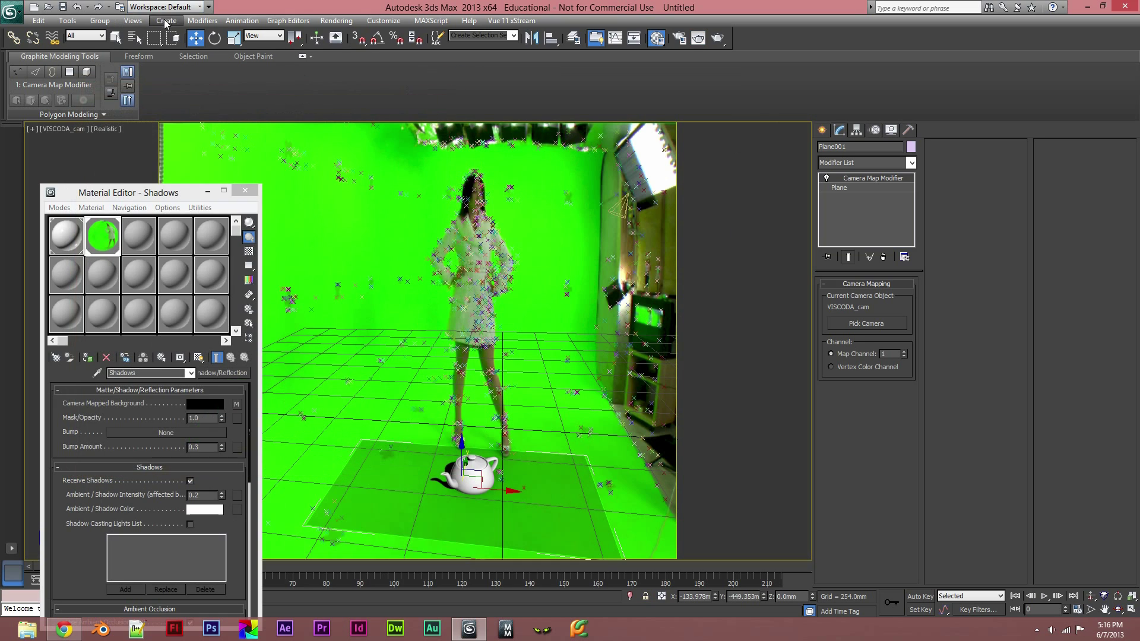
Try the environment background in the camera viewport, and restore the custom image file
left_click(133, 20)
mouse_move(173, 240)
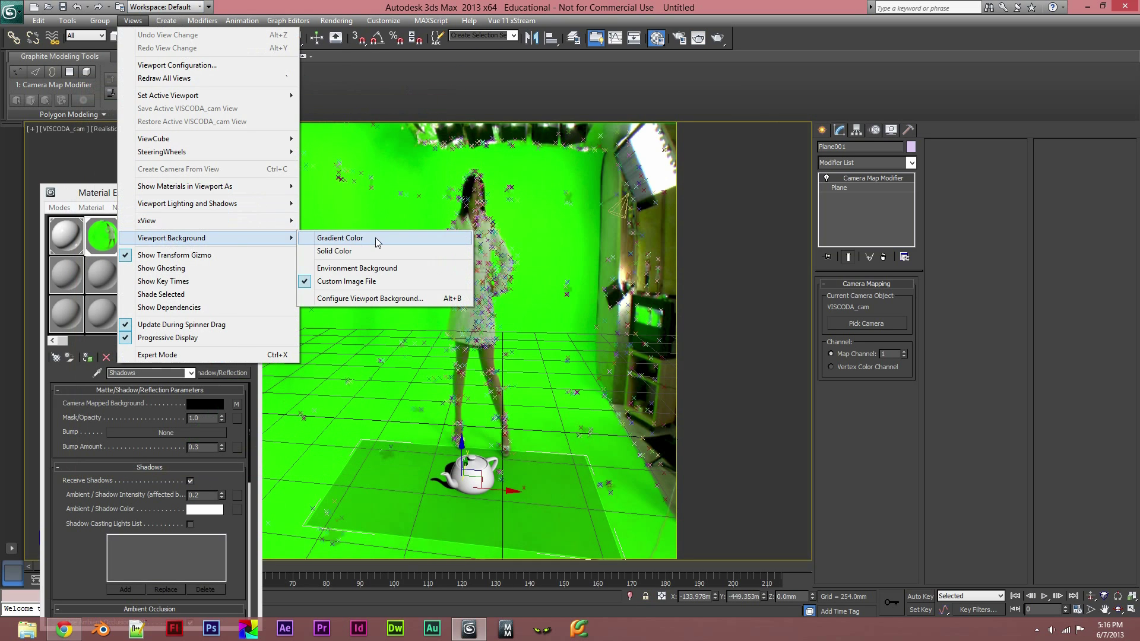
left_click(378, 263)
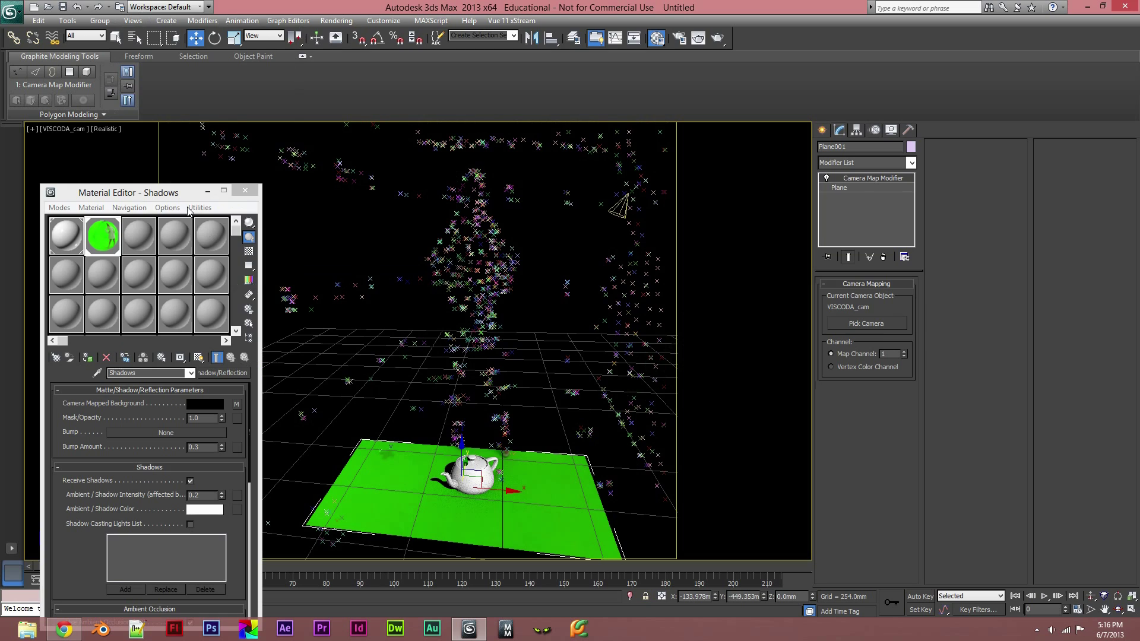
left_click(133, 20)
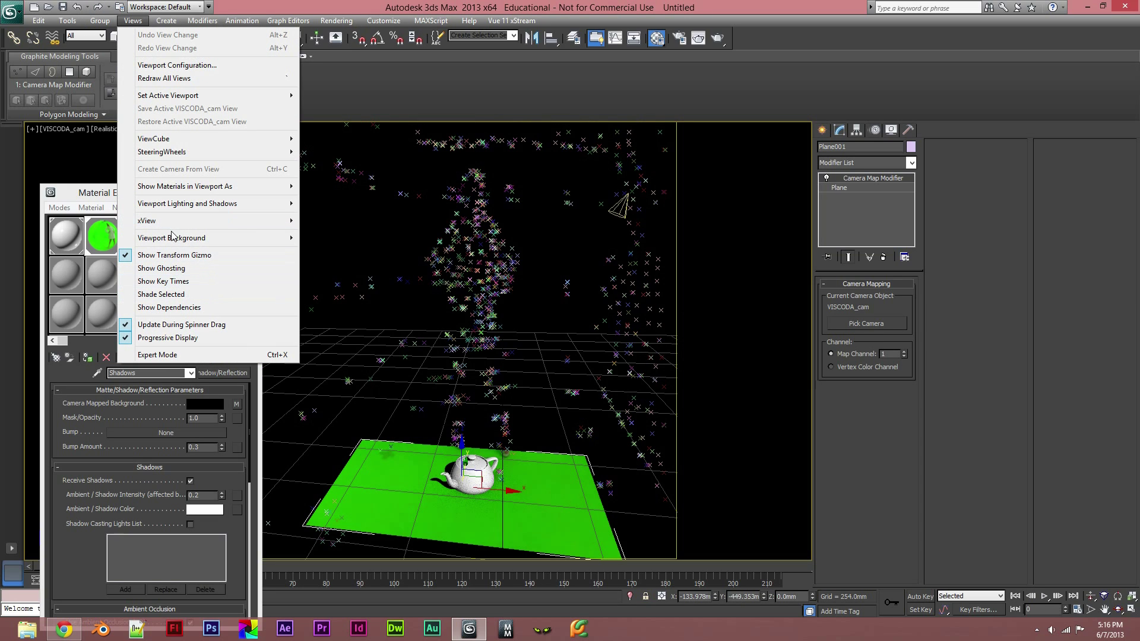
mouse_move(176, 239)
left_click(336, 282)
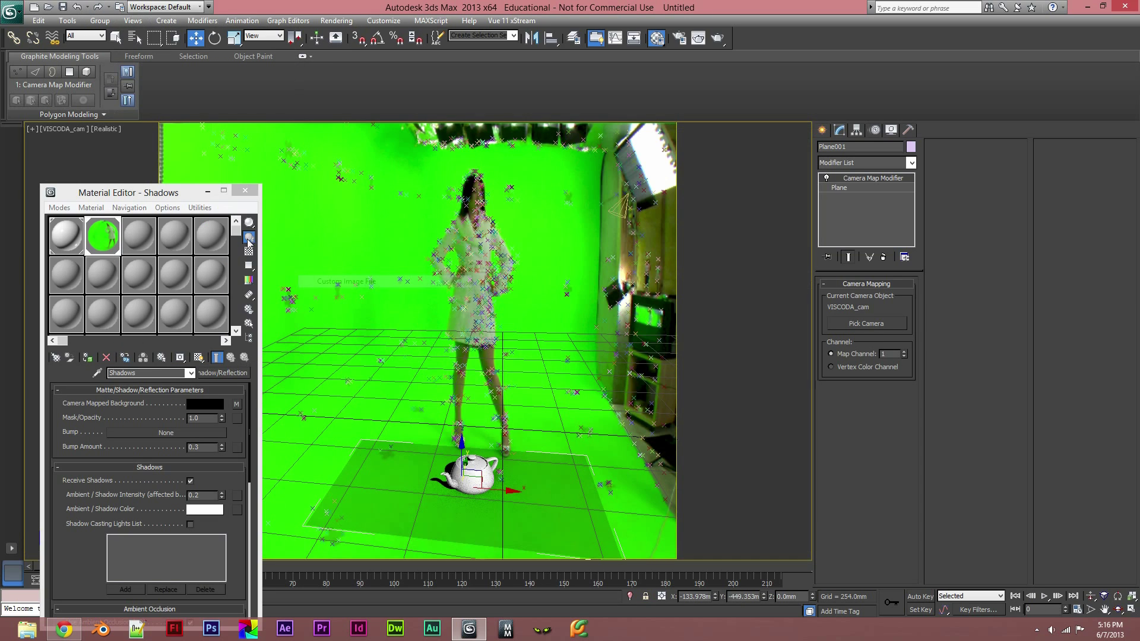
left_click(133, 21)
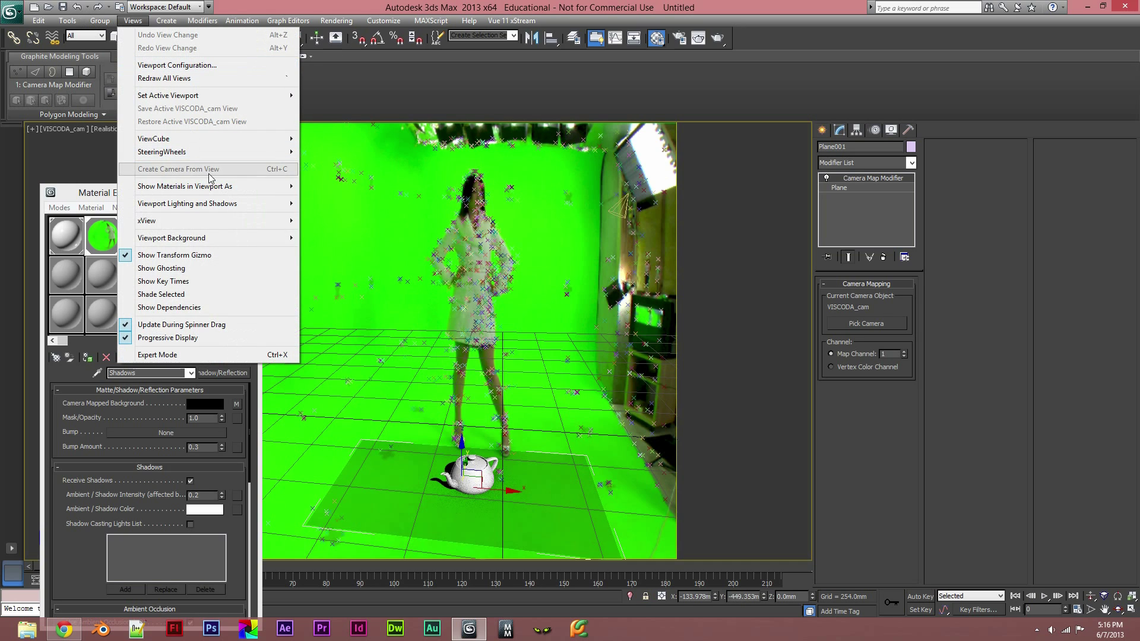
mouse_move(175, 237)
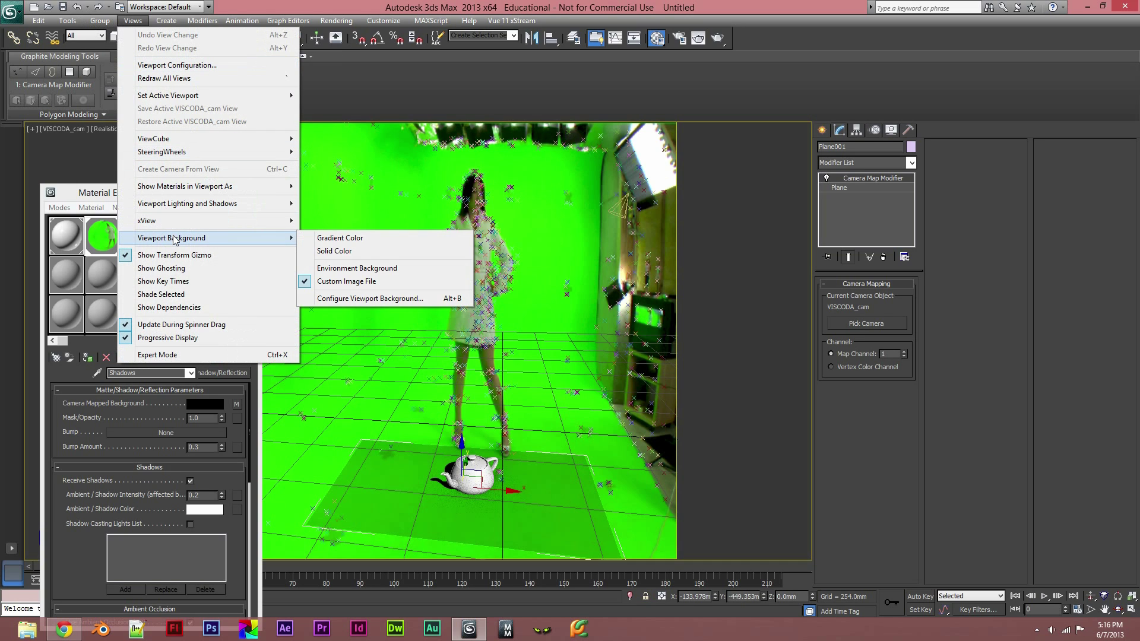
left_click(404, 300)
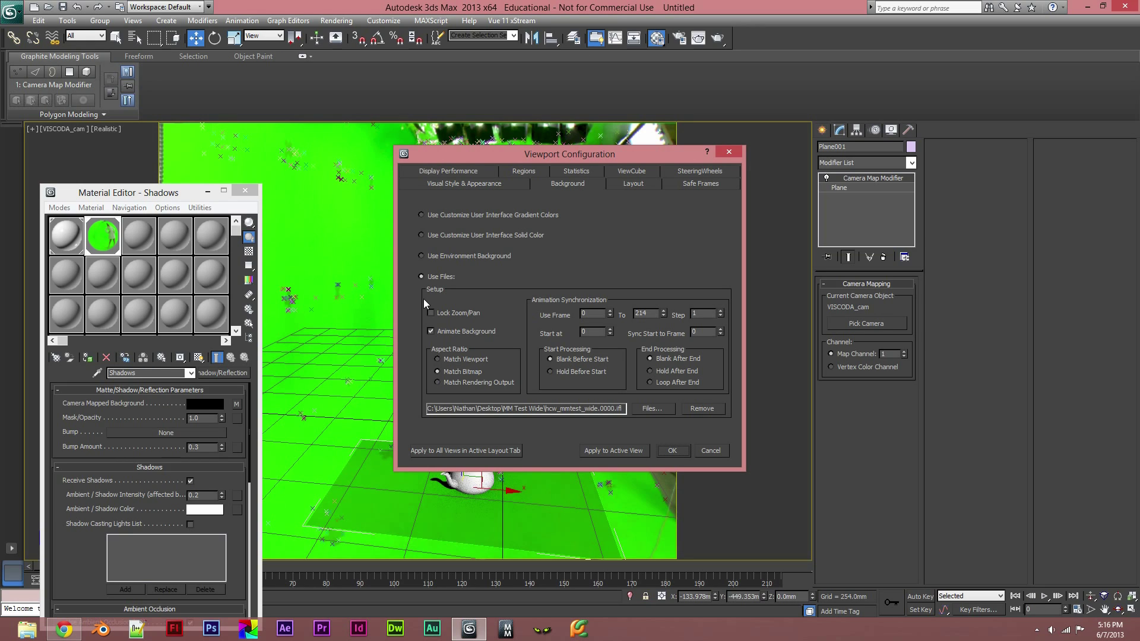
left_click(421, 256)
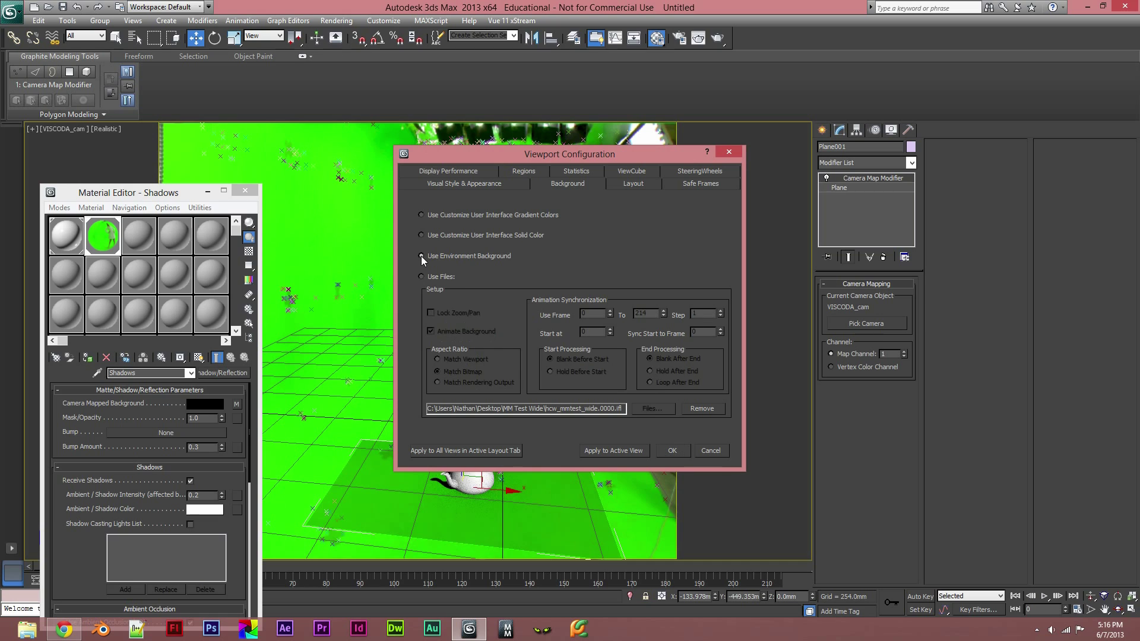
left_click(421, 276)
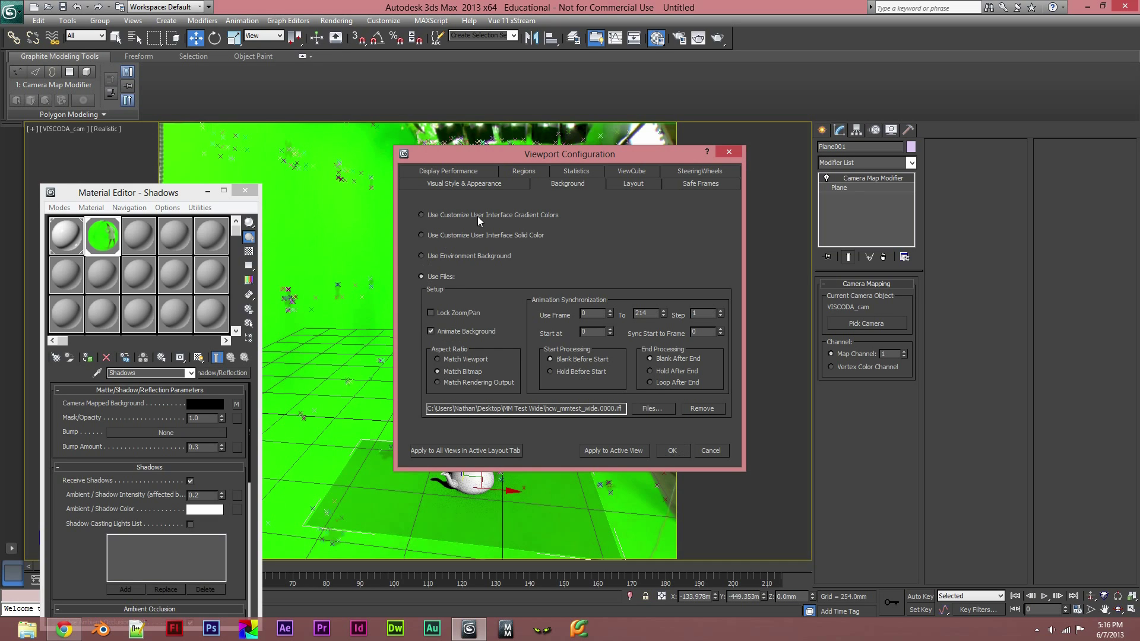
left_click(727, 152)
left_click(823, 131)
left_click(839, 130)
left_click(859, 131)
left_click(840, 130)
left_click(822, 130)
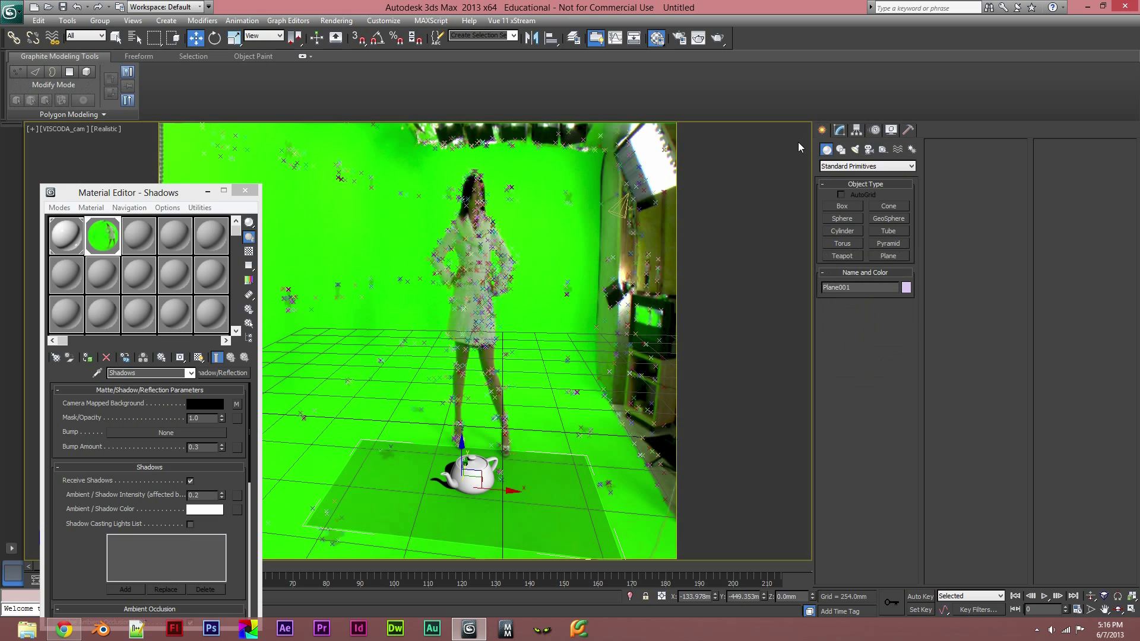
Return to the four-viewport layout and select VISCODA_cam to examine its camera parameters
left_click(1131, 610)
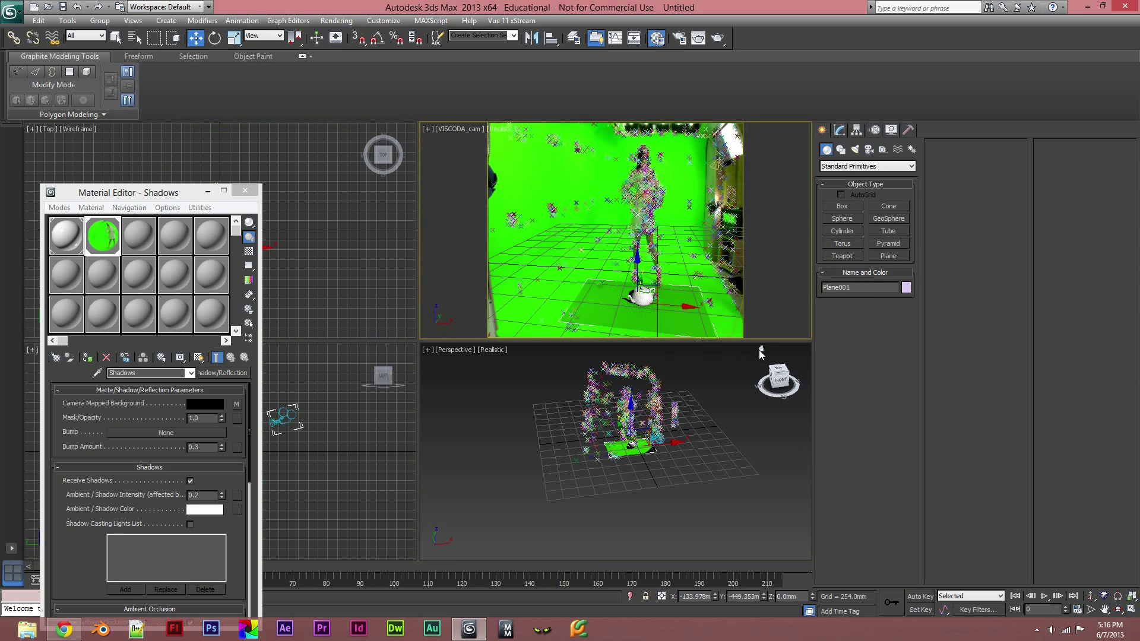
left_click(658, 438)
left_click(837, 133)
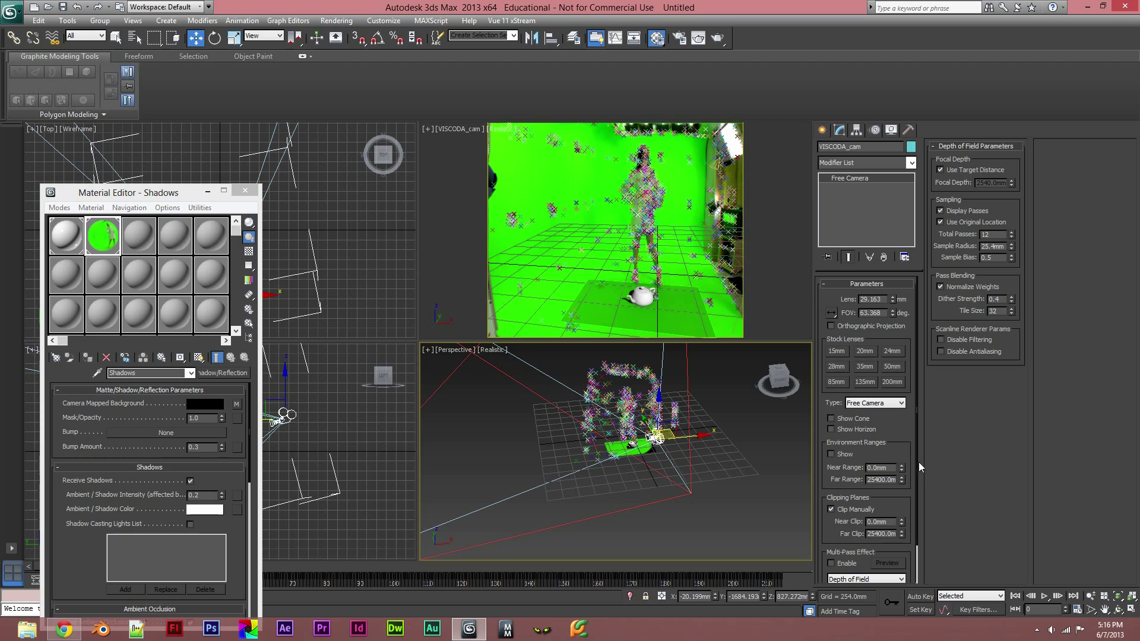
scroll(916, 457, "down", 1)
scroll(917, 459, "down", 7)
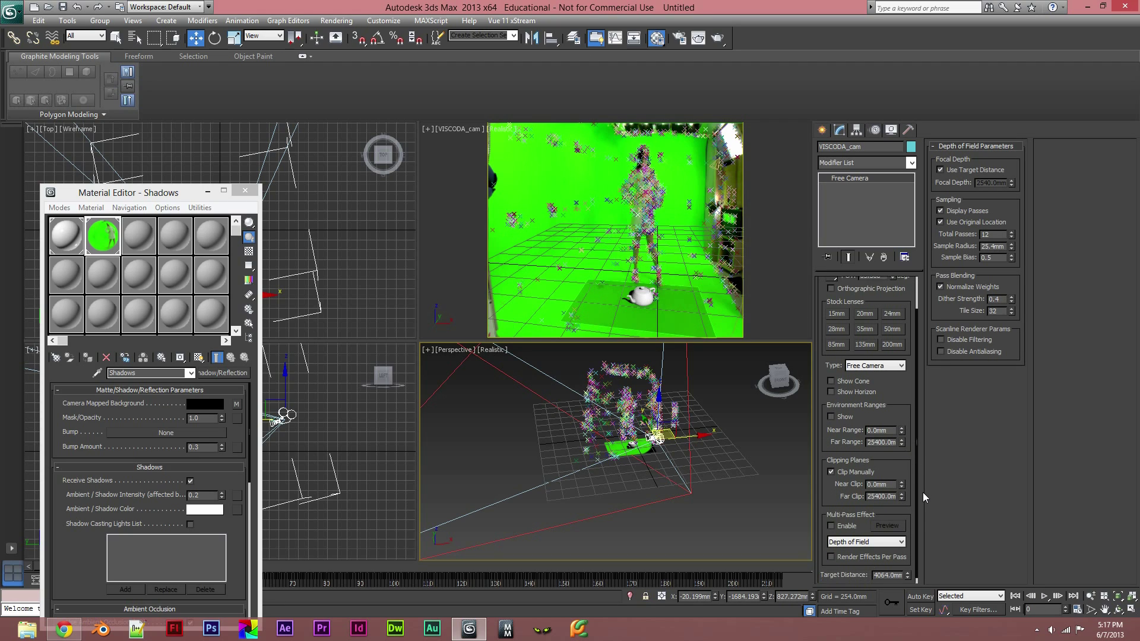
scroll(922, 458, "up", 8)
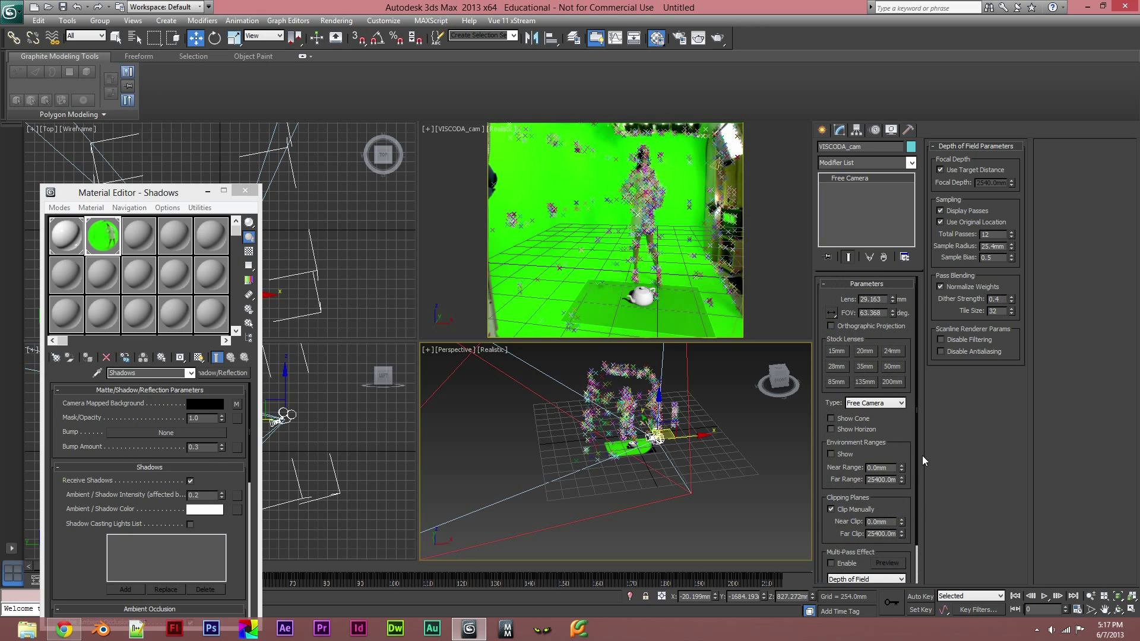
scroll(922, 460, "down", 1)
scroll(922, 463, "up", 1)
Shrink the 3ds Max window to uncover the desktop and open the MM Test Wide folder beside it
left_click_drag(653, 7, 678, 176)
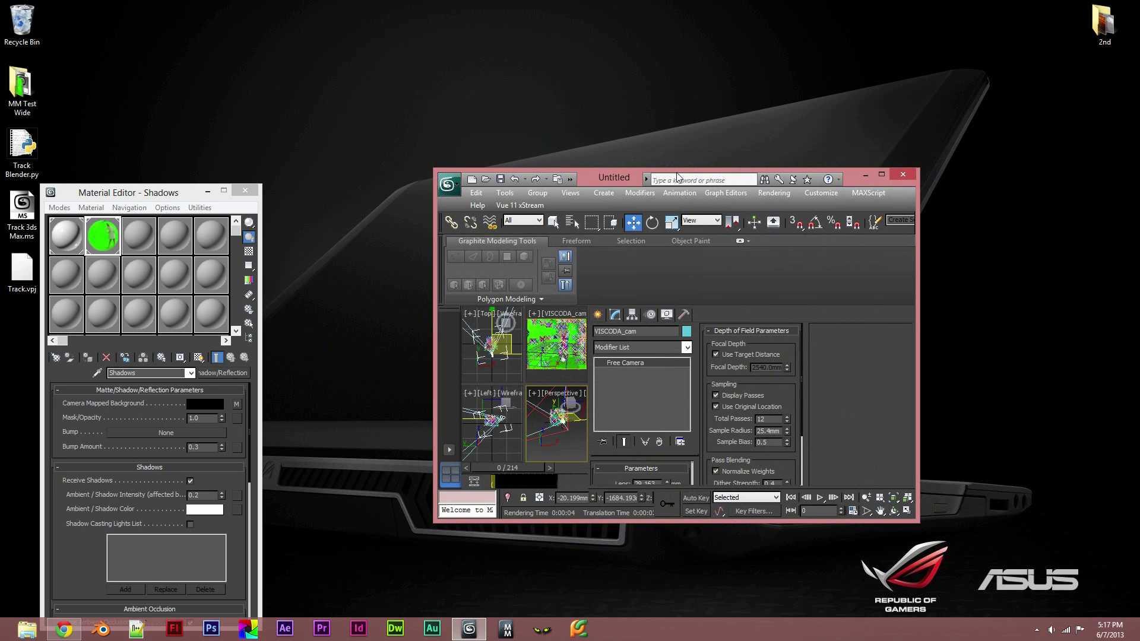
double_click(22, 88)
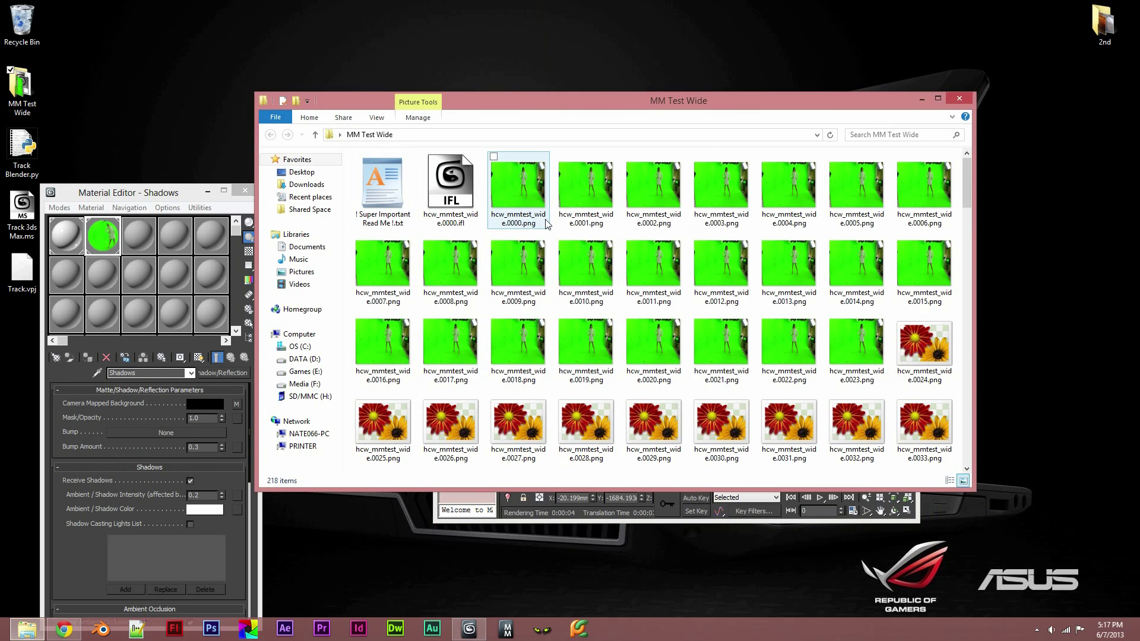
left_click_drag(525, 199, 571, 181)
left_click(572, 181)
left_click_drag(644, 102, 215, 98)
Preview the first frame, hcw_mmtest_wide.0000.png, in Windows Photo Viewer
left_click(88, 199)
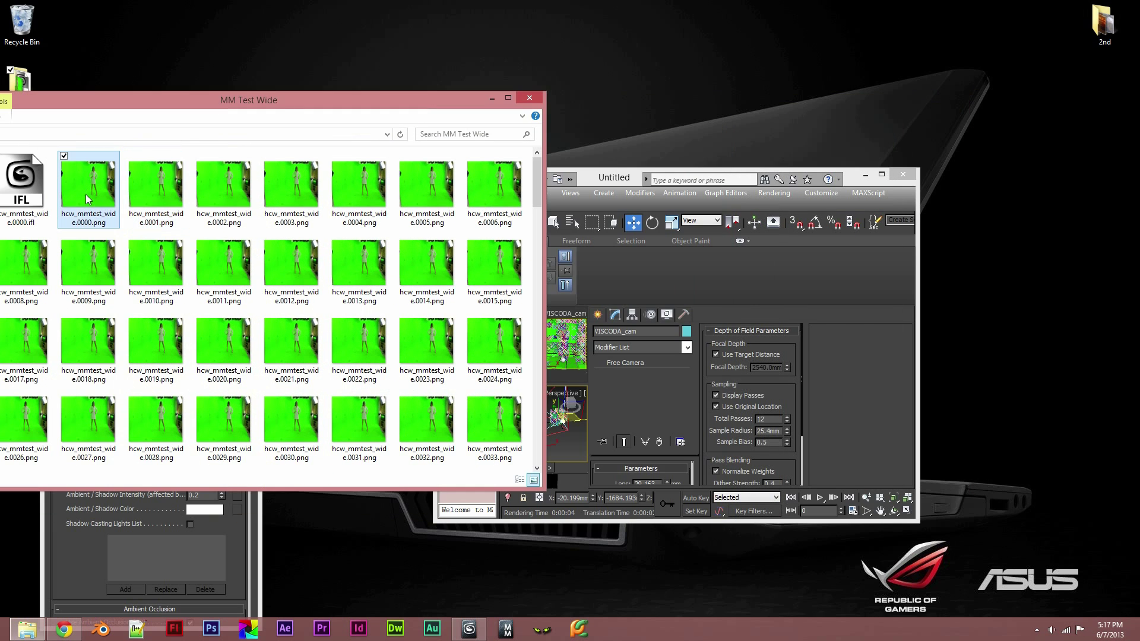
double_click(87, 199)
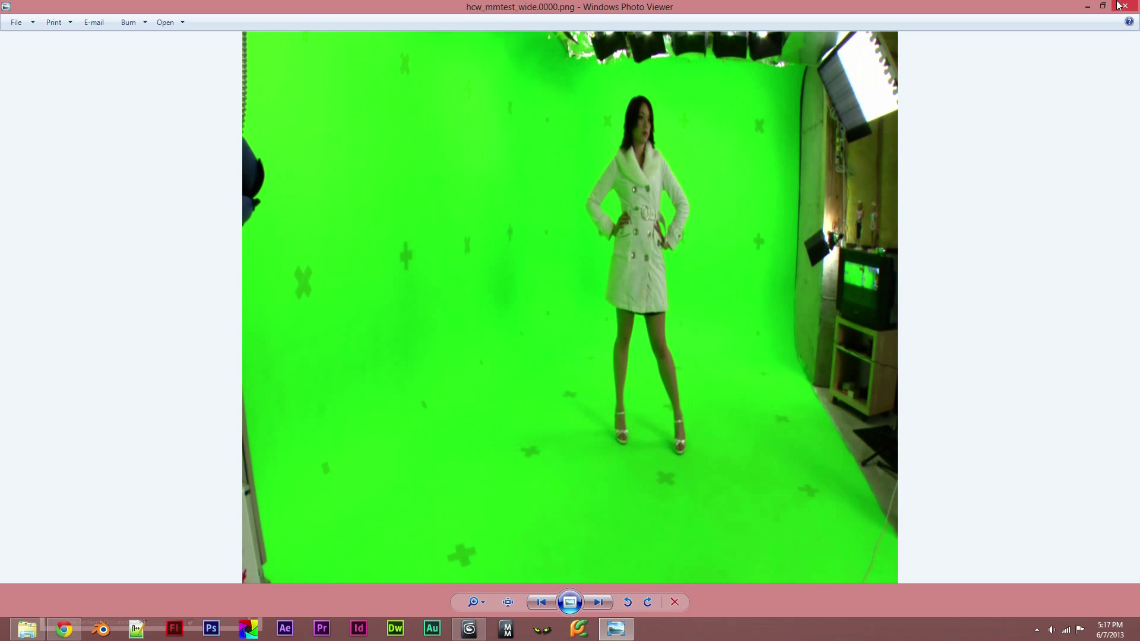
left_click(1119, 6)
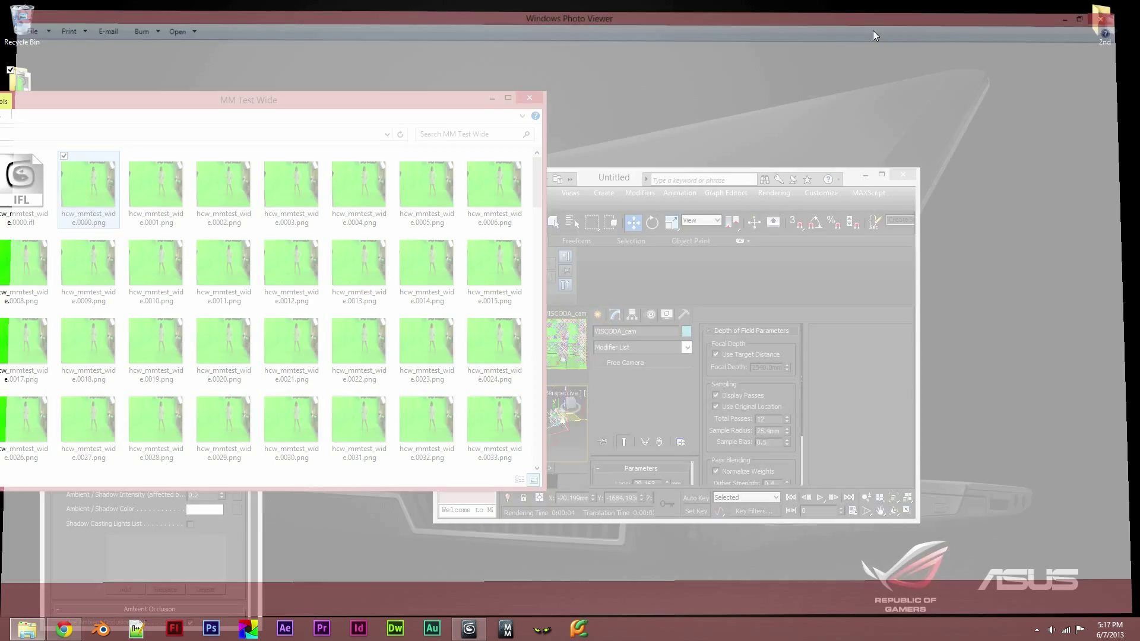
Apply the image file from the folder to the Perspective viewport as viewport background and environment map, and maximize 3ds Max again
left_click_drag(122, 189, 582, 416)
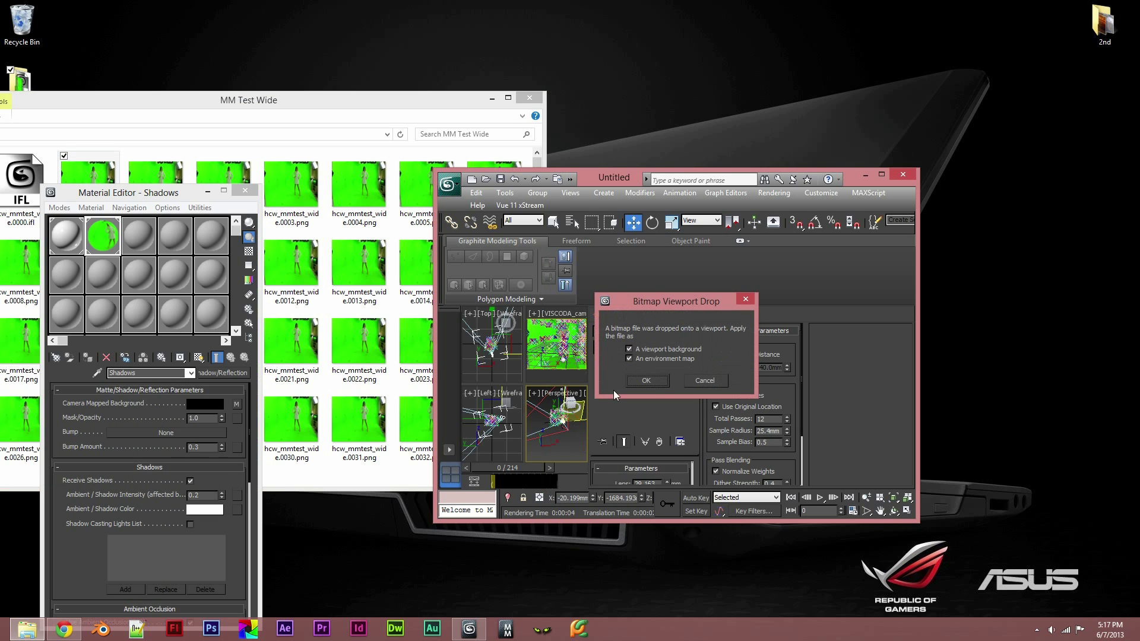
left_click(646, 381)
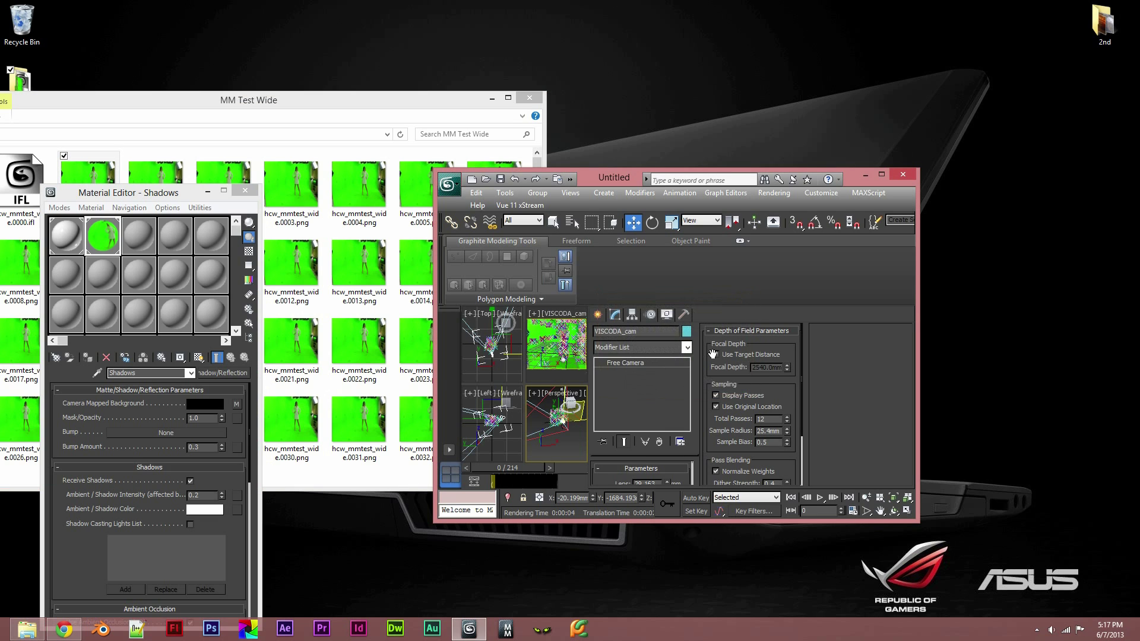
left_click(882, 174)
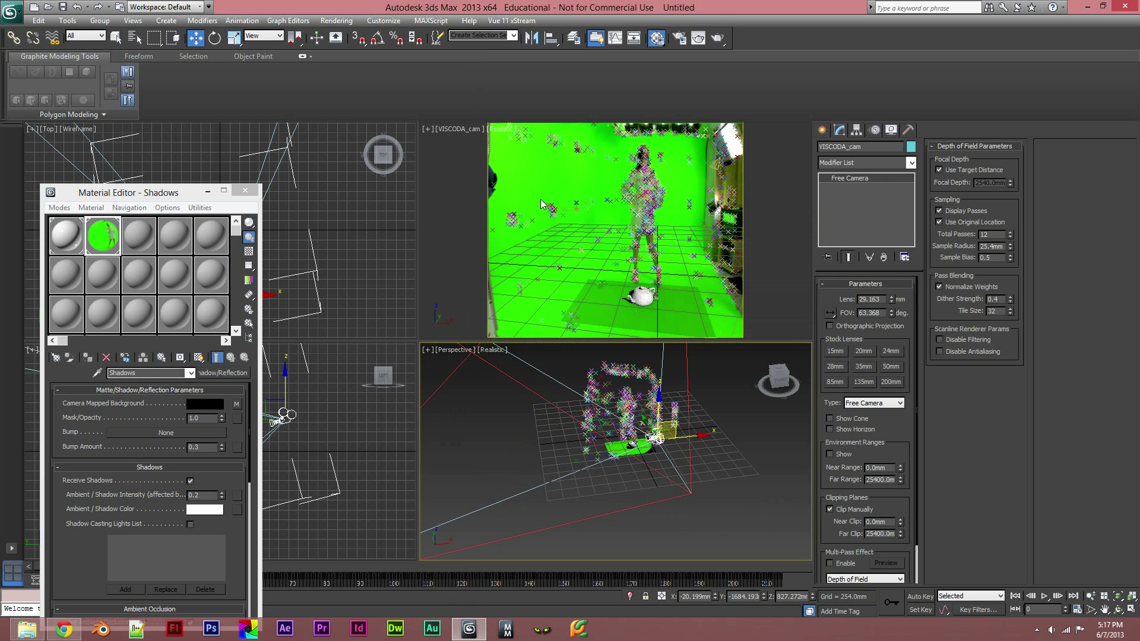
Render frame 0 of the VISCODA_cam view with the environment map, and close the render window and the Material Editor
left_click(718, 38)
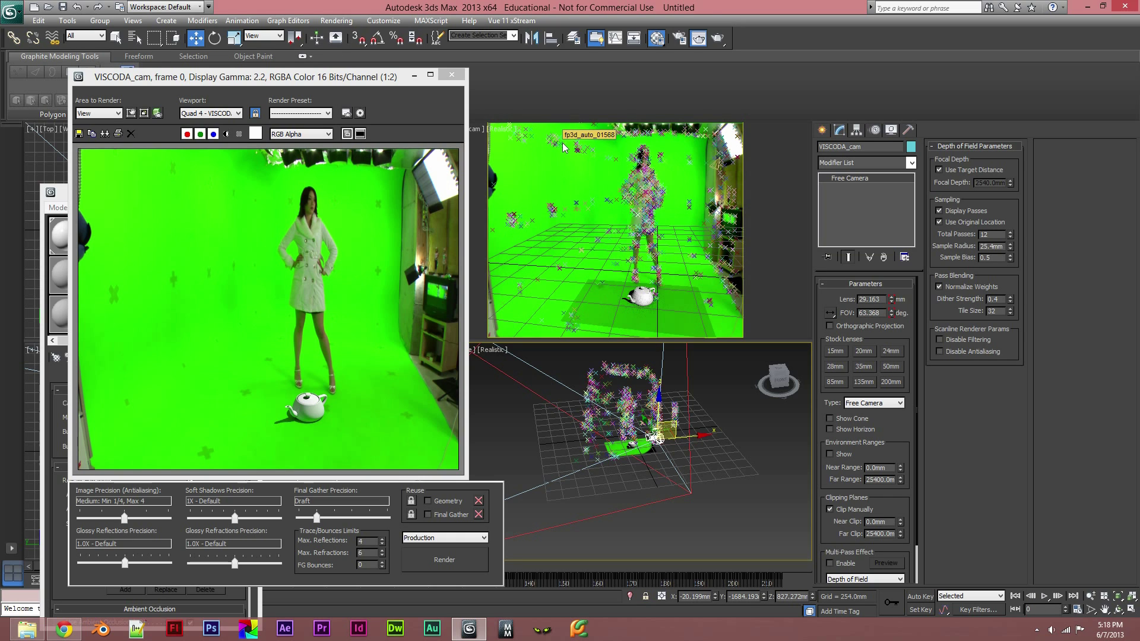
left_click(452, 75)
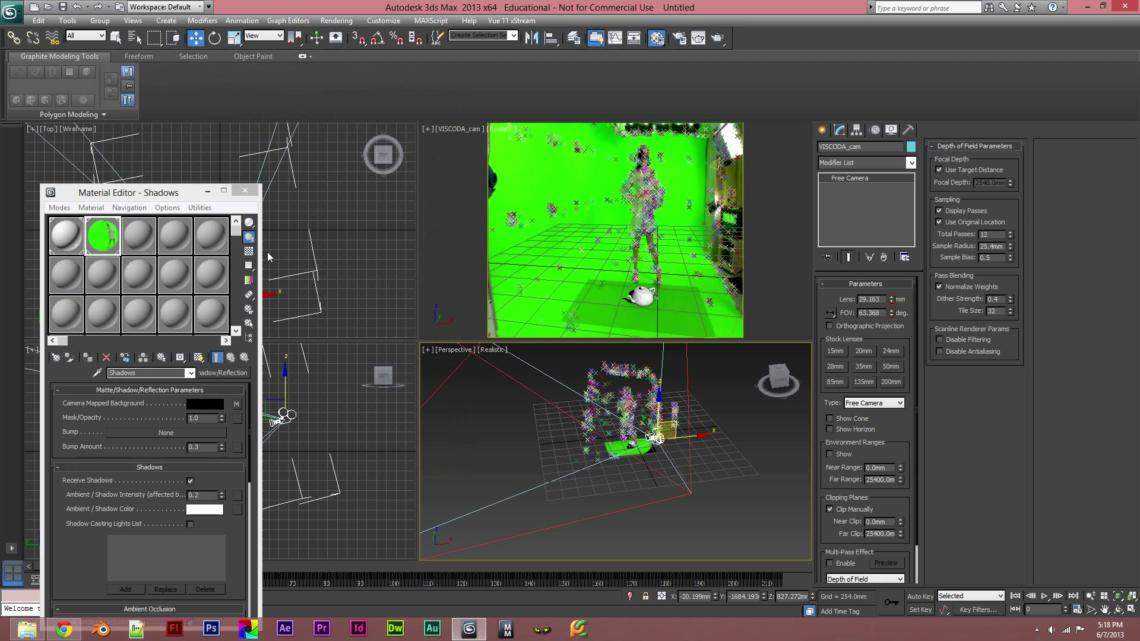
left_click(245, 190)
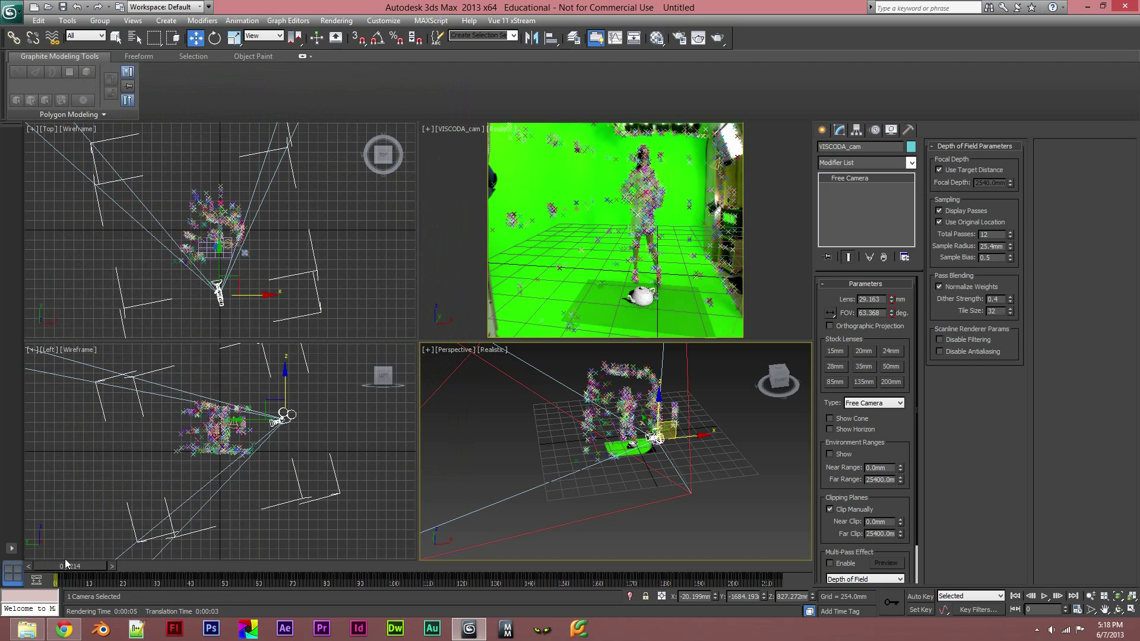
Test-render frame 27 of the camera view and return to frame 0
left_click_drag(76, 564, 155, 566)
left_click(719, 40)
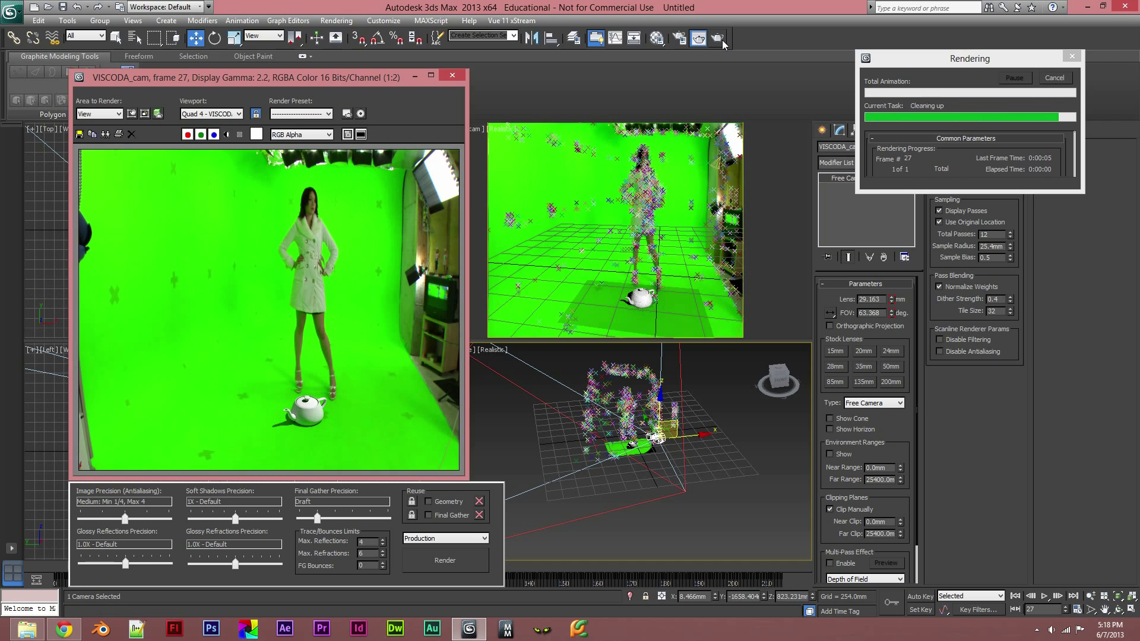
left_click(453, 77)
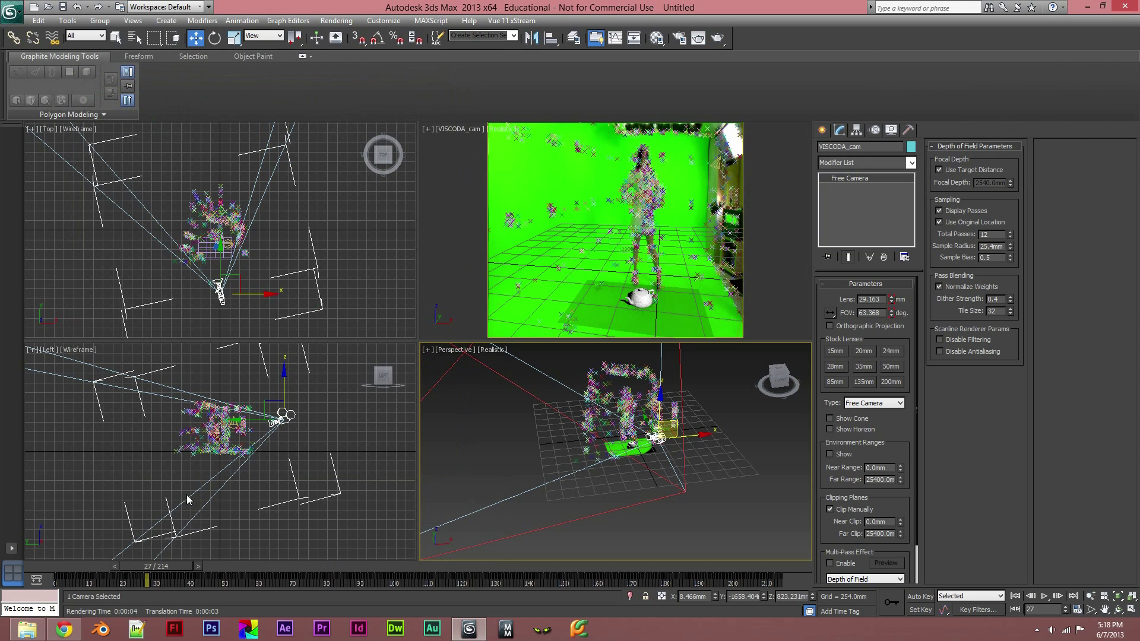
left_click_drag(160, 567, 26, 569)
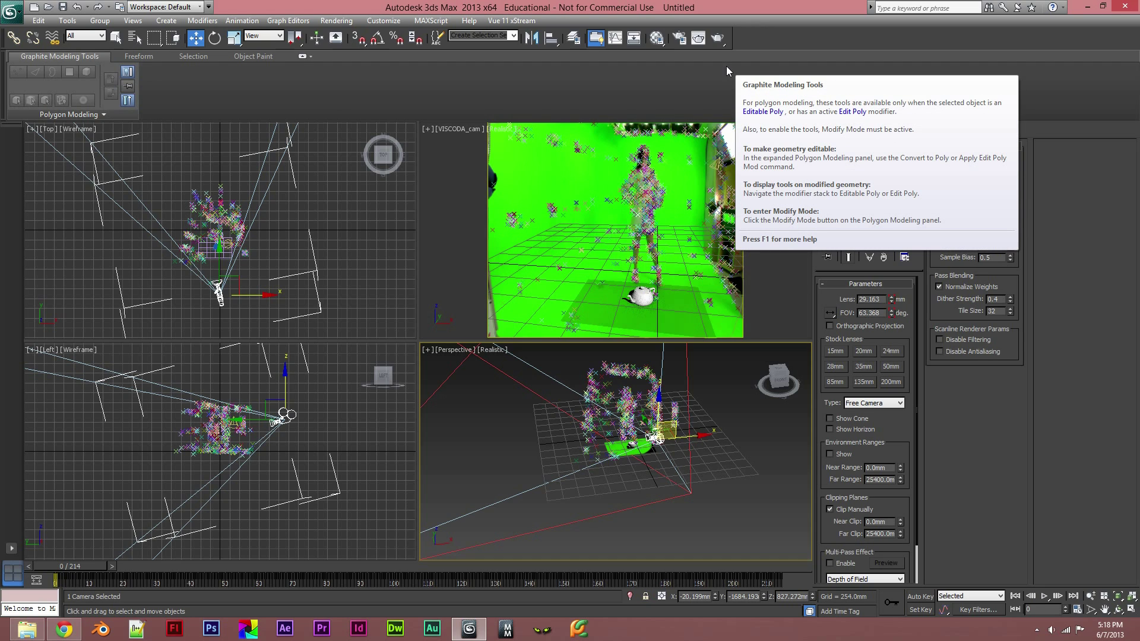
Examine the mental ray render setup: common parameters, processing, Final Gather, sampling quality, ray tracing and camera effects settings
left_click(678, 38)
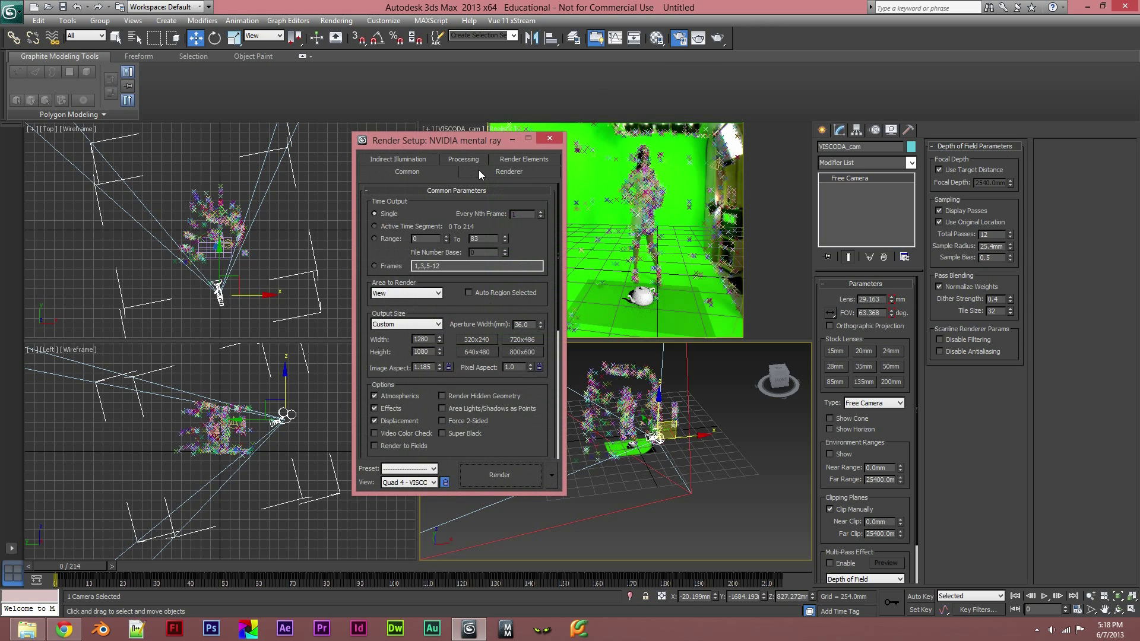
left_click(479, 171)
left_click(449, 158)
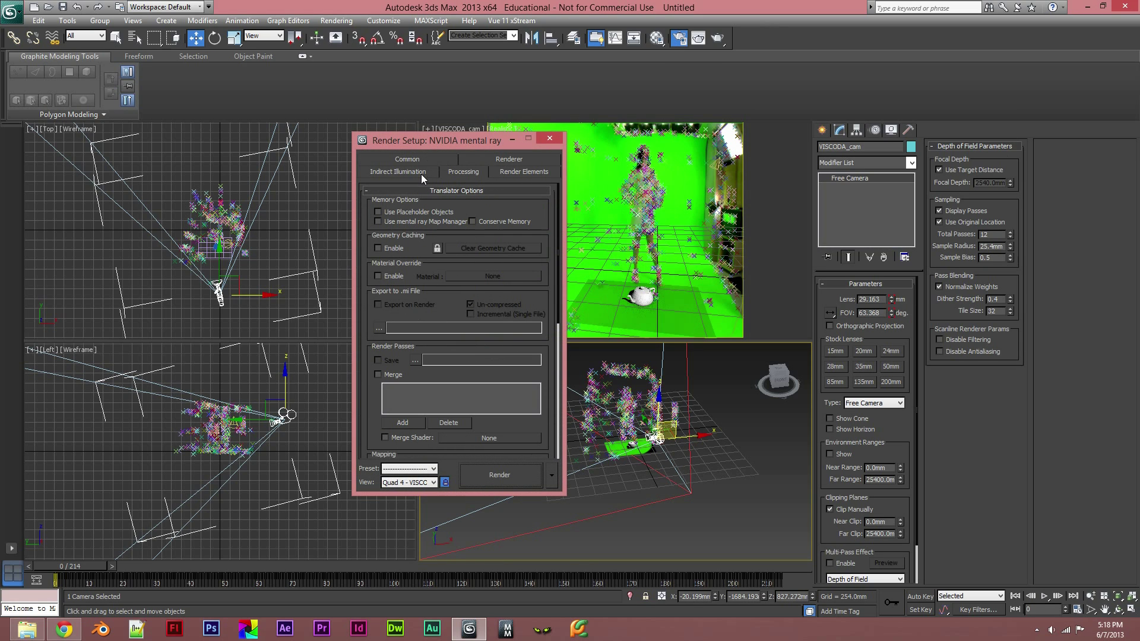
left_click(394, 171)
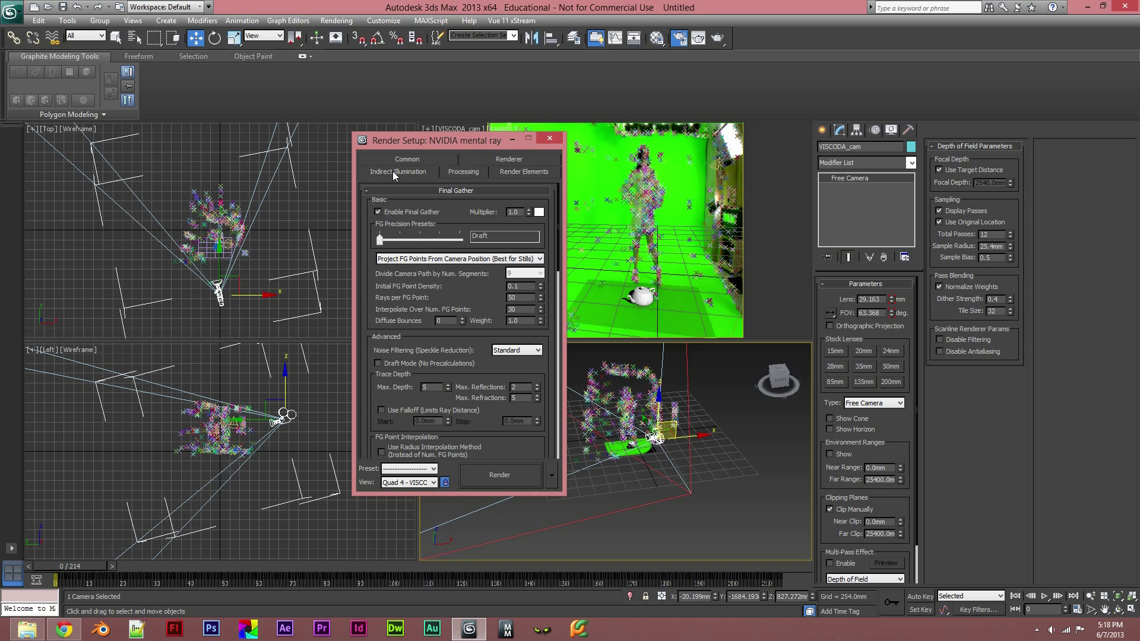
left_click(496, 156)
left_click(423, 174)
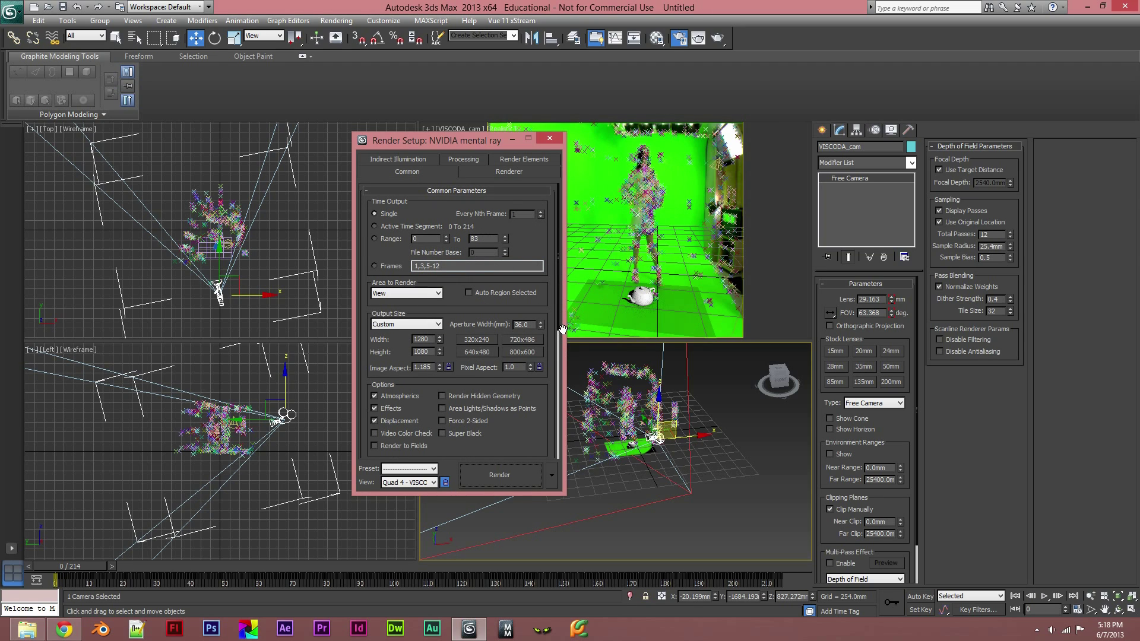
scroll(559, 342, "down", 1)
scroll(560, 380, "down", 3)
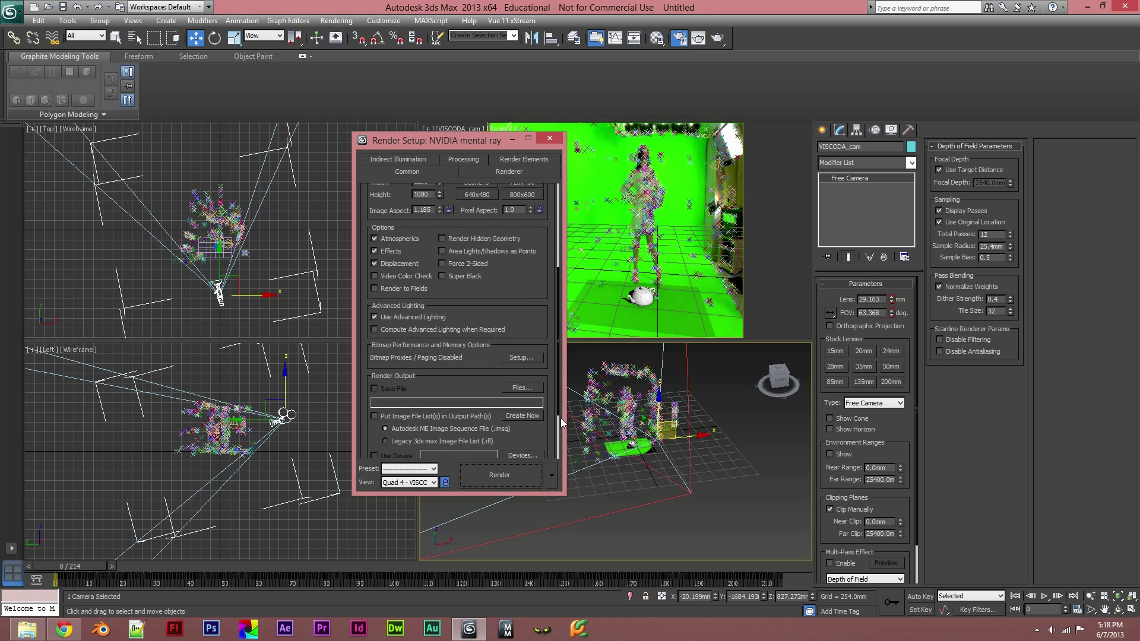
scroll(461, 209, "up", 4)
left_click(487, 174)
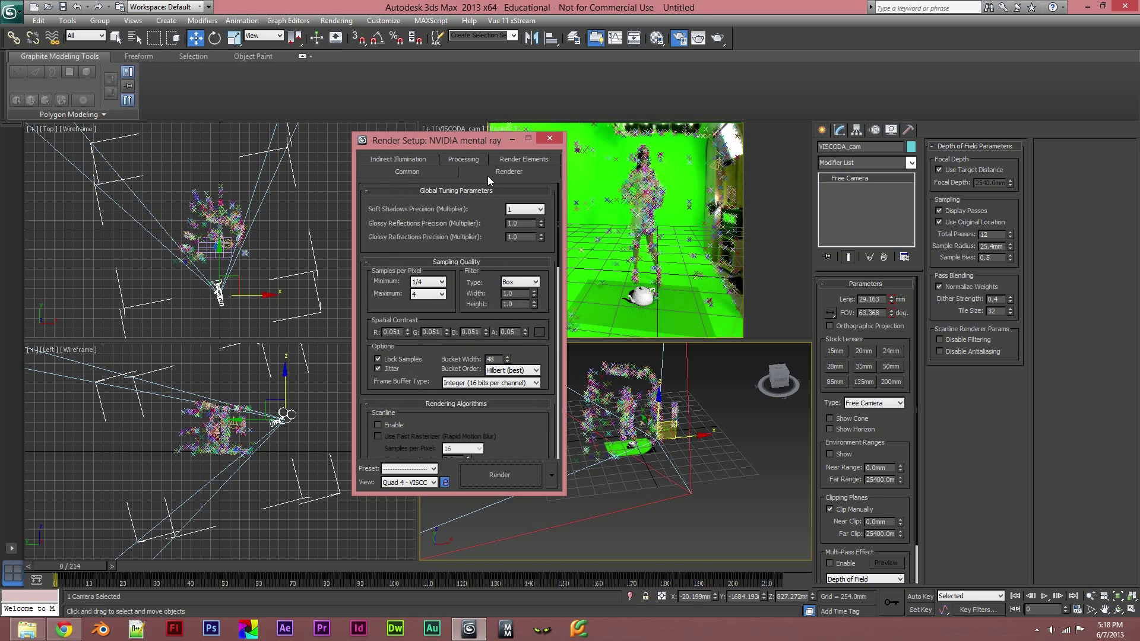
mouse_move(558, 218)
left_mouse_down()
mouse_move(576, 350)
mouse_move(582, 334)
mouse_move(571, 414)
mouse_move(558, 287)
mouse_move(559, 322)
left_mouse_up()
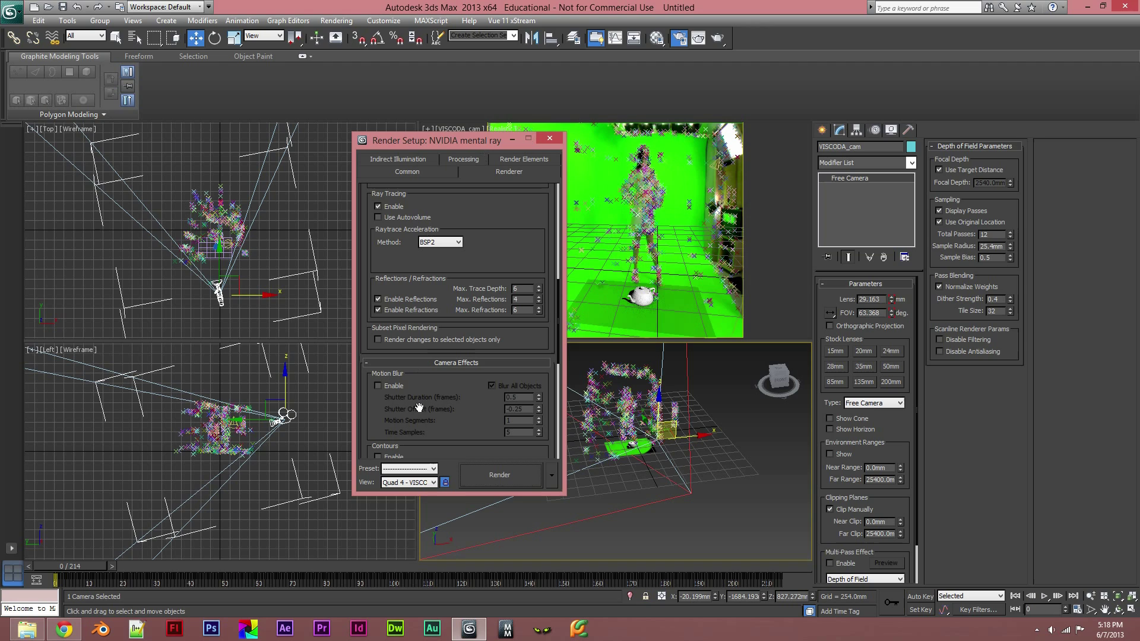
left_click_drag(558, 328, 547, 219)
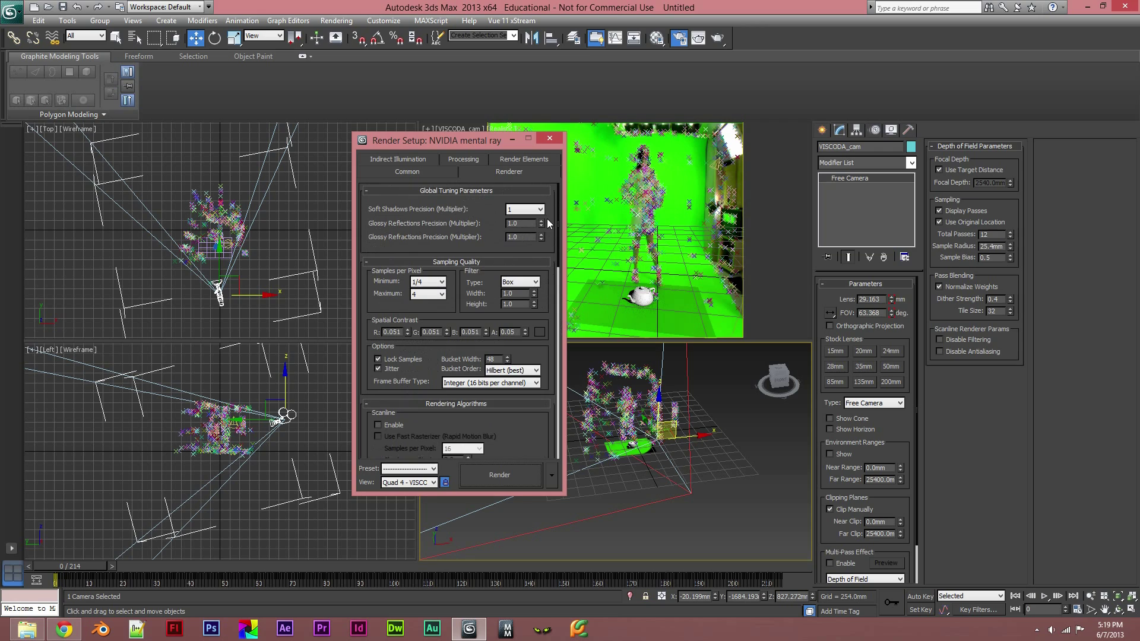
Search the render elements, processing, indirect illumination and render output options for a background-related setting, and close the render setup
left_click(514, 163)
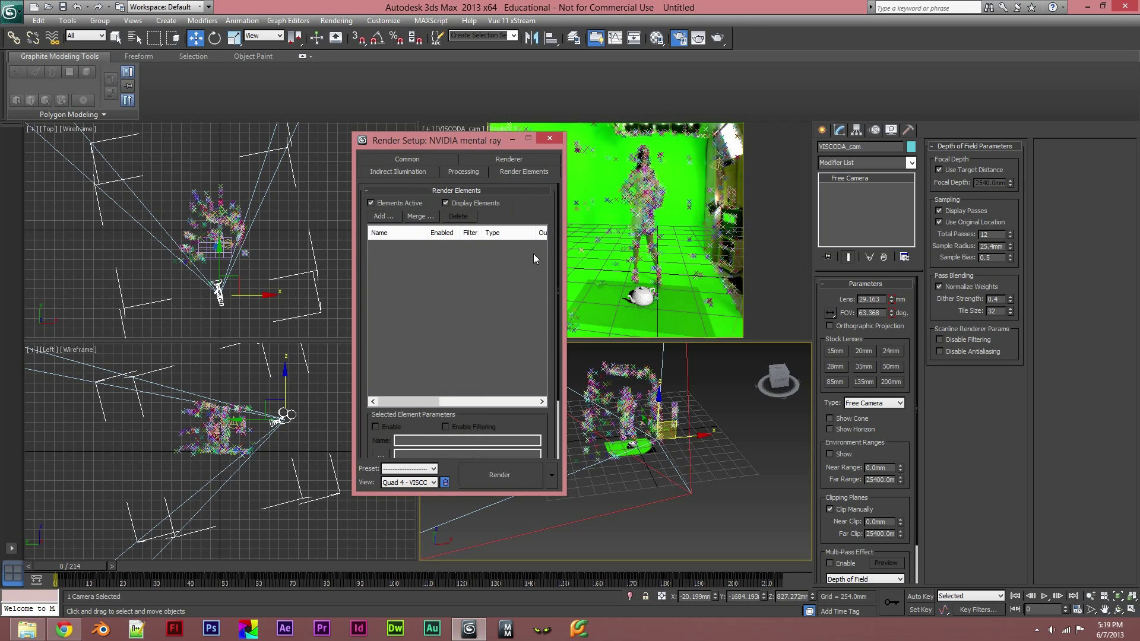
mouse_move(558, 285)
left_mouse_down()
mouse_move(561, 347)
mouse_move(576, 272)
left_mouse_up()
left_click(493, 158)
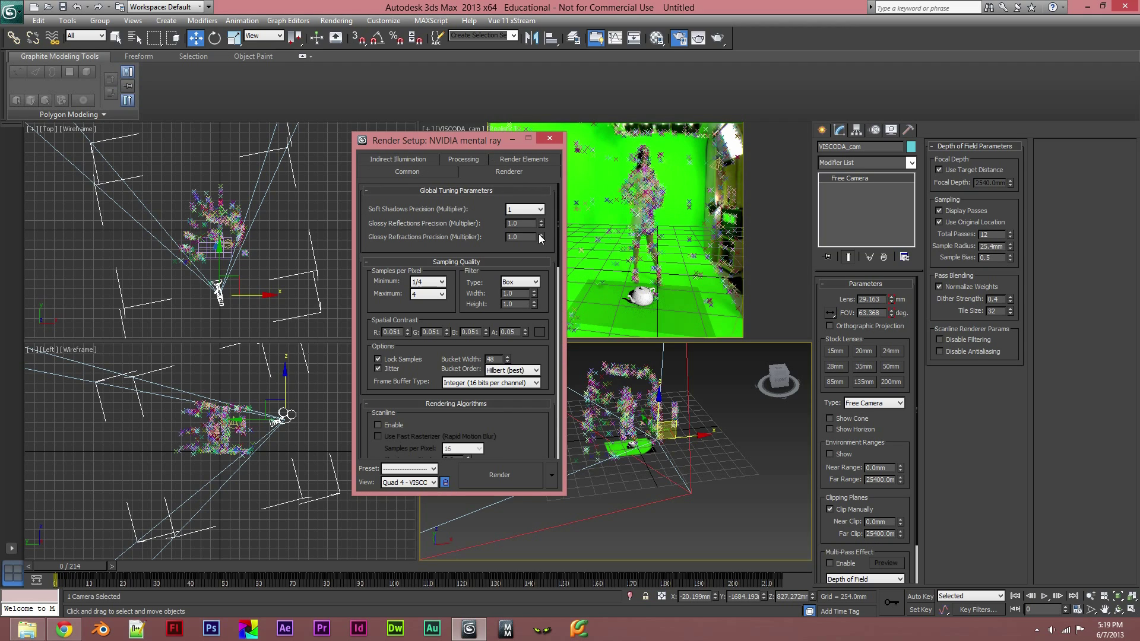
left_click(473, 158)
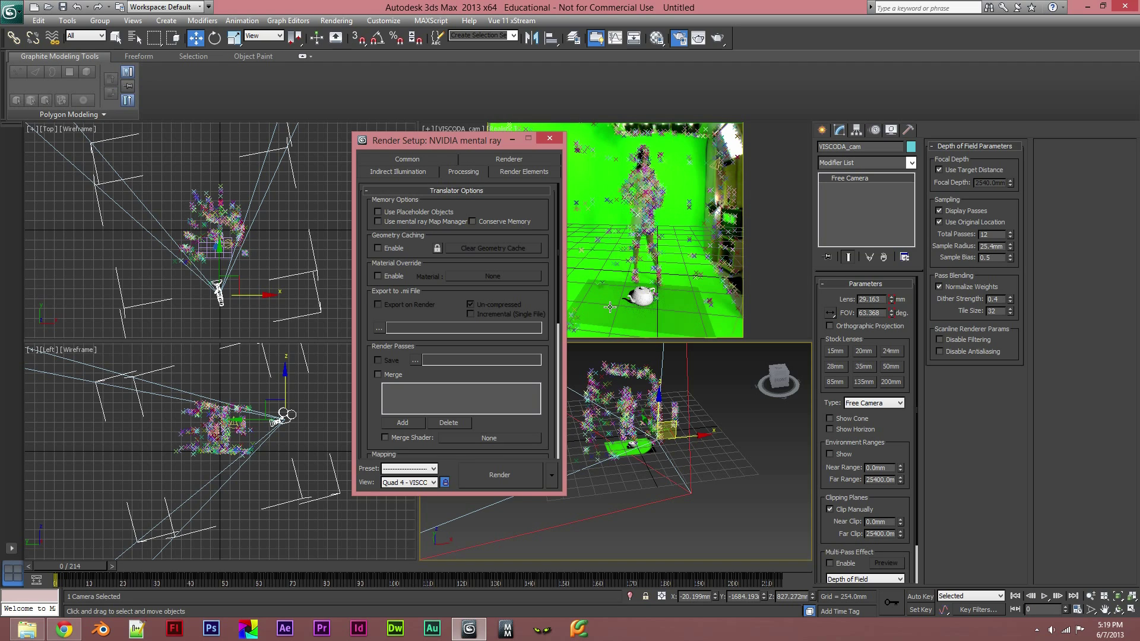
left_click_drag(559, 301, 546, 189)
left_click(418, 172)
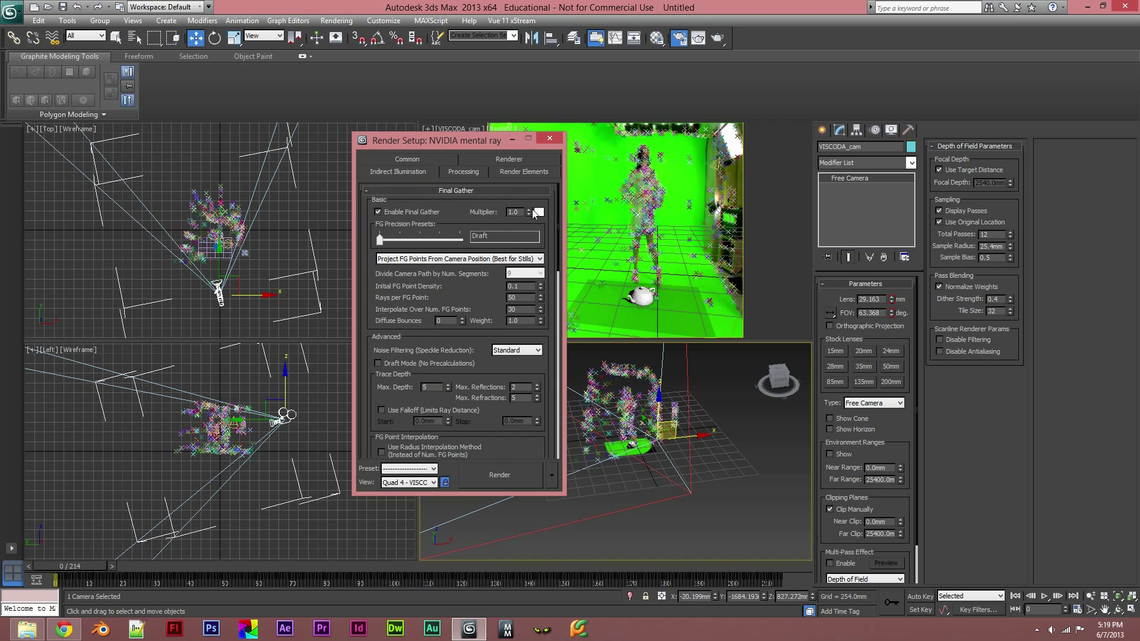
mouse_move(558, 244)
left_mouse_down()
mouse_move(557, 305)
mouse_move(557, 244)
mouse_move(541, 249)
mouse_move(547, 384)
mouse_move(547, 273)
mouse_move(524, 175)
left_mouse_up()
left_click(444, 160)
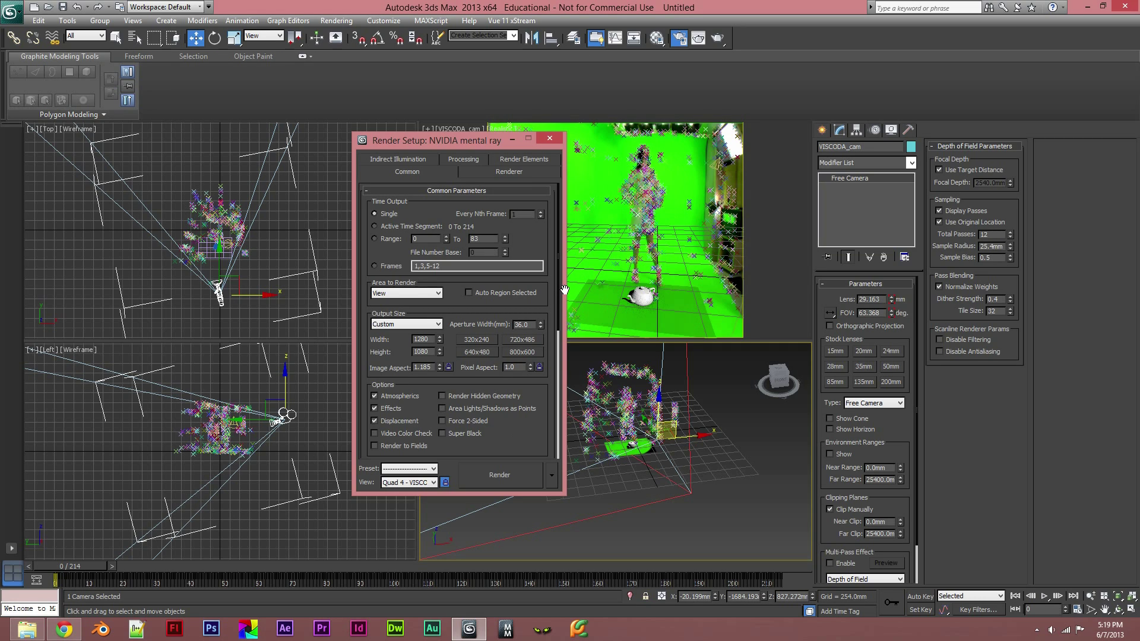
left_click_drag(559, 279, 557, 348)
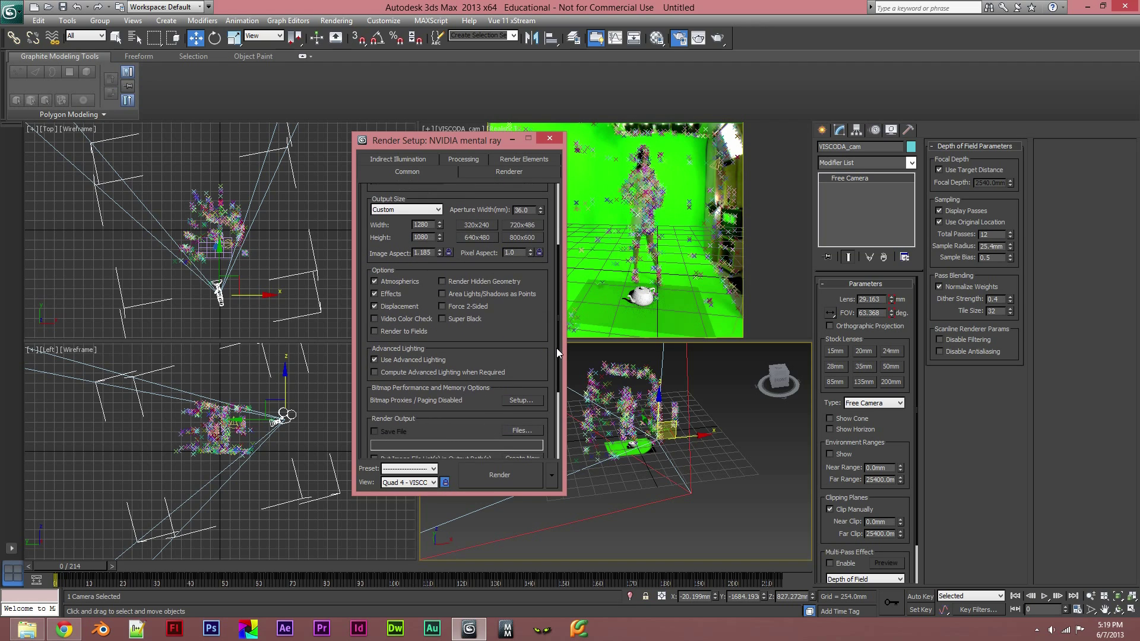
left_click_drag(557, 348, 559, 397)
scroll(559, 415, "up", 5)
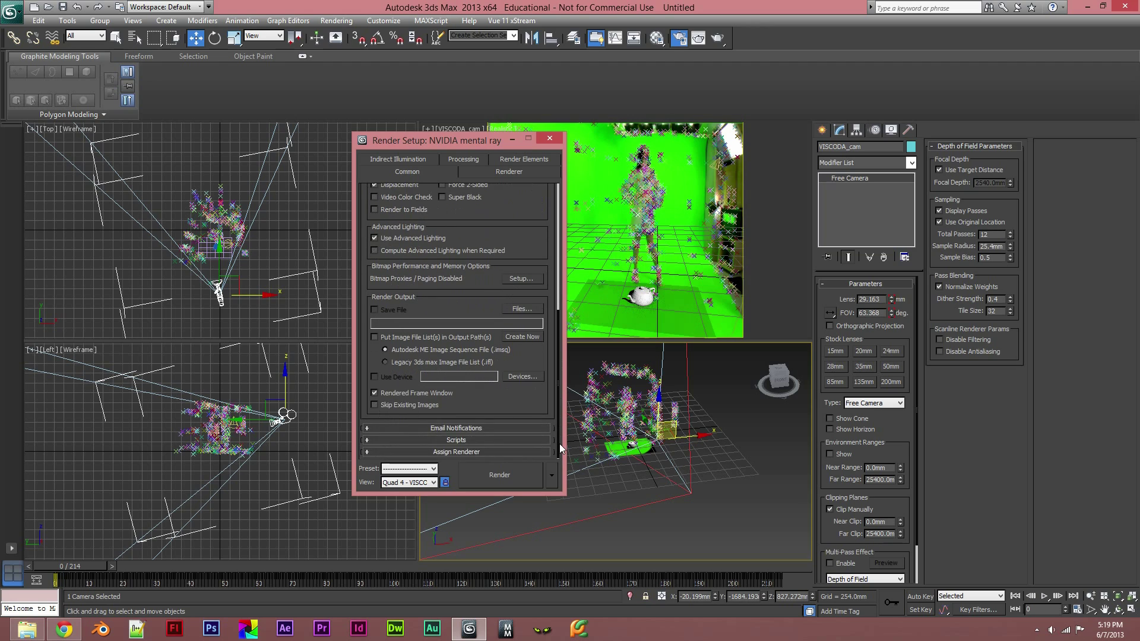
left_click(457, 158)
left_click_drag(559, 319, 584, 148)
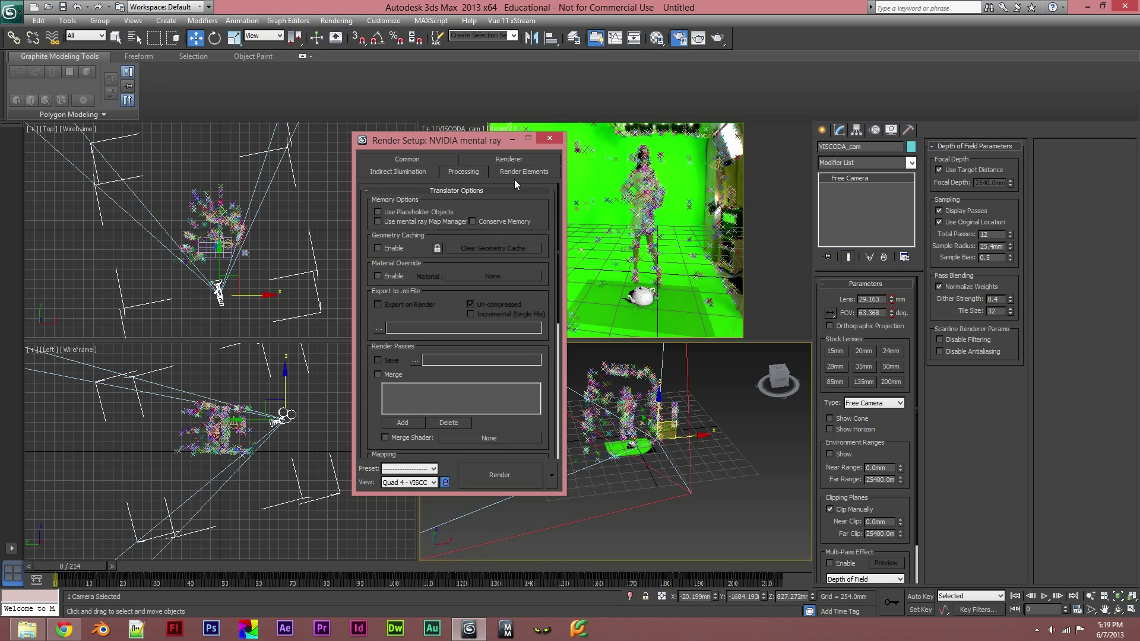
left_click(550, 137)
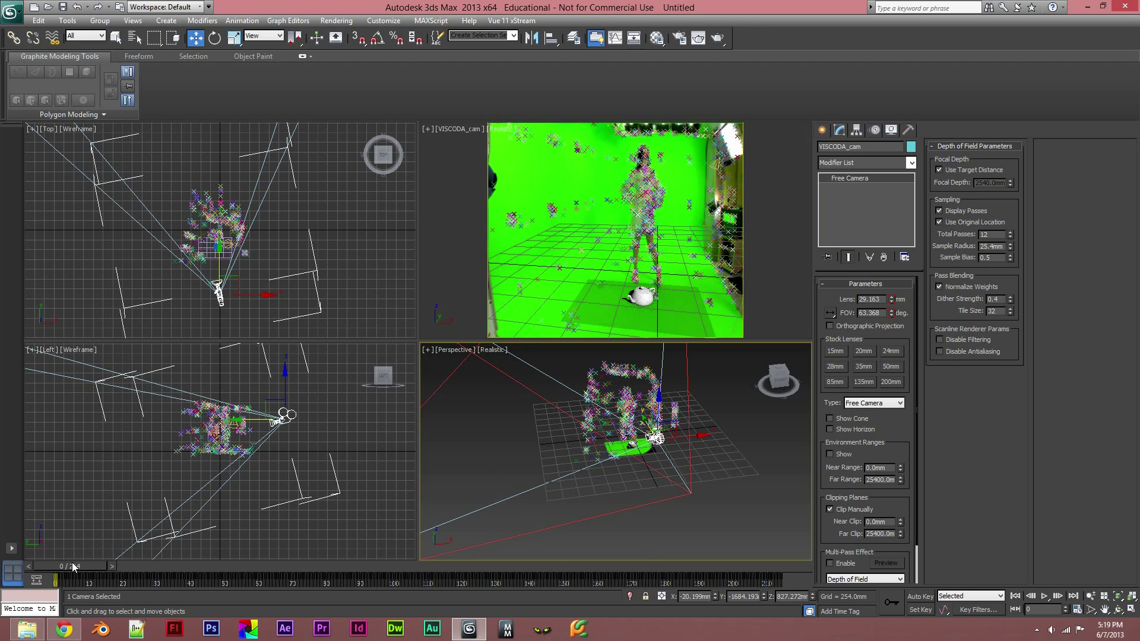
Save the scene under the file name Track in the scenes folder
left_click(11, 11)
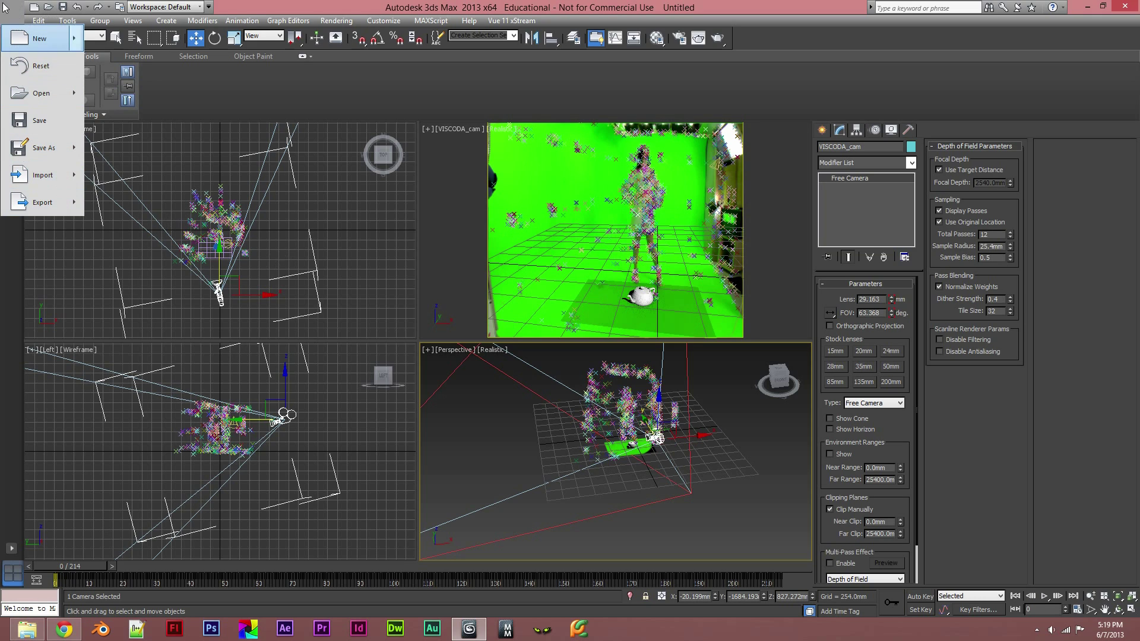
left_click(44, 145)
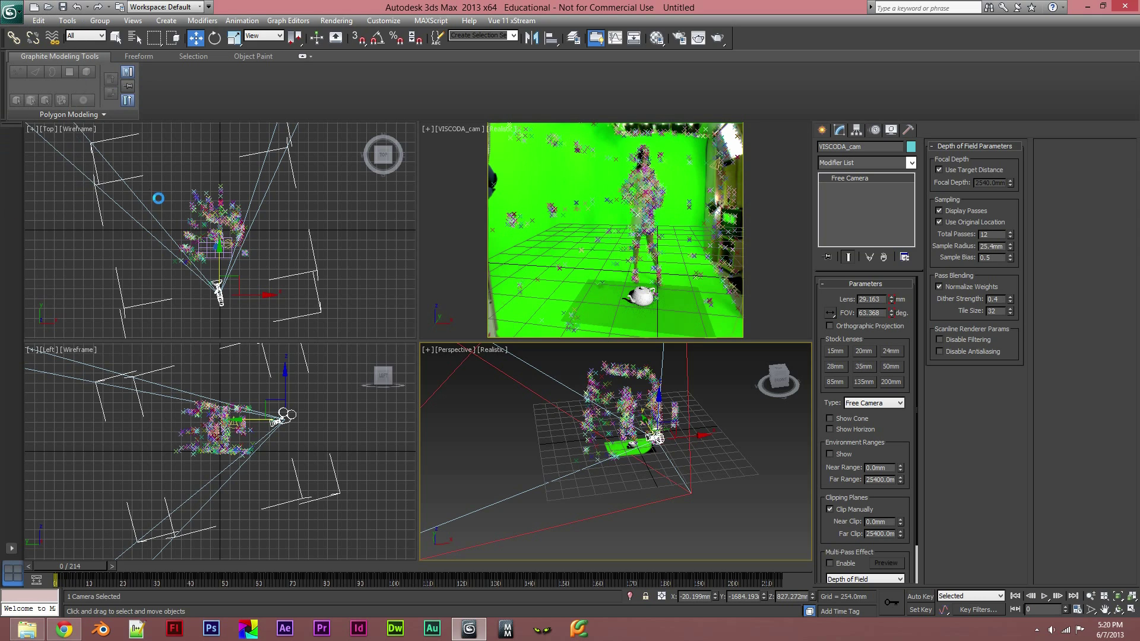
type("Track")
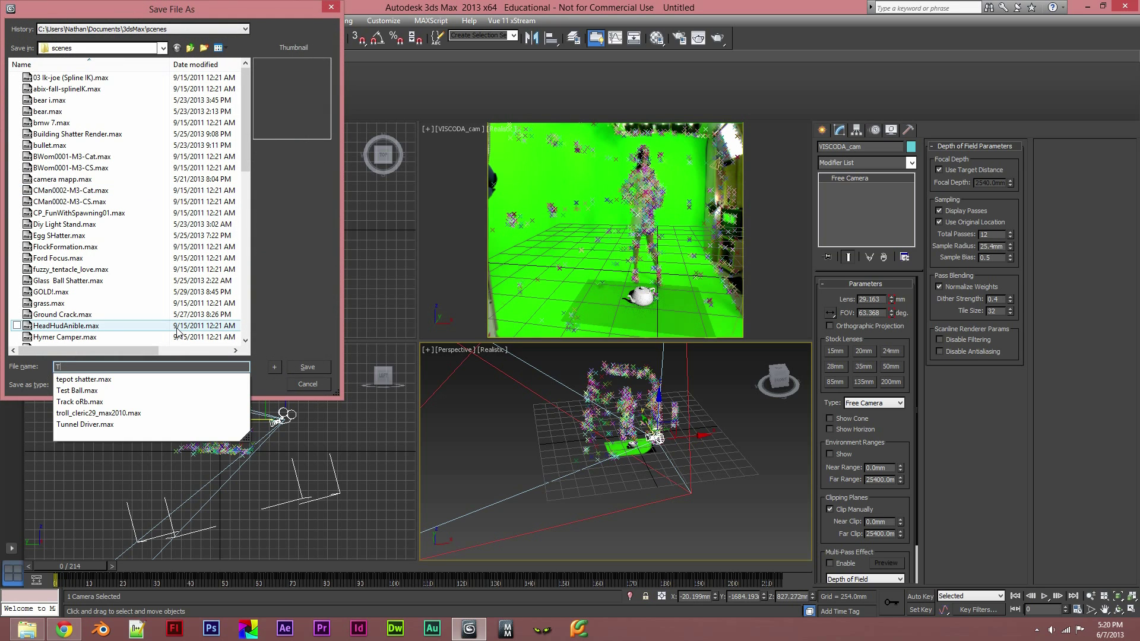
key("Return")
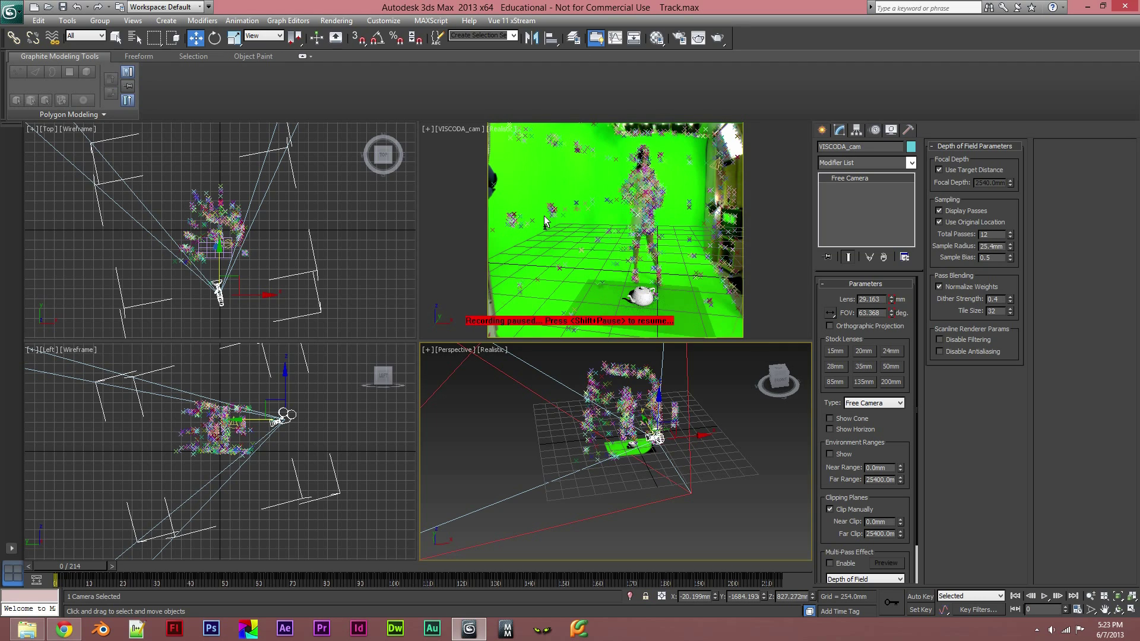
key("shift+Pause")
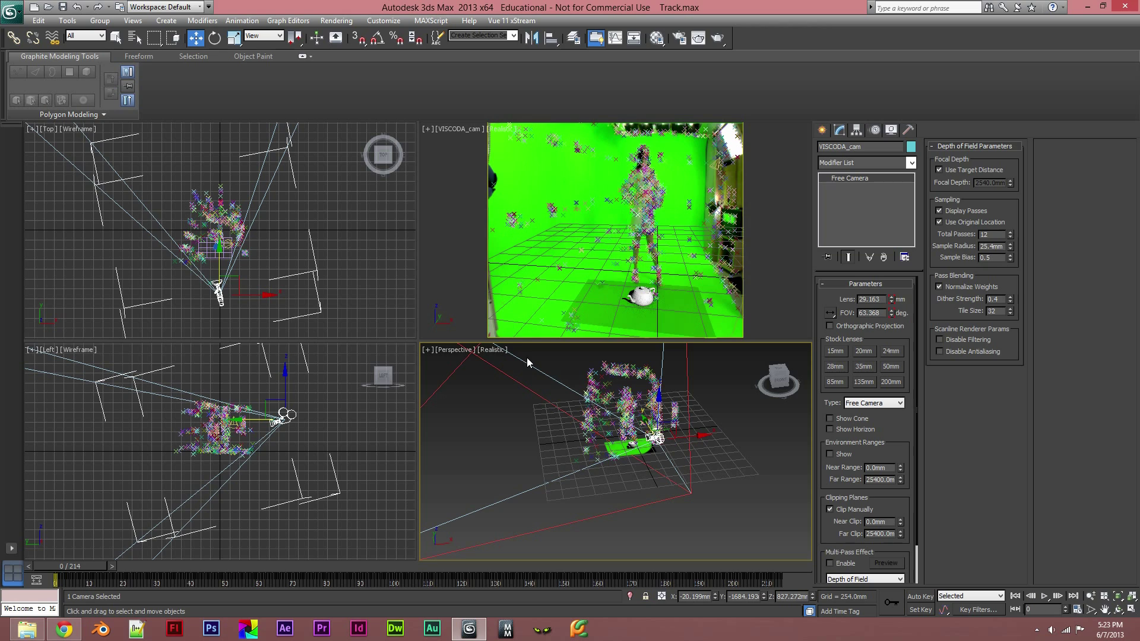
Replace the environment map with a Bitmap of the image sequence starting at hcw_mmtest_wide.0000.png, and close the environment settings
left_click(343, 21)
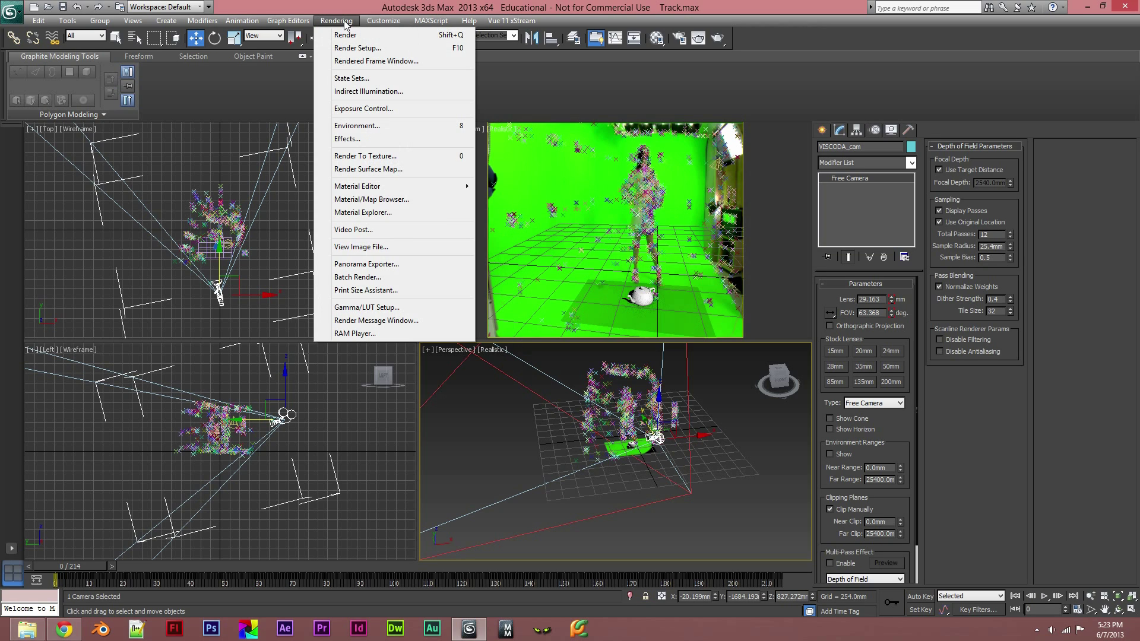
left_click(395, 124)
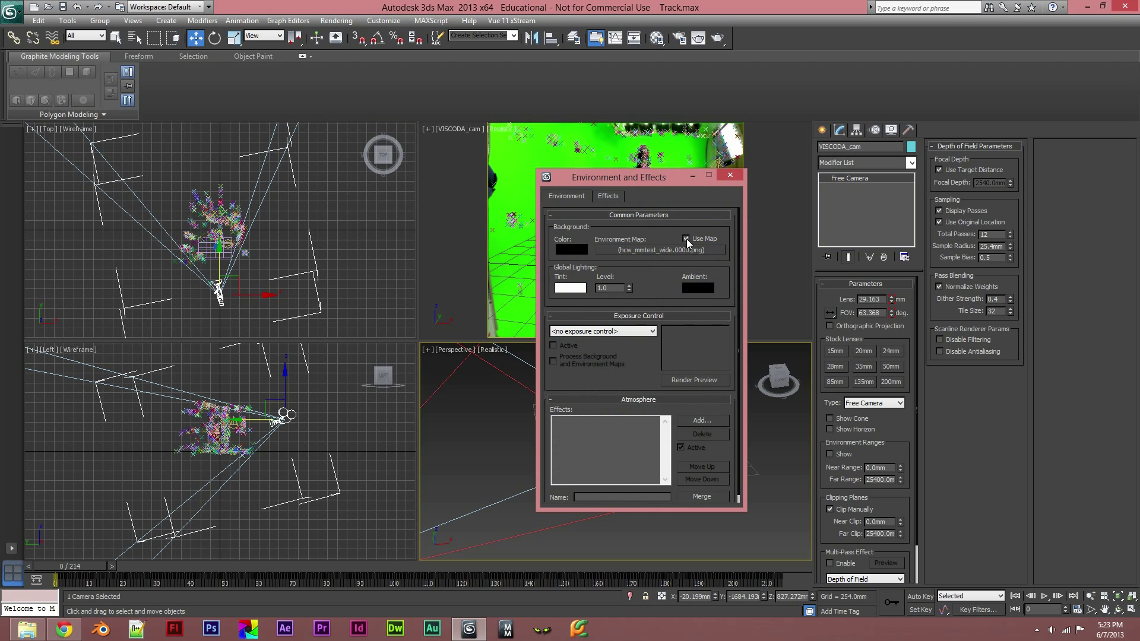
left_click(679, 251)
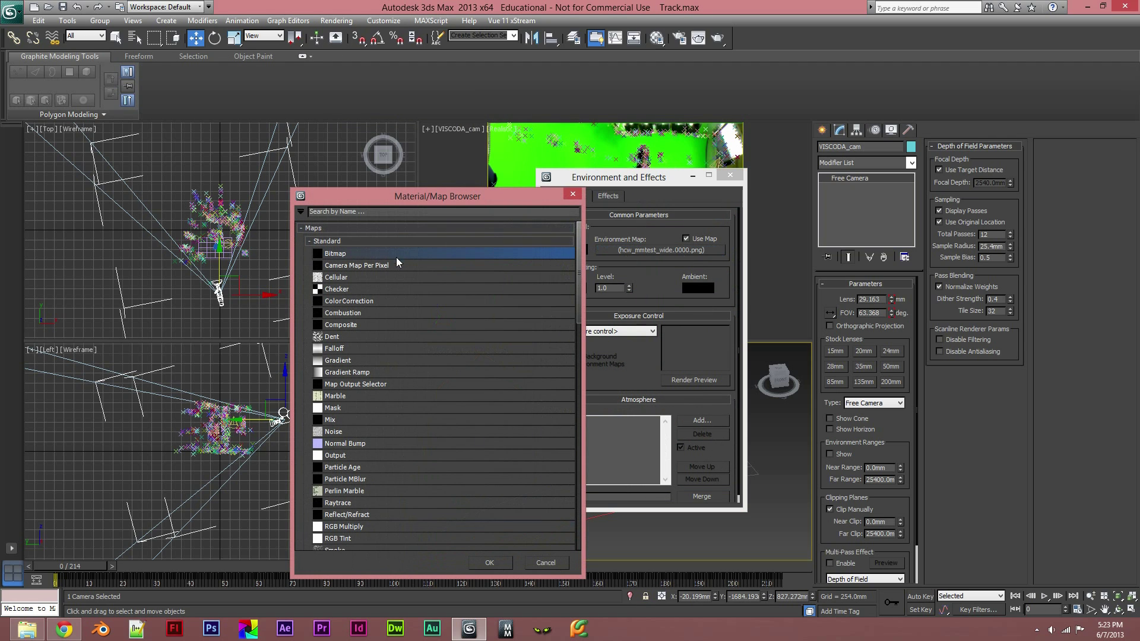
left_click(489, 562)
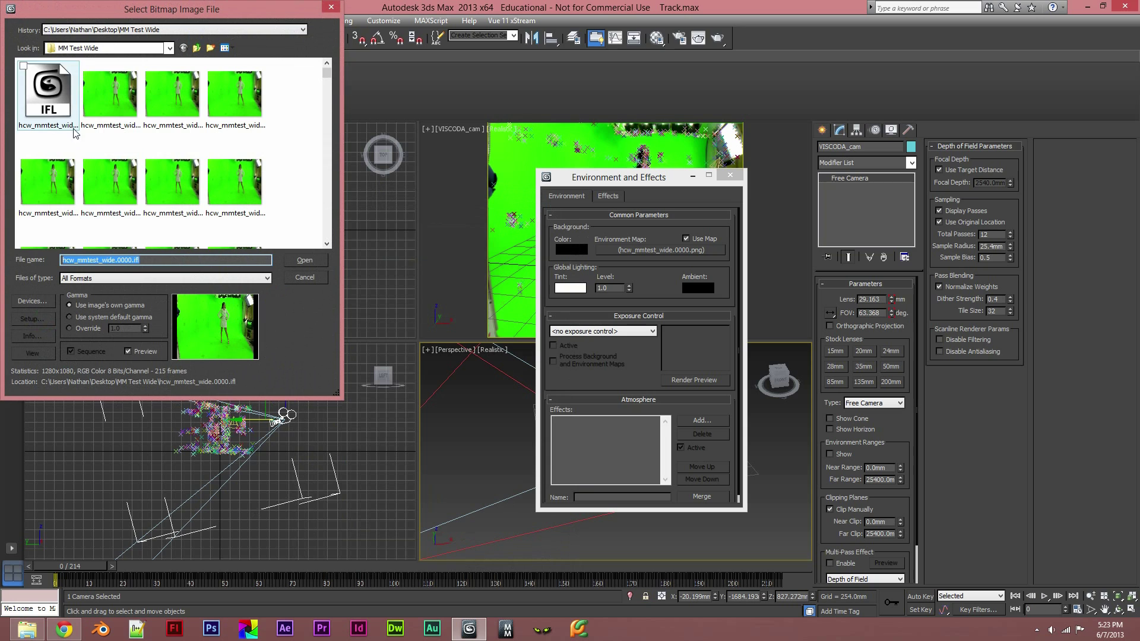
left_click(128, 126)
left_click(320, 258)
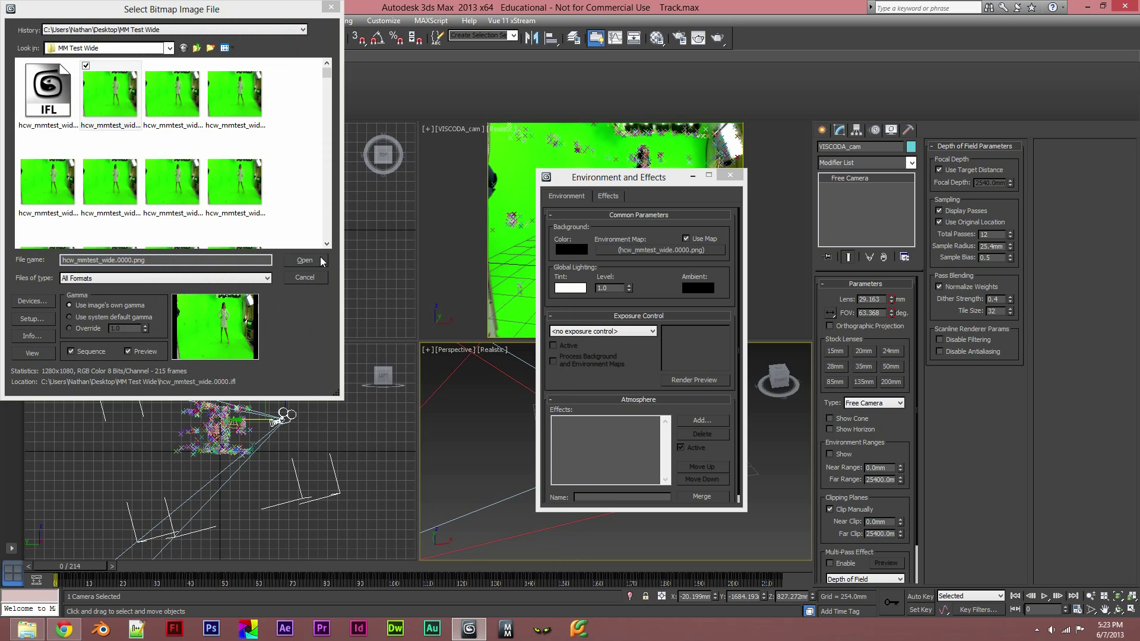
left_click(211, 248)
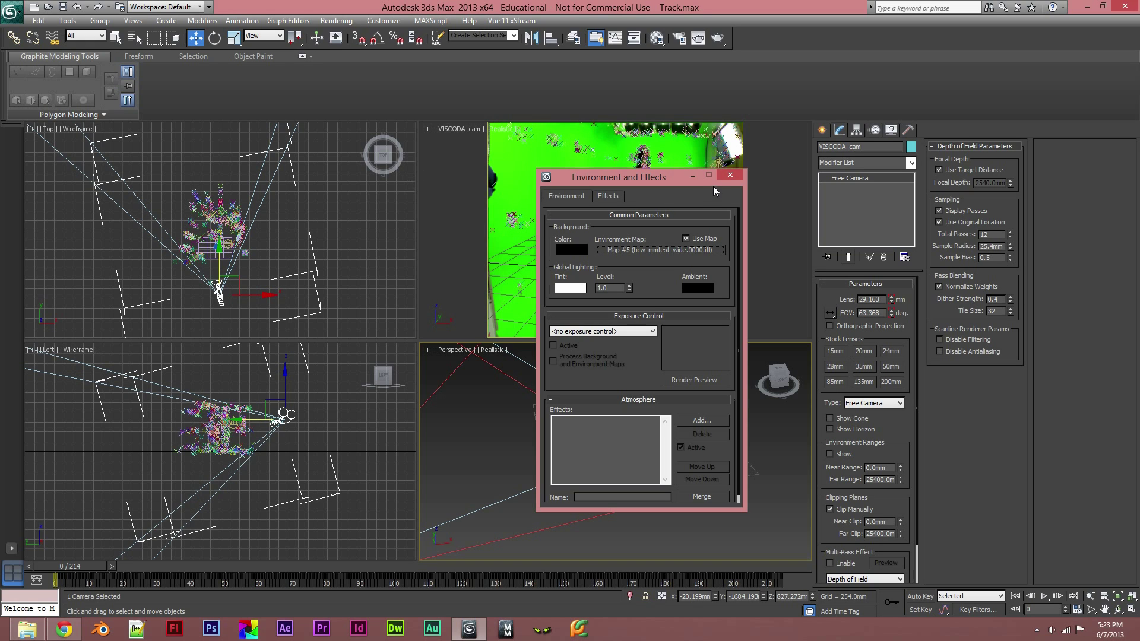
left_click(608, 196)
left_click(570, 196)
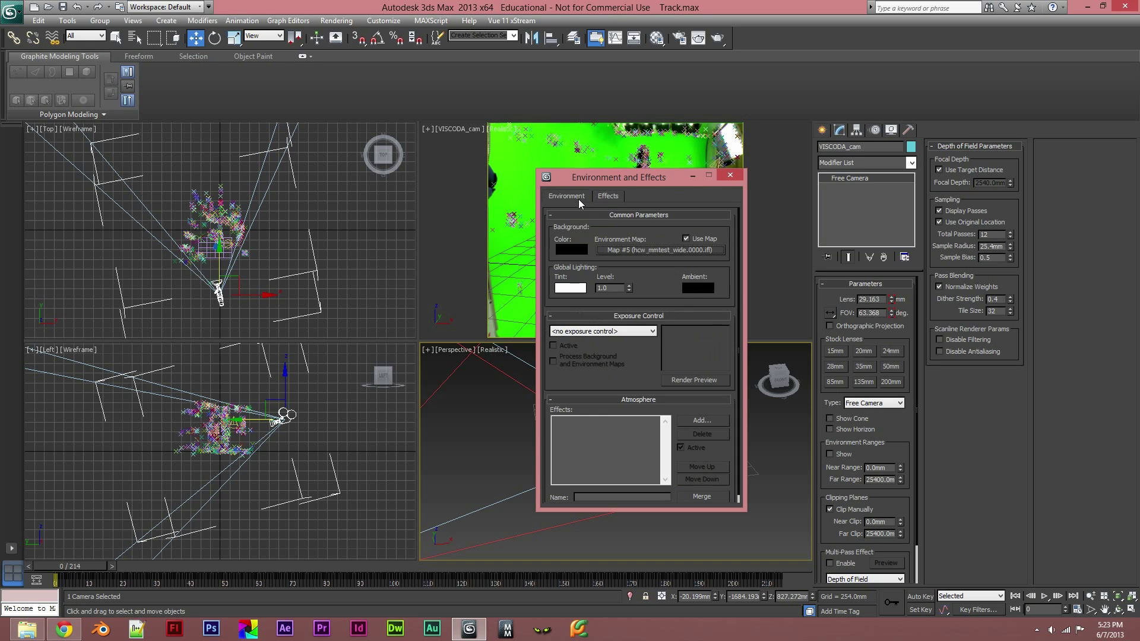
left_click(730, 176)
Test-render frame 130 of the VISCODA_cam view with the environment image sequence, and close the render window
left_click_drag(91, 568, 499, 554)
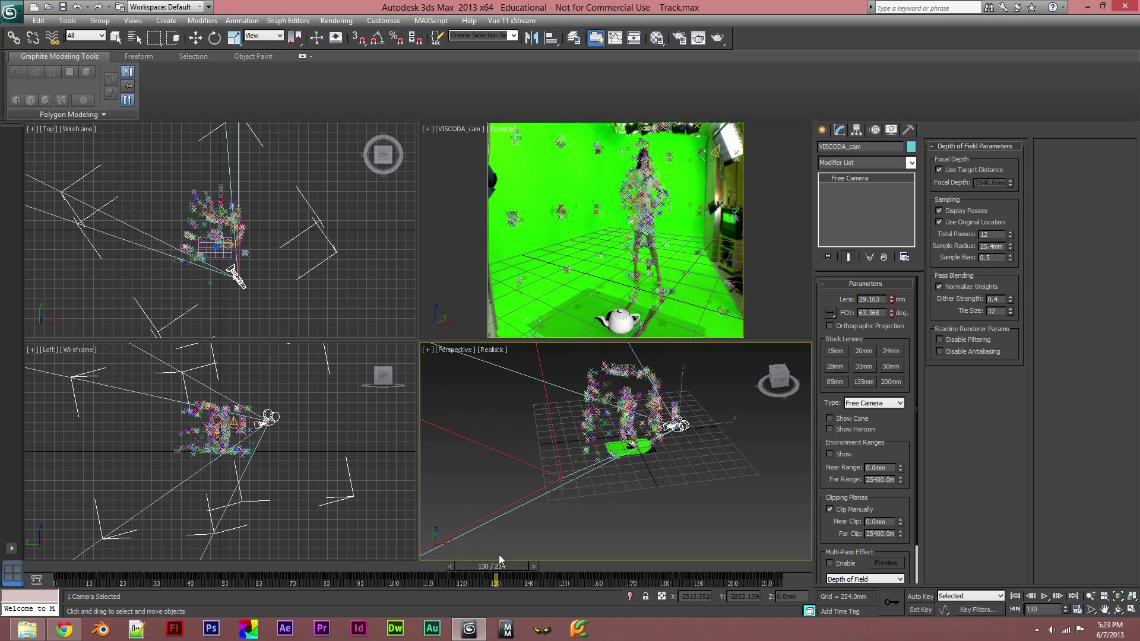
left_click(699, 38)
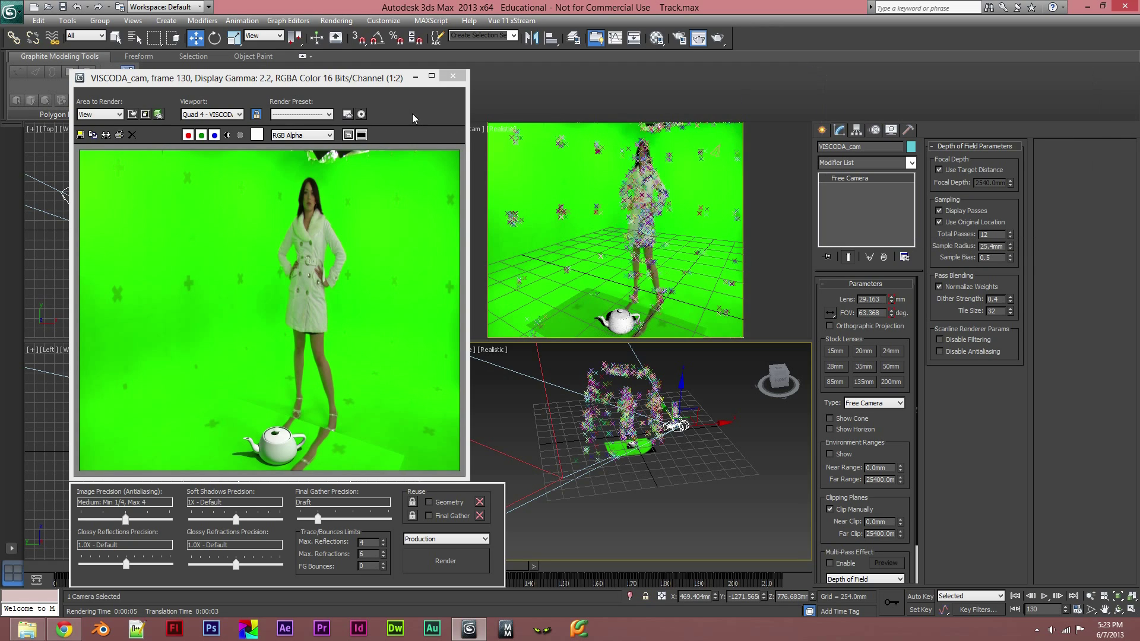
left_click(458, 76)
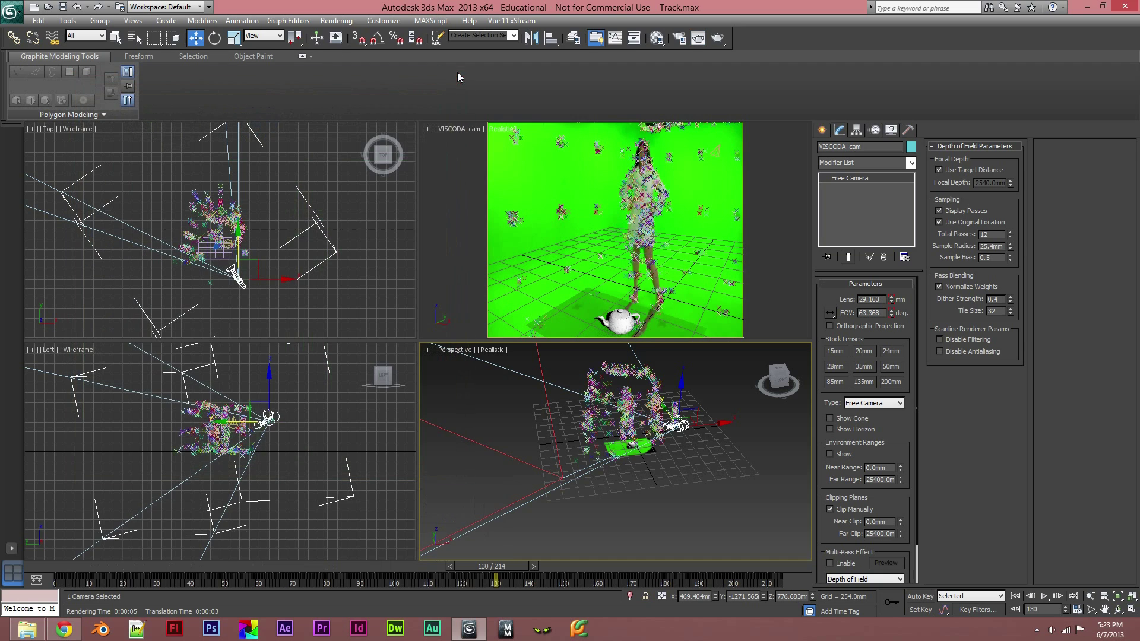
Return to frame 0 and start a render of the VISCODA_cam view
left_click_drag(506, 561, 41, 544)
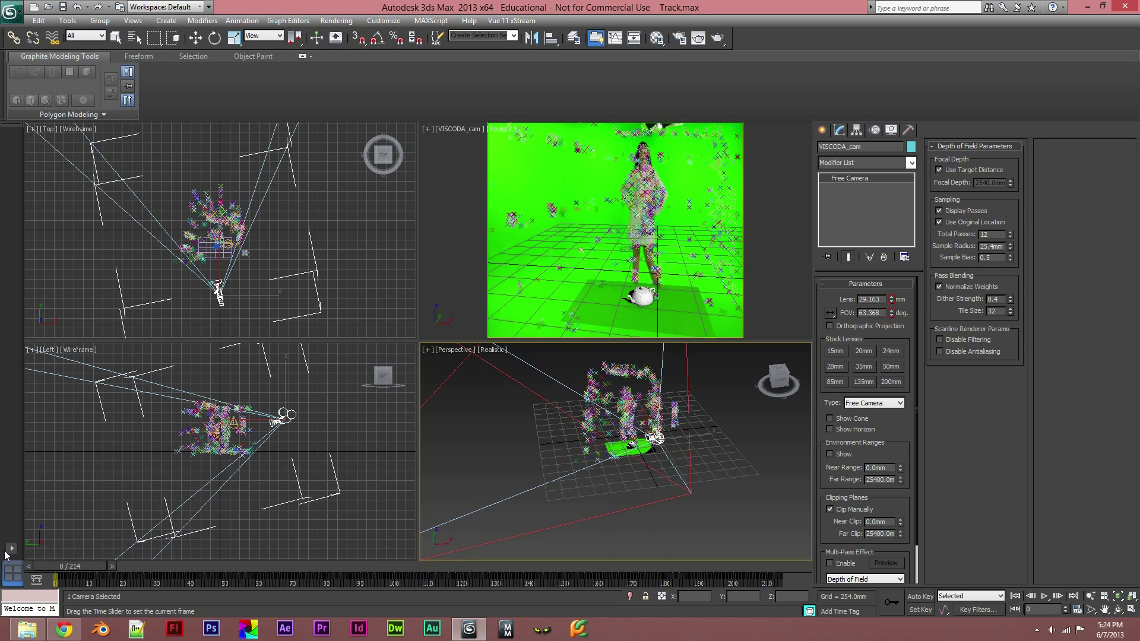
key("w")
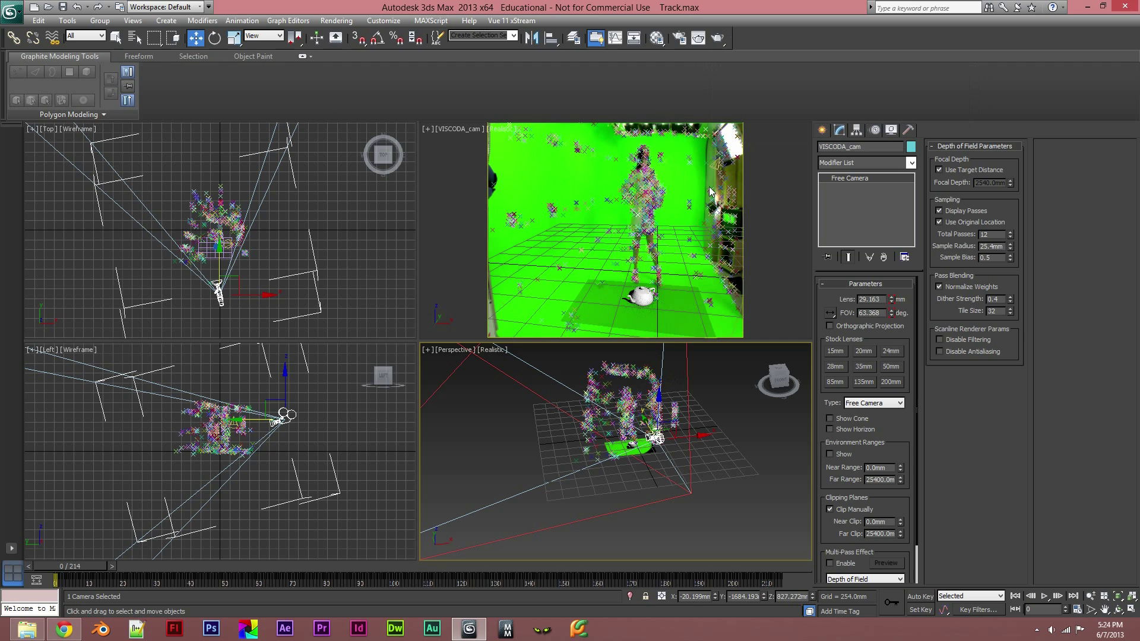
left_click(717, 48)
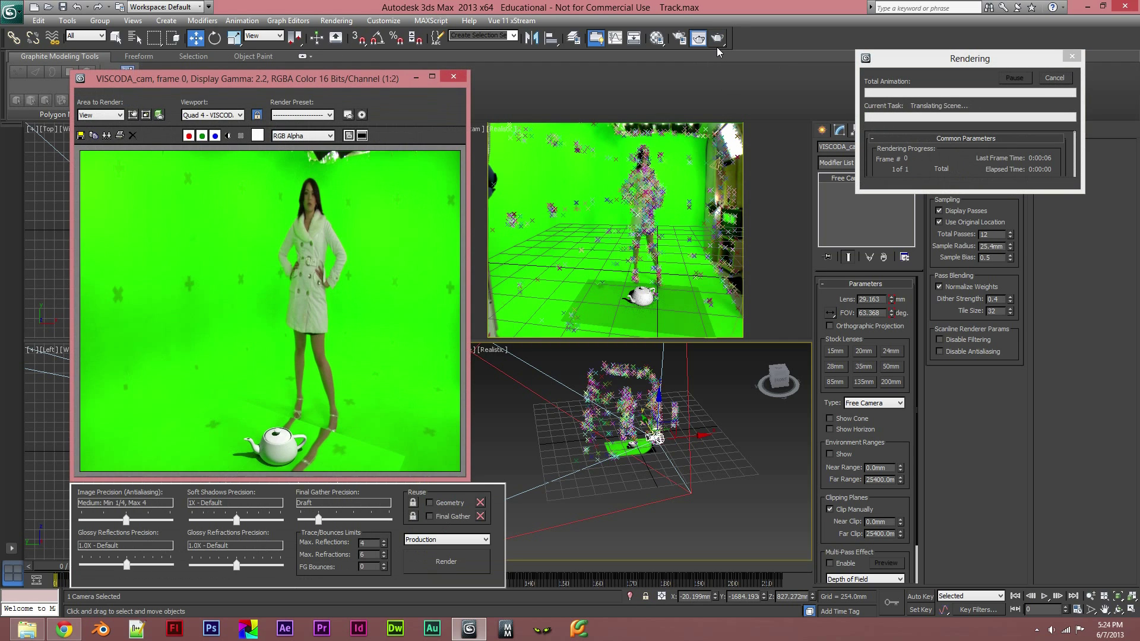